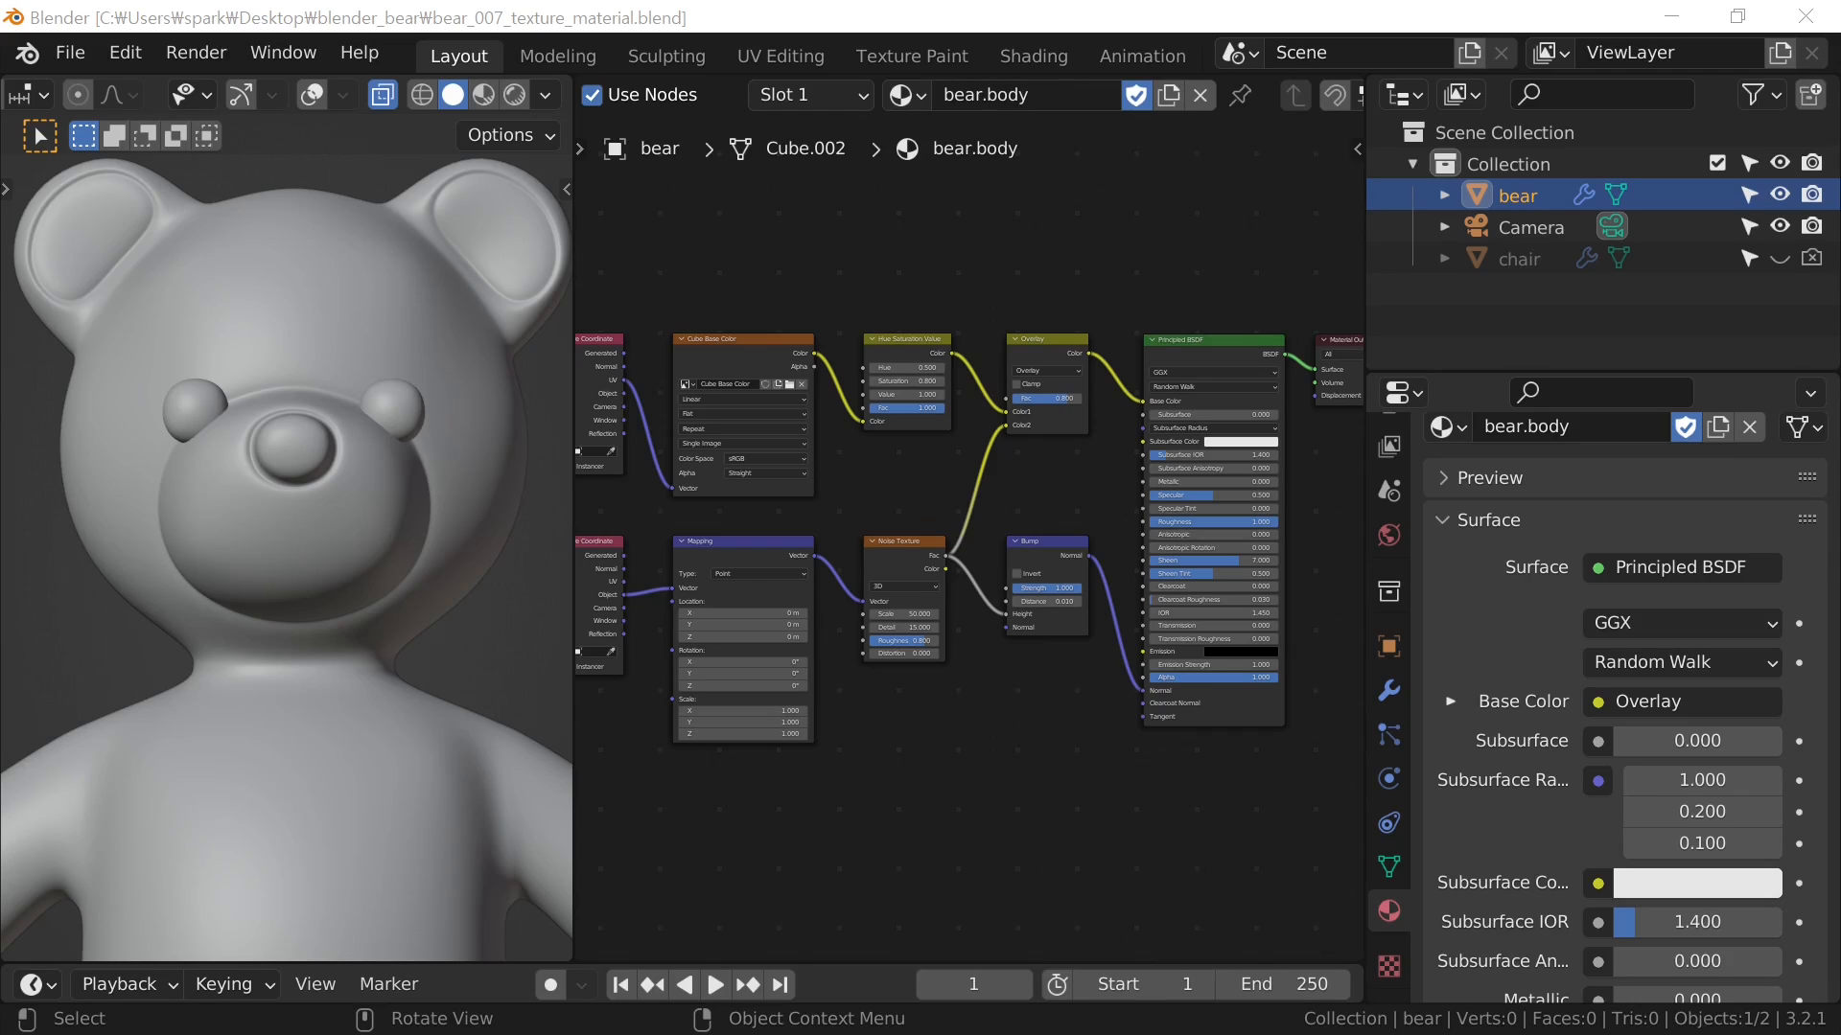
Expand the 3D viewport over the shader editor, enable the viewport overlays and switch to the front view
scroll(568, 92, "up", 2)
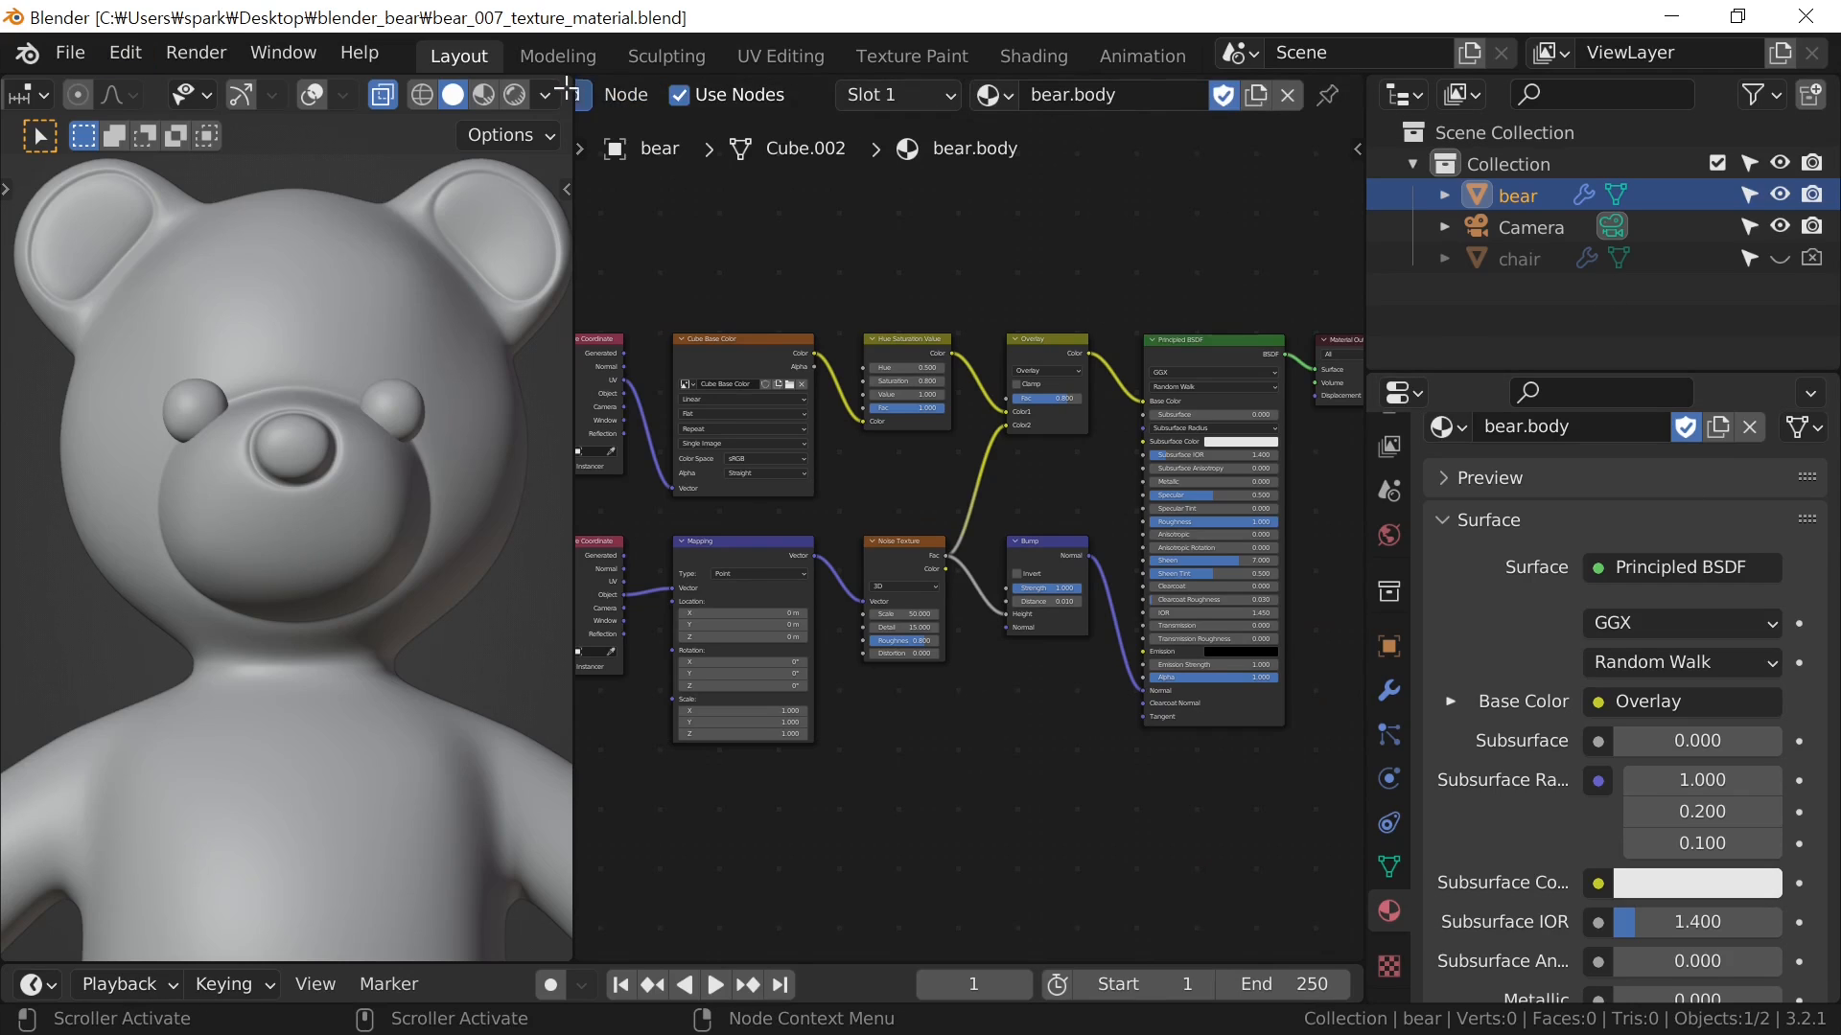
left_click_drag(571, 88, 780, 173)
scroll(997, 347, "down", 8)
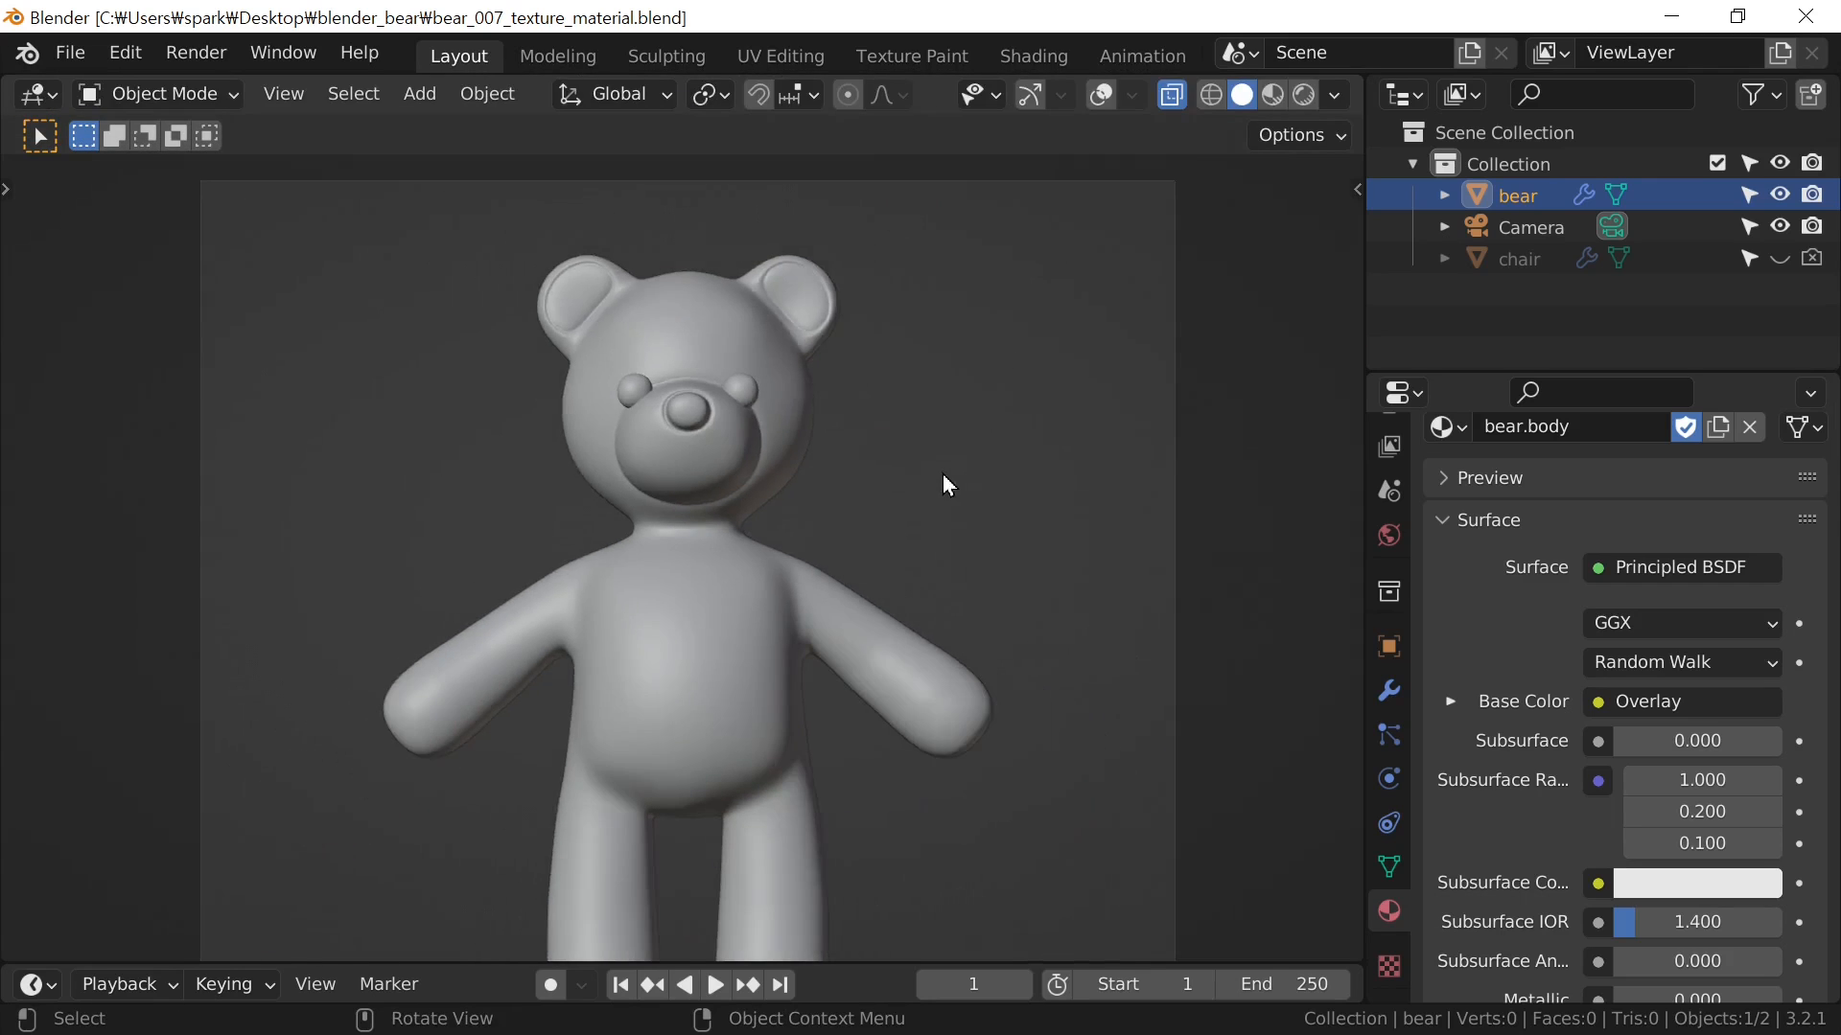
scroll(911, 483, "up", 4)
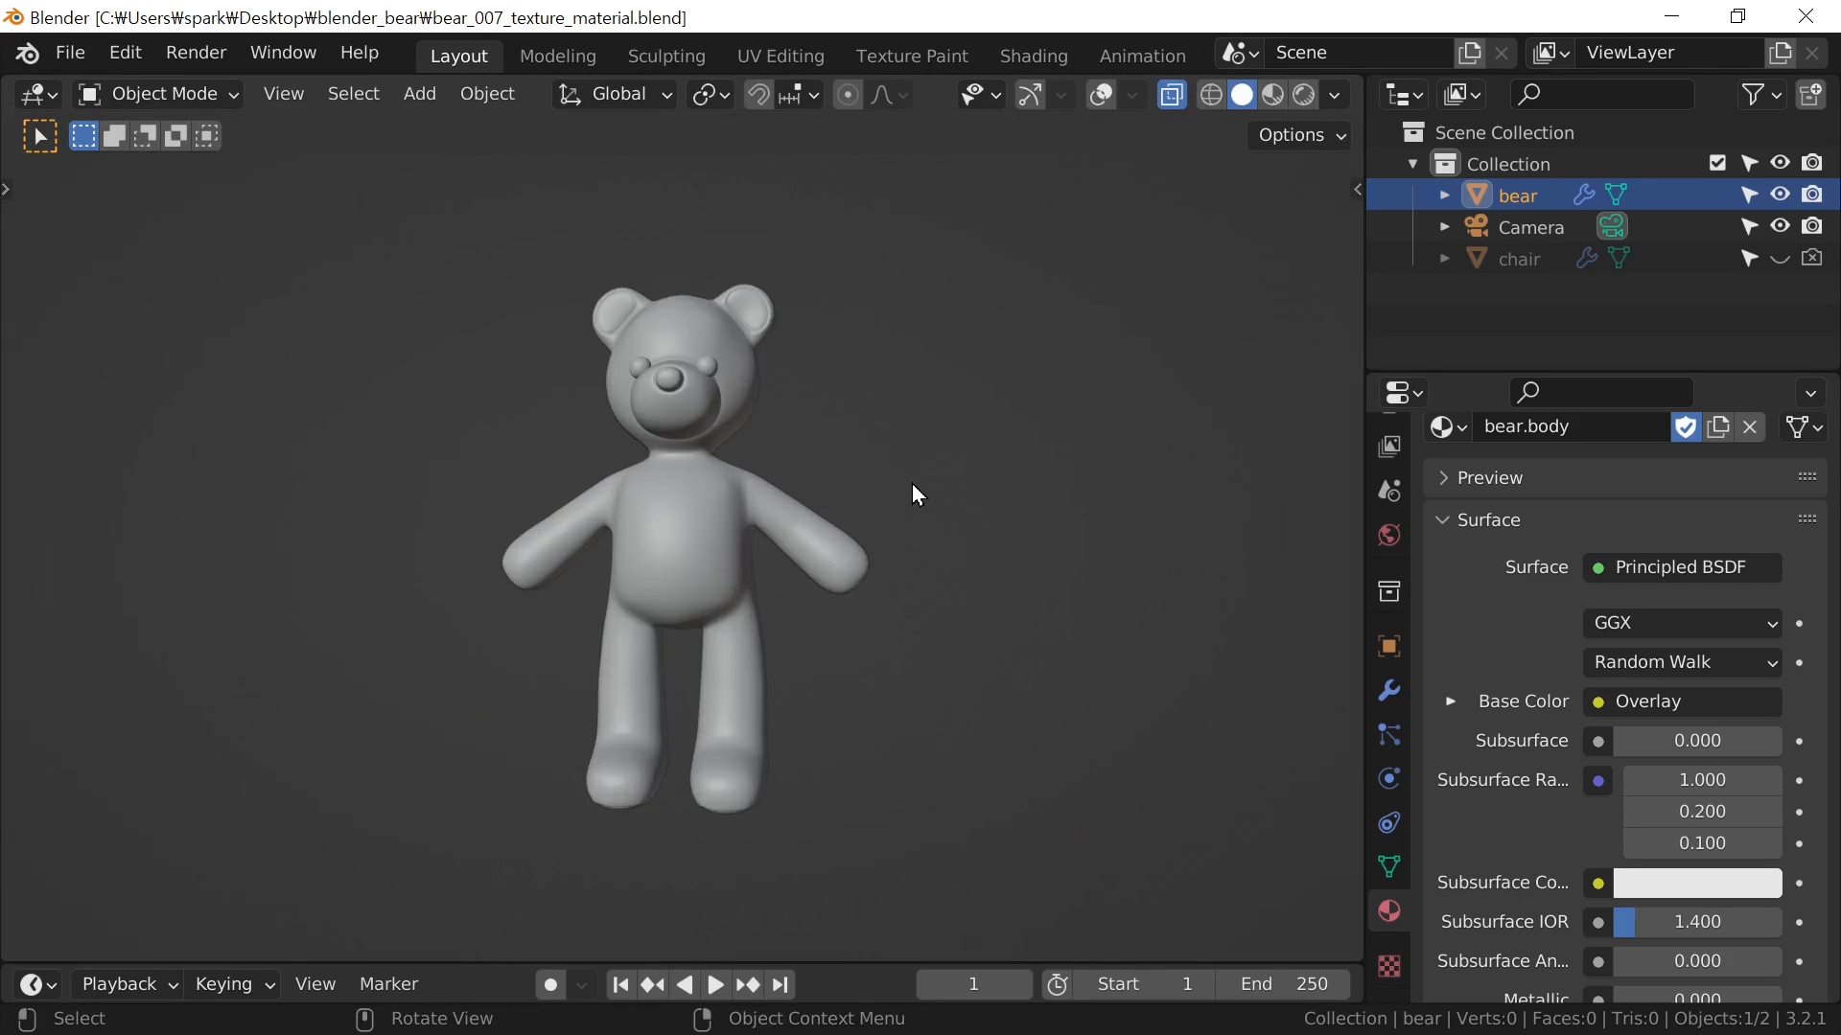
left_click(1113, 96)
key("KP_1")
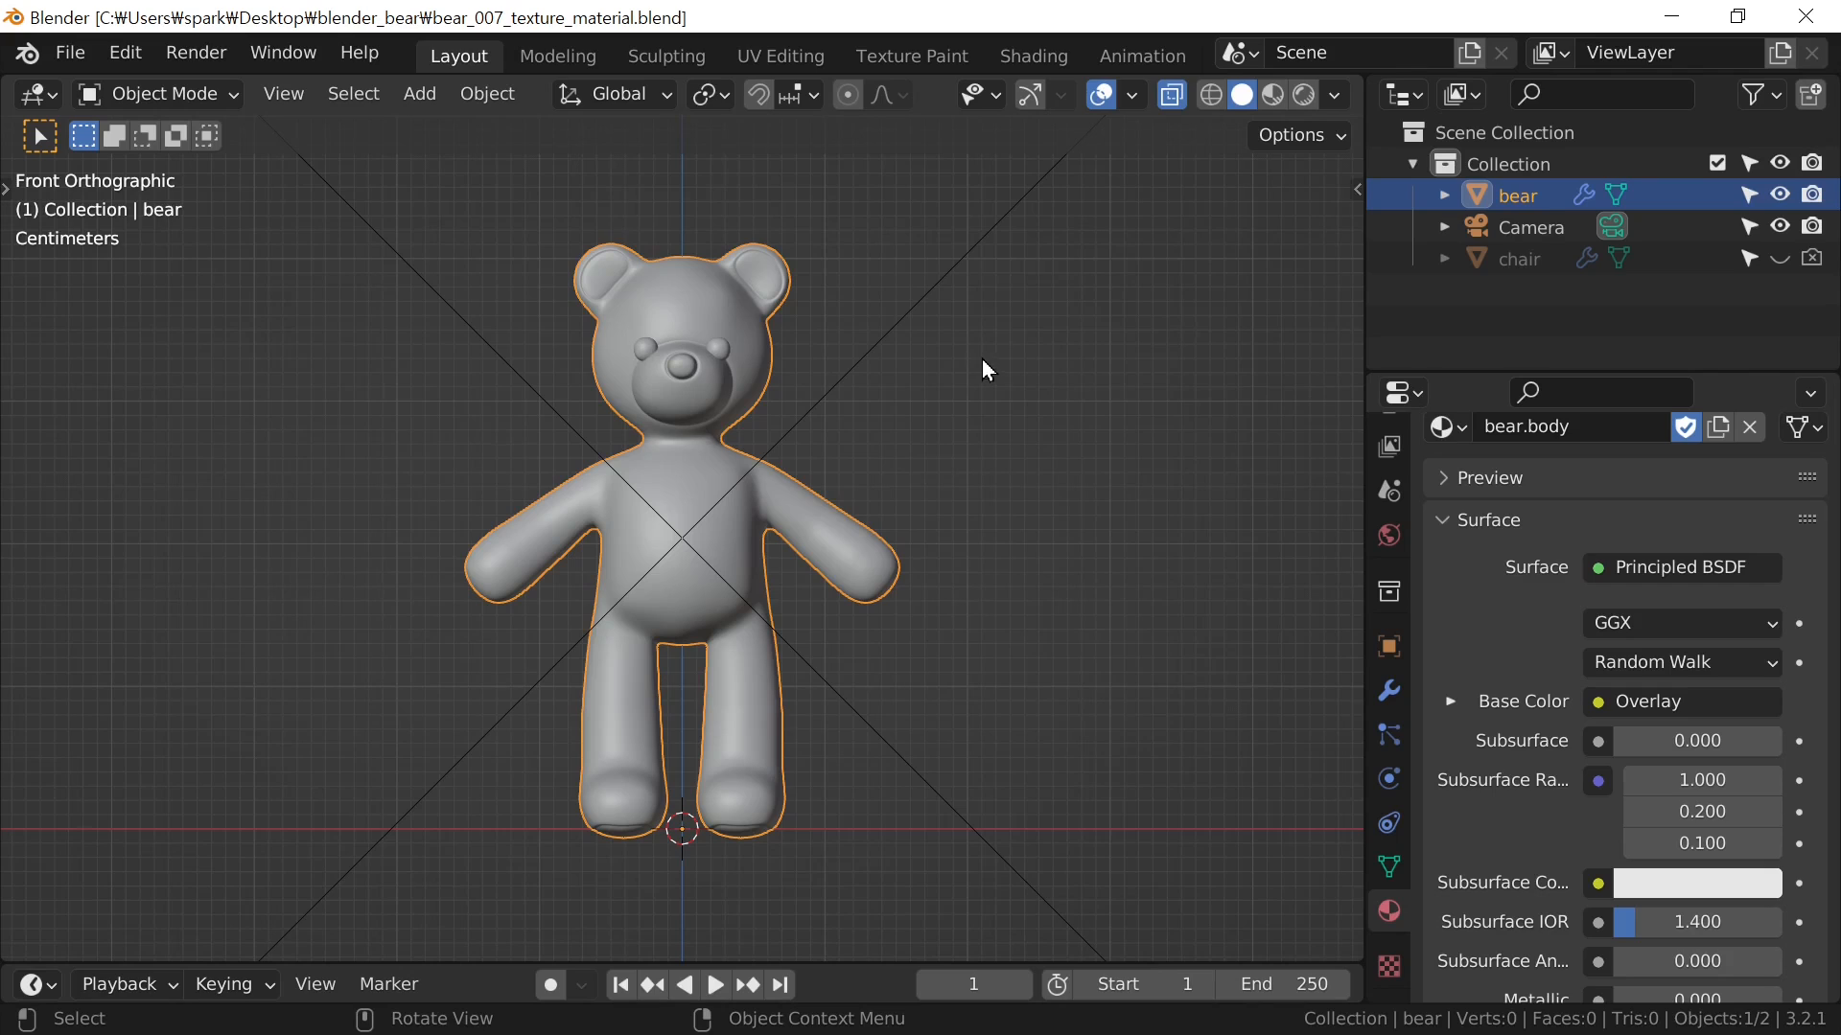
Hide the camera in the viewport, and select and frame the bear in the front view
left_click(907, 328)
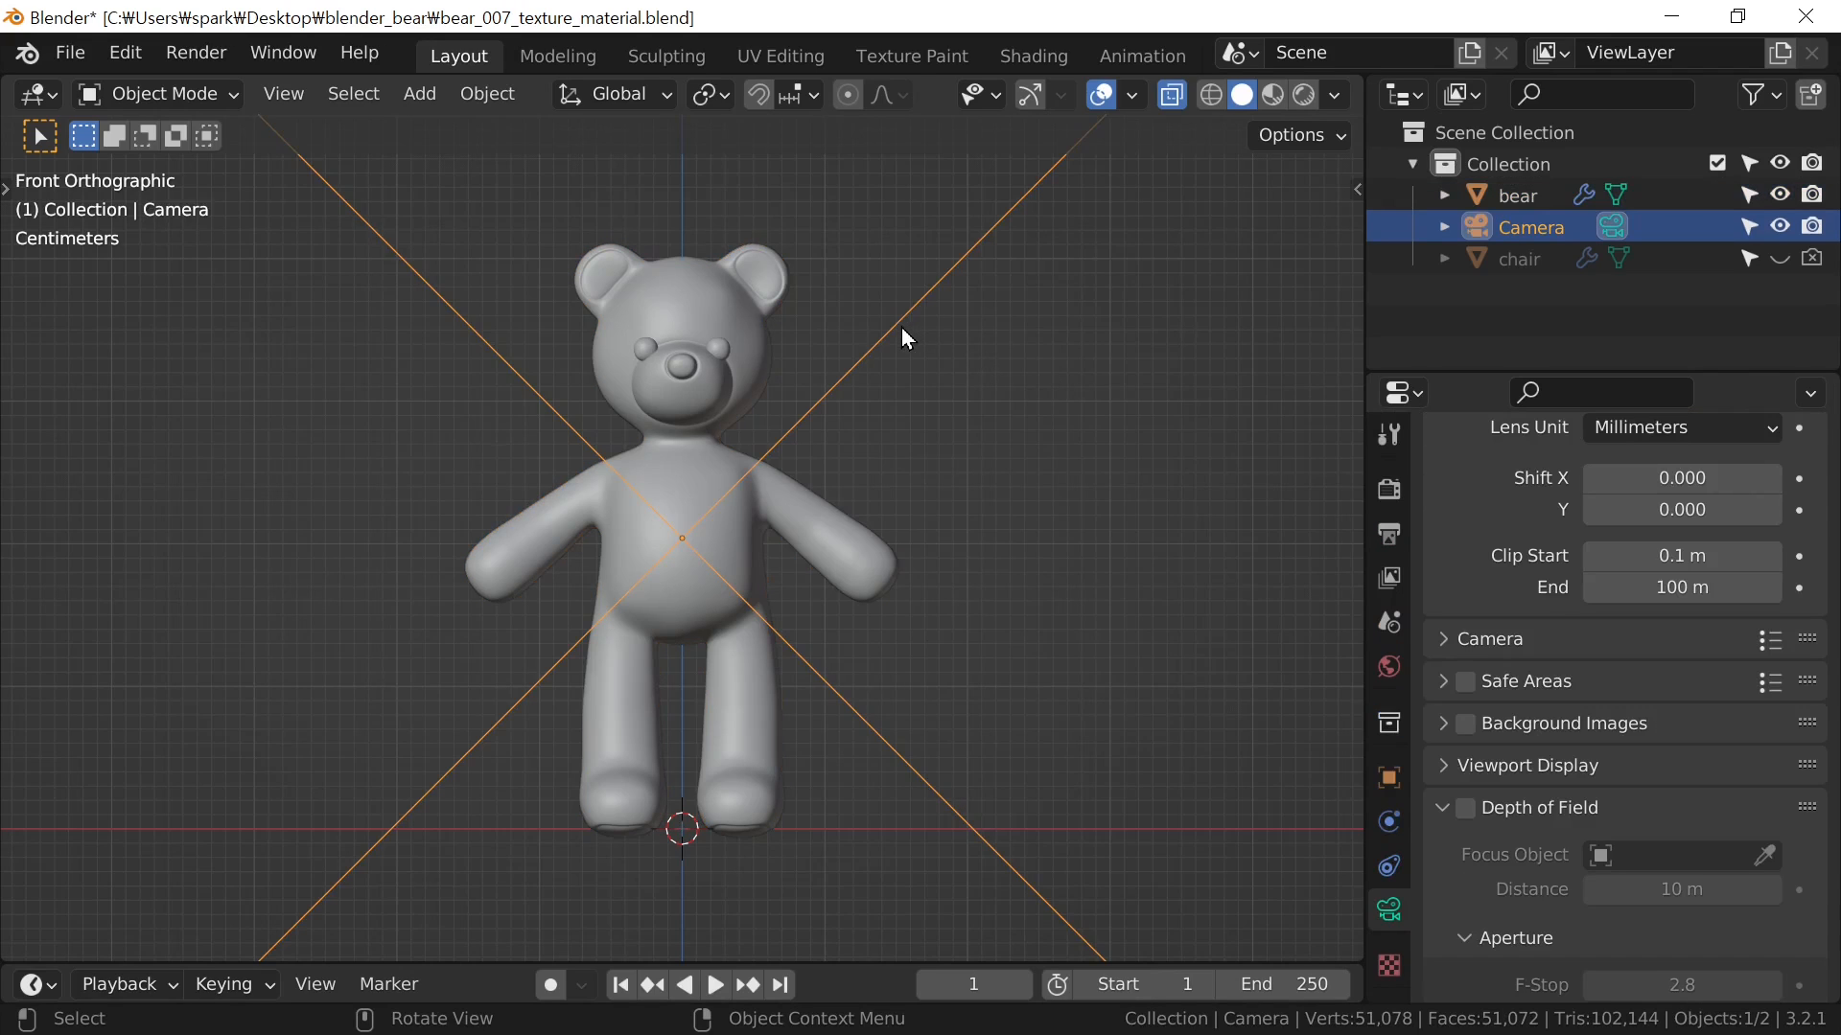
key("h")
left_click(699, 589)
key("KP_1")
key("KP_Decimal")
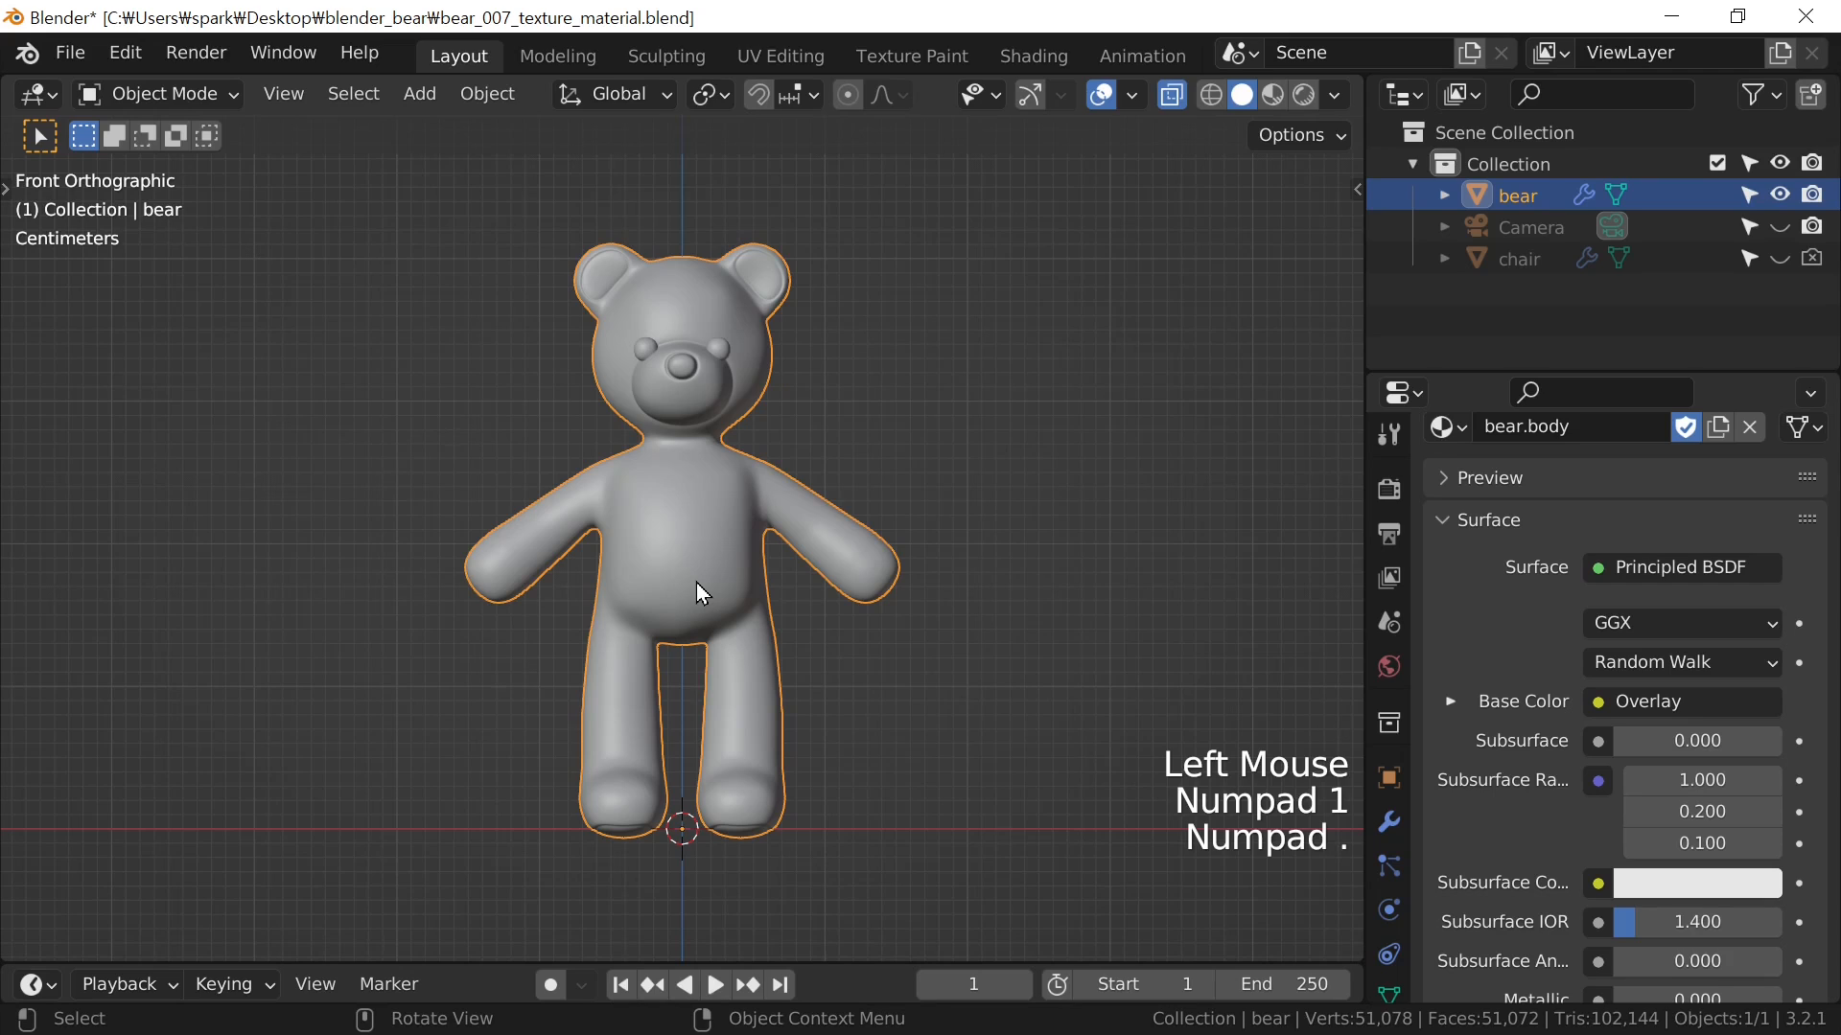
Save the project as a new version named bear_008_hair_particle.blend in the blender_bear folder
key("ctrl+shift+s")
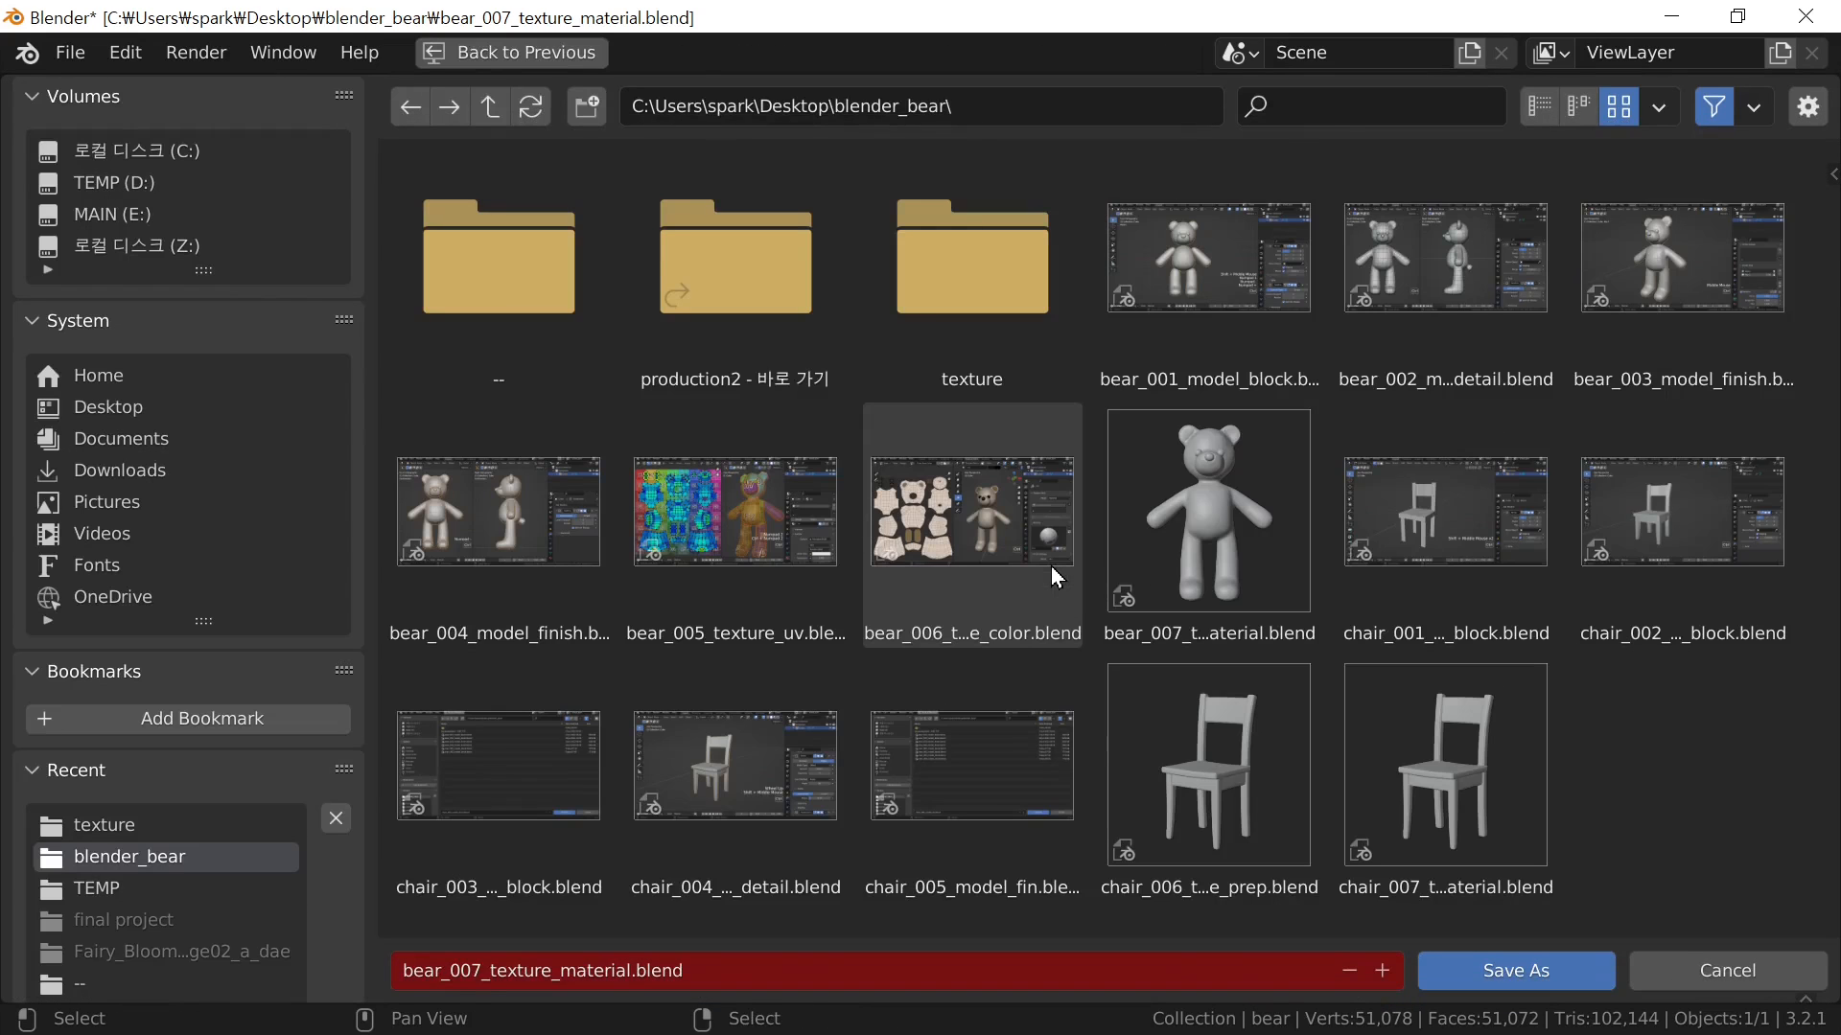
key("KP_Add")
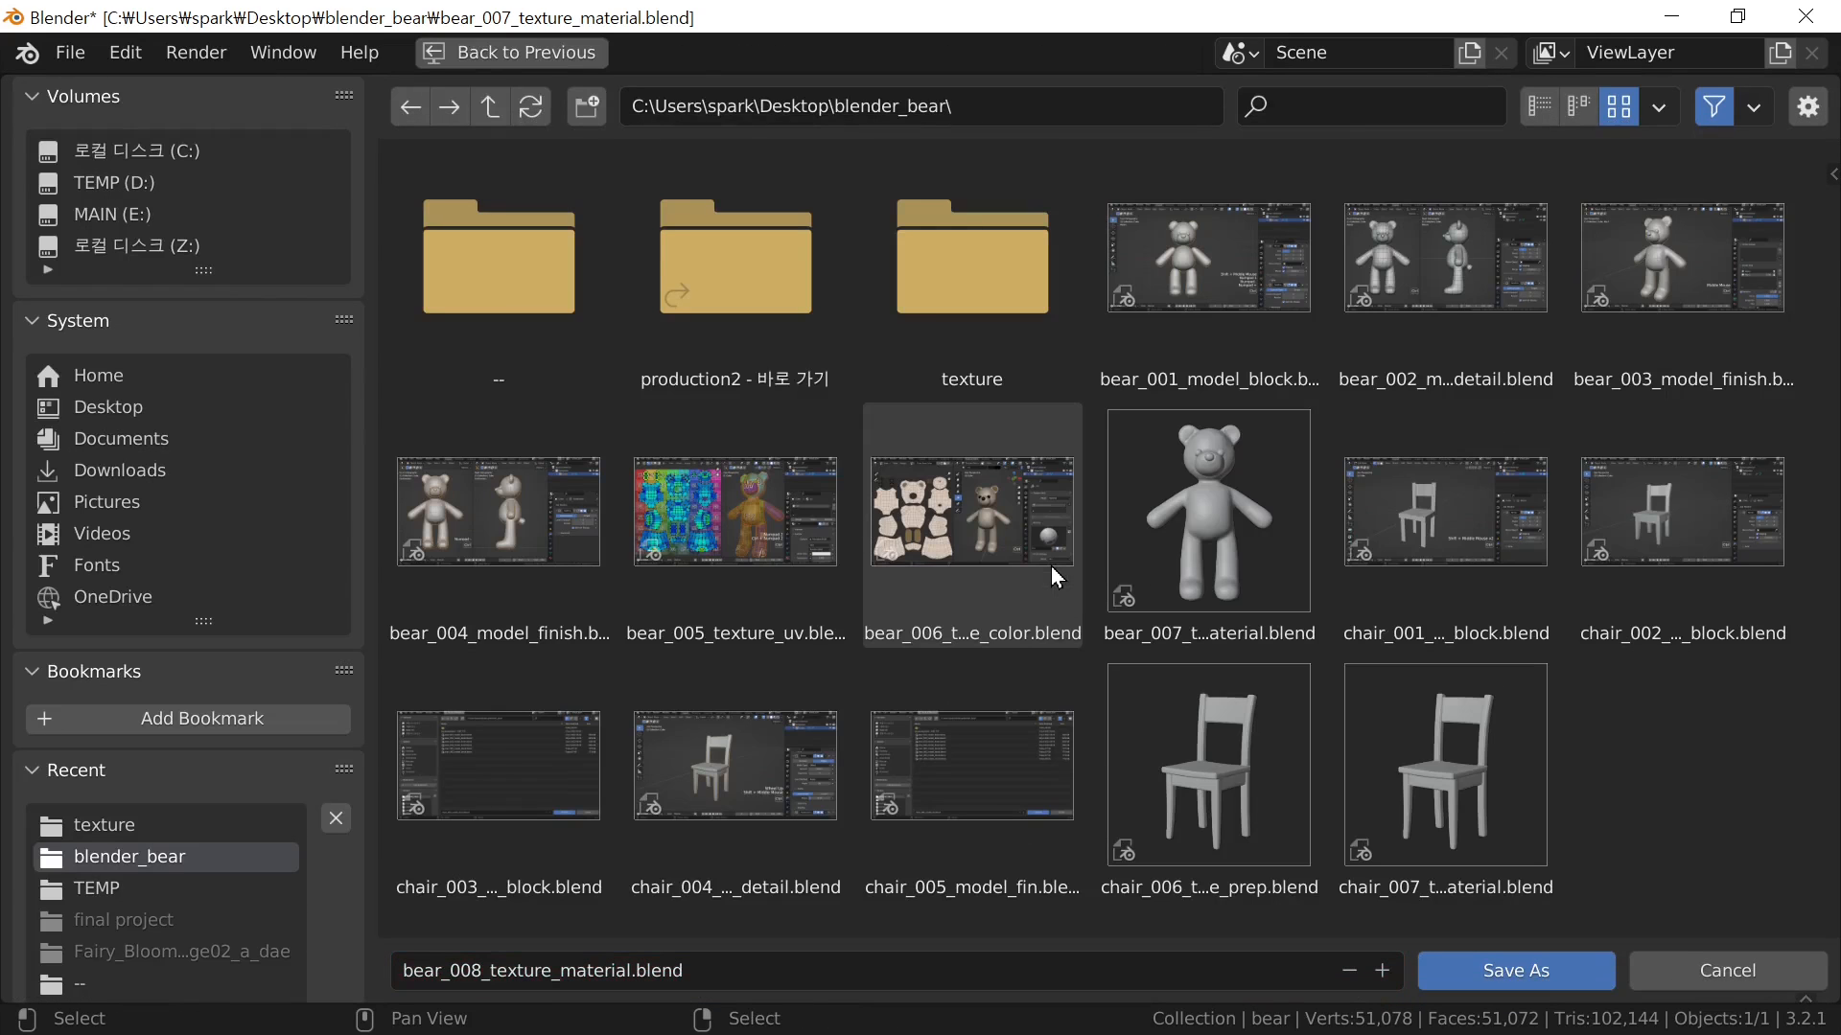
left_click(570, 968)
left_click(563, 970)
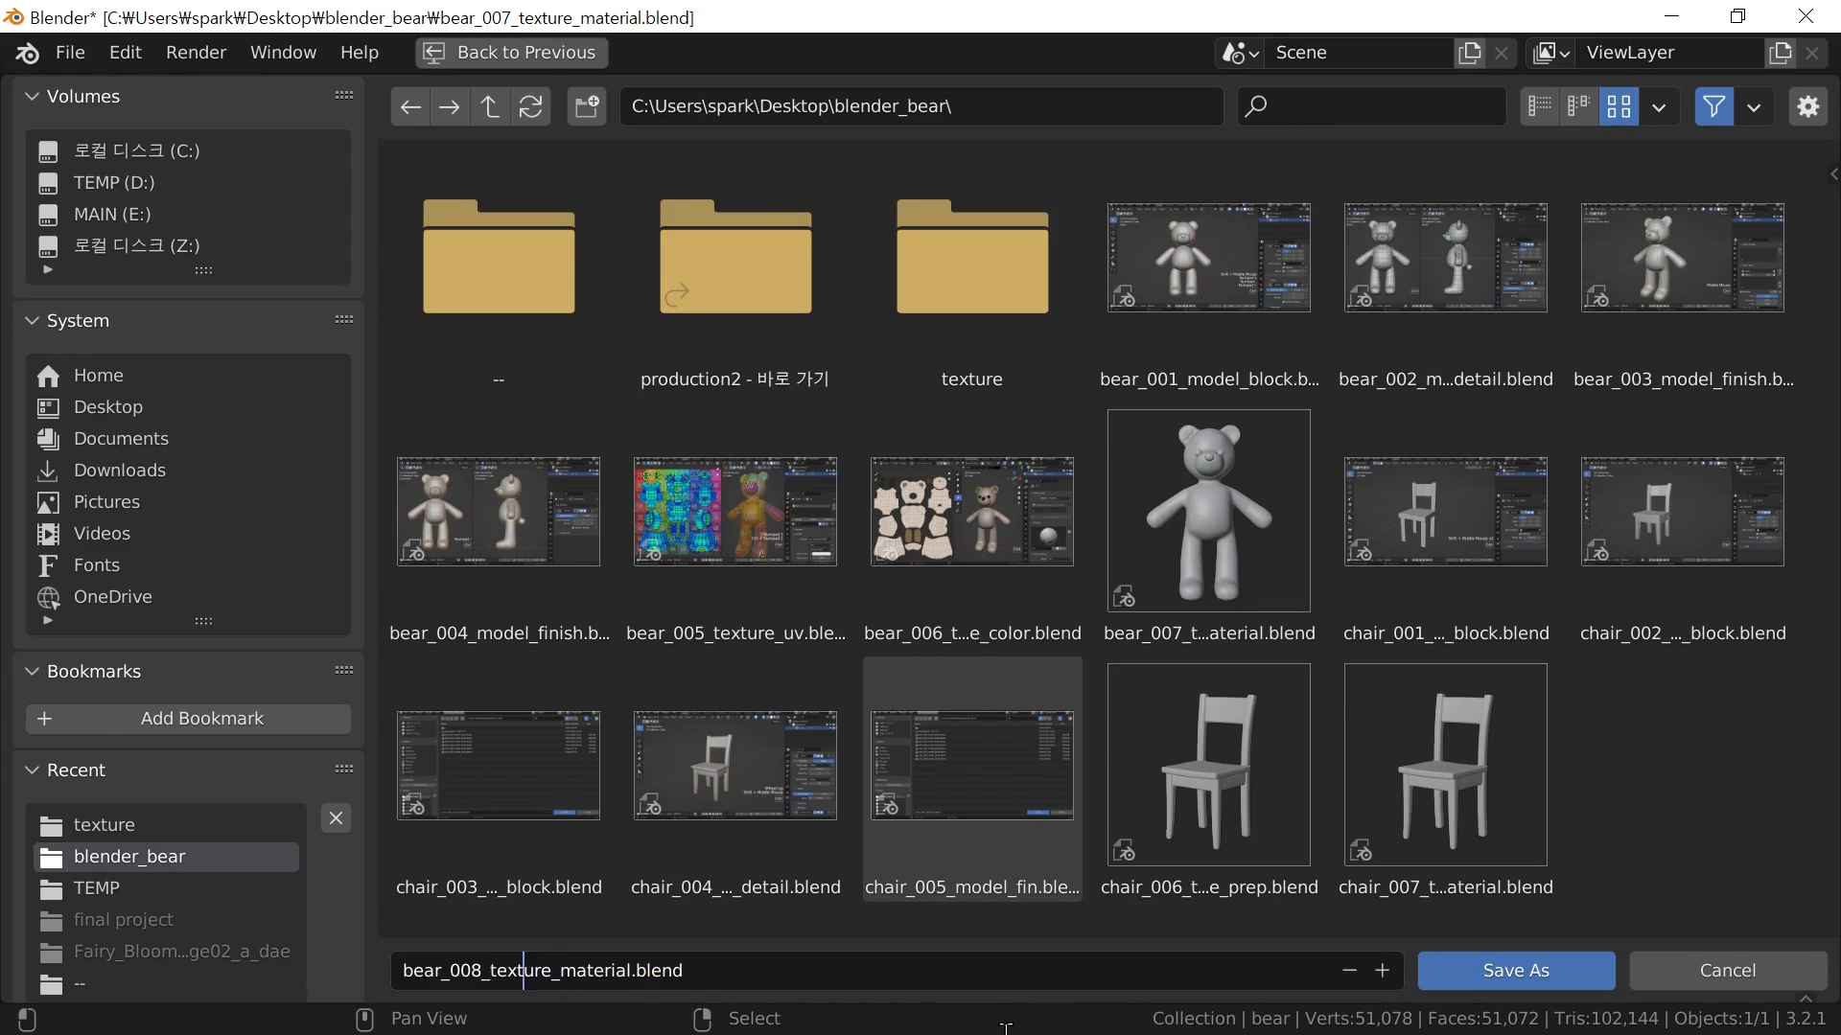
key("shift+Right")
key("shift+Right")
key("shift+Right")
key("shift+Right")
key("shift+Right")
key("shift+Right")
key("shift+Right")
key("shift+Right")
key("shift+Right")
key("shift+Right")
key("shift+Right")
key("shift+Right")
key("shift+Right")
key("shift+Right")
key("shift+Right")
key("shift+Right")
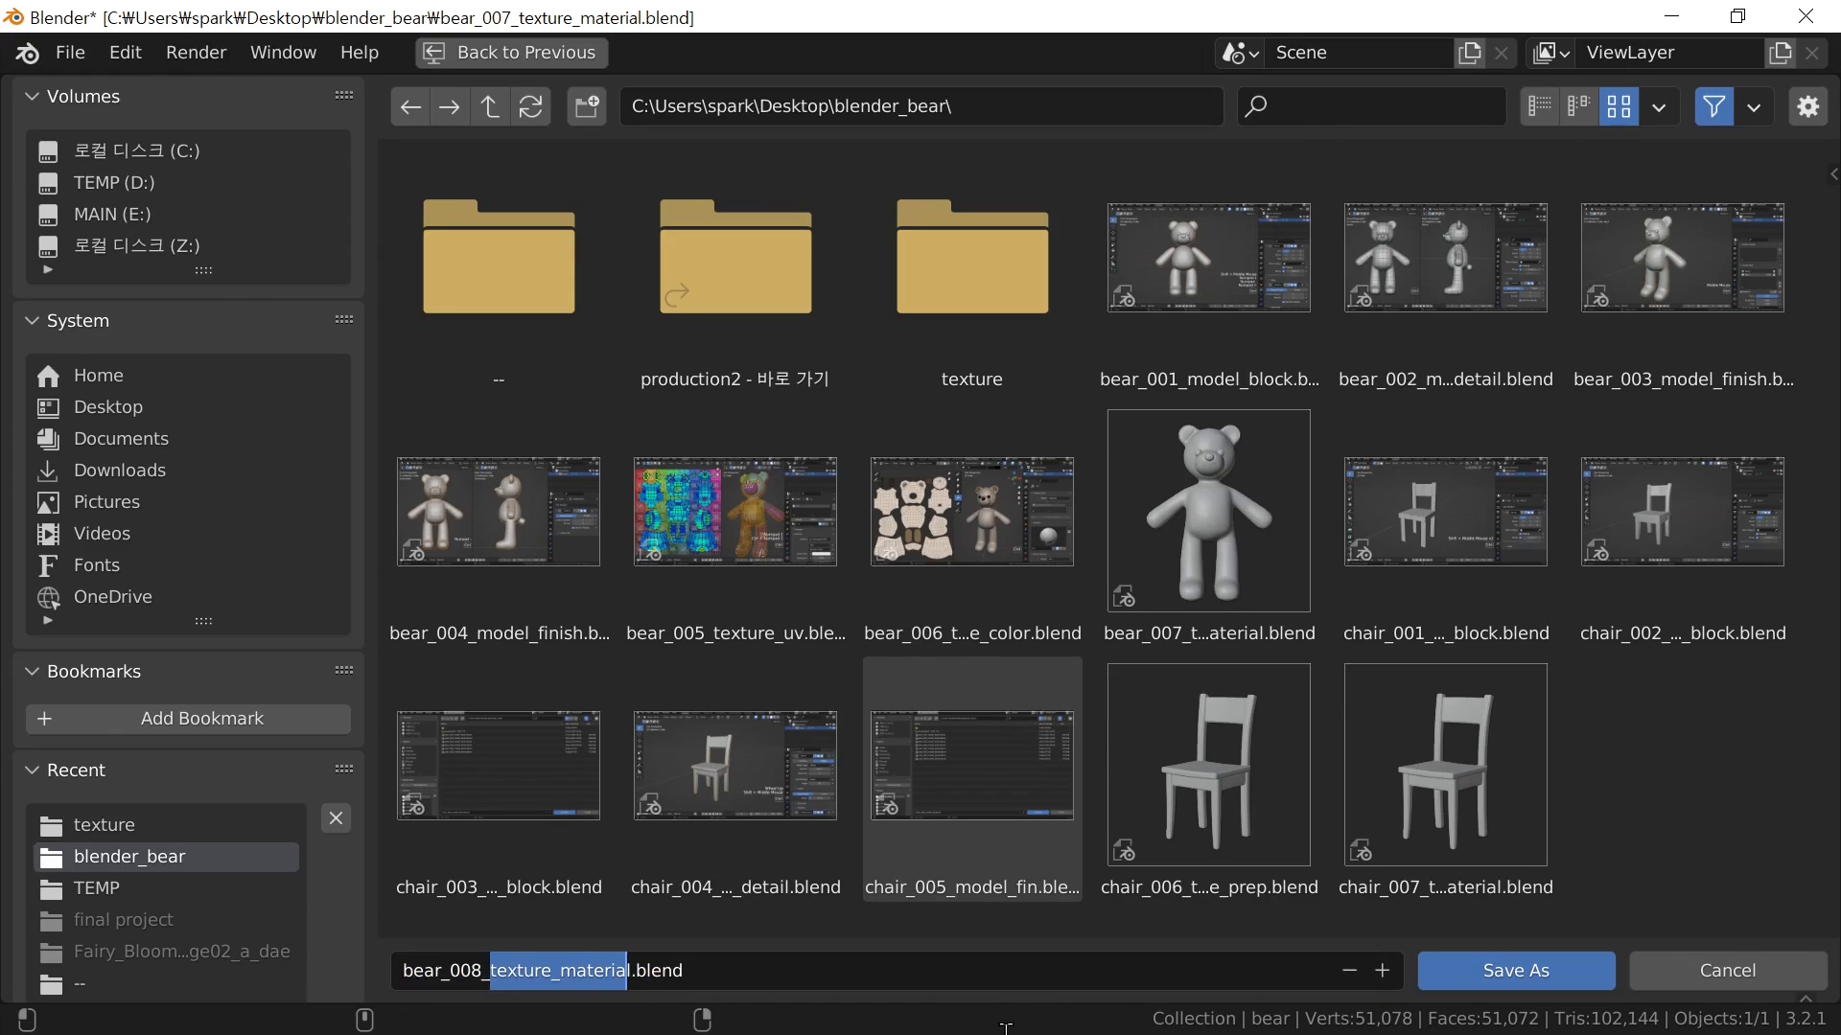
type("hair_pa")
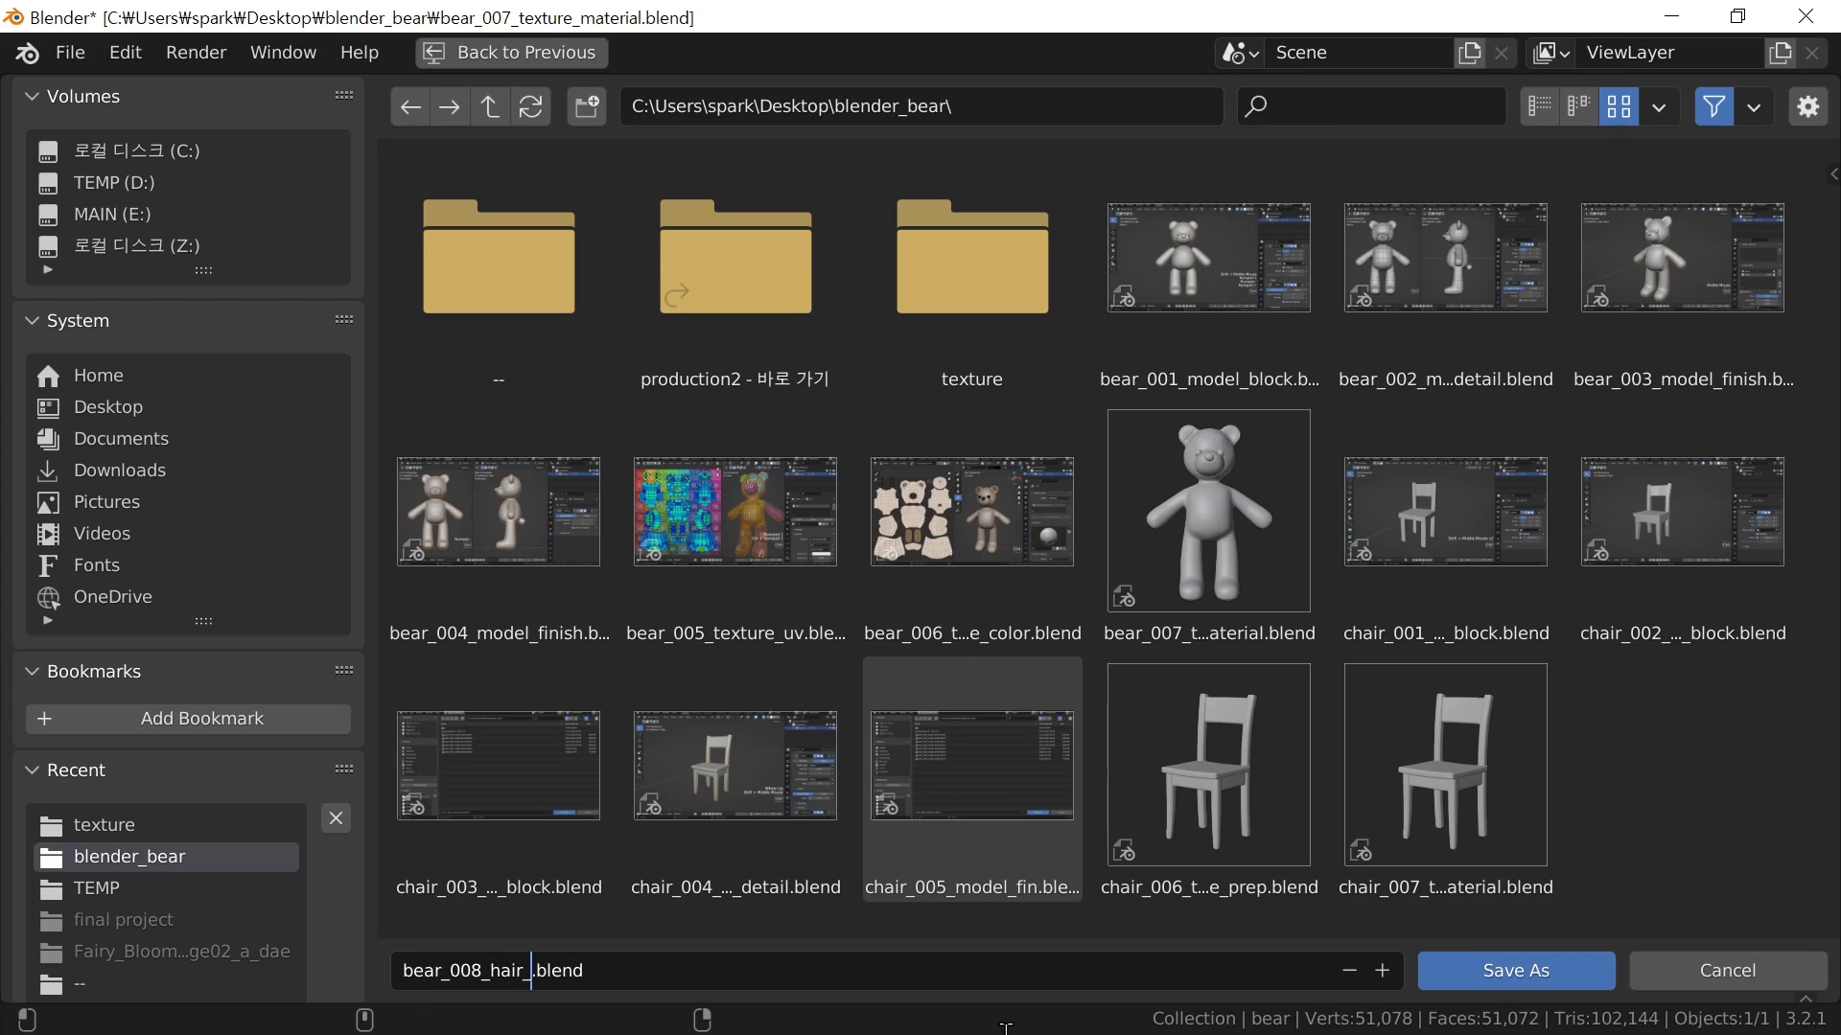
type("rticle")
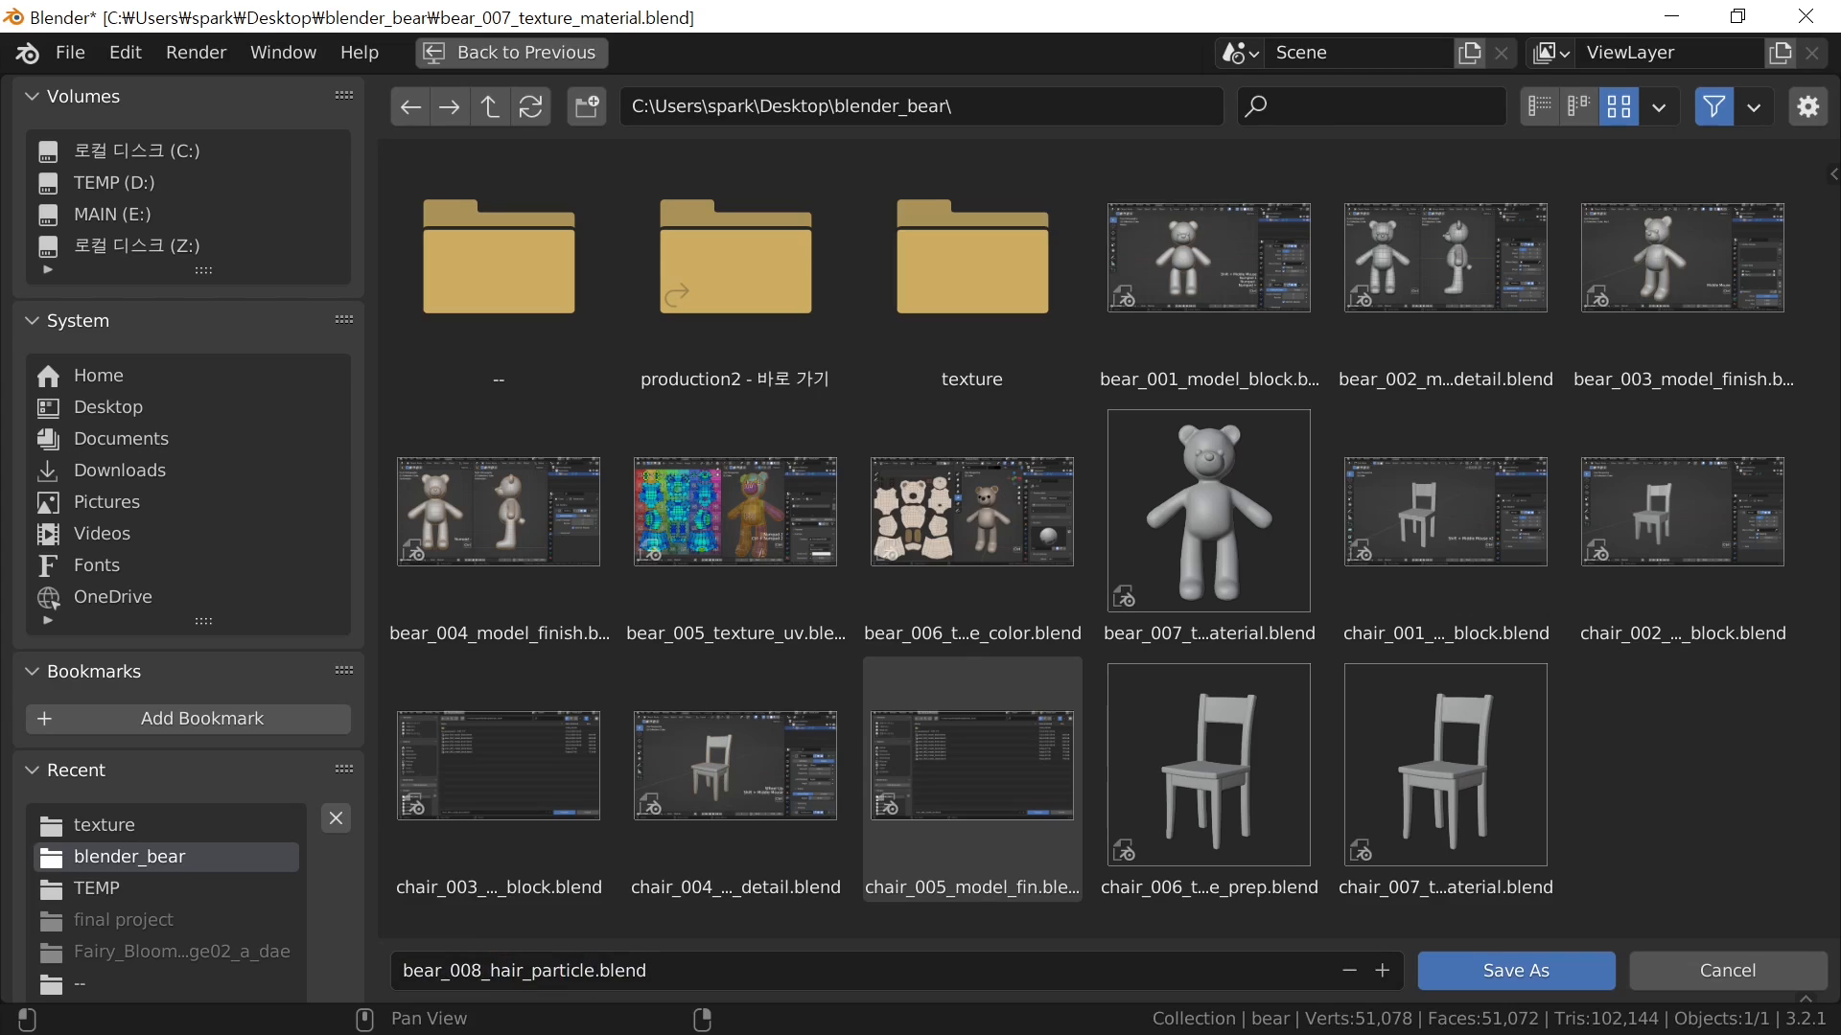
left_click(1463, 970)
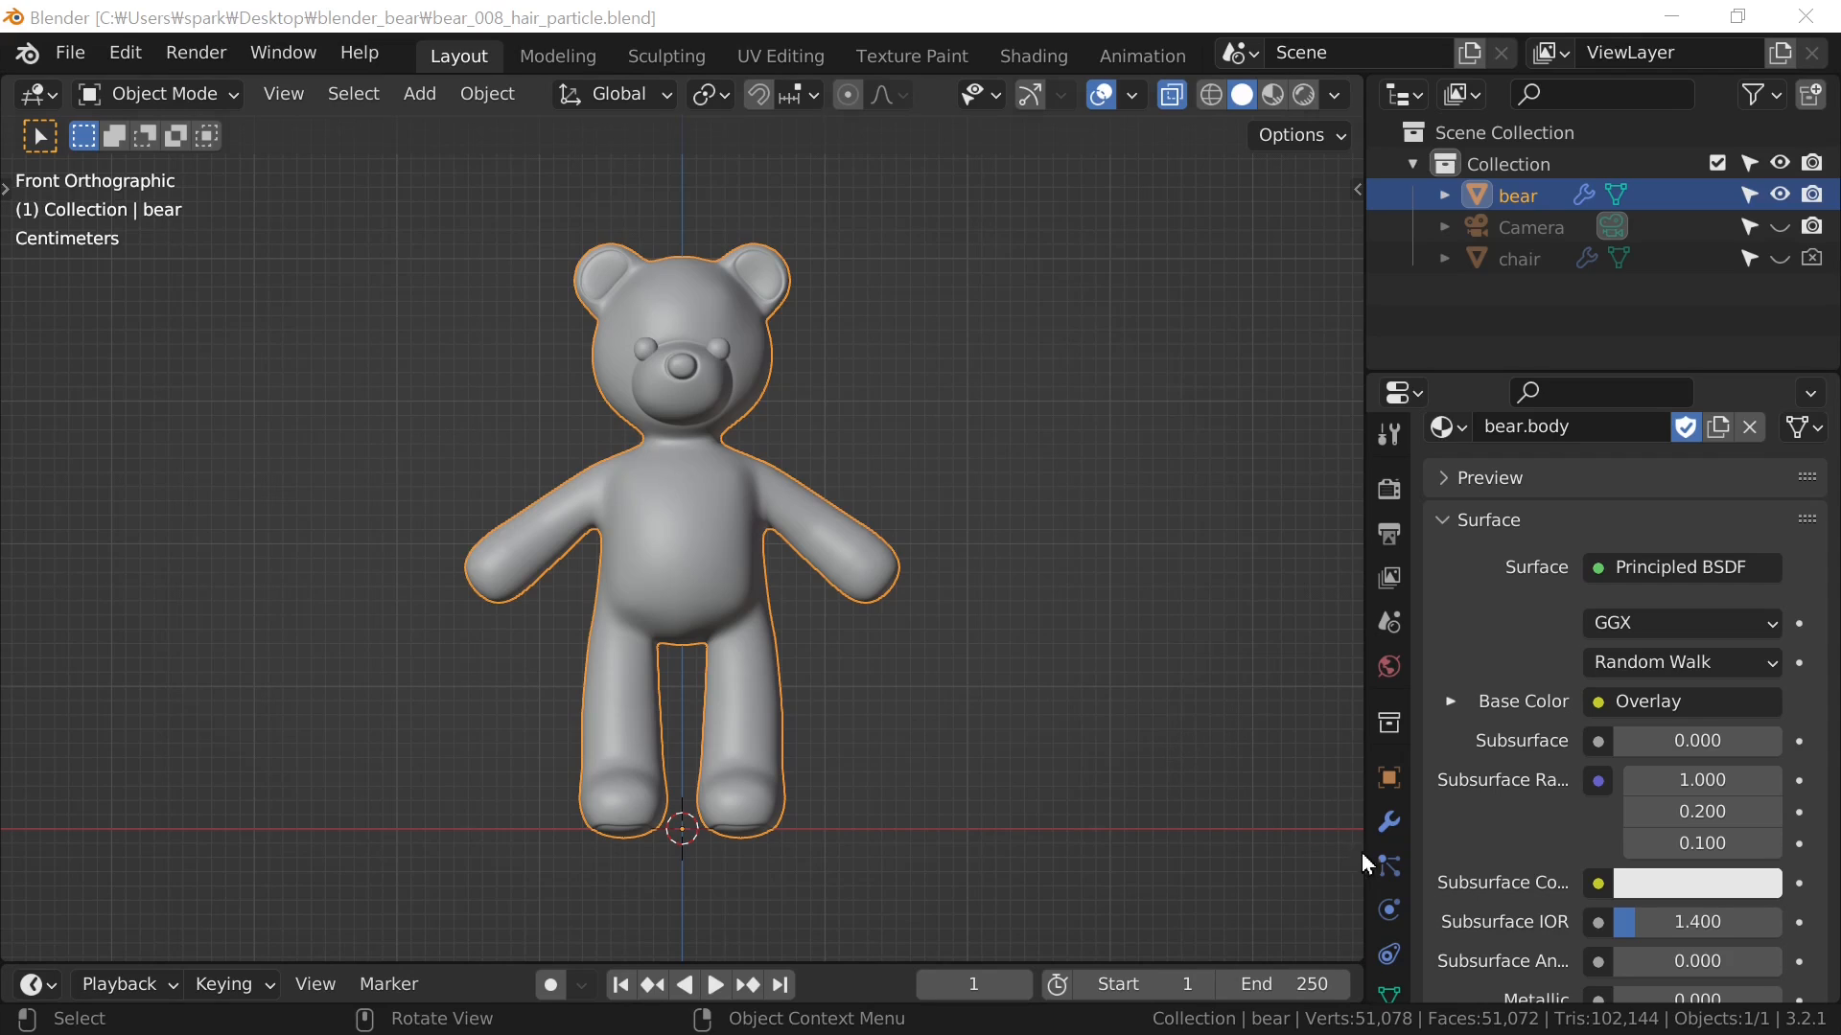
Add a vertex group to the bear mesh and name it hair
middle_click_drag(1398, 928, 1395, 798)
left_click(1390, 870)
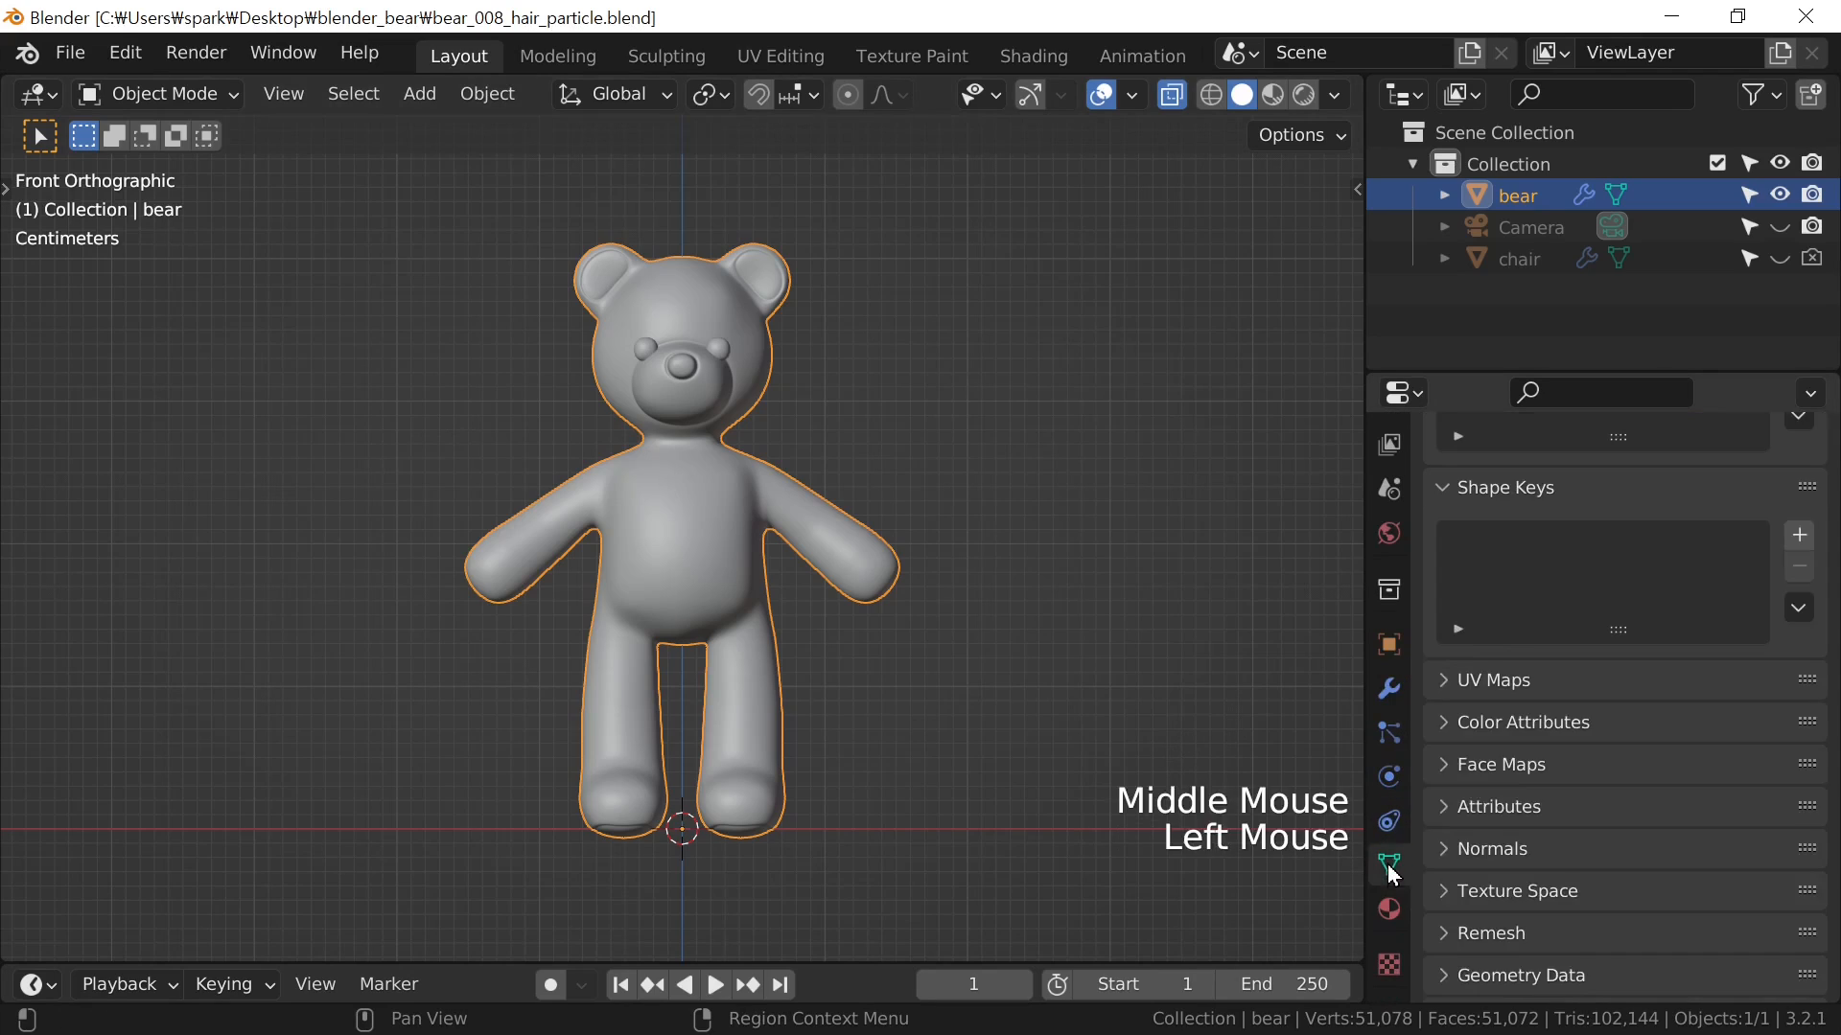
middle_click_drag(1631, 584, 1632, 837)
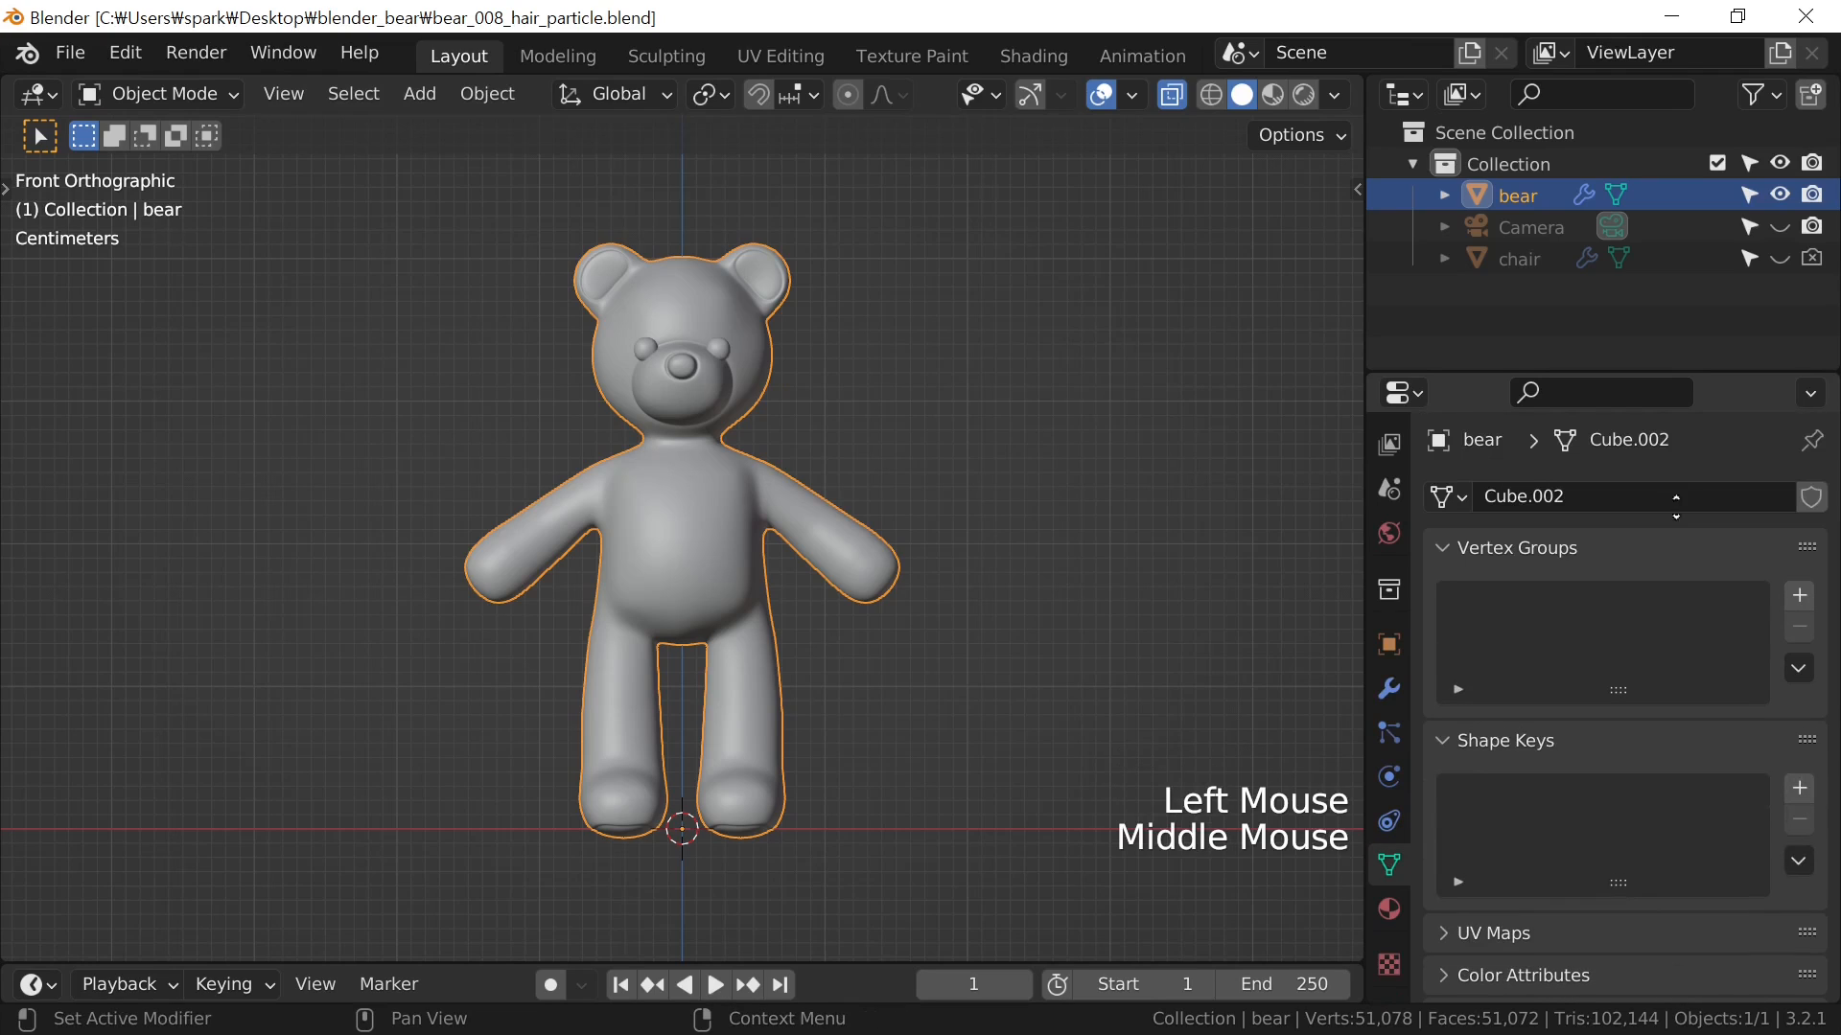
left_click(1799, 593)
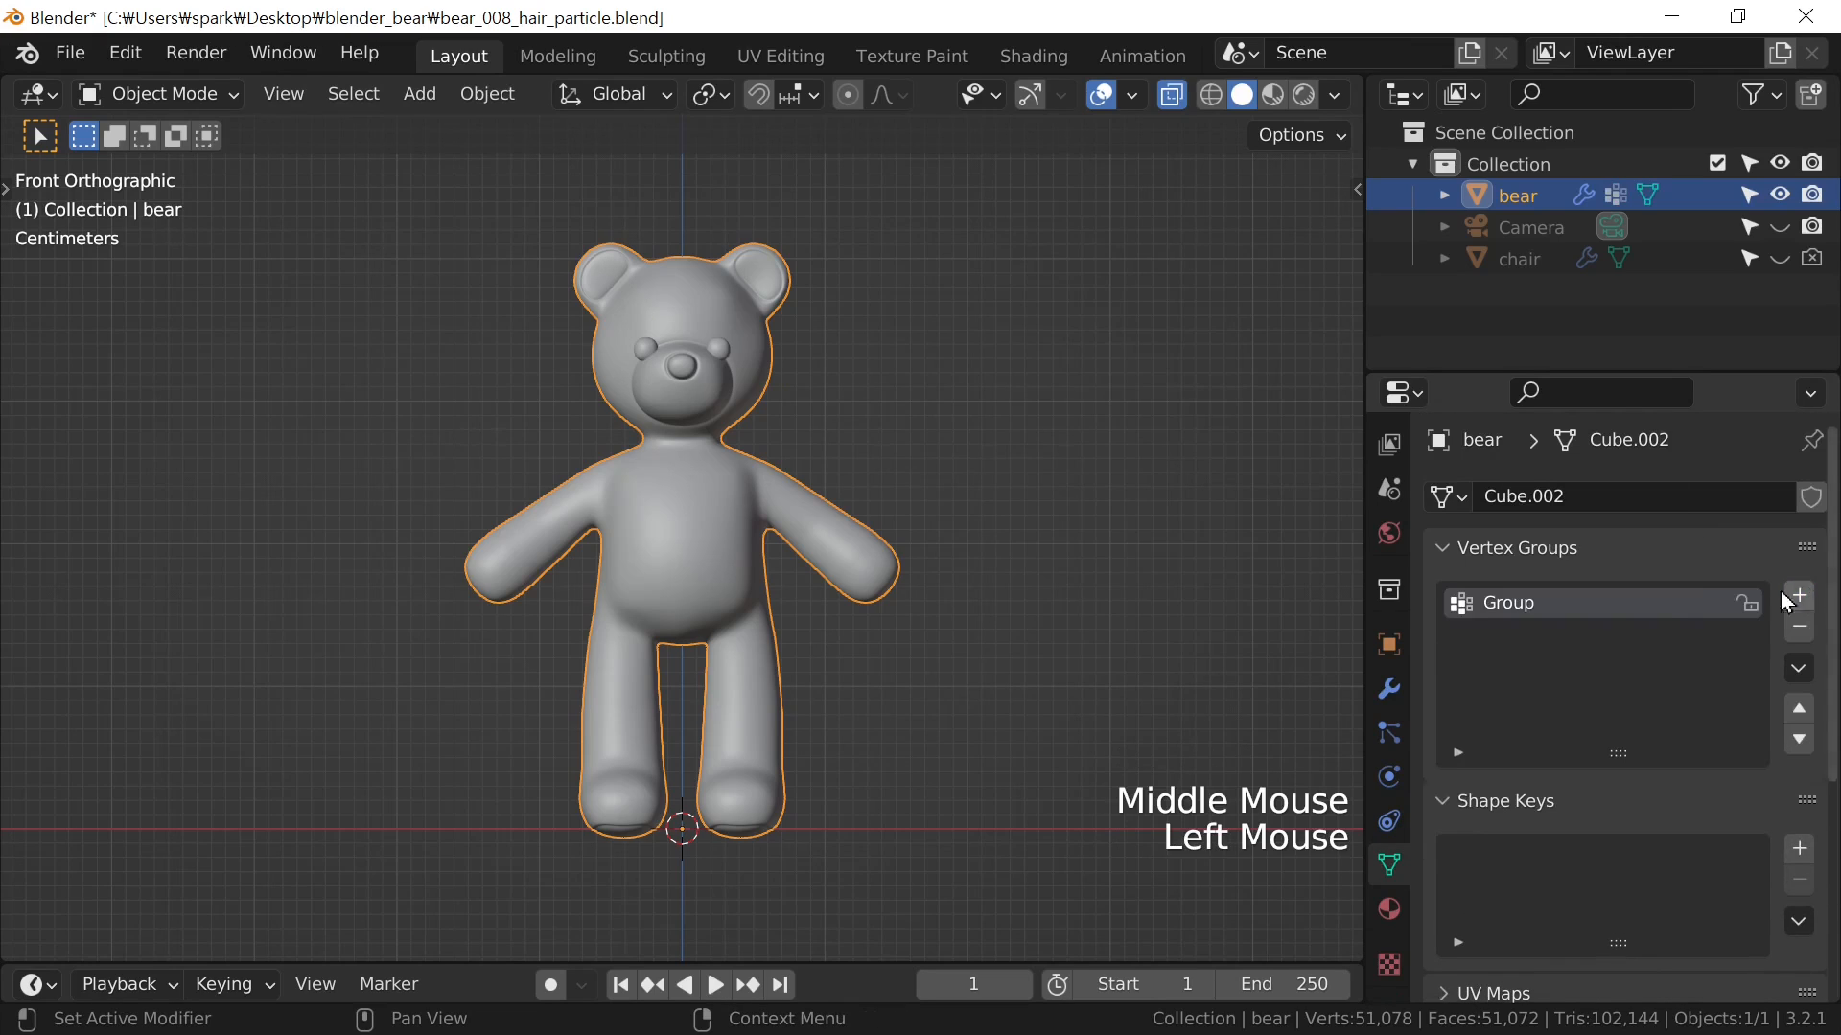
double_click(1635, 604)
type("hair")
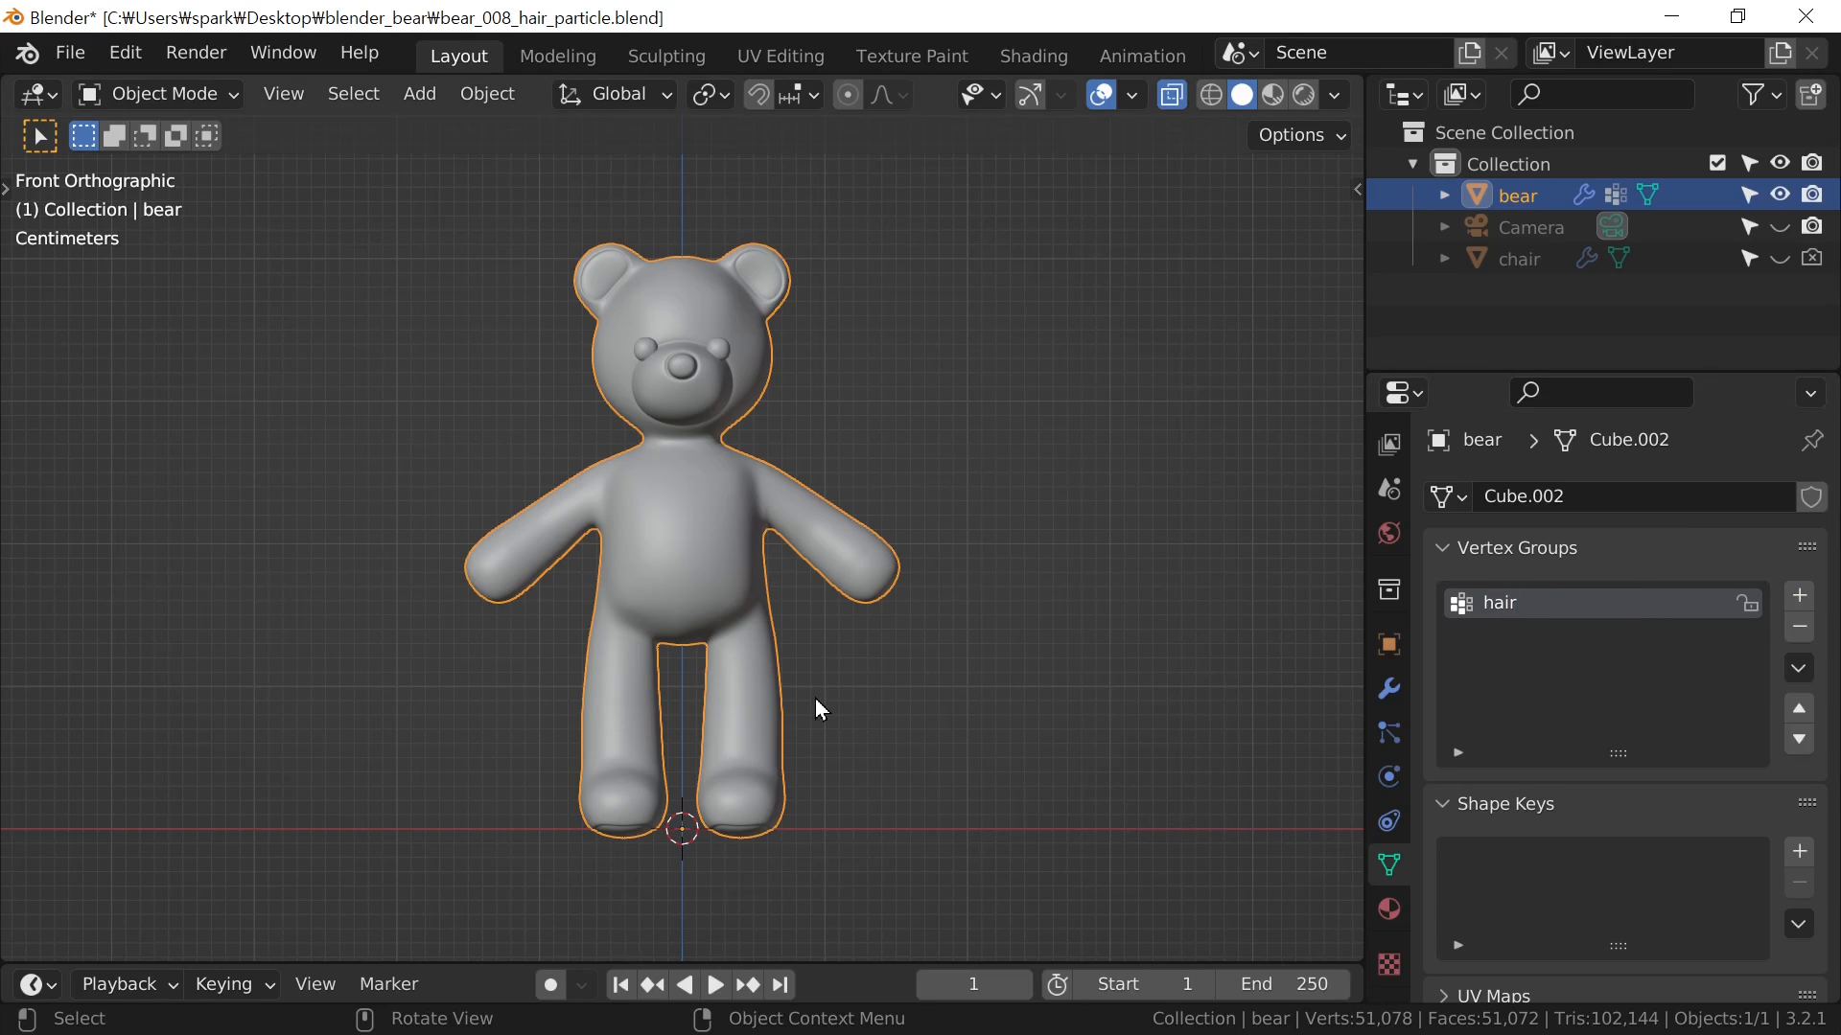
Enter Edit Mode on the bear, reveal any hidden geometry and frame the whole mesh in the front view
scroll(834, 705, "up", 1)
key("Tab")
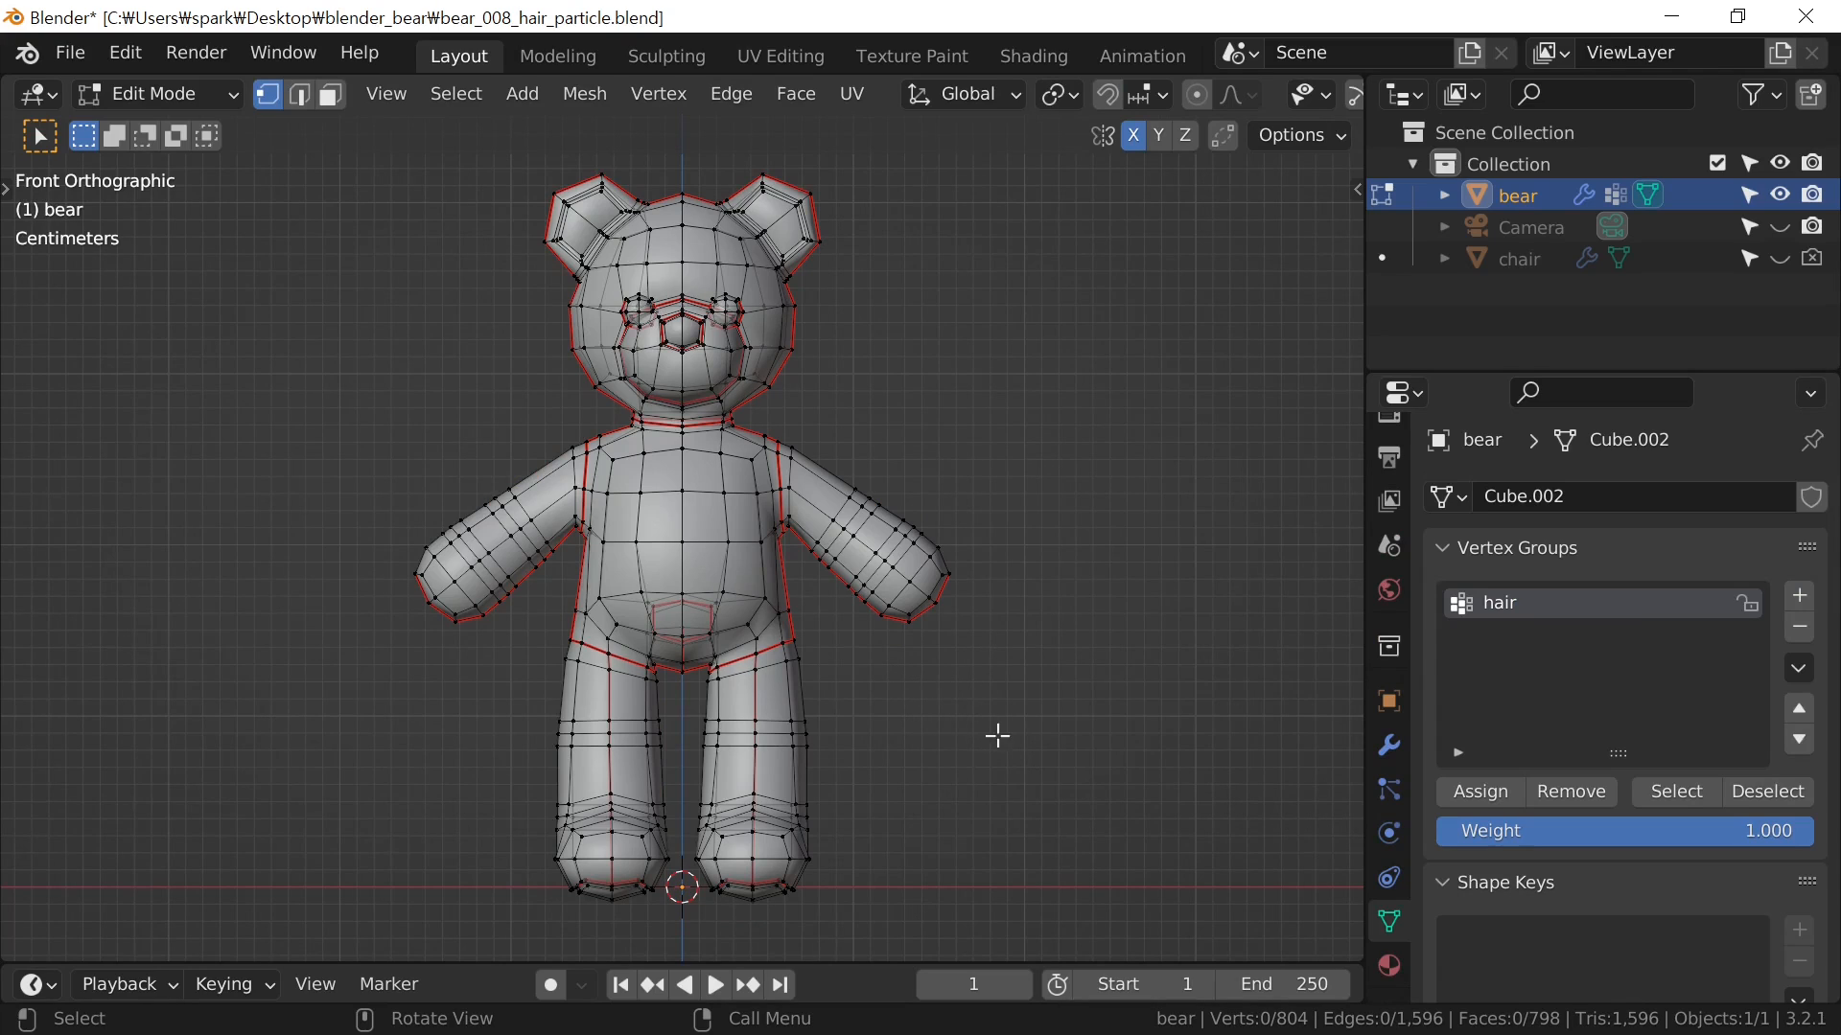
left_click(930, 731)
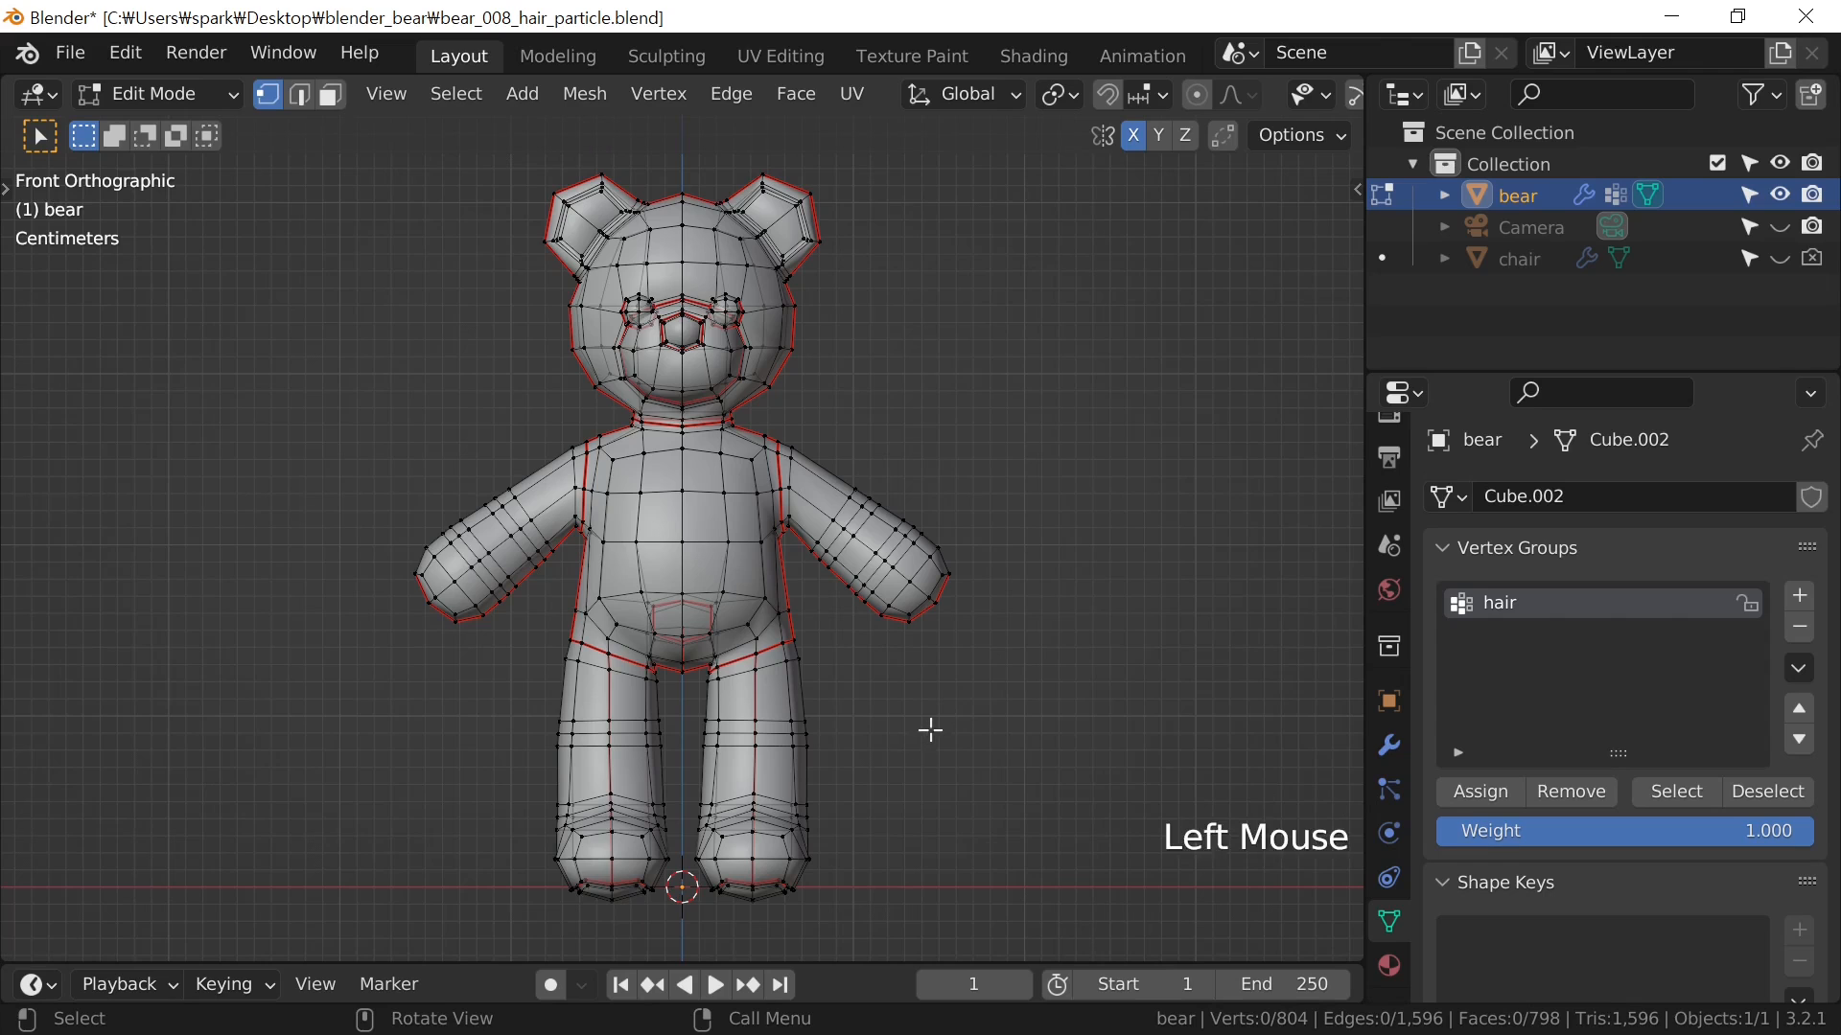
key("a")
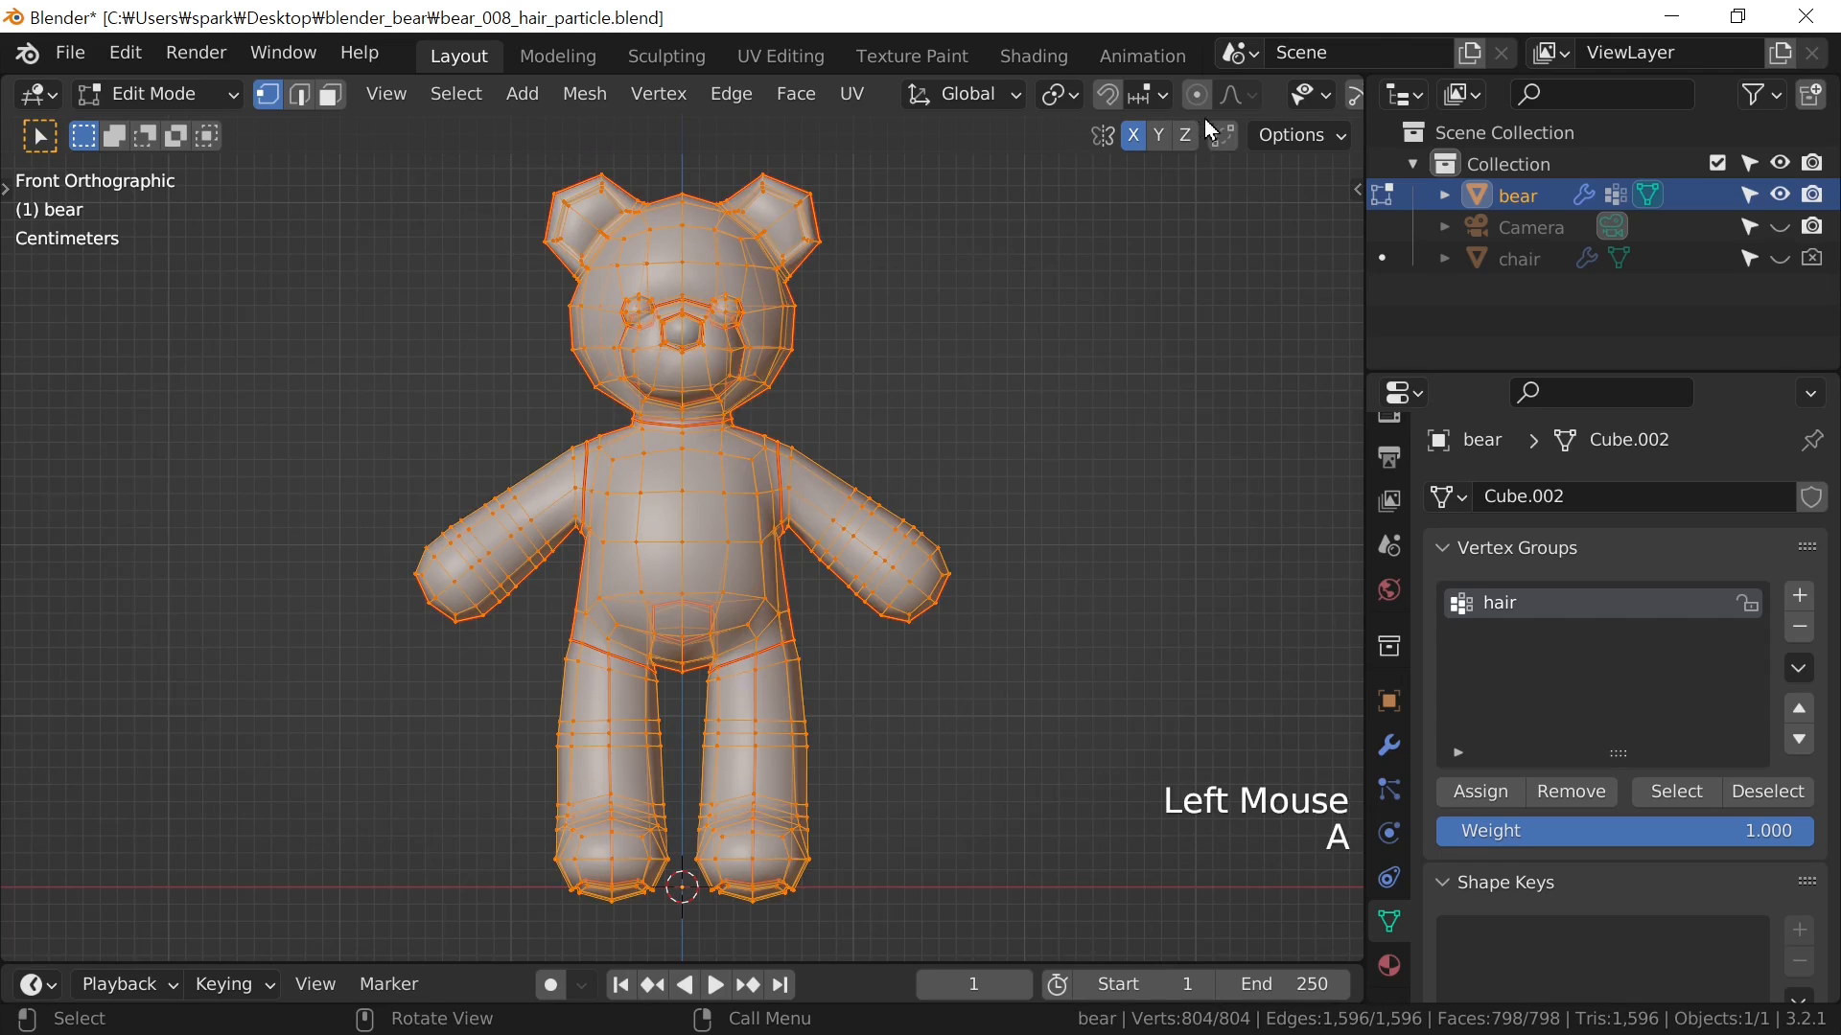
middle_click_drag(1222, 104, 825, 105)
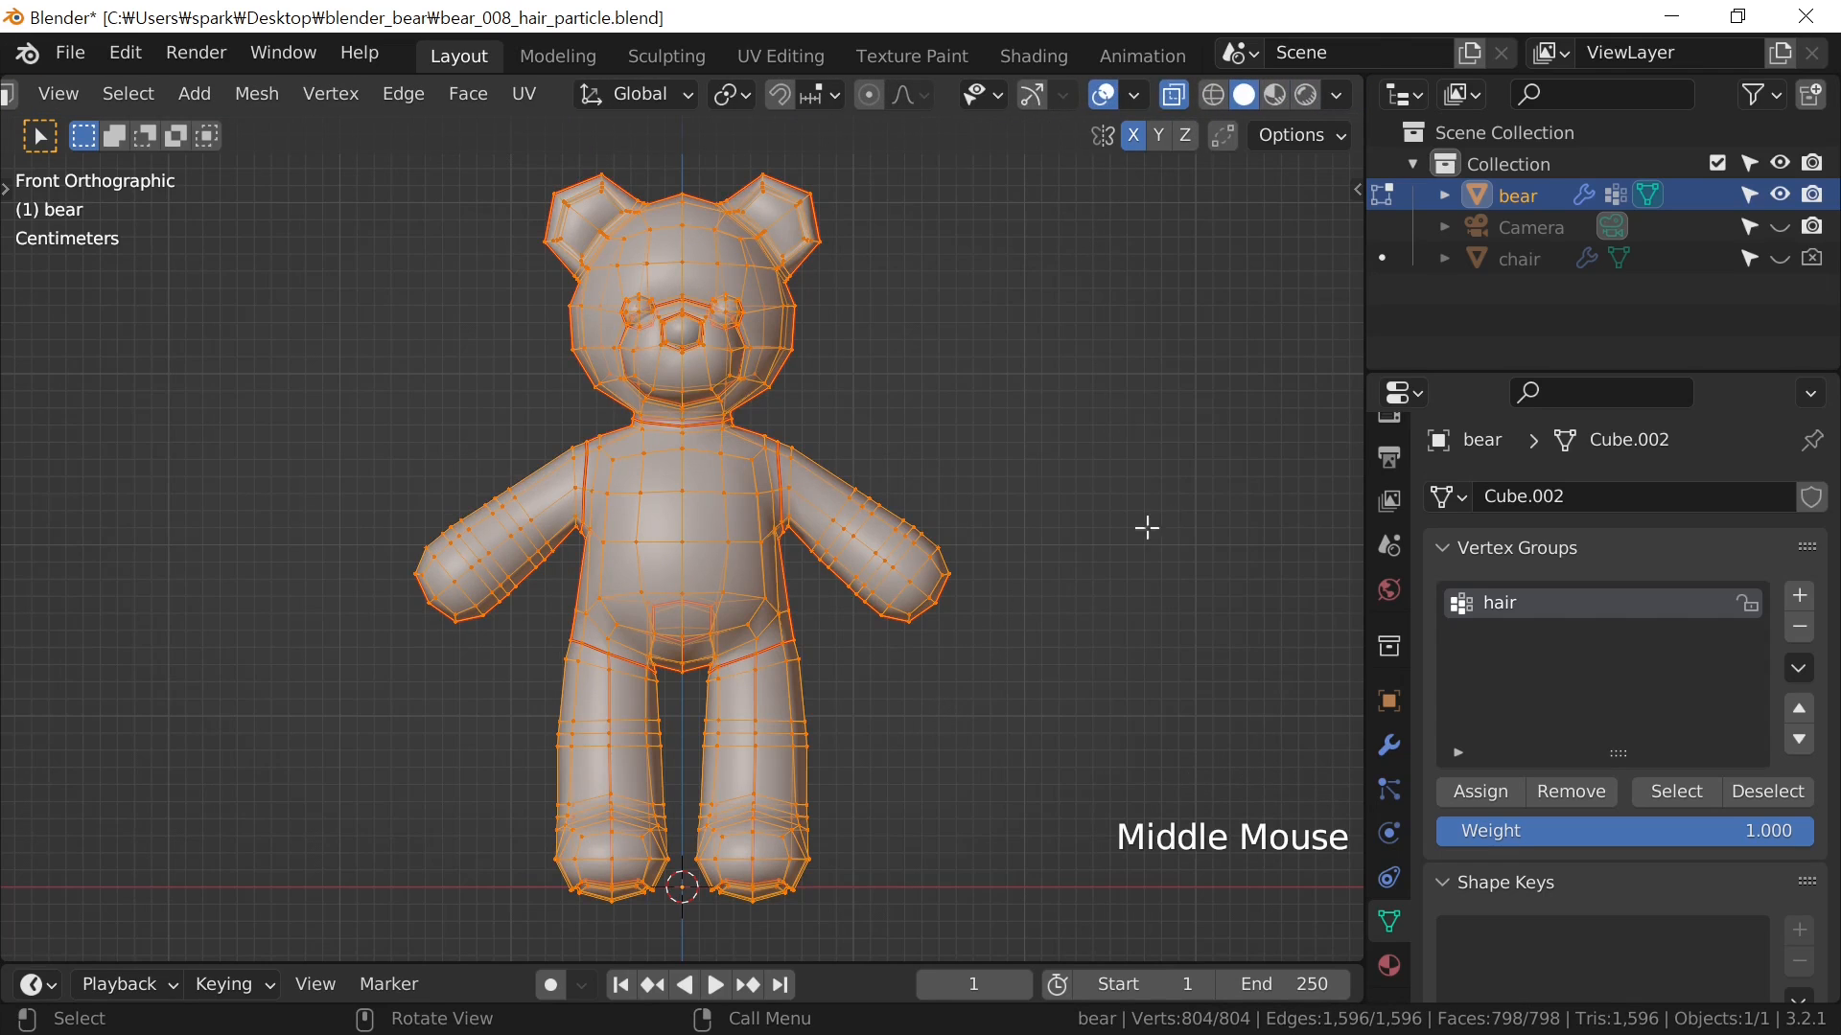
middle_click_drag(1147, 527, 1077, 555)
key("KP_1")
key("KP_Decimal")
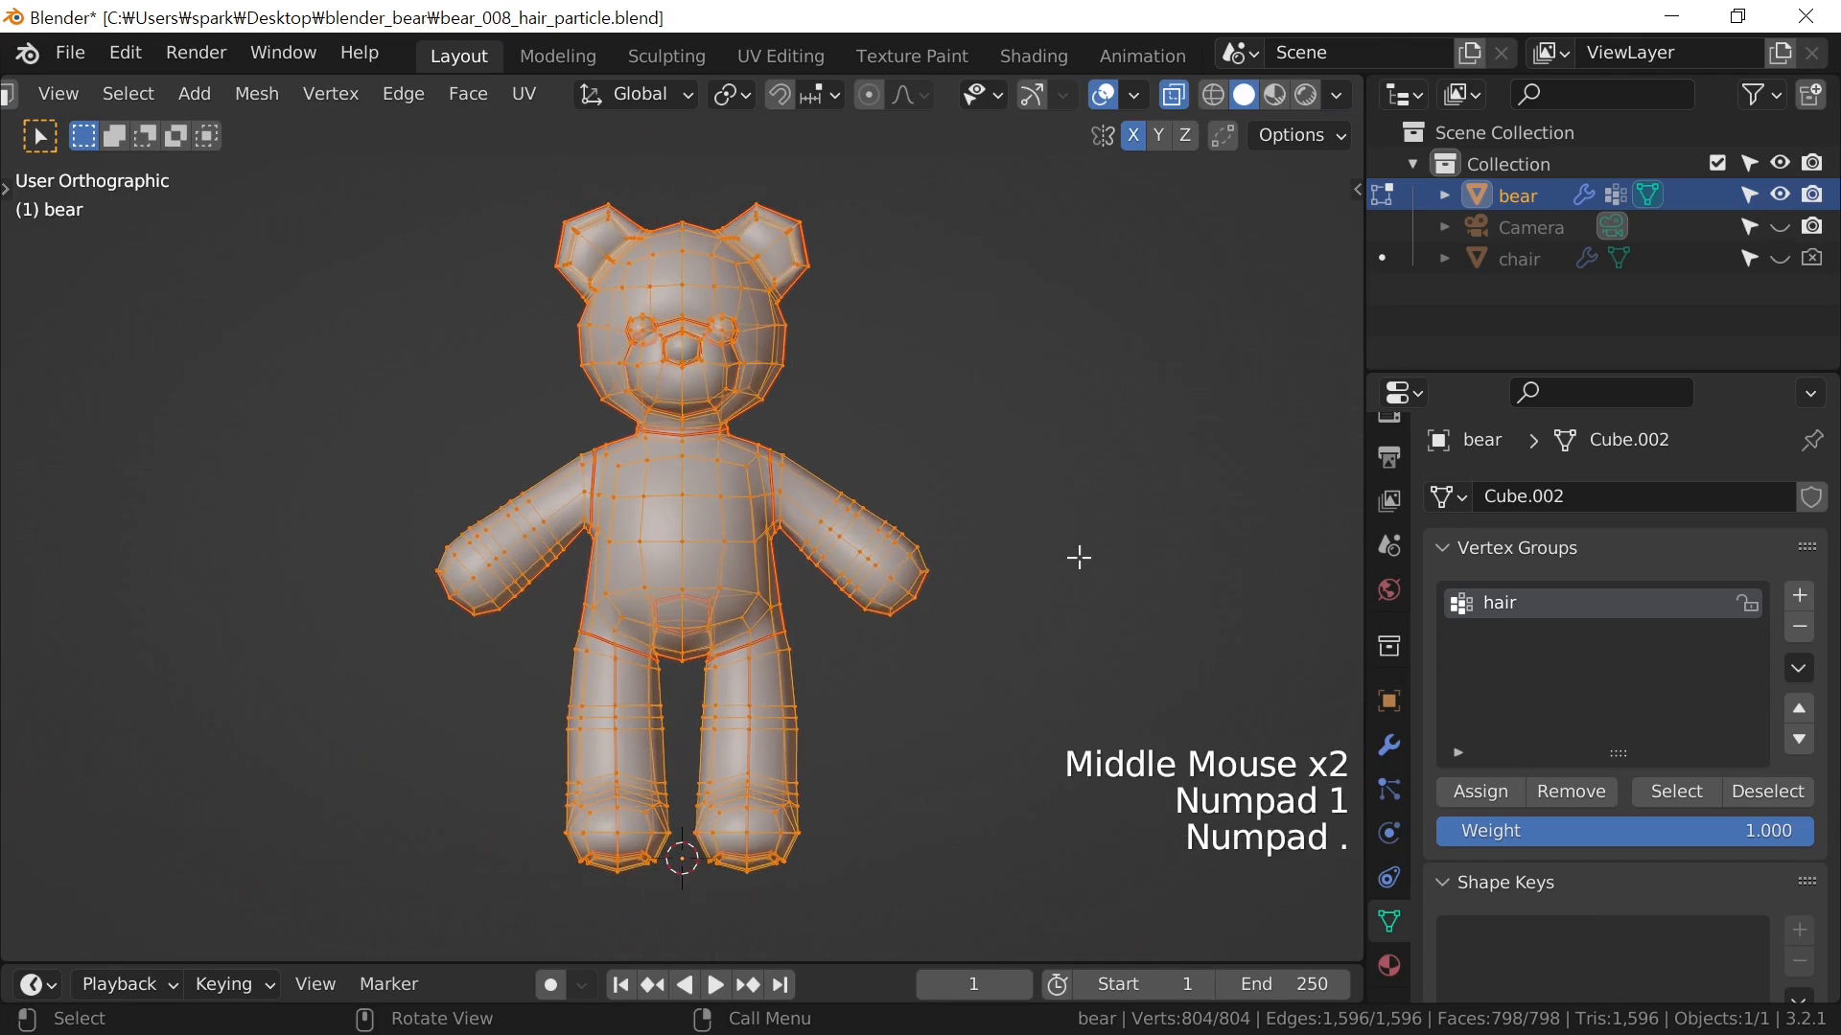
key("alt+h")
left_click(982, 723)
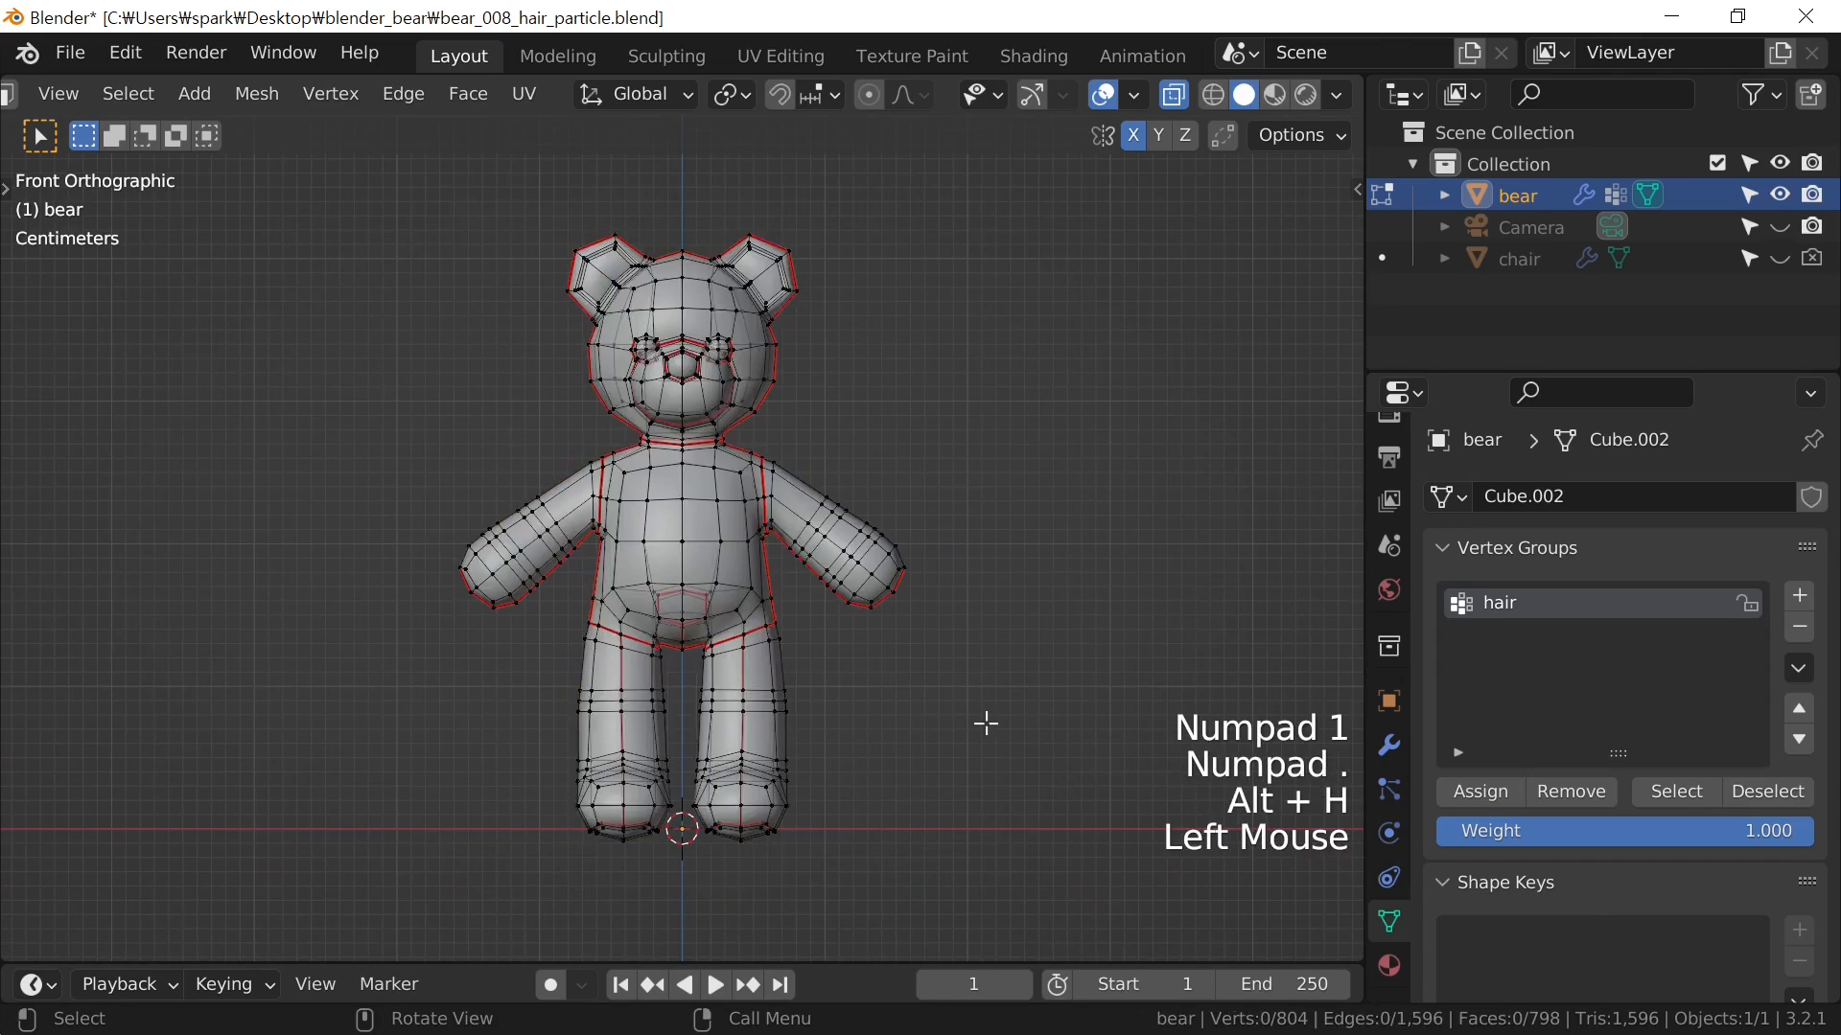
Select all of the bear's vertices and assign them to the hair vertex group with weight 1.000
key("a")
scroll(1007, 699, "up", 1)
left_click(1479, 791)
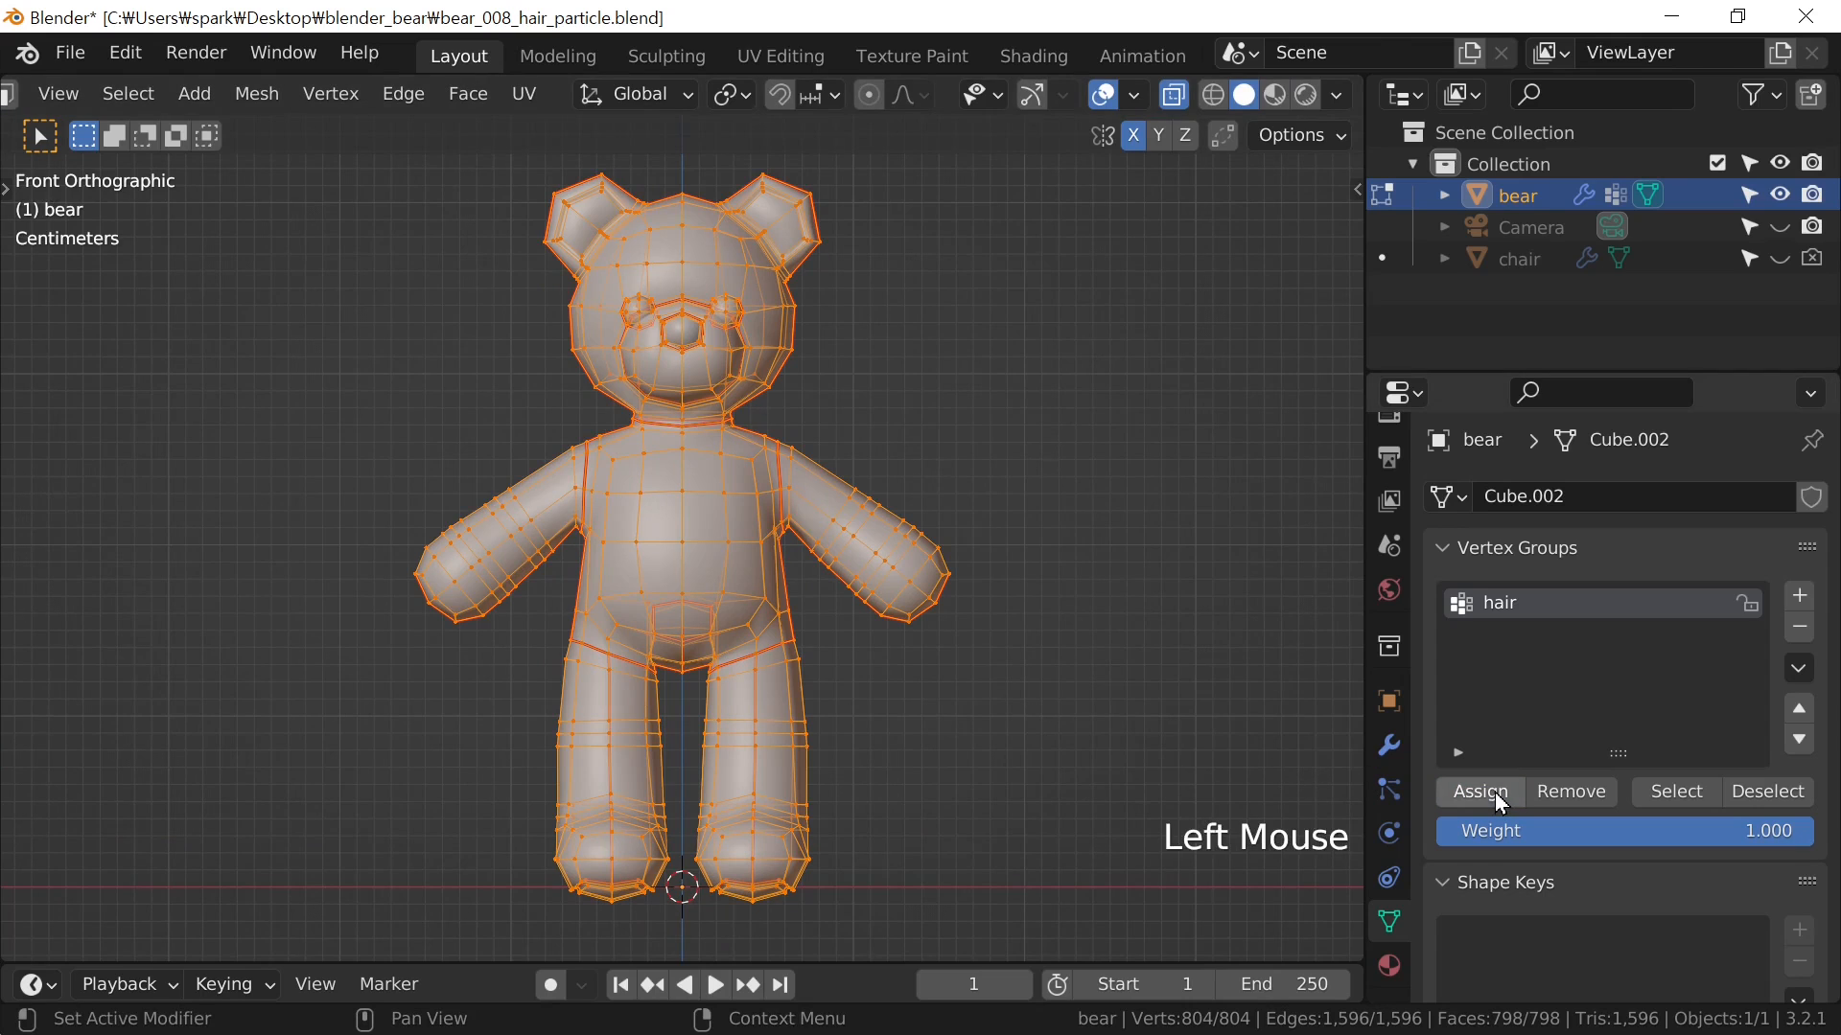
Select only the two linked eye meshes and remove their vertices from the hair vertex group
left_click(1005, 331)
scroll(974, 329, "up", 1)
middle_click_drag(974, 329, 924, 636, "shift")
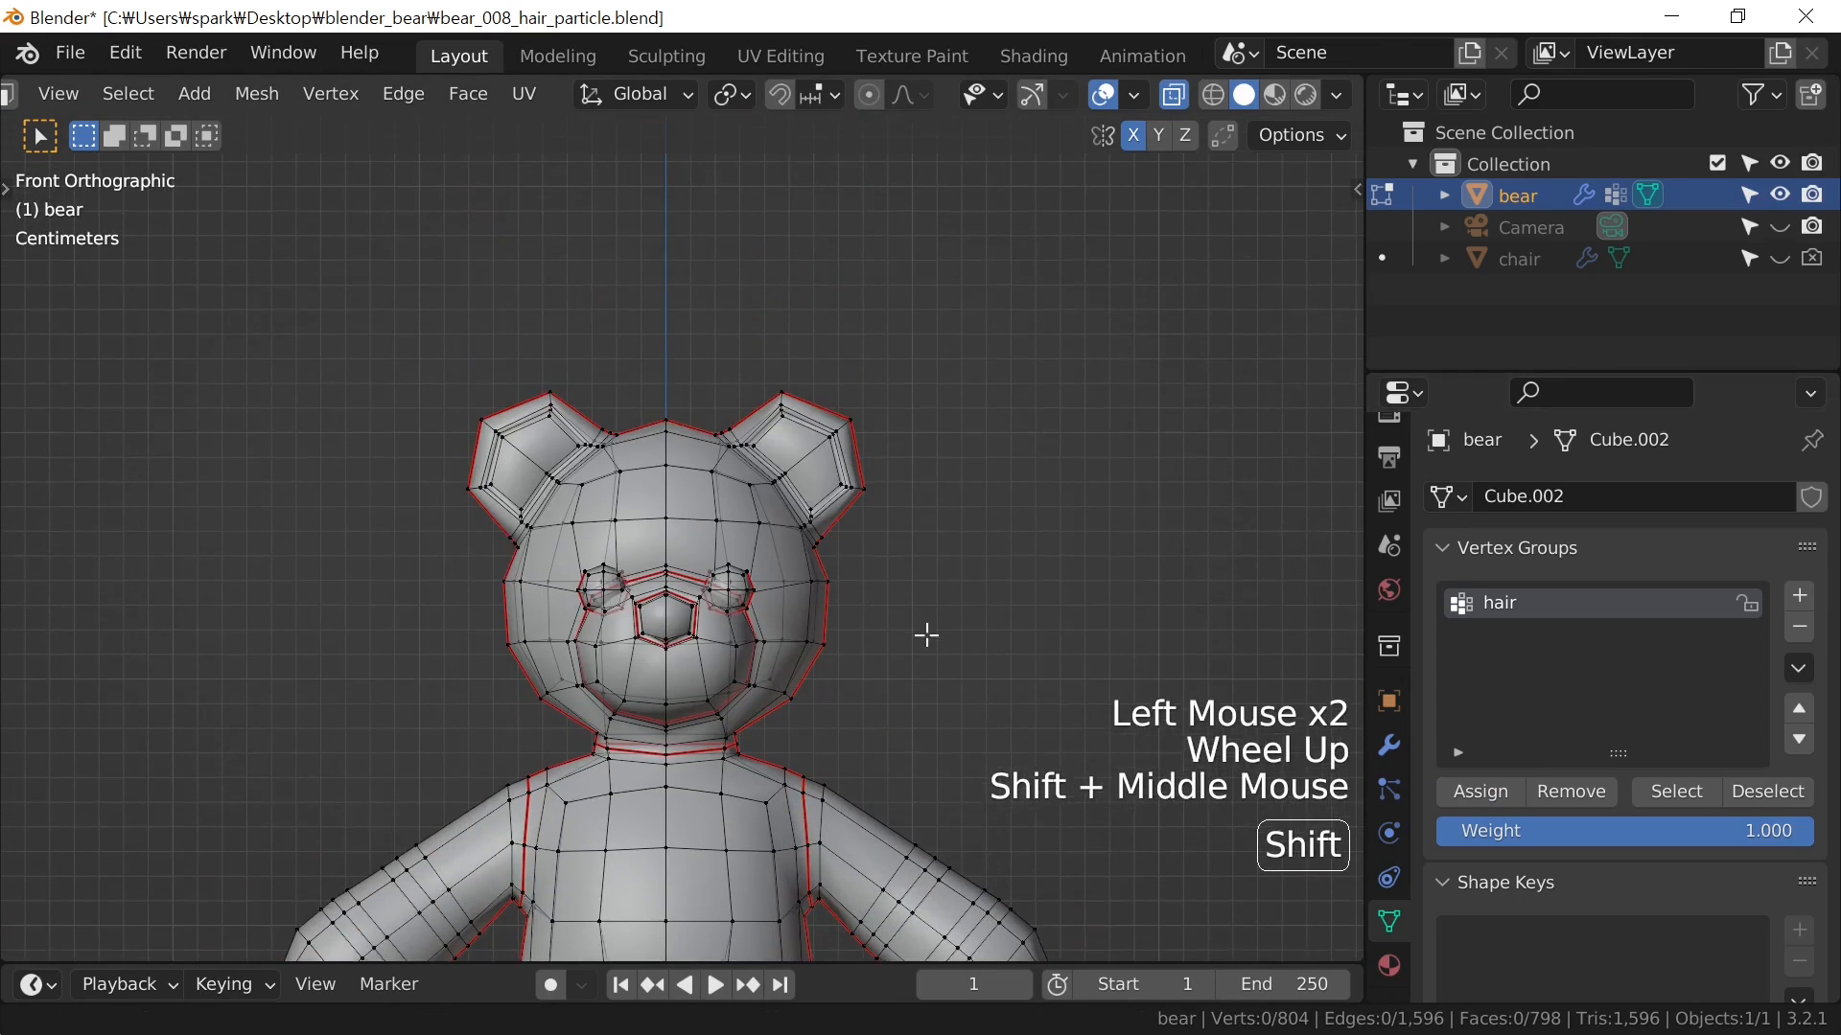
scroll(927, 636, "up", 2)
scroll(806, 625, "up", 2)
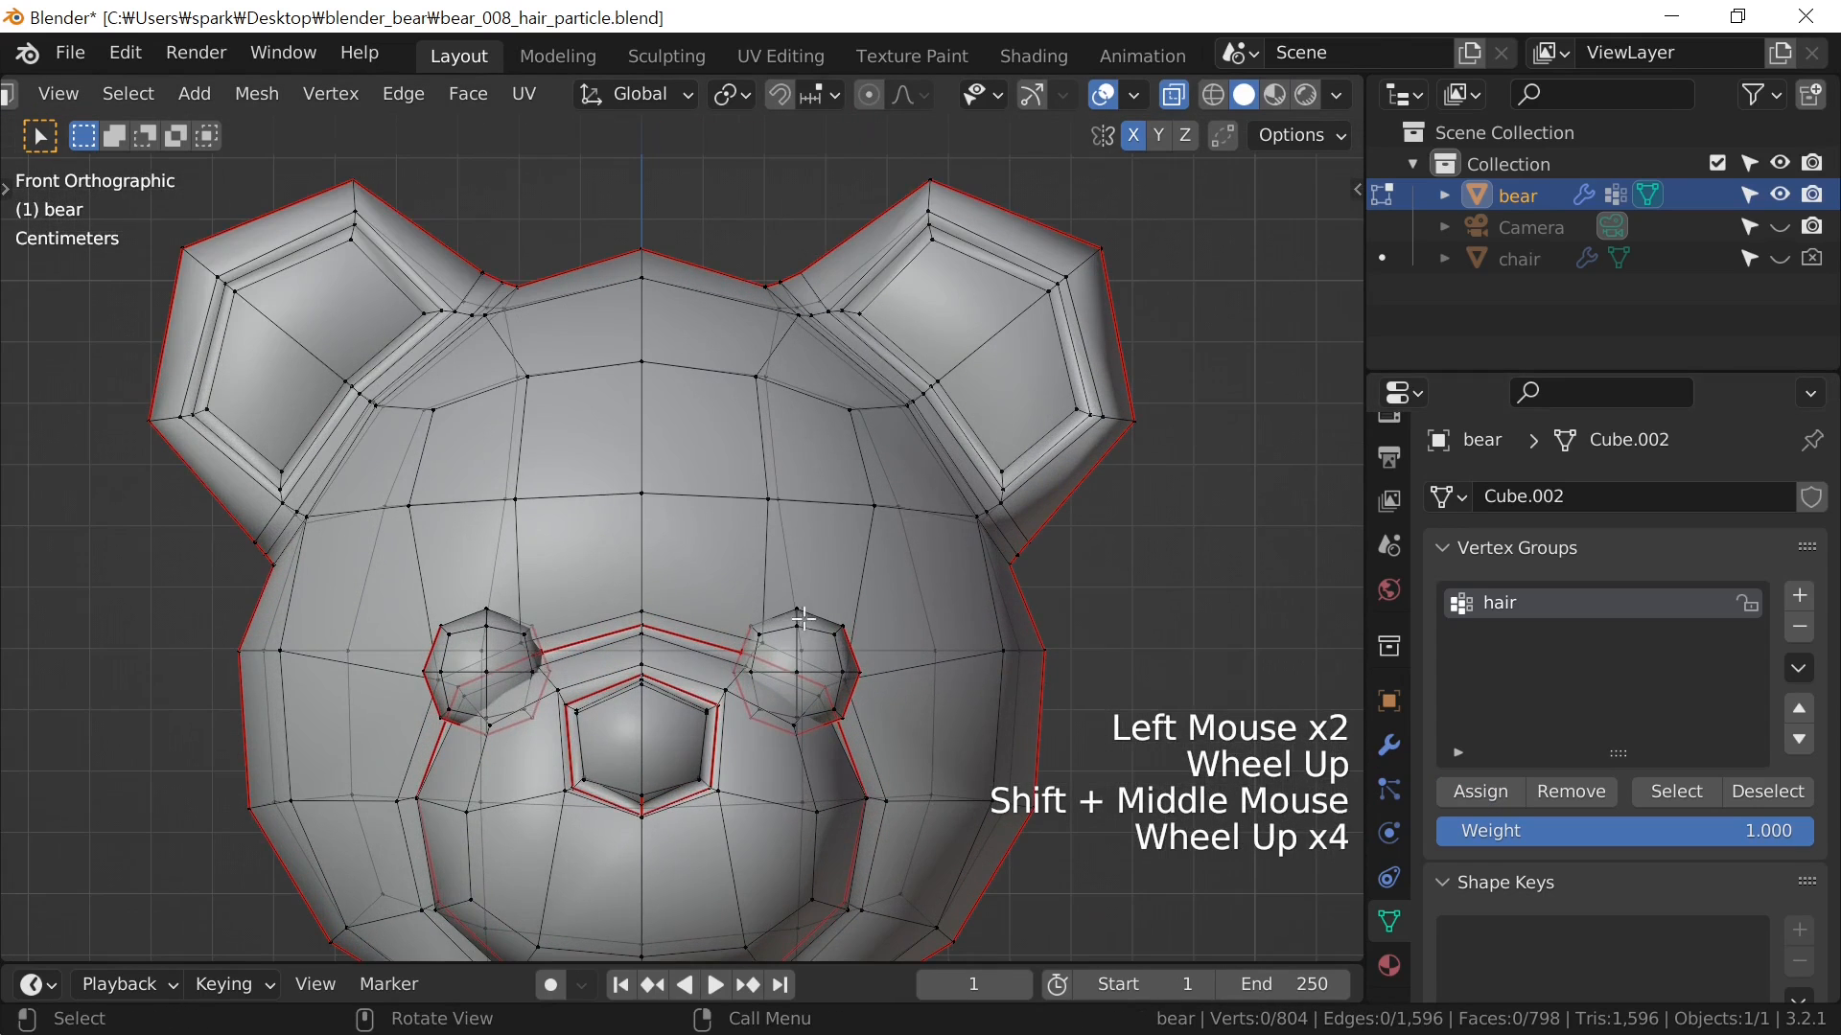
key("l")
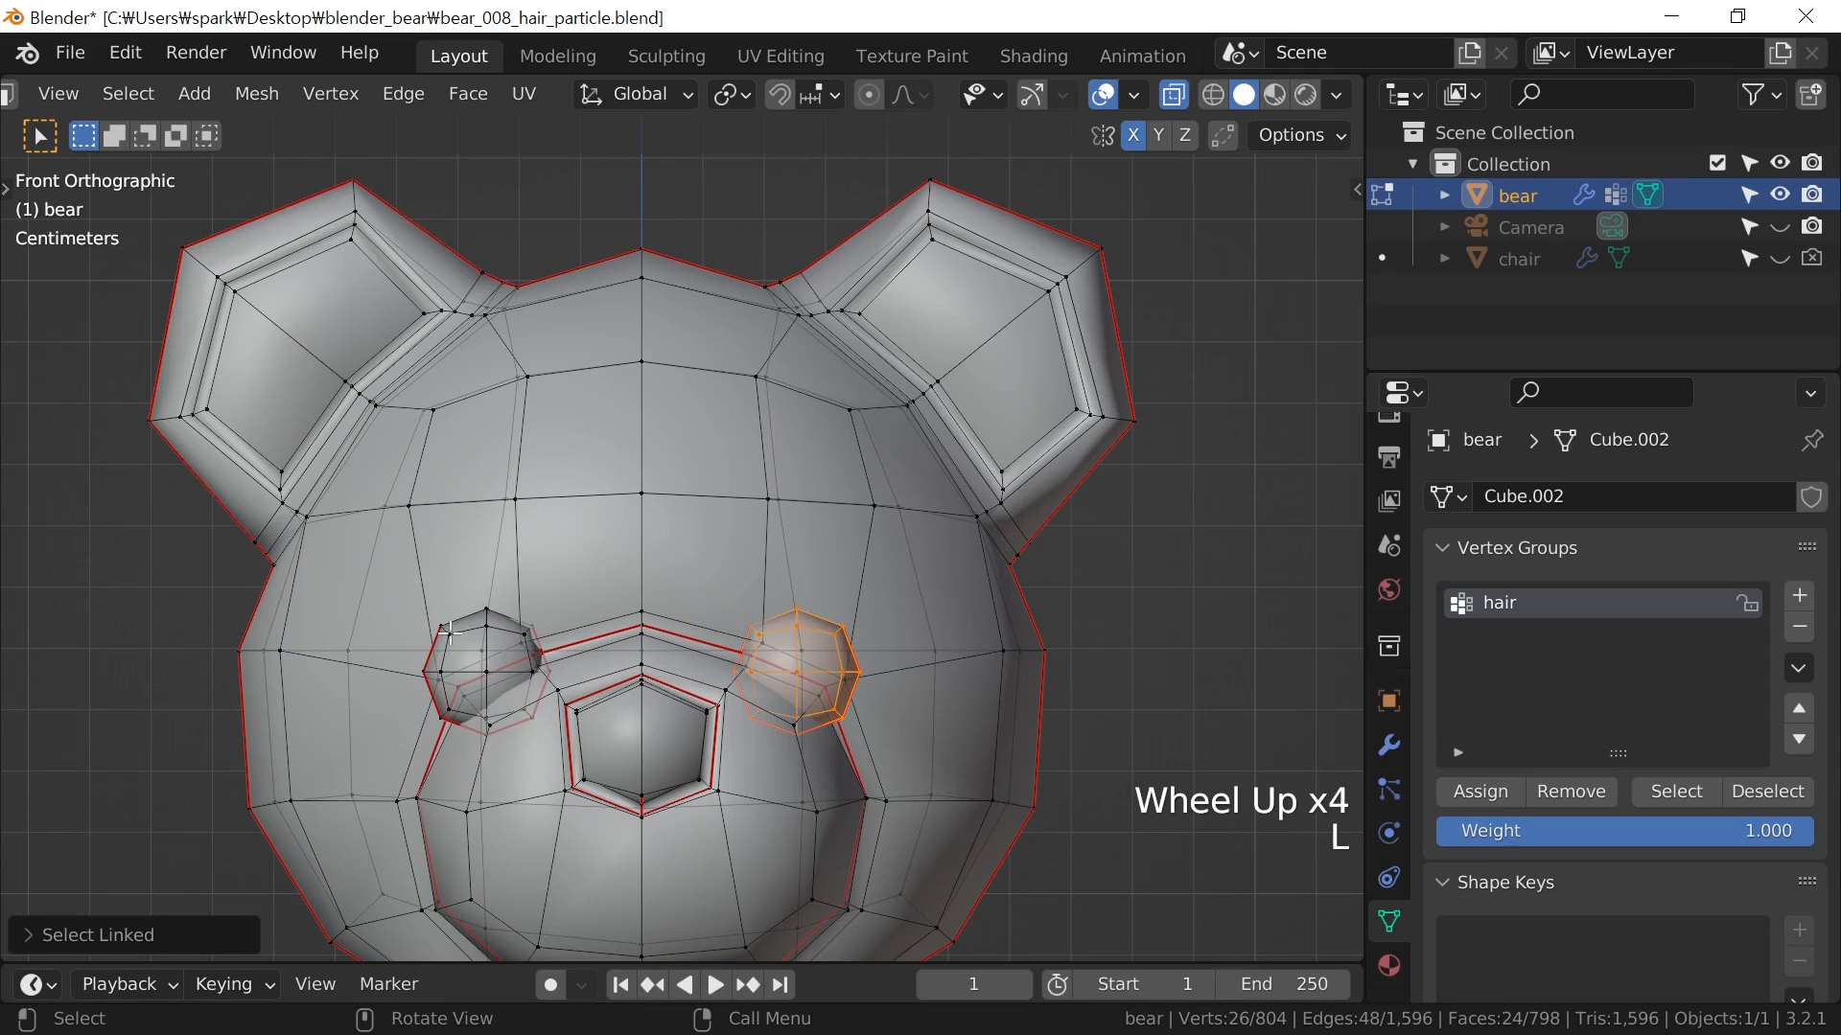
key("l")
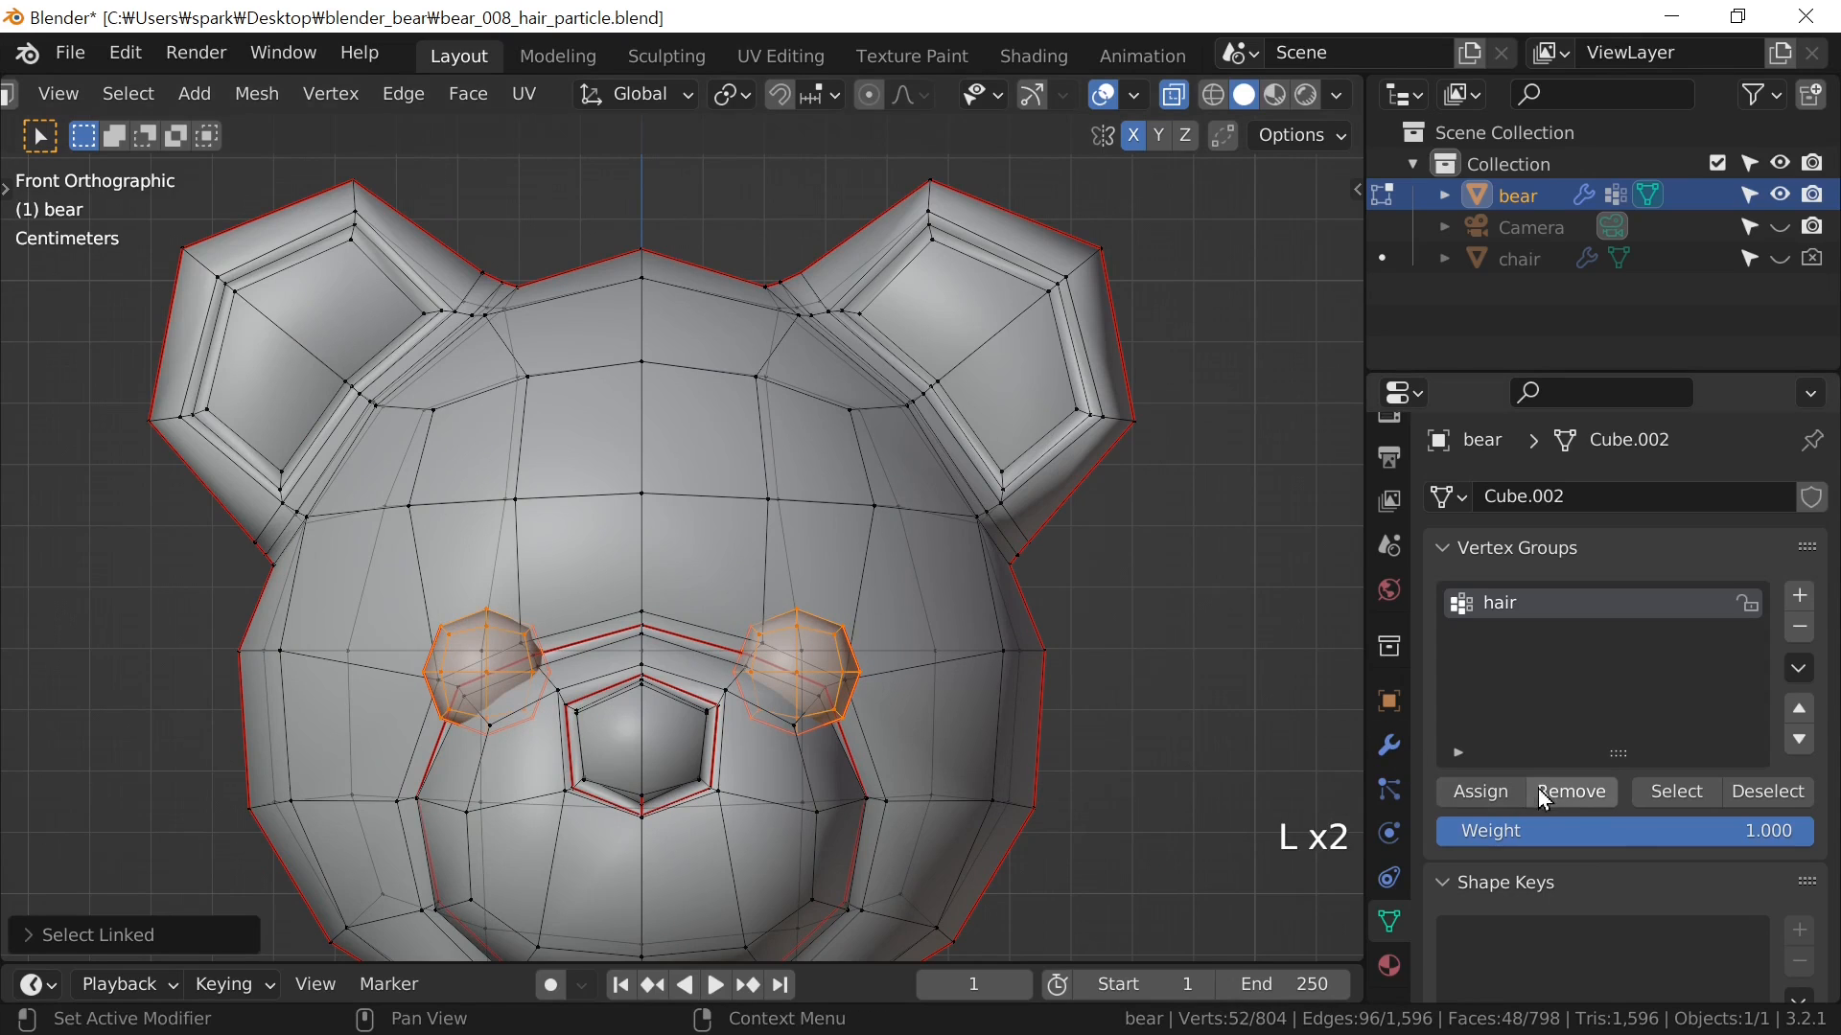
left_click(1574, 797)
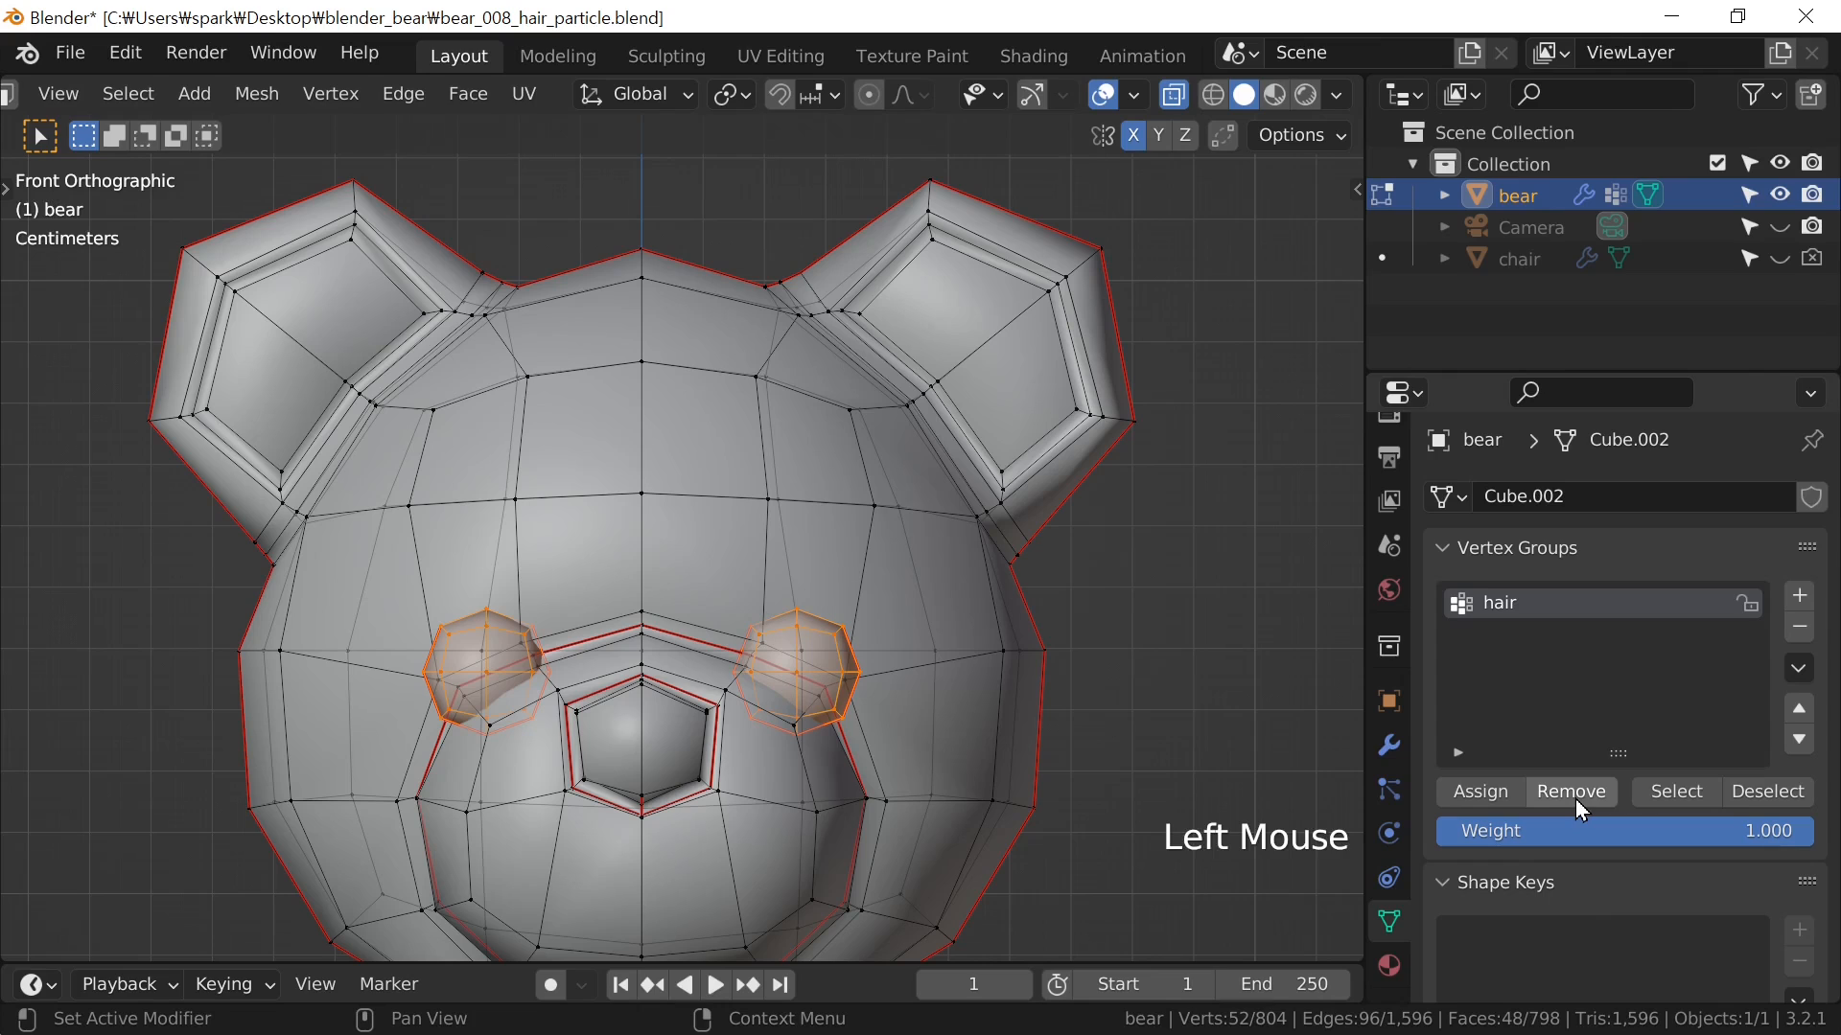
left_click(1575, 798)
In face select mode, select the inner faces of both ears, grow the selection once and remove it from the hair vertex group
left_click(1030, 419)
key("3")
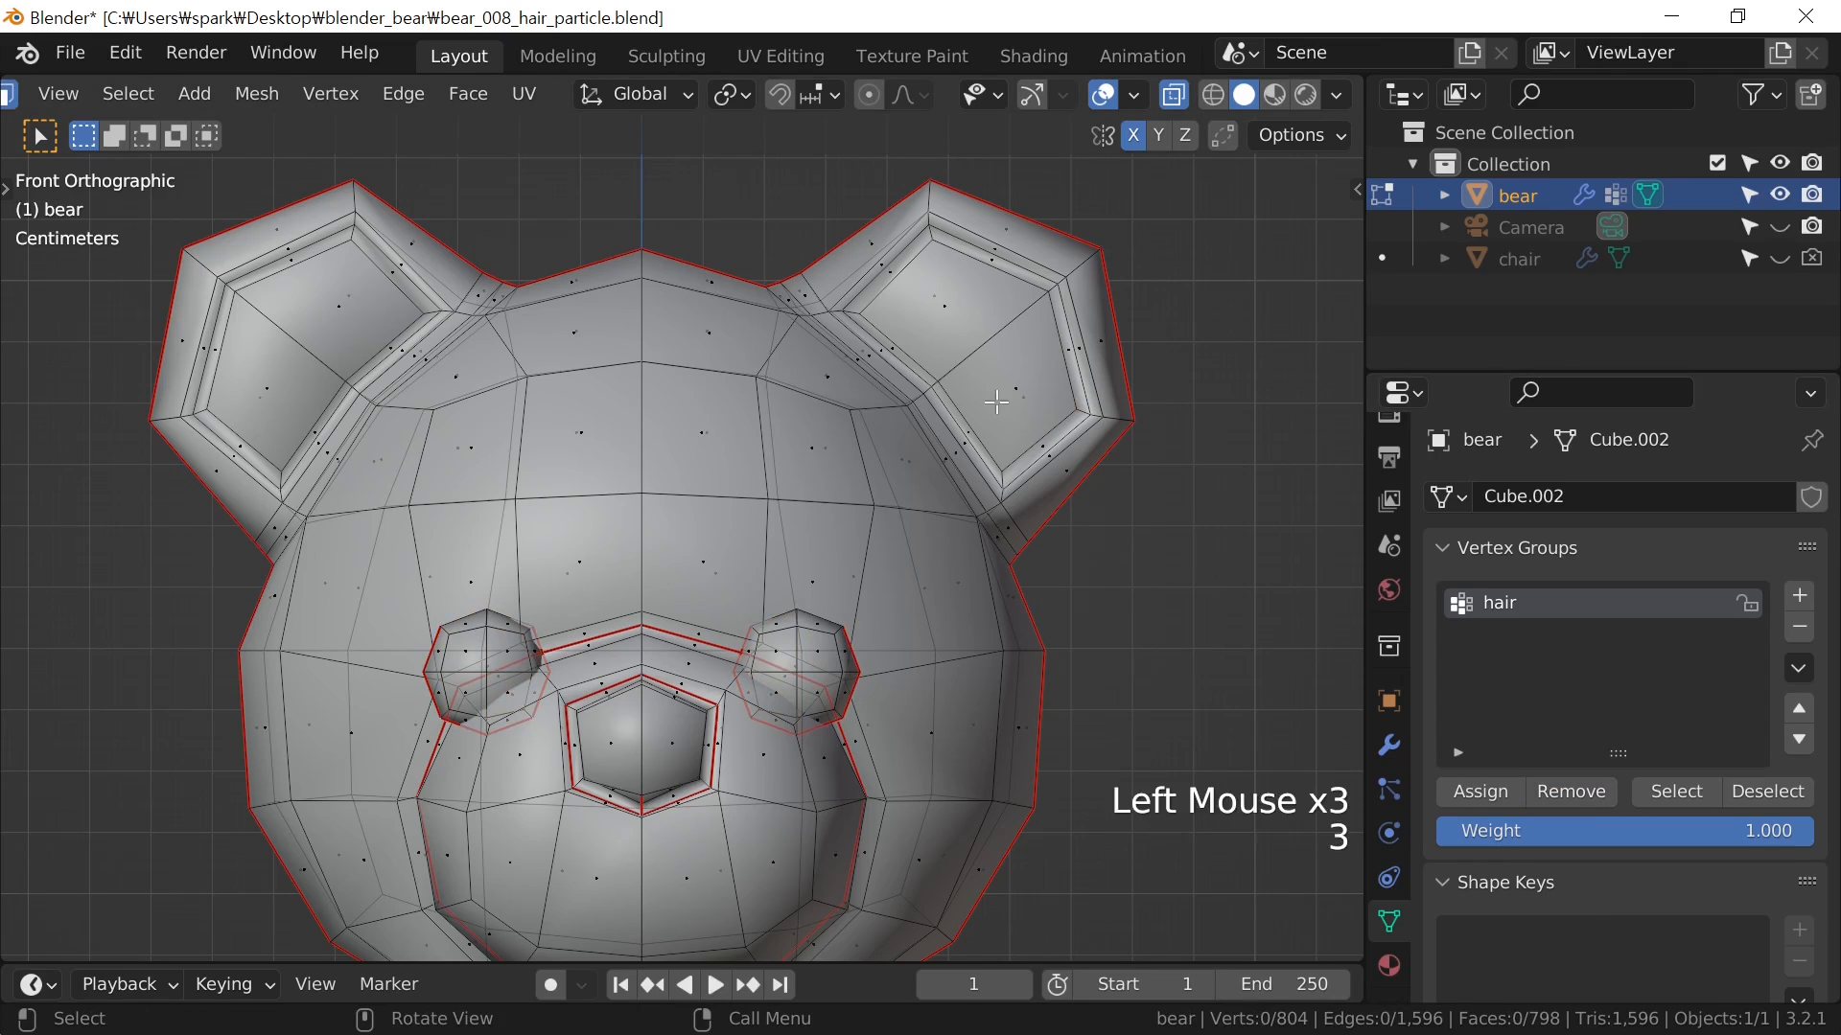
left_click(997, 395)
left_click(1003, 388)
left_click(942, 313, "shift")
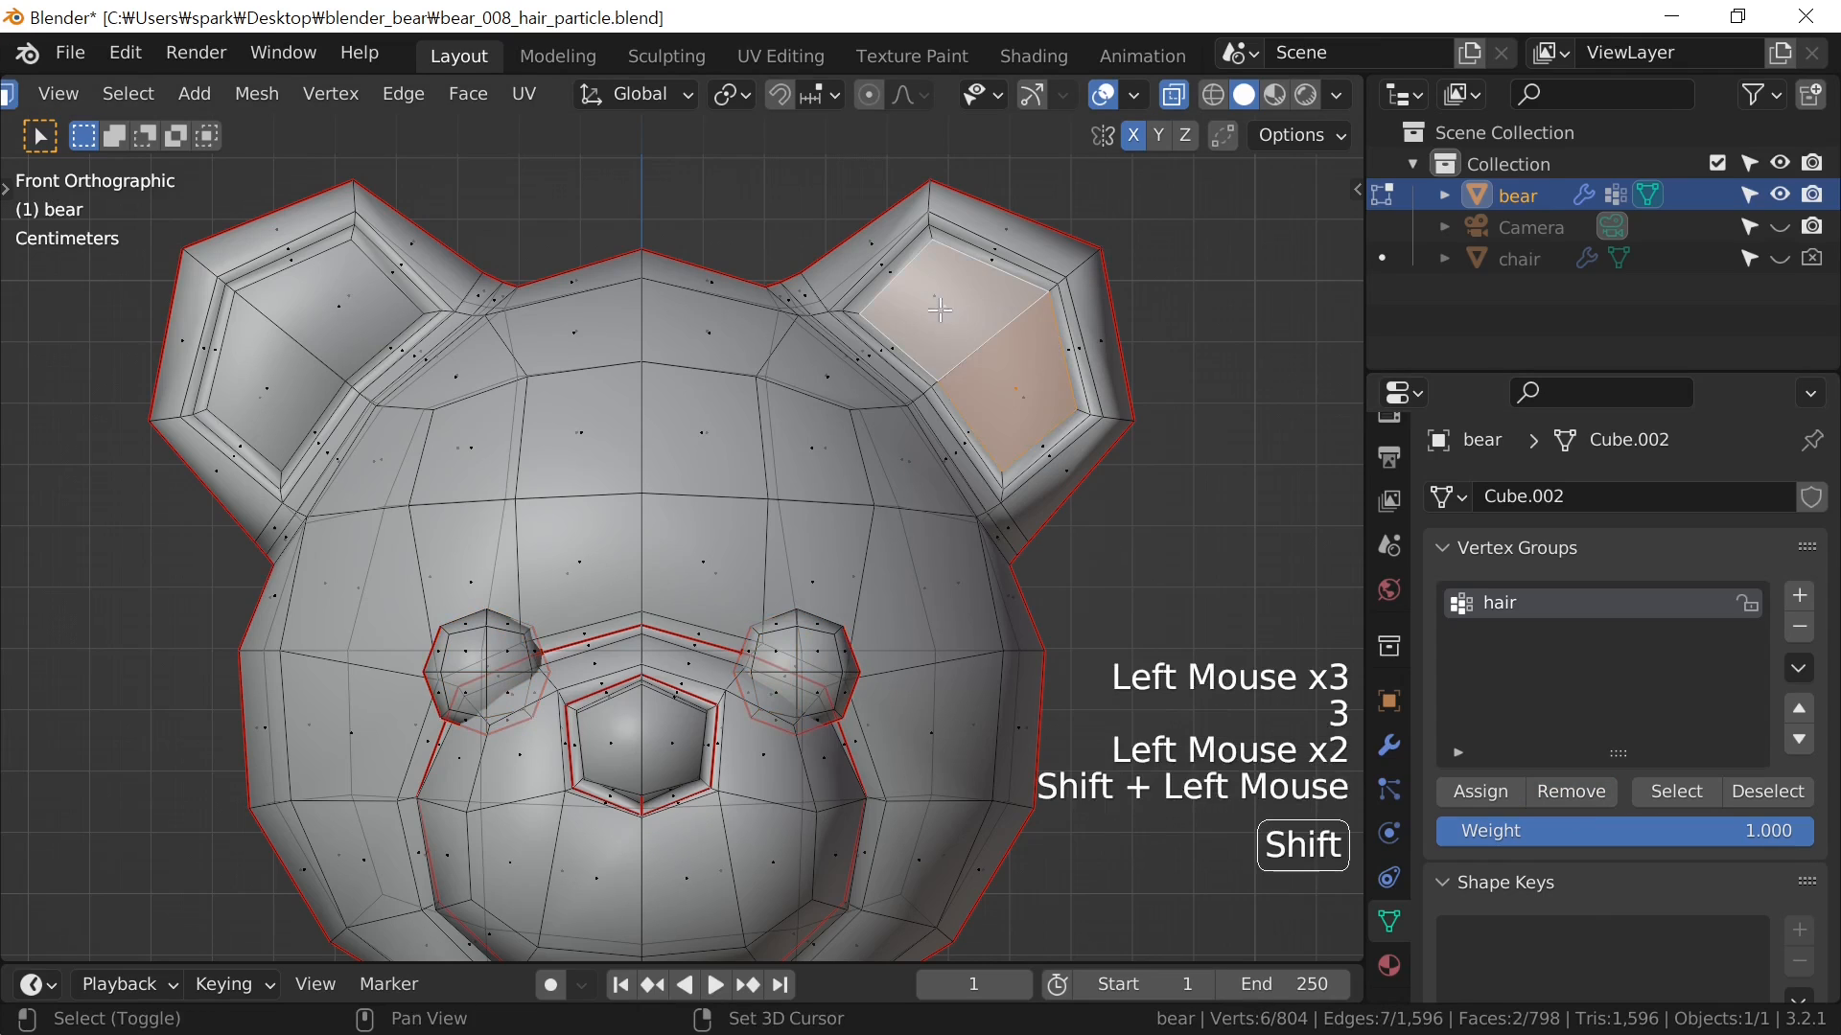
left_click(276, 387, "shift")
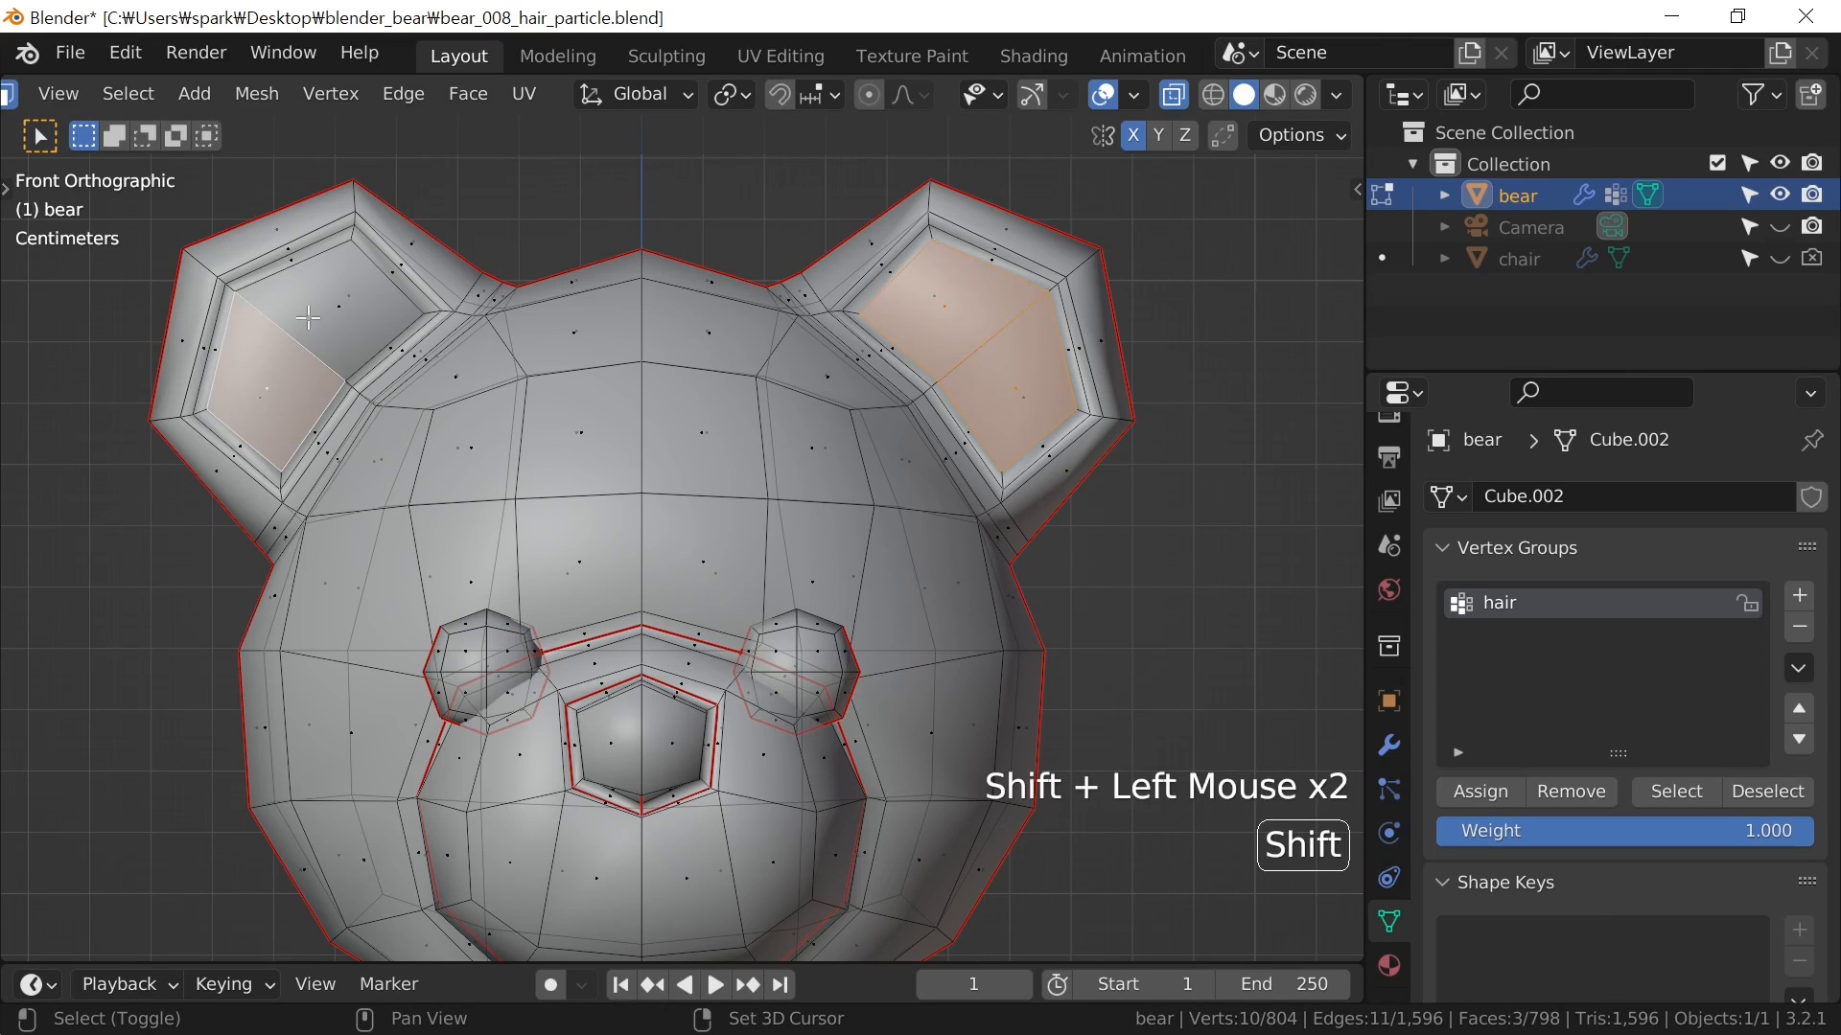
left_click(331, 303, "shift")
scroll(494, 475, "up", 1)
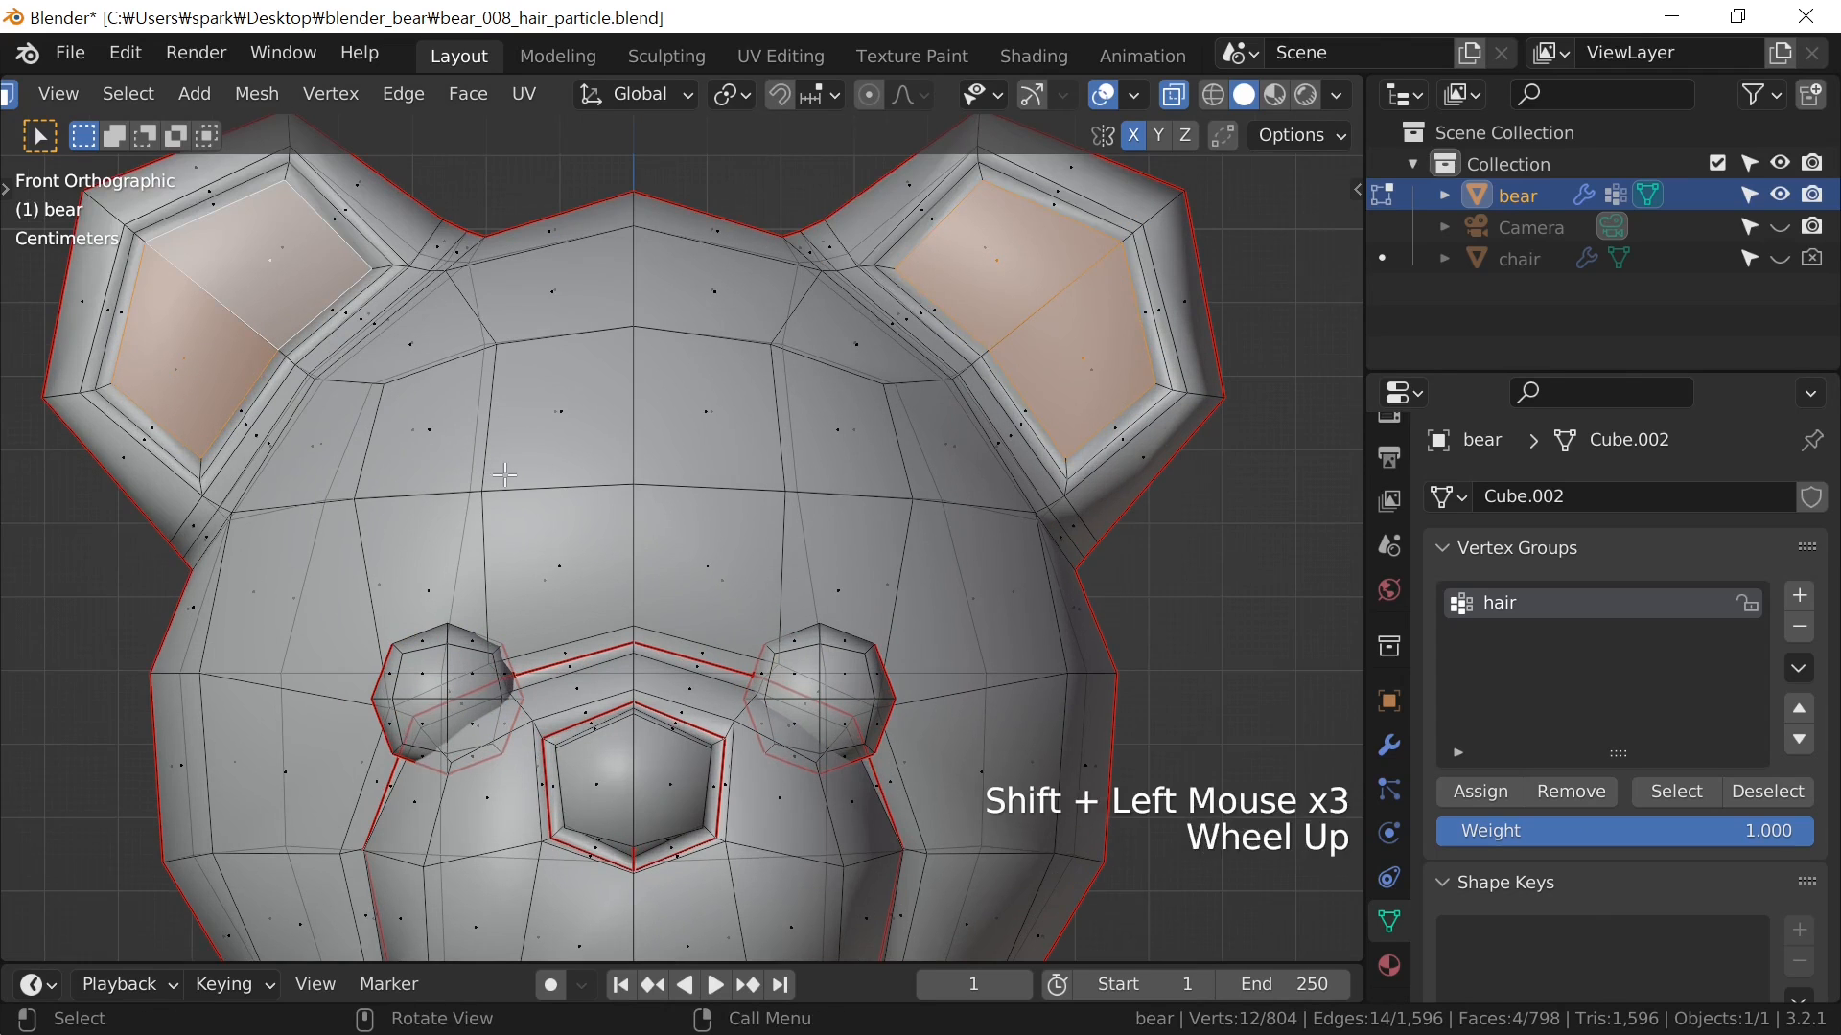
key("ctrl+KP_Add")
middle_click_drag(959, 659, 1093, 508)
scroll(1093, 508, "down", 2)
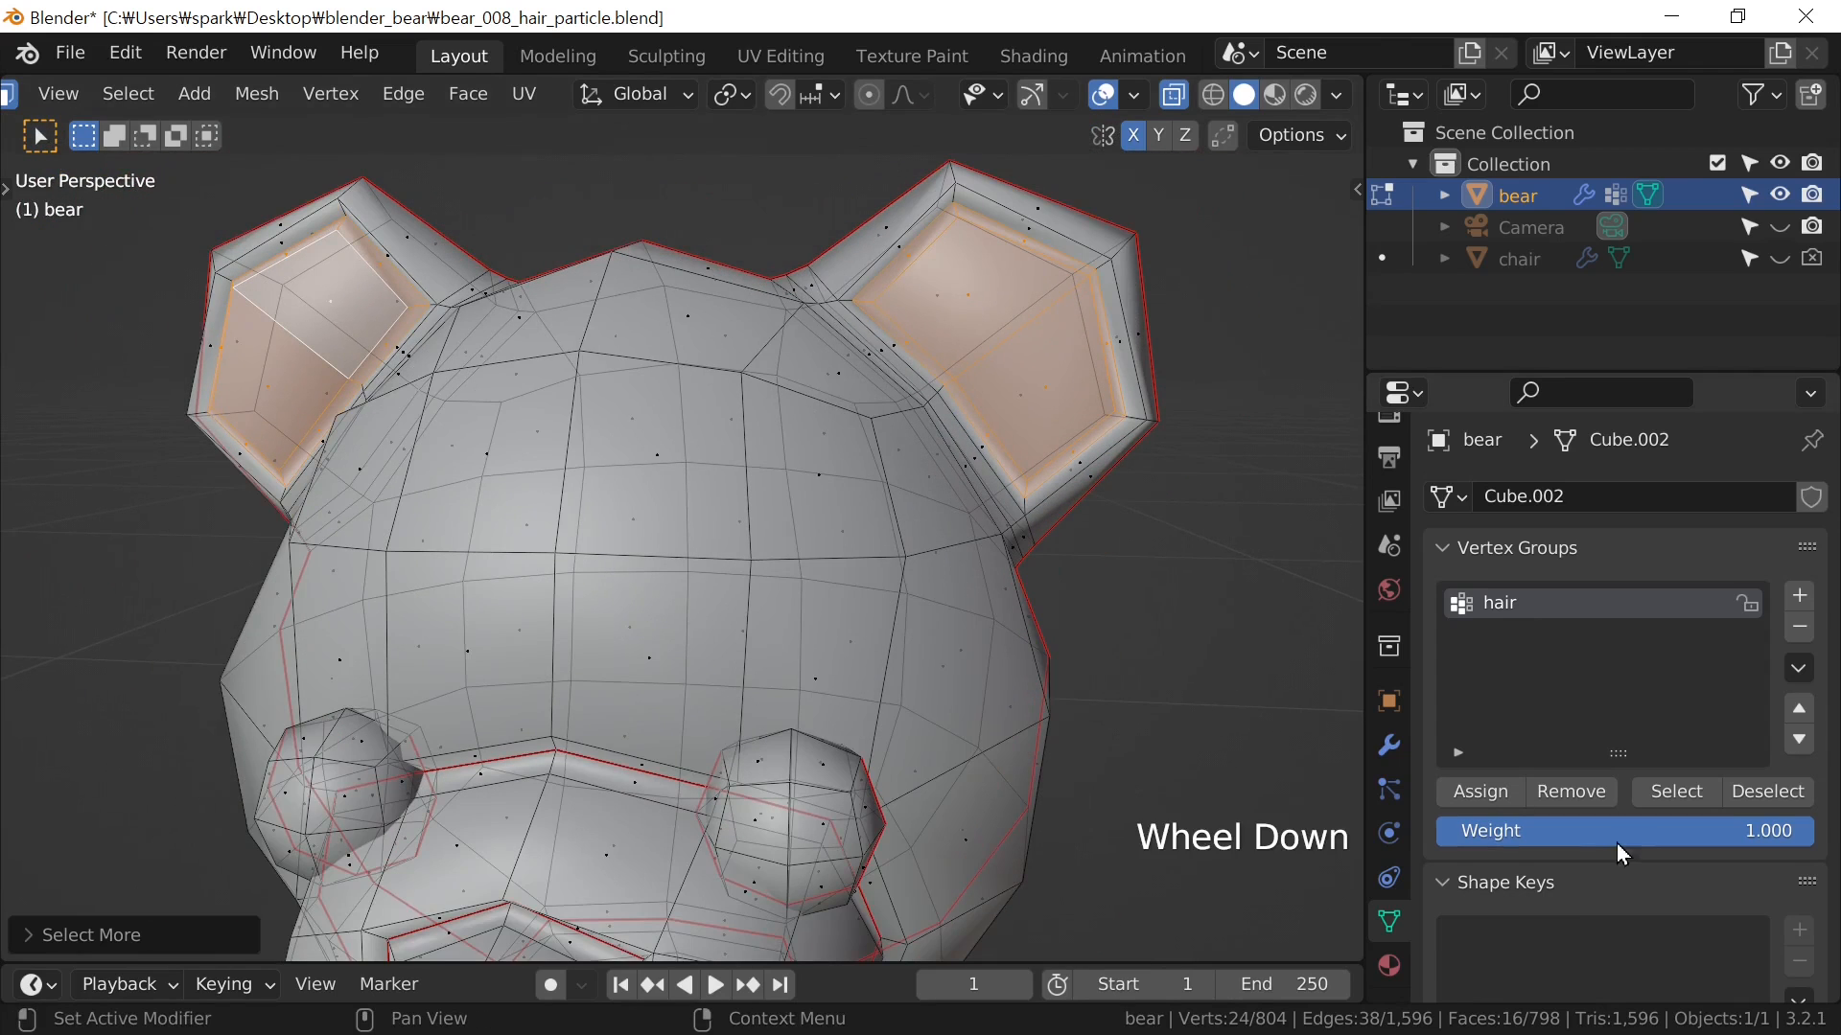
left_click(1590, 792)
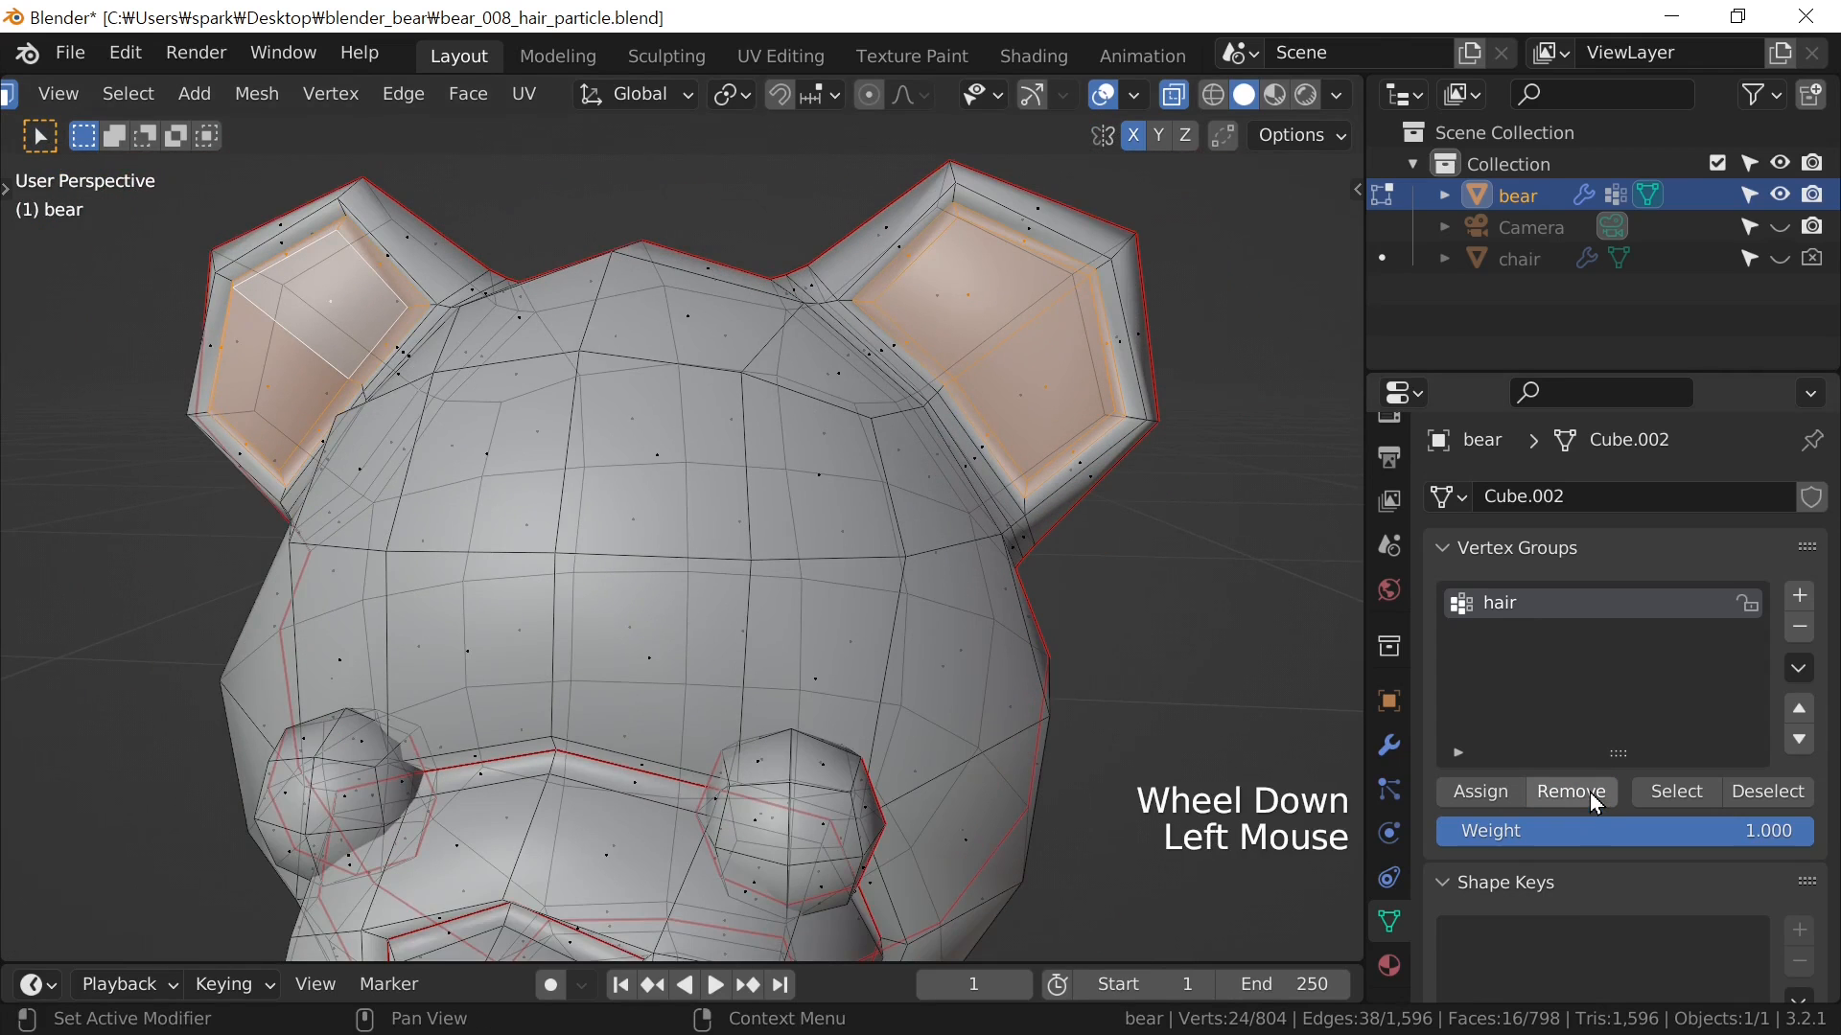
Select two faces of the nose, grow the selection twice and remove it from the hair vertex group
left_click(1590, 792)
scroll(974, 739, "down", 2)
middle_click_drag(974, 740, 875, 517, "shift")
scroll(539, 369, "up", 2)
left_click(542, 352)
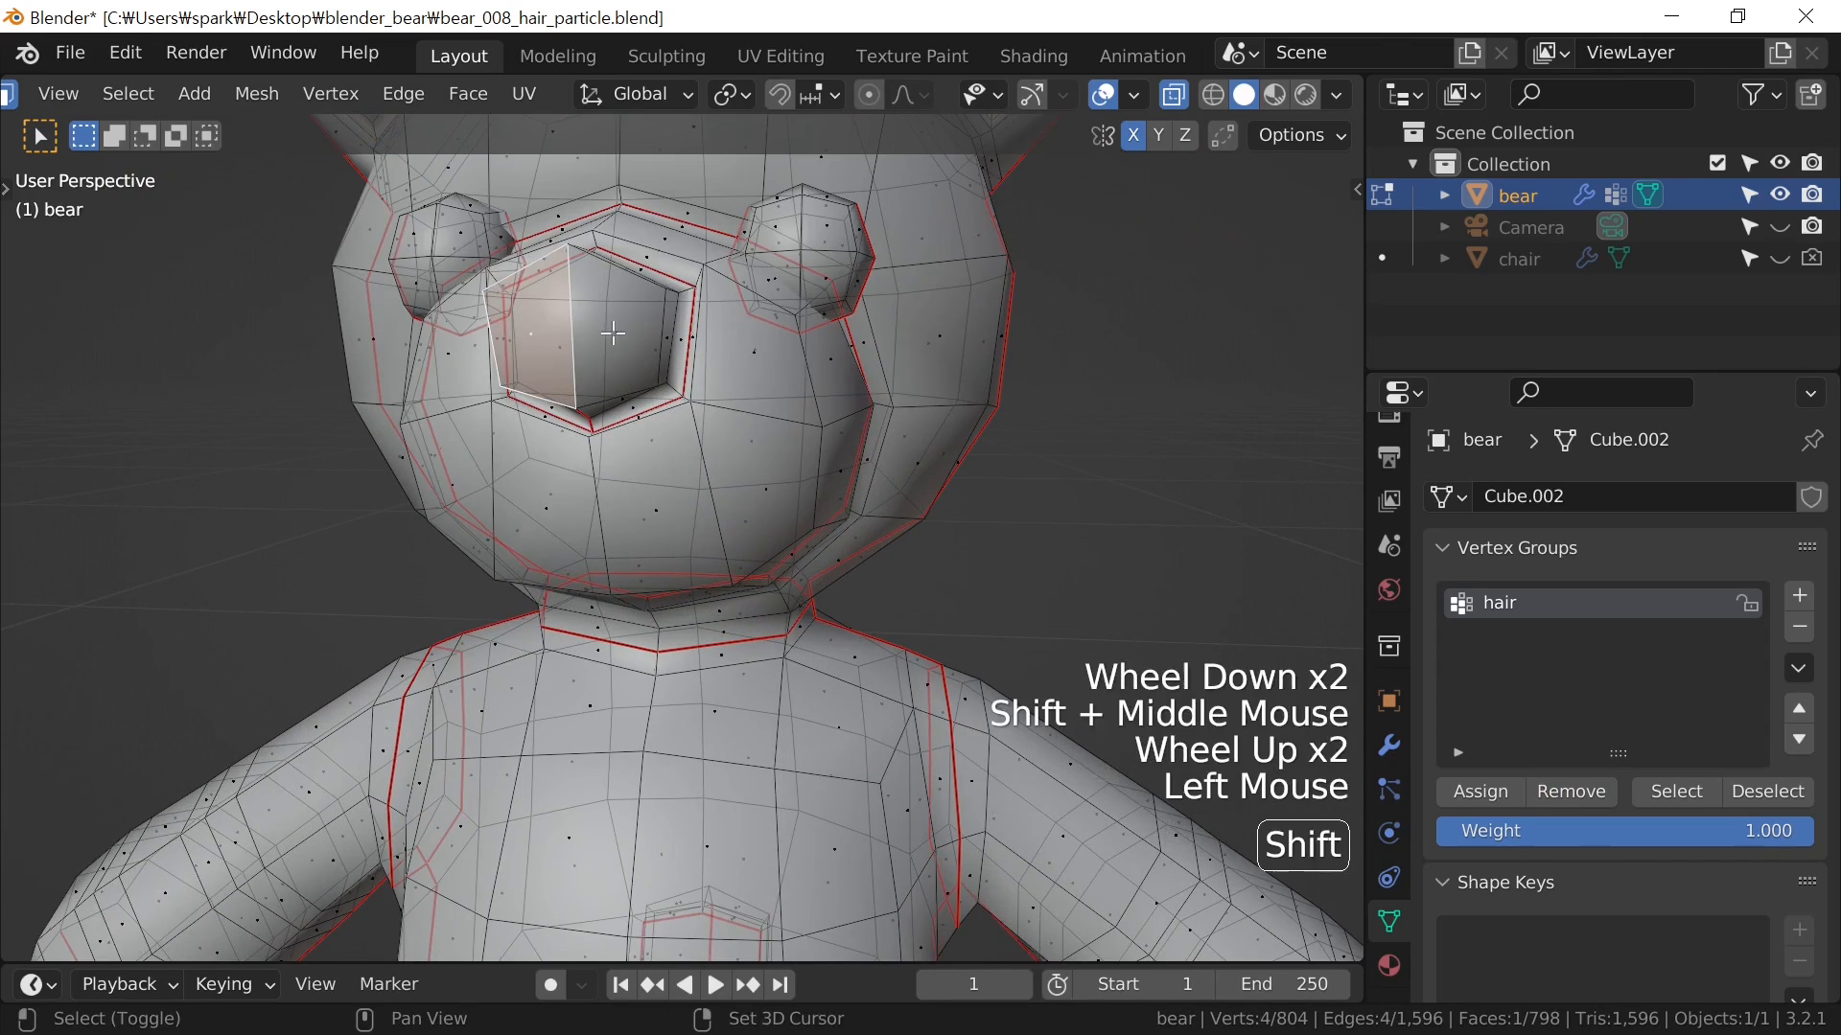
left_click(615, 333, "shift")
key("ctrl+KP_Add")
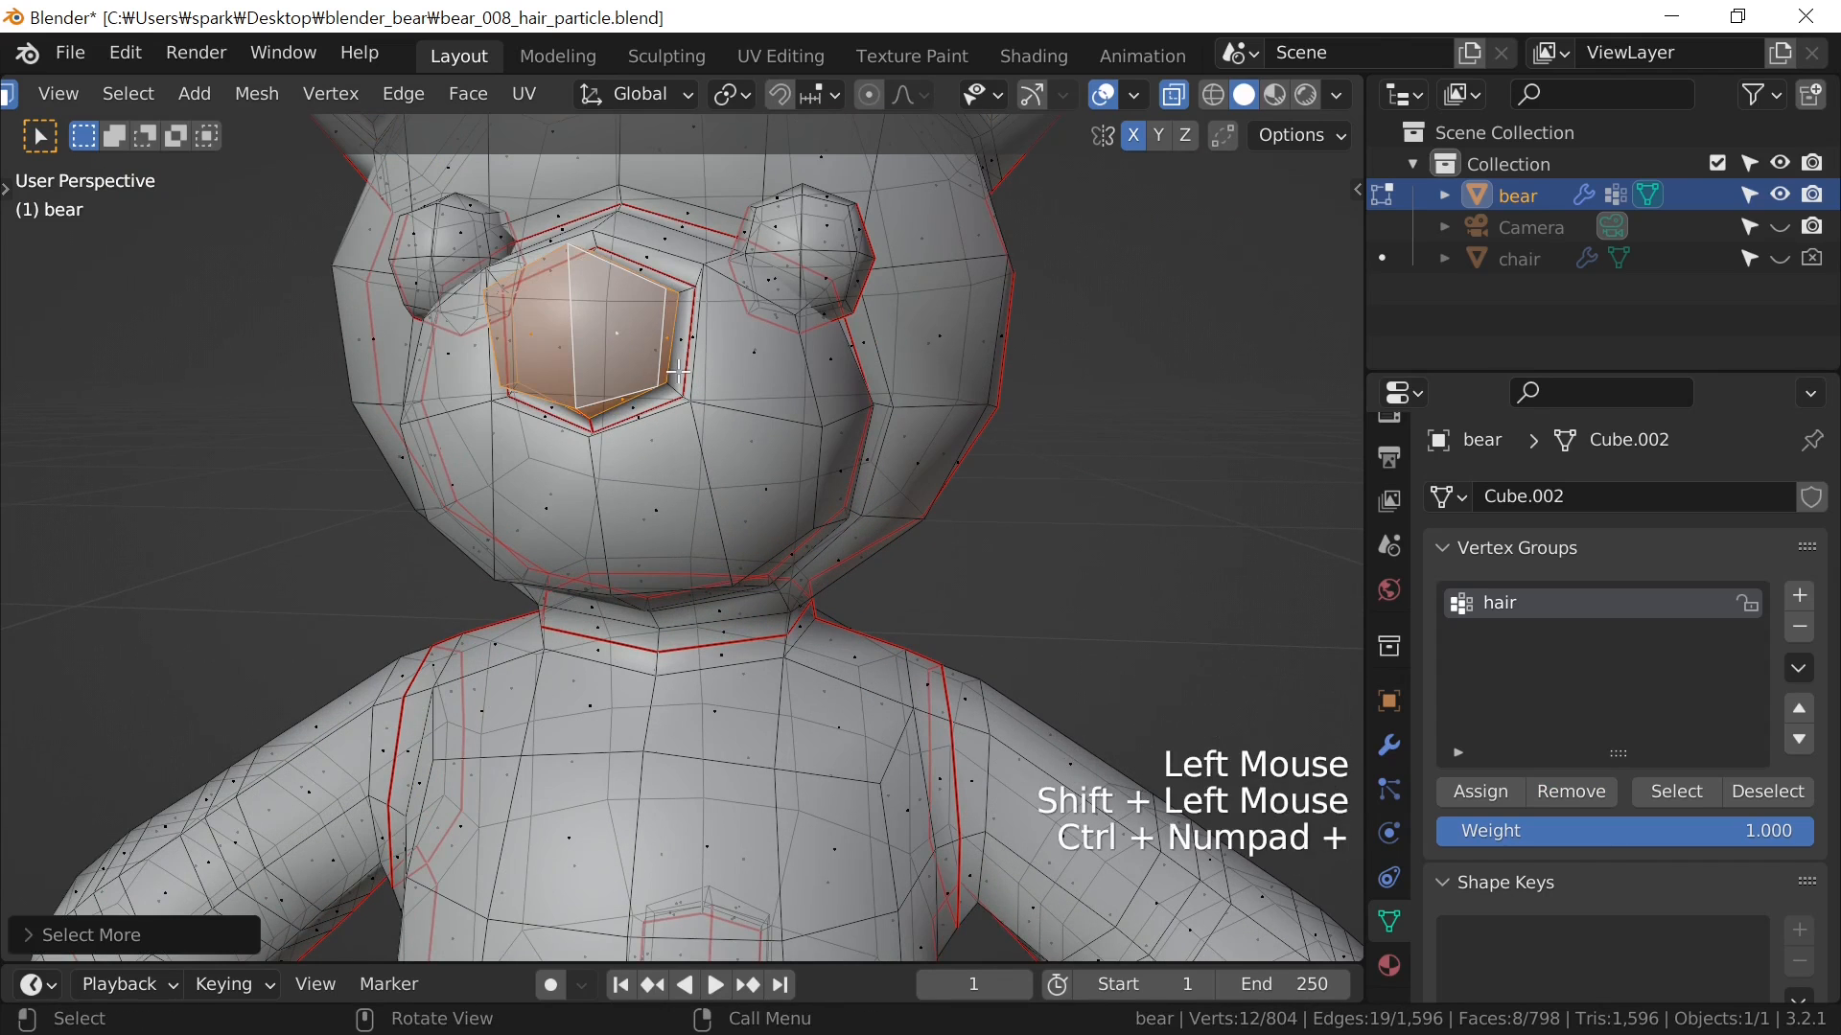
scroll(688, 380, "up", 1)
middle_click_drag(688, 379, 671, 487)
key("ctrl+KP_Add")
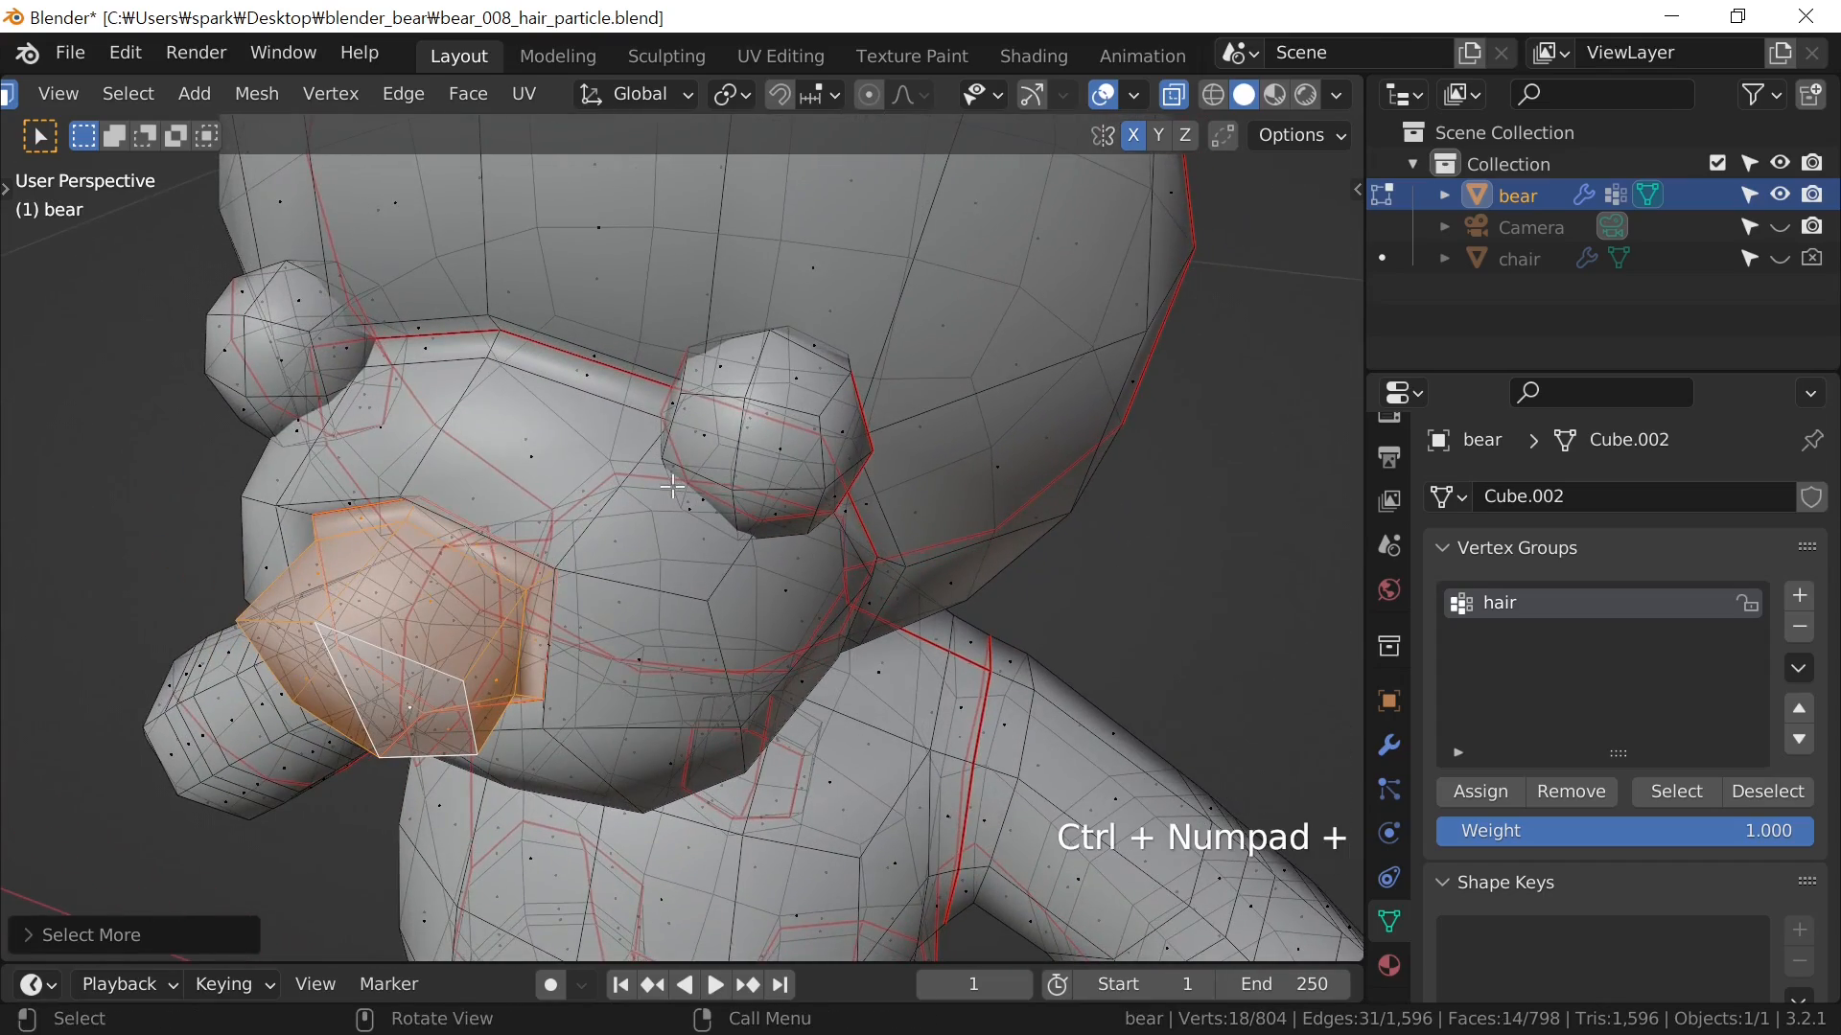
mouse_move(697, 582)
middle_mouse_down()
mouse_move(691, 658)
mouse_move(682, 641)
mouse_move(895, 588)
mouse_move(690, 599)
middle_mouse_up()
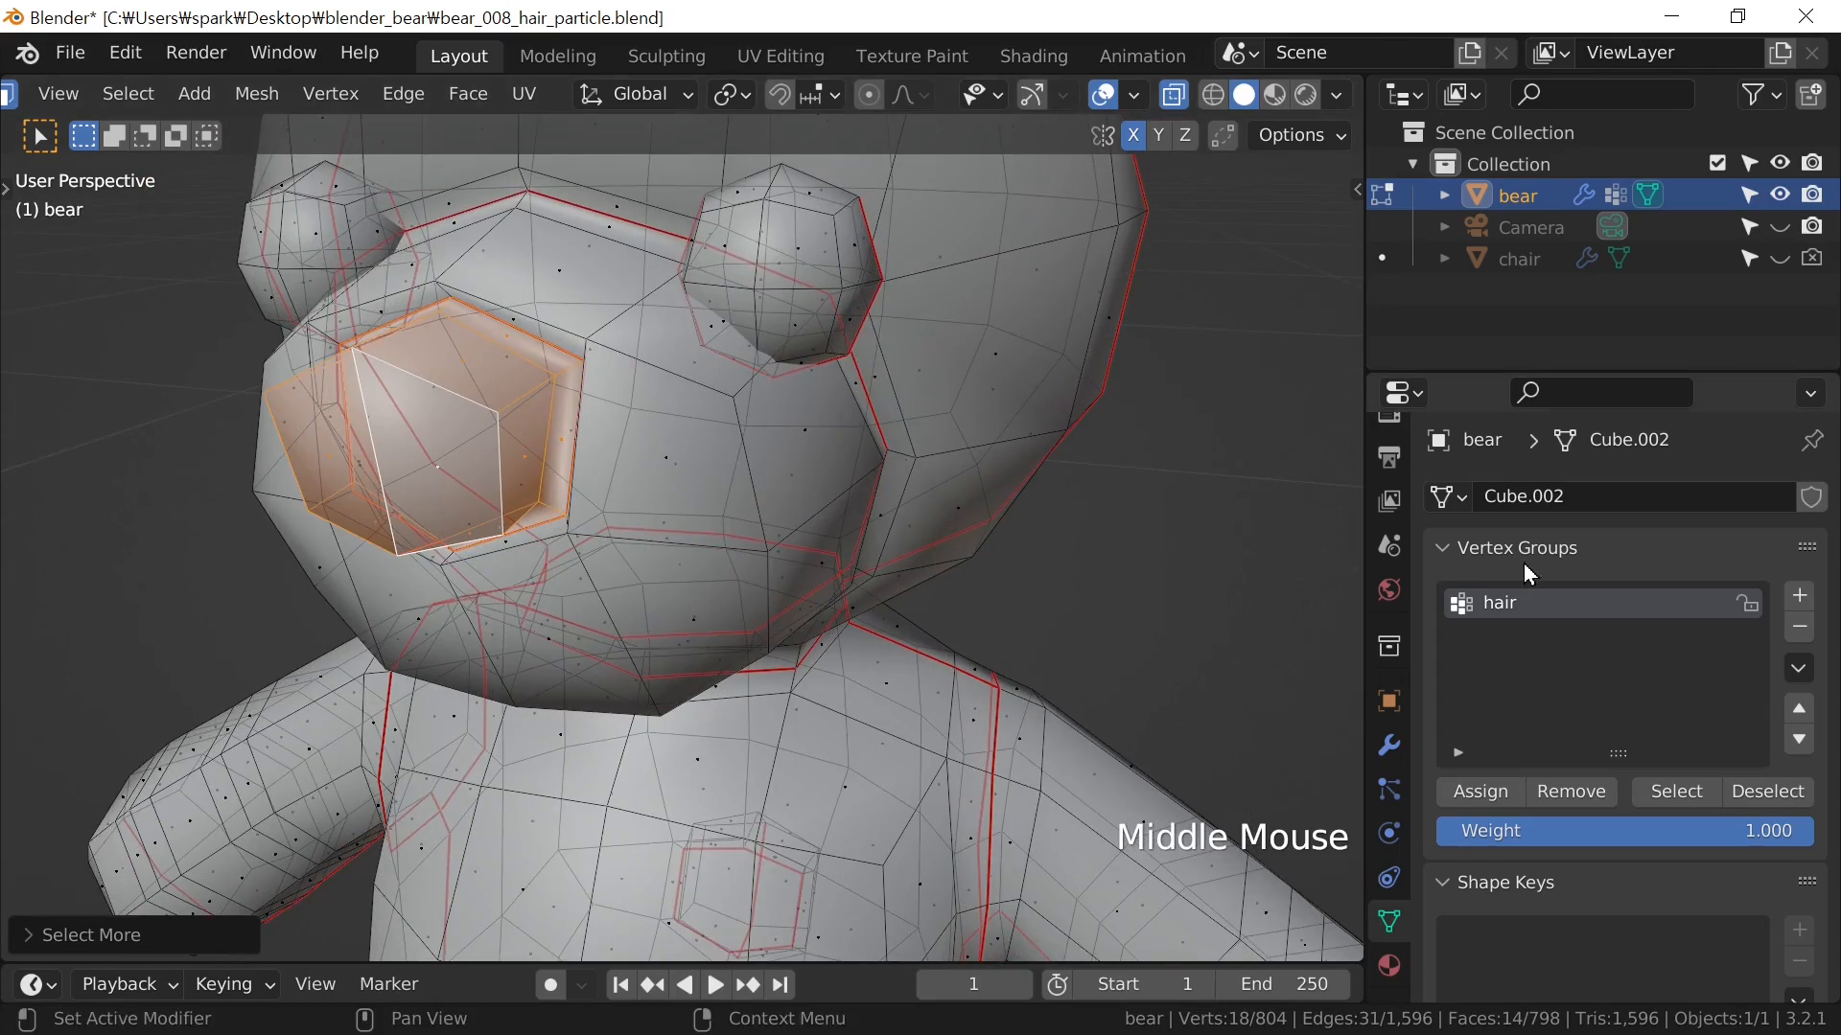
left_click(1578, 798)
Turn off X-ray display and bring the undersides of the bear's feet into view
scroll(696, 636, "down", 3)
middle_click_drag(696, 636, 982, 353)
scroll(835, 513, "down", 1)
left_click(1173, 99)
scroll(820, 624, "up", 3)
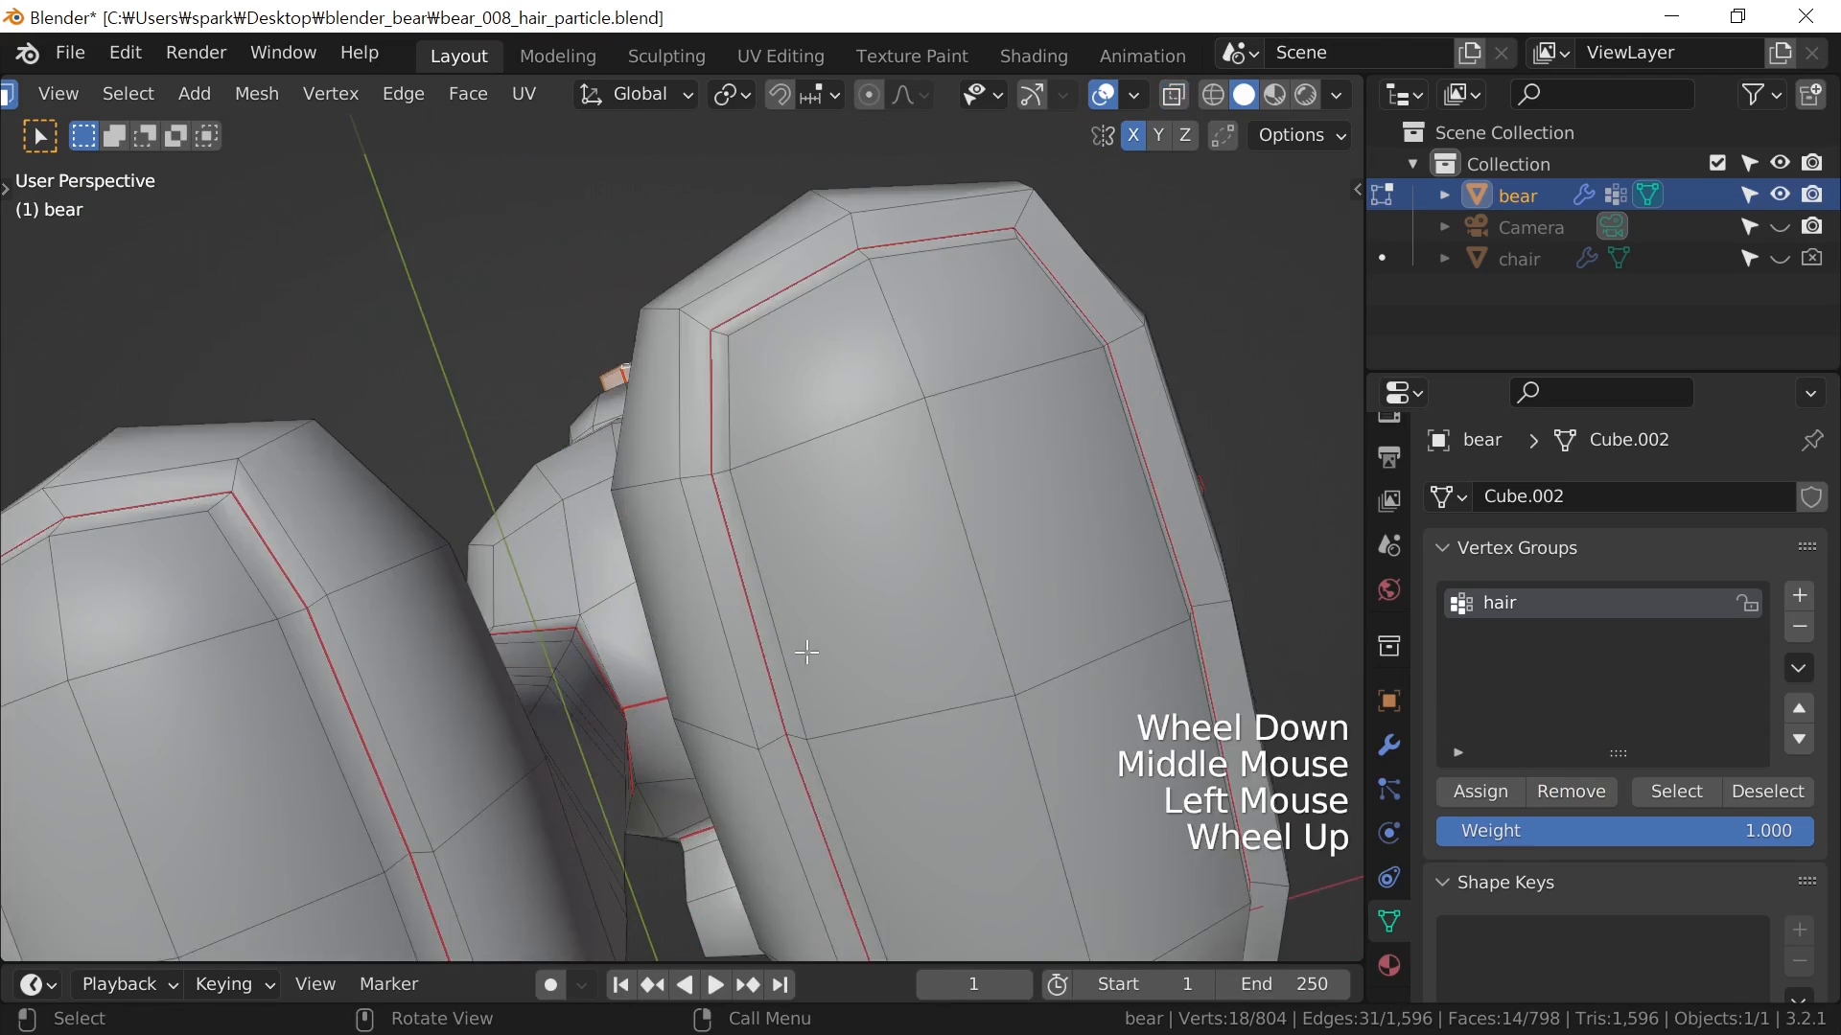
scroll(817, 621, "down", 2)
left_click(788, 488)
left_click(757, 441, "shift")
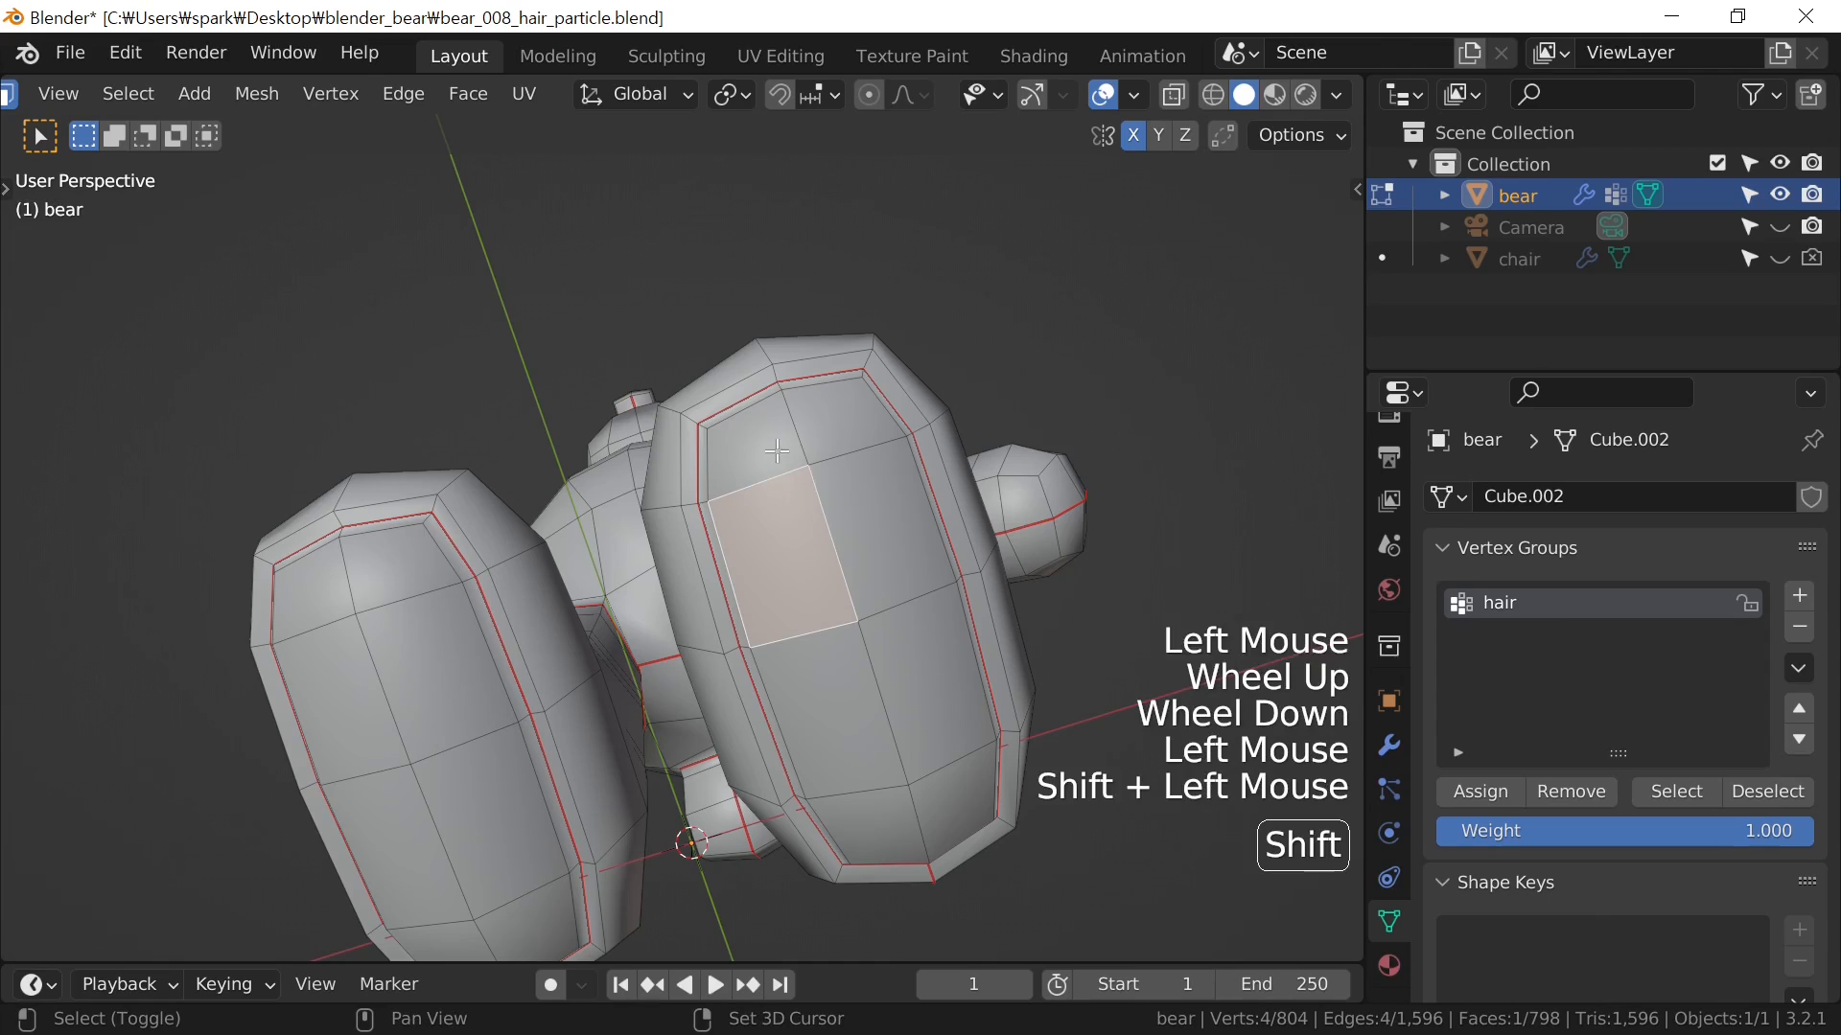
left_click(844, 412, "shift")
left_click(853, 573, "shift")
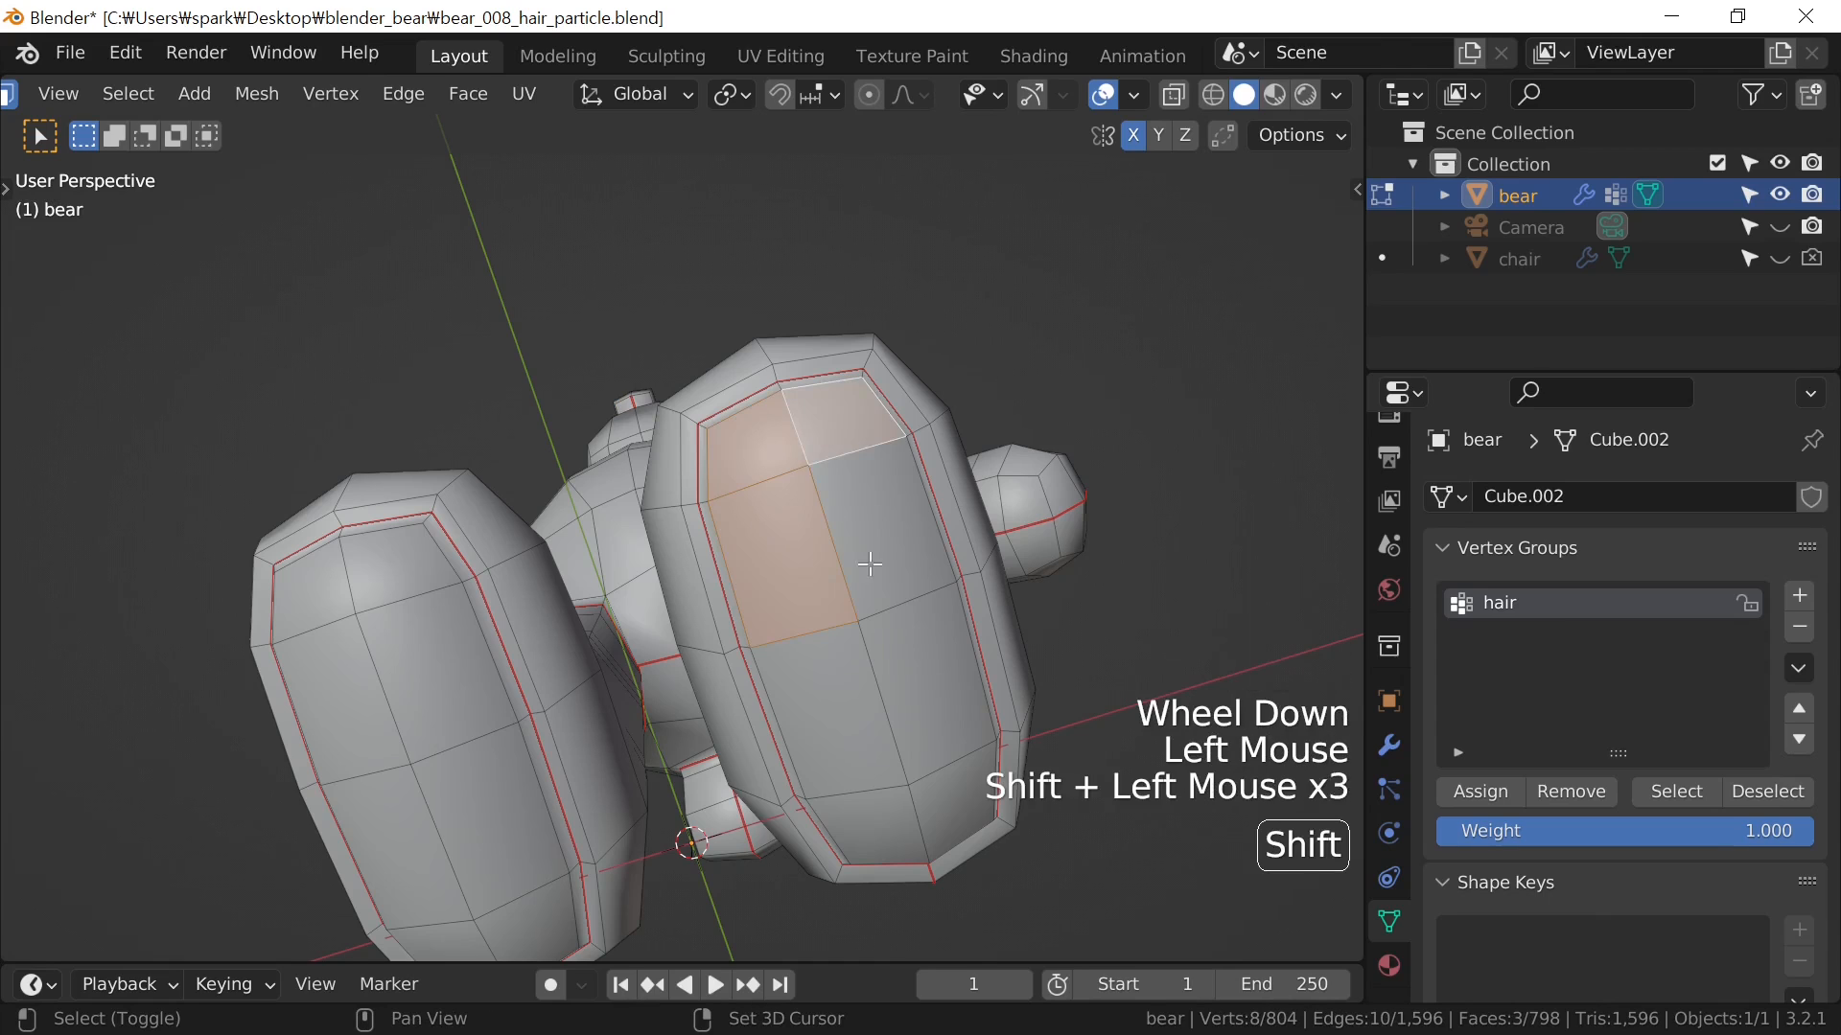
In vertex select mode, select the center vertex path along one foot's sole, grow it twice and remove it from the hair vertex group
key("1")
left_click(815, 480)
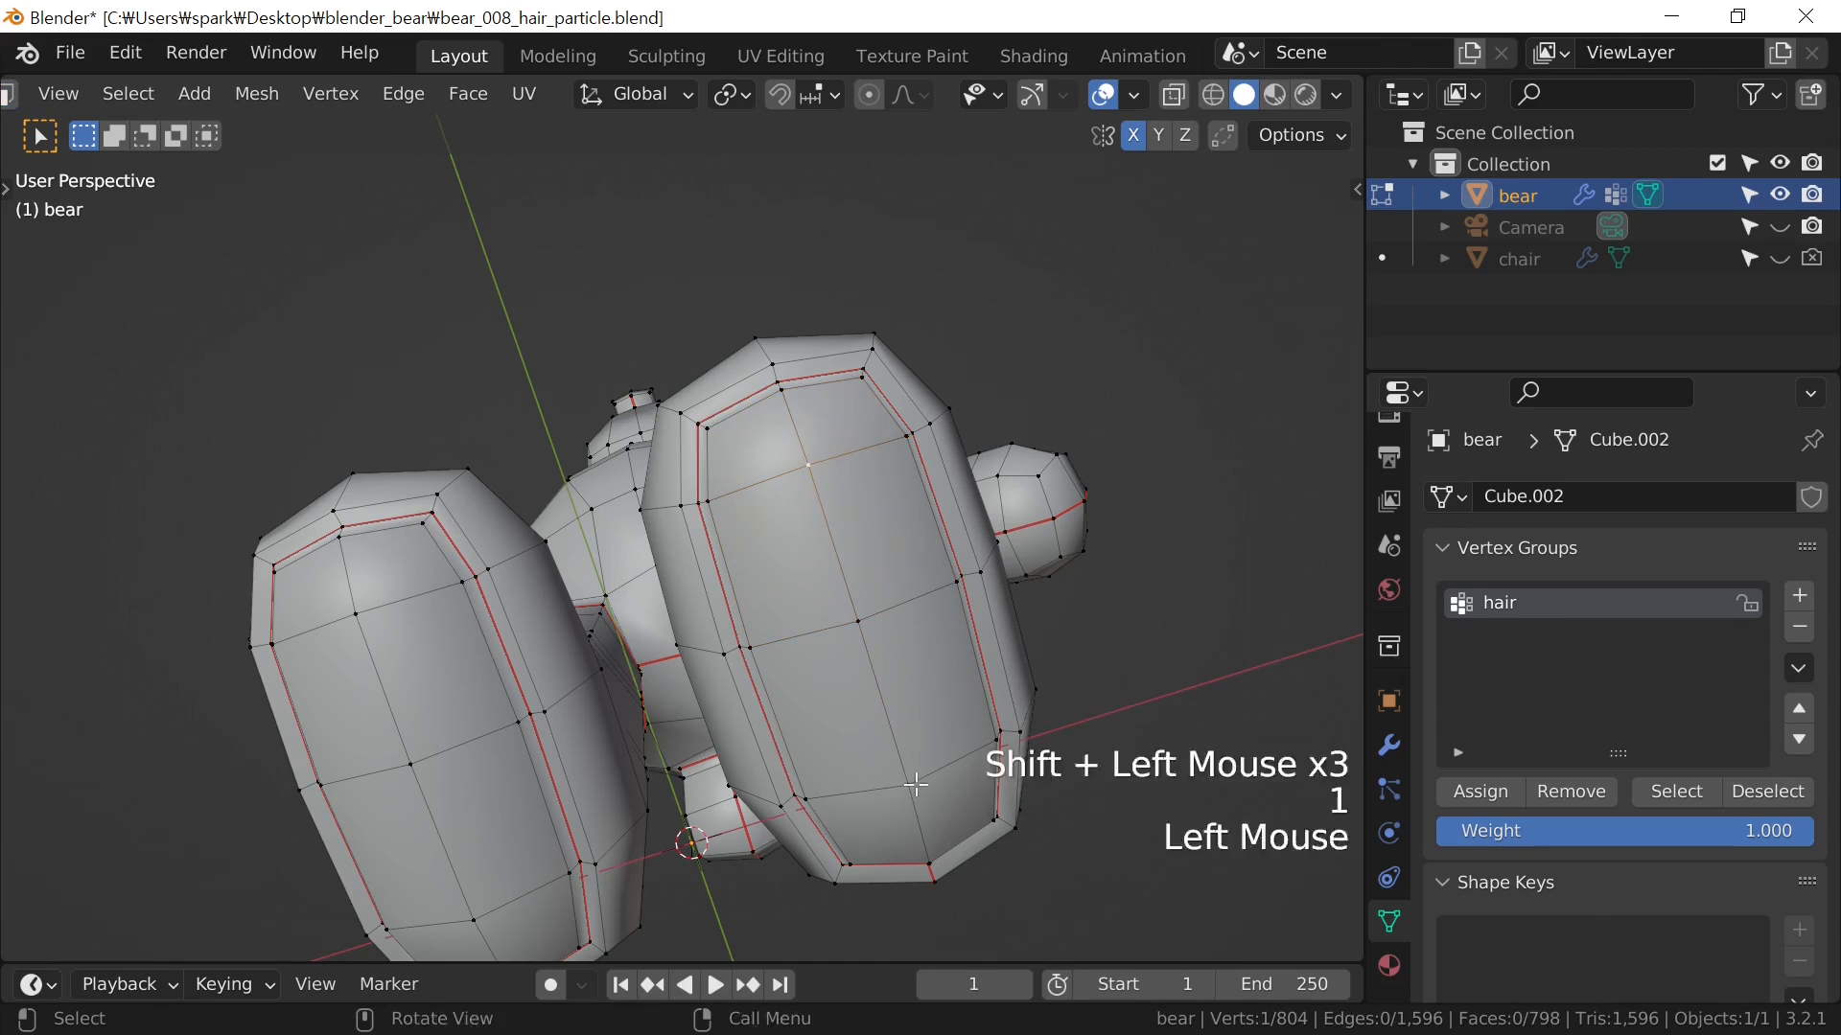
left_click(909, 787, "ctrl")
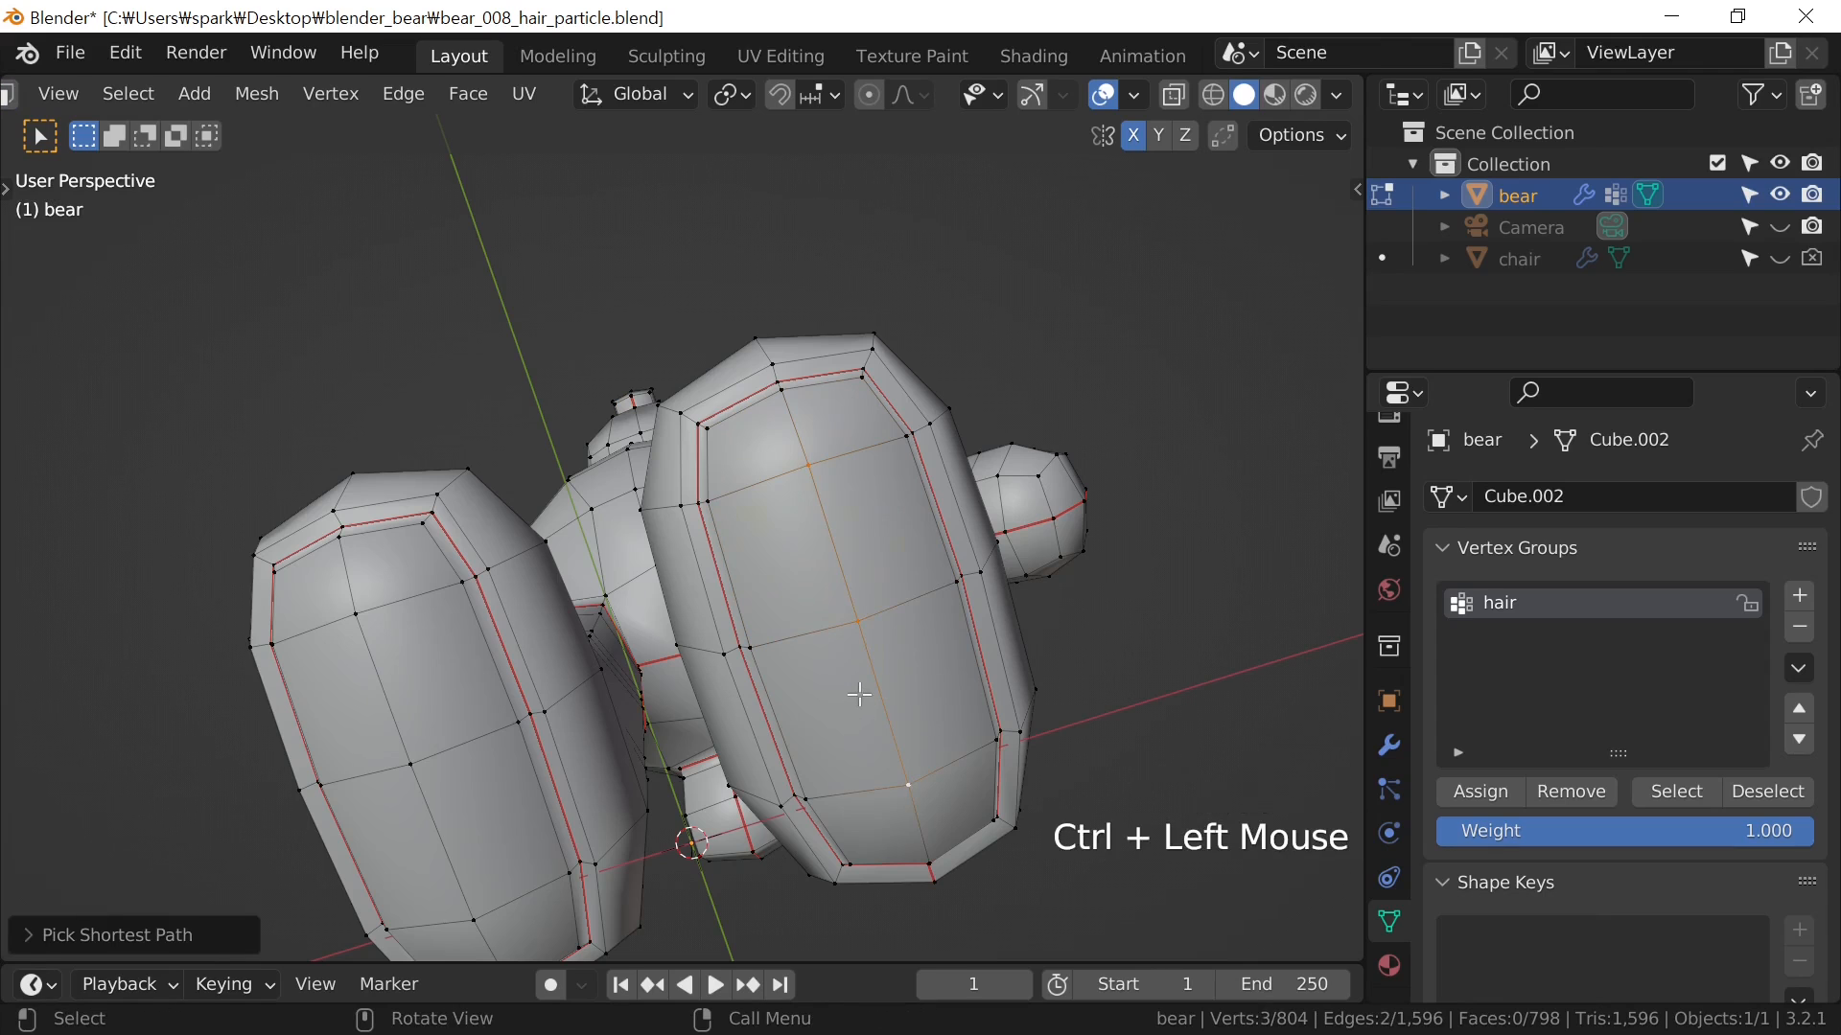
key("ctrl+KP_Add")
key("ctrl+KP_Add")
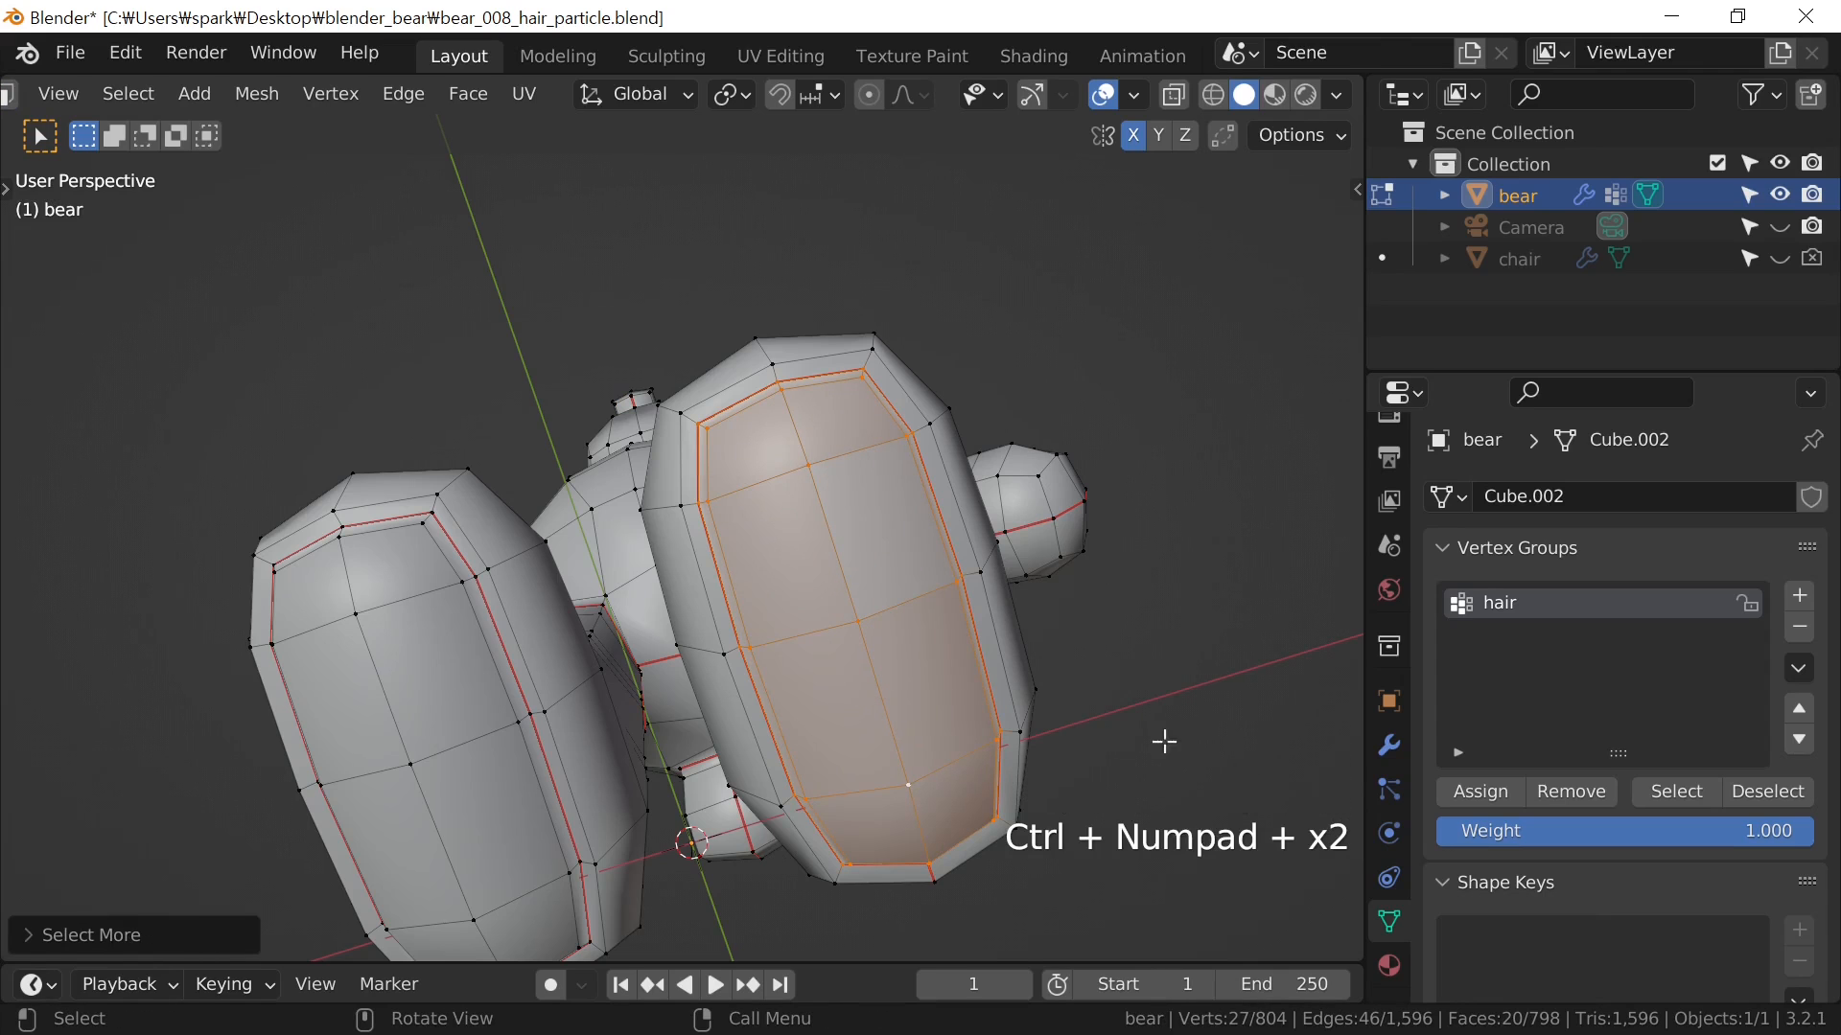
scroll(825, 657, "up", 1)
scroll(830, 652, "up", 1)
scroll(839, 645, "down", 1)
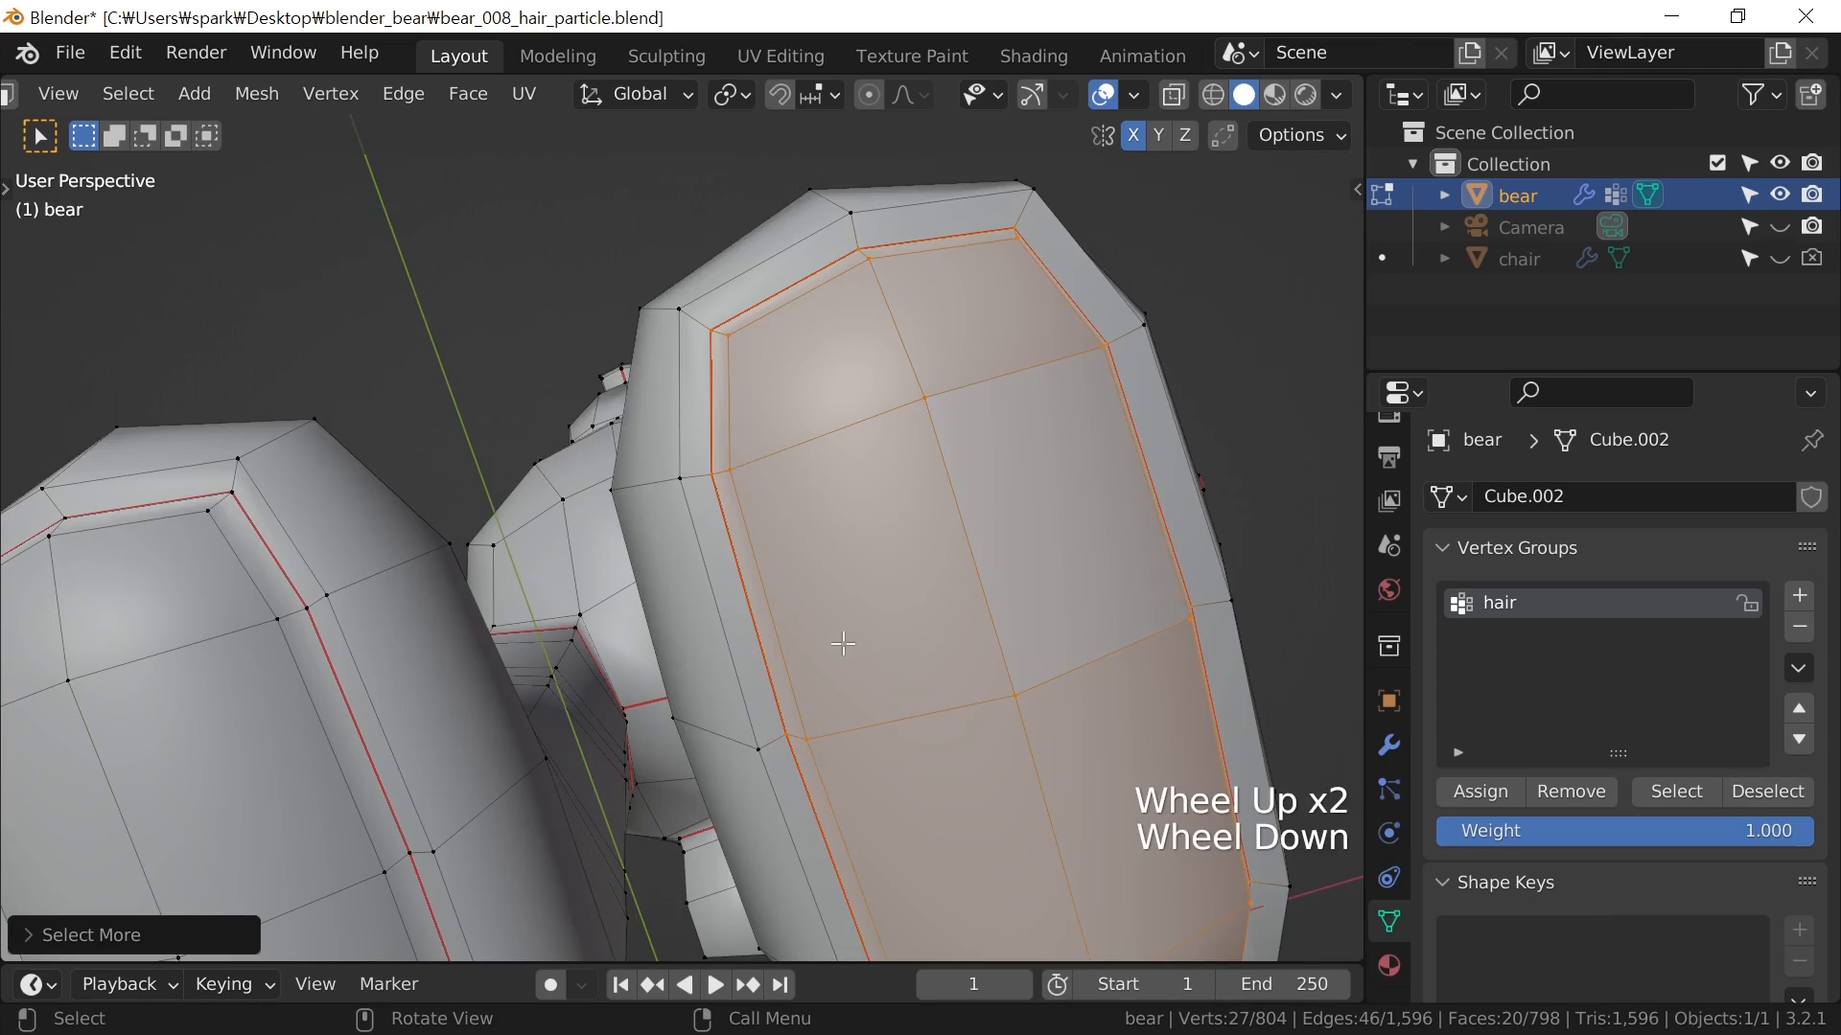
left_click(1566, 796)
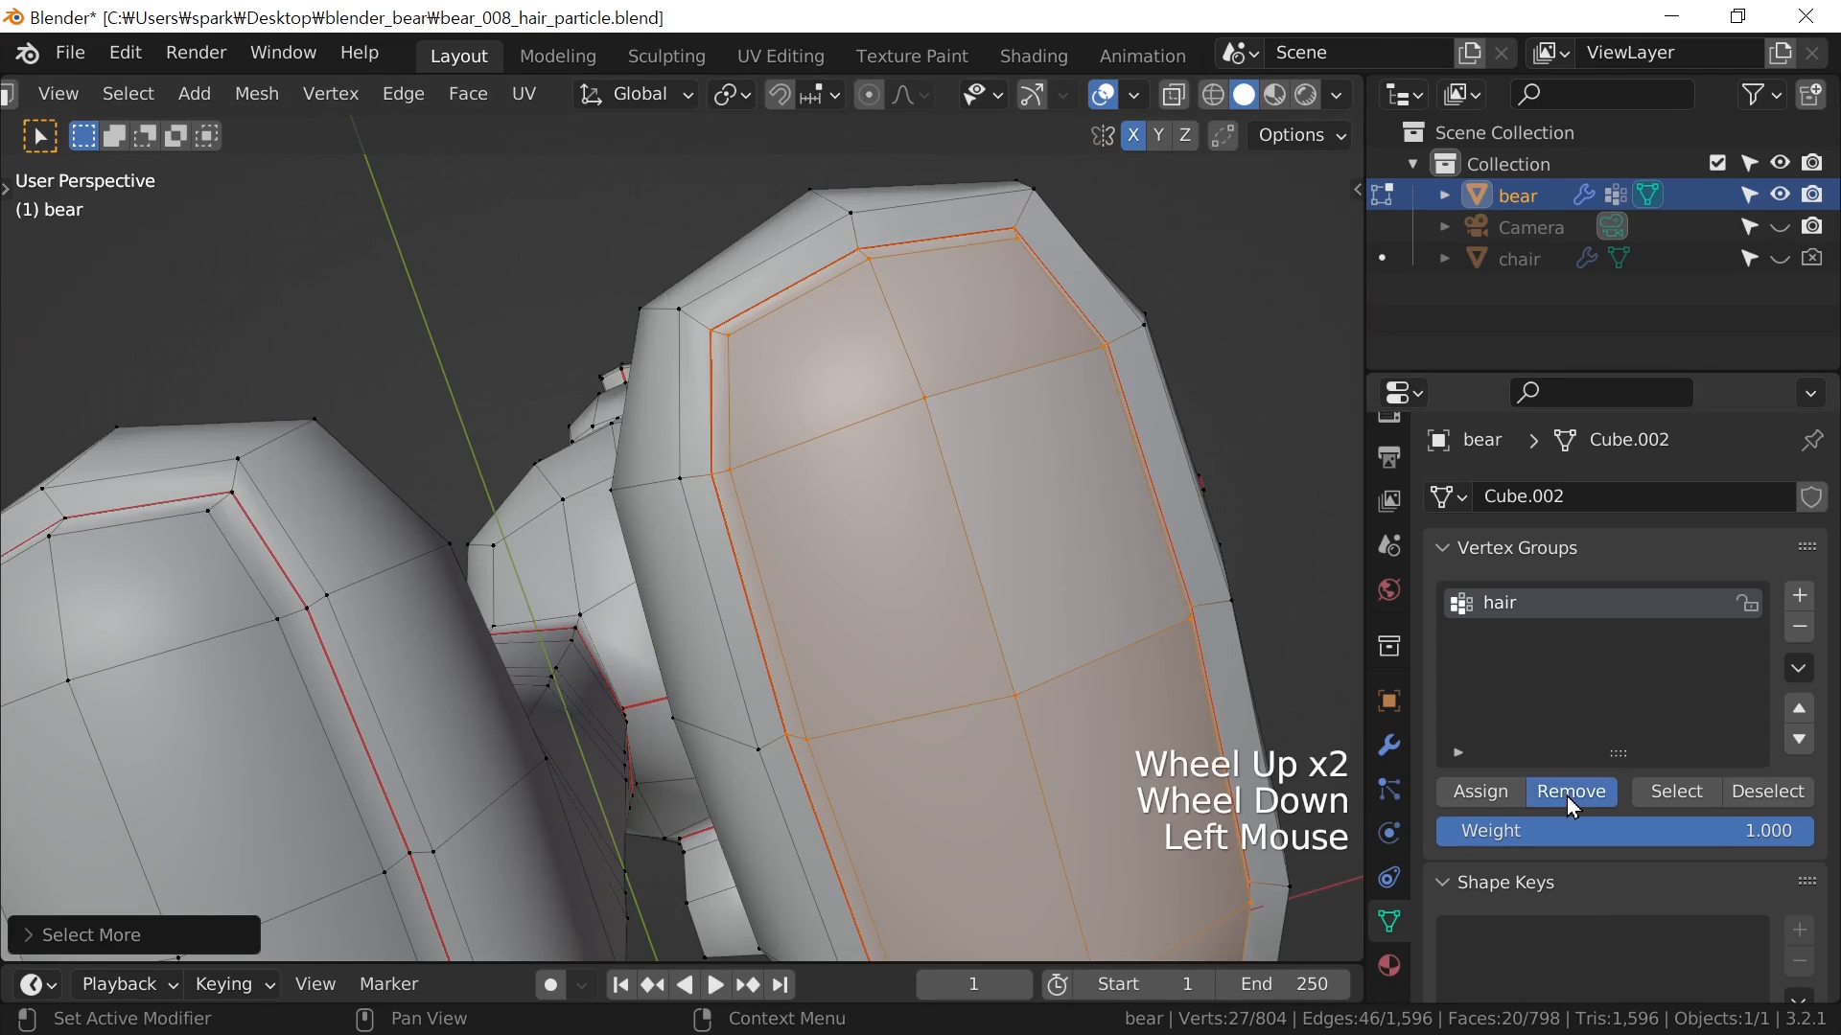
Select the center vertex path on the other foot's sole, grow it twice and remove it from the hair vertex group
scroll(436, 653, "down", 3)
left_click(471, 587)
middle_click_drag(470, 588, 596, 642)
scroll(596, 642, "up", 2)
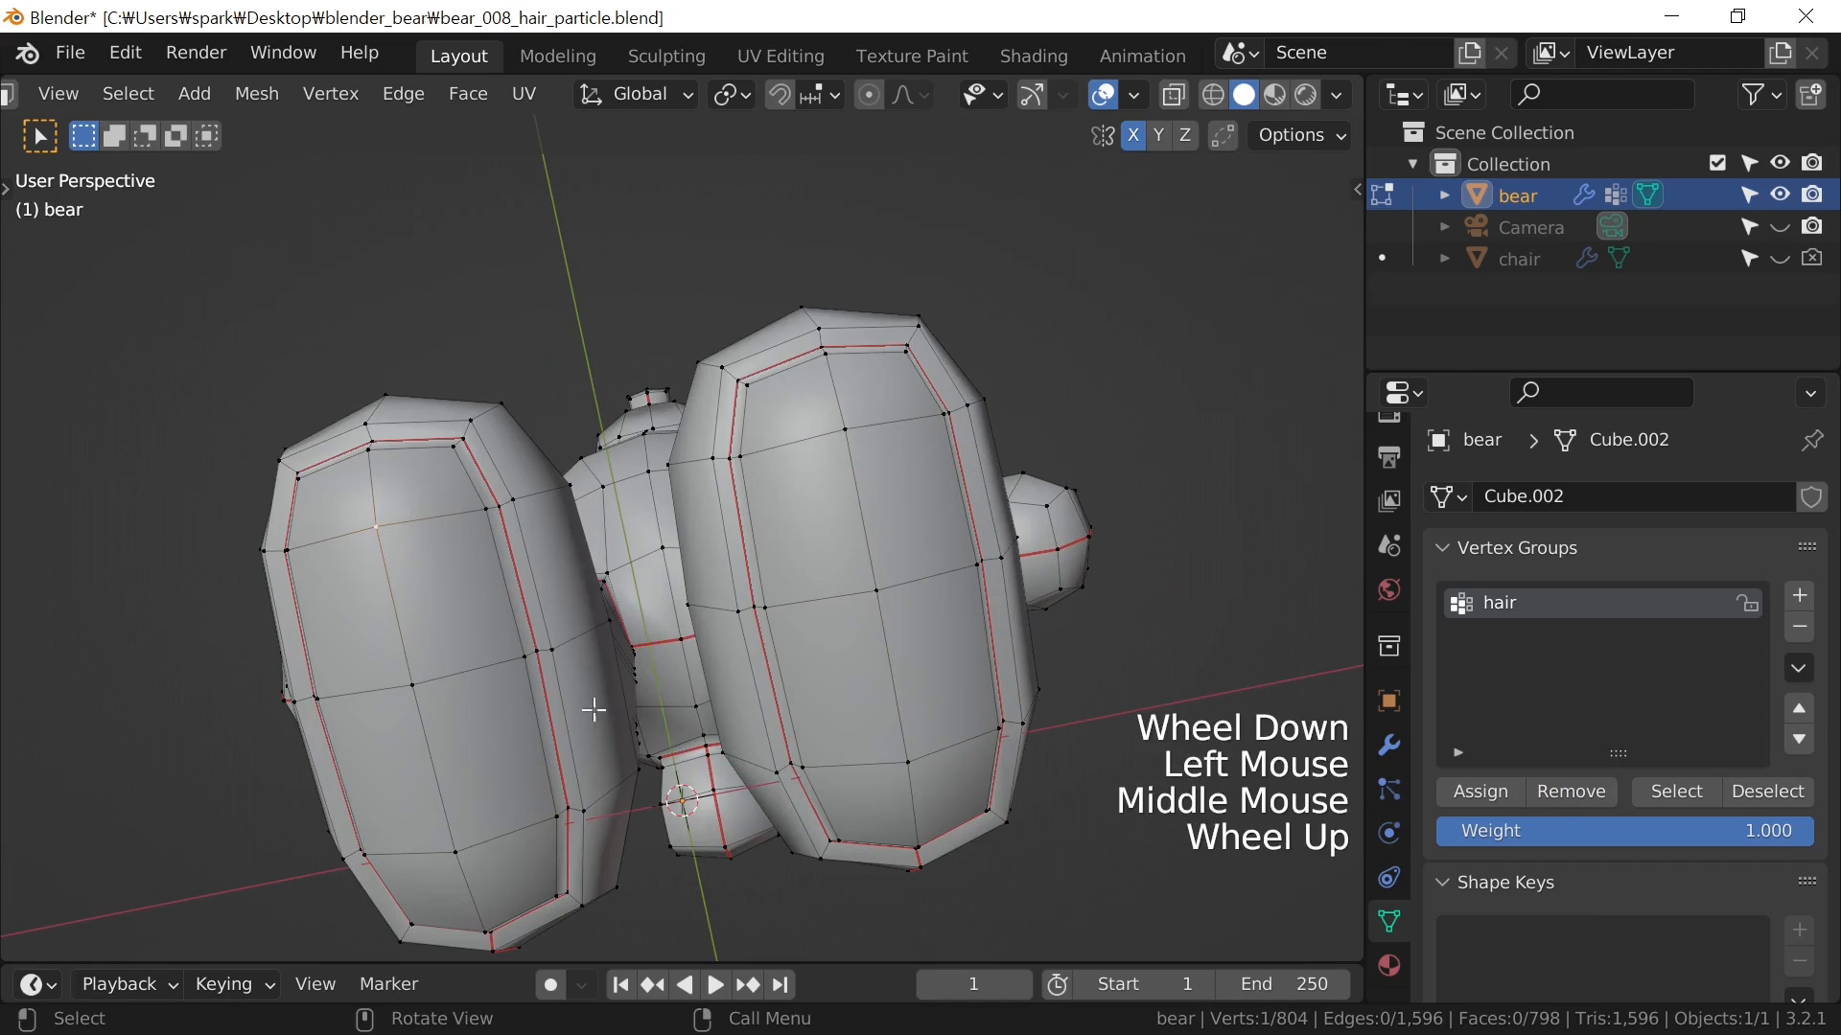
left_click(455, 853, "ctrl")
key("ctrl+KP_Add")
key("ctrl+KP_Add")
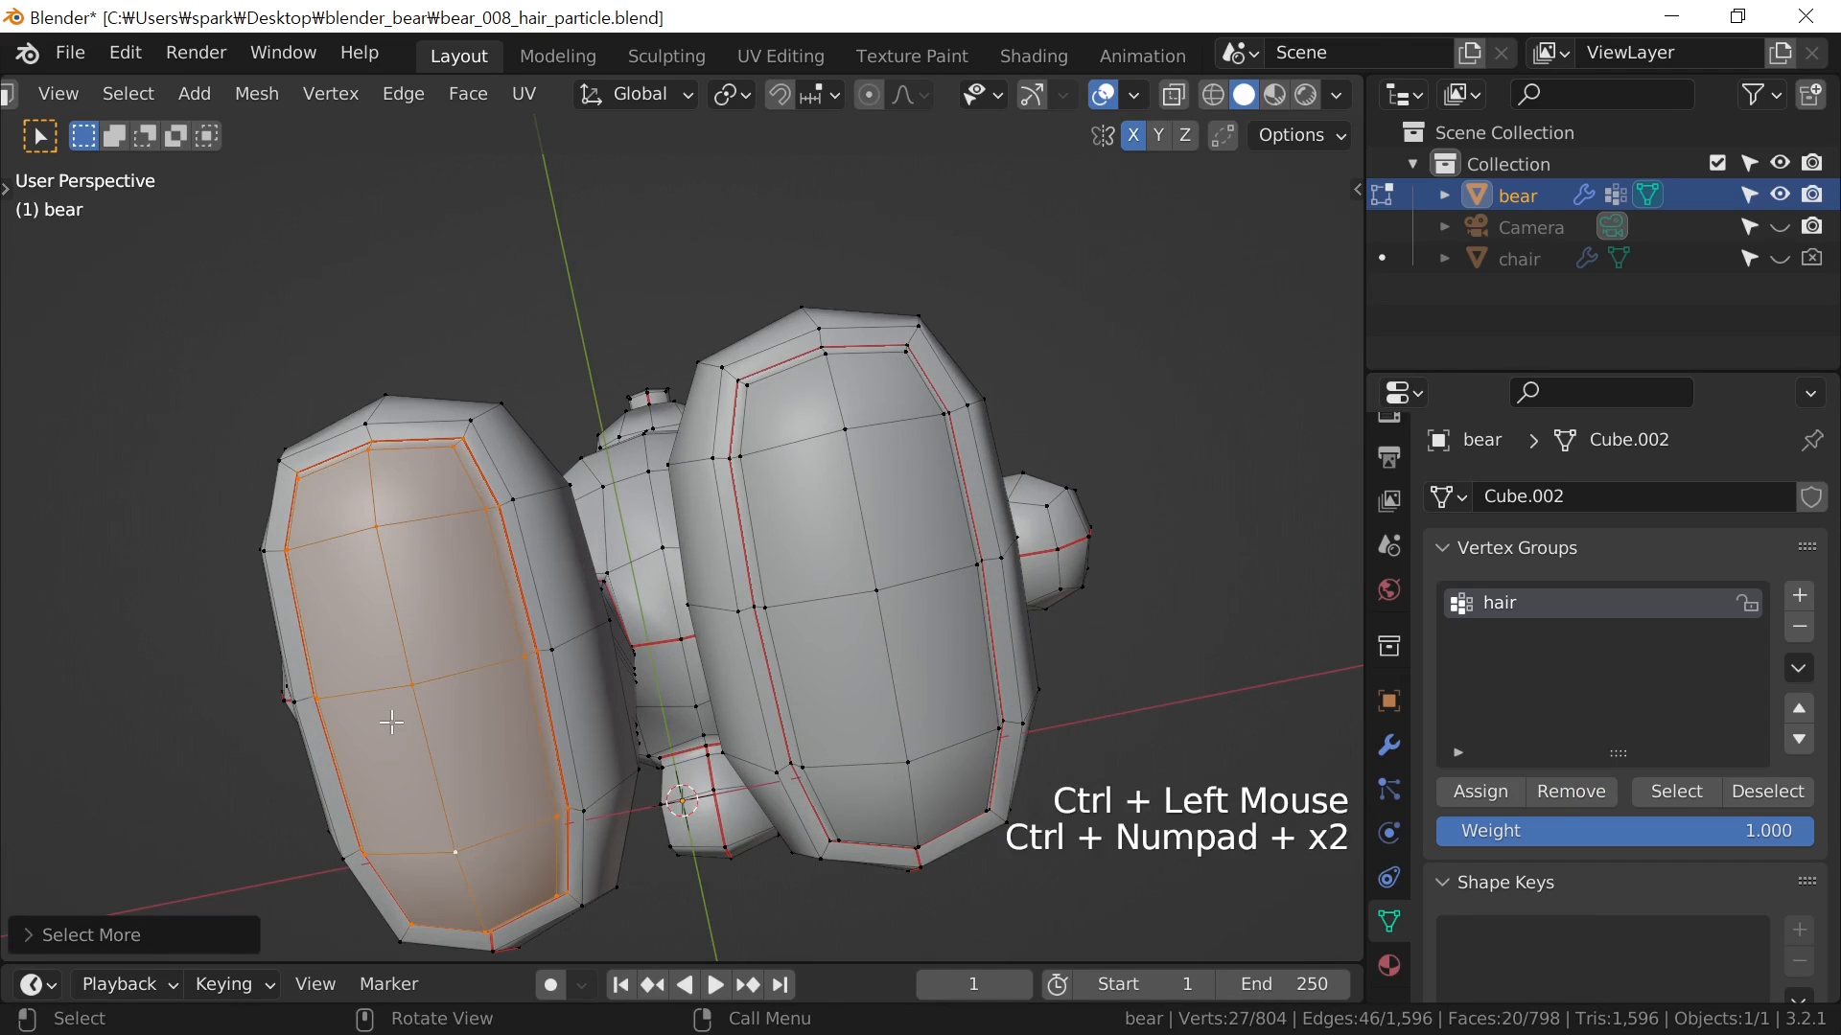
scroll(489, 721, "up", 2)
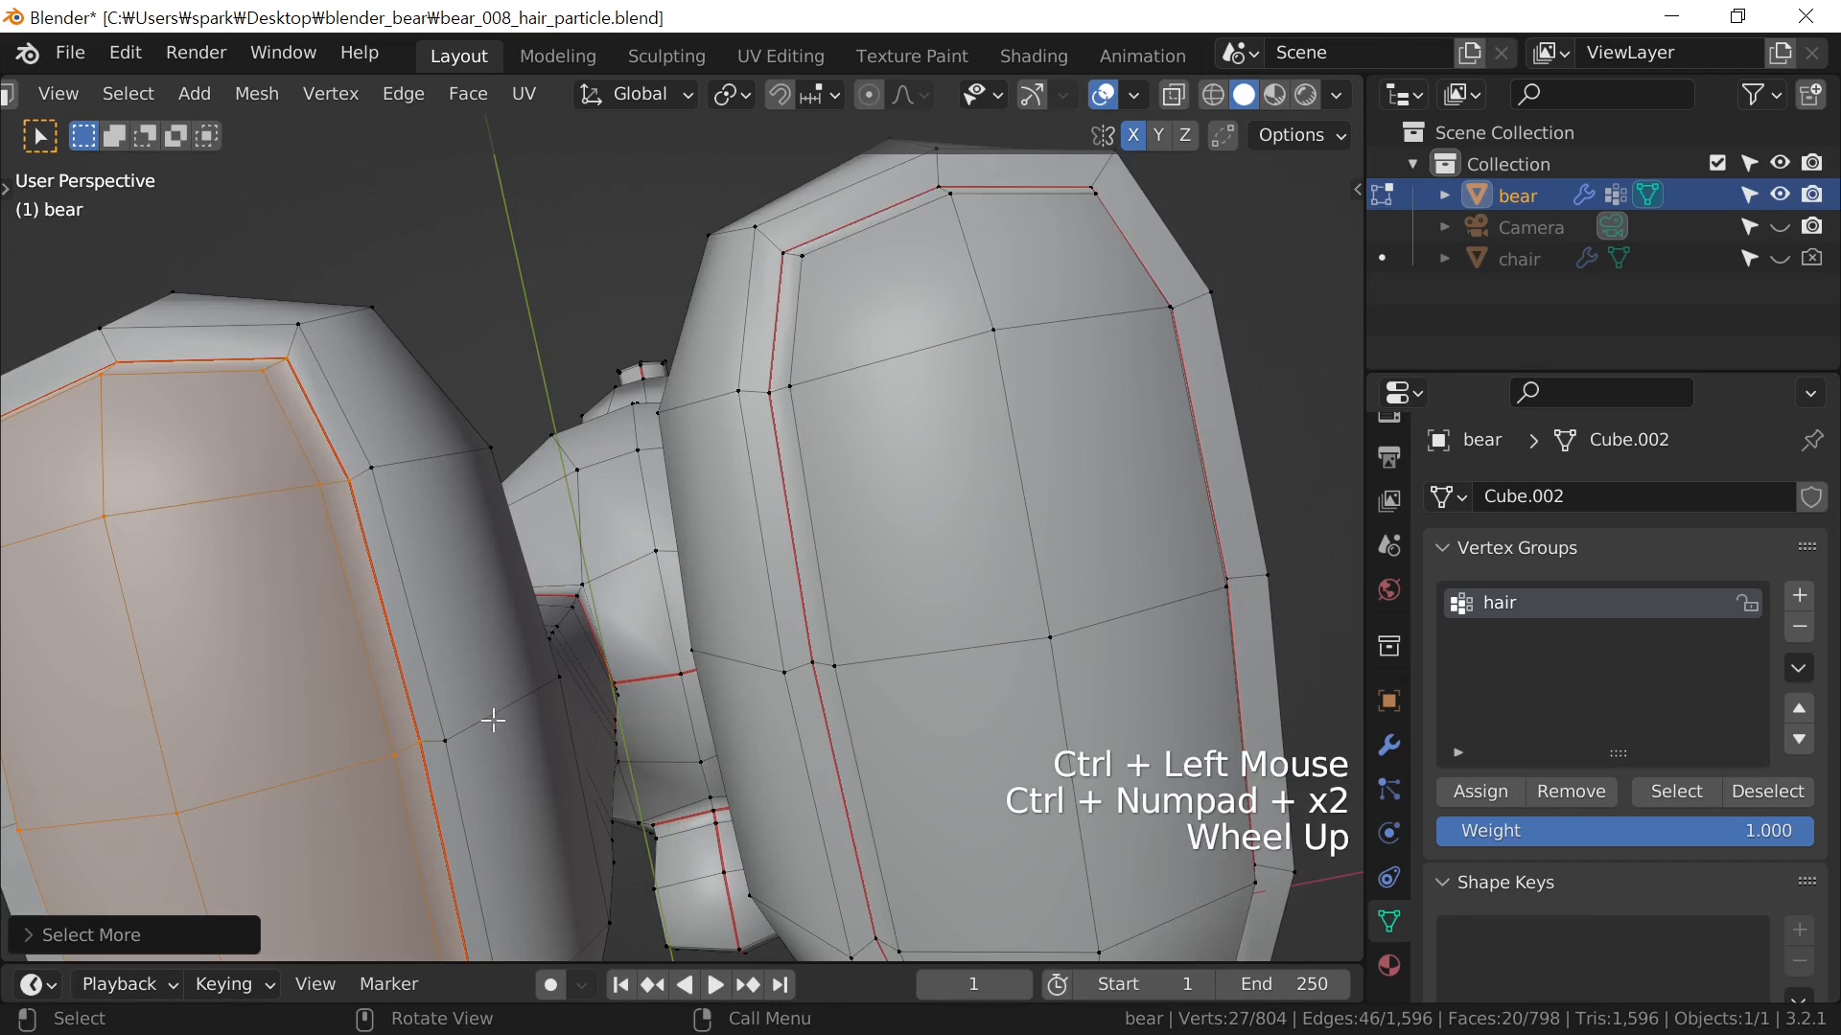
left_click(1576, 792)
left_click(1576, 792)
left_click(1576, 792)
scroll(461, 543, "down", 3)
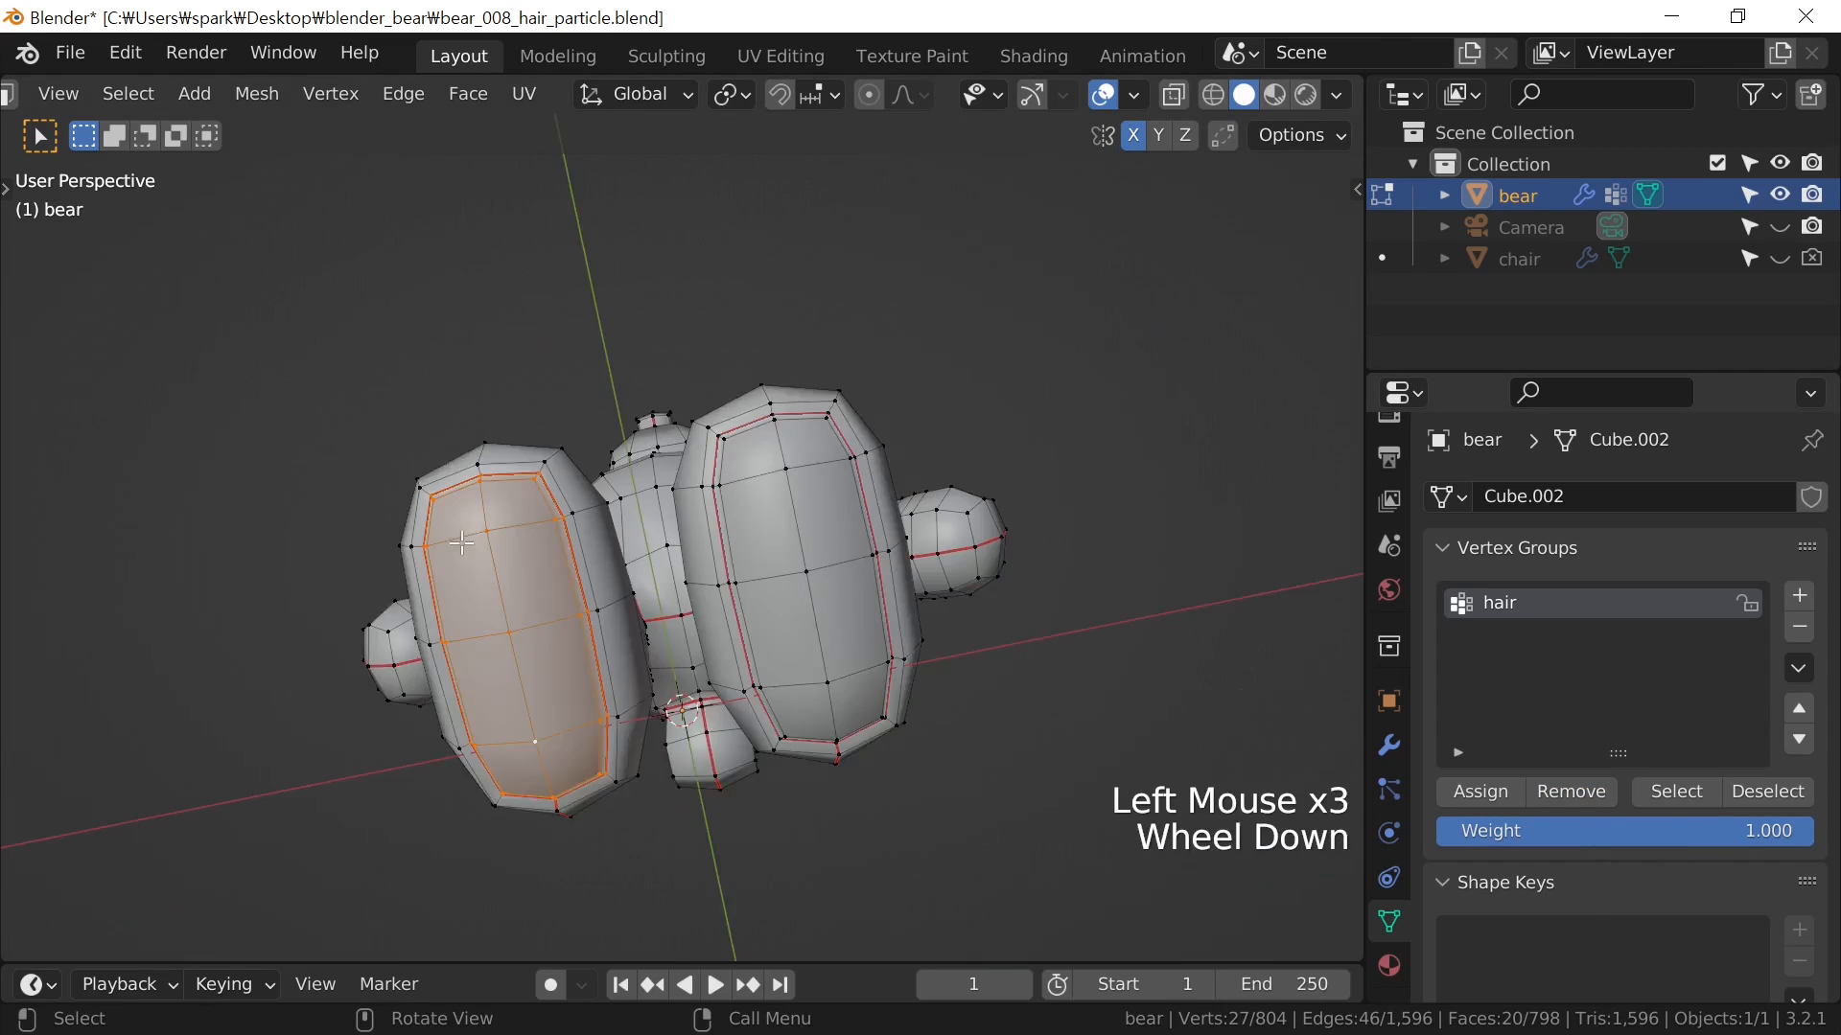
Clear the selection and select all vertices belonging to the hair vertex group
scroll(461, 543, "down", 2)
scroll(461, 542, "up", 2)
middle_click_drag(461, 543, 875, 498)
left_click(888, 517)
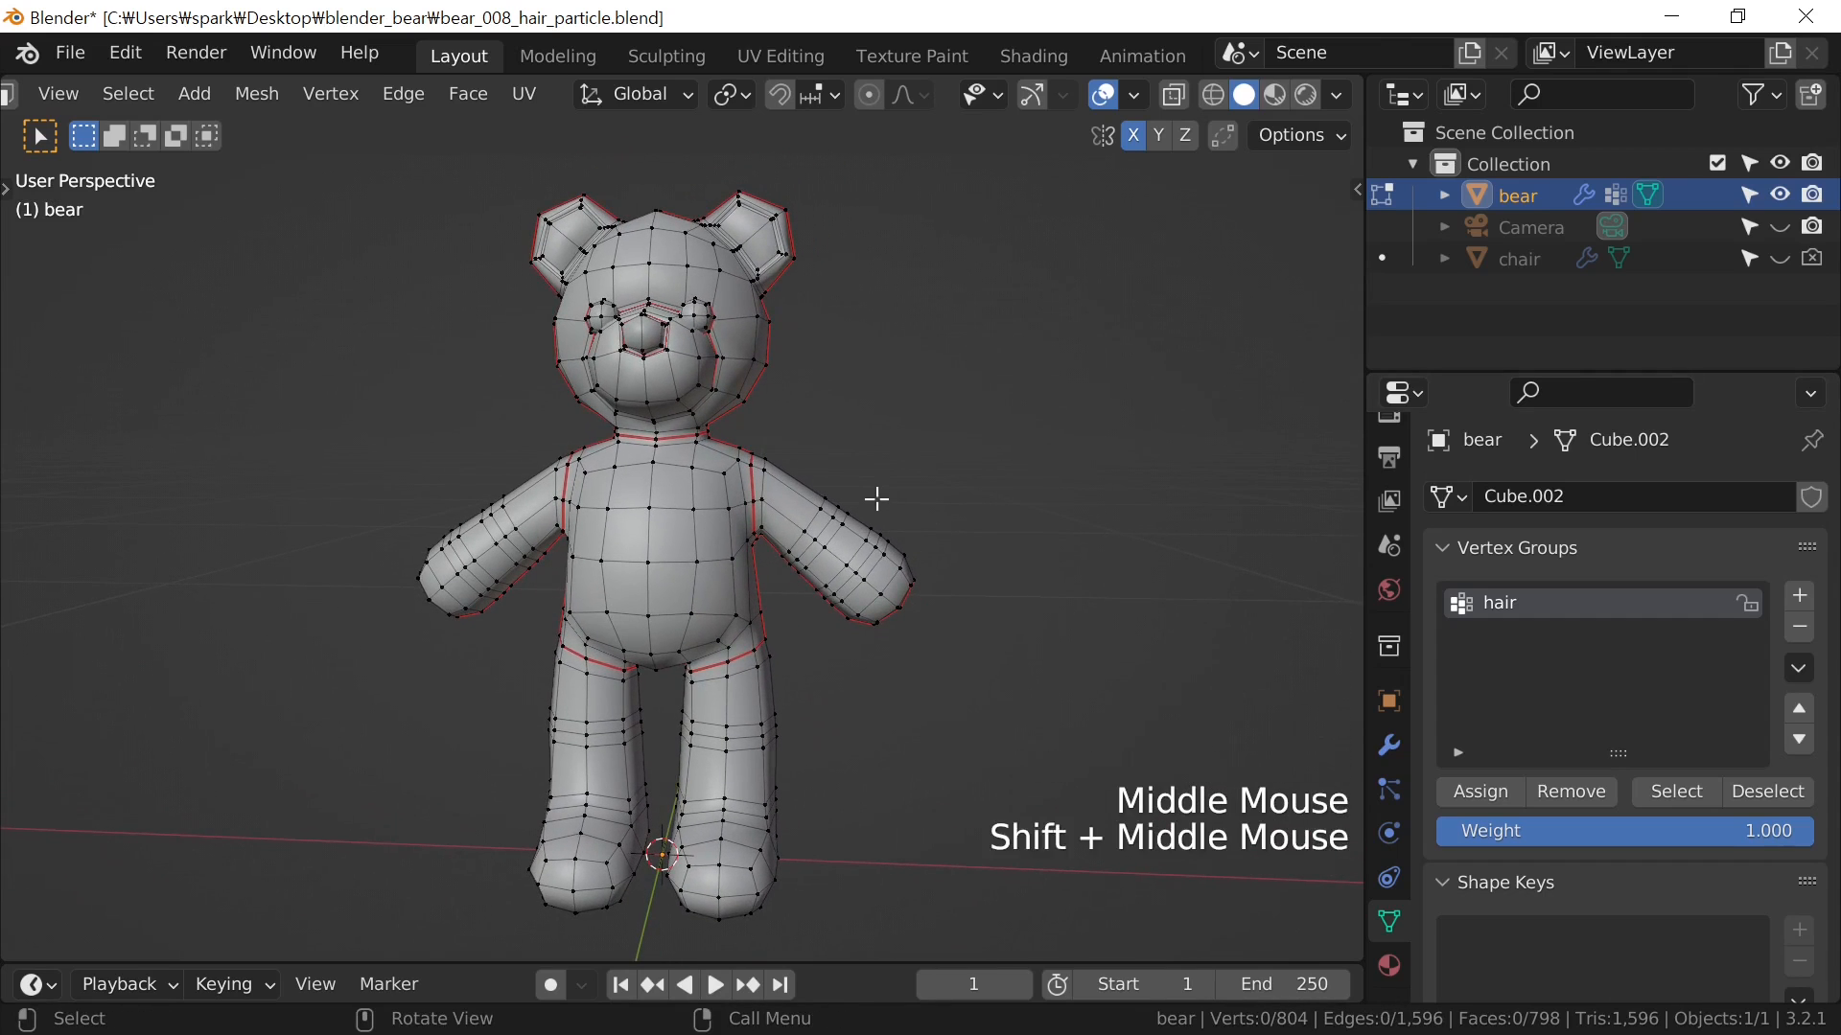
left_click(1668, 812)
Examine the hair group's coverage around the ears, eyes, nose and foot soles, switching to face select mode
scroll(713, 570, "up", 1)
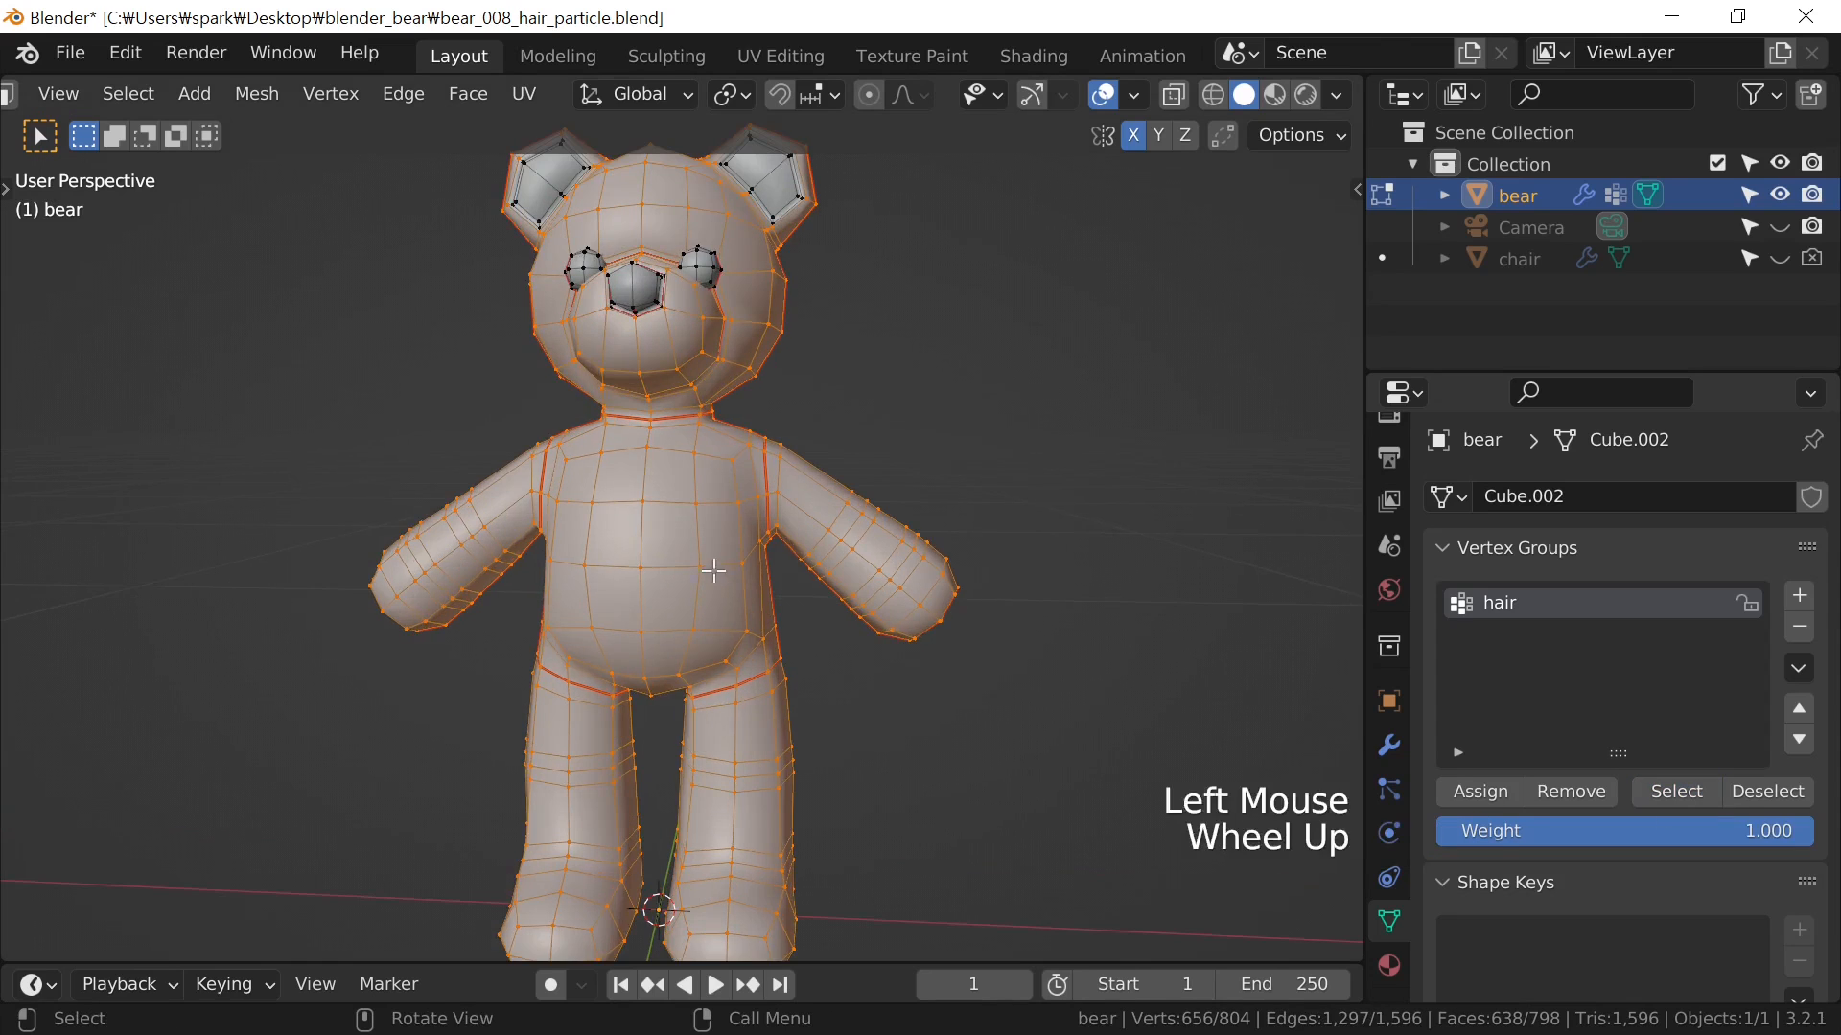
middle_click_drag(714, 570, 723, 604, "shift")
scroll(723, 604, "up", 2)
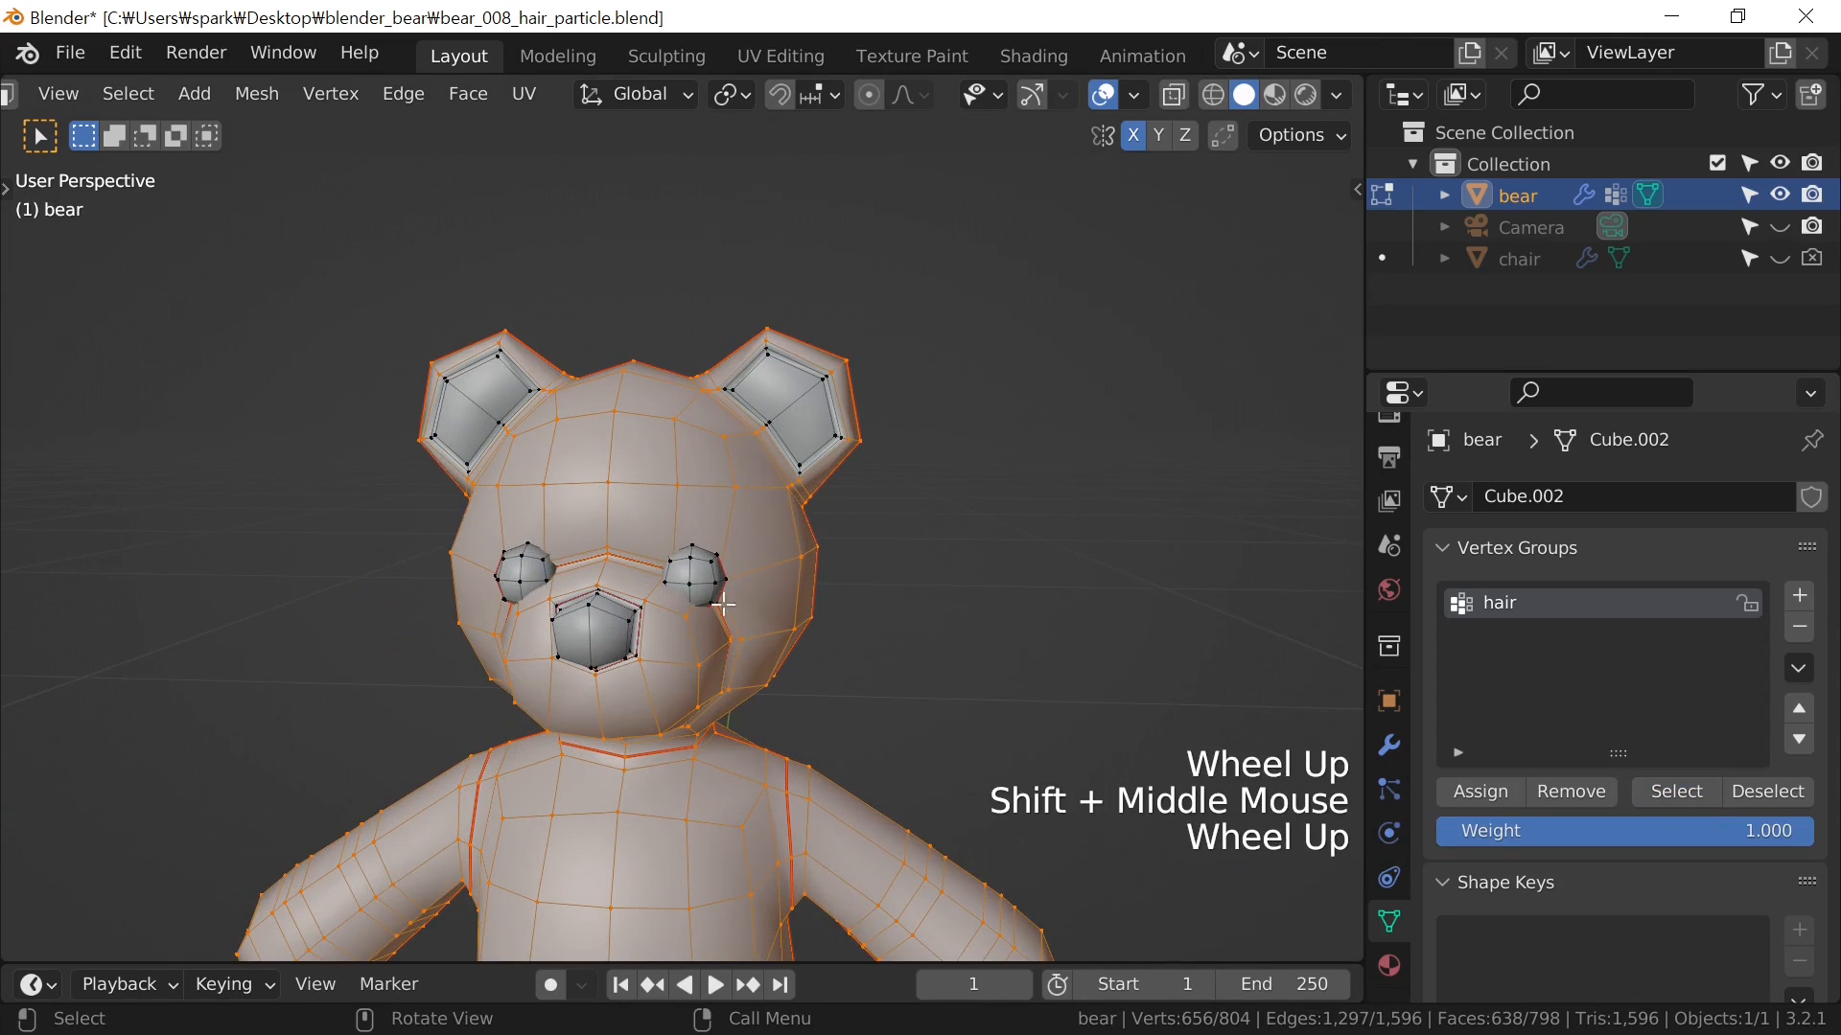
middle_click_drag(970, 616, 1080, 707)
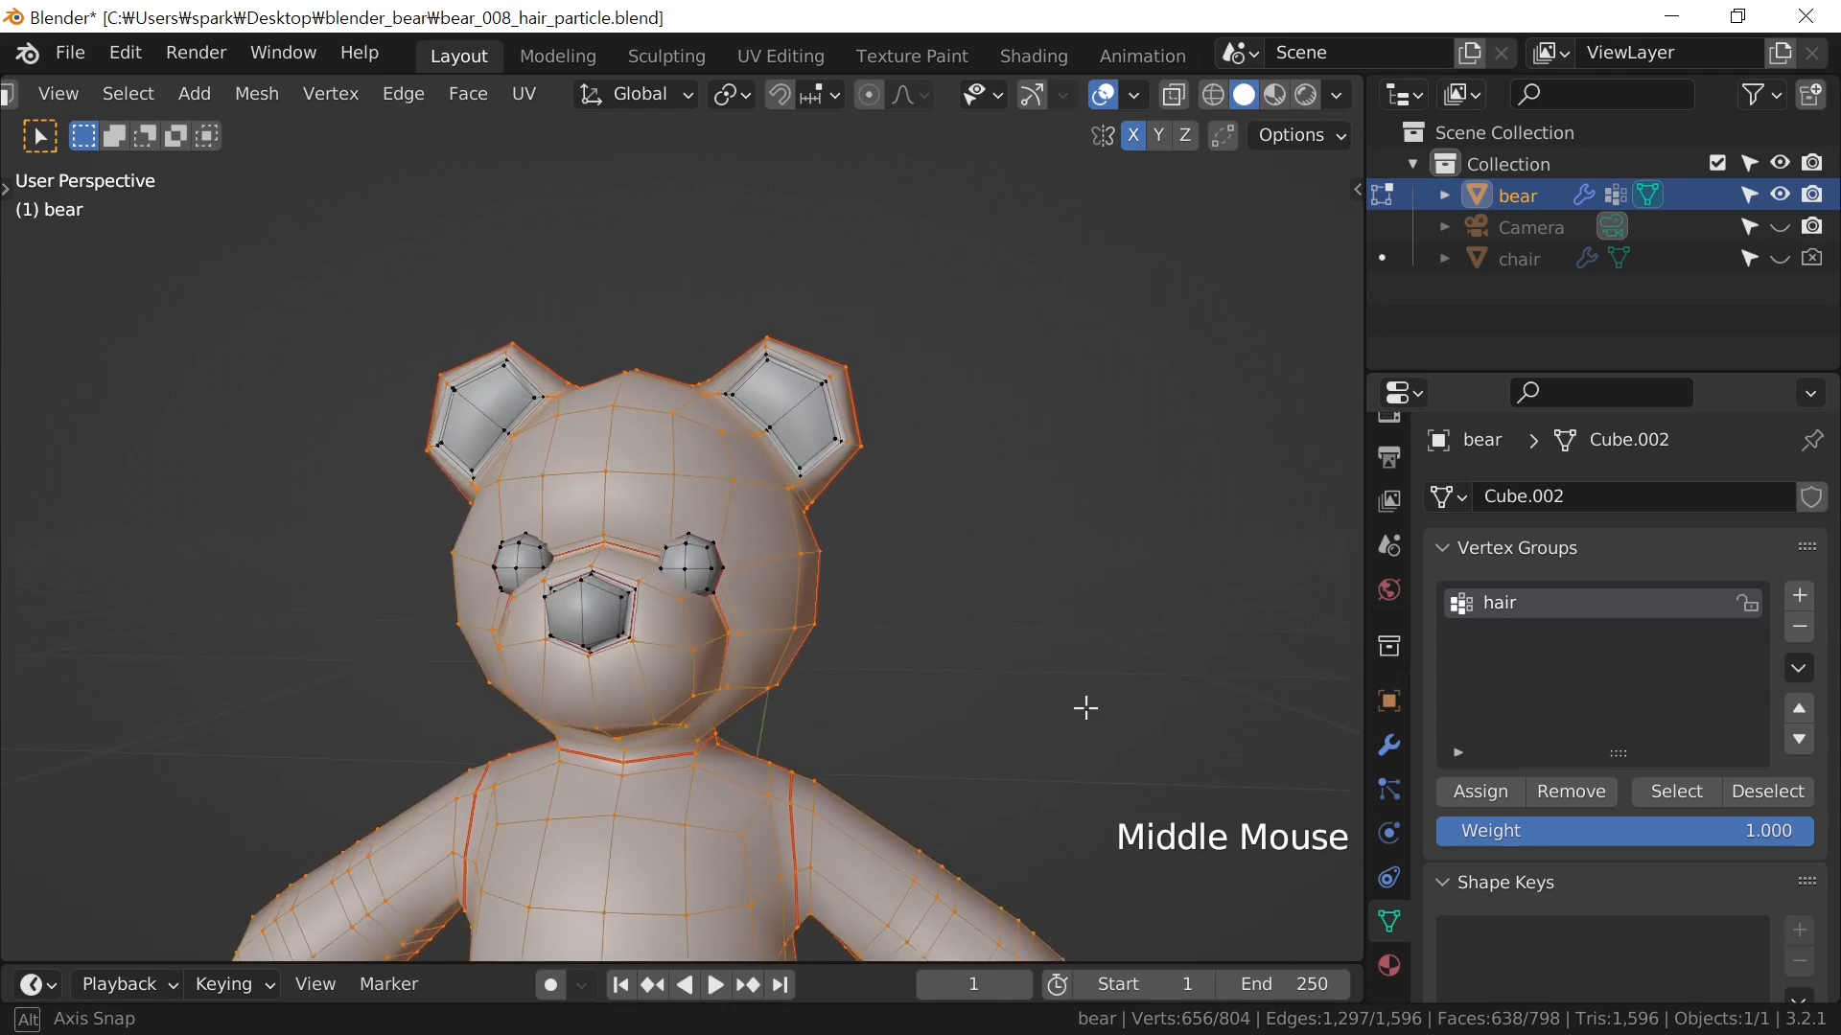
scroll(971, 642, "up", 2)
scroll(971, 642, "up", 1)
middle_click_drag(965, 604, 901, 628)
key("3")
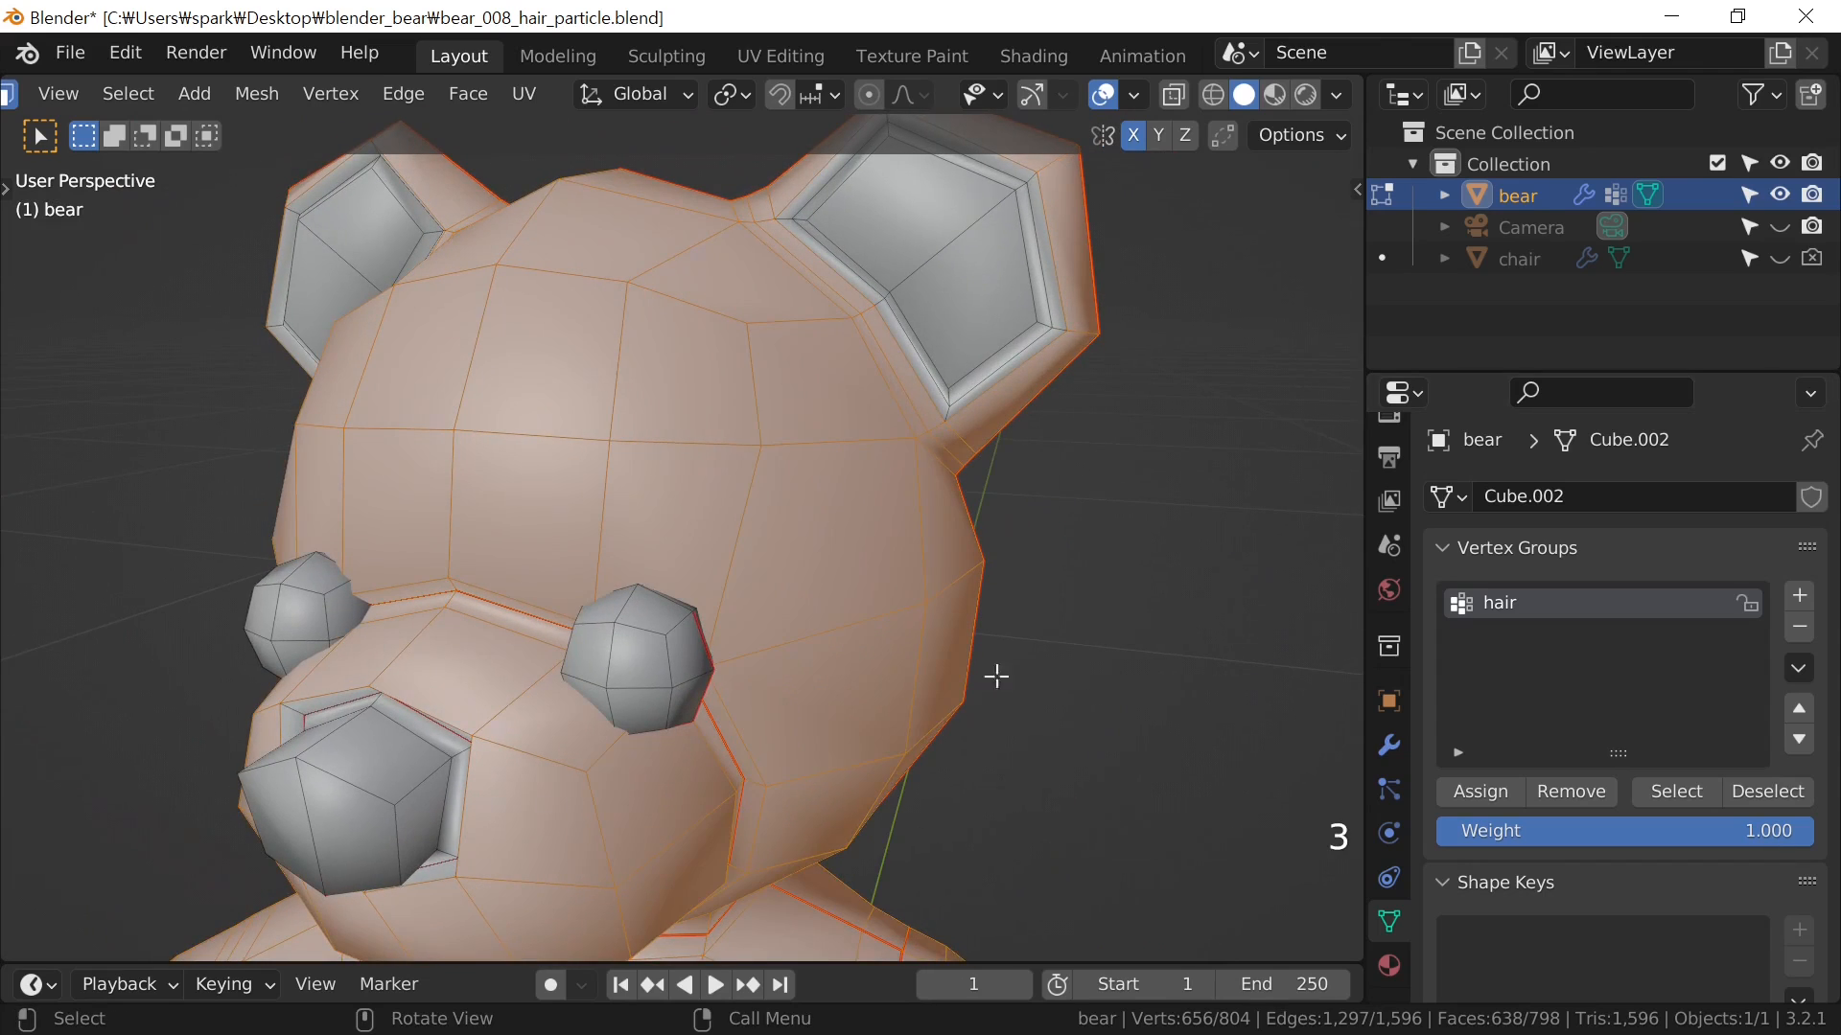
scroll(552, 776, "down", 2)
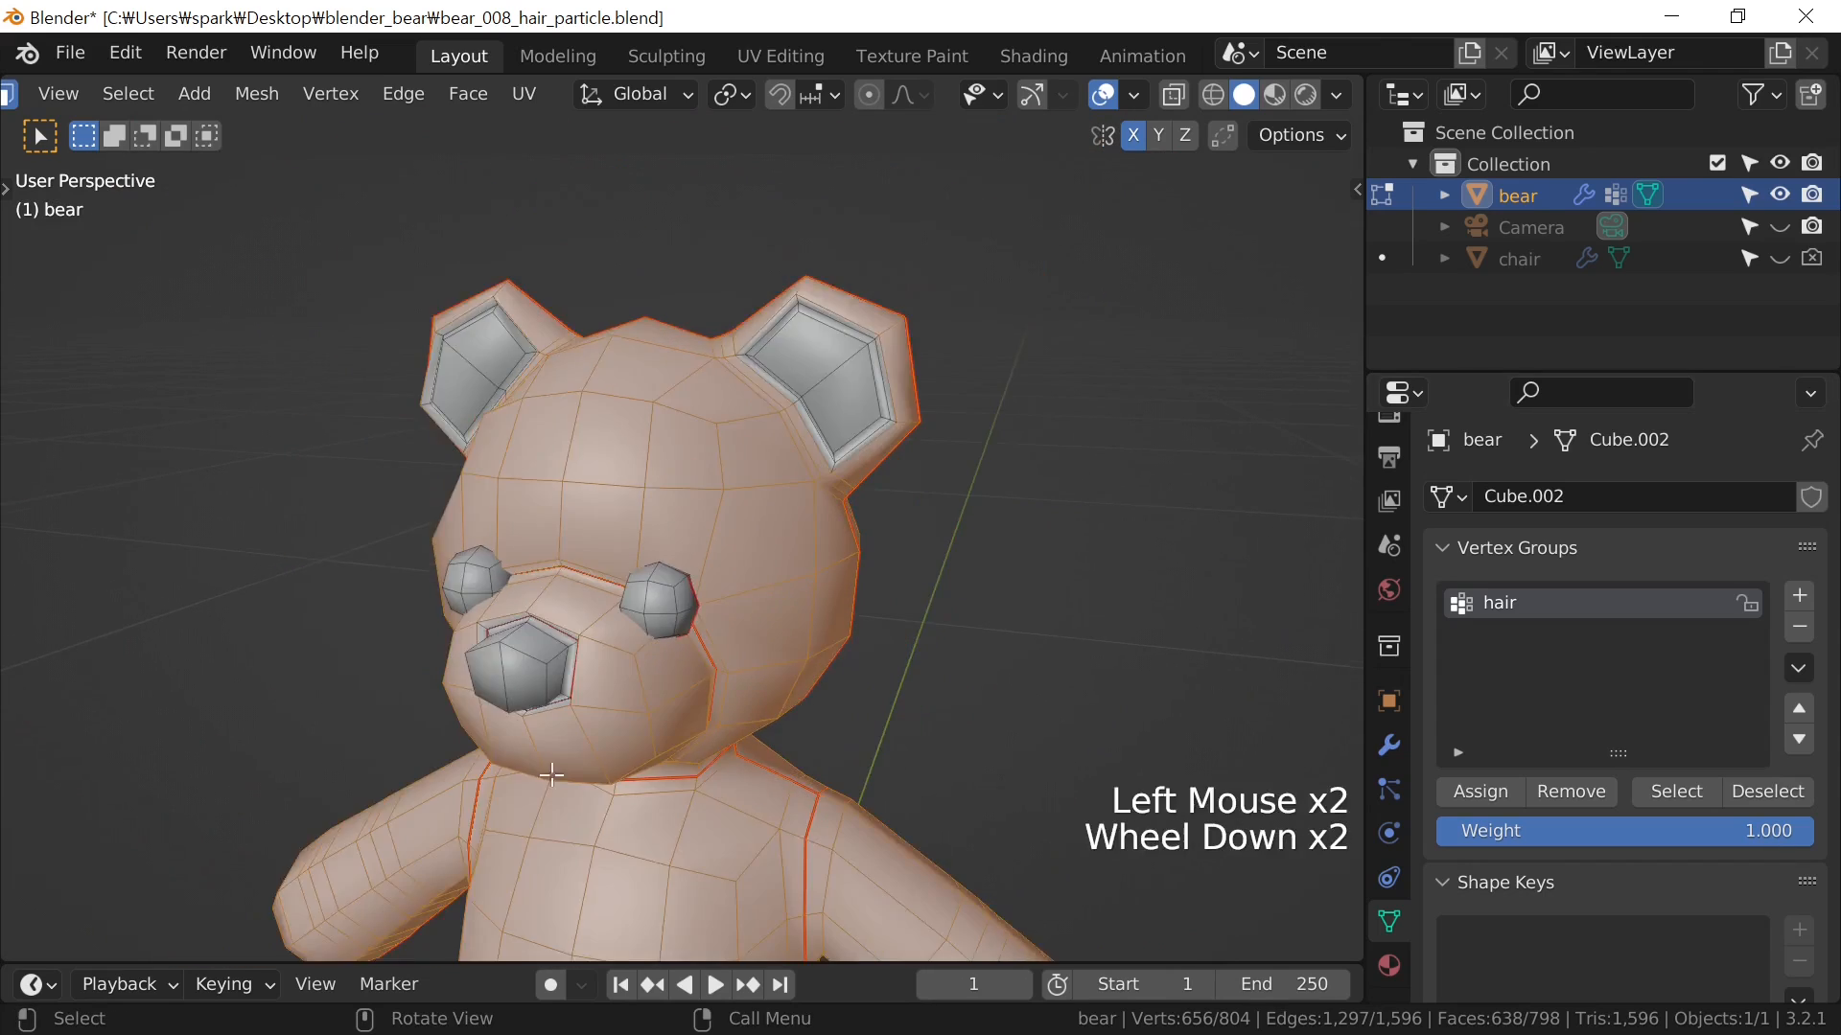
scroll(552, 776, "down", 1)
middle_click_drag(551, 776, 661, 418)
scroll(661, 418, "down", 1)
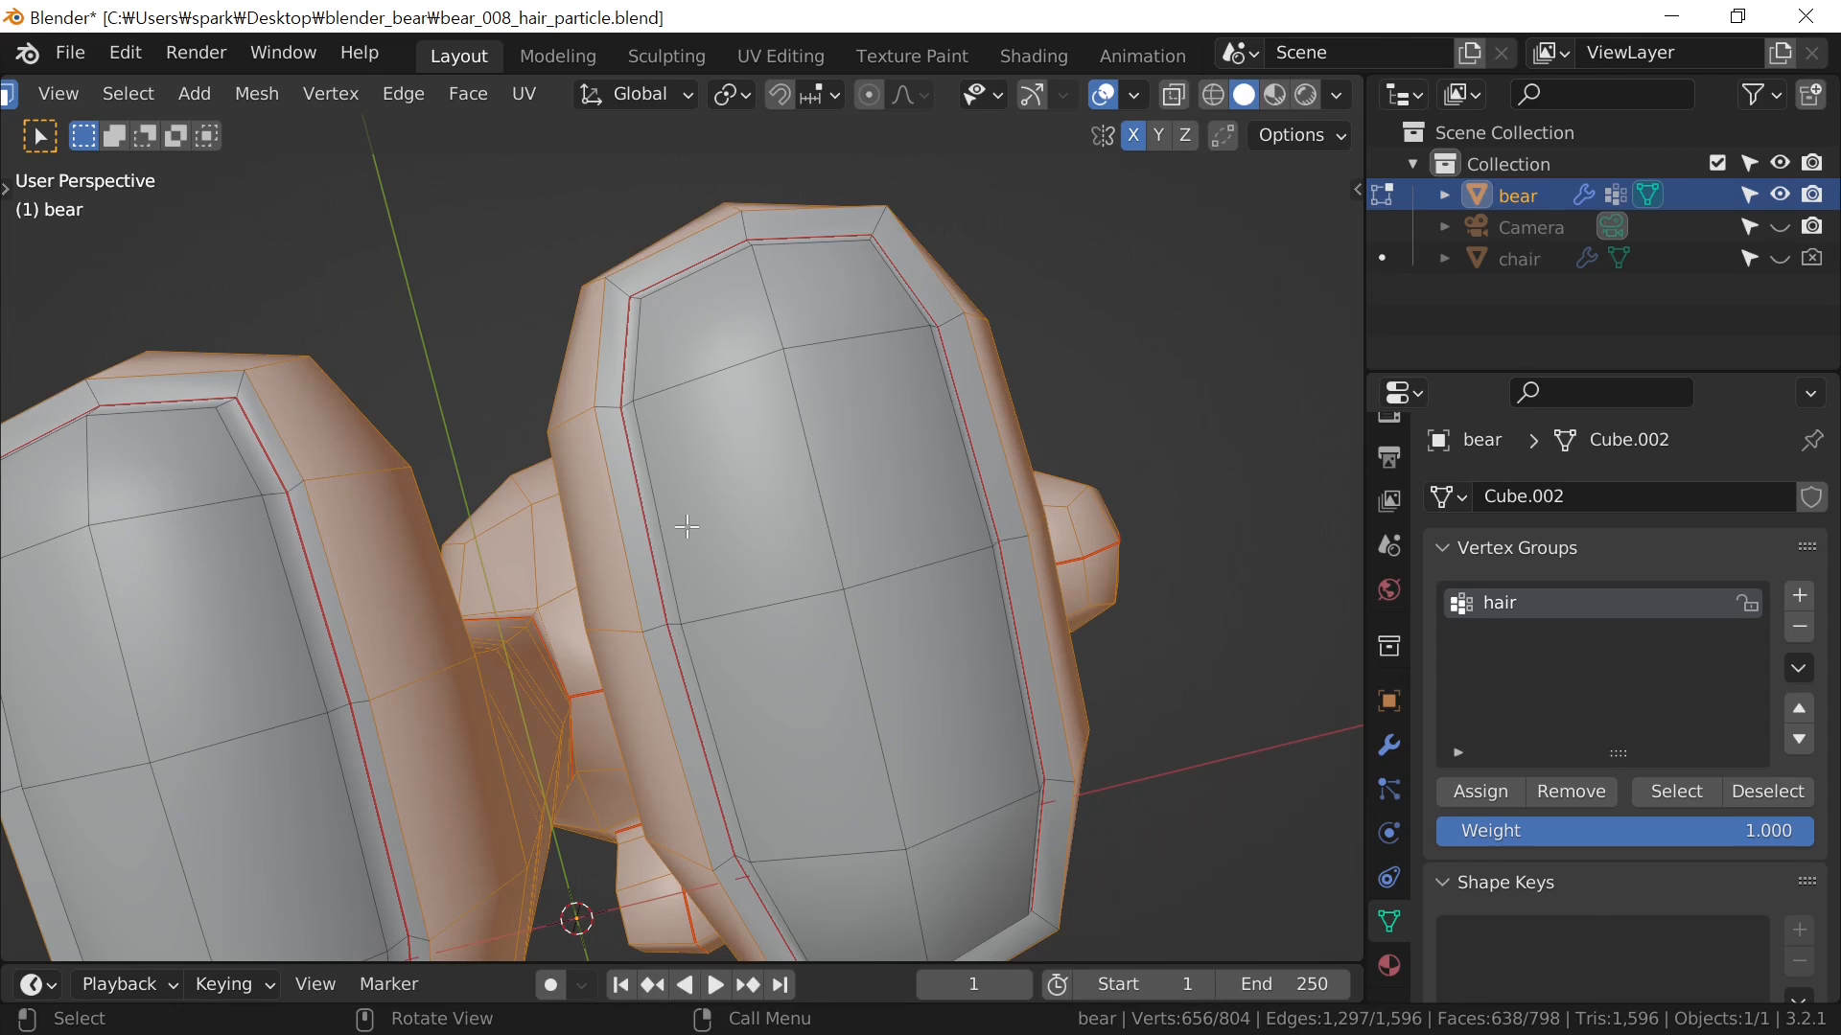
middle_click_drag(686, 526, 709, 543)
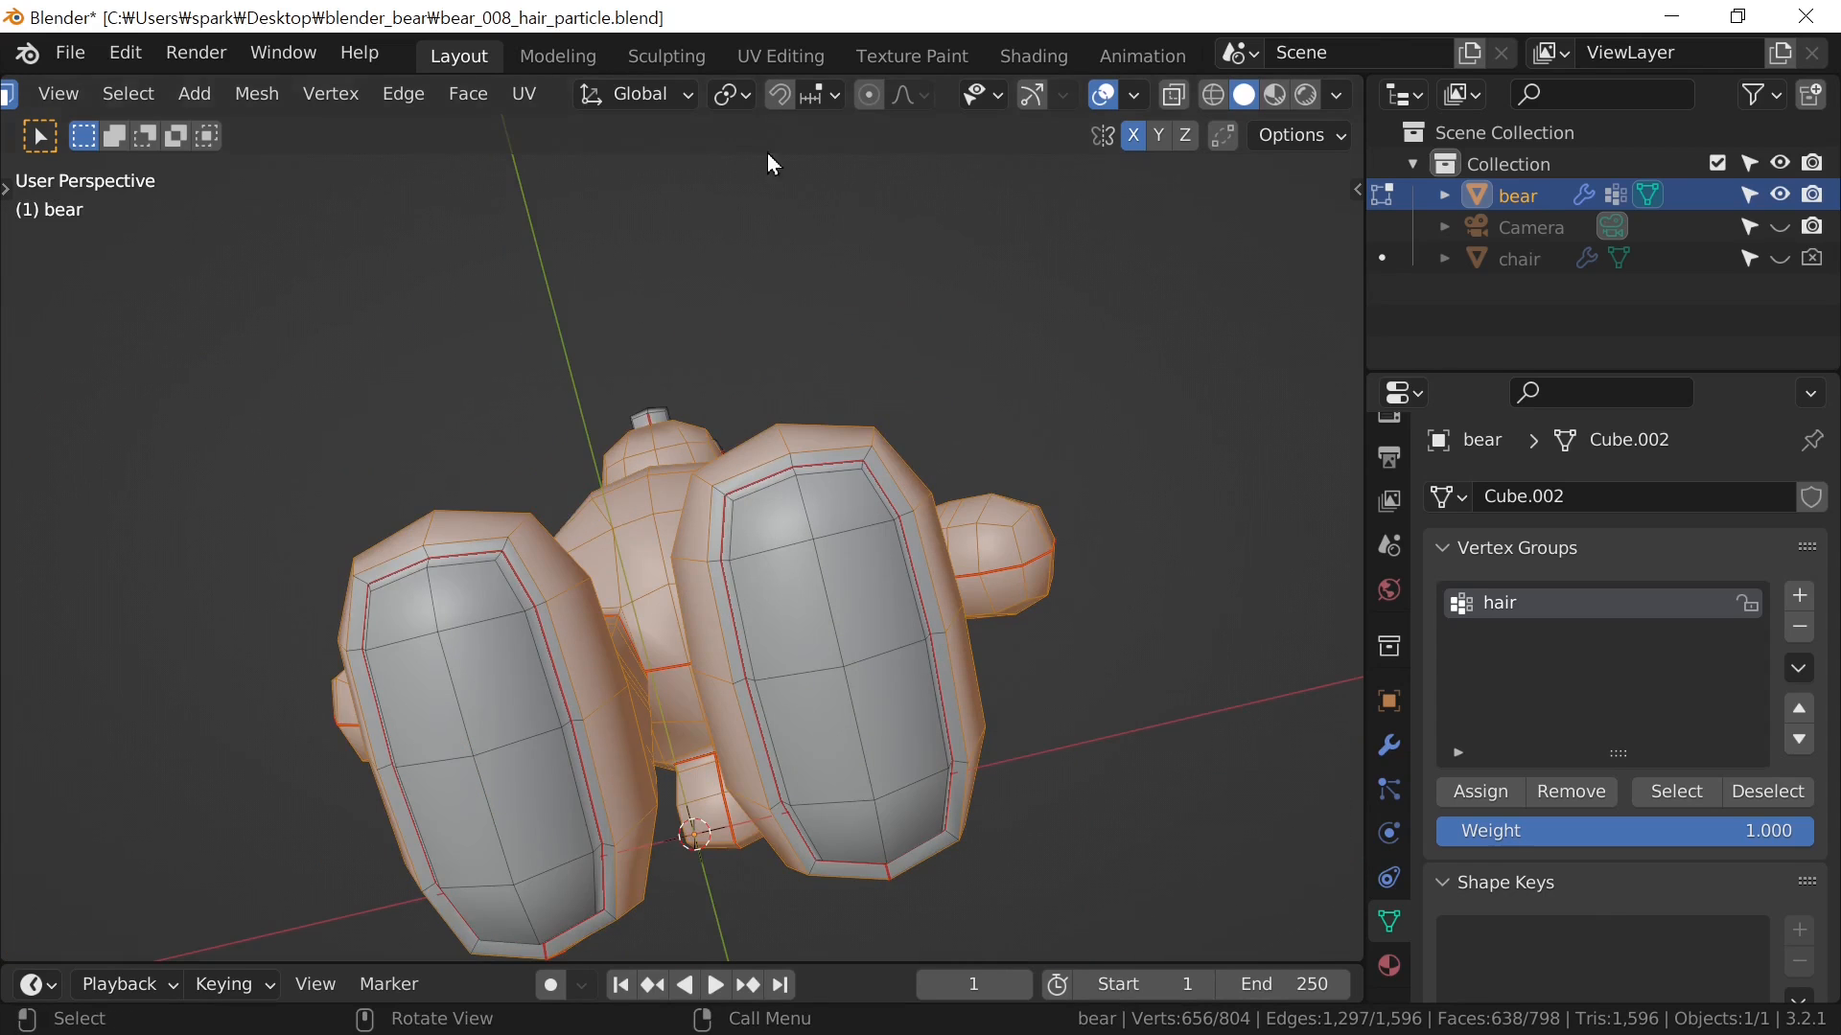
middle_click_drag(1030, 662, 954, 680)
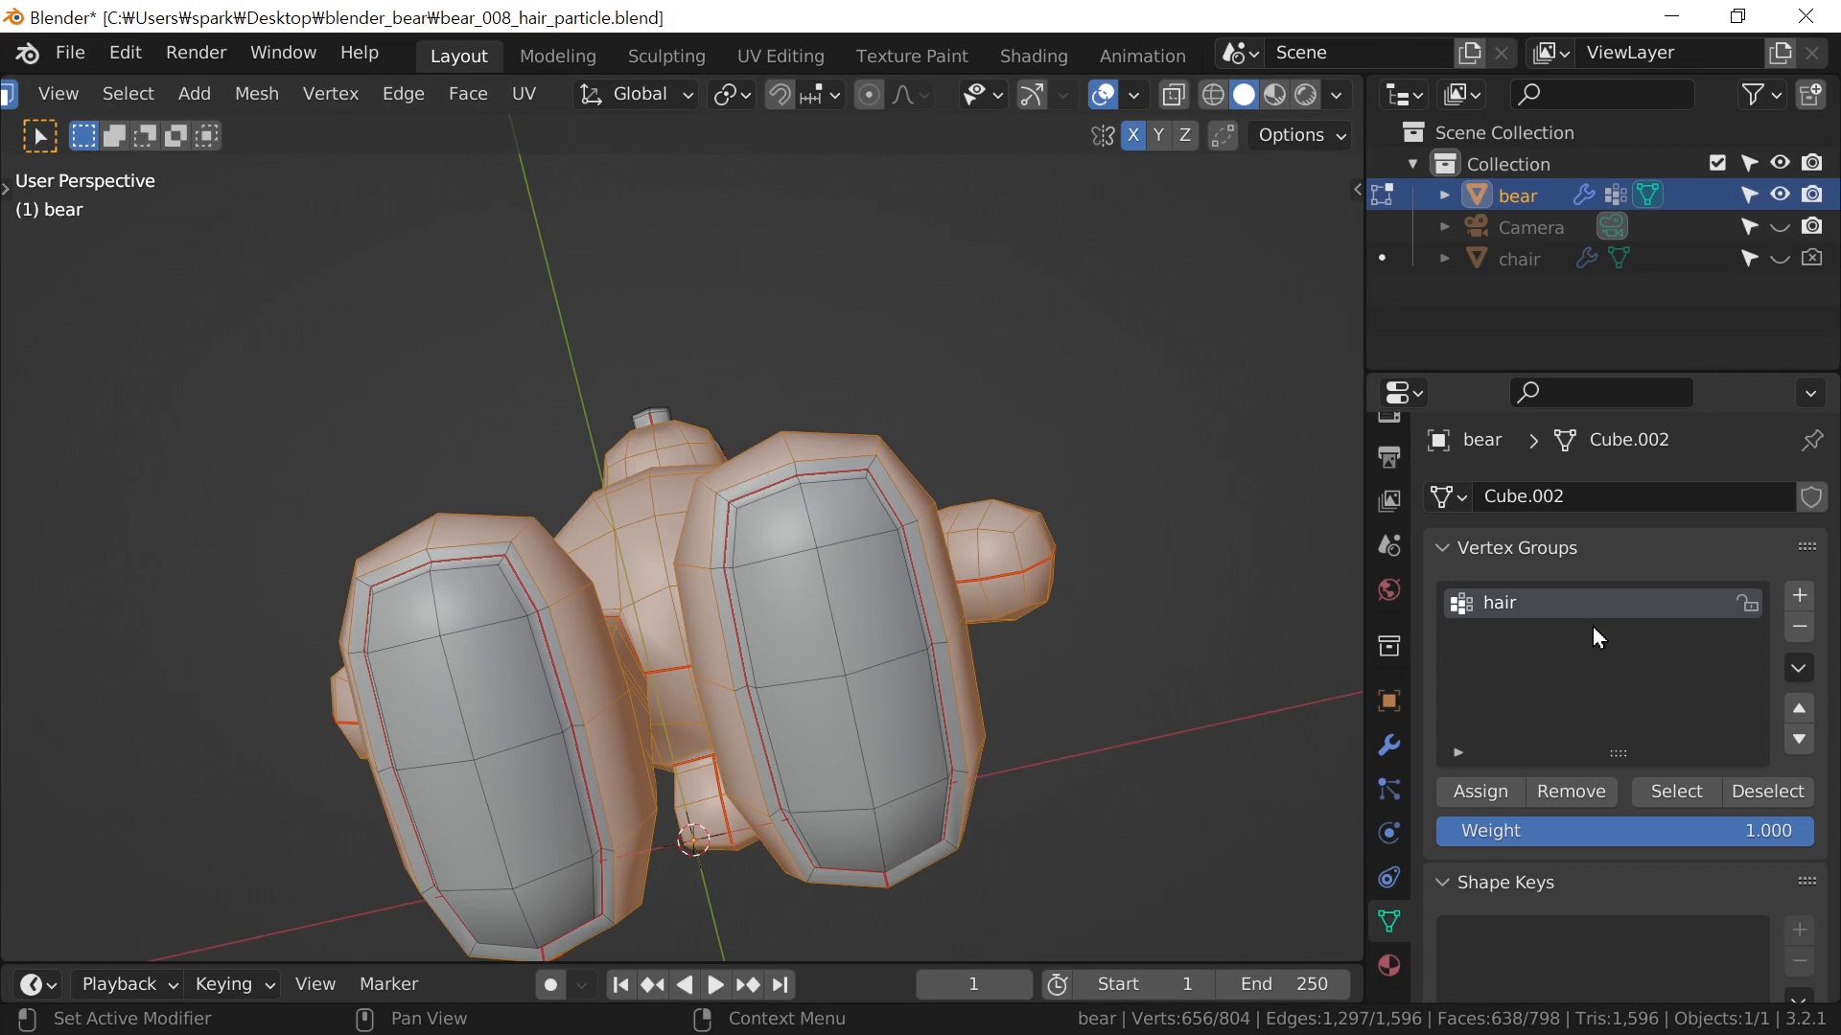
Grow the hair group selection once and assign it to the hair vertex group with weight 1.000
middle_click_drag(1102, 580, 899, 773)
key("ctrl+KP_Add")
scroll(805, 624, "up", 4)
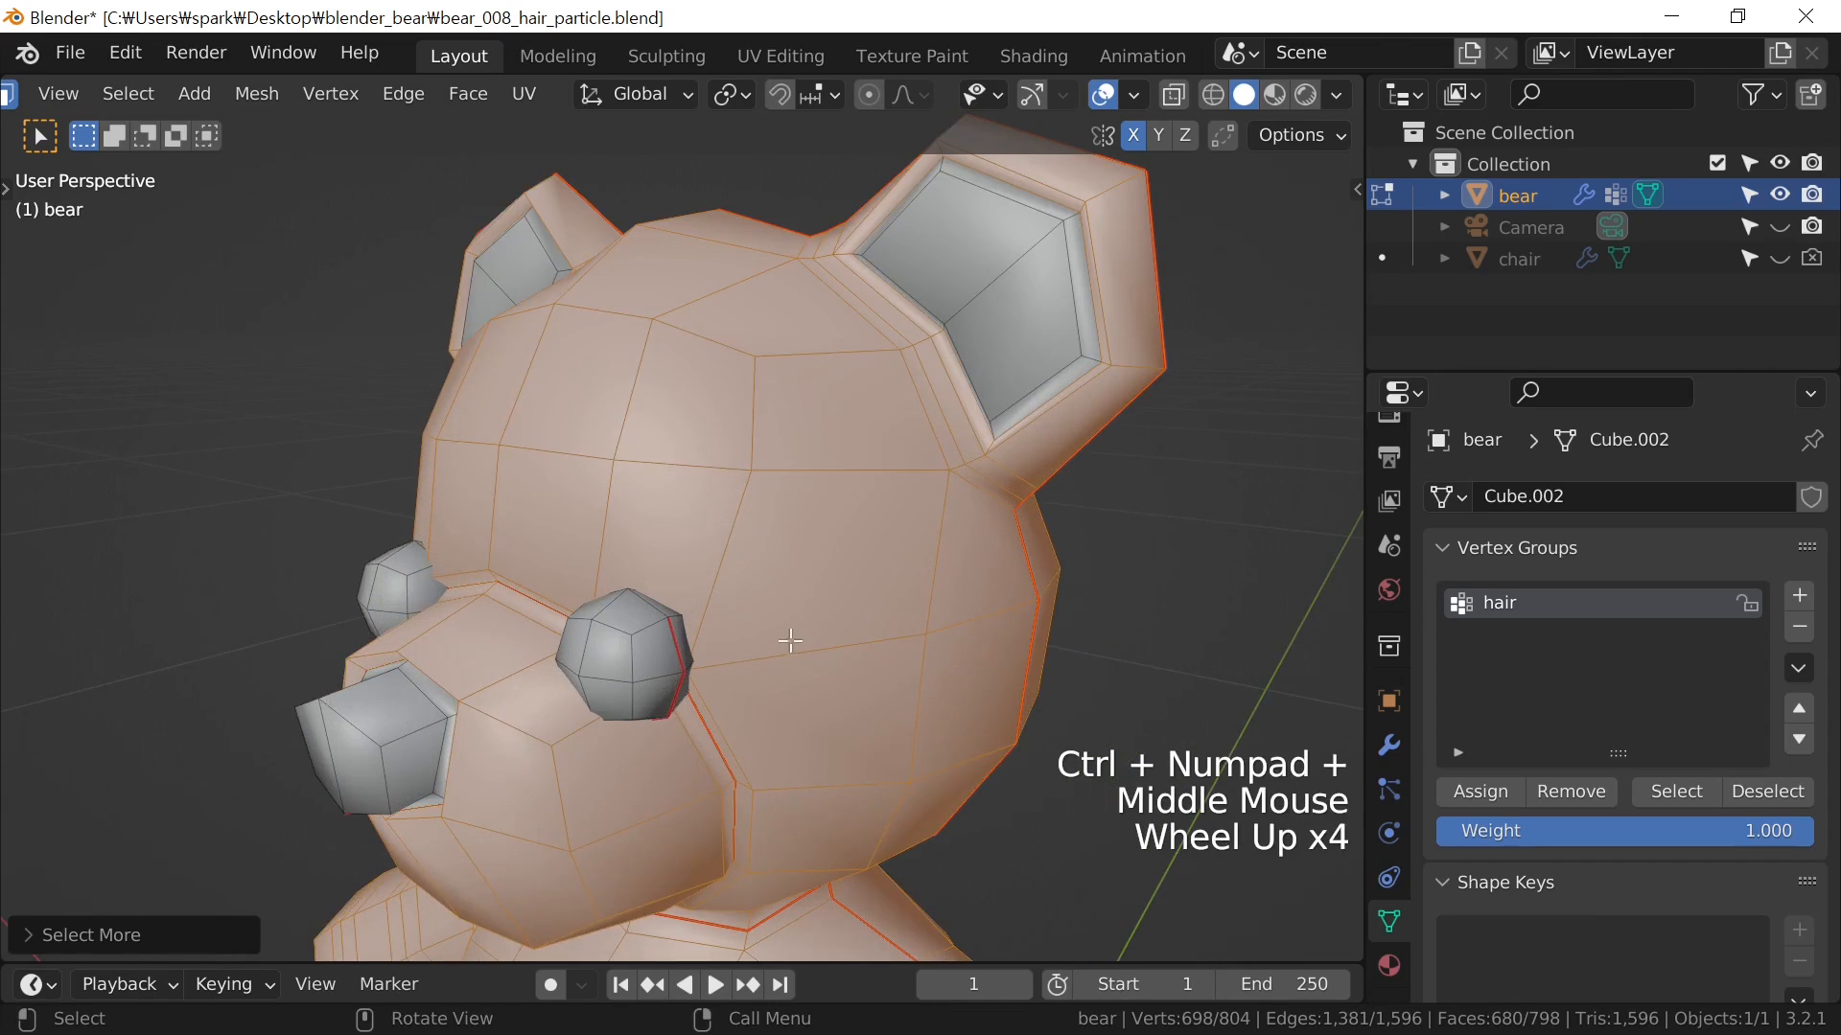
middle_click_drag(814, 637, 923, 630)
scroll(863, 575, "up", 2)
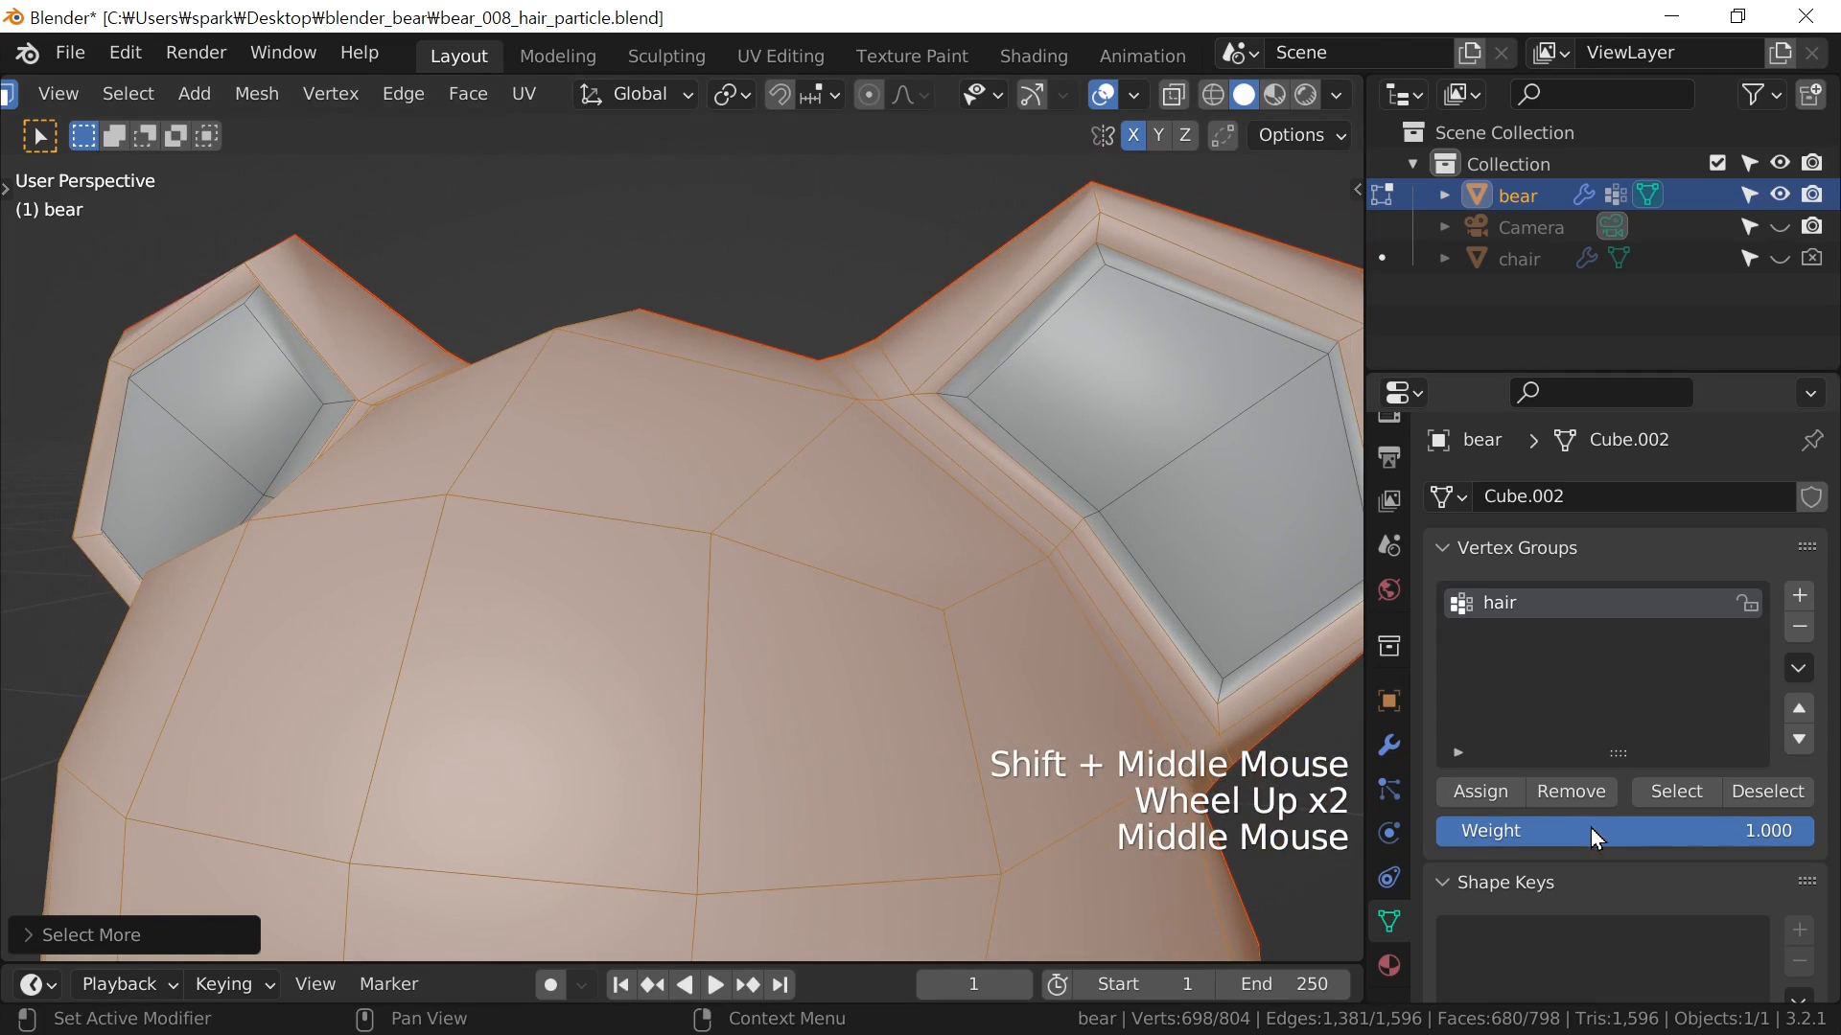
left_click(1484, 796)
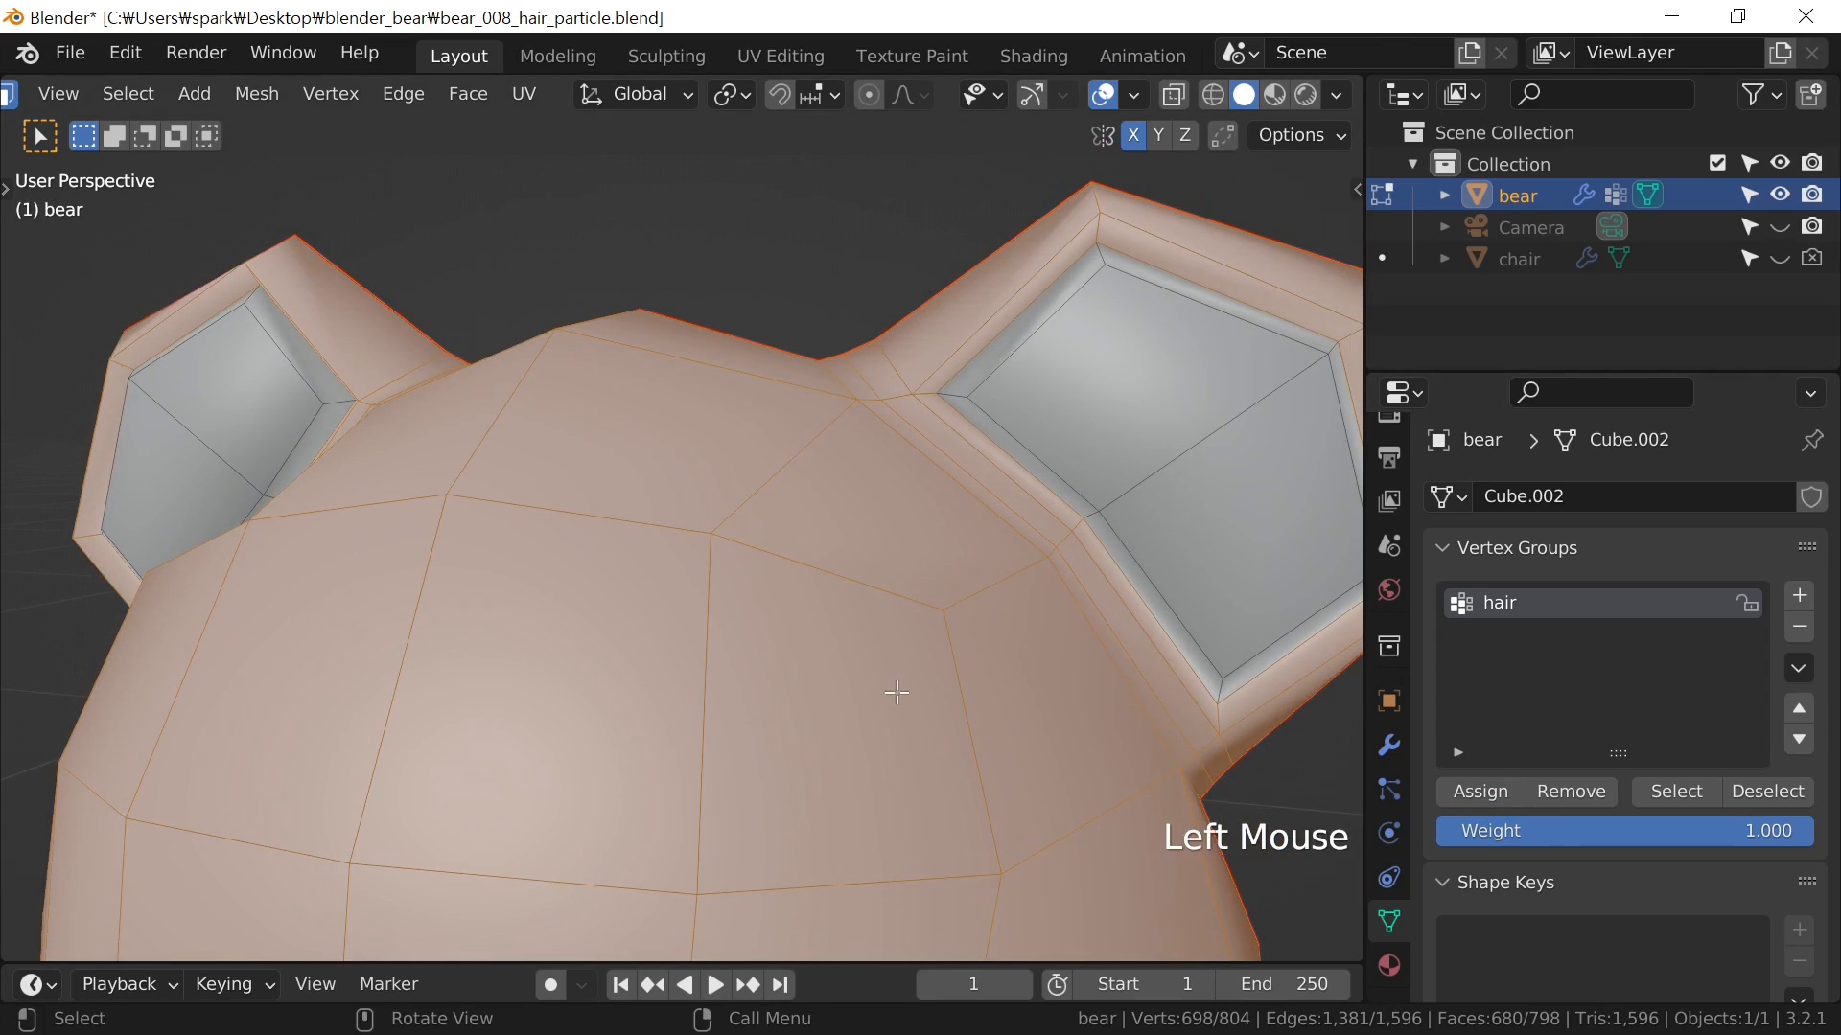
In vertex select mode, clear the selection, reselect the hair group's vertices and check its borders at the ears and soles
scroll(897, 693, "down", 2)
key("1")
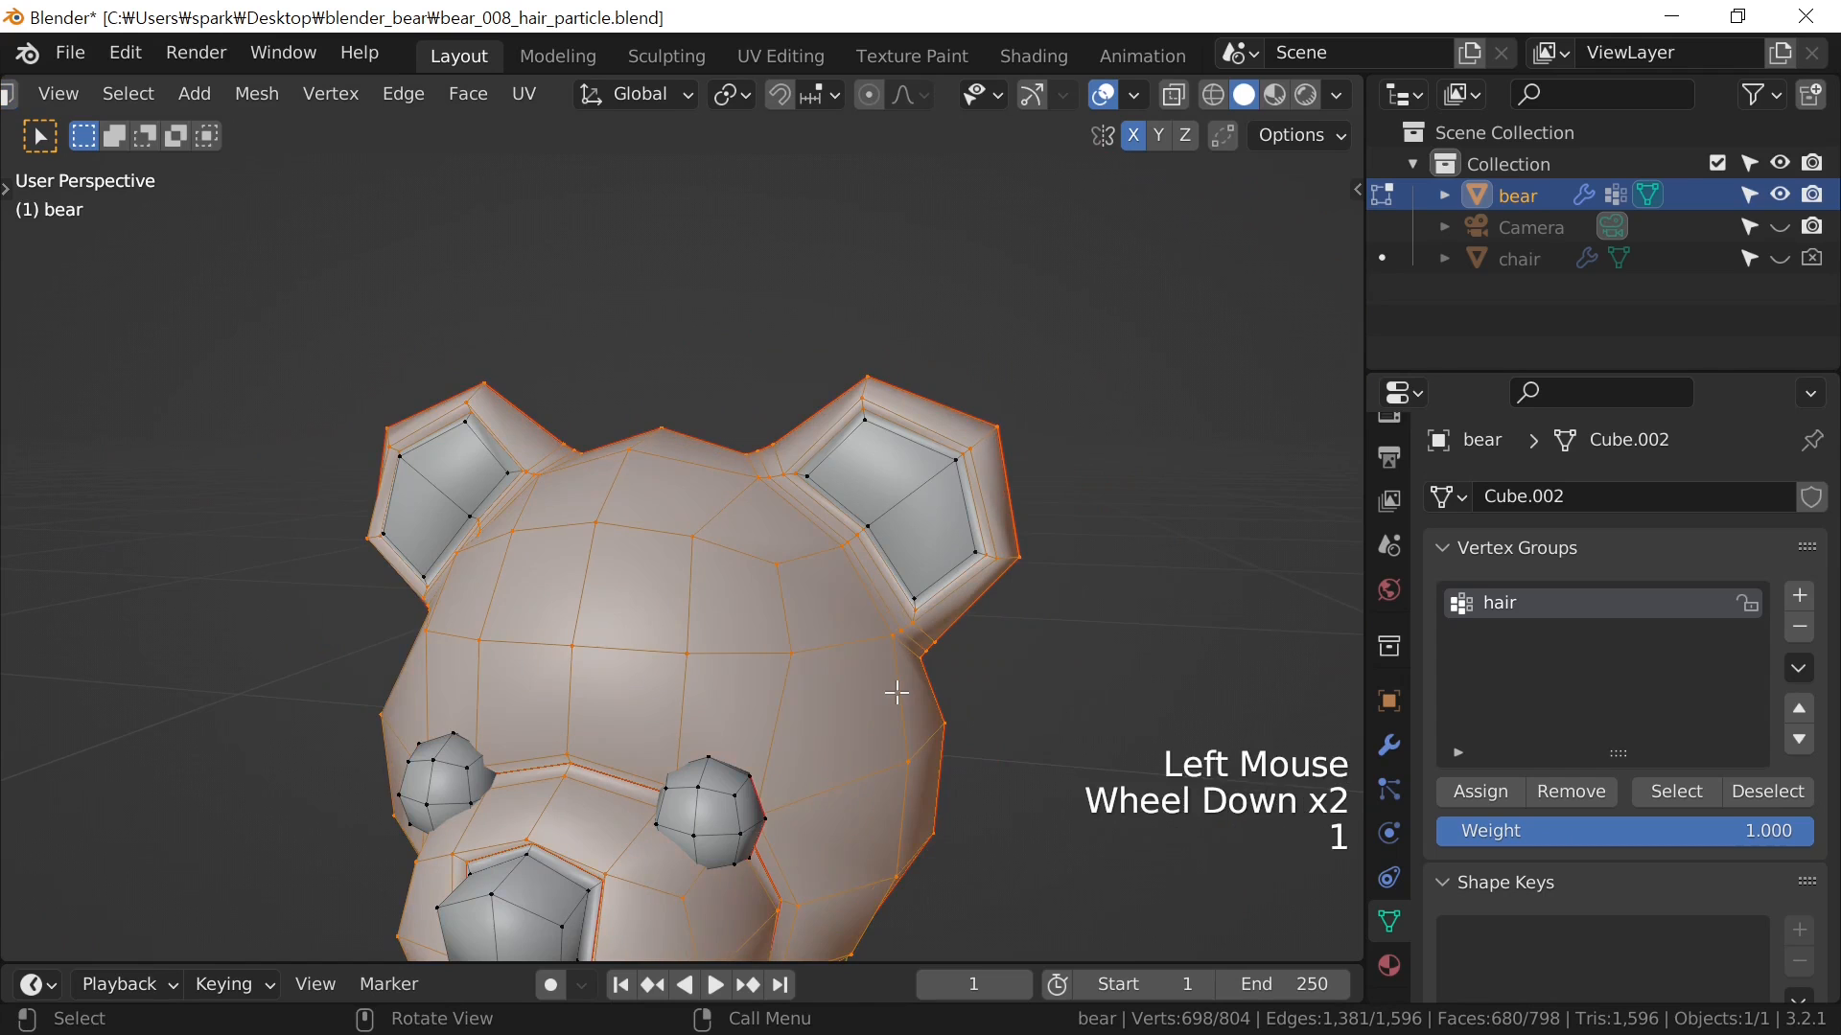
left_click(969, 711)
left_click(1656, 794)
scroll(1023, 658, "up", 3)
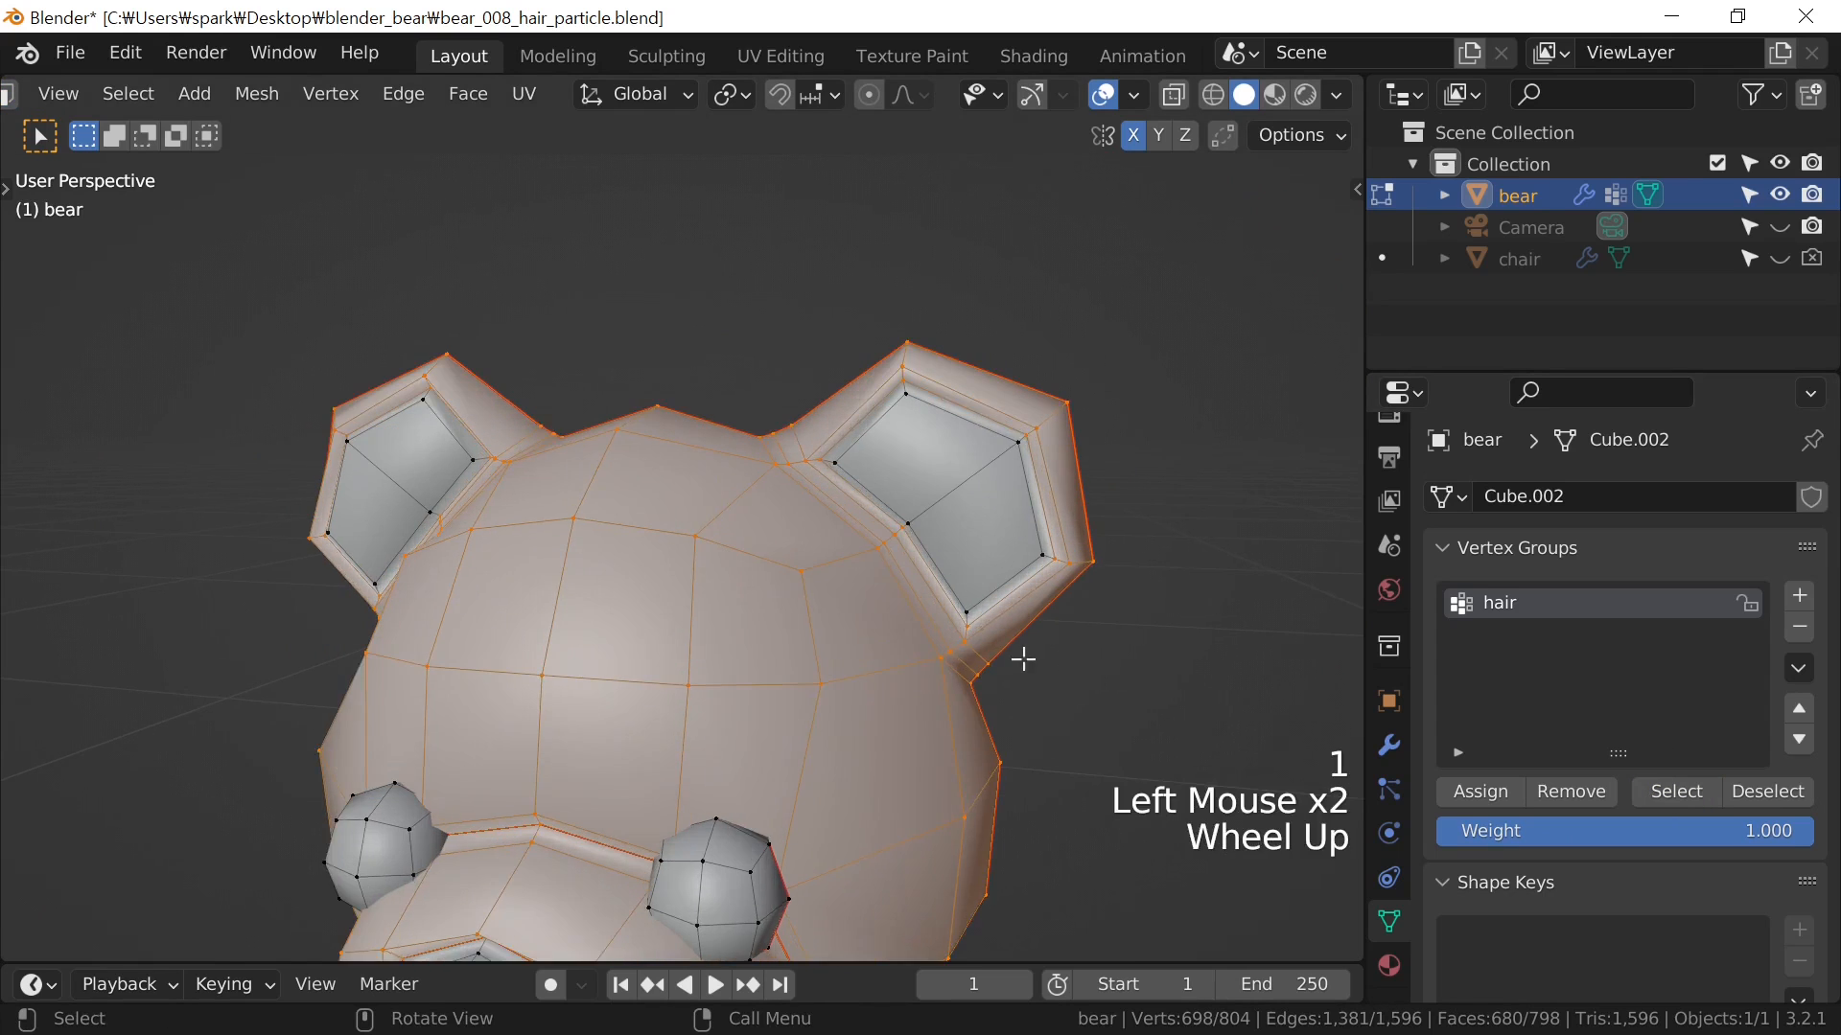
mouse_move(1055, 657)
middle_mouse_down()
mouse_move(977, 675)
mouse_move(1048, 625)
mouse_move(1044, 642)
middle_mouse_up()
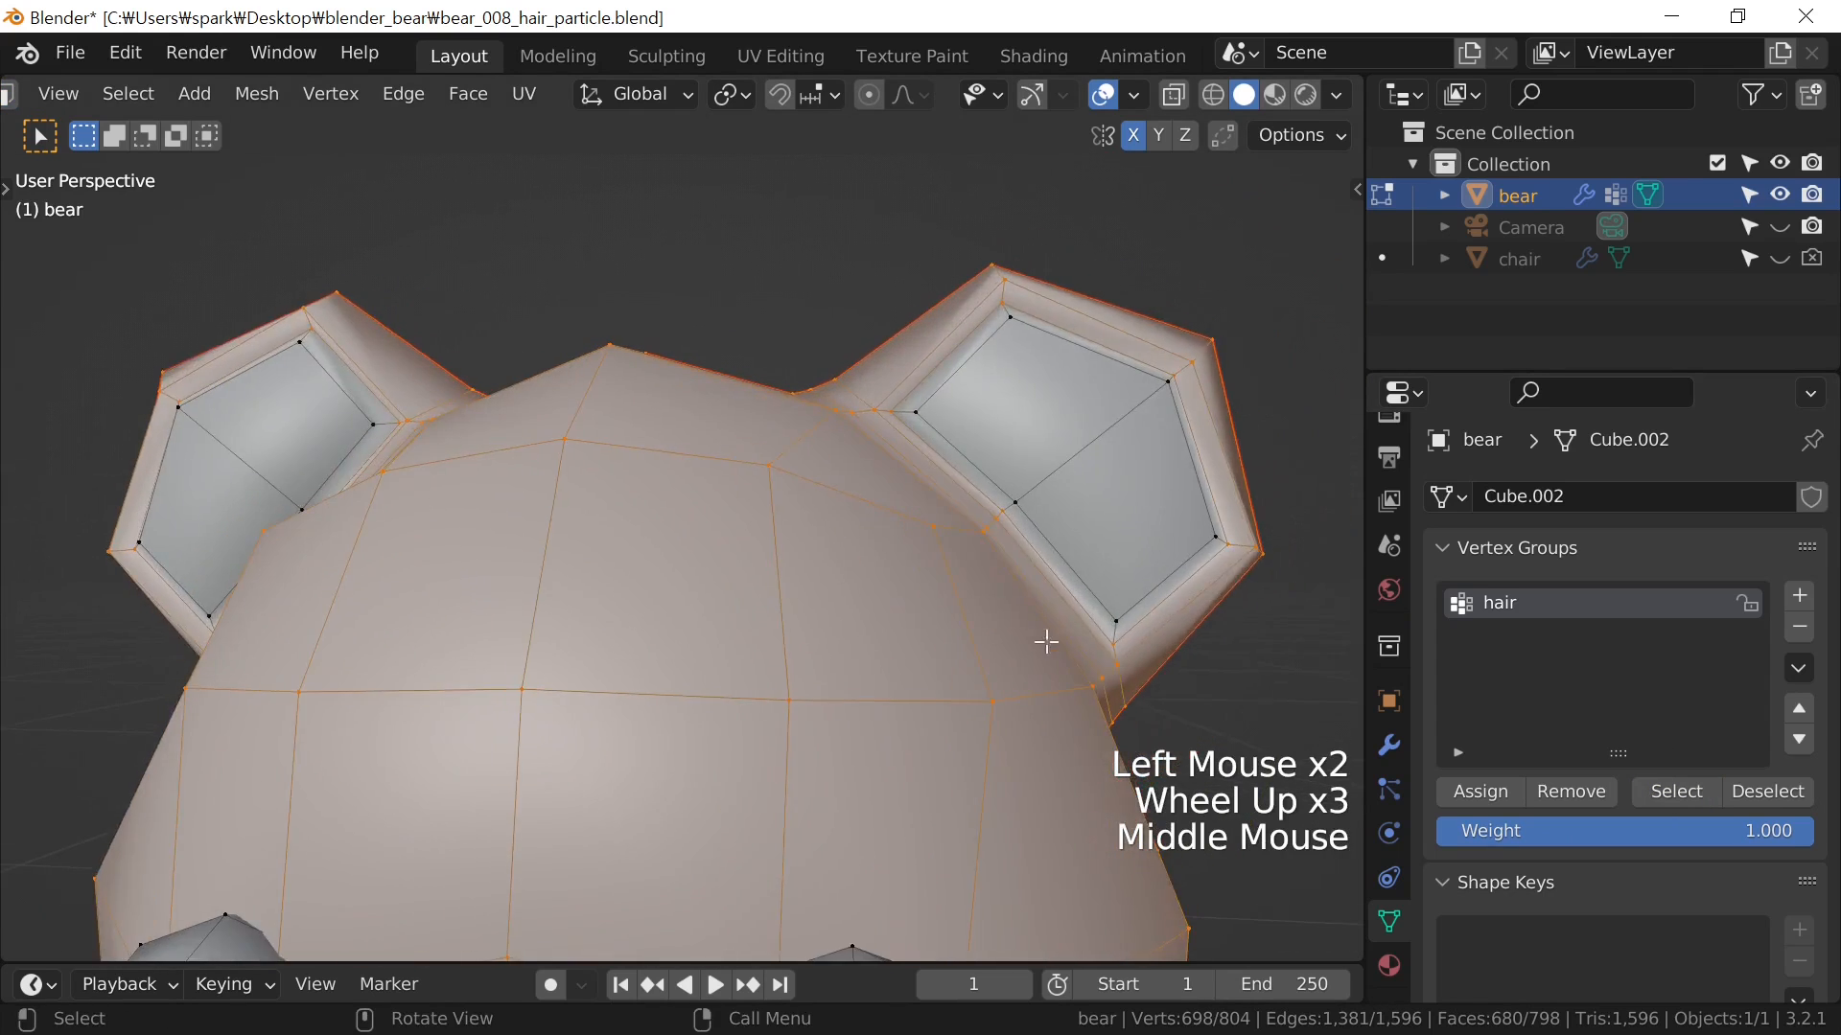
scroll(1044, 642, "down", 2)
middle_click_drag(748, 781, 803, 304, "shift")
scroll(811, 671, "up", 3)
middle_click_drag(814, 378, 811, 446, "shift")
scroll(895, 682, "down", 4)
scroll(811, 445, "up", 2)
scroll(808, 460, "down", 1)
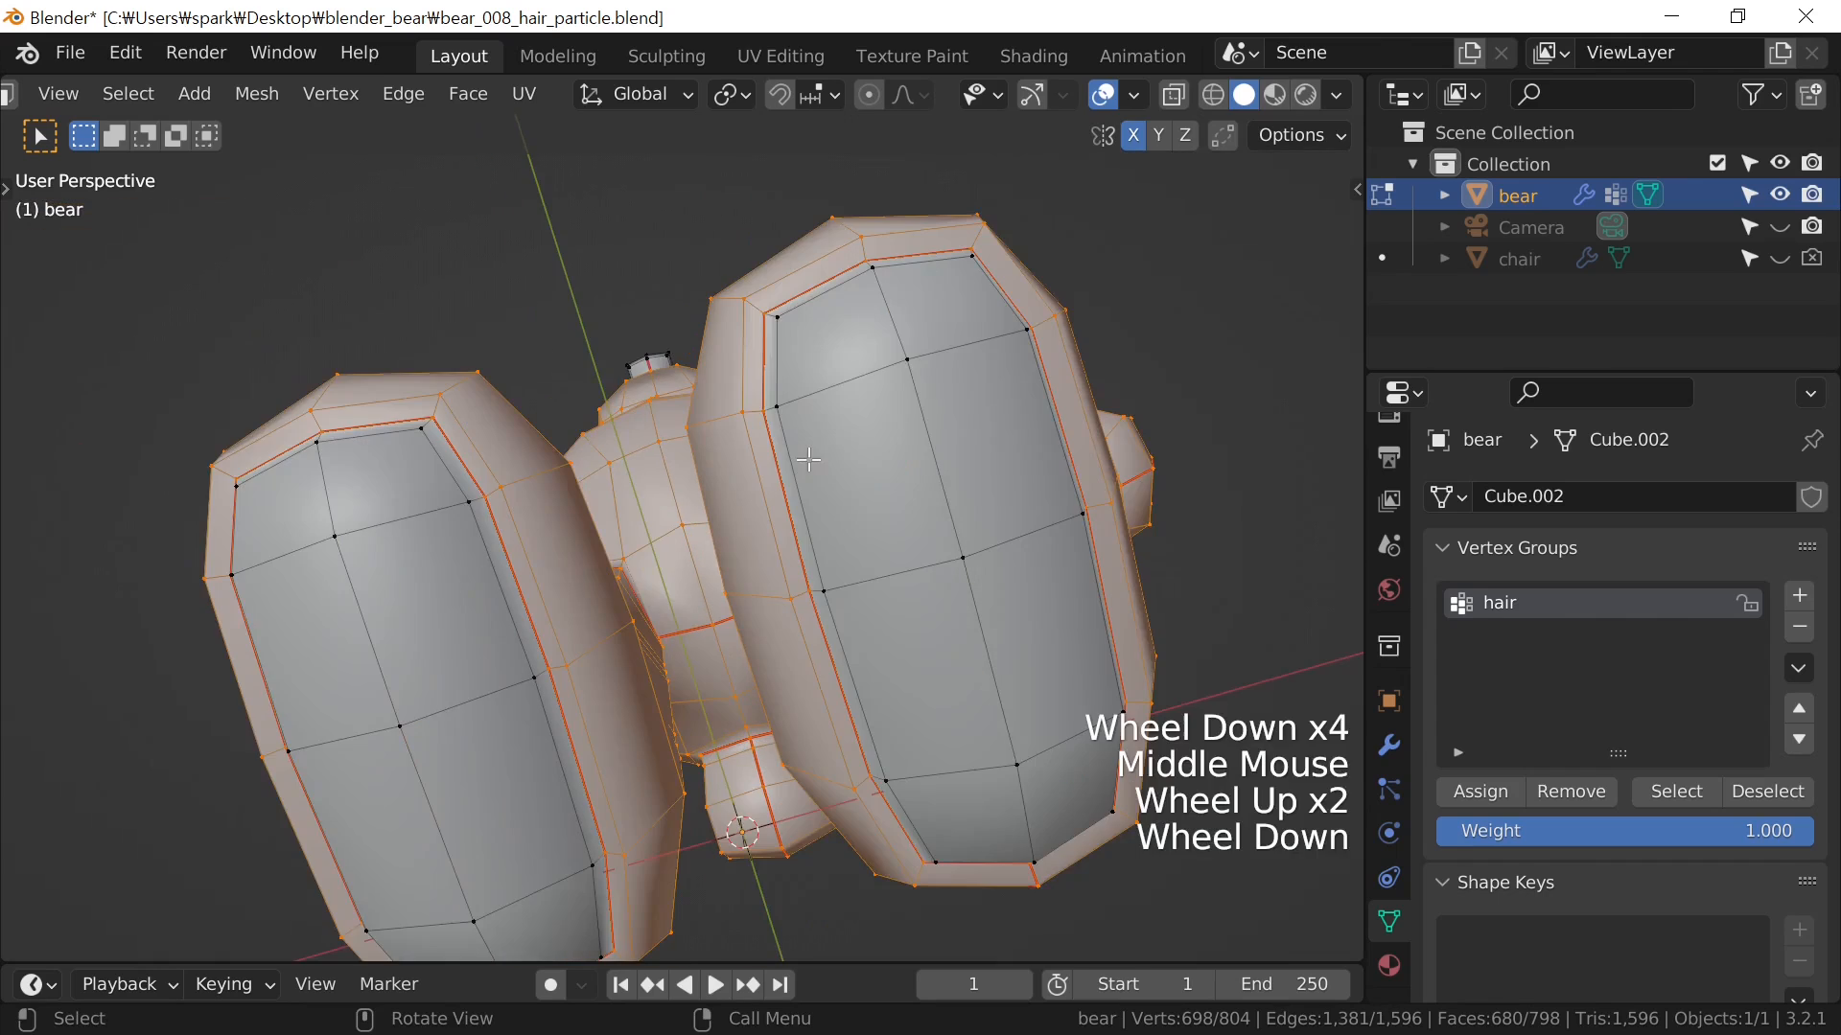
Return to Object Mode with the bear framed in the front view and open its particle settings
key("KP_1")
key("KP_Decimal")
scroll(852, 516, "up", 1)
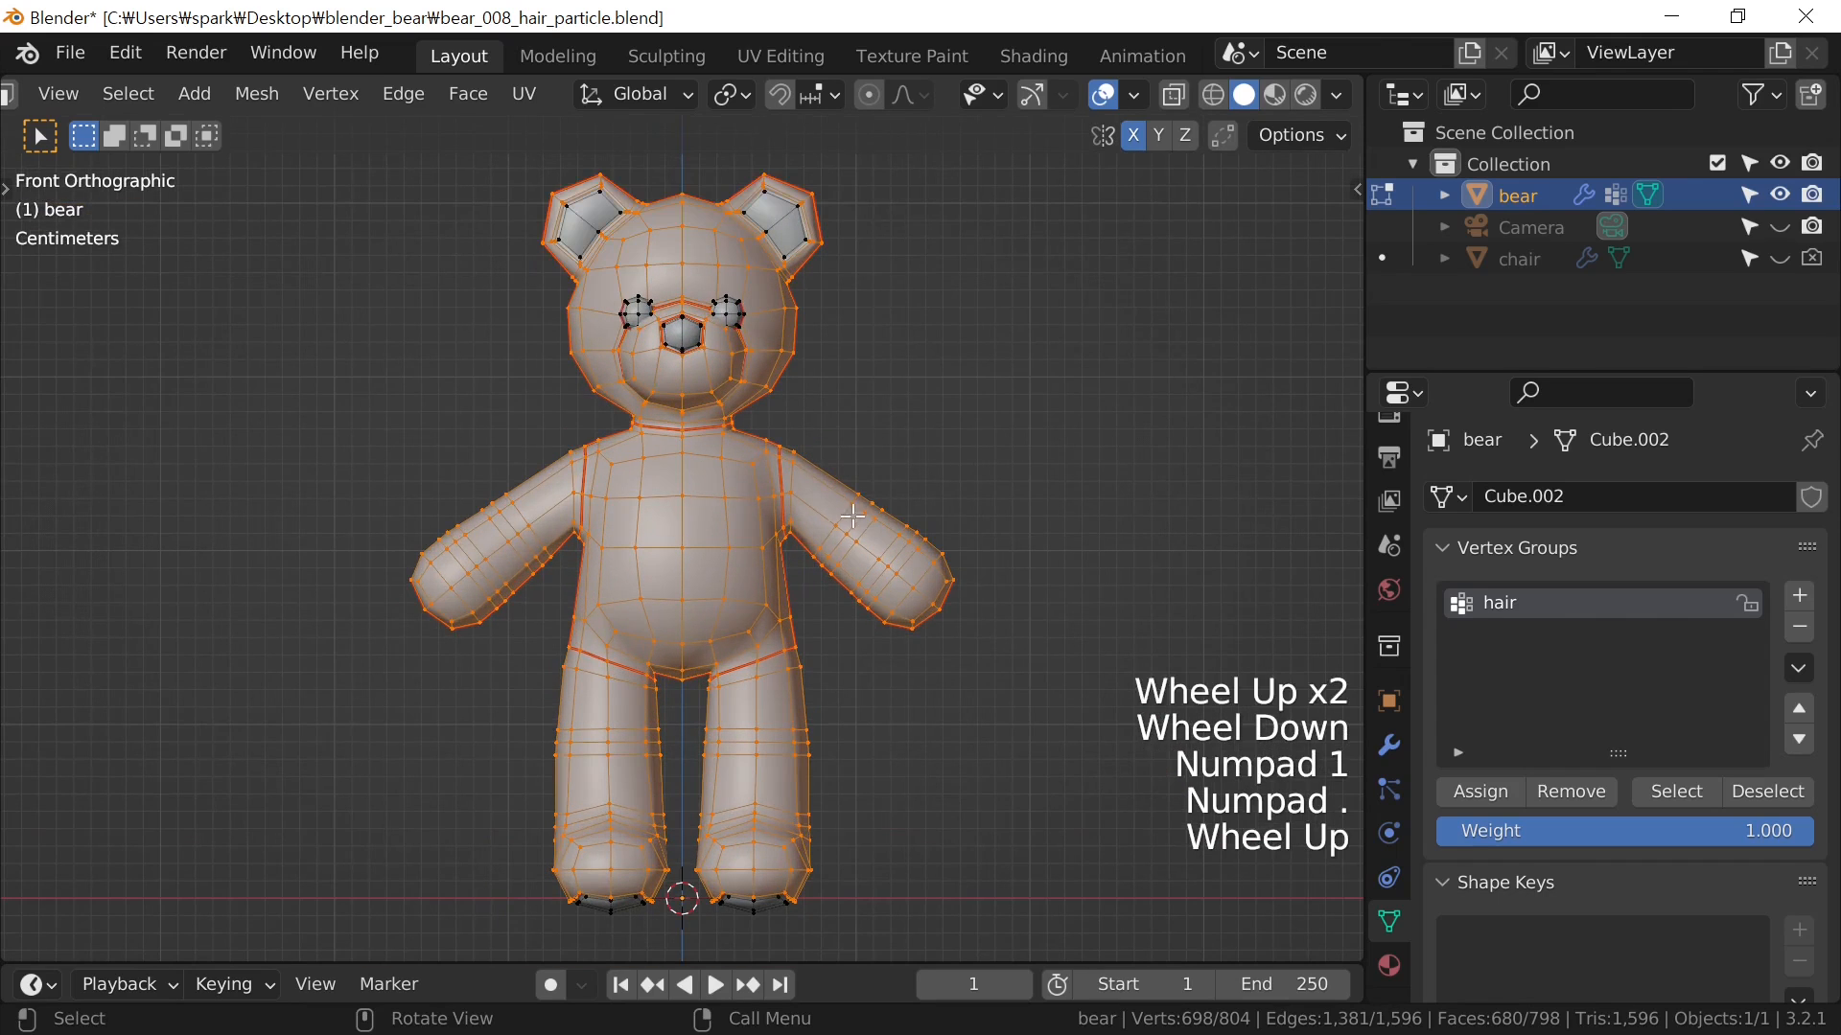
key("Tab")
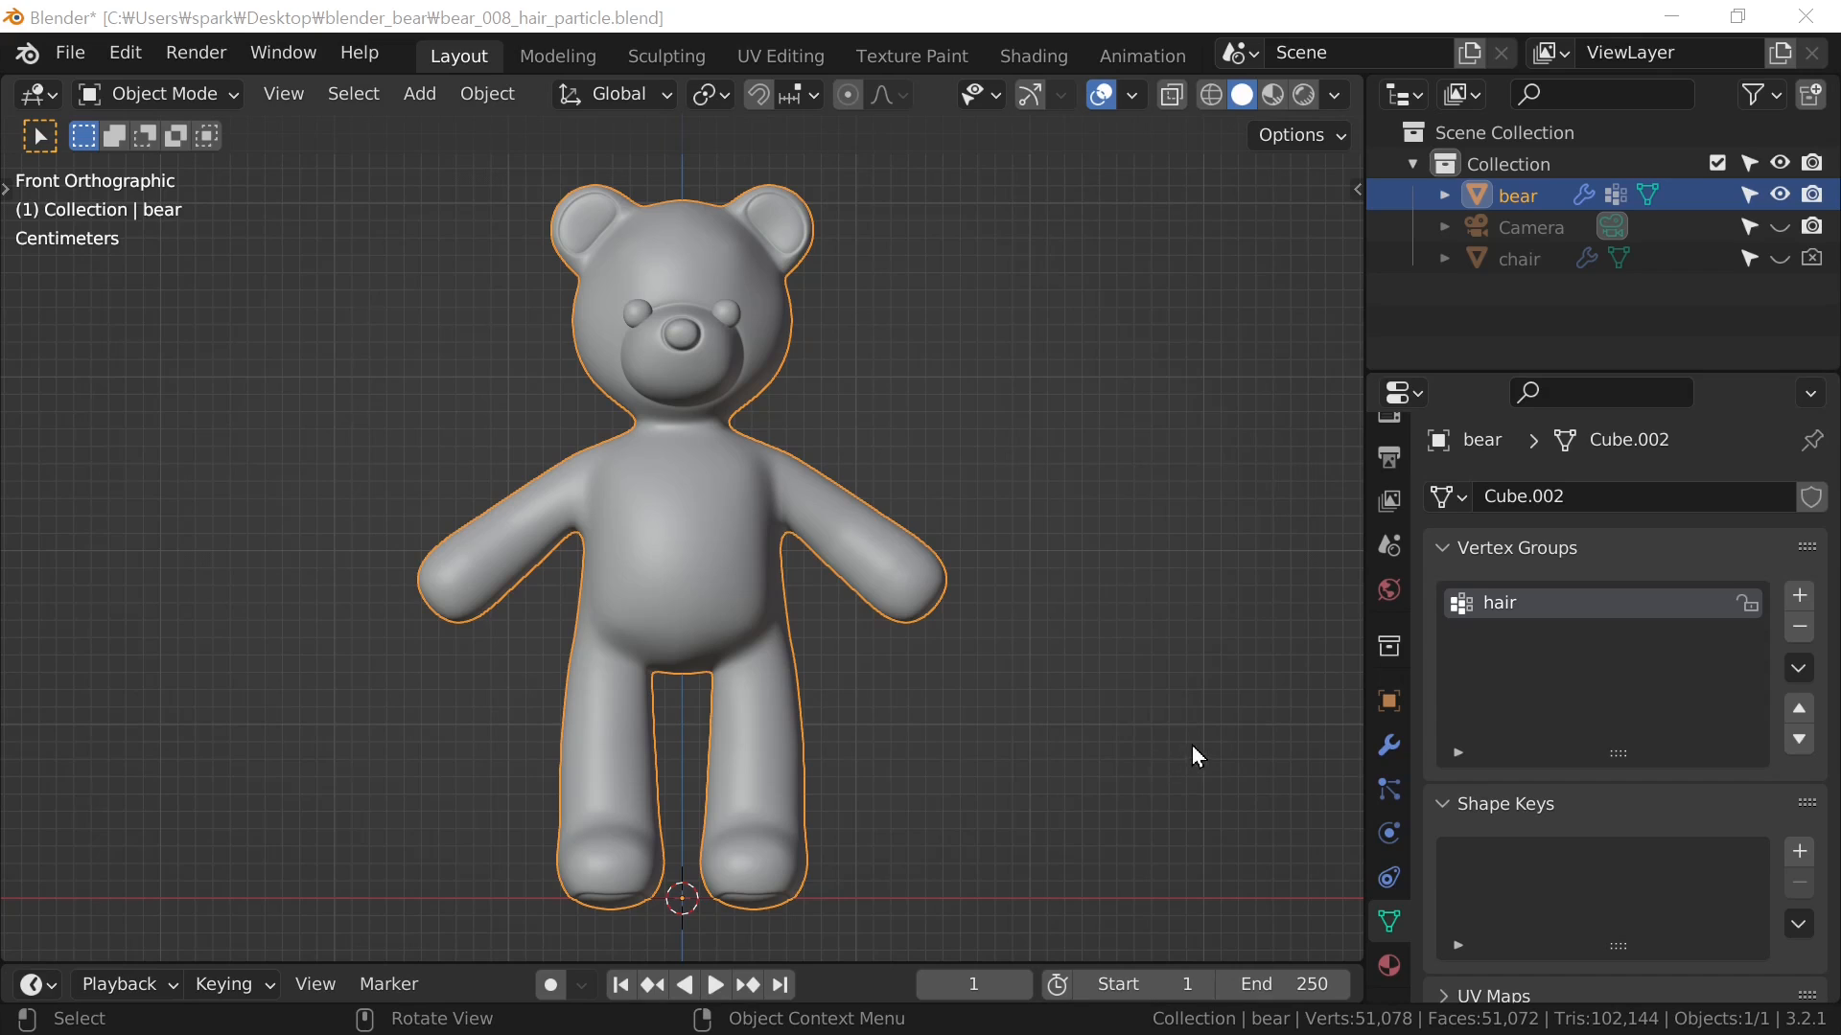
left_click(1382, 790)
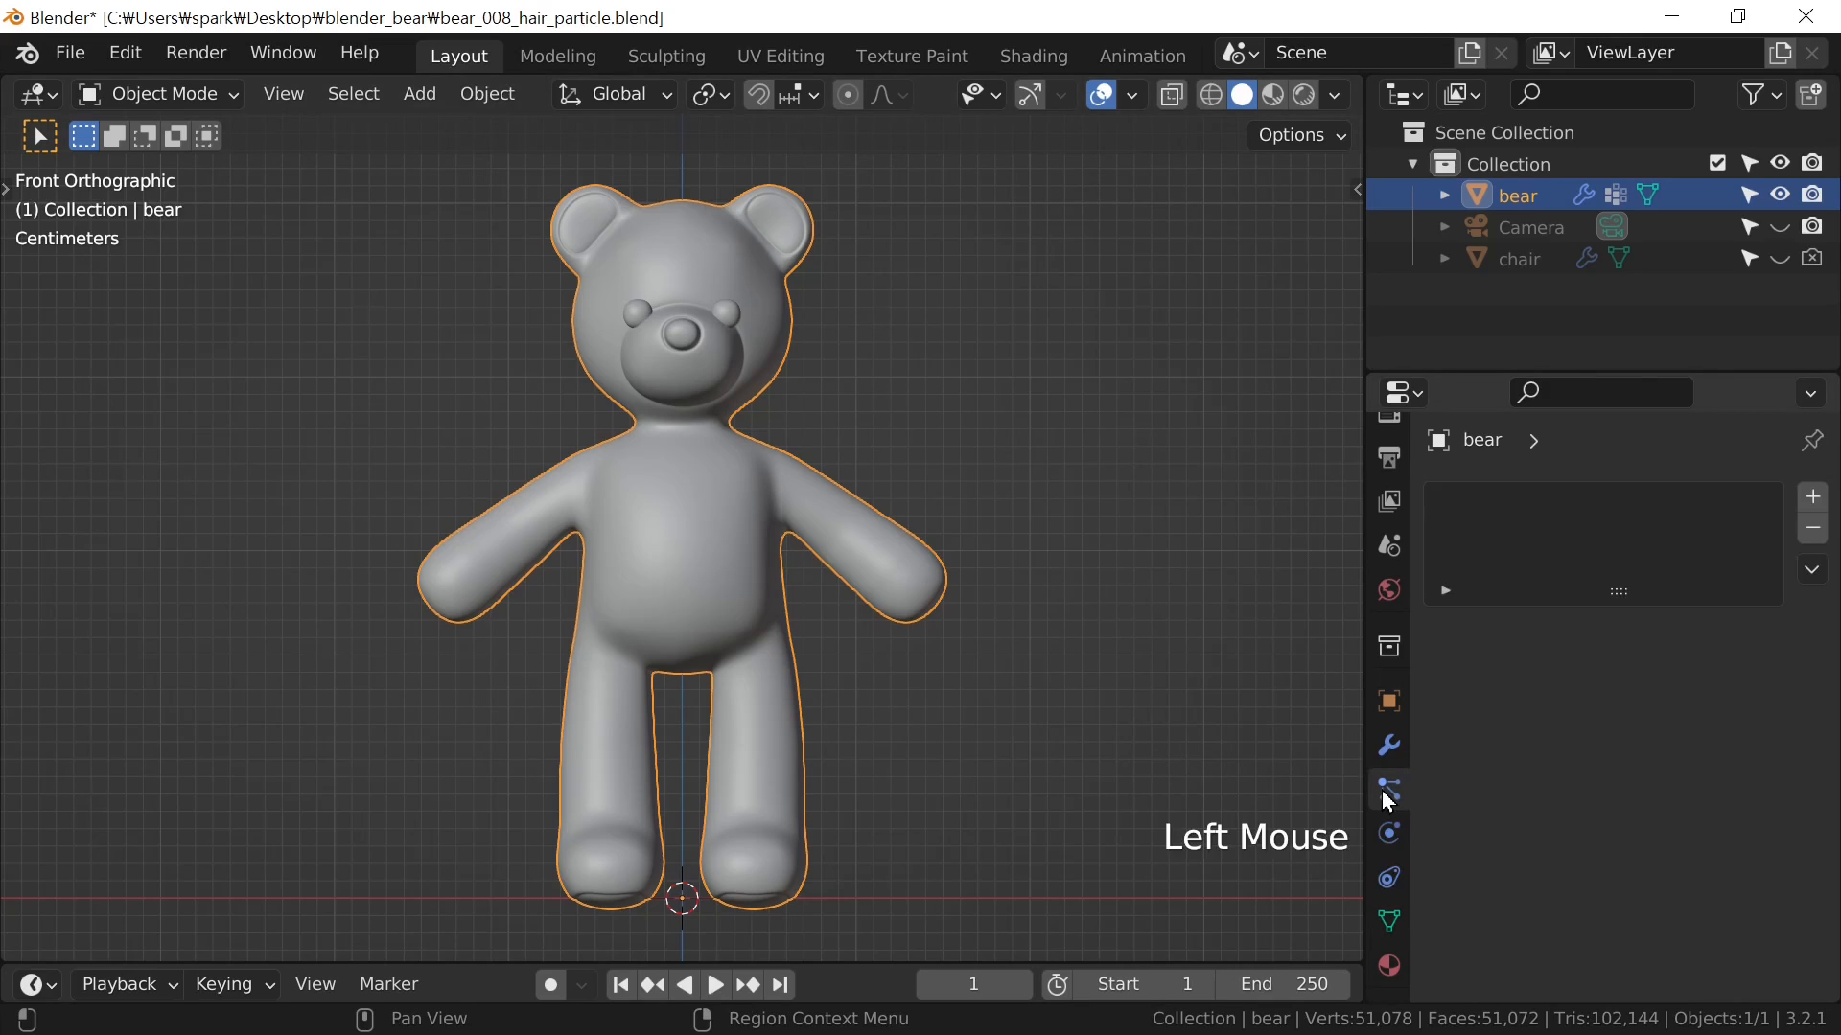
Add a particle system to the bear and set its type to Hair
left_click(1810, 506)
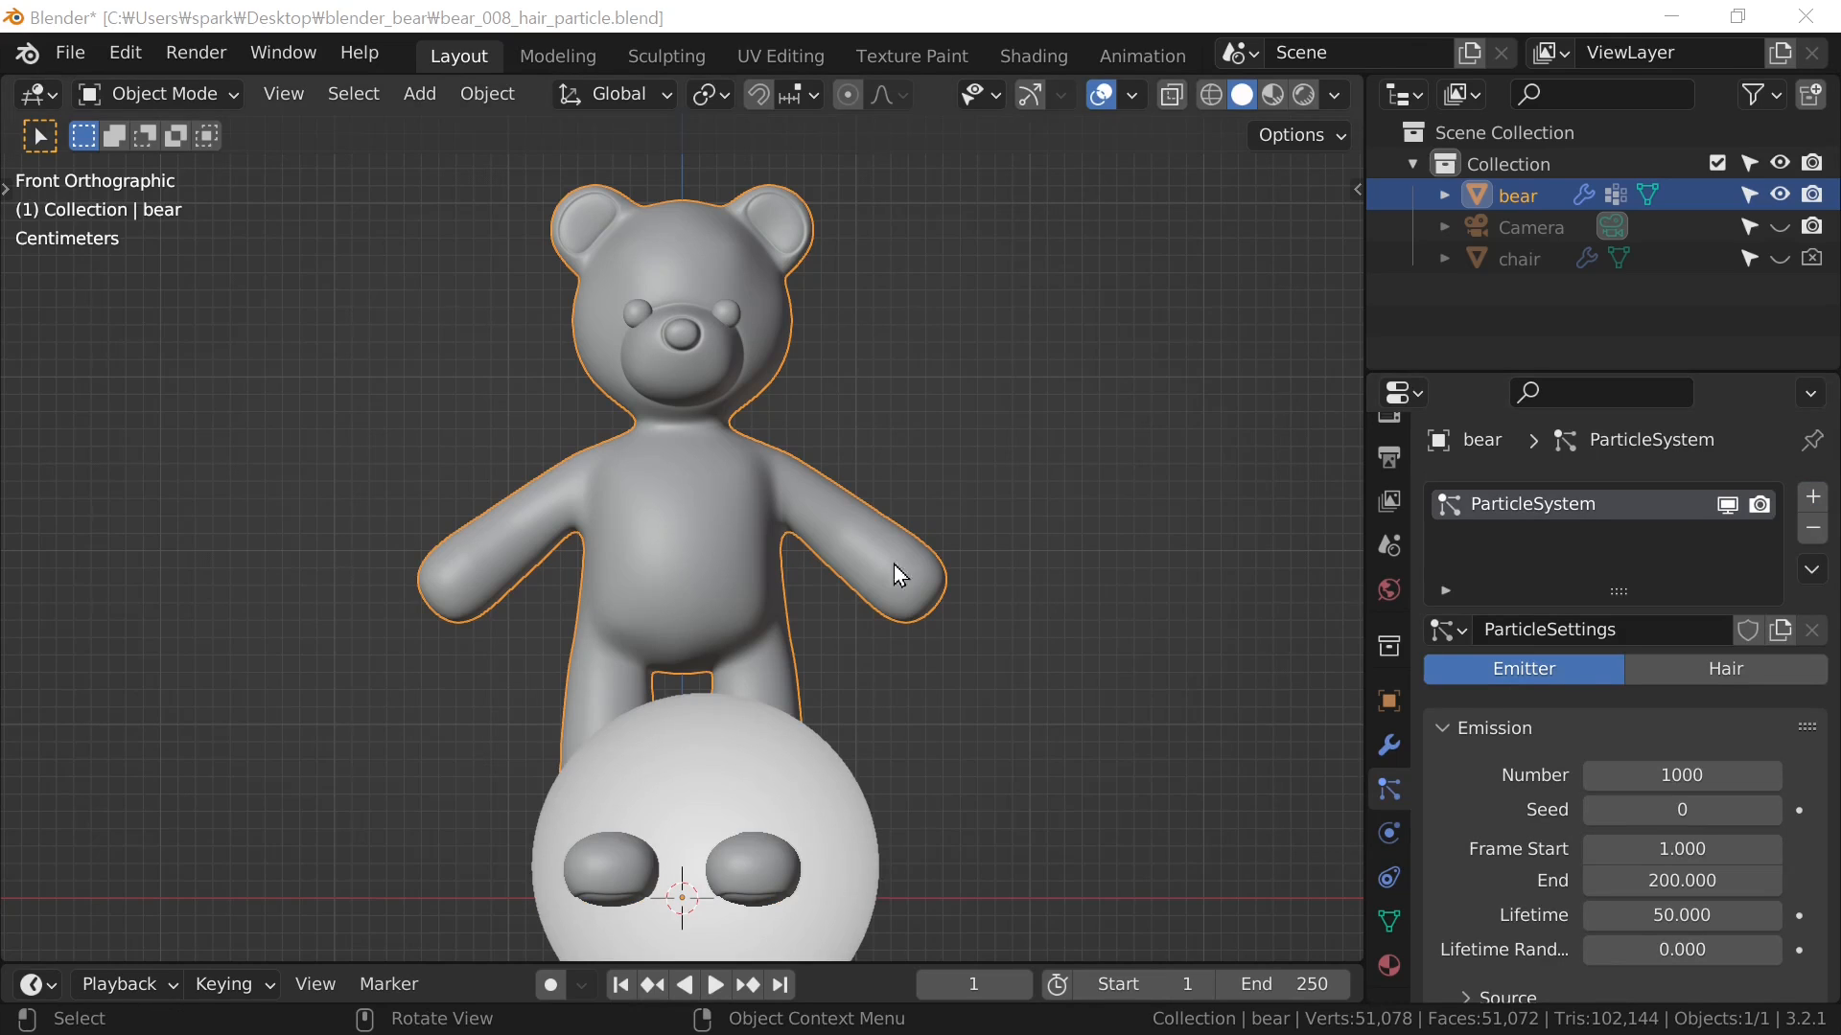
left_click(1758, 682)
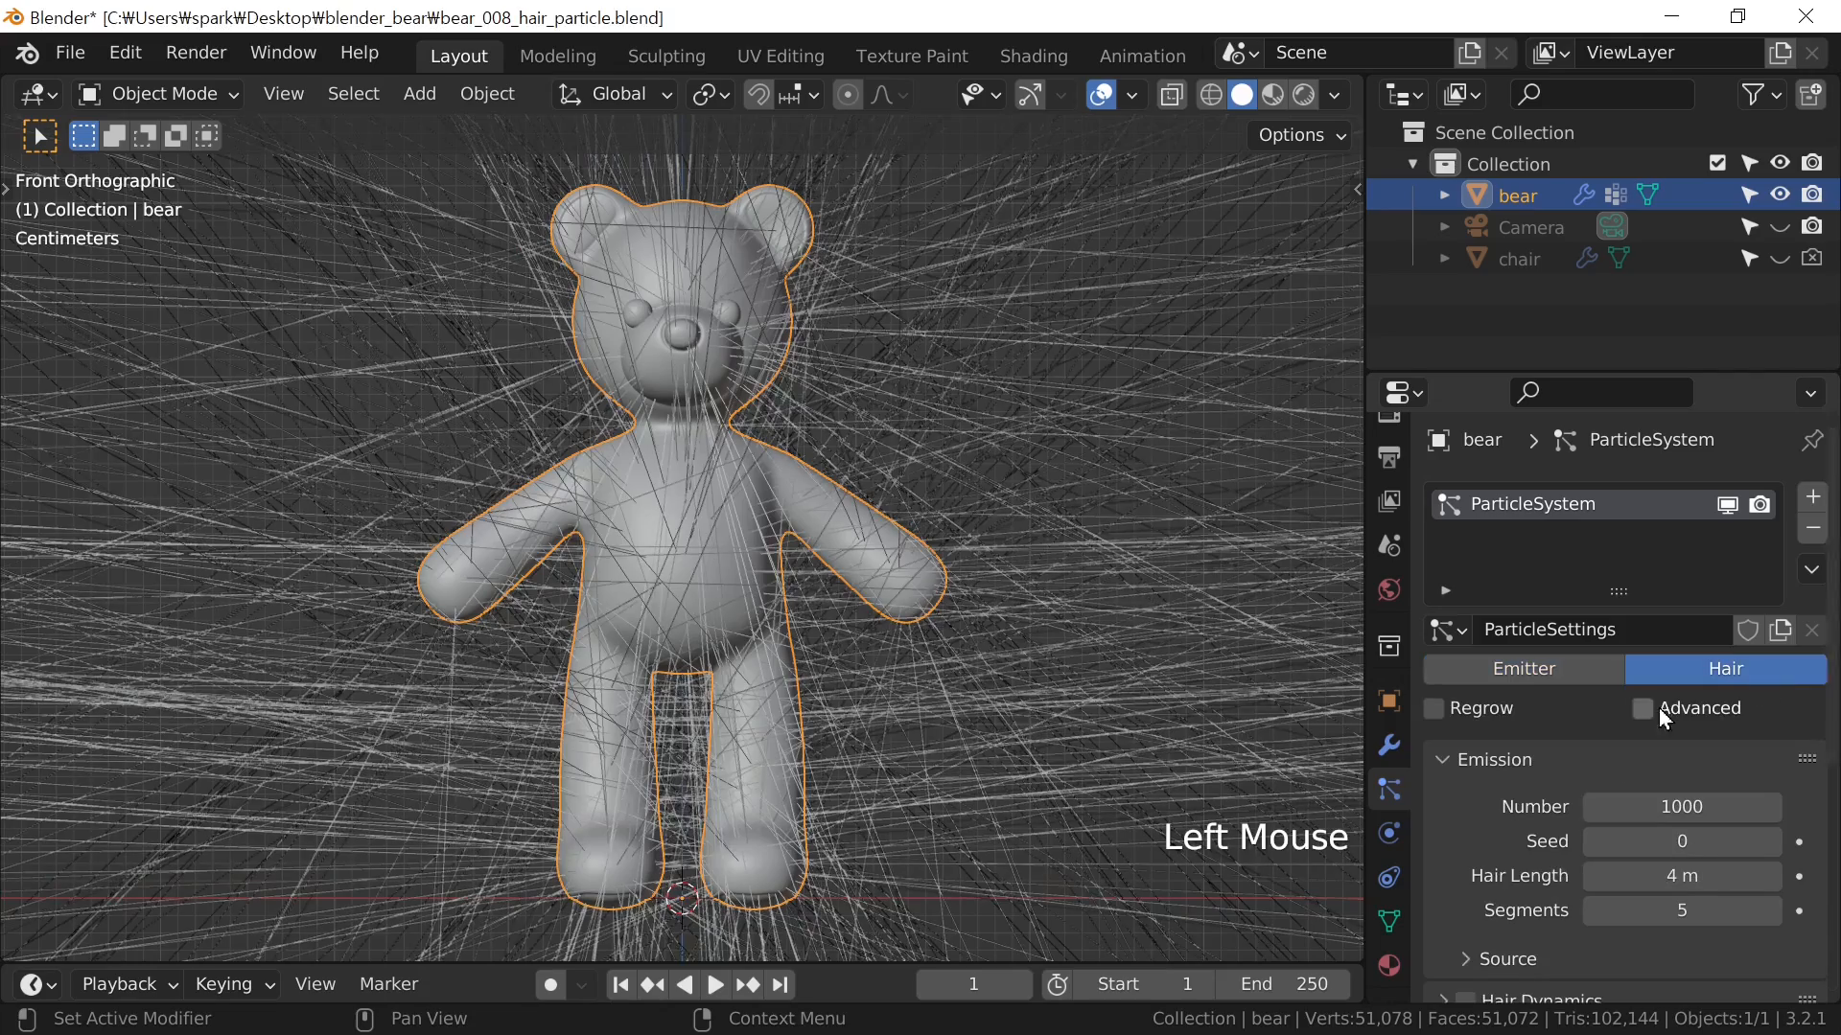
scroll(714, 753, "down", 4)
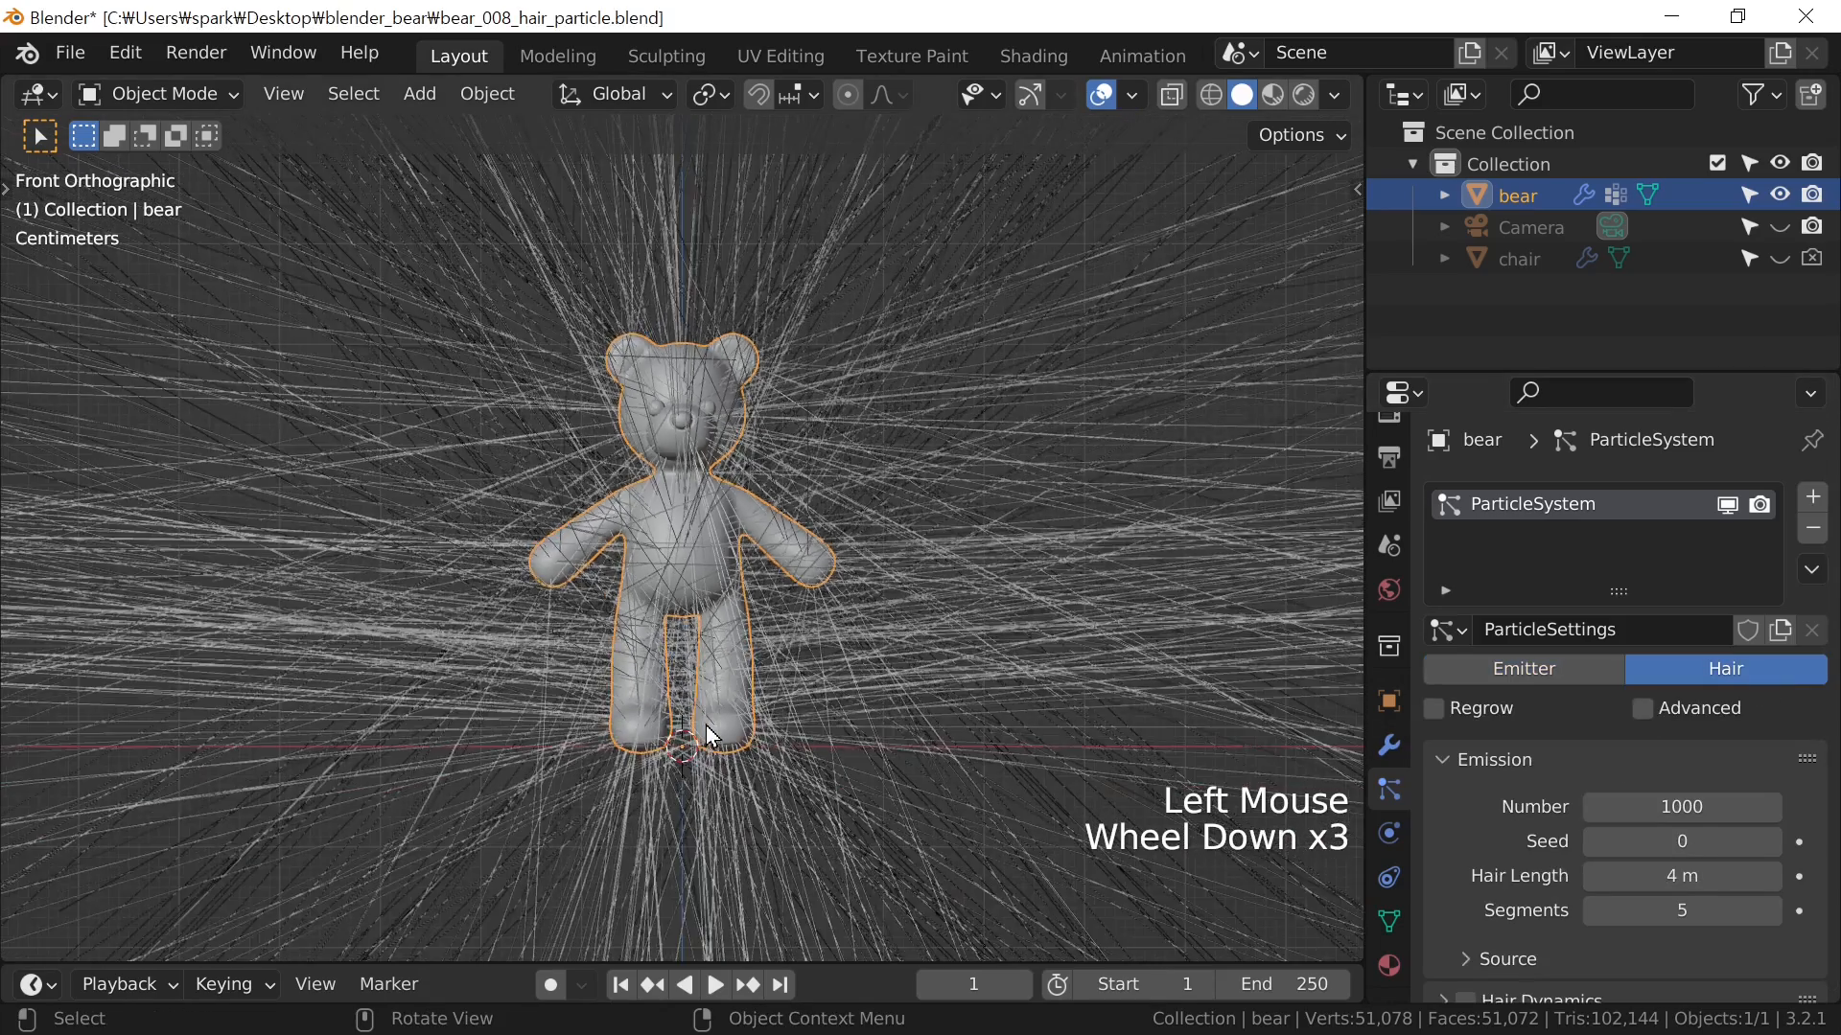
scroll(678, 534, "up", 3)
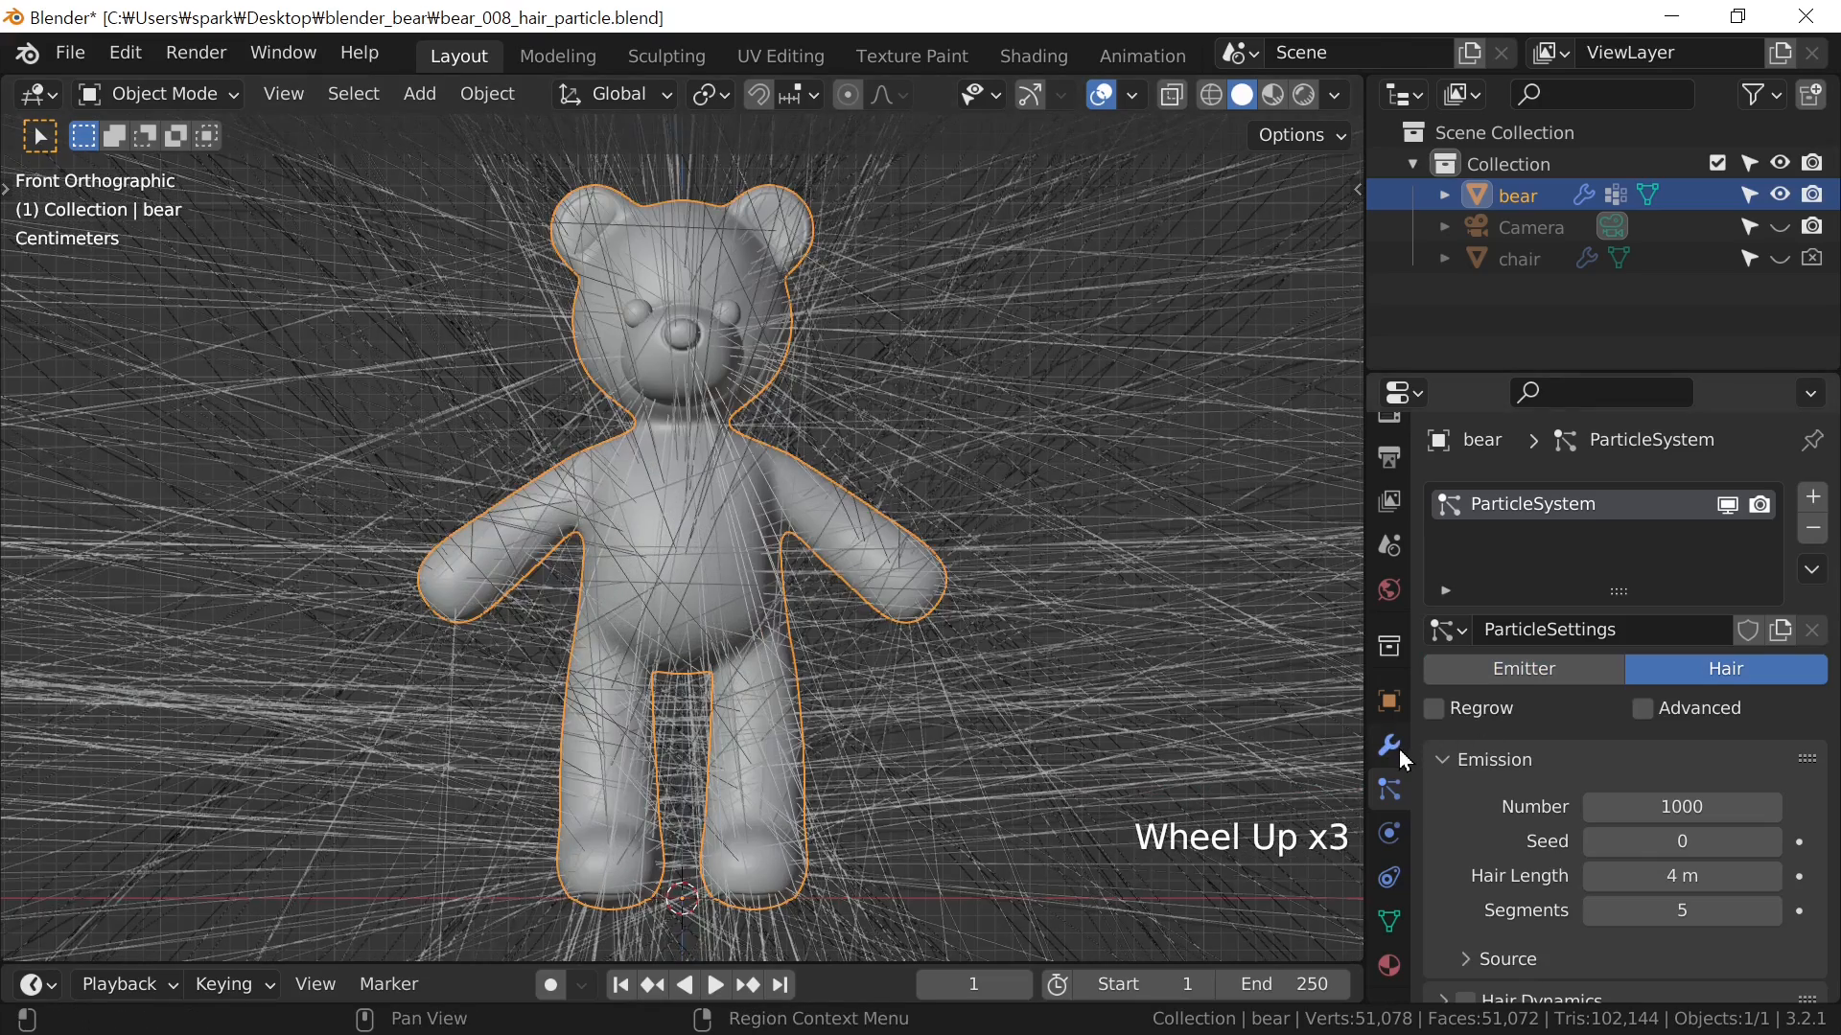
Compare the bear with the Subdivision modifier's viewport display off and on, leaving it enabled, and return to the particle settings
left_click(1389, 747)
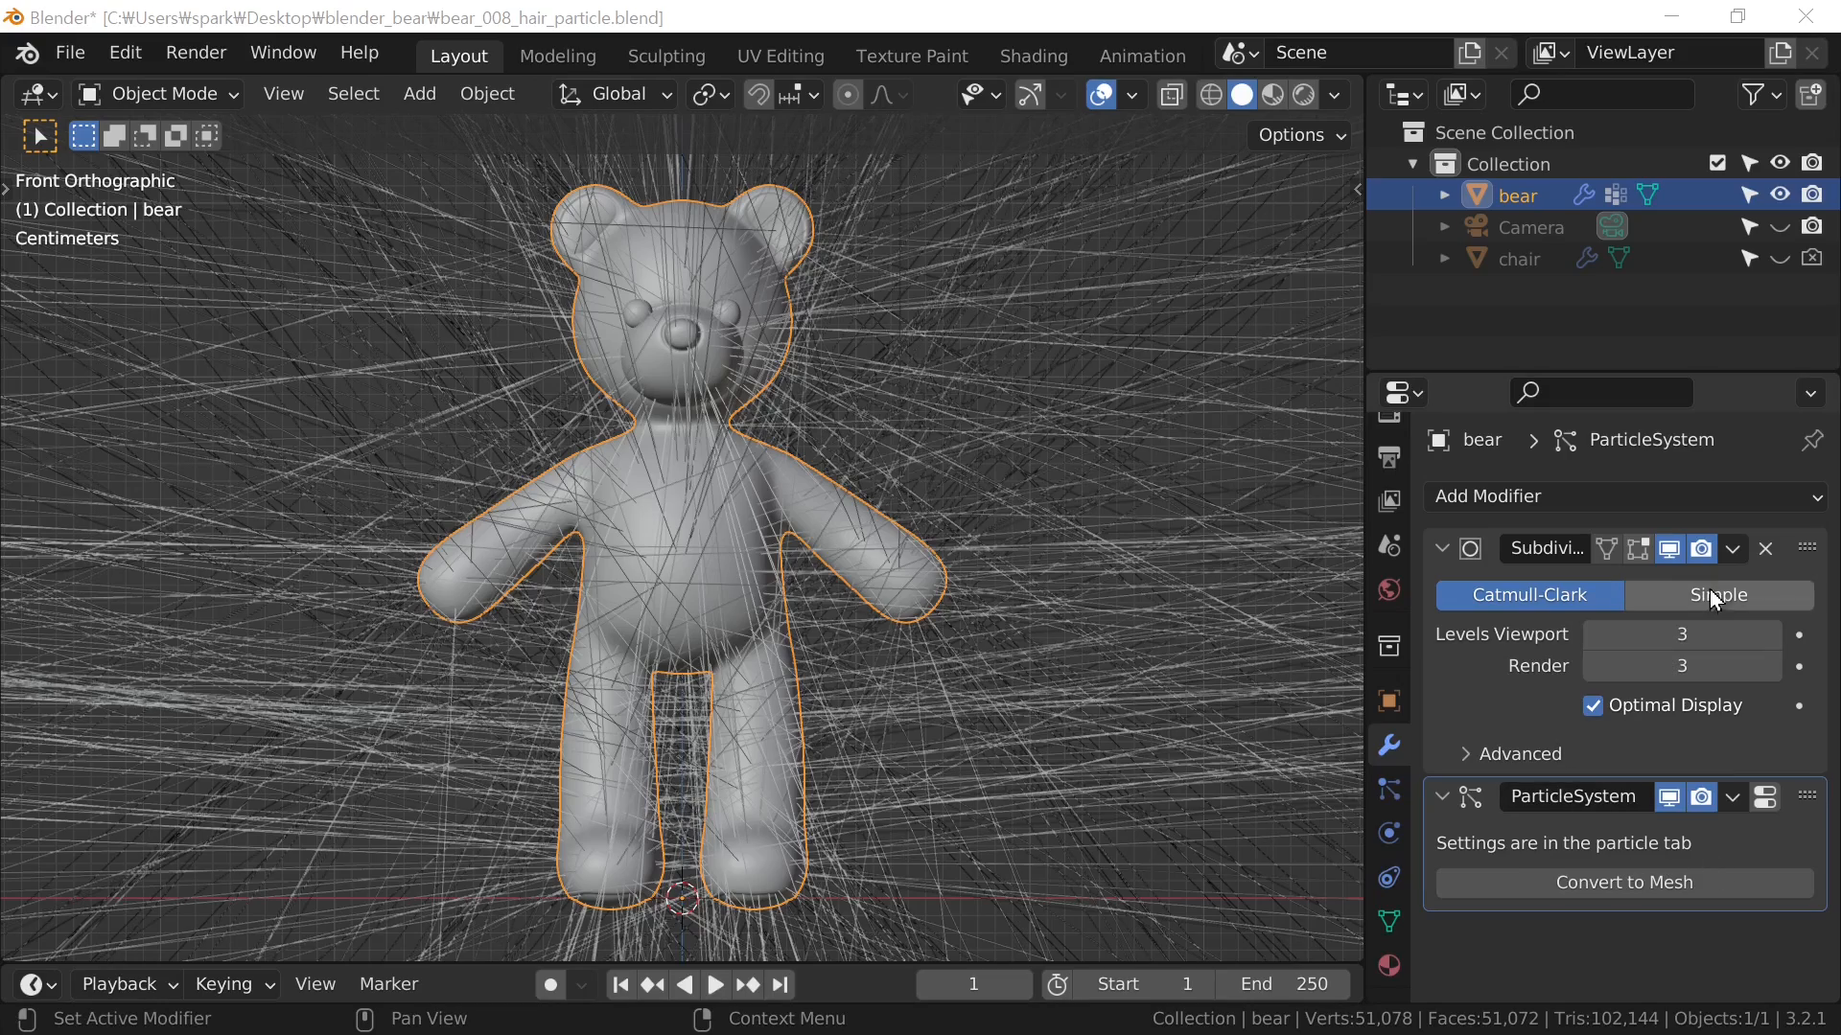
left_click(1670, 549)
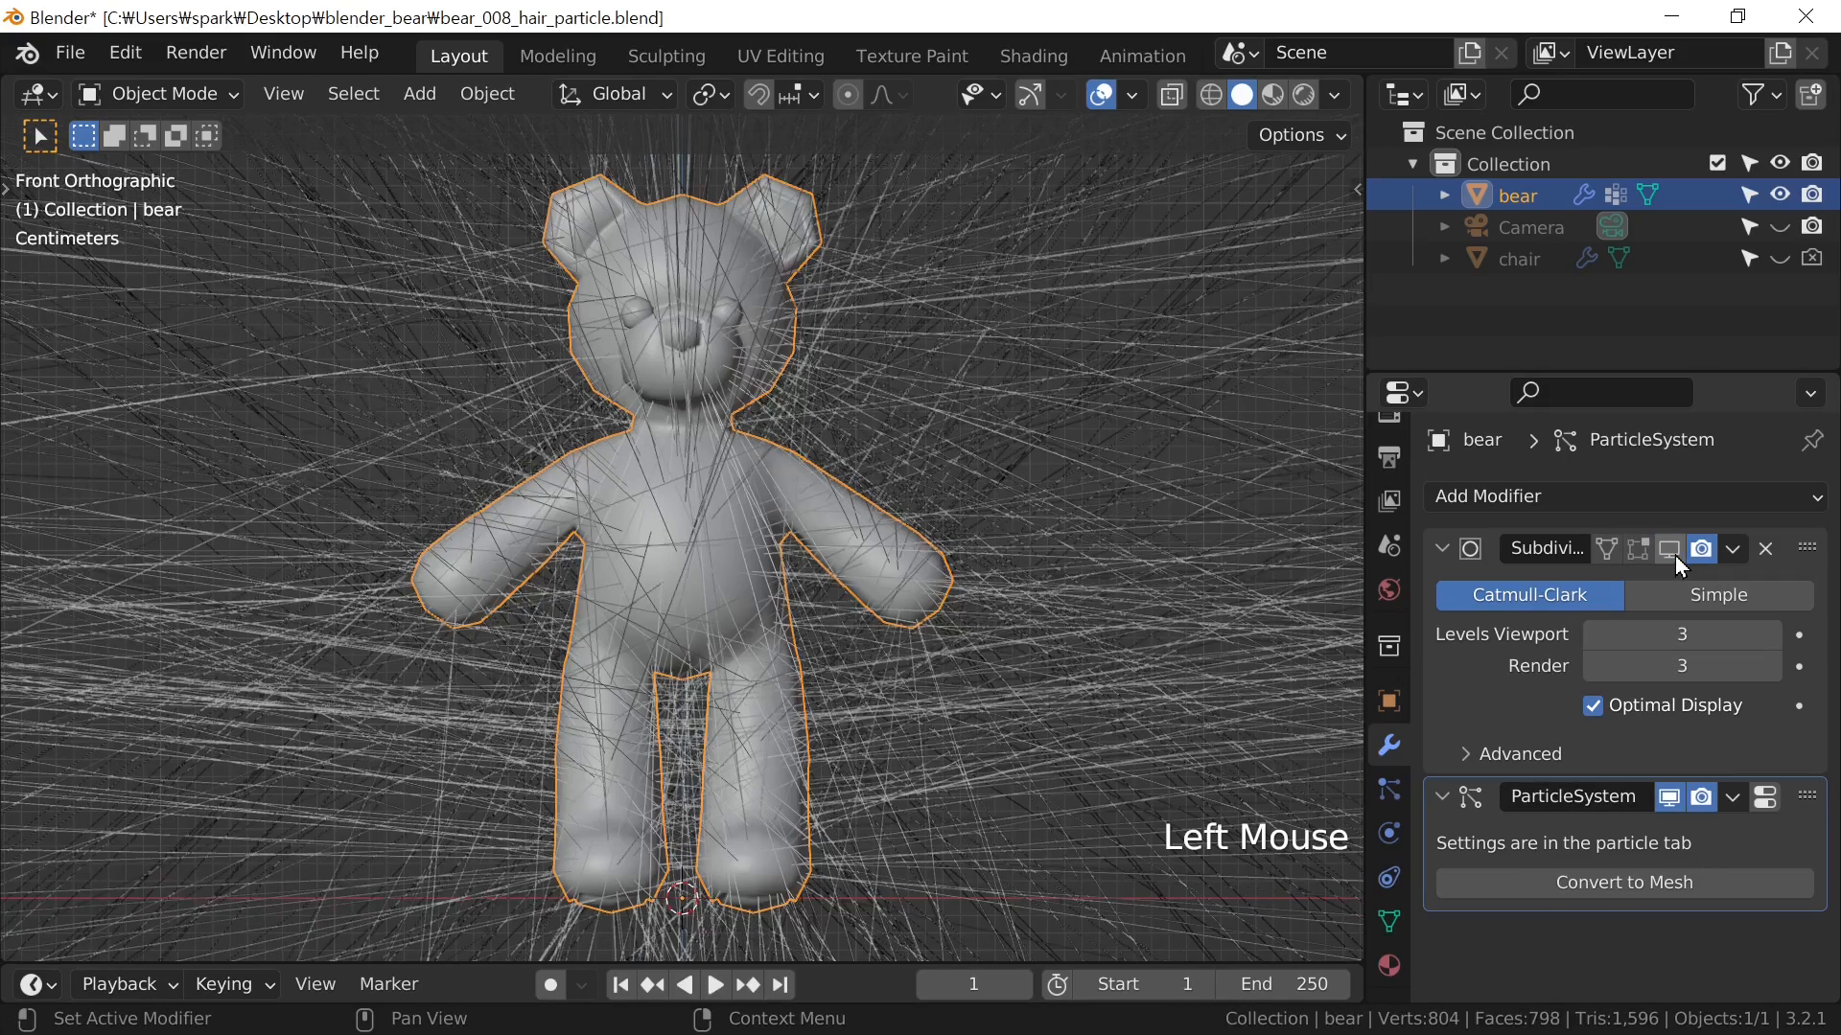
left_click(1676, 555)
left_click(1676, 555)
left_click(1676, 555)
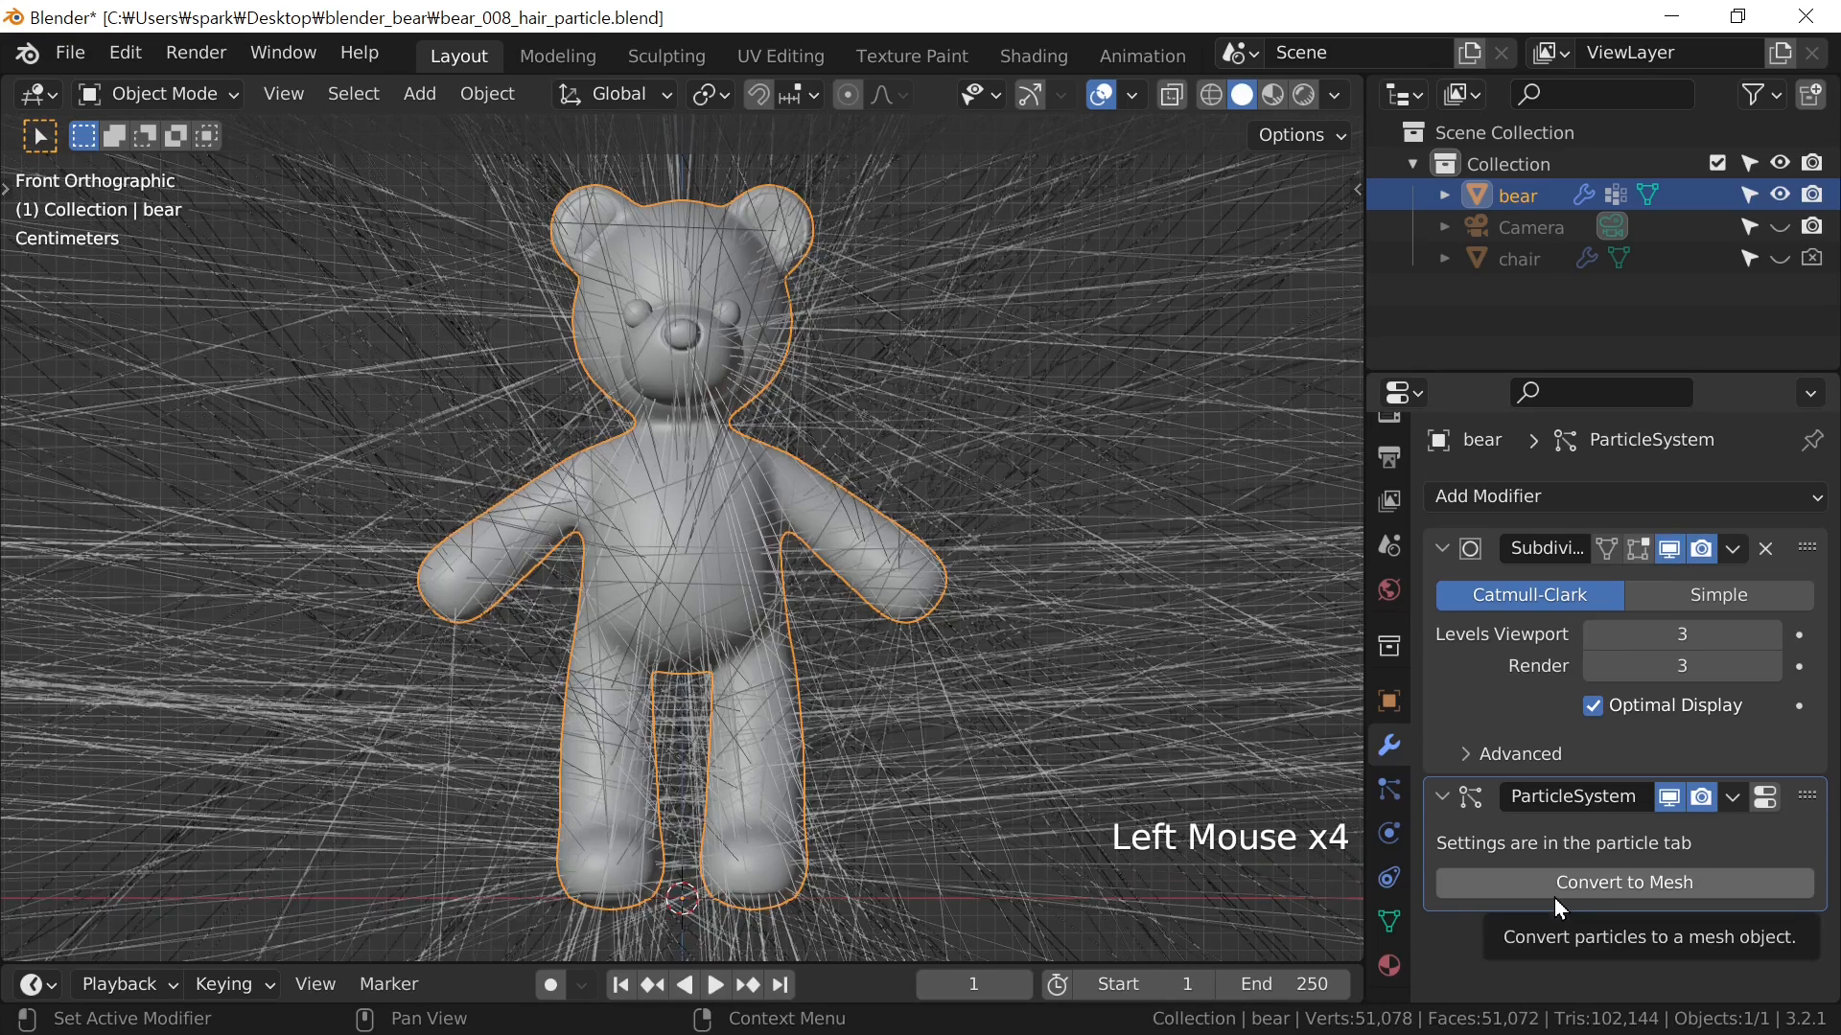
left_click(1388, 791)
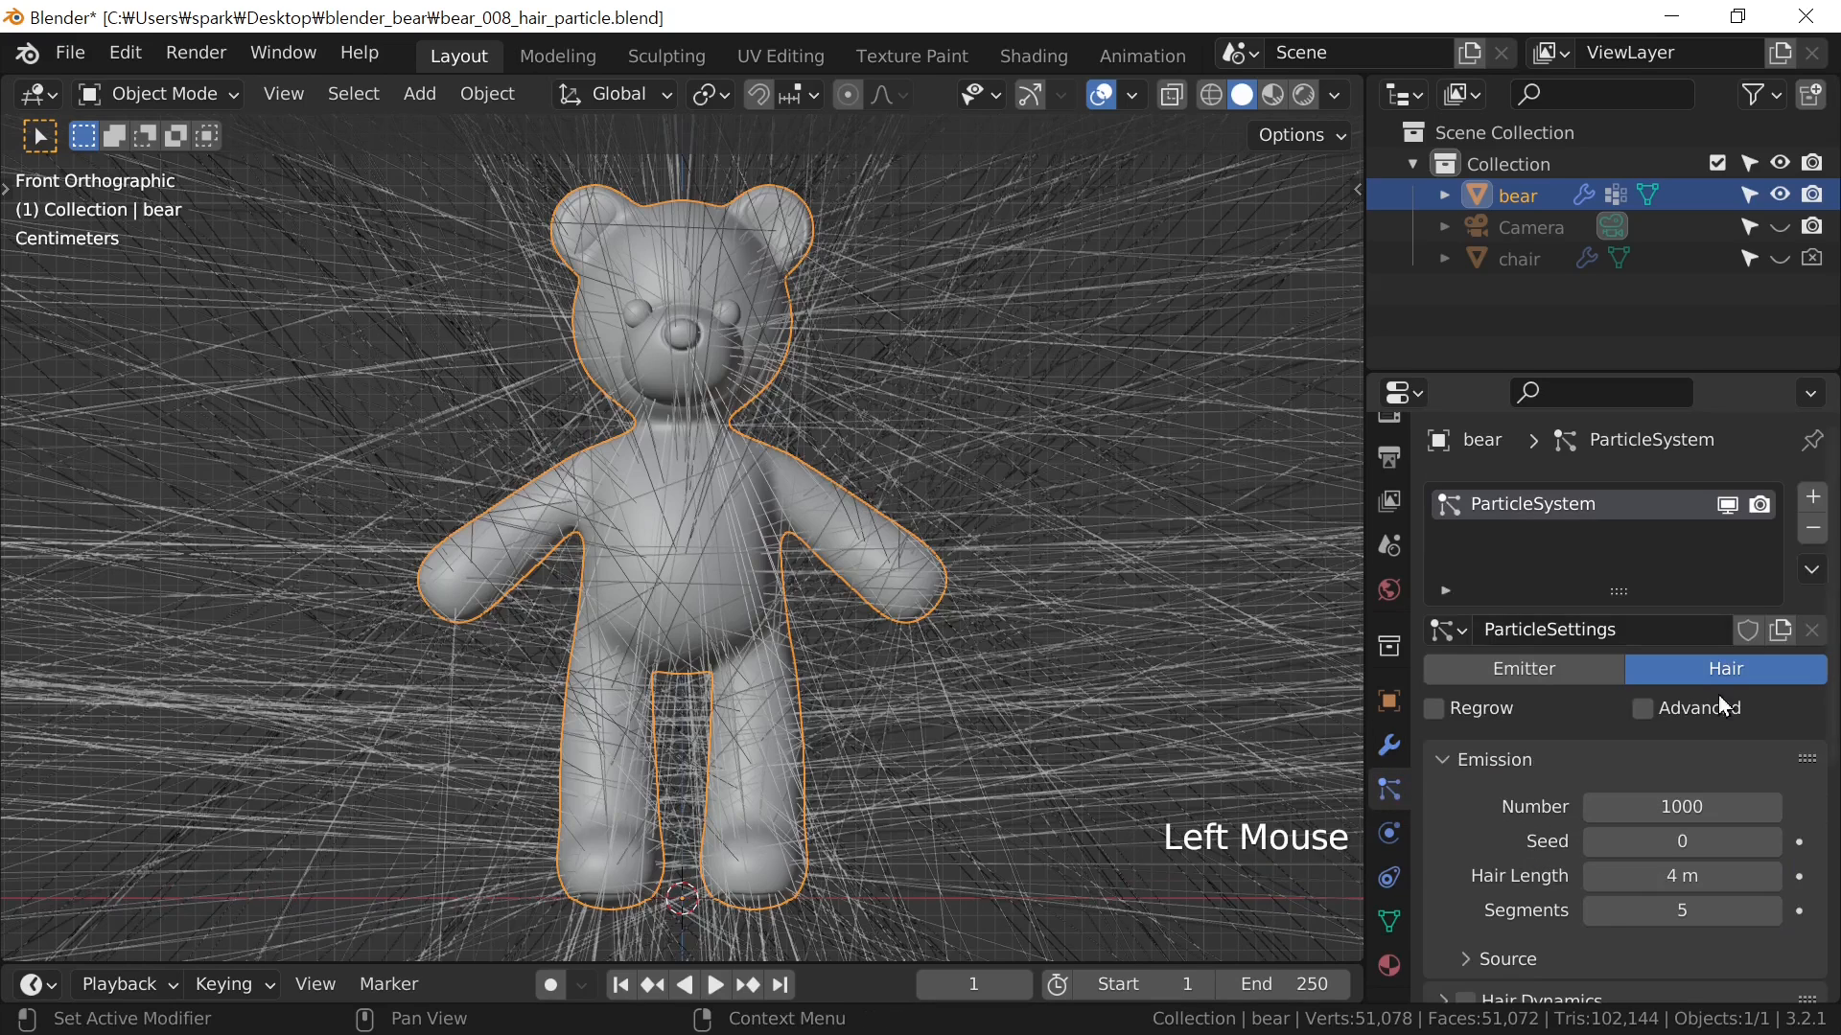
Set the particle hair length to 0.01 m and refine it to 0.015 m
middle_click_drag(1716, 910, 1745, 767)
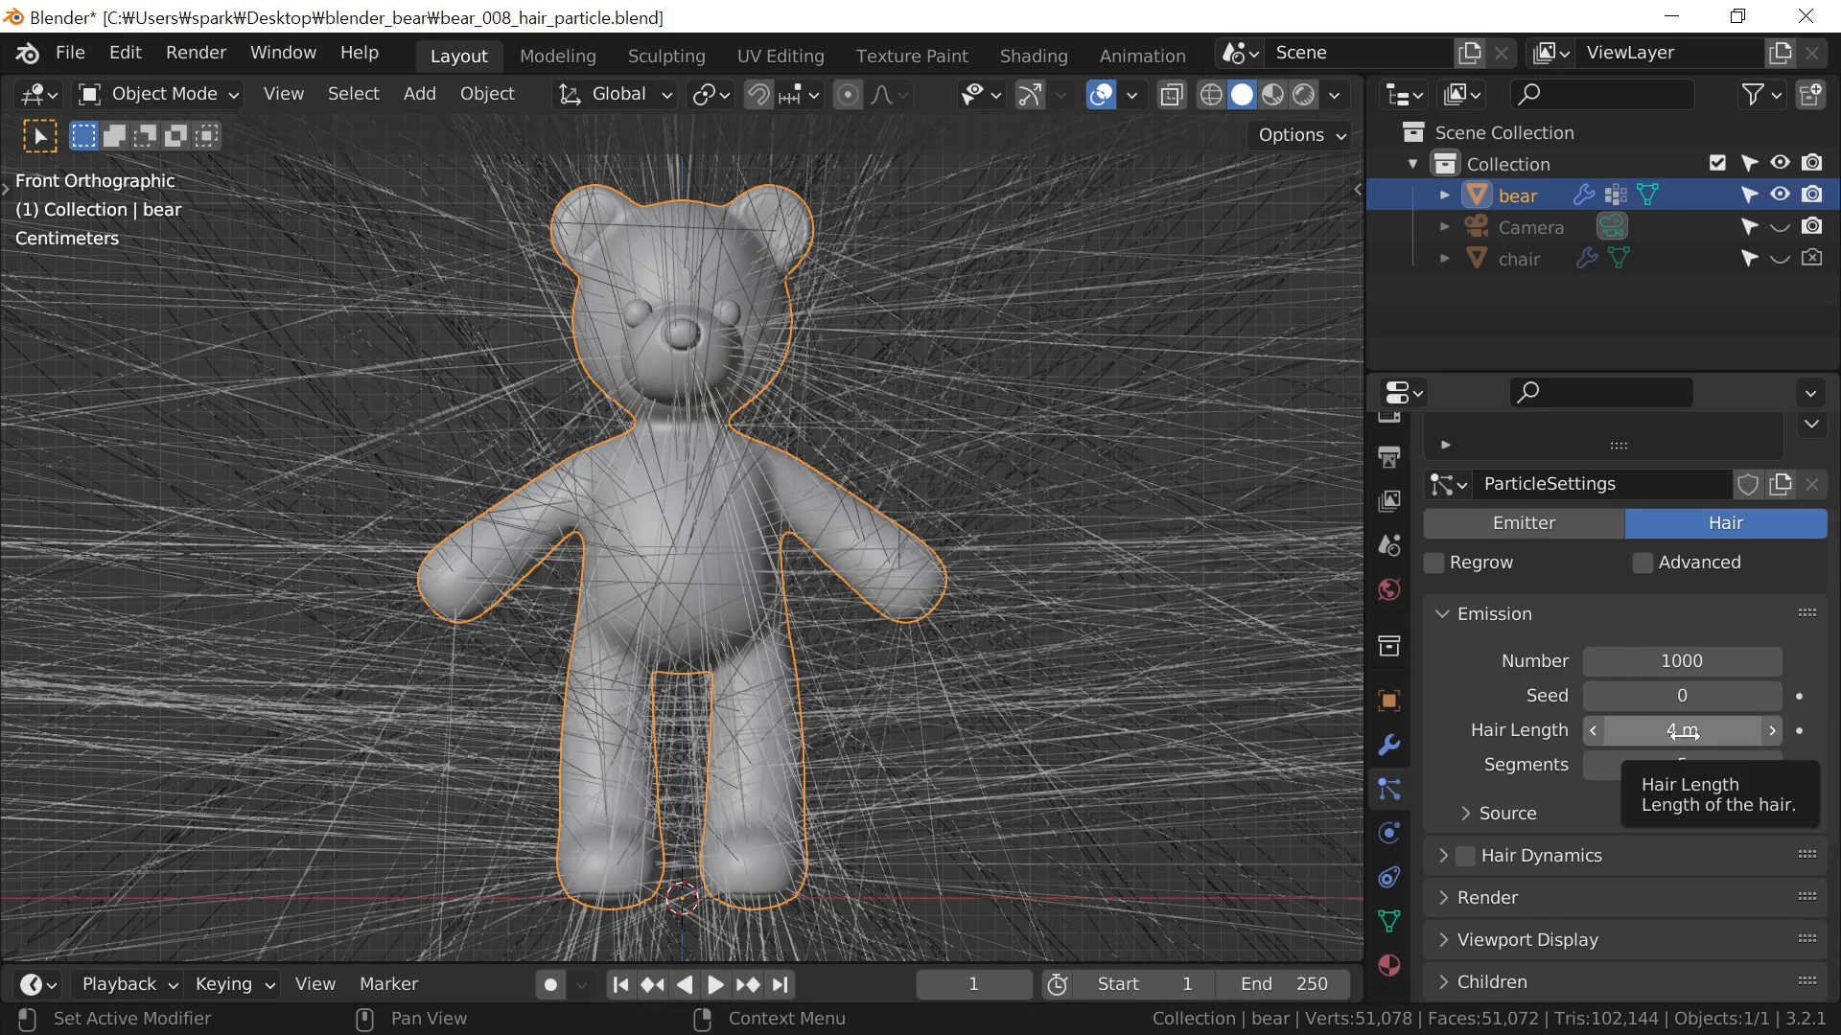
left_click(1740, 731)
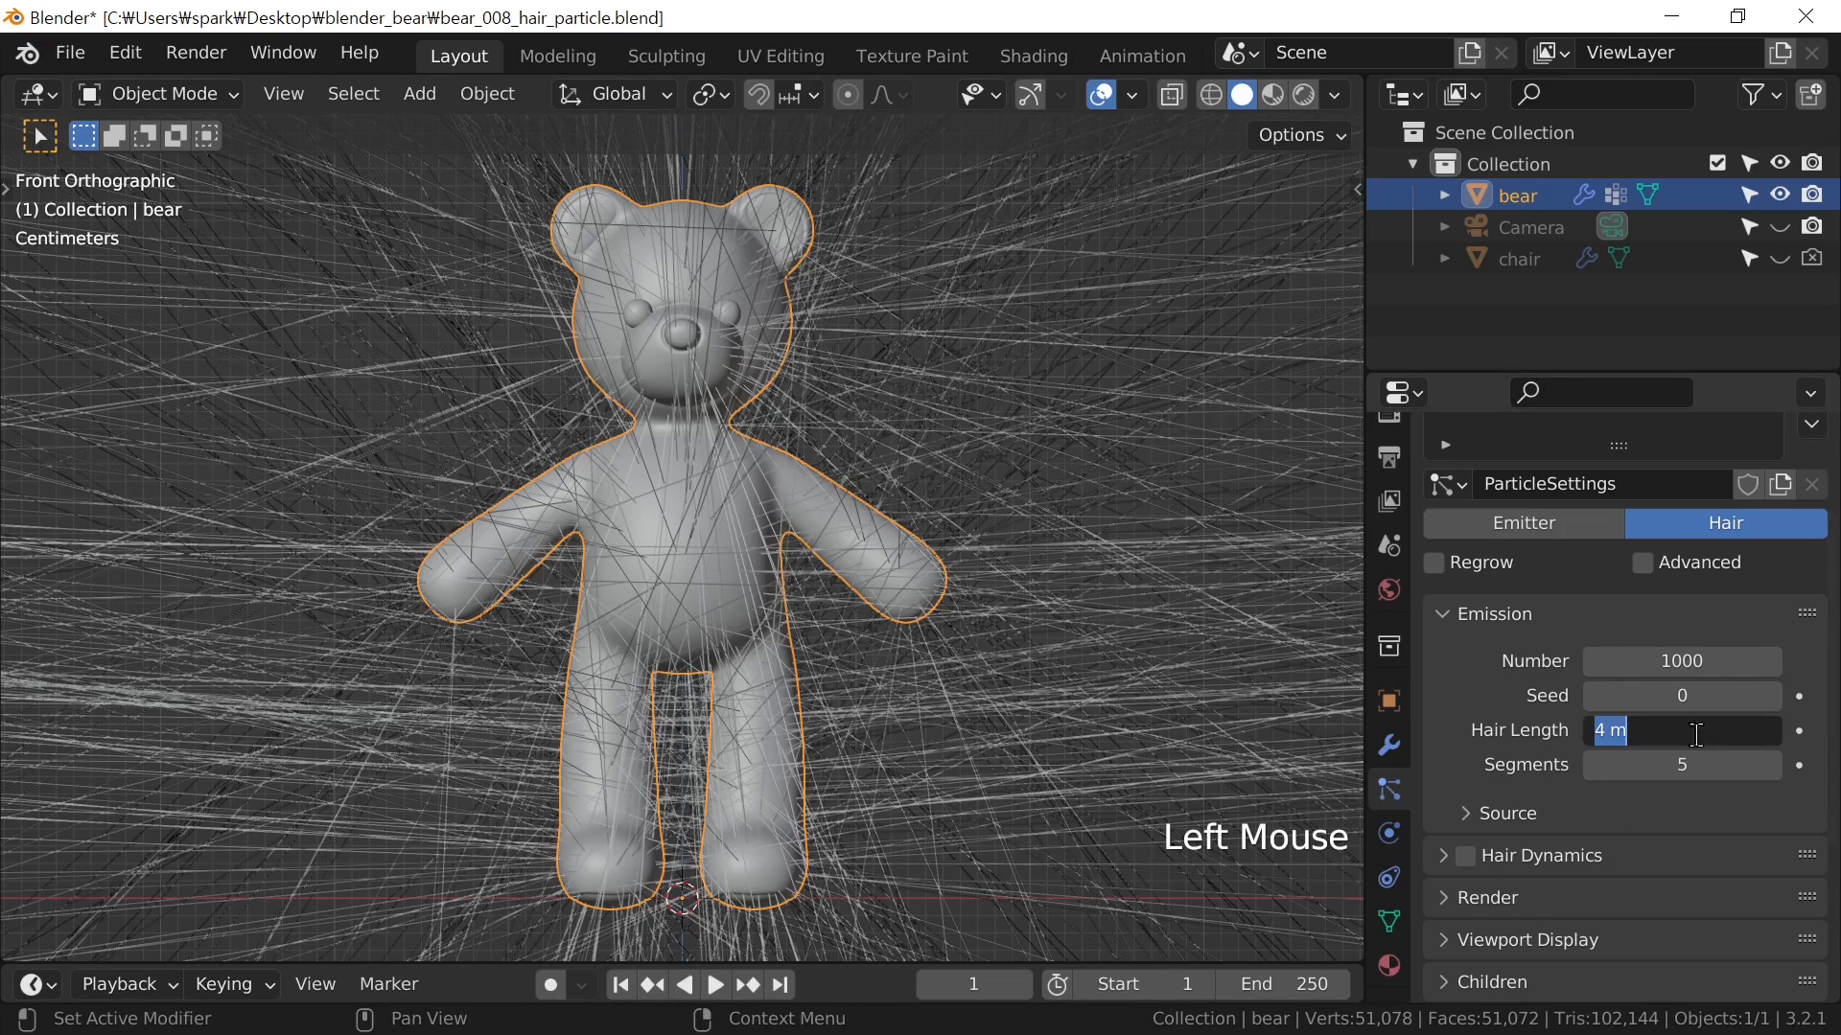
type("0.0")
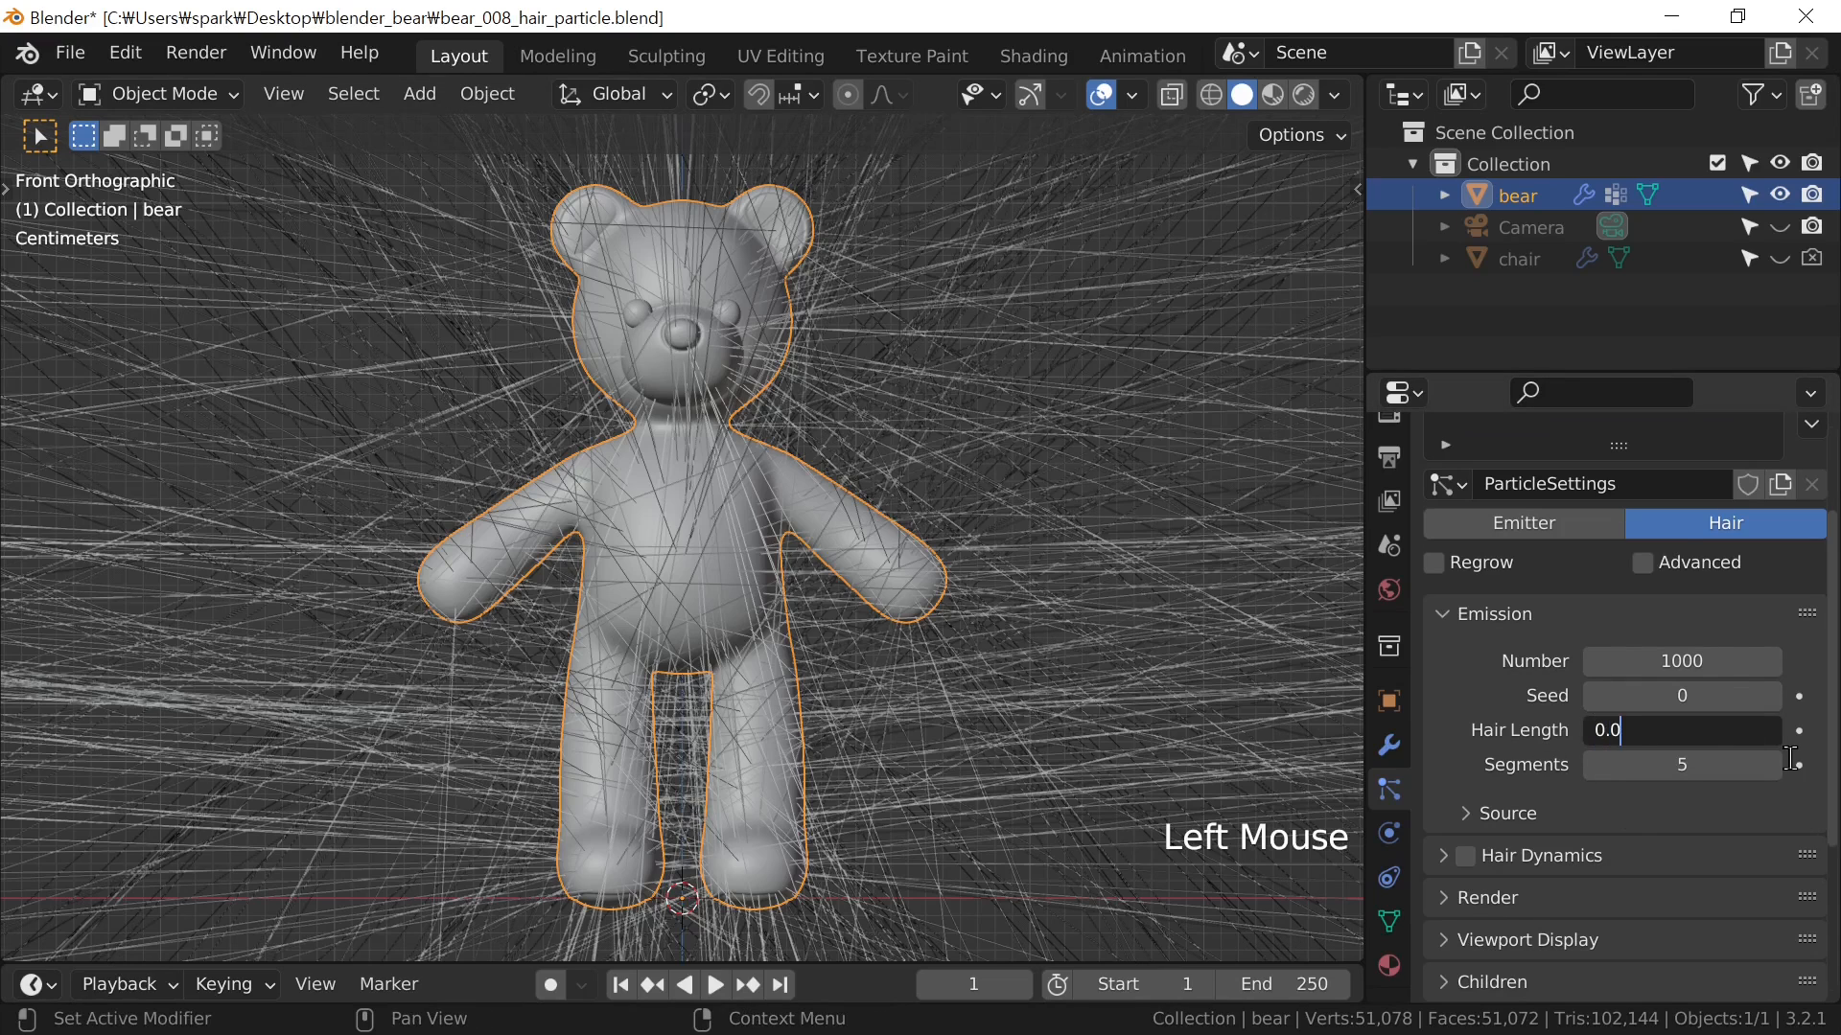
type("1")
key("Return")
left_click(1756, 731)
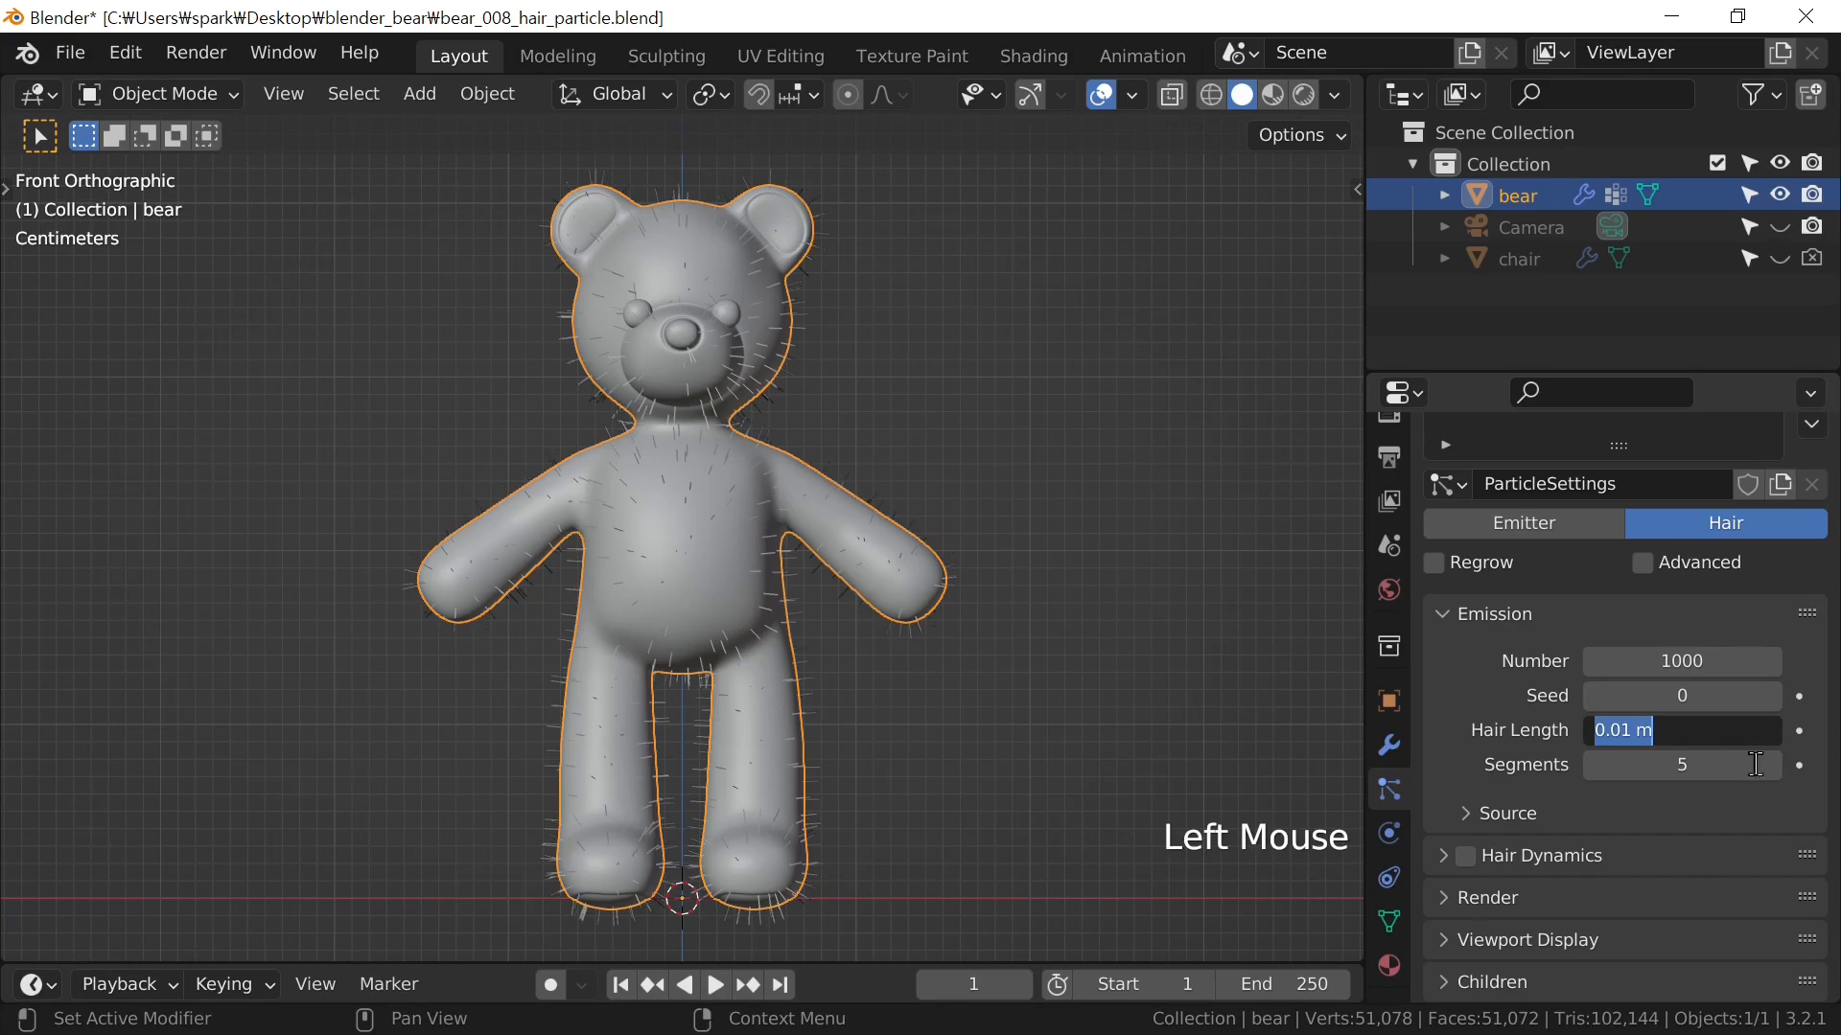
type("0.015")
key("Return")
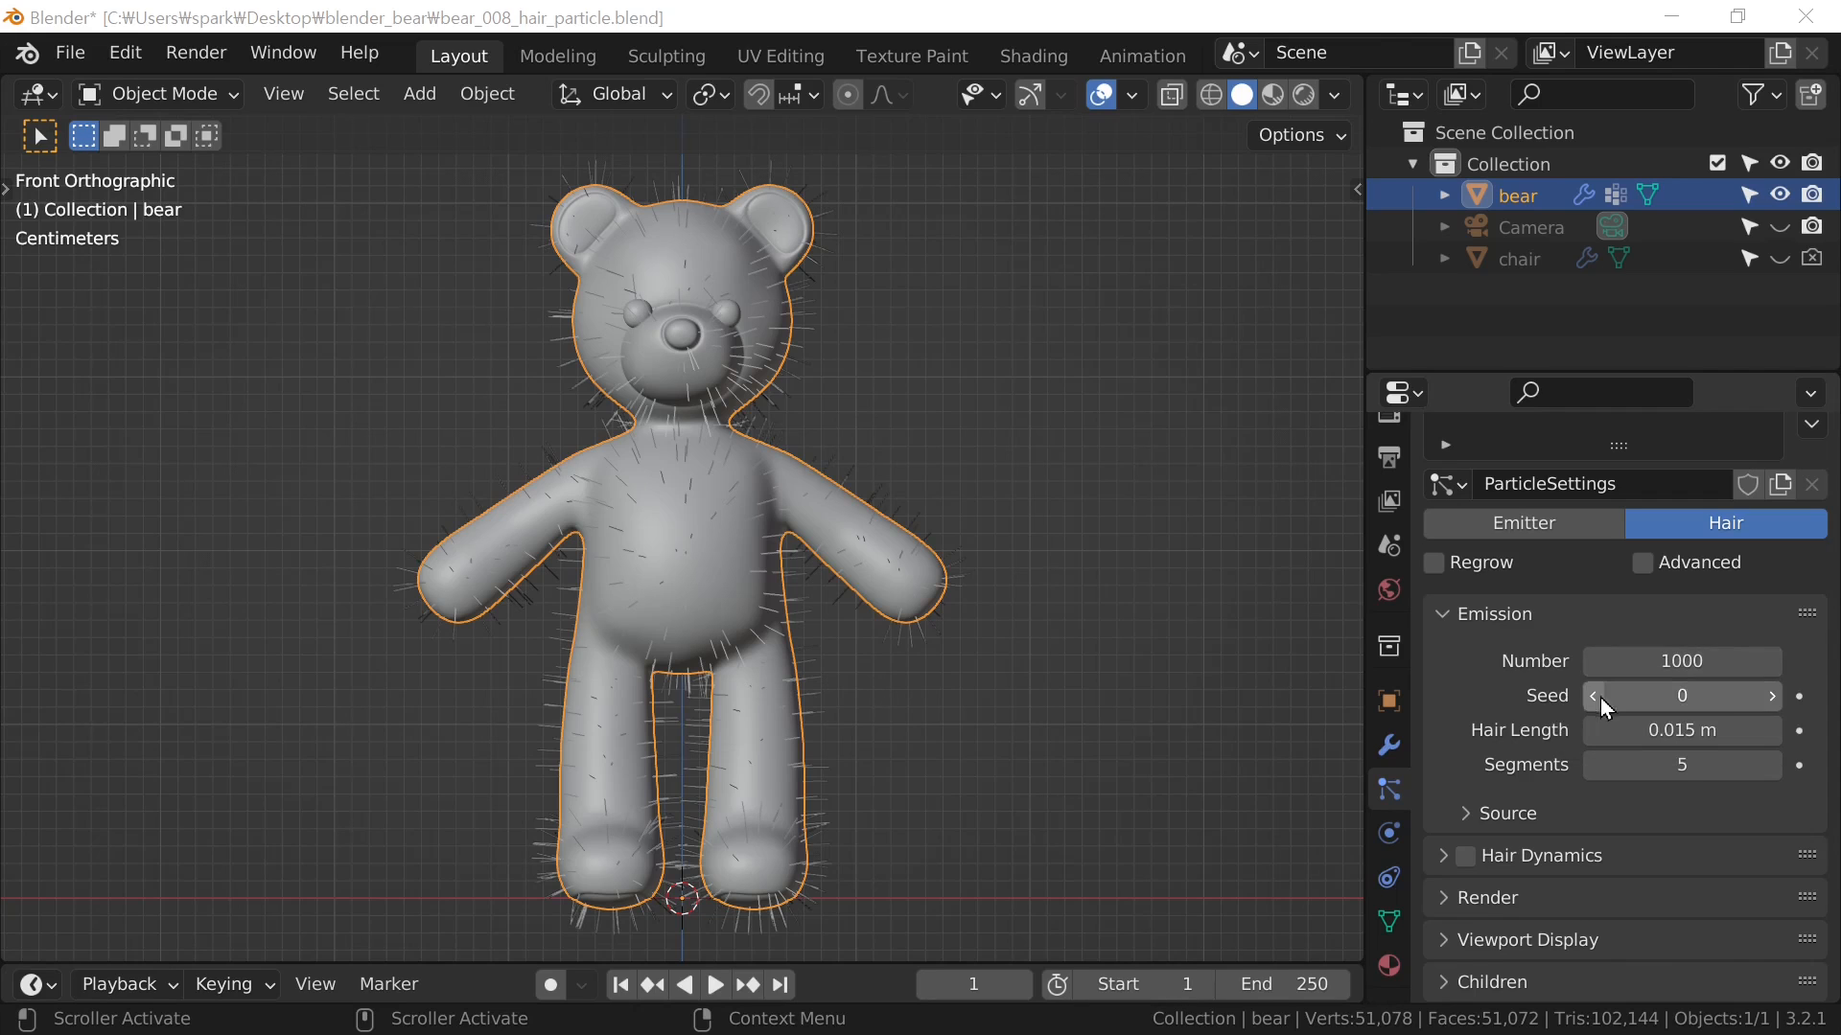
Set the number of emitted hairs to 5000
mouse_move(1682, 662)
left_mouse_down()
mouse_move(1804, 661)
mouse_move(1592, 661)
mouse_move(1683, 661)
left_mouse_up()
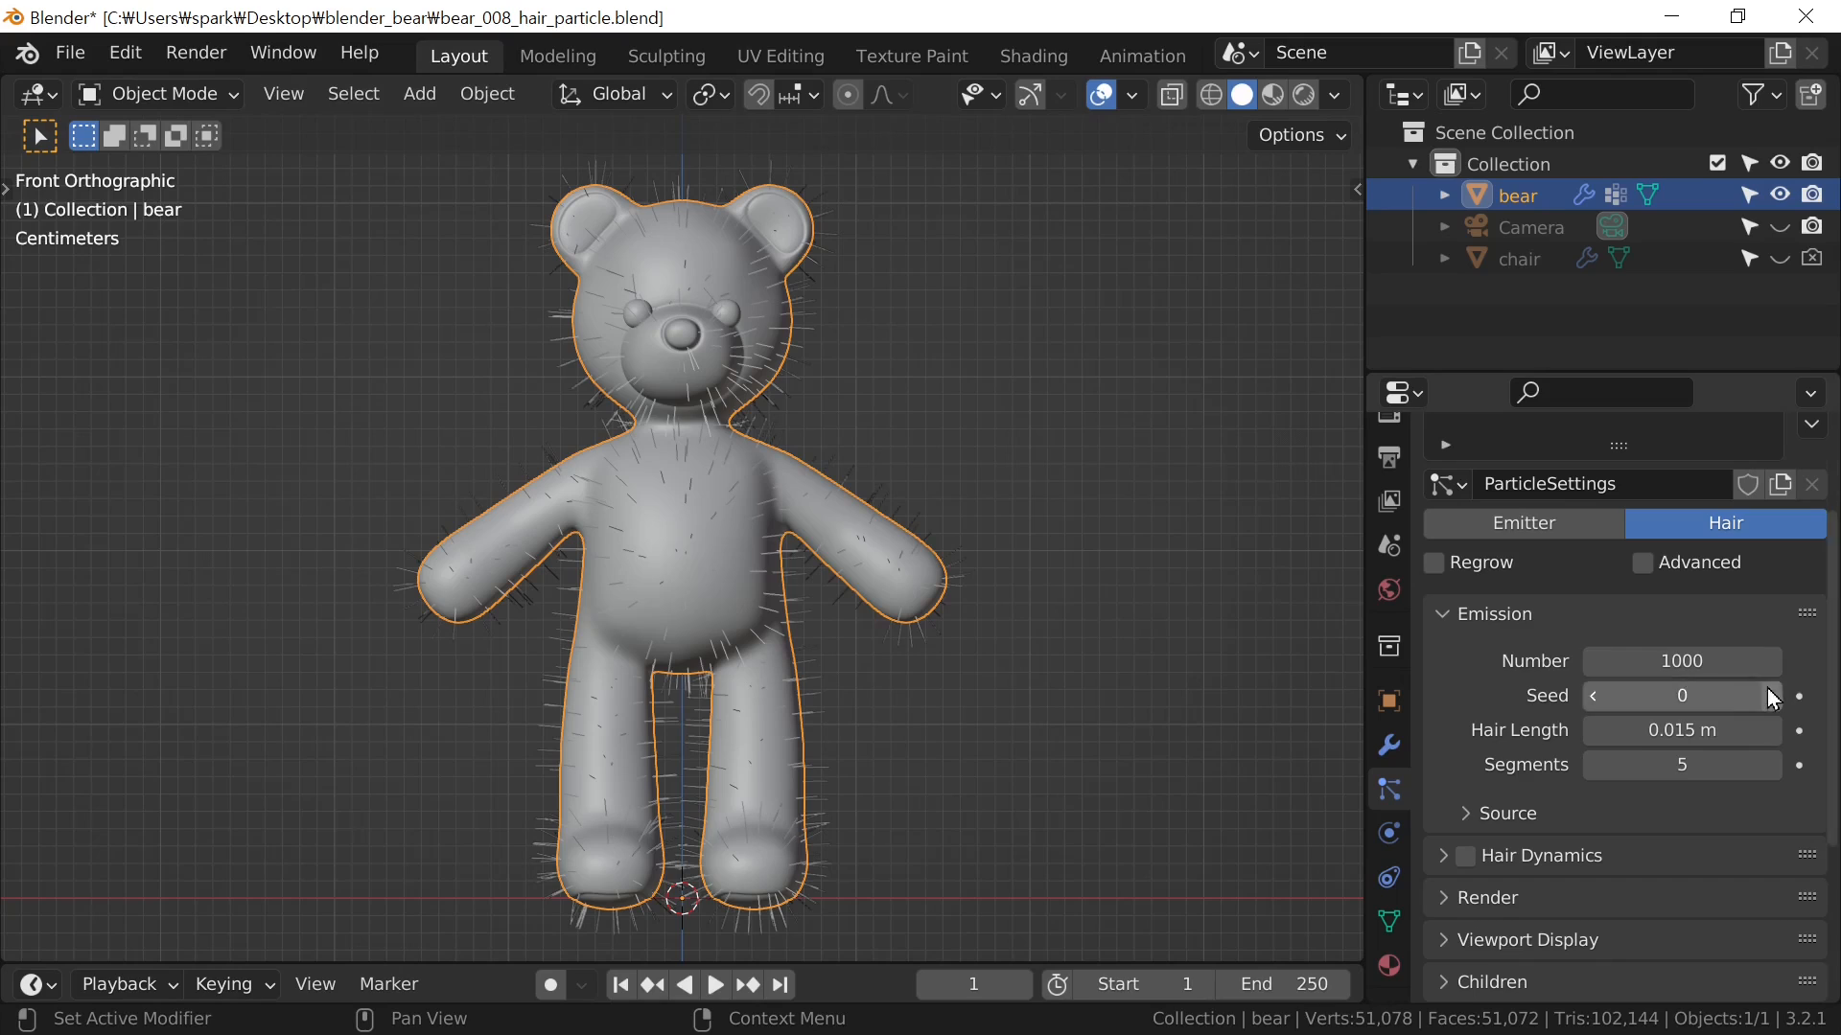
left_click(1668, 661)
type("5000")
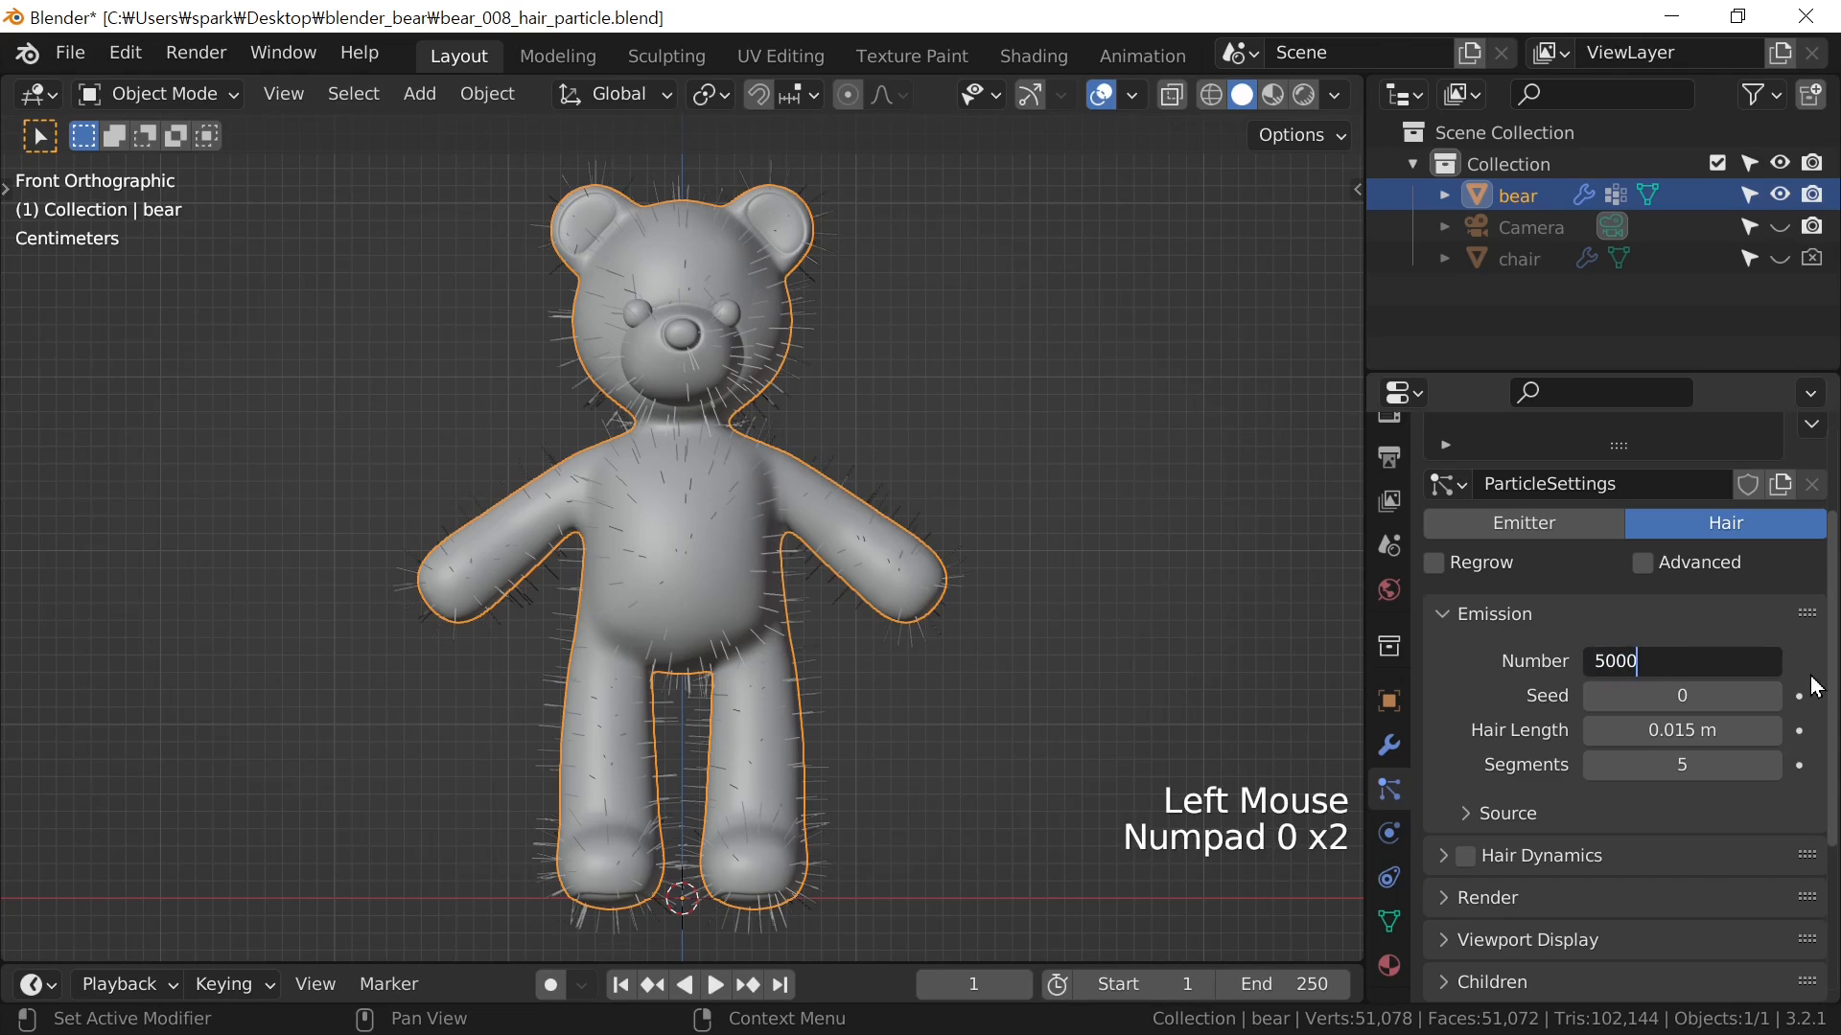
key("Return")
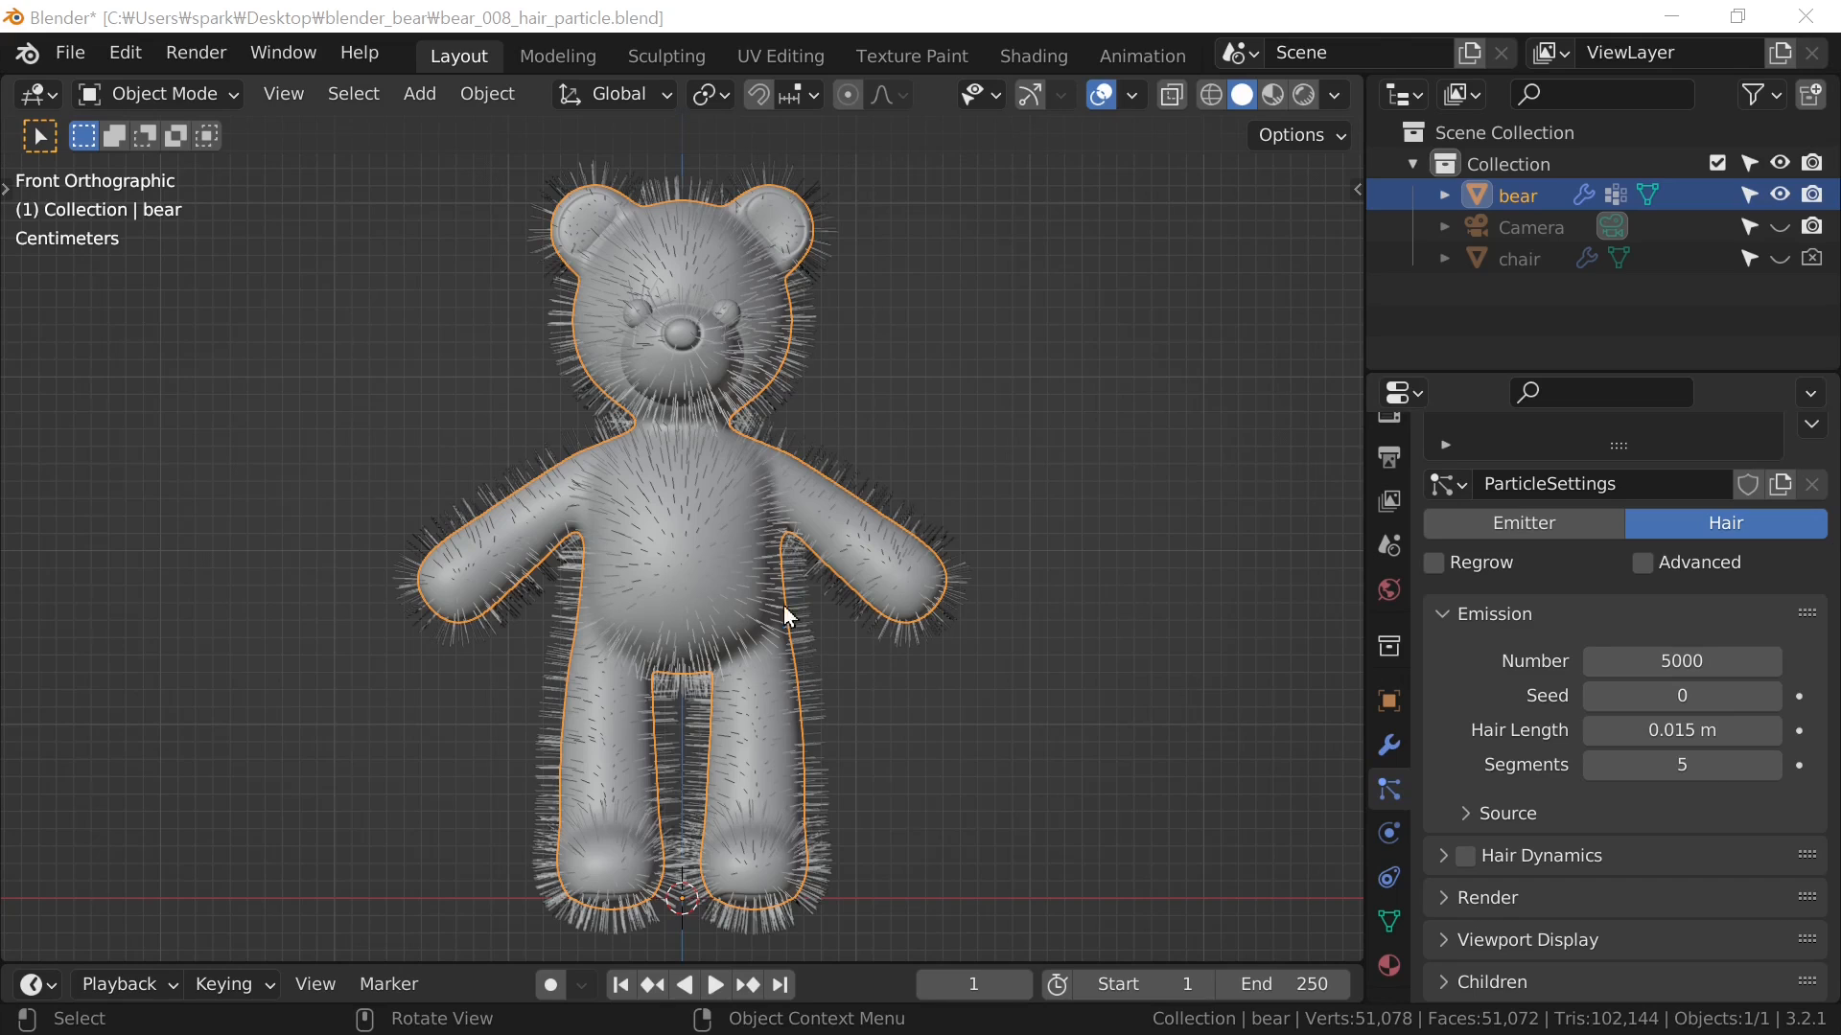
Try different hair distributions by raising the emission seed to 4 and return the seed to 0
left_click(1773, 699)
left_click(1774, 699)
left_click(1773, 699)
left_click(1774, 699)
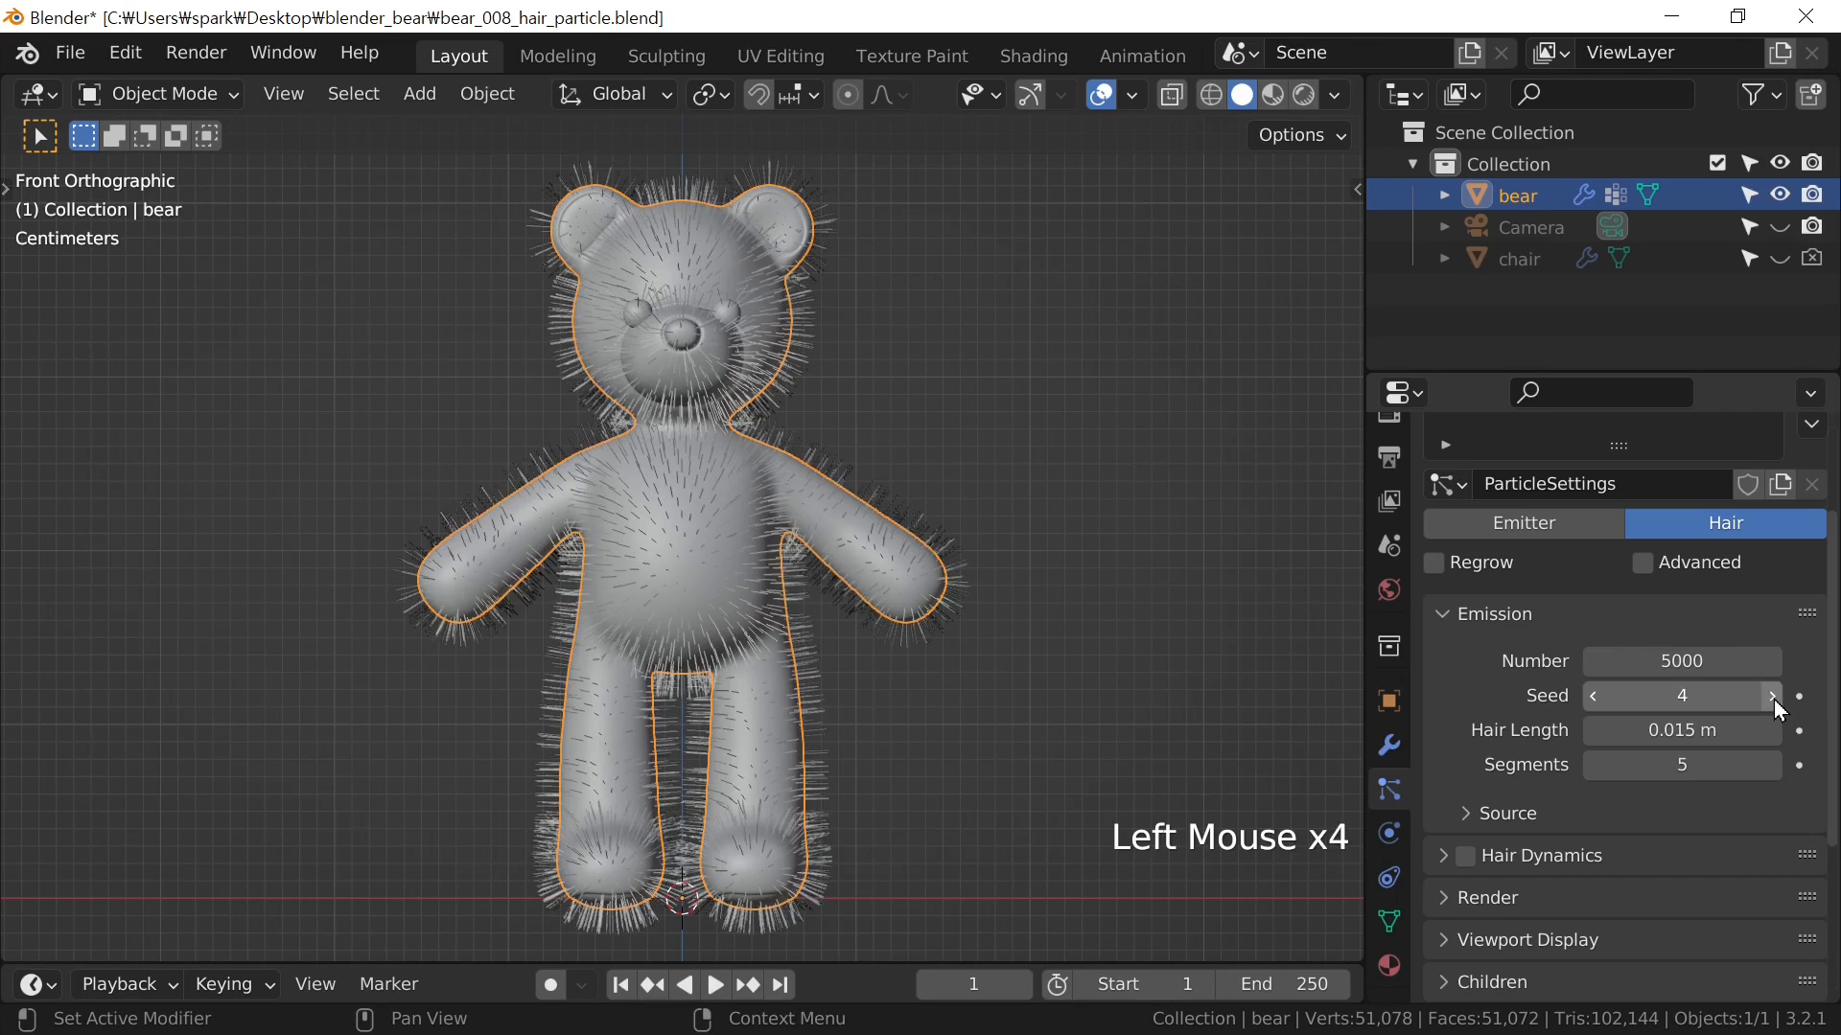
left_click_drag(1722, 700, 1658, 701)
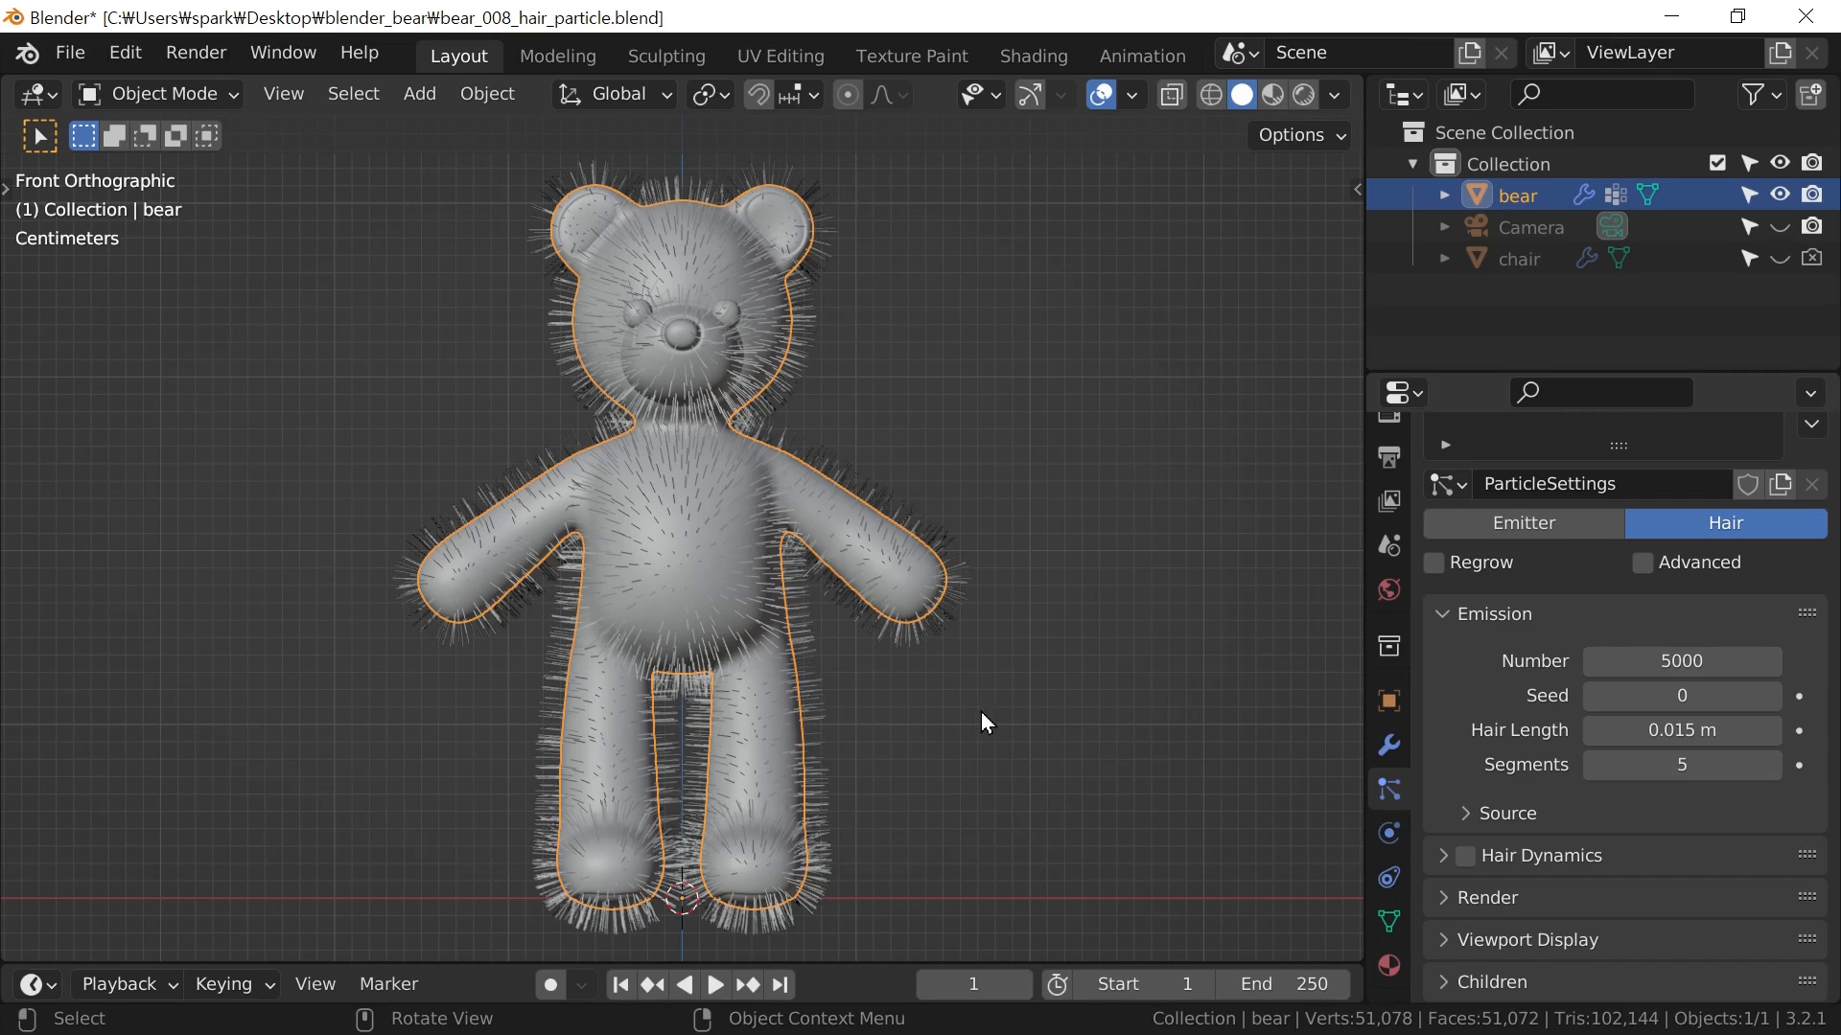
Enable Hair Dynamics on the bear's particle system and briefly play the animation to test the hair movement
left_click(1471, 867)
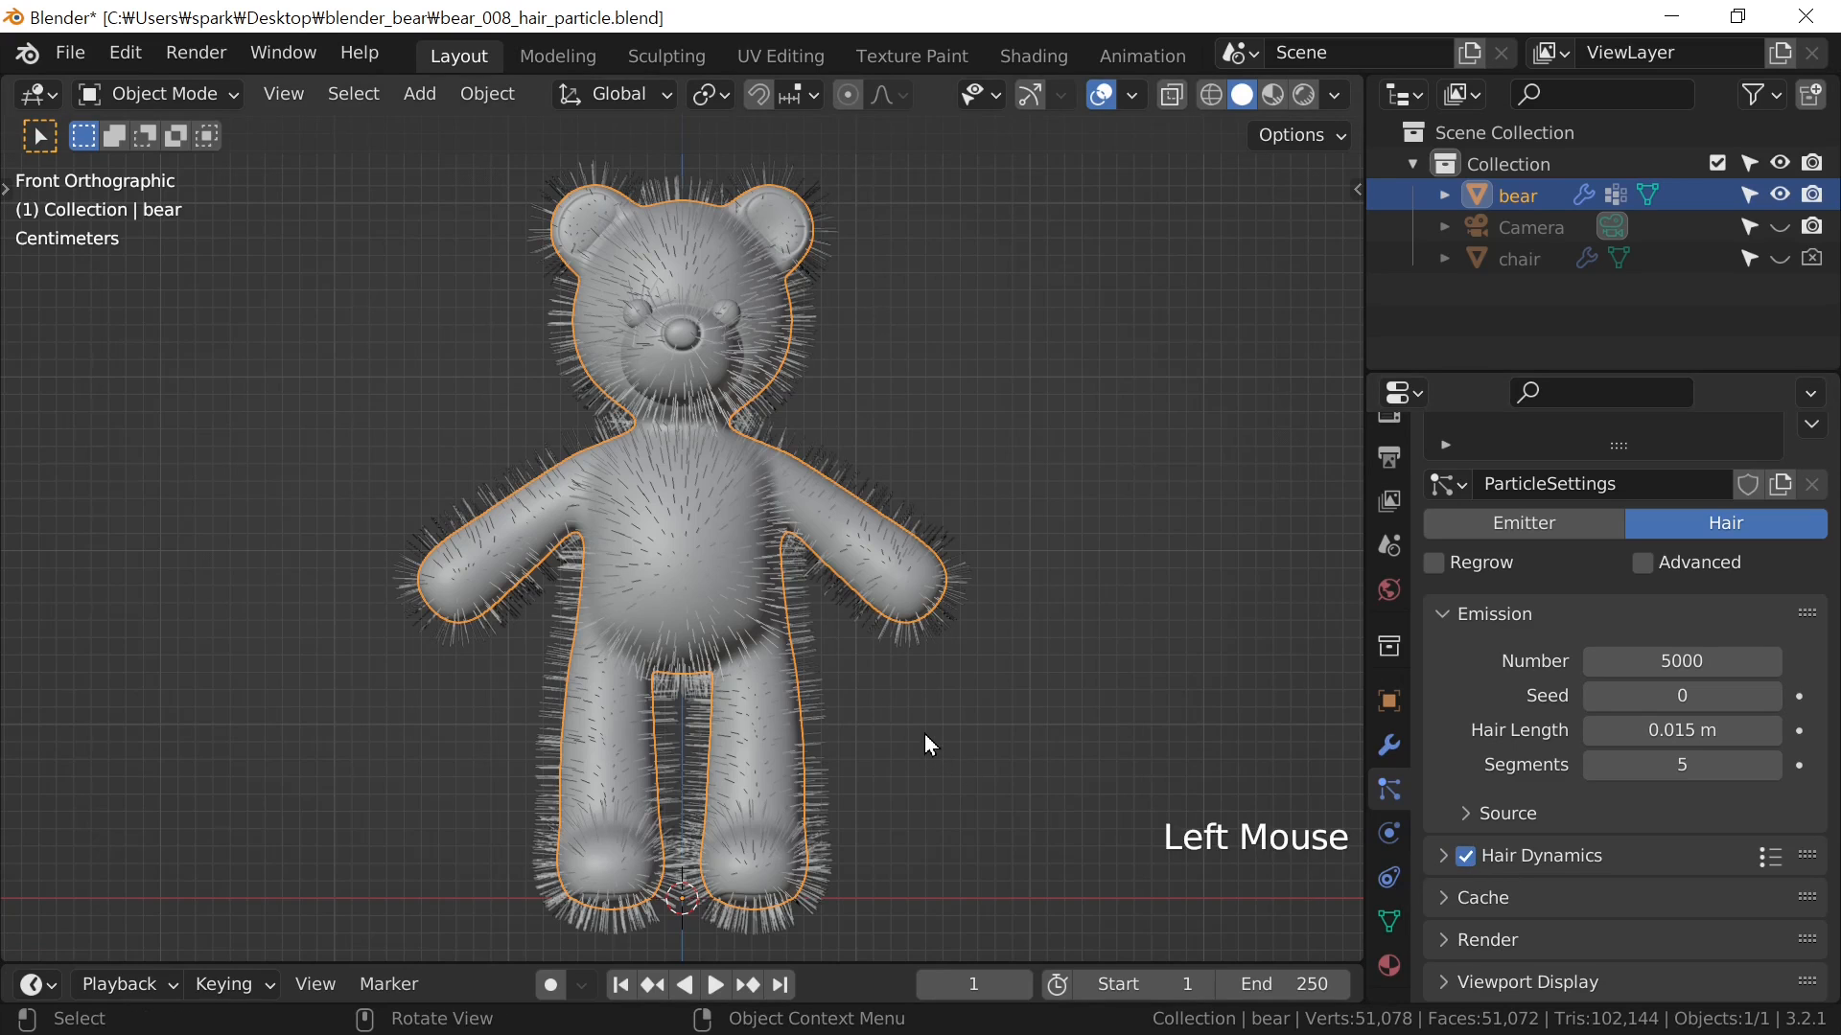
key("space")
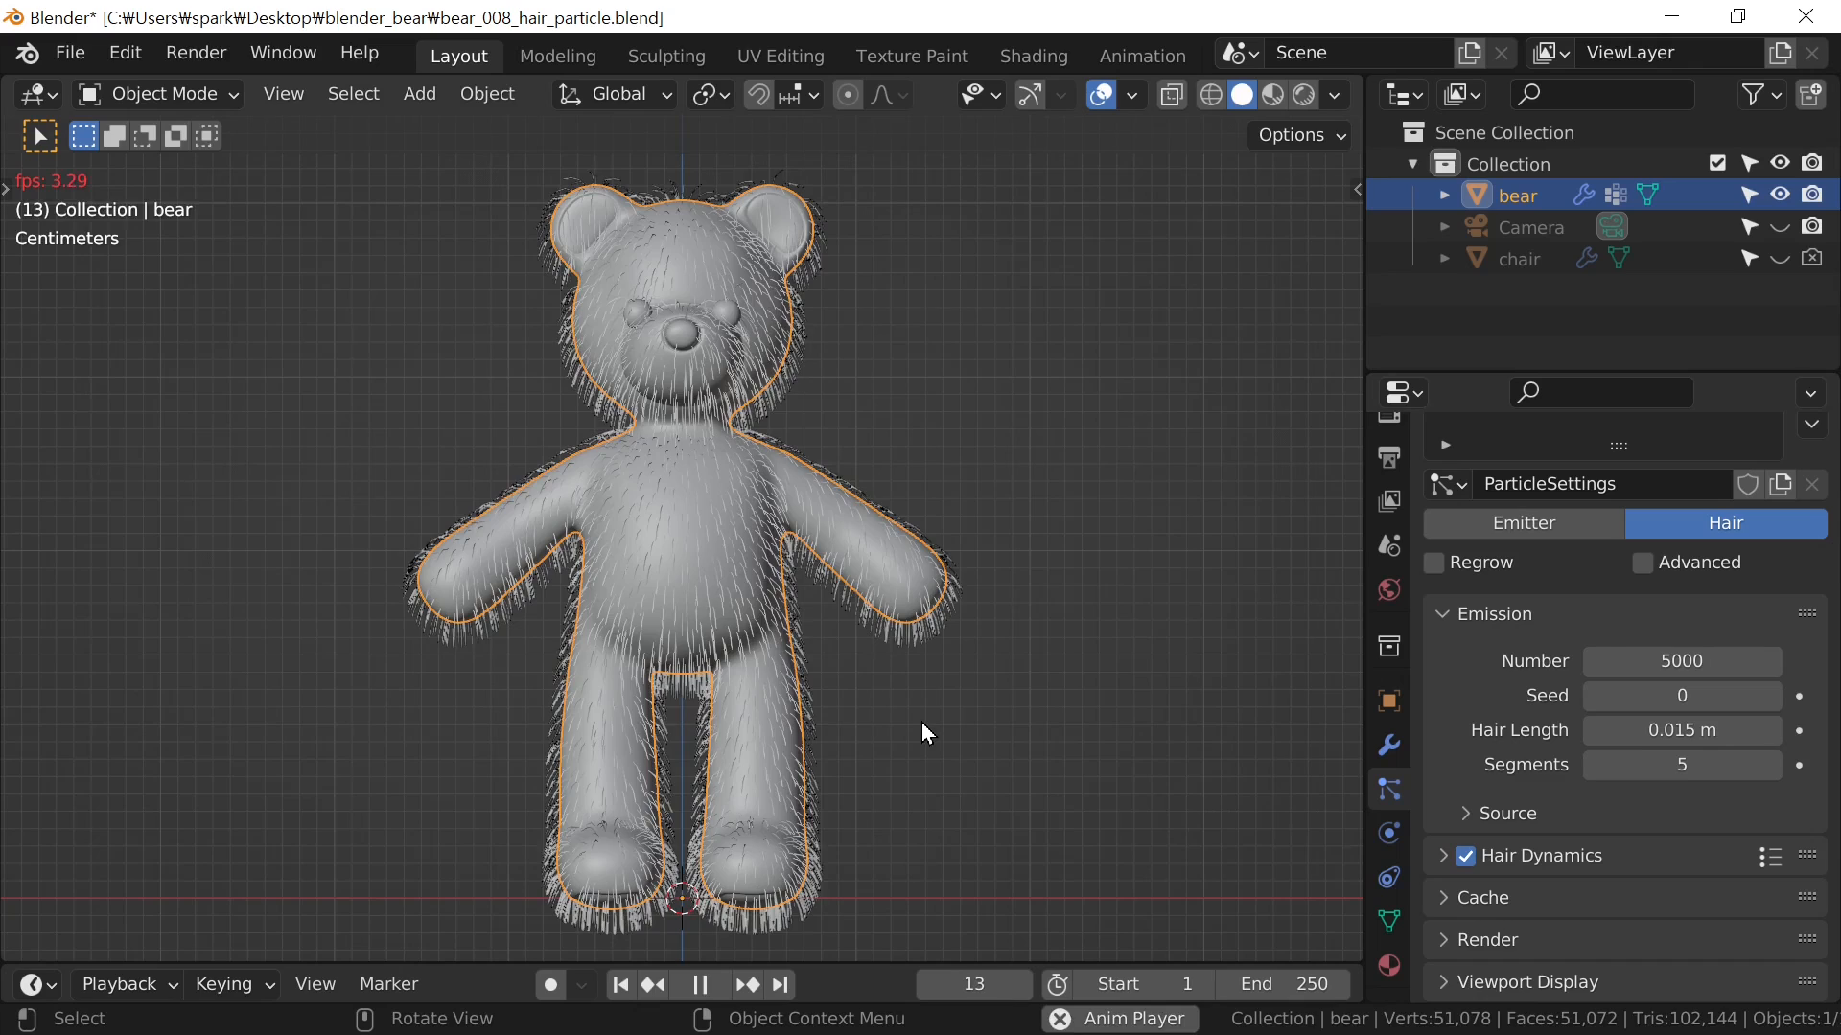
key("Escape")
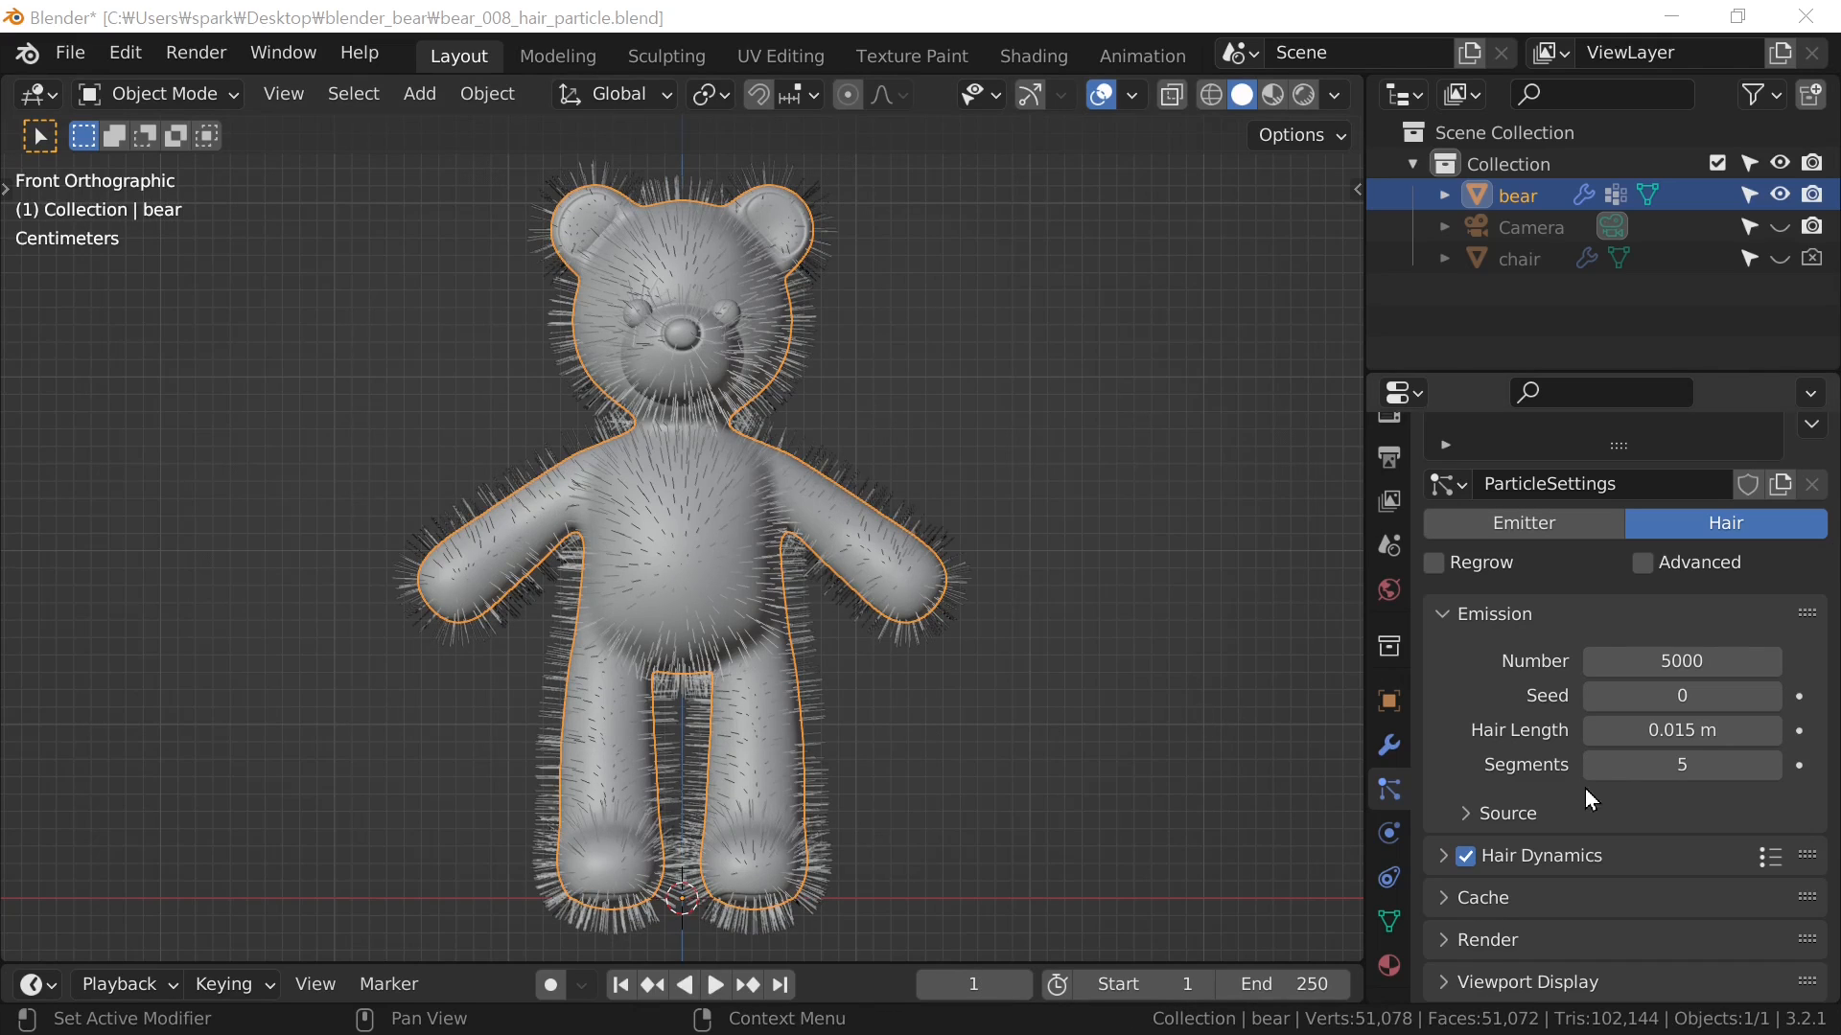
Try a hair length of 1 m on the bear
left_click(1675, 730)
type("1")
key("Return")
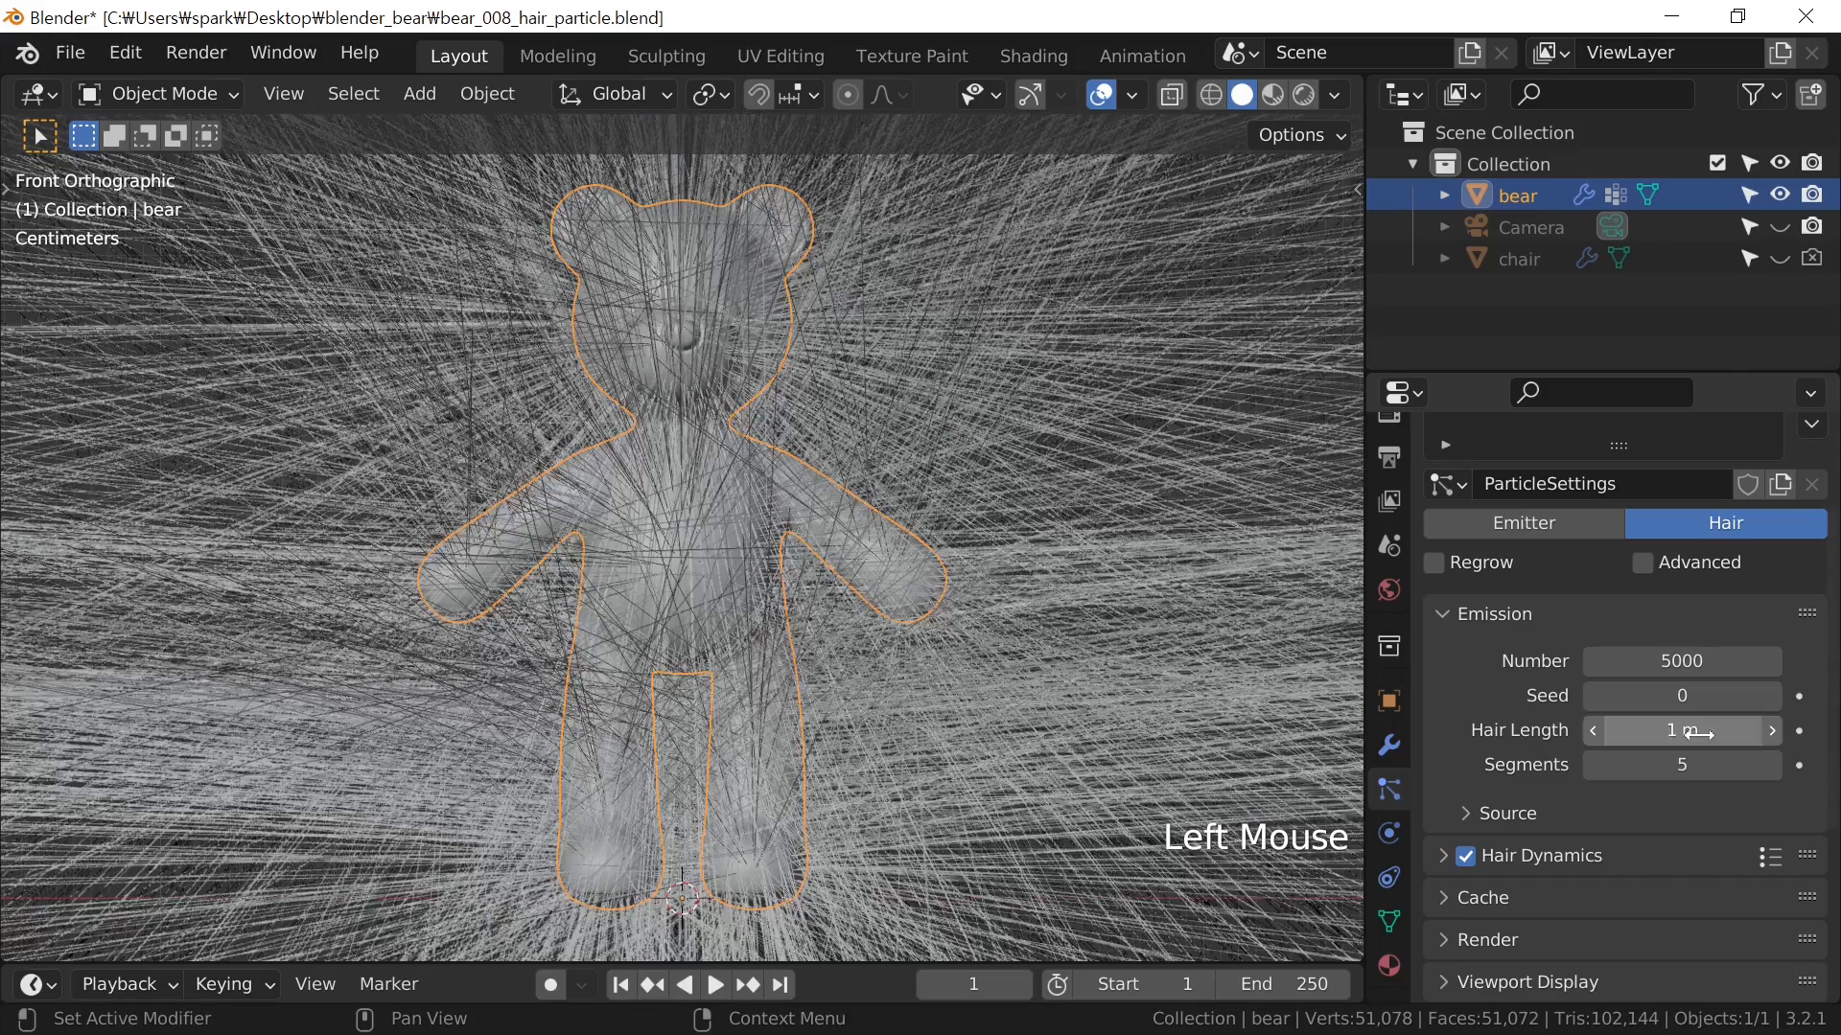
scroll(849, 708, "down", 3)
scroll(849, 707, "up", 1)
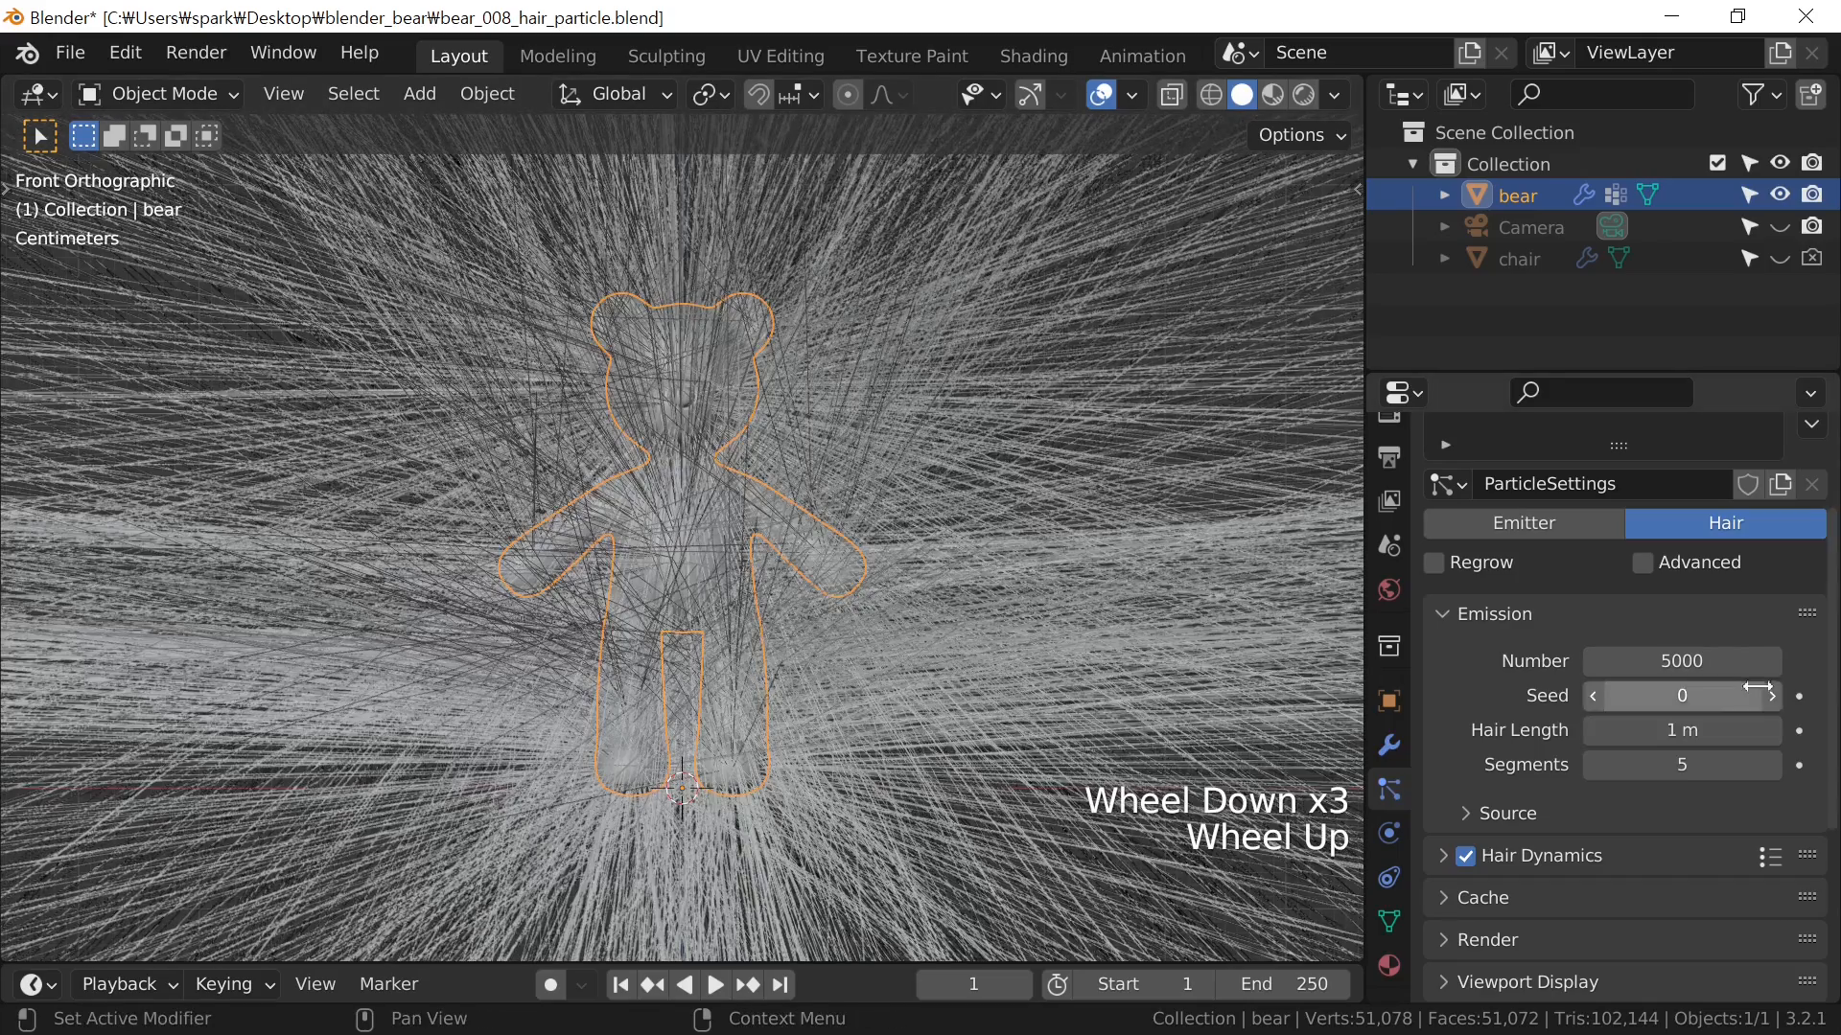
Reduce the hair length to 0.1 m and play the animation to test how the longer hair falls
left_click(1697, 730)
type("0.1")
key("Return")
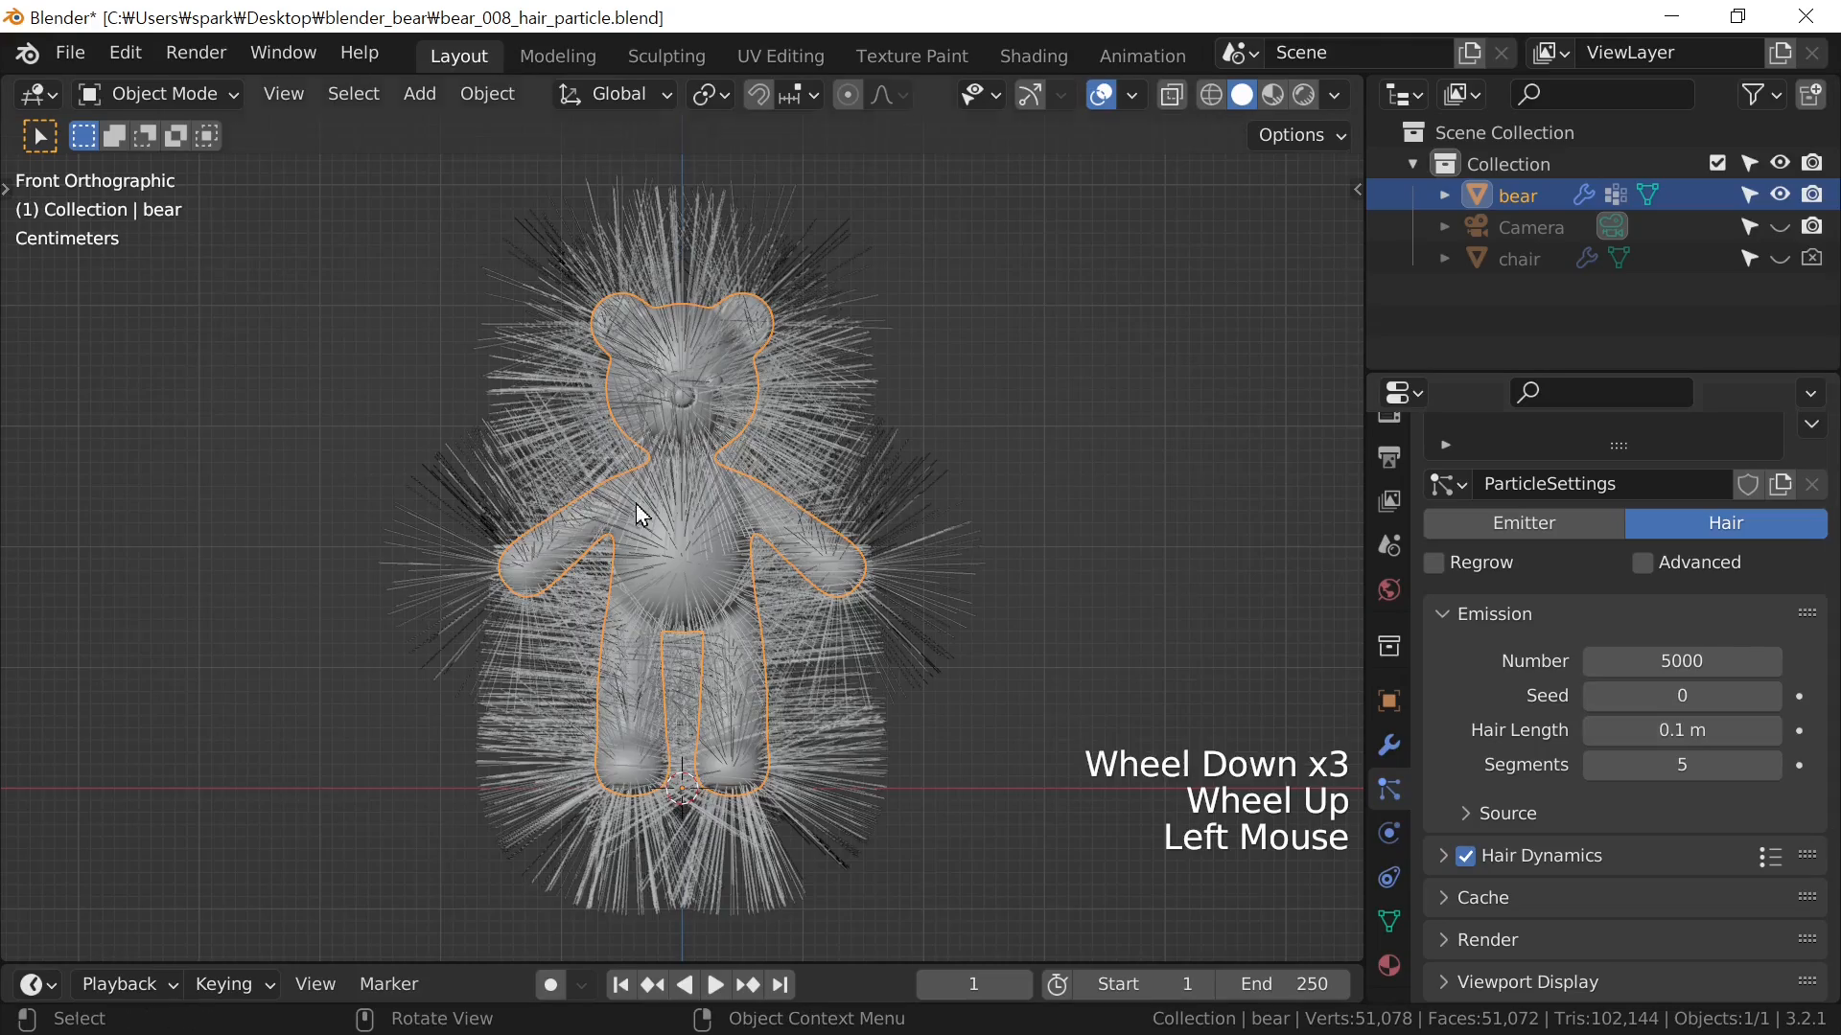
scroll(719, 527, "up", 1)
key("space")
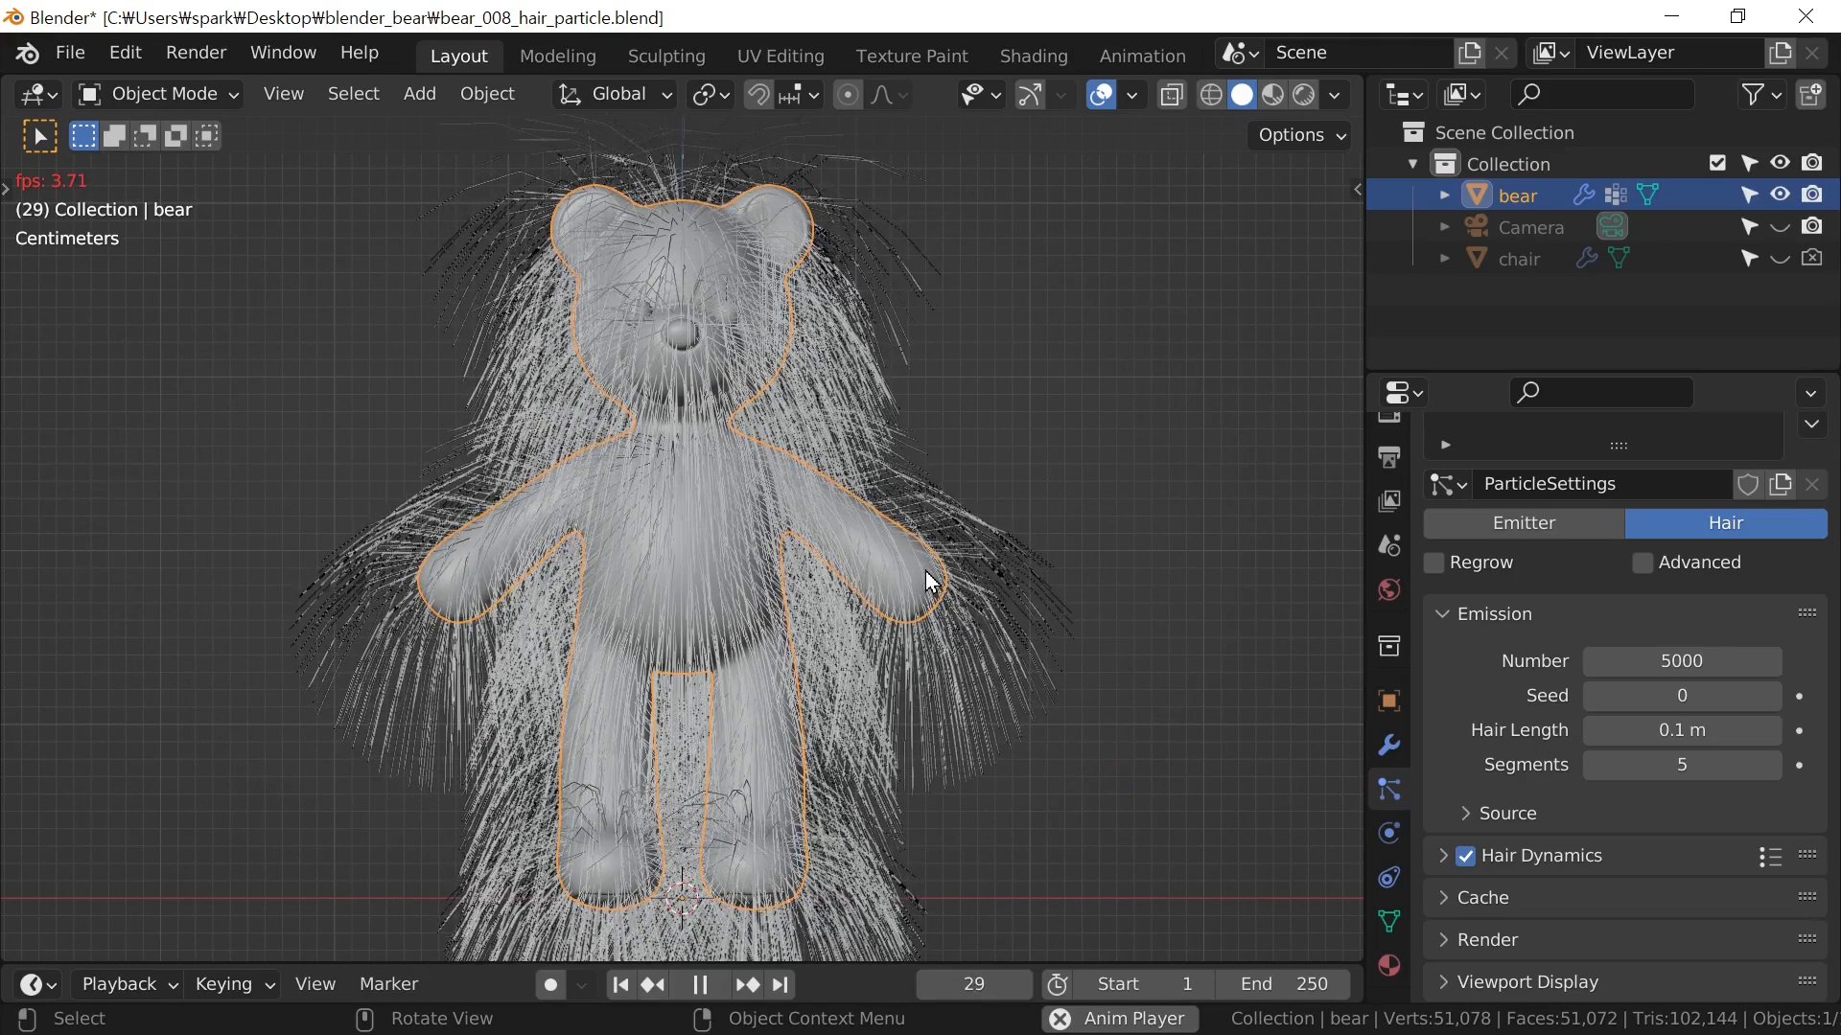
key("Escape")
Set the hair segments to 2 and play the animation to test how the hair bends
left_click(1669, 768)
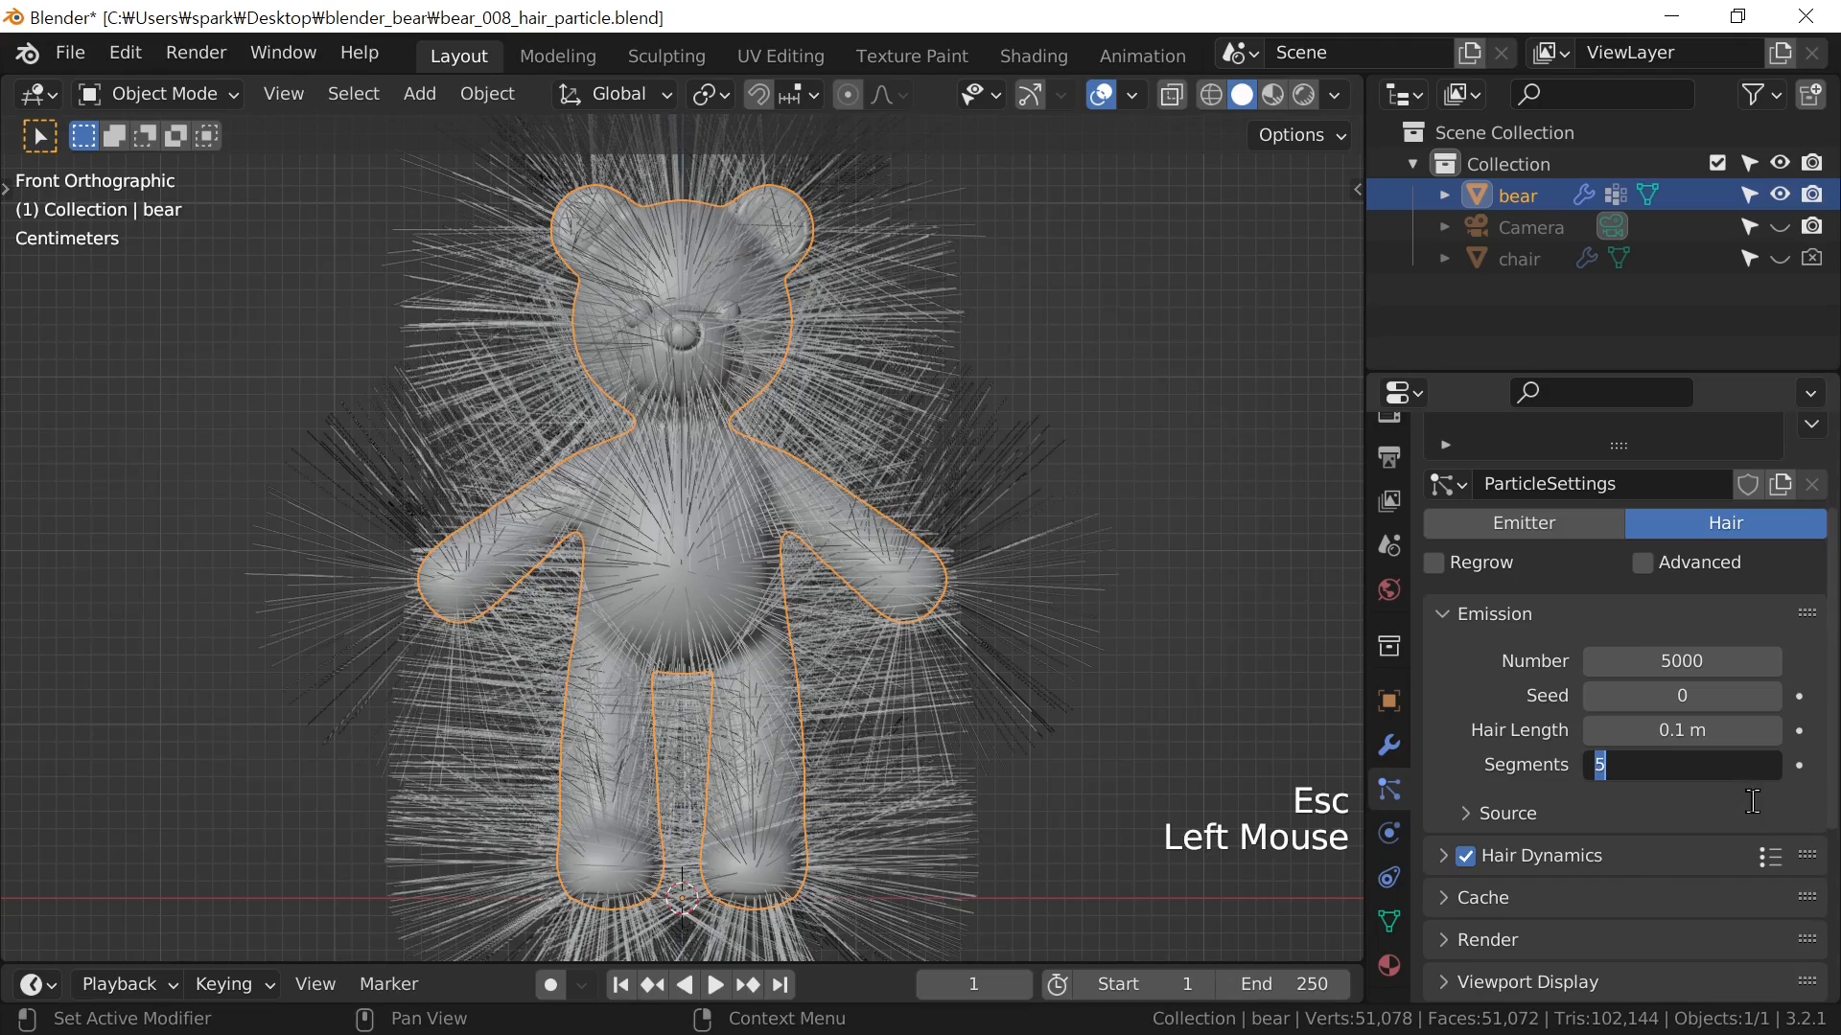
type("1")
key("Return")
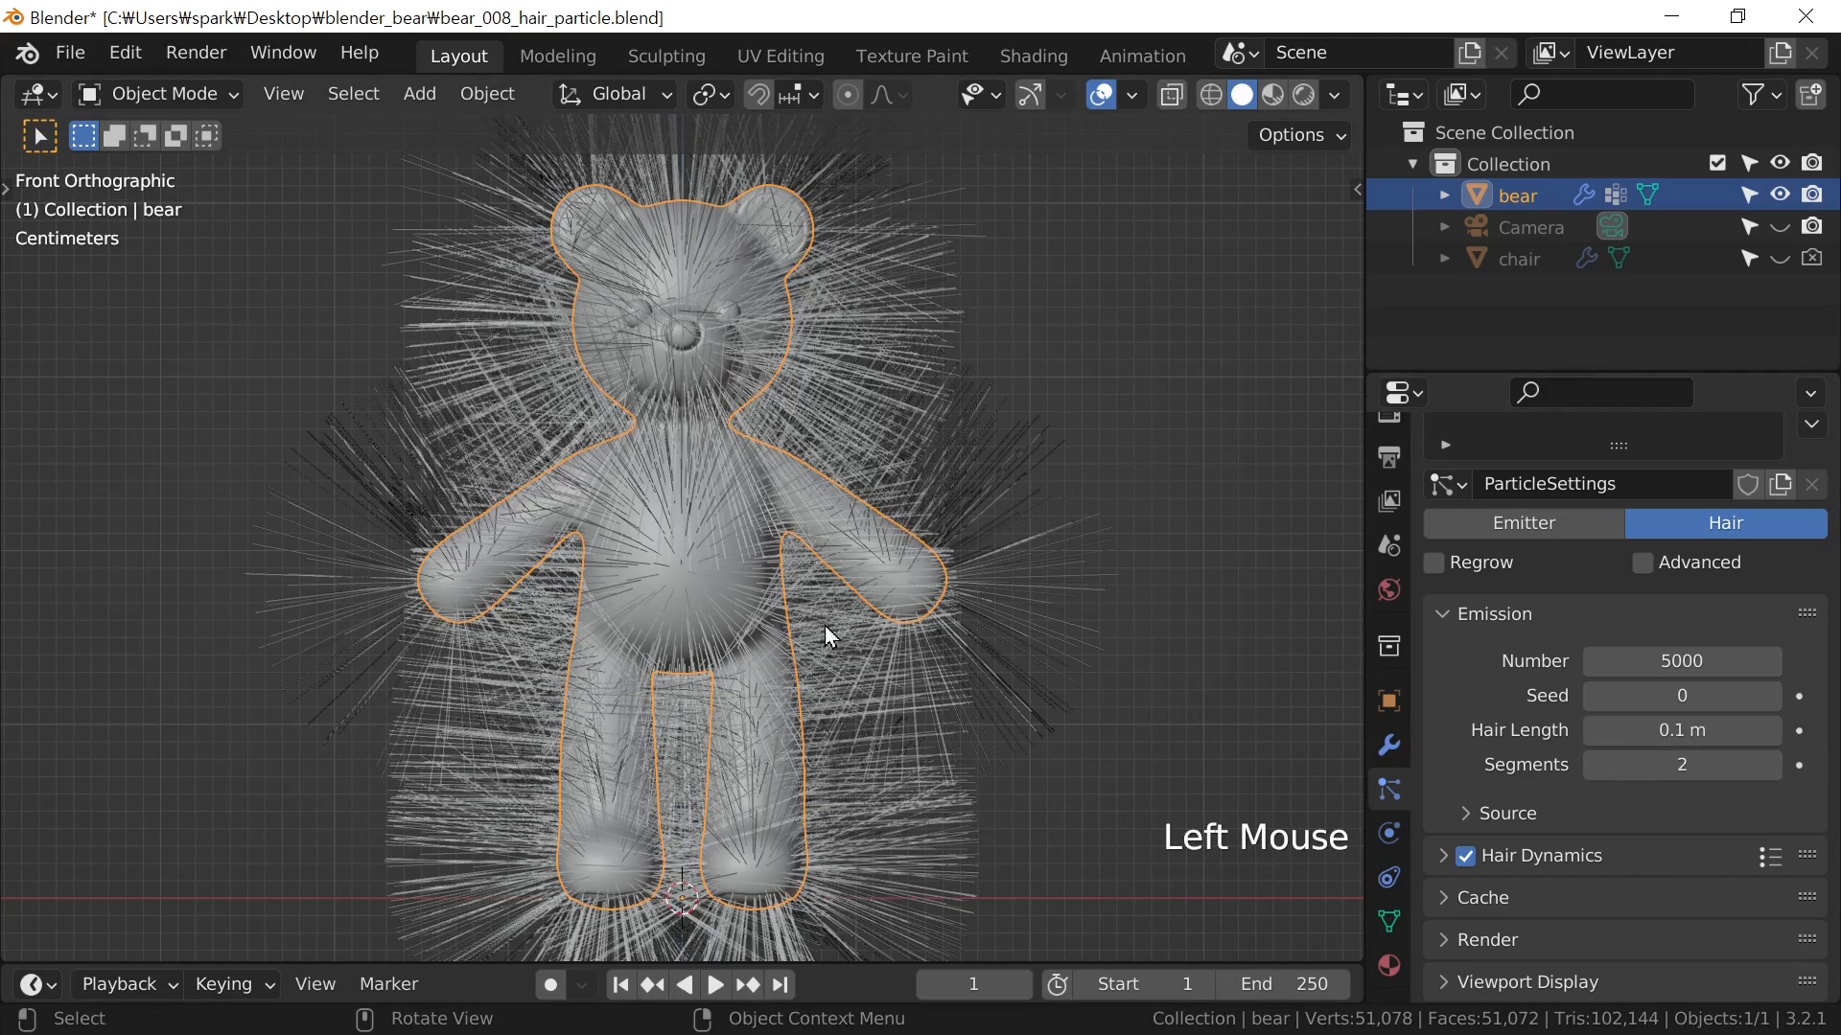
key("space")
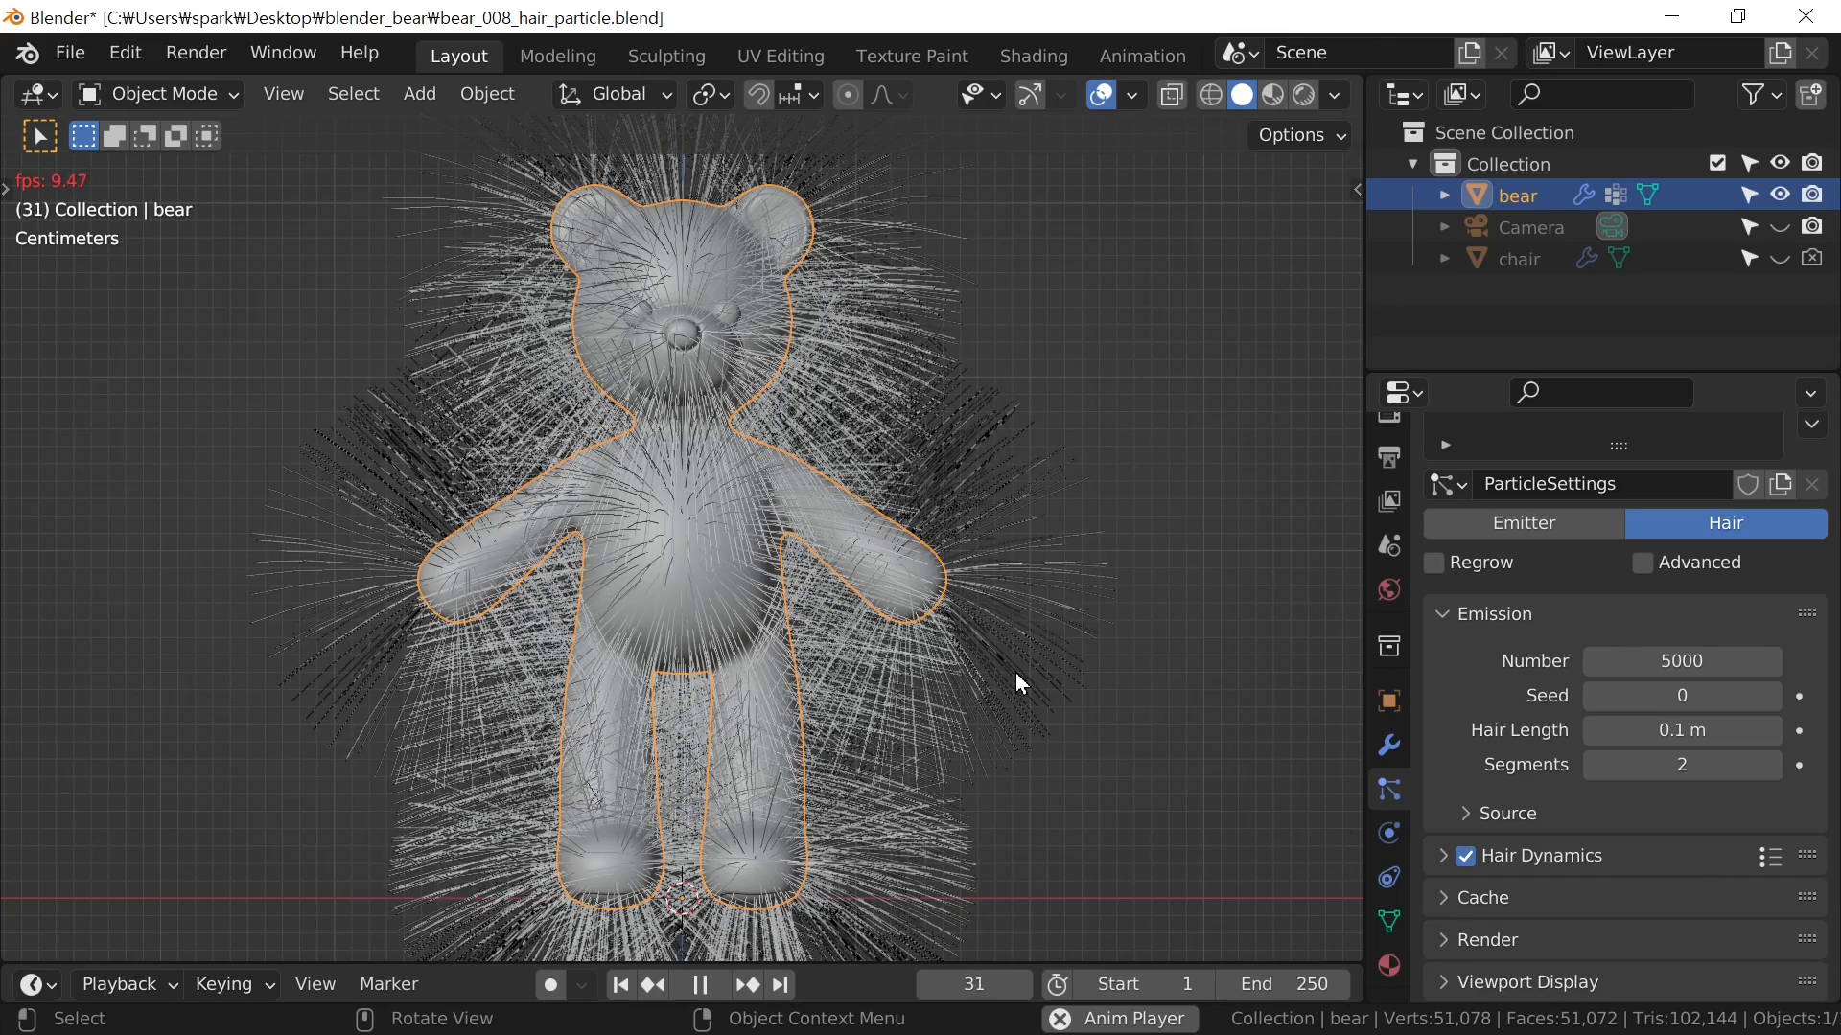
key("Escape")
Set the hair segments to 10 and play the animation to compare the hair's bending
left_click(1710, 773)
type("10")
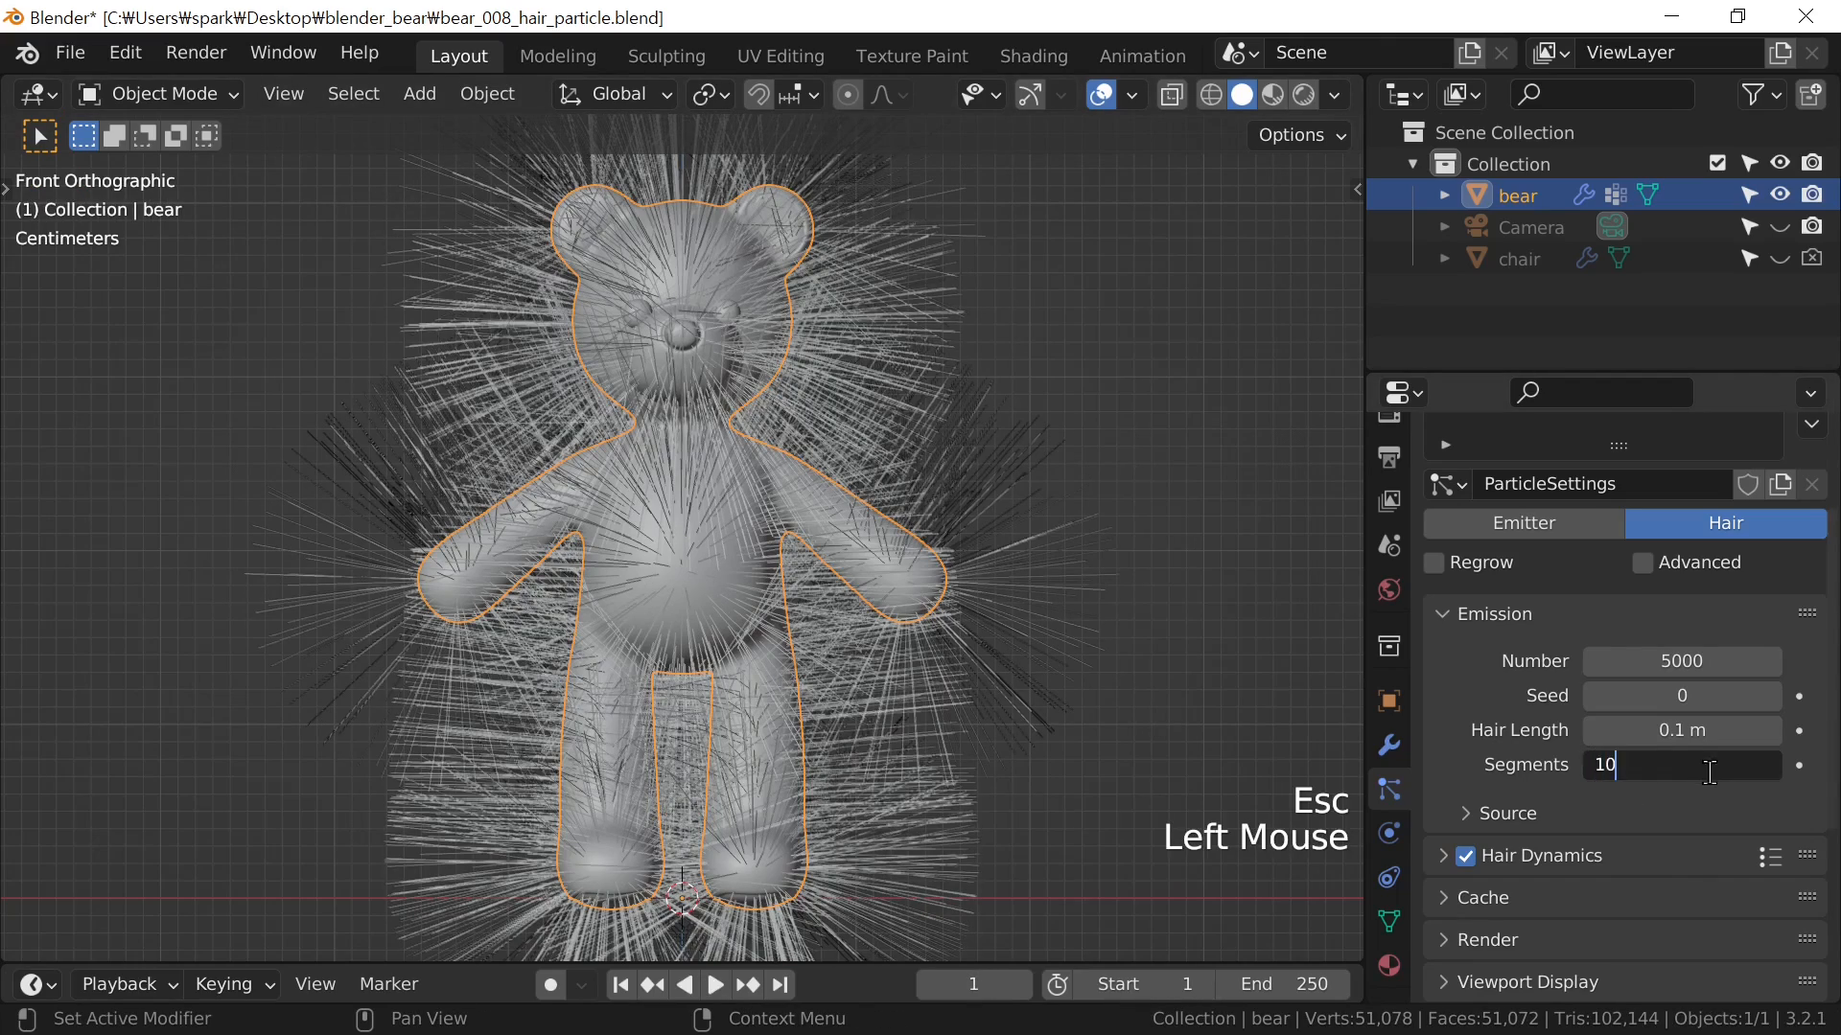
key("Return")
key("space")
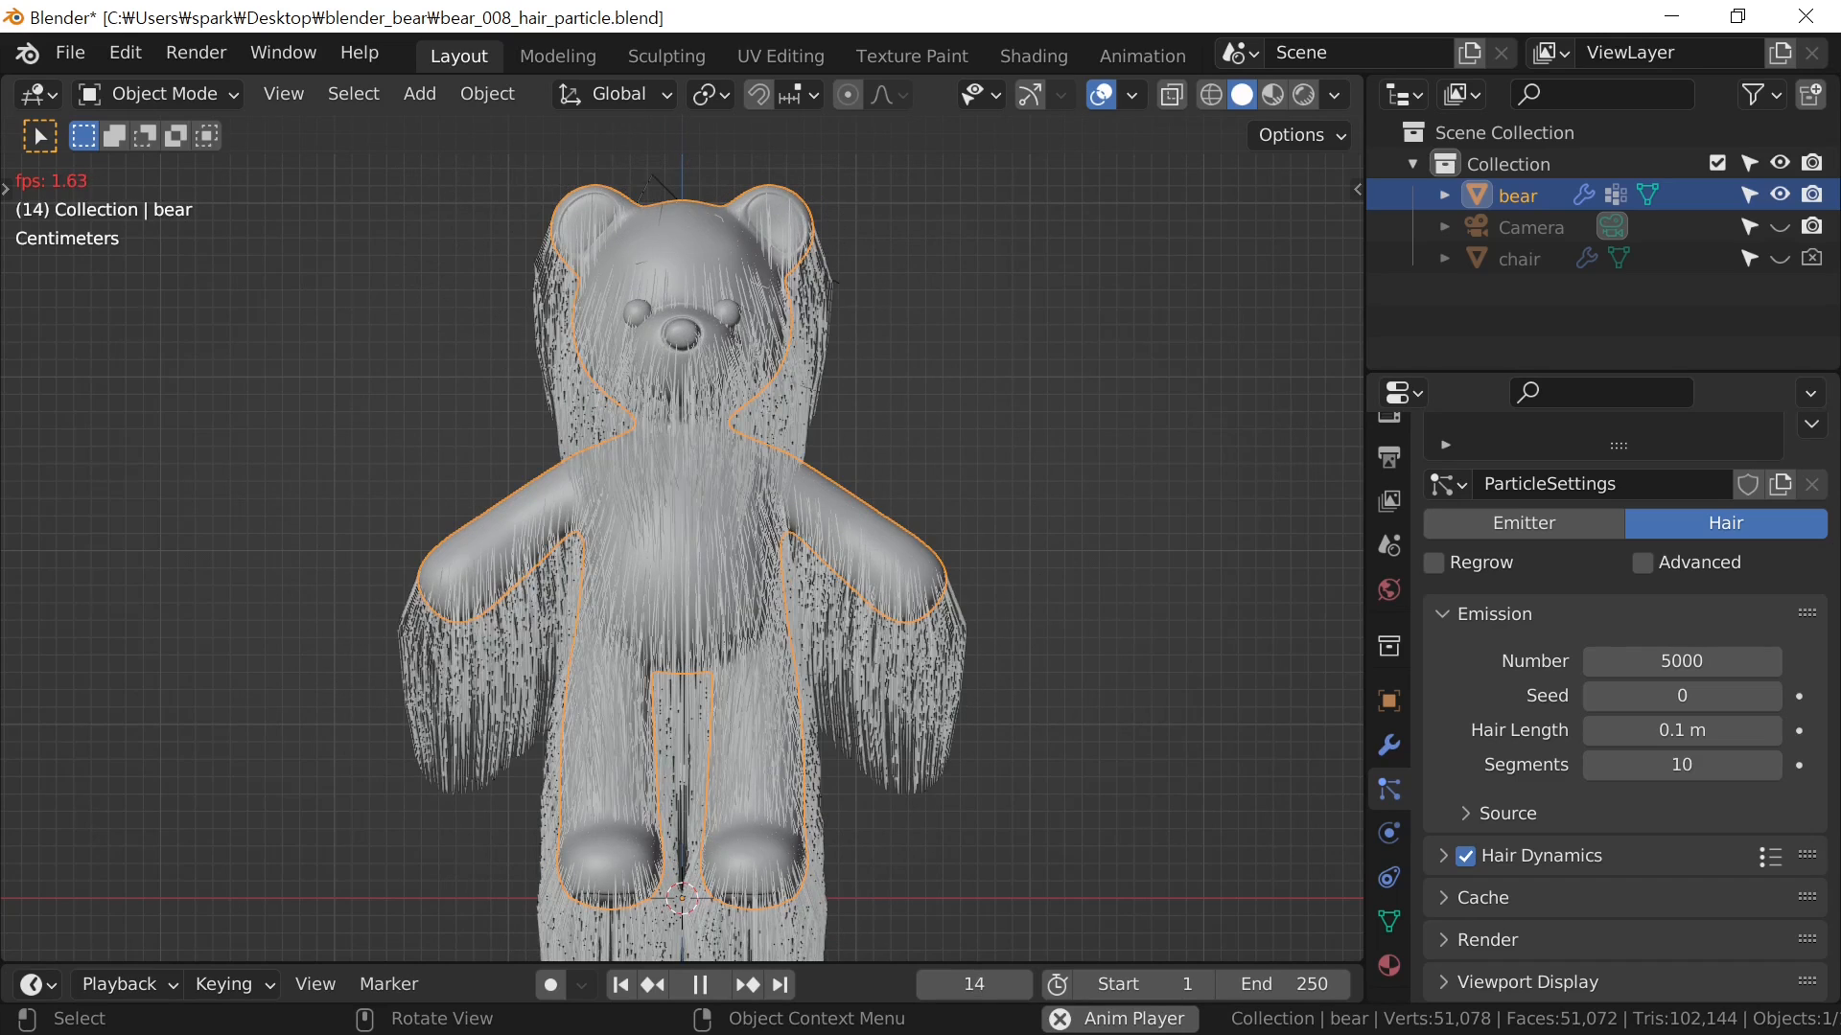
key("Escape")
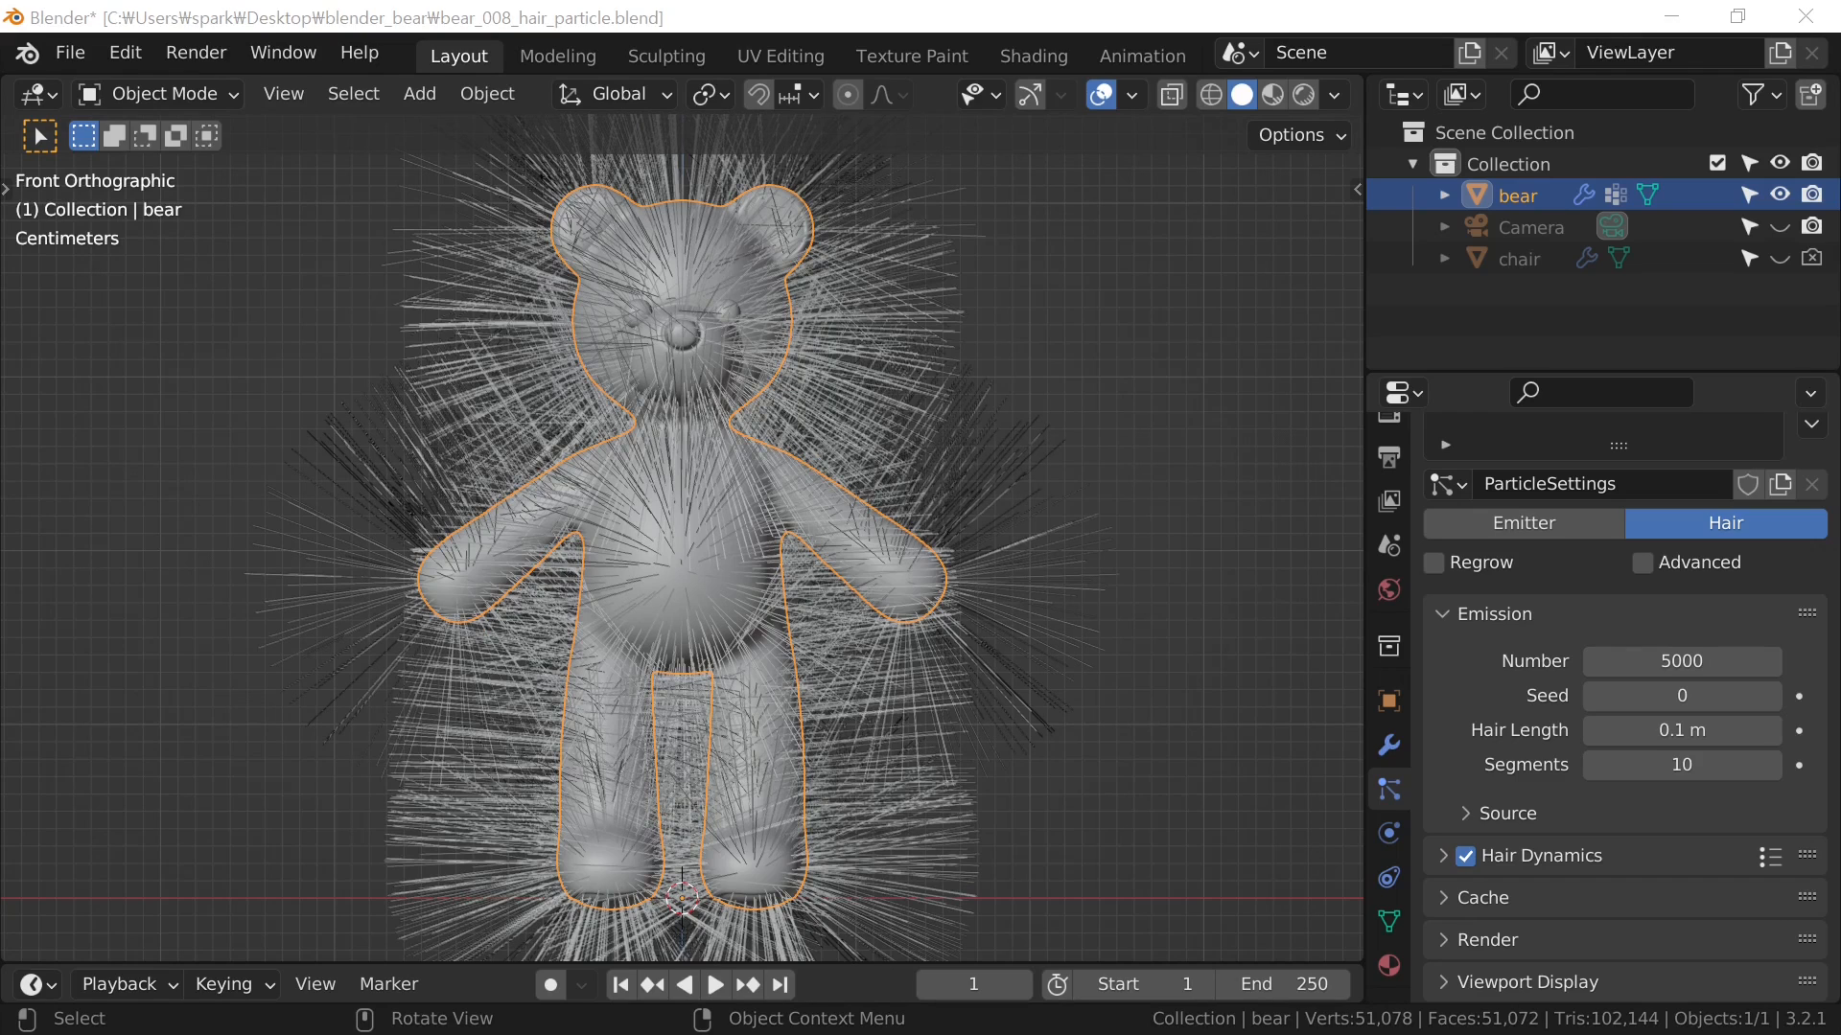
Turn off Hair Dynamics and set the hair length back to 0.015 m
left_click(1473, 861)
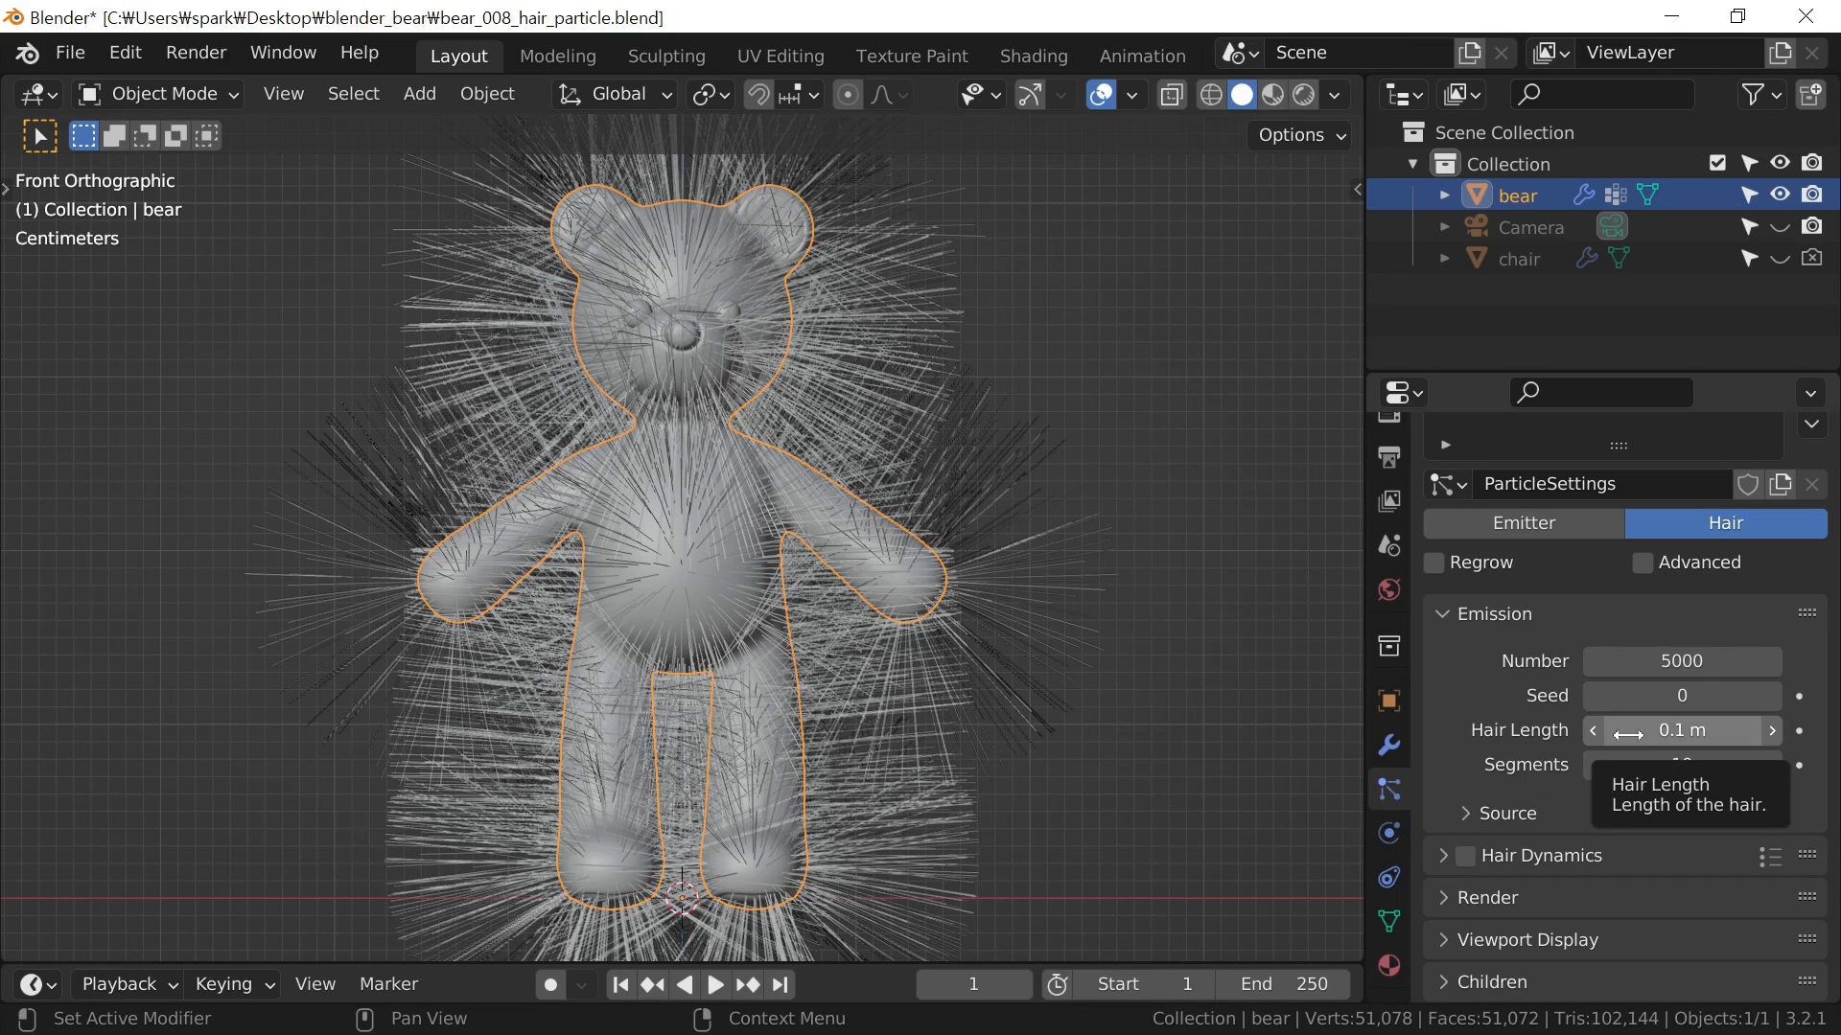
left_click(1666, 732)
type("0.015")
key("Return")
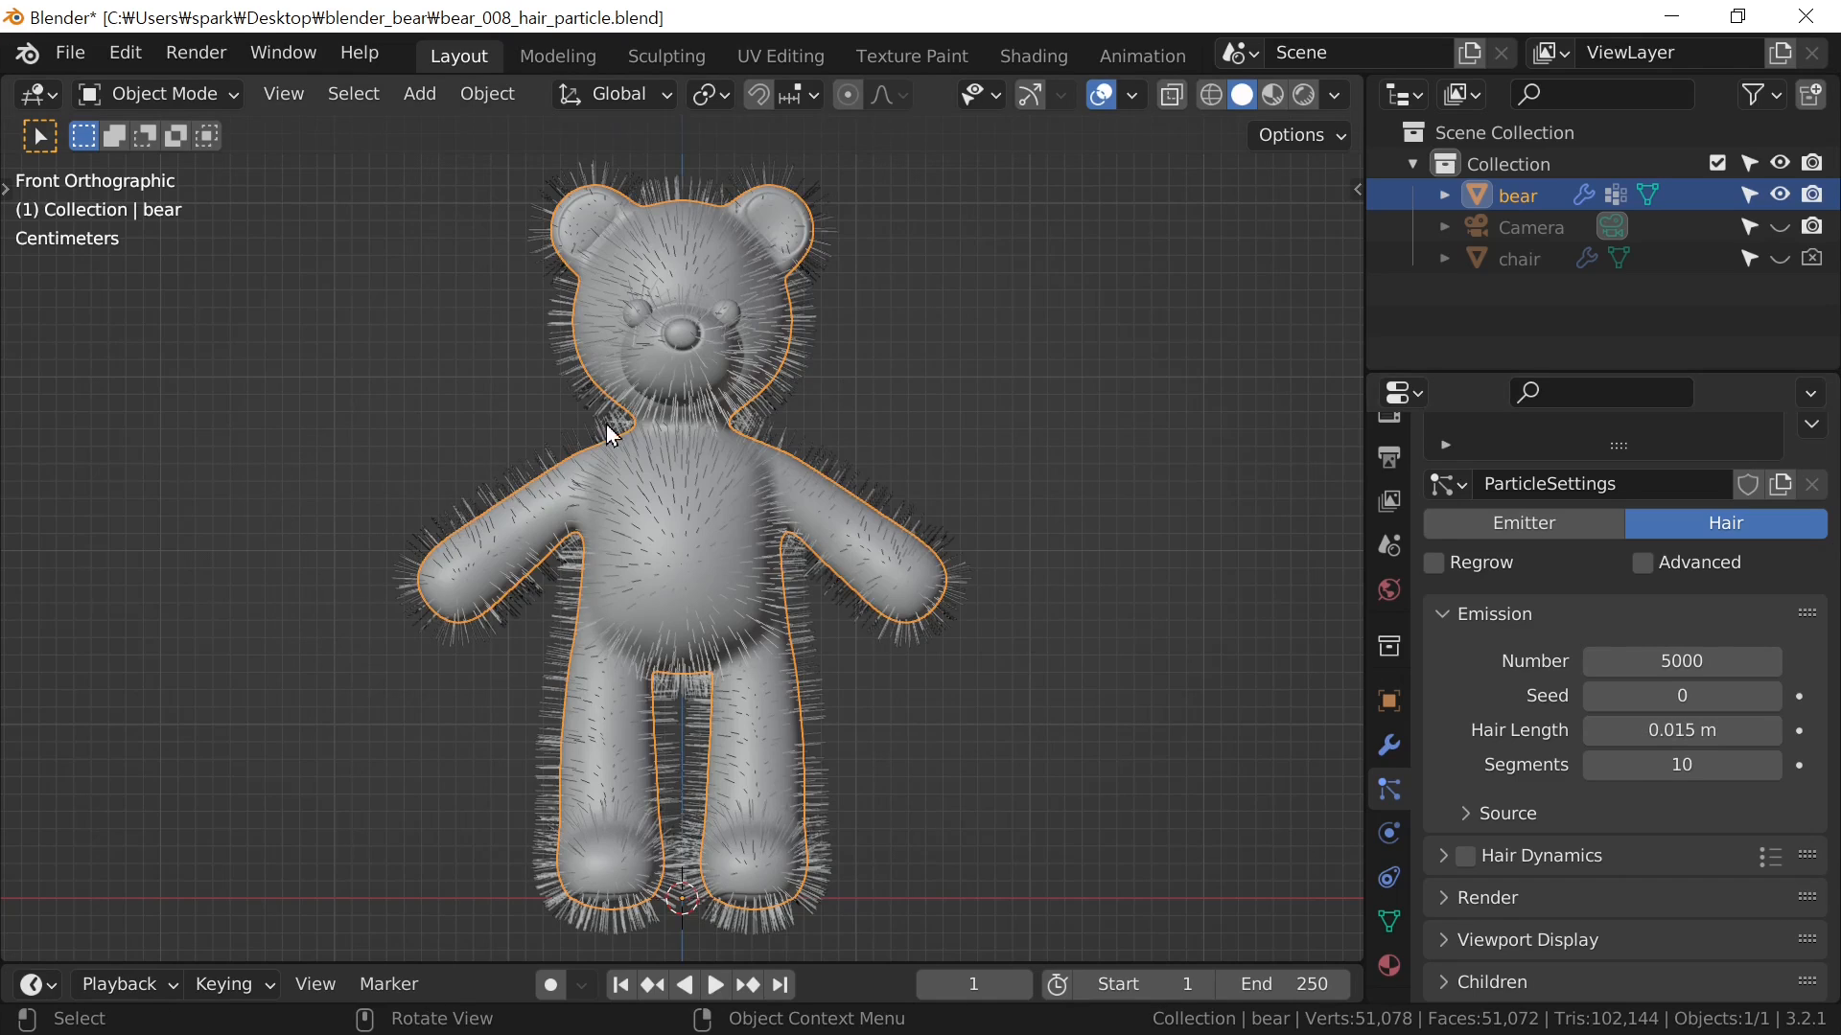
Set the hair segments to 3
left_click(1716, 772)
type("3")
key("Return")
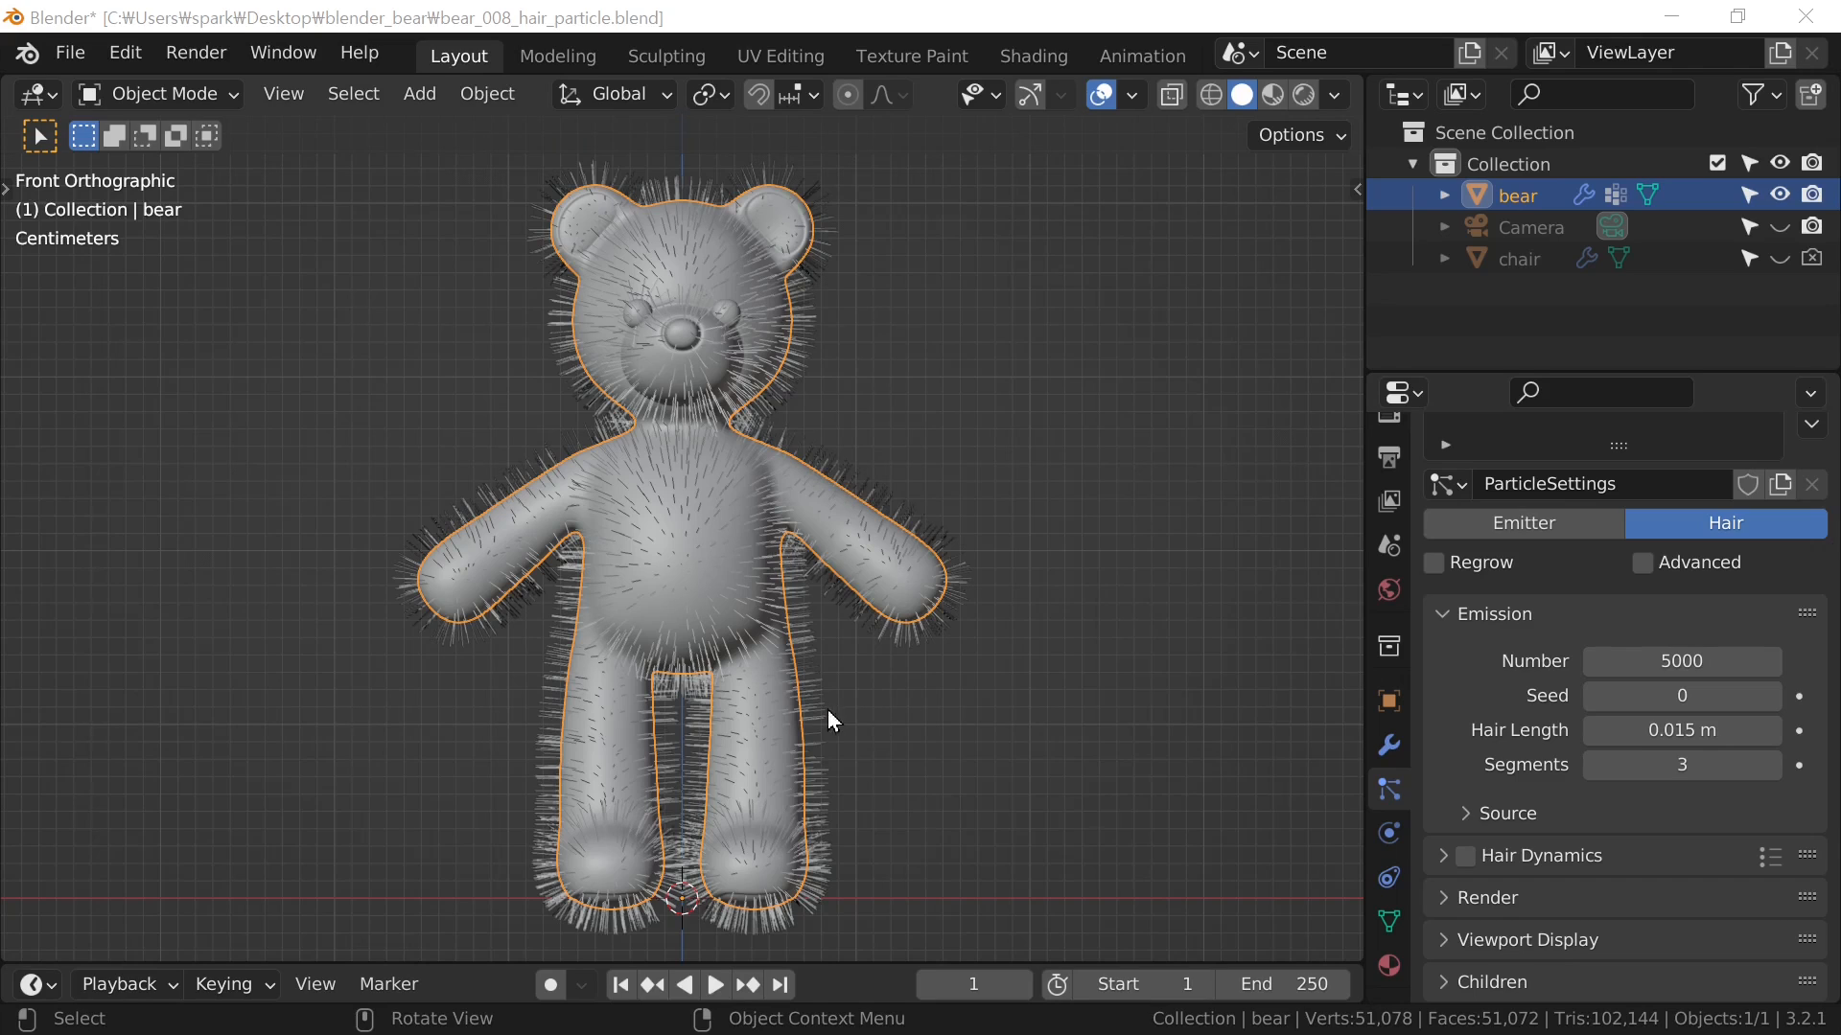
middle_click_drag(1693, 892, 1696, 497)
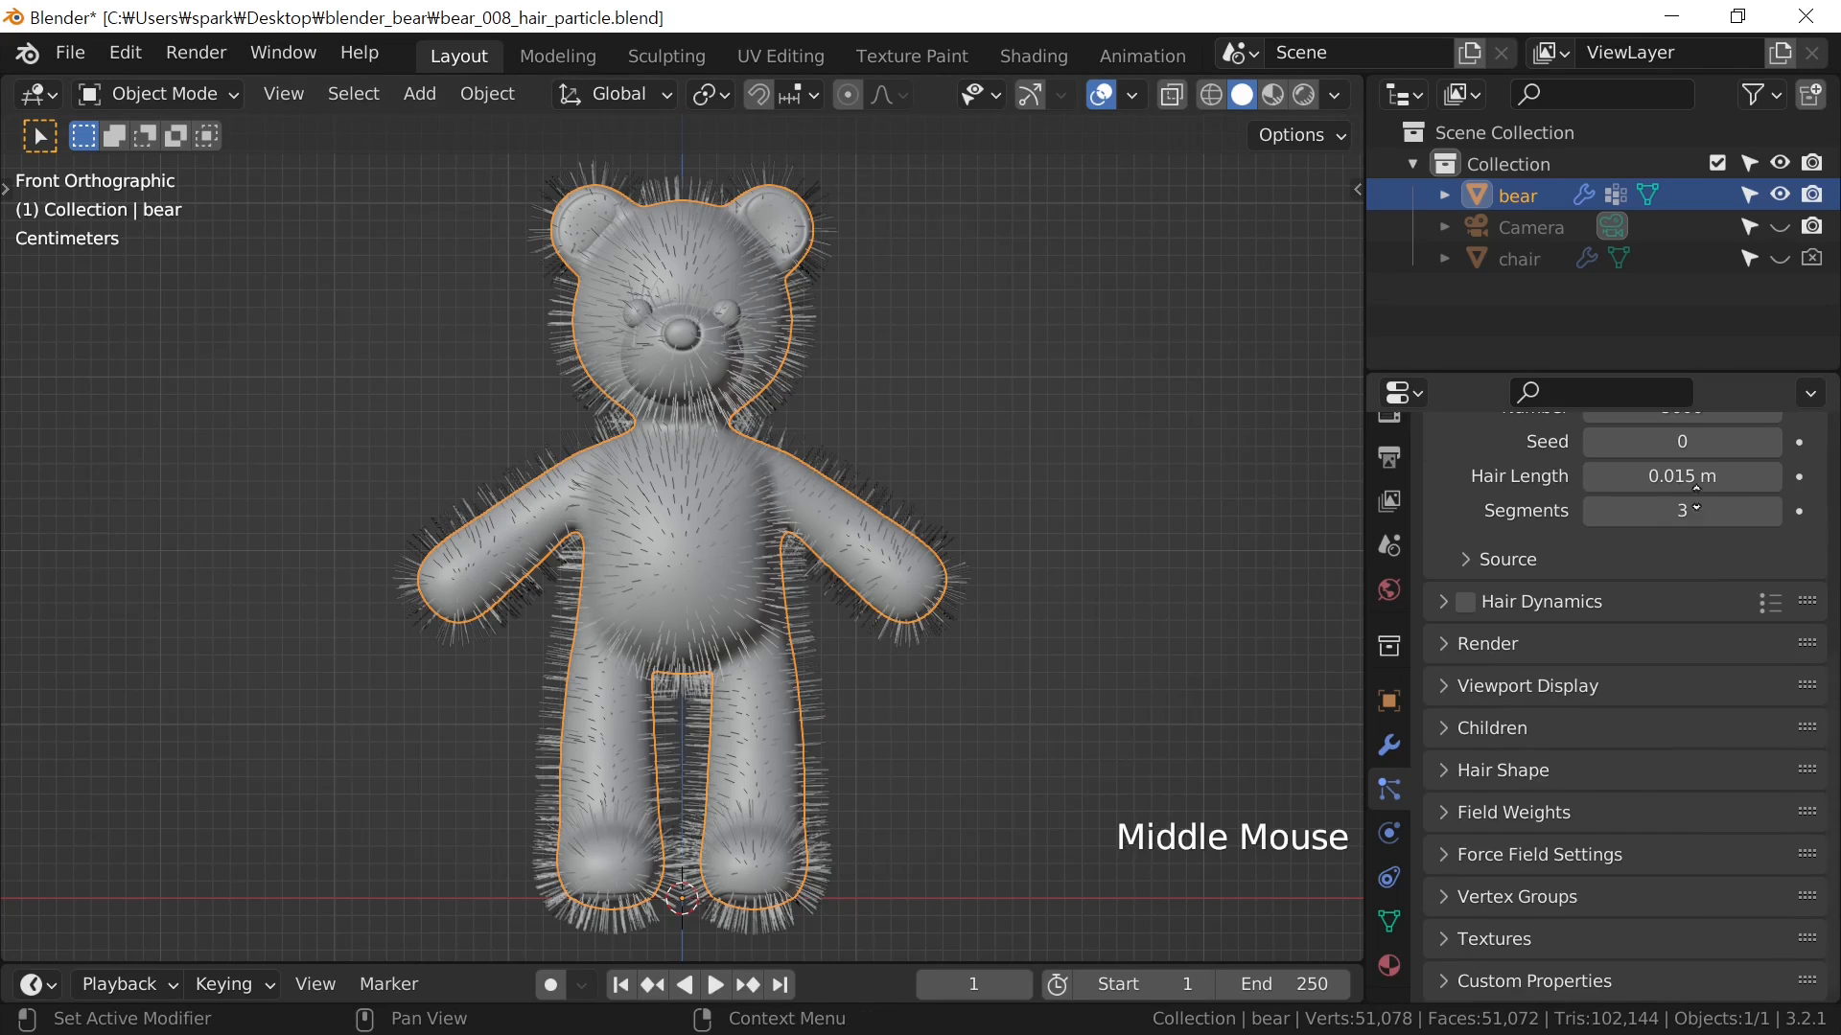
Assign the hair vertex group as the density group of the bear's hair particle system
left_click(1549, 888)
middle_click_drag(1551, 890, 1529, 555)
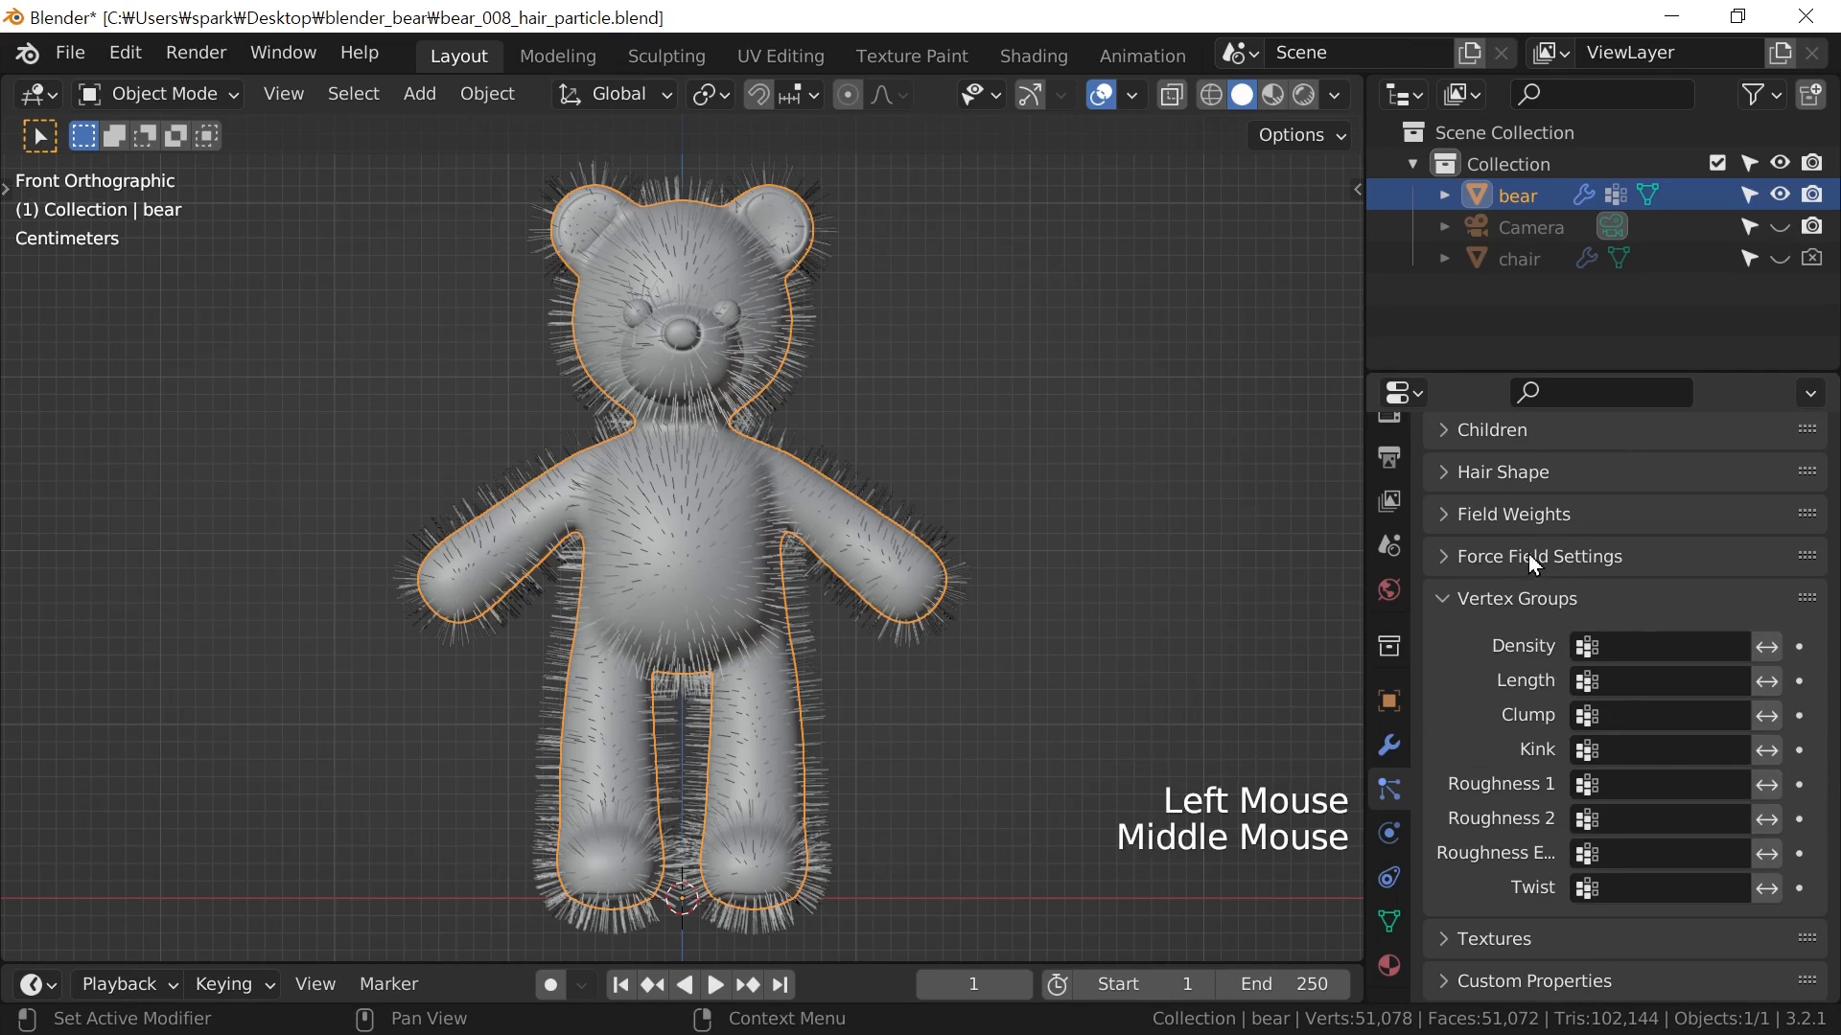
left_click(1609, 646)
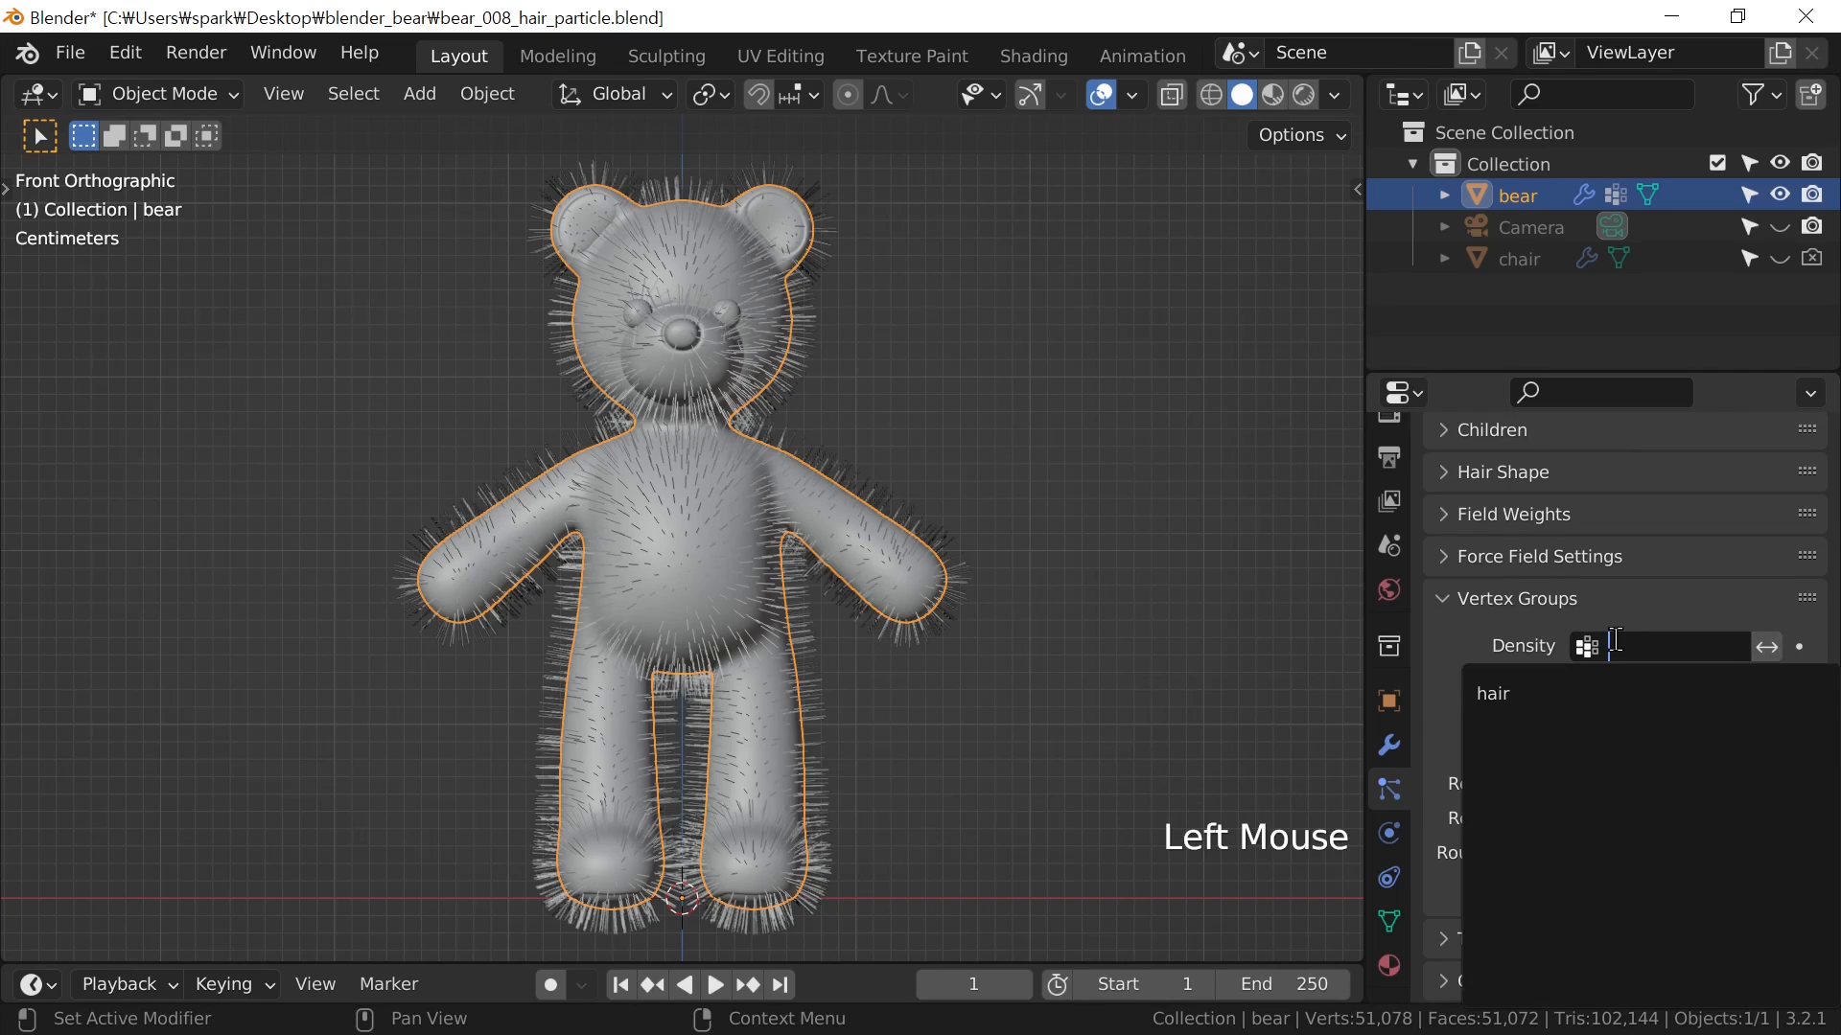
left_click(1562, 694)
Examine the hair distribution around the bear's eyes, nose, inner ears and soles, then return to a framed front view
scroll(723, 379, "up", 2)
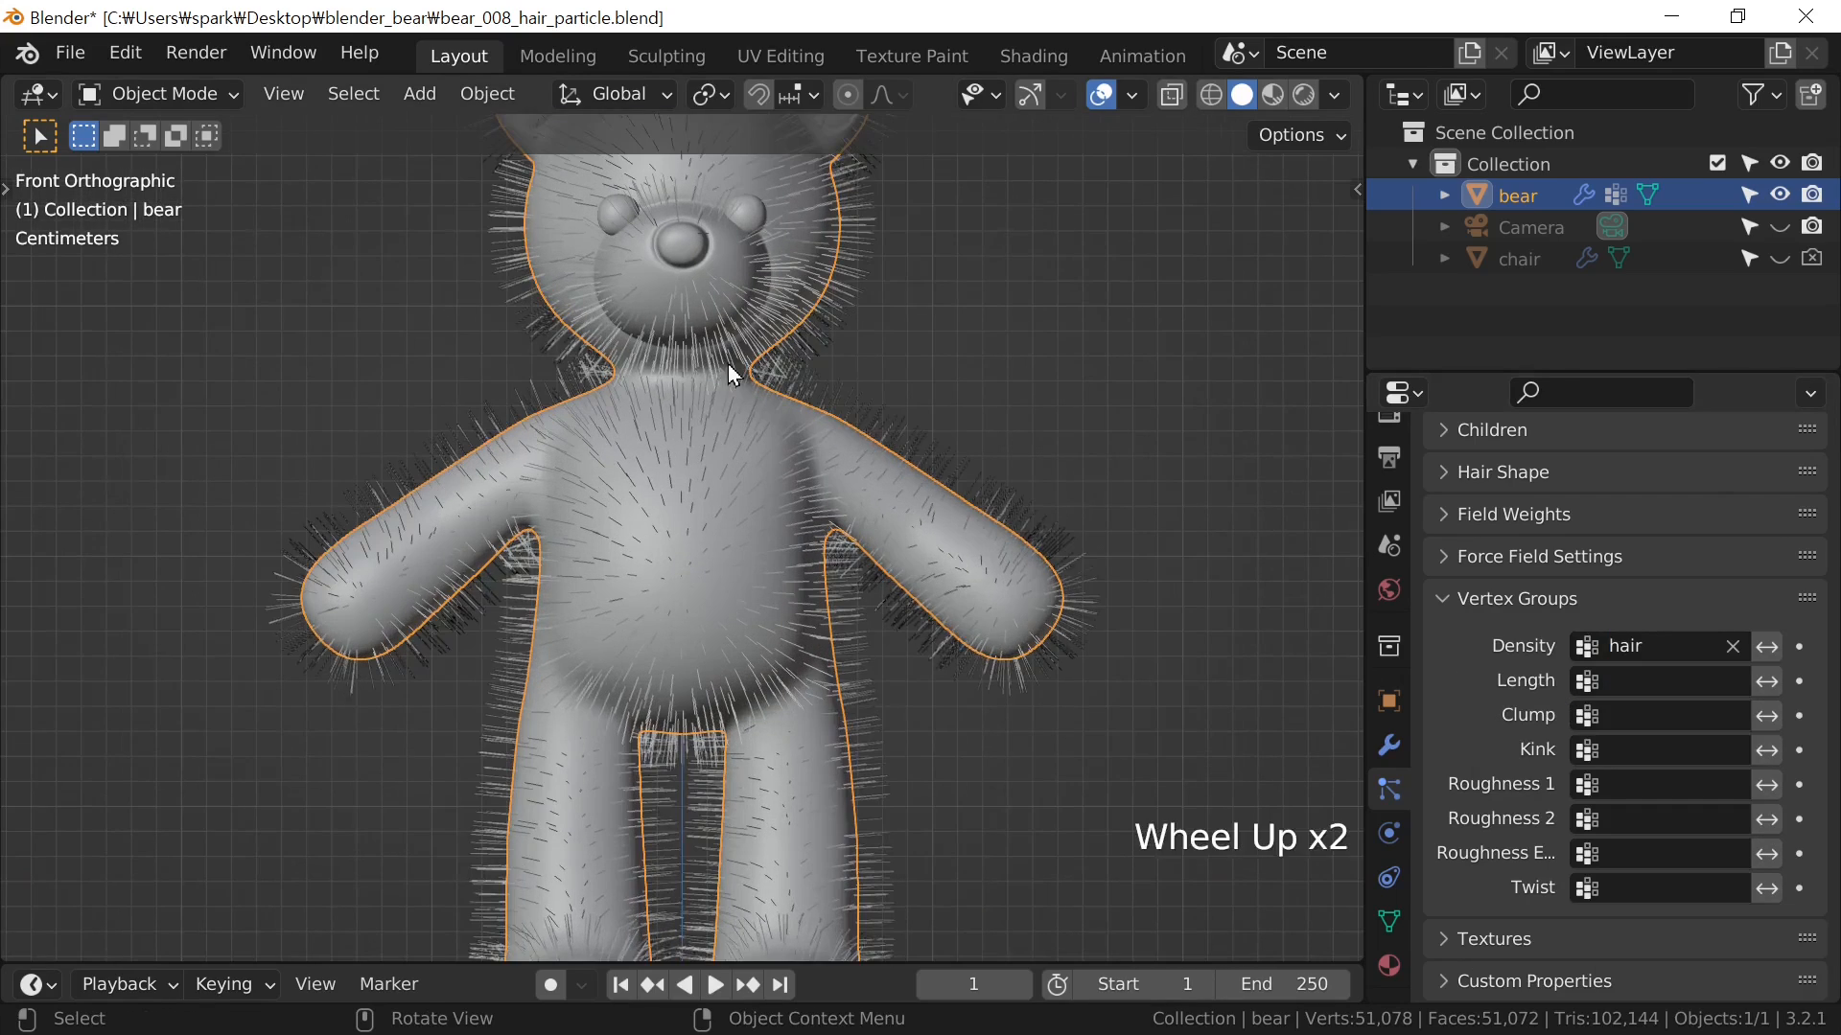
middle_click_drag(728, 364, 761, 620, "shift")
scroll(740, 696, "up", 3)
middle_click_drag(762, 690, 757, 744, "shift")
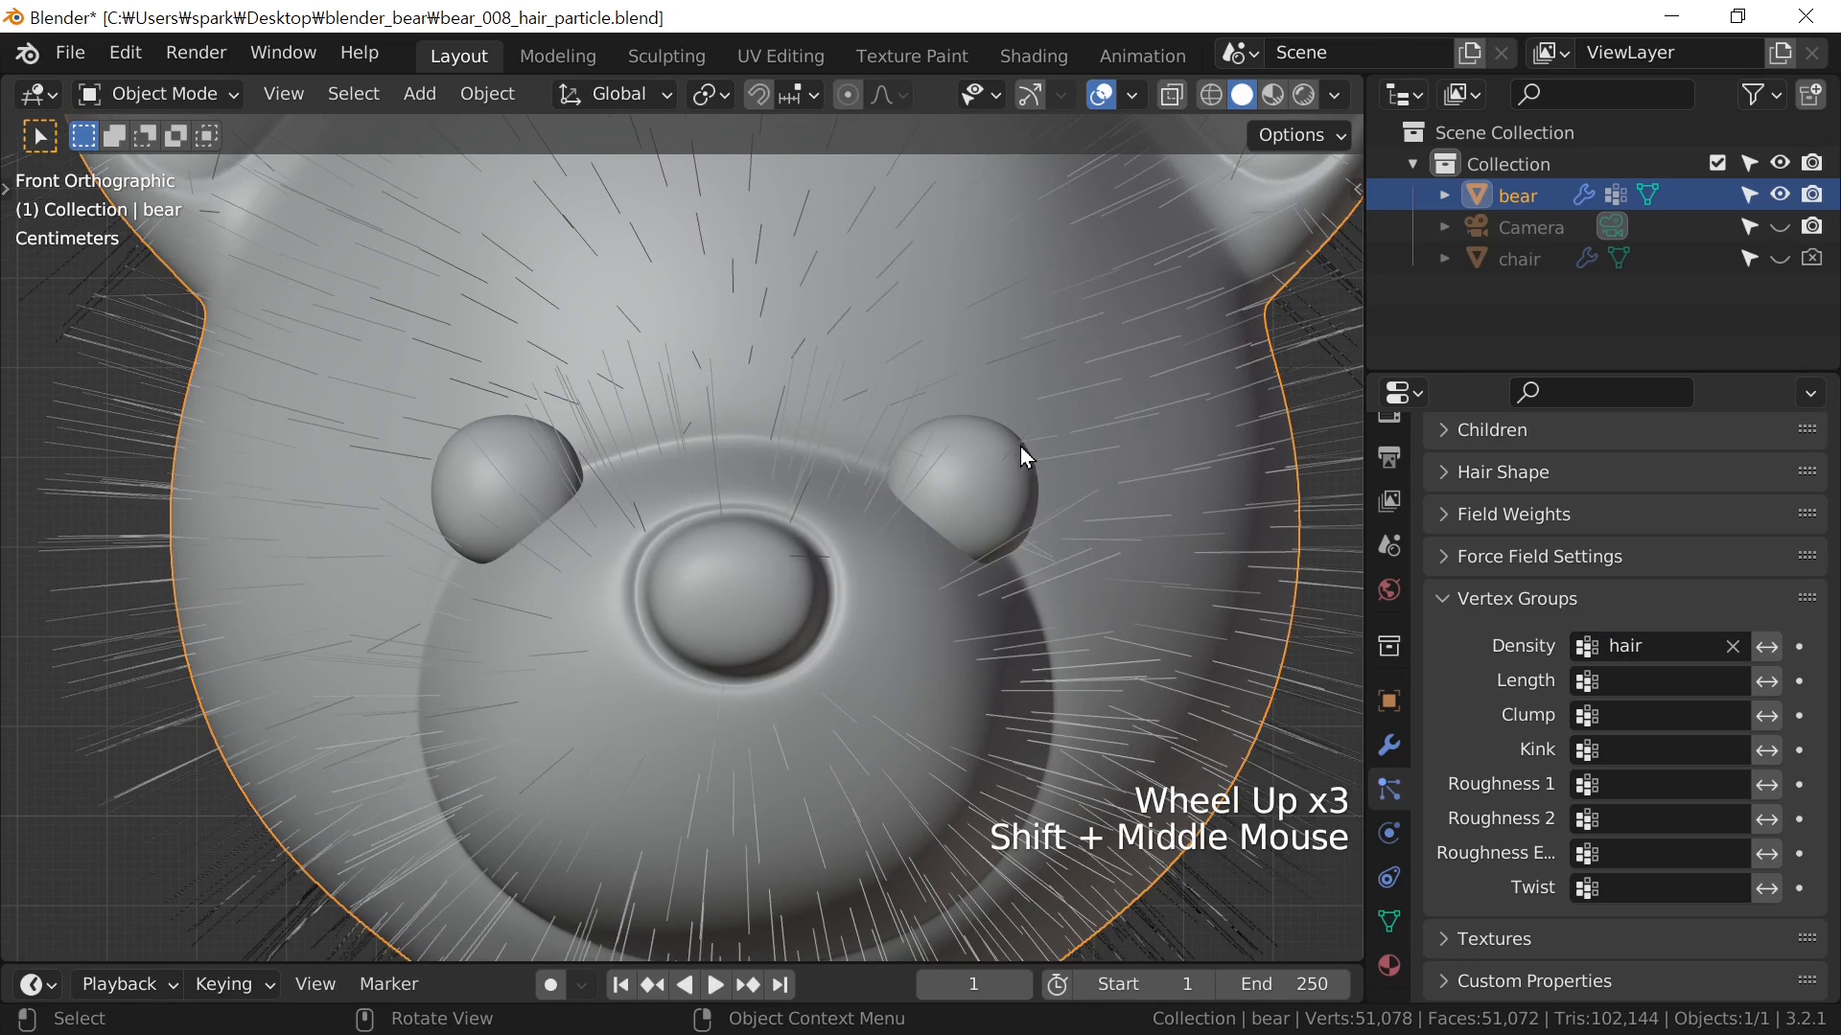
middle_click_drag(1020, 446, 940, 682, "shift")
scroll(1074, 366, "down", 1)
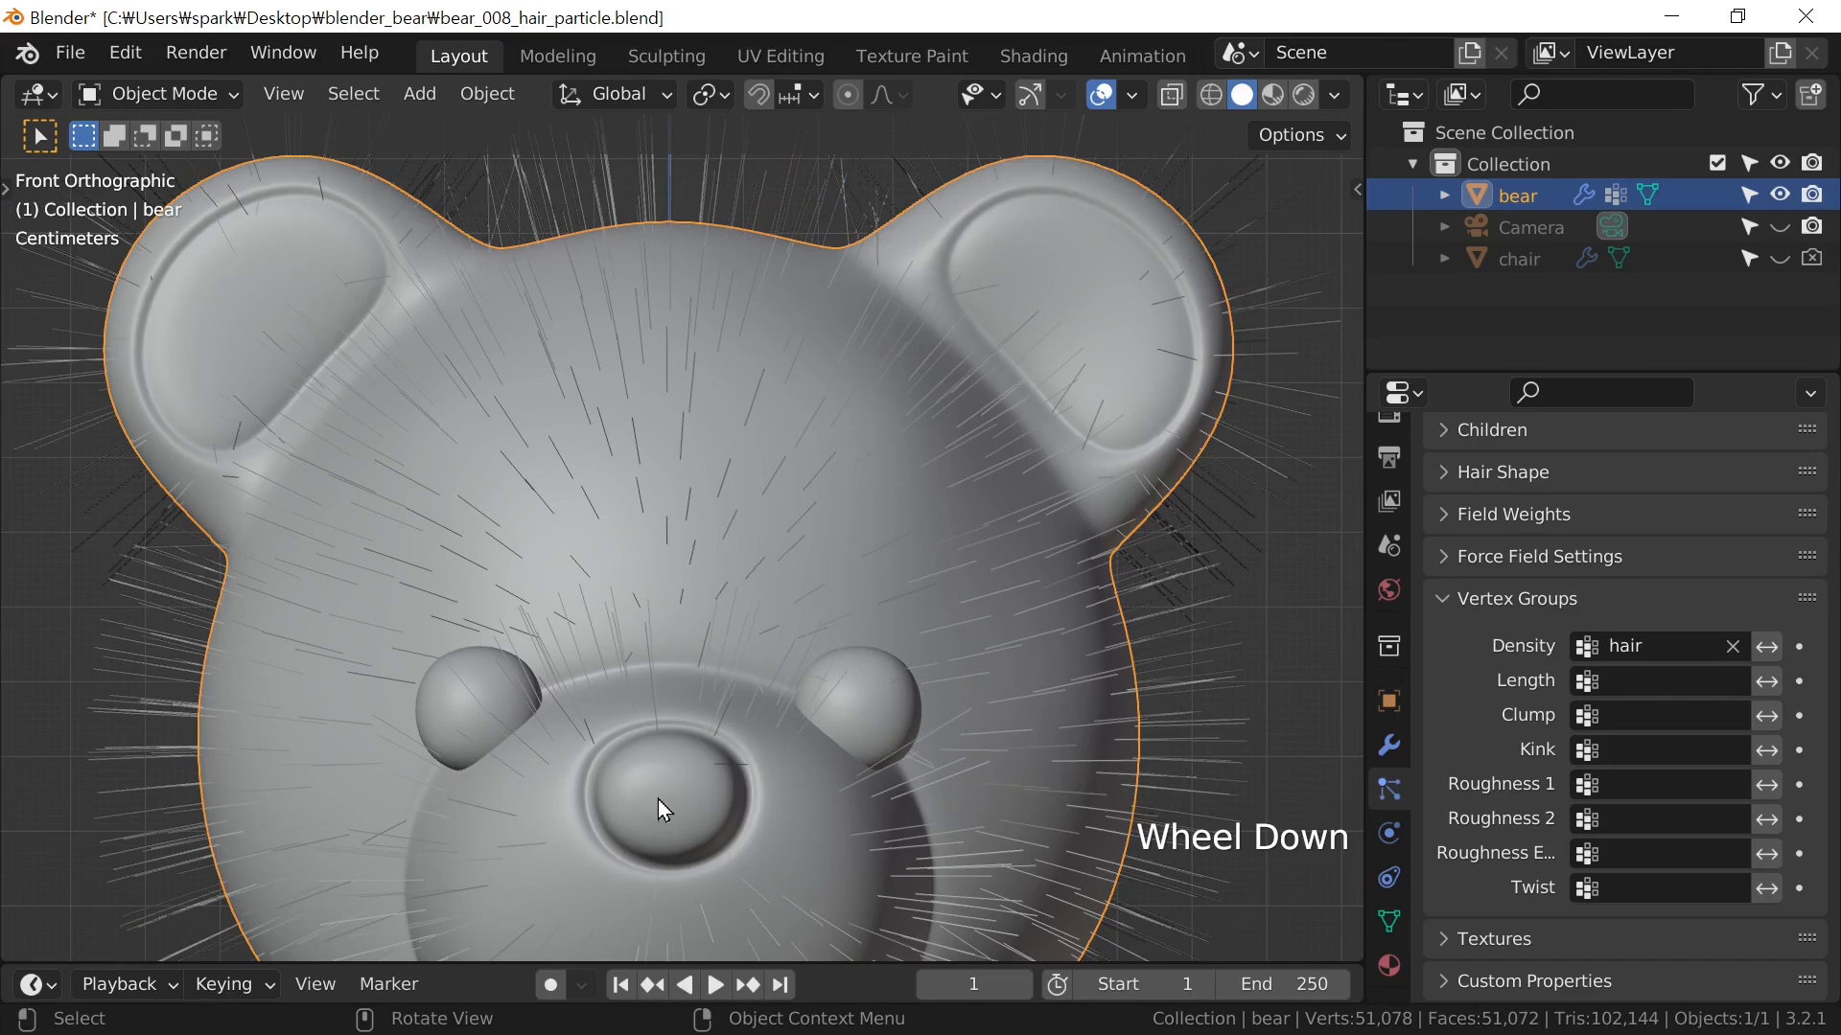
middle_click_drag(658, 798, 476, 690, "shift")
scroll(505, 678, "down", 2)
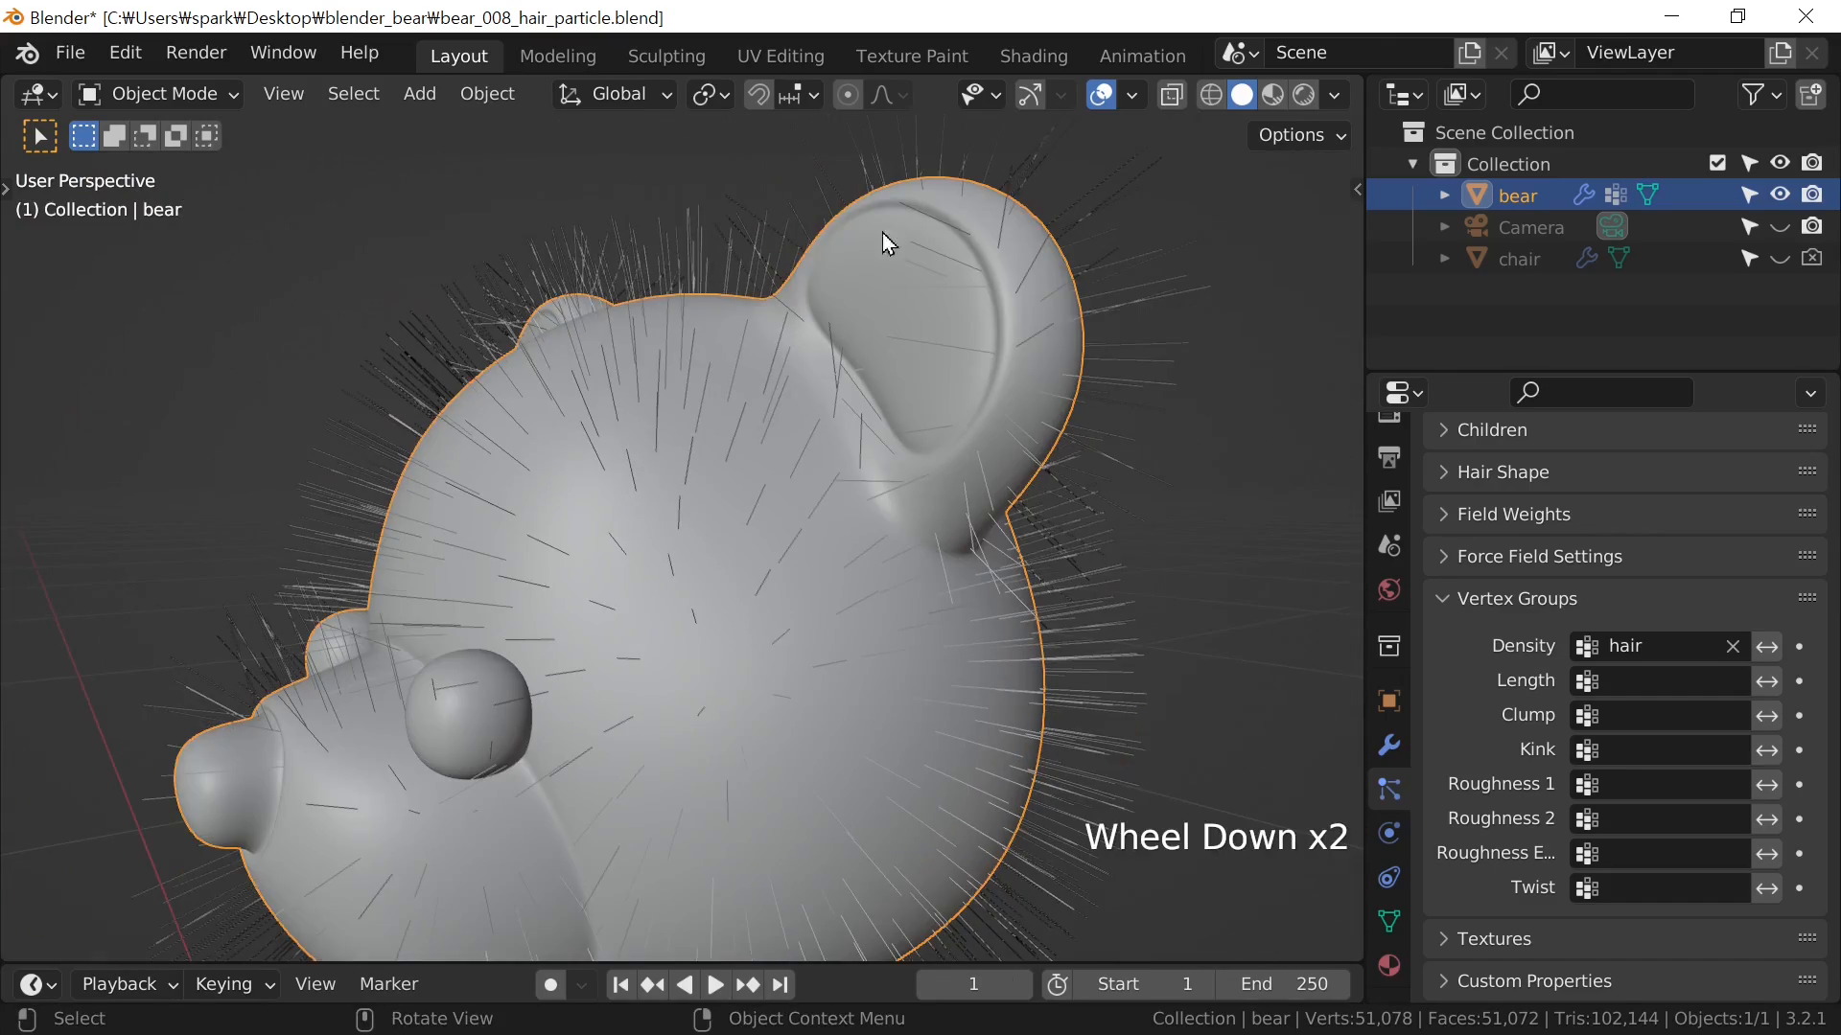
scroll(616, 657, "down", 1)
middle_click_drag(518, 822, 781, 595)
scroll(773, 704, "down", 1)
scroll(878, 666, "down", 1)
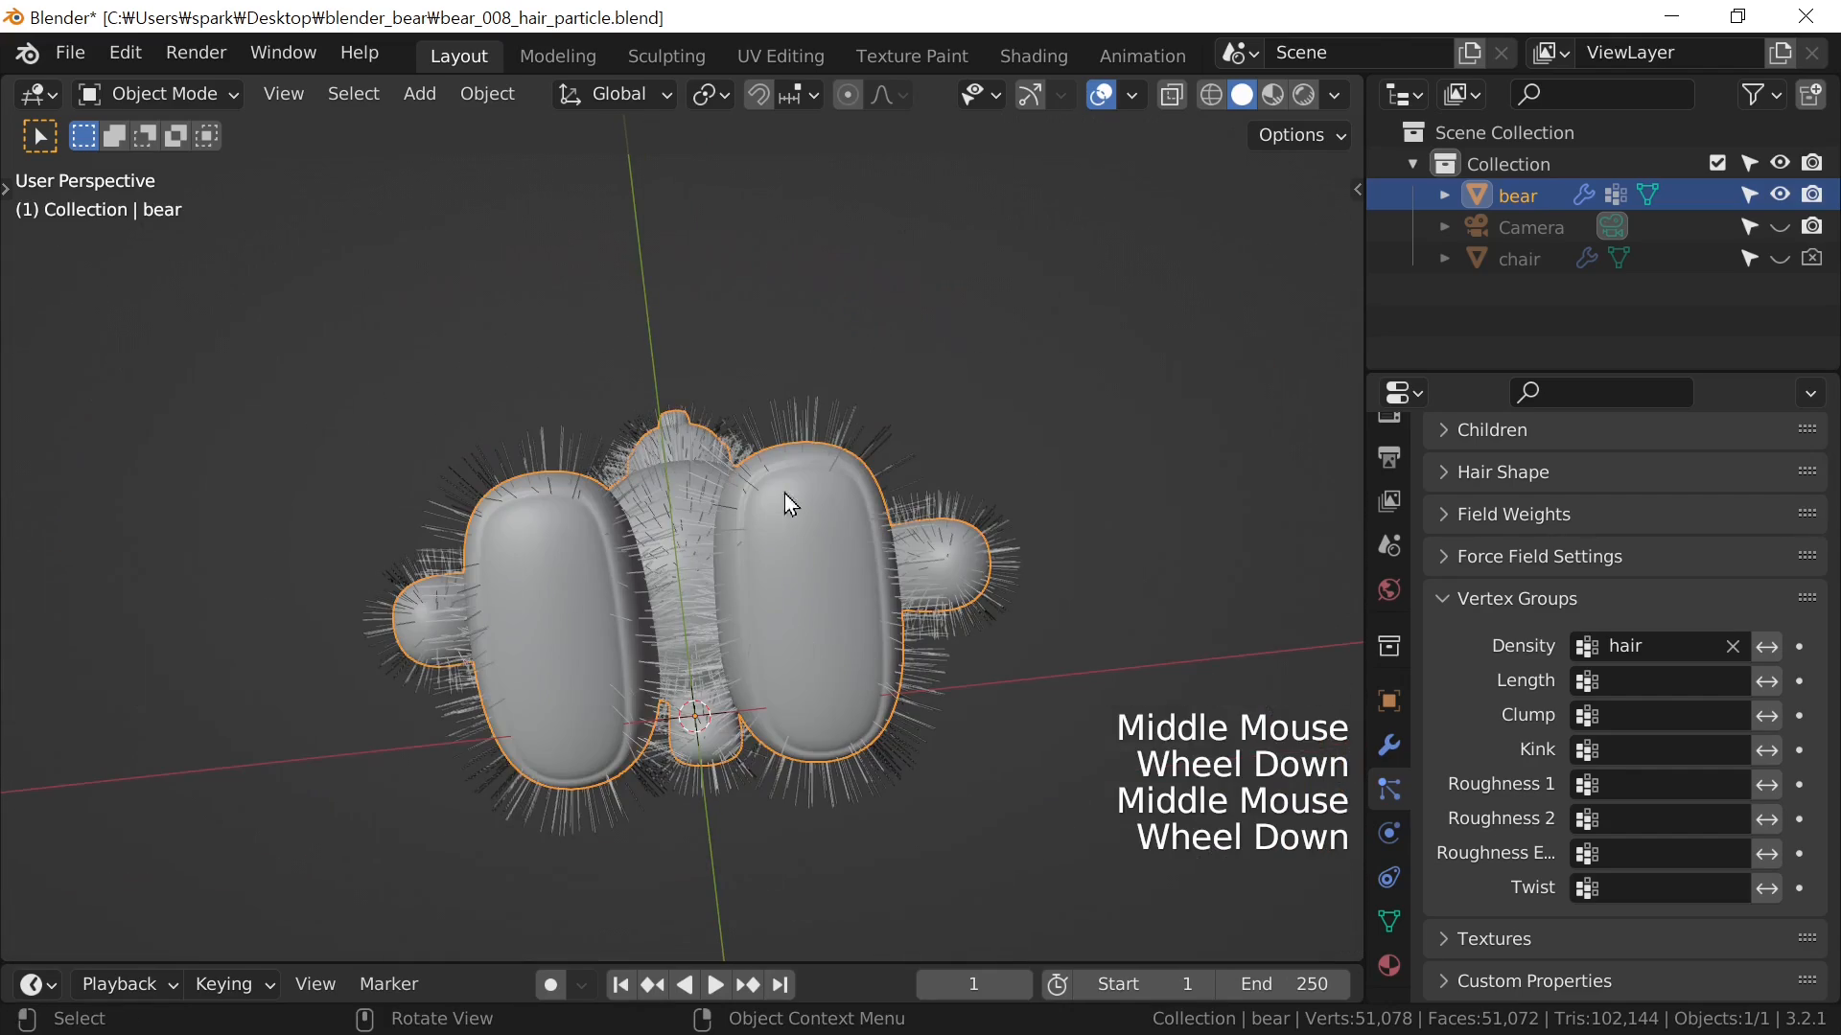
middle_click_drag(801, 496, 782, 817)
key("KP_1")
key("KP_Decimal")
key("KP_Add")
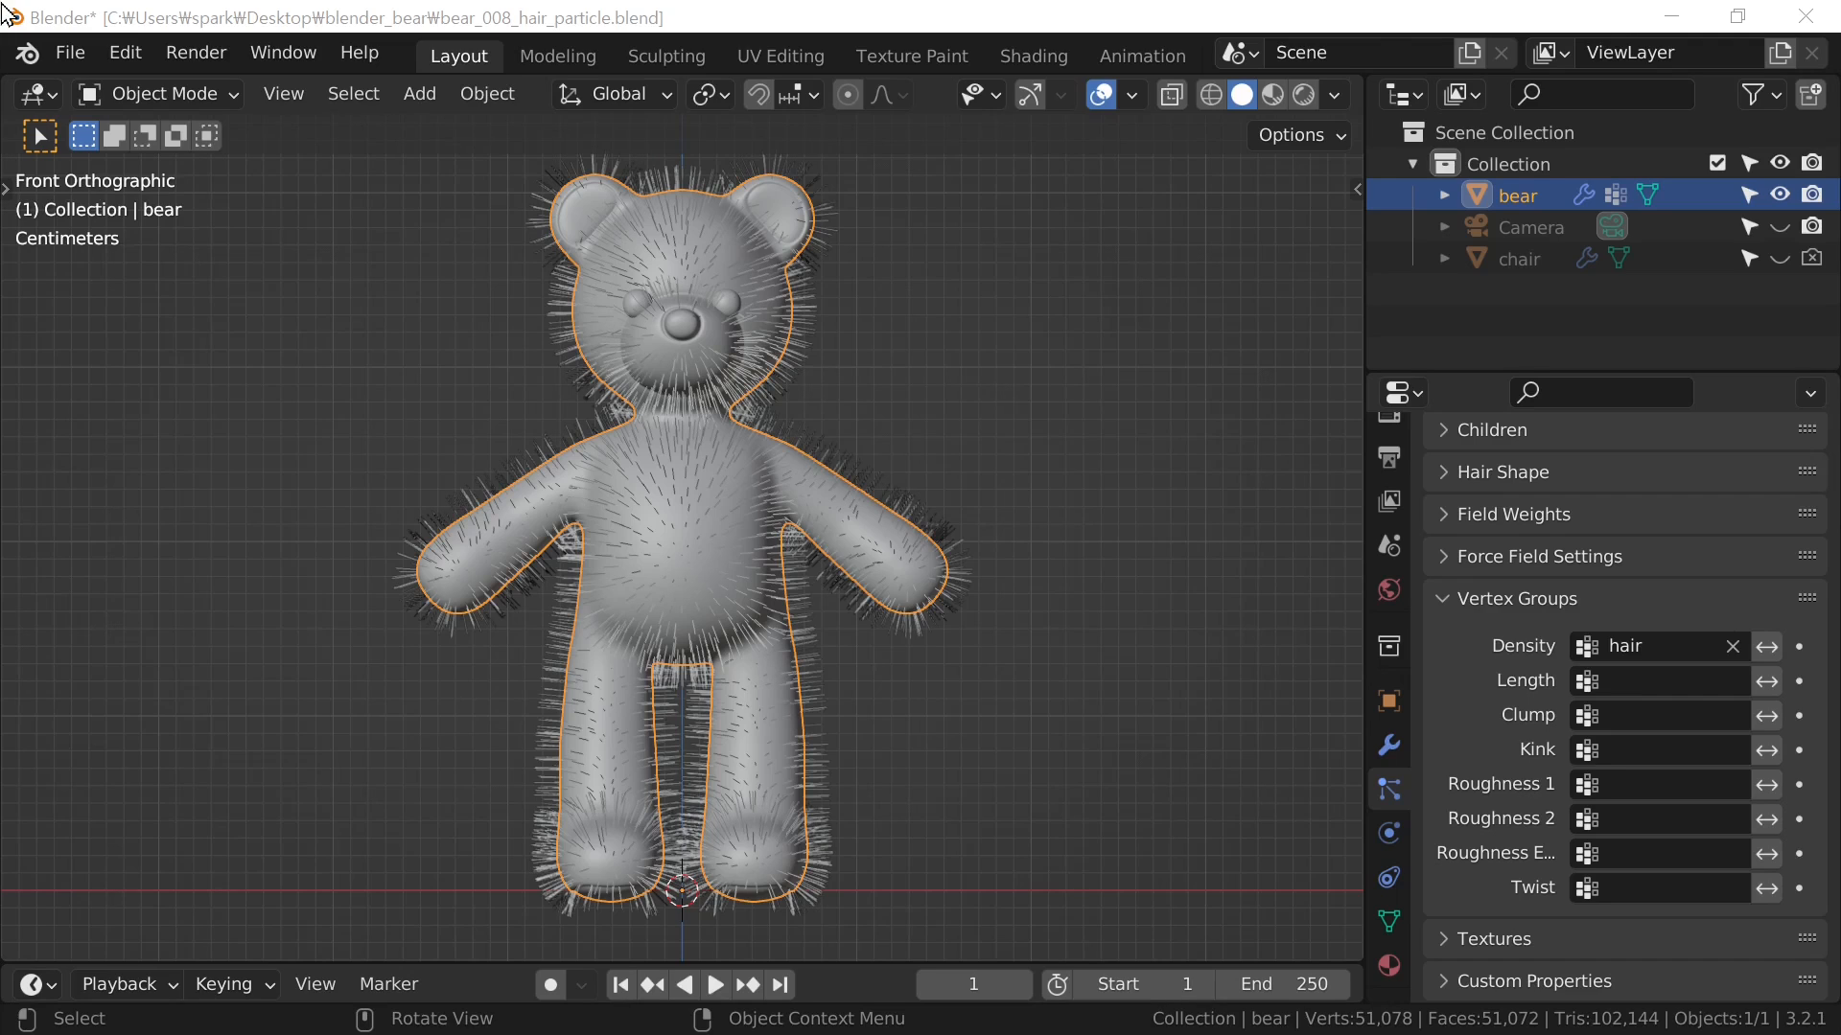
Give the hair Simple children and set their radius to 0 m
middle_click_drag(1494, 516, 1605, 665)
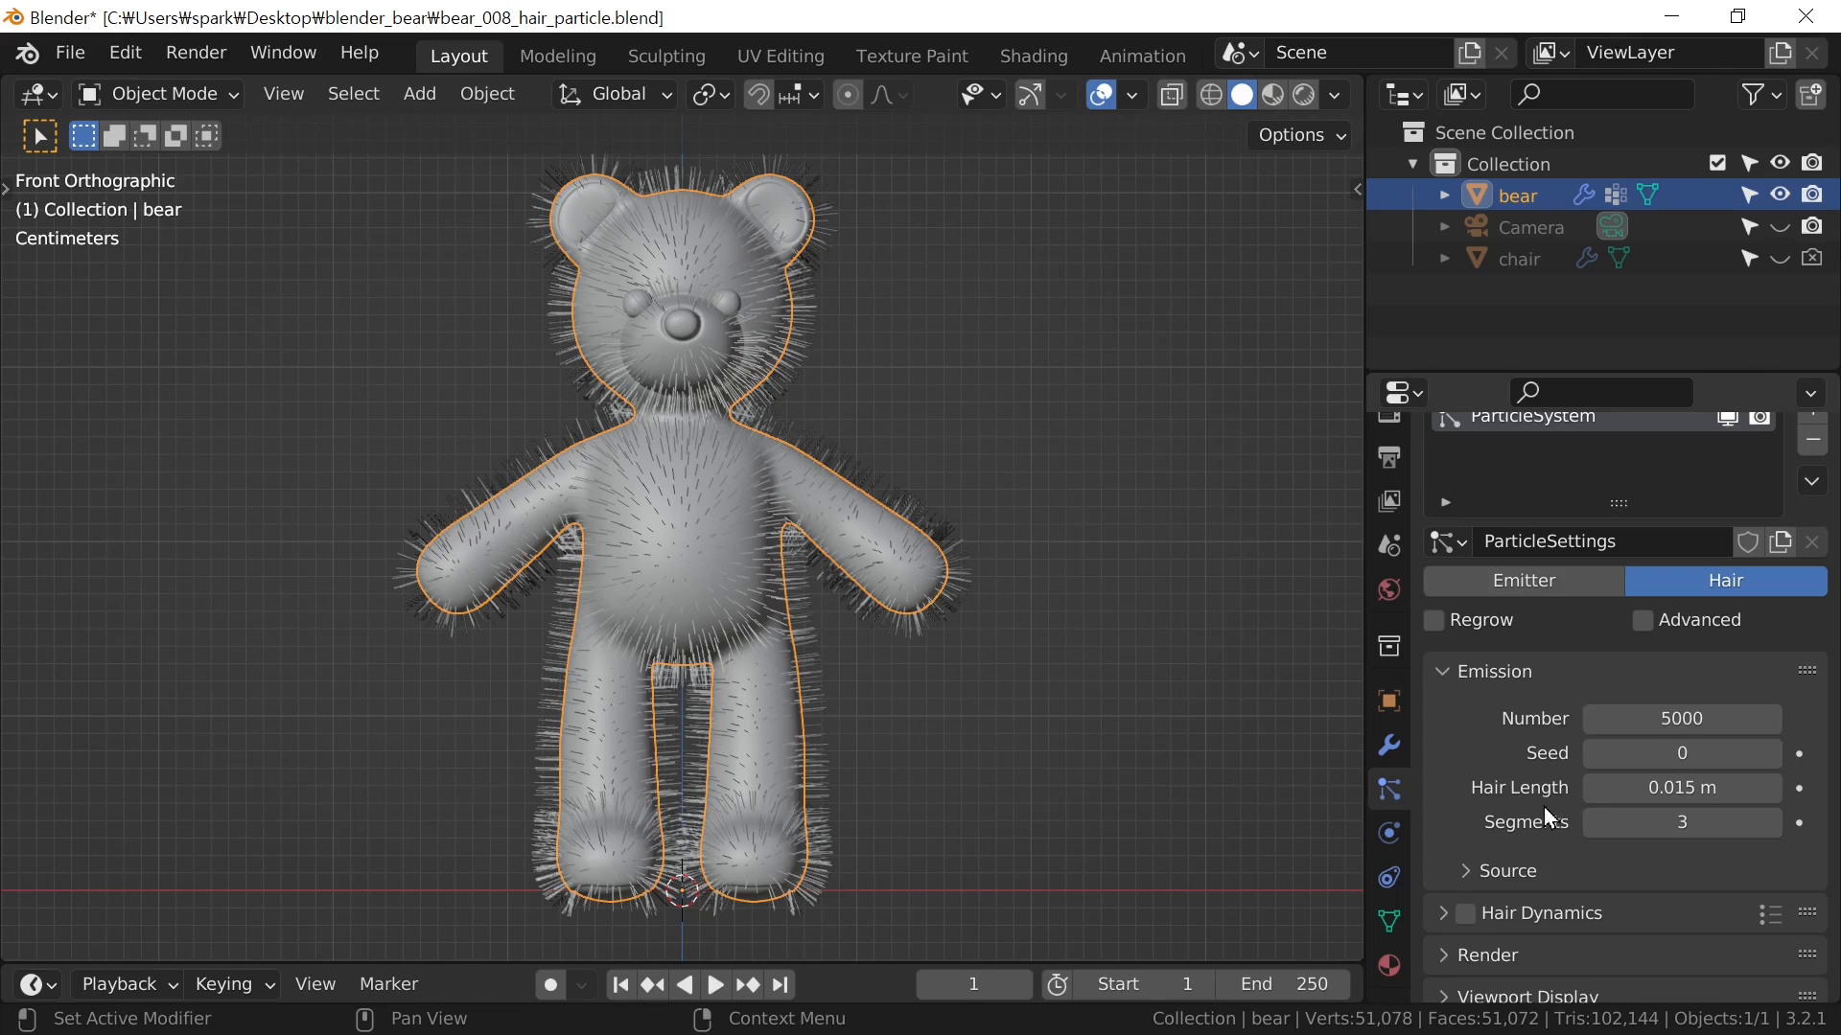
middle_click_drag(1543, 807, 1518, 421)
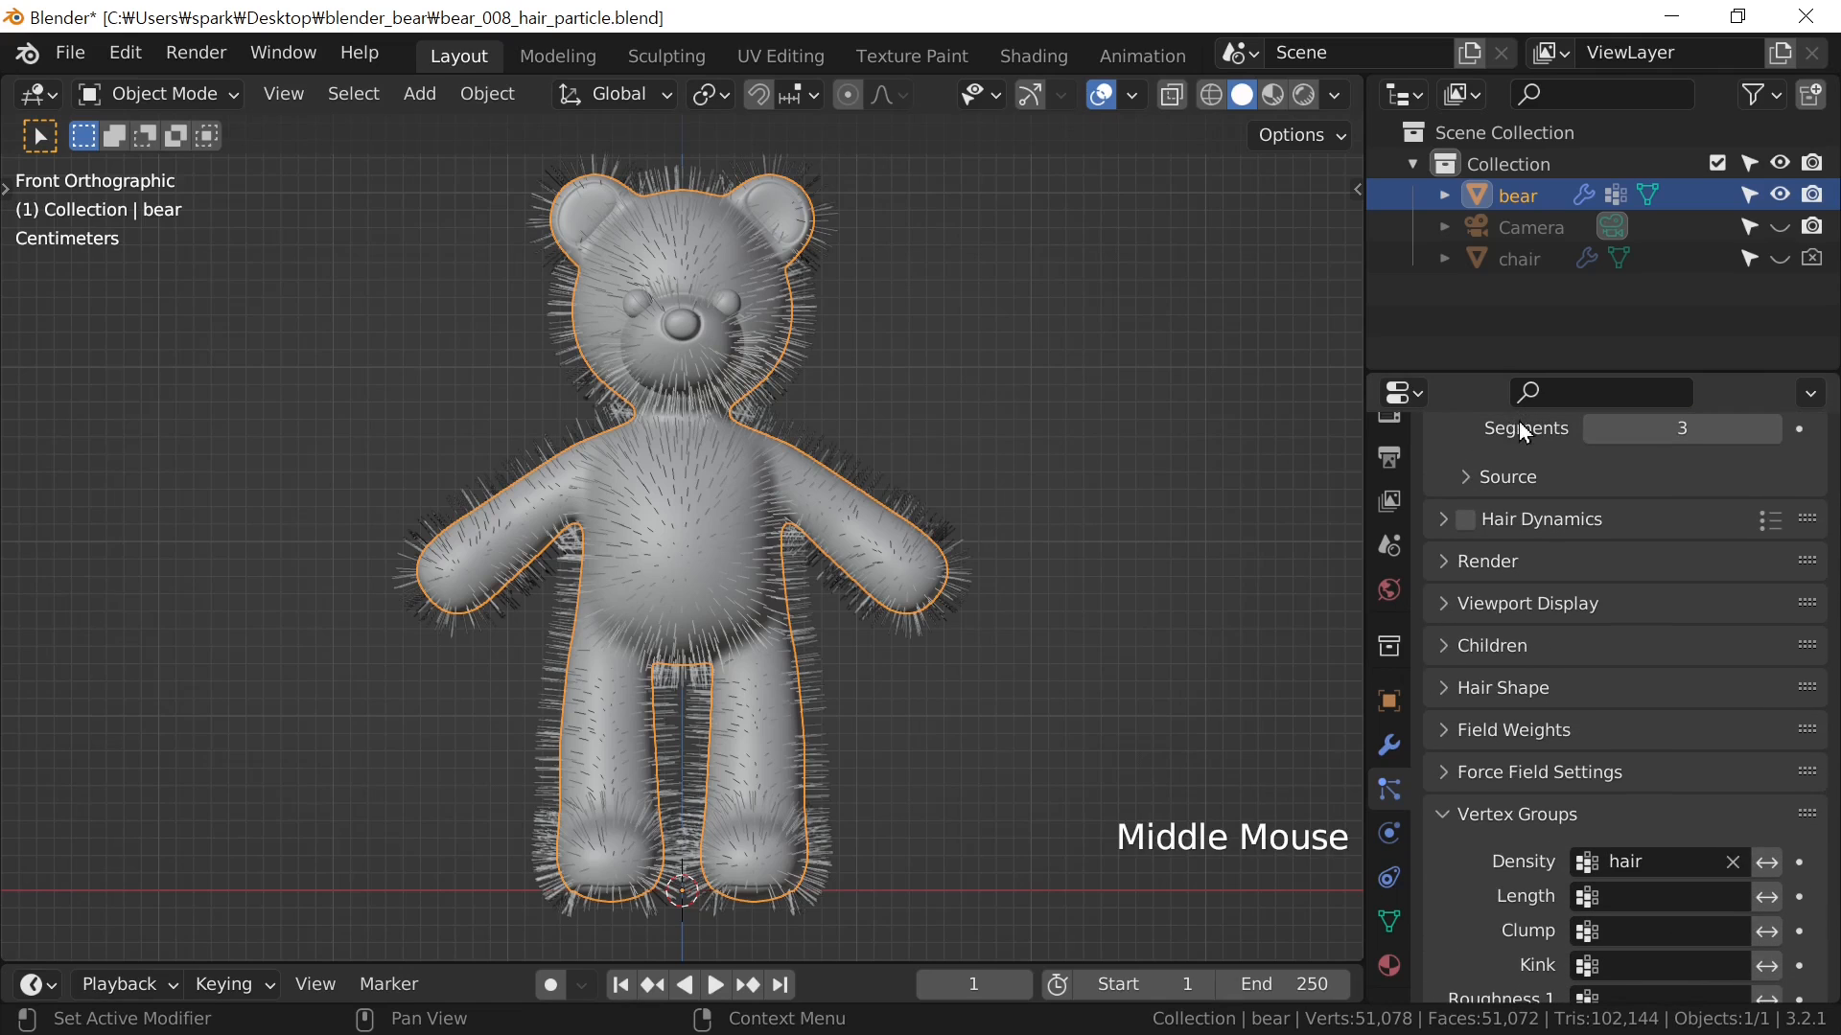
left_click(1492, 657)
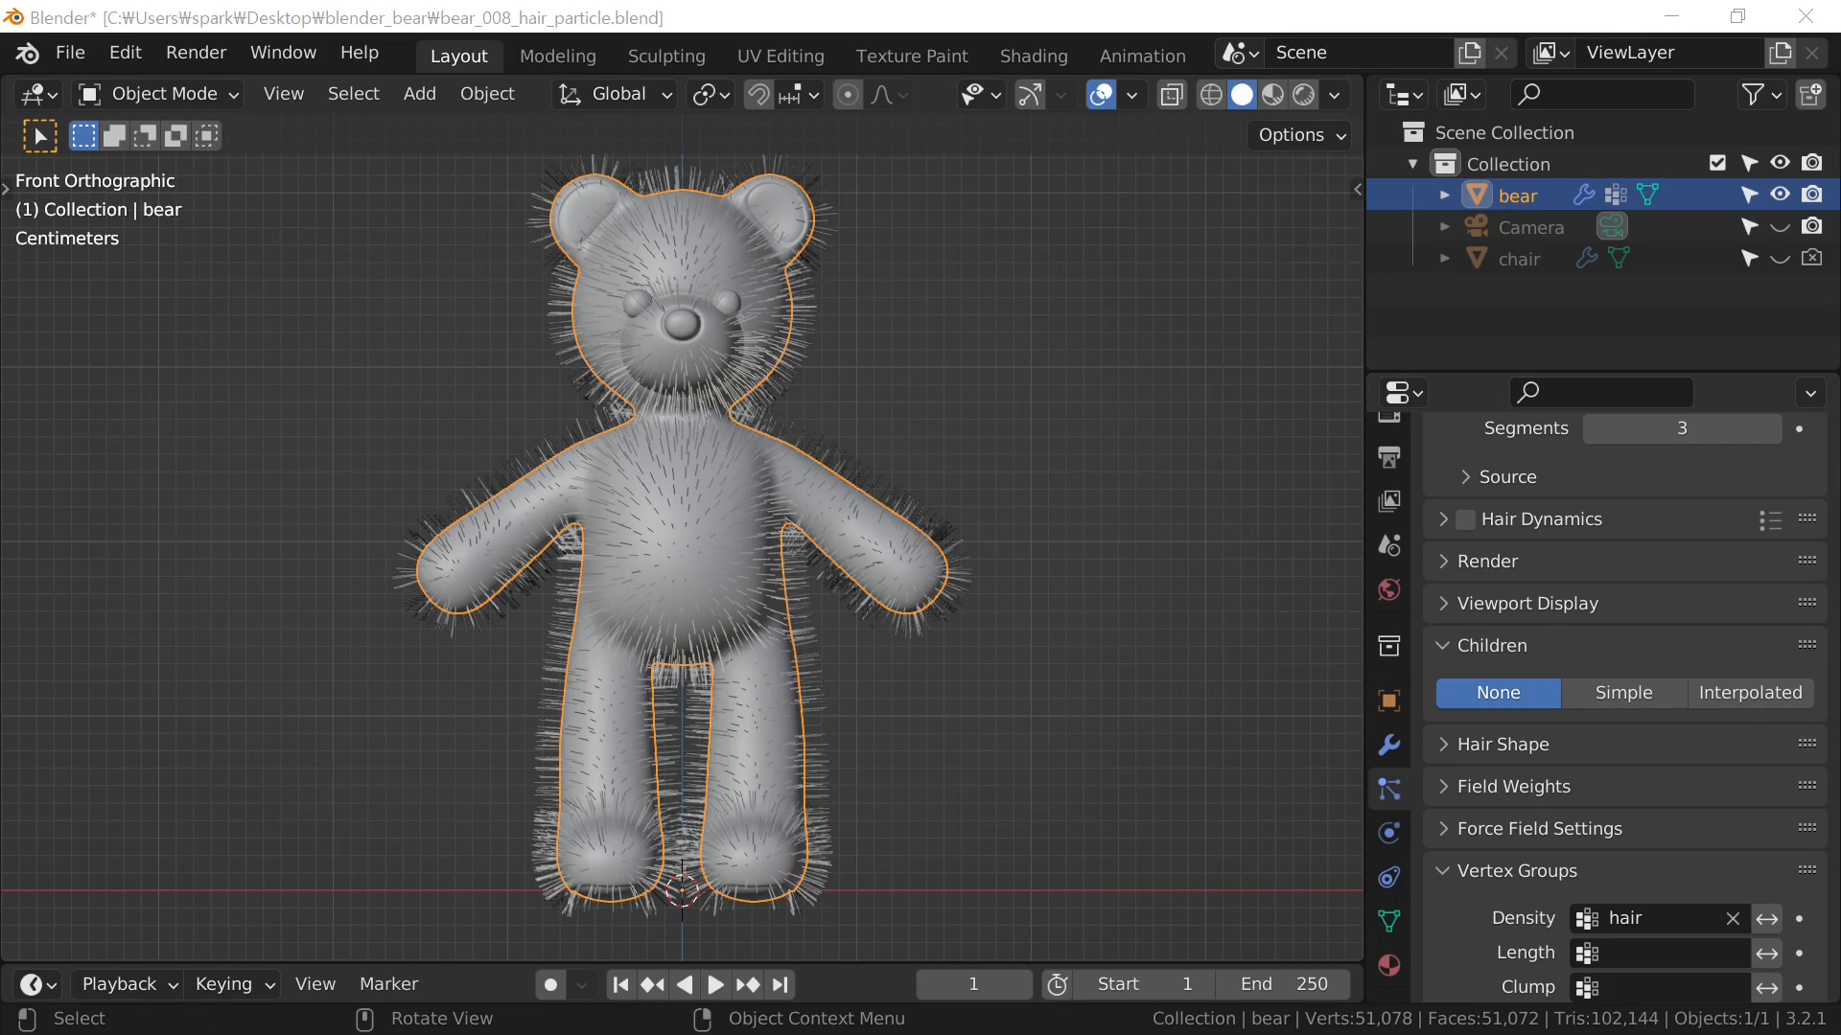
left_click(1642, 698)
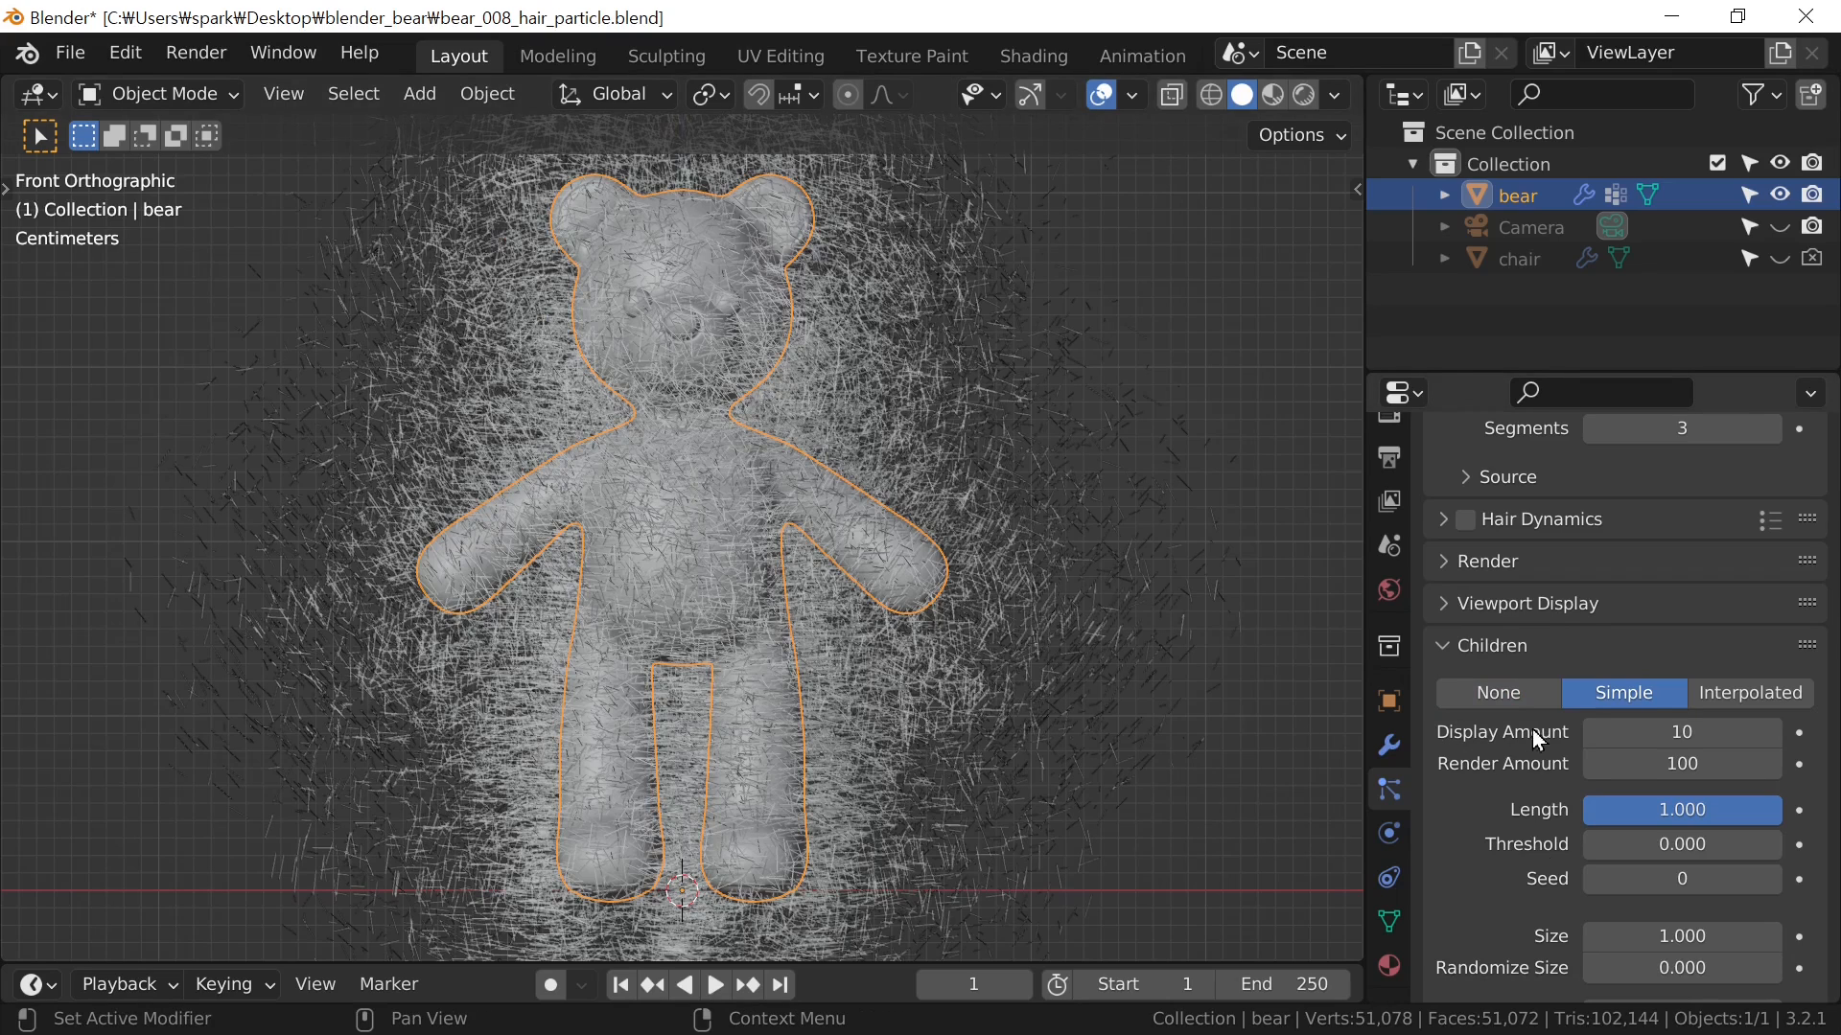
middle_click_drag(1530, 873, 1515, 670)
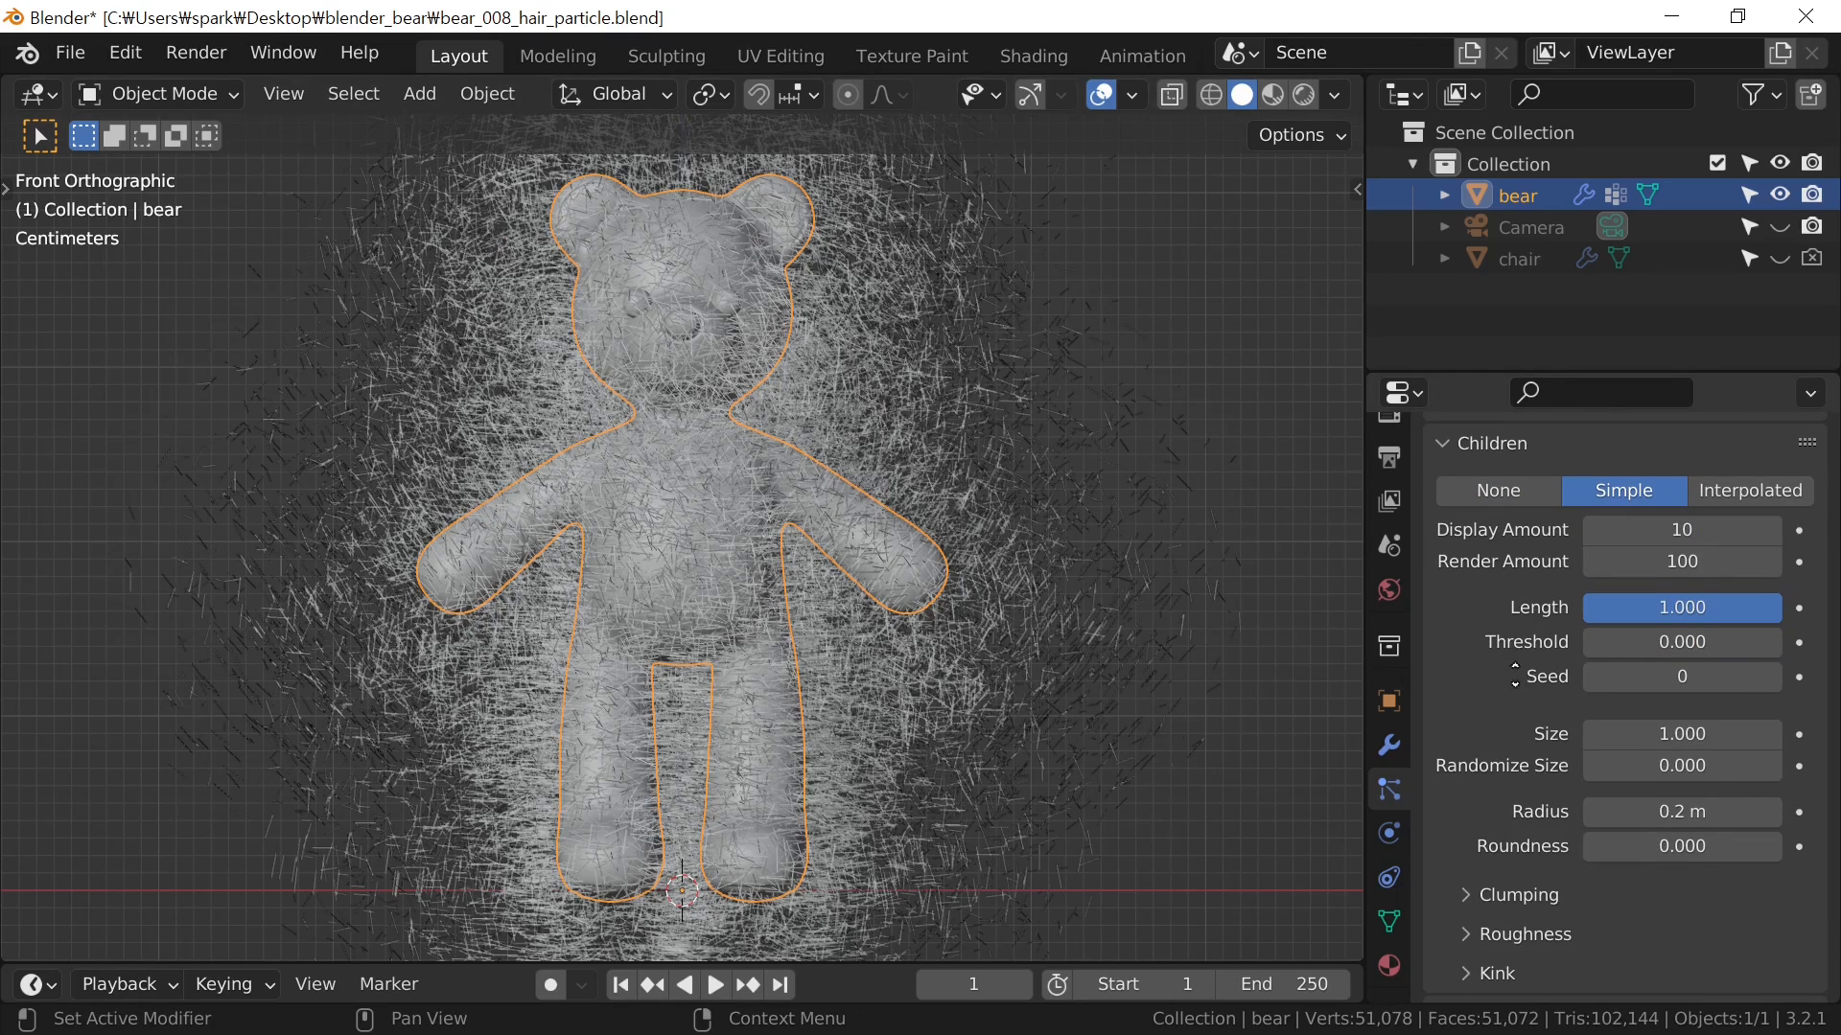
left_click(1648, 802)
type("0")
key("Return")
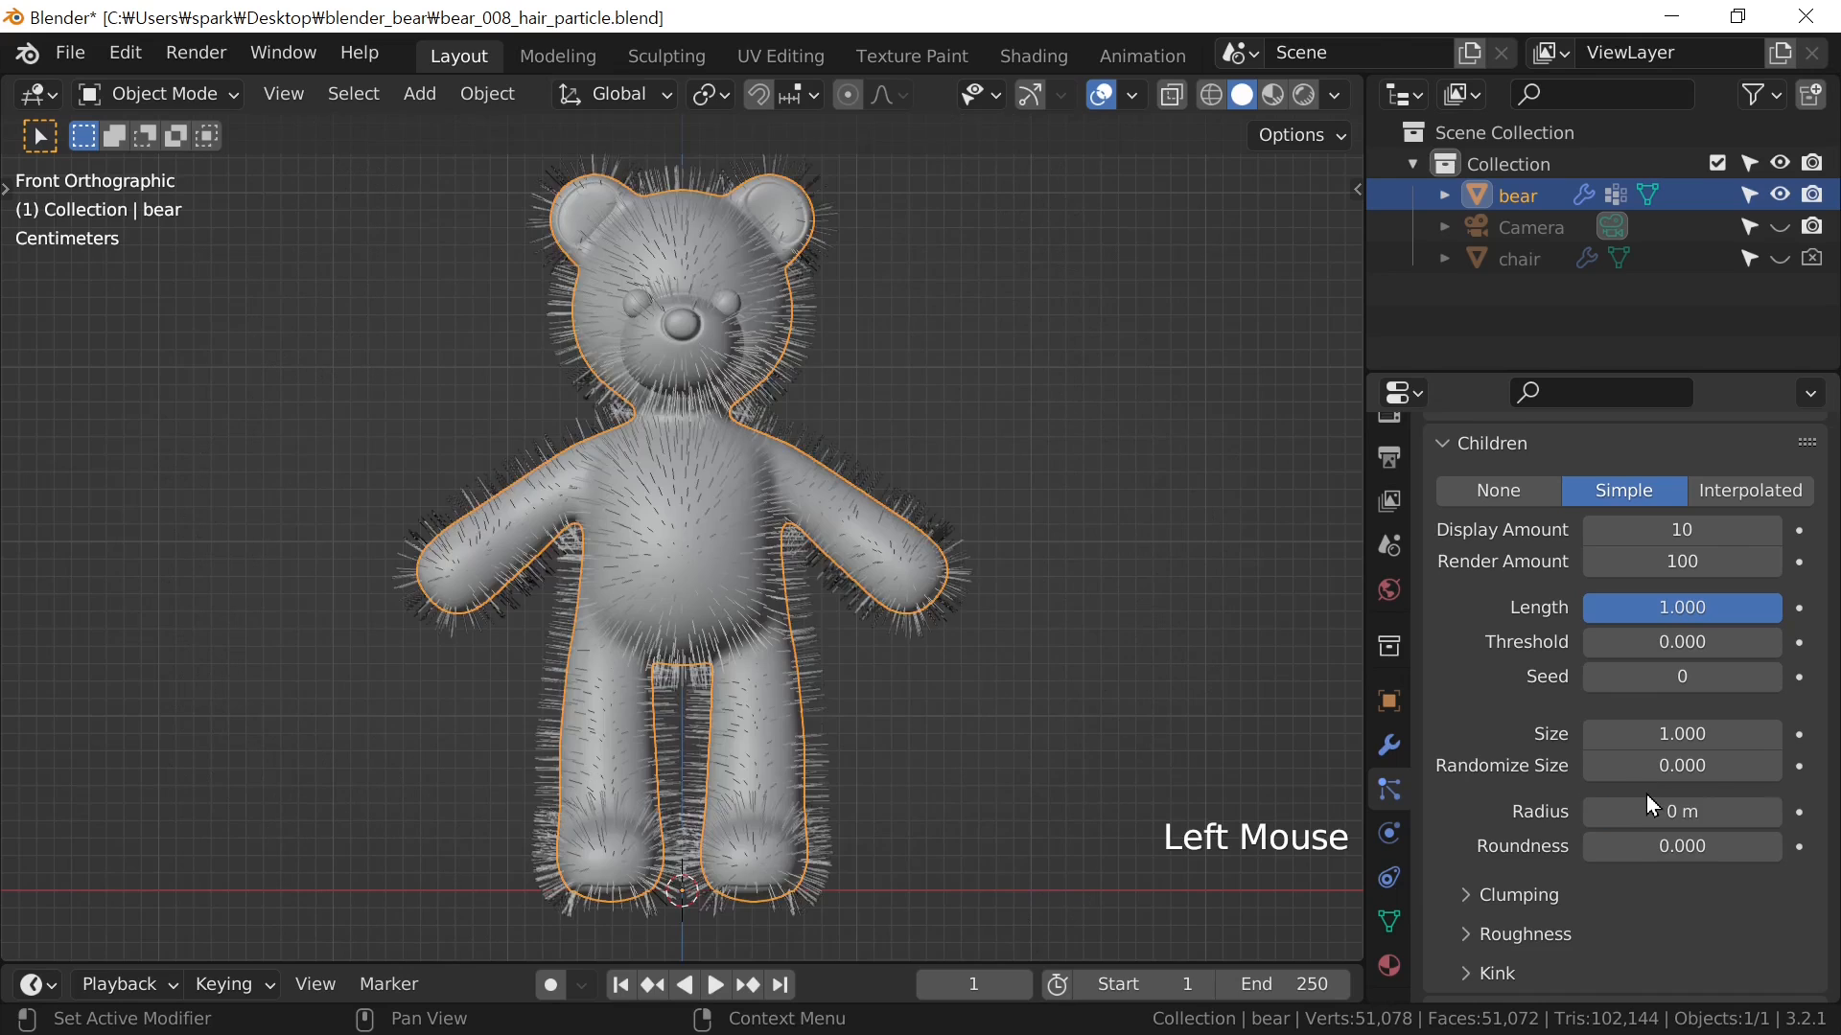
Set the radius of the Simple children to 0.01 m
double_click(1647, 801)
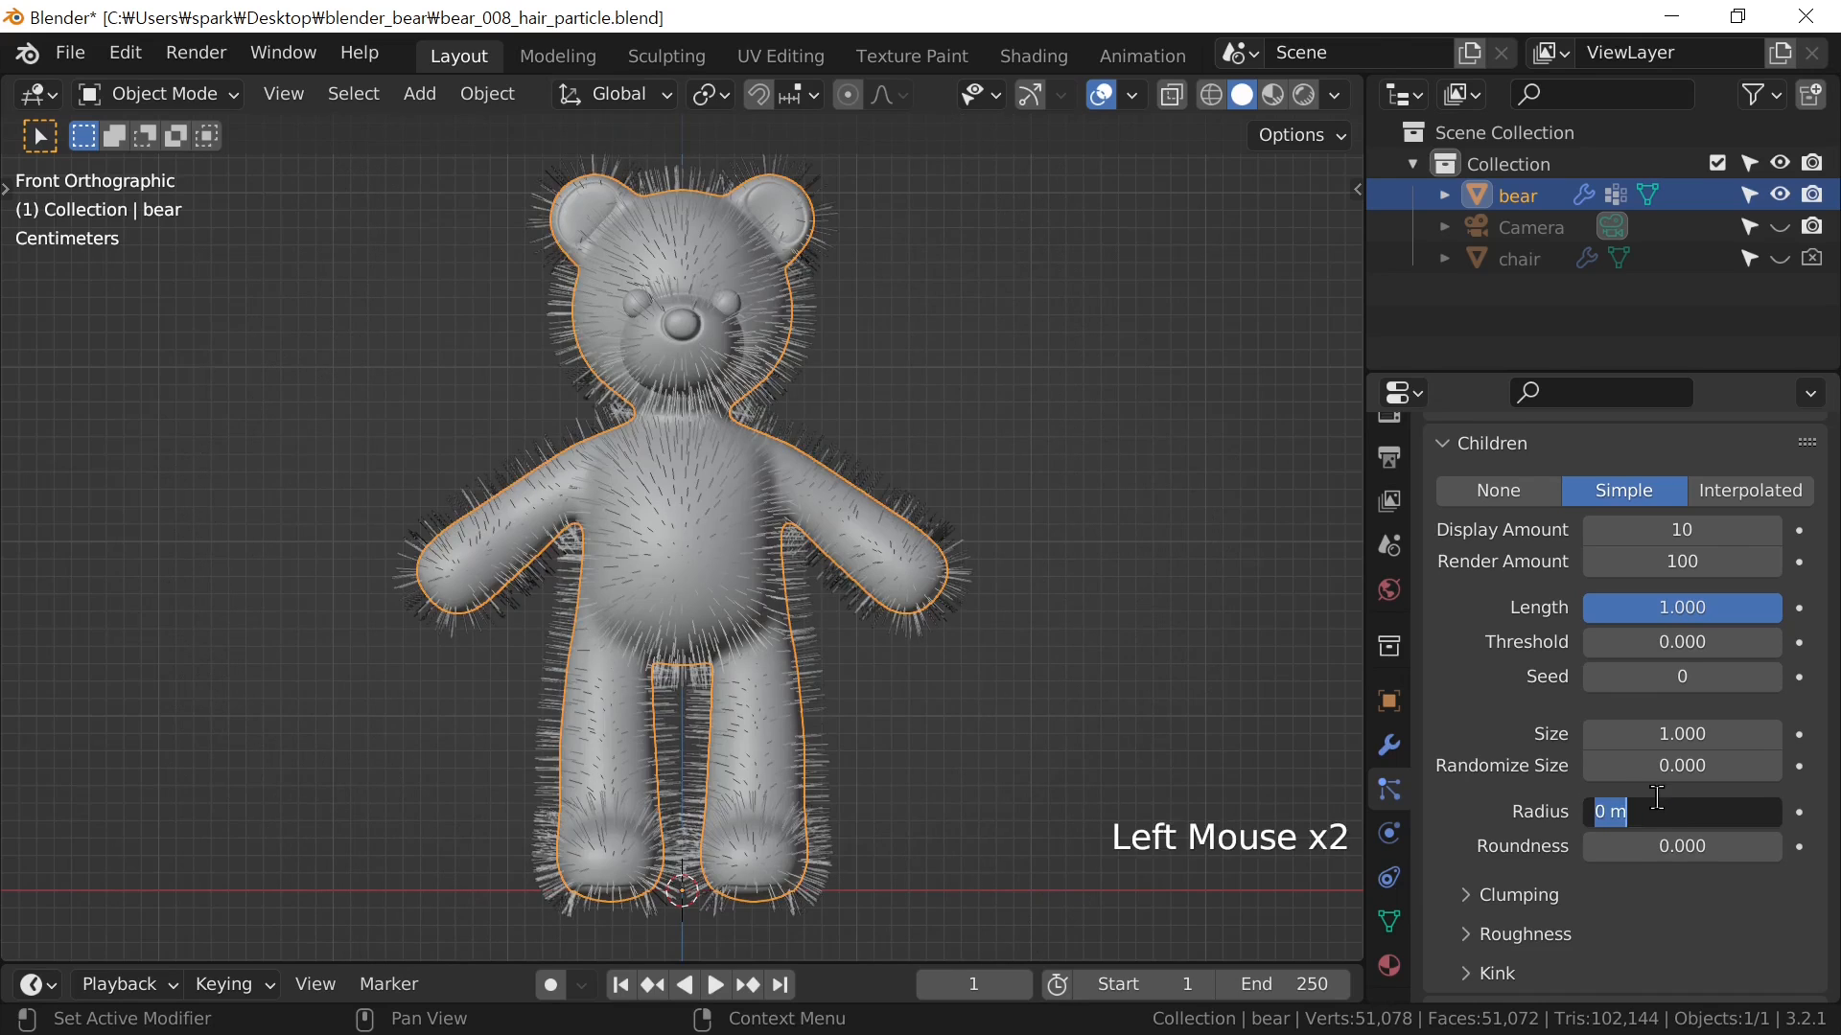
type("0.01")
key("Return")
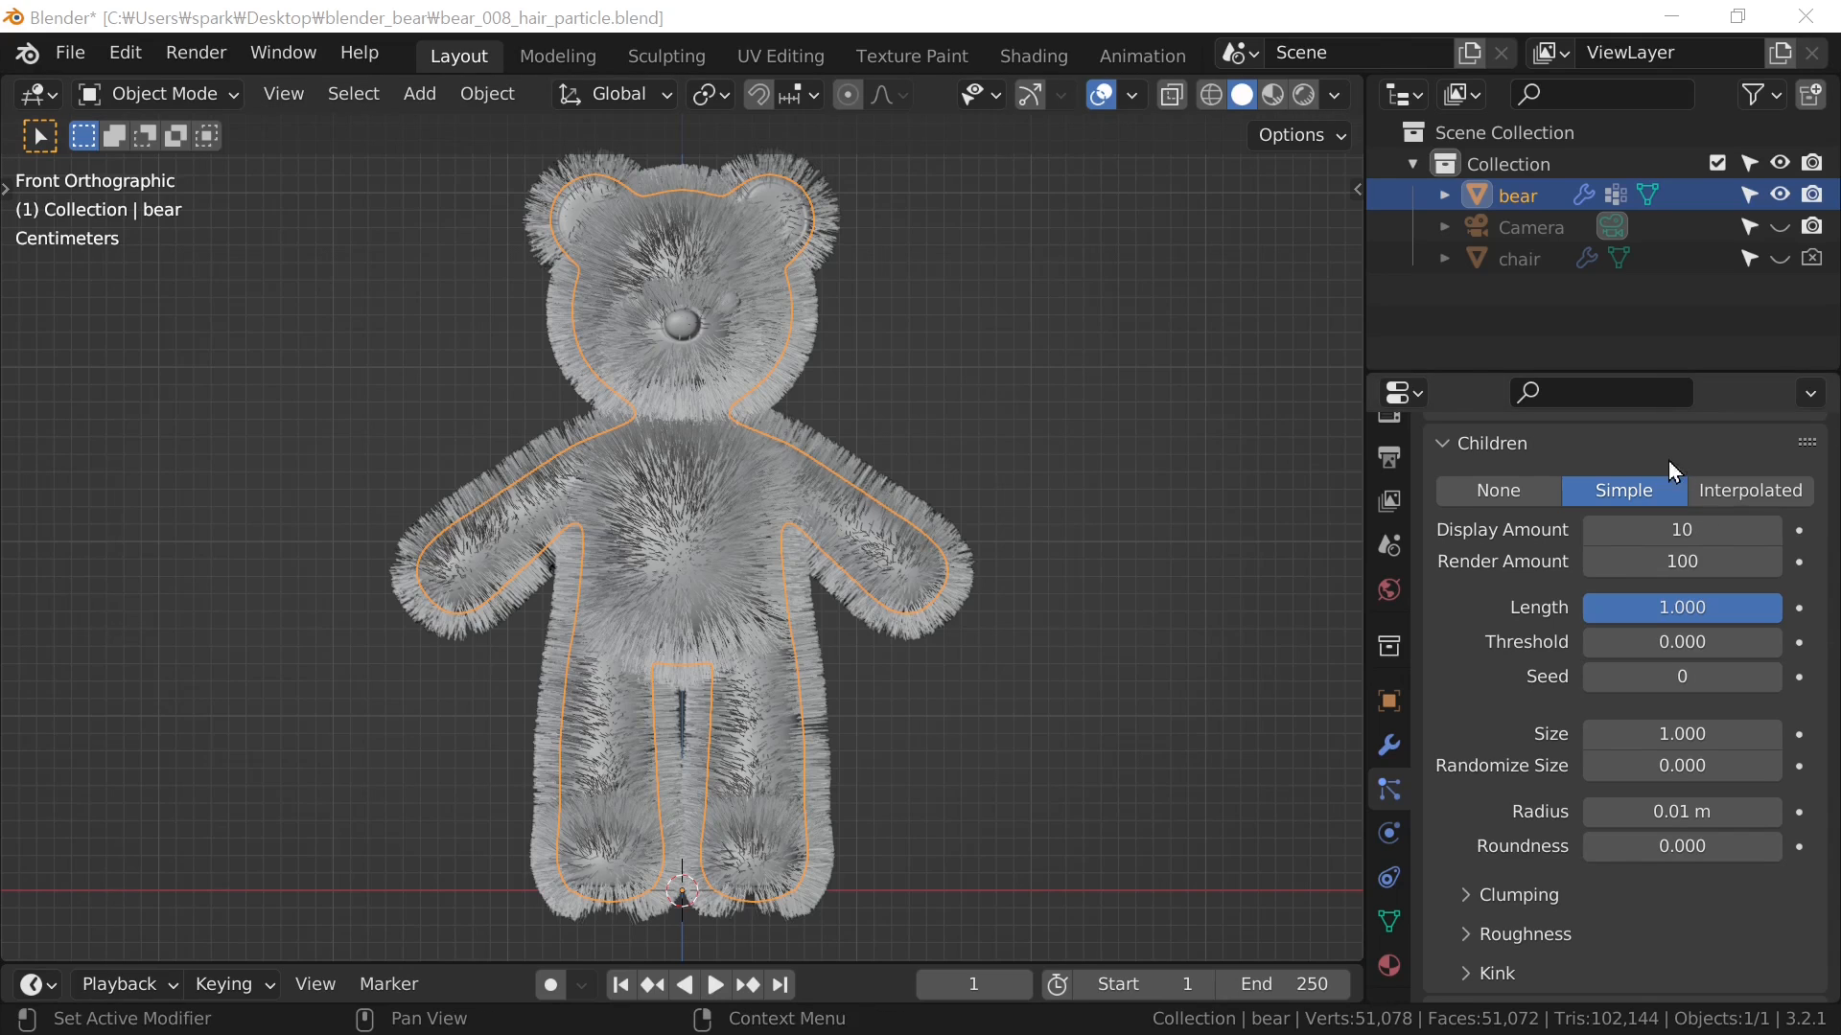
Switch the hair children to Interpolated and set their display amount to 20
left_click(1722, 486)
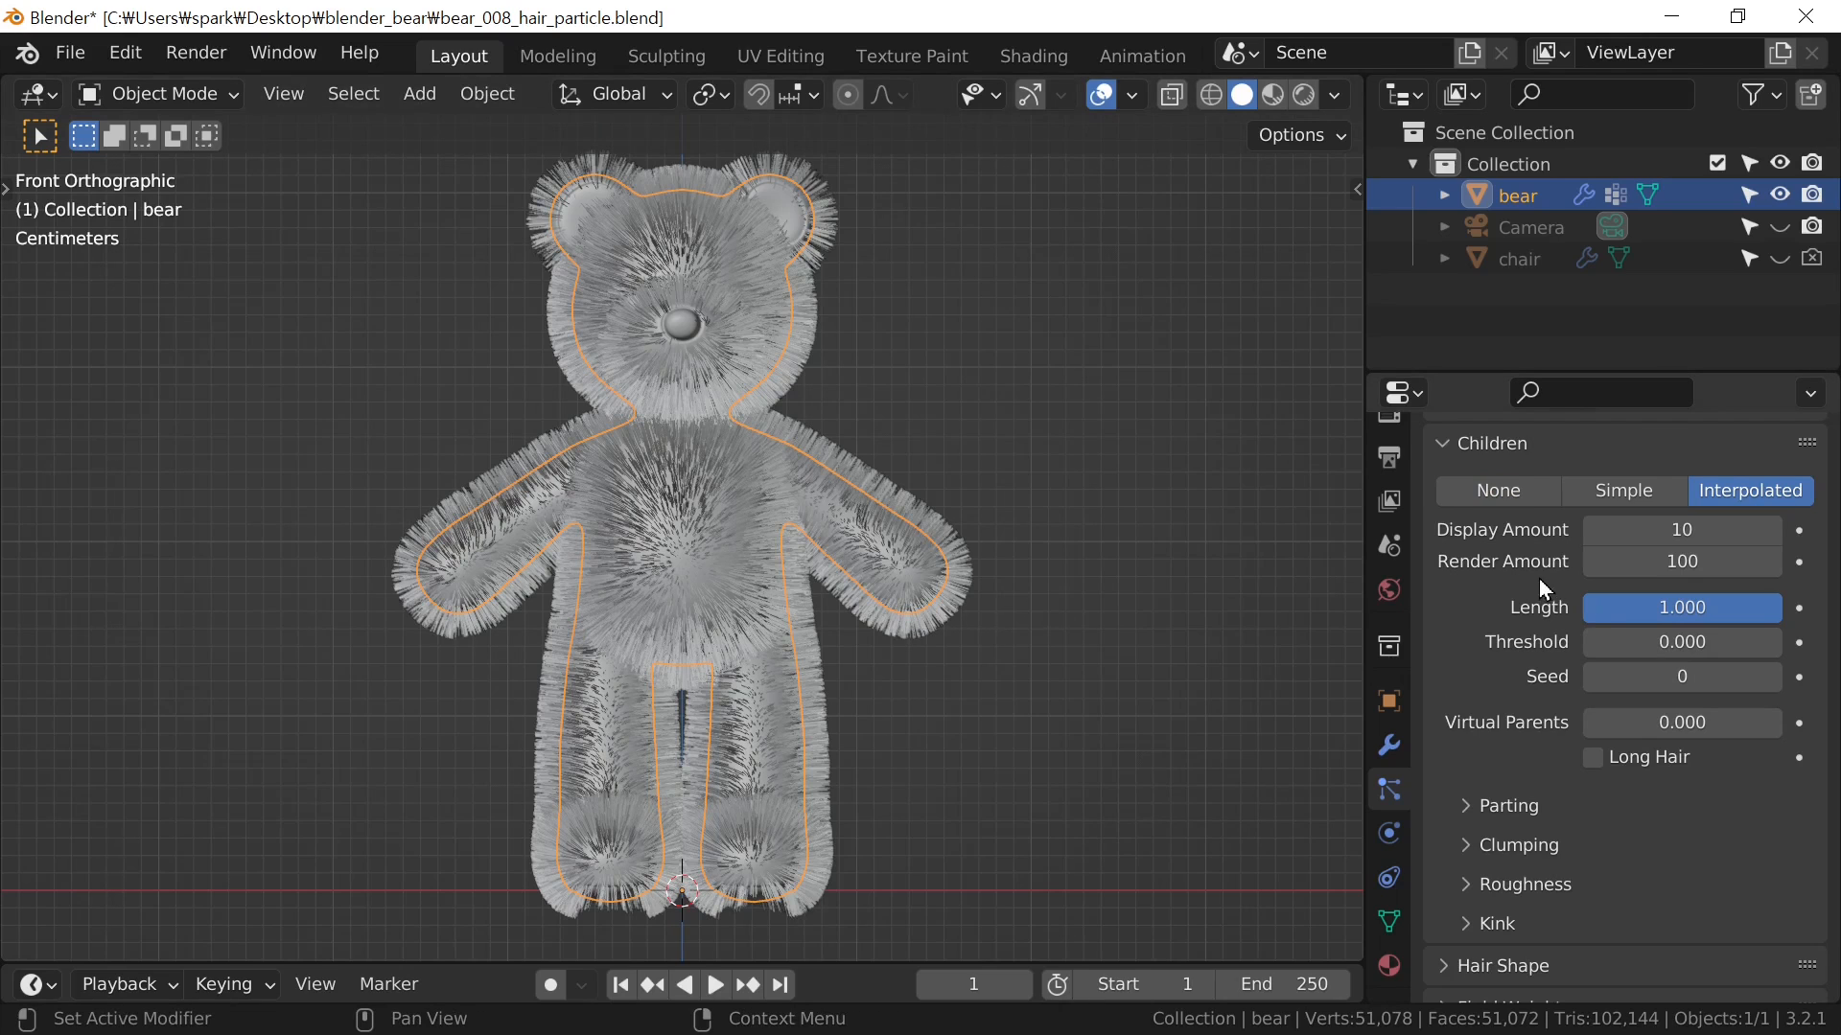
middle_click_drag(1567, 487, 1590, 836)
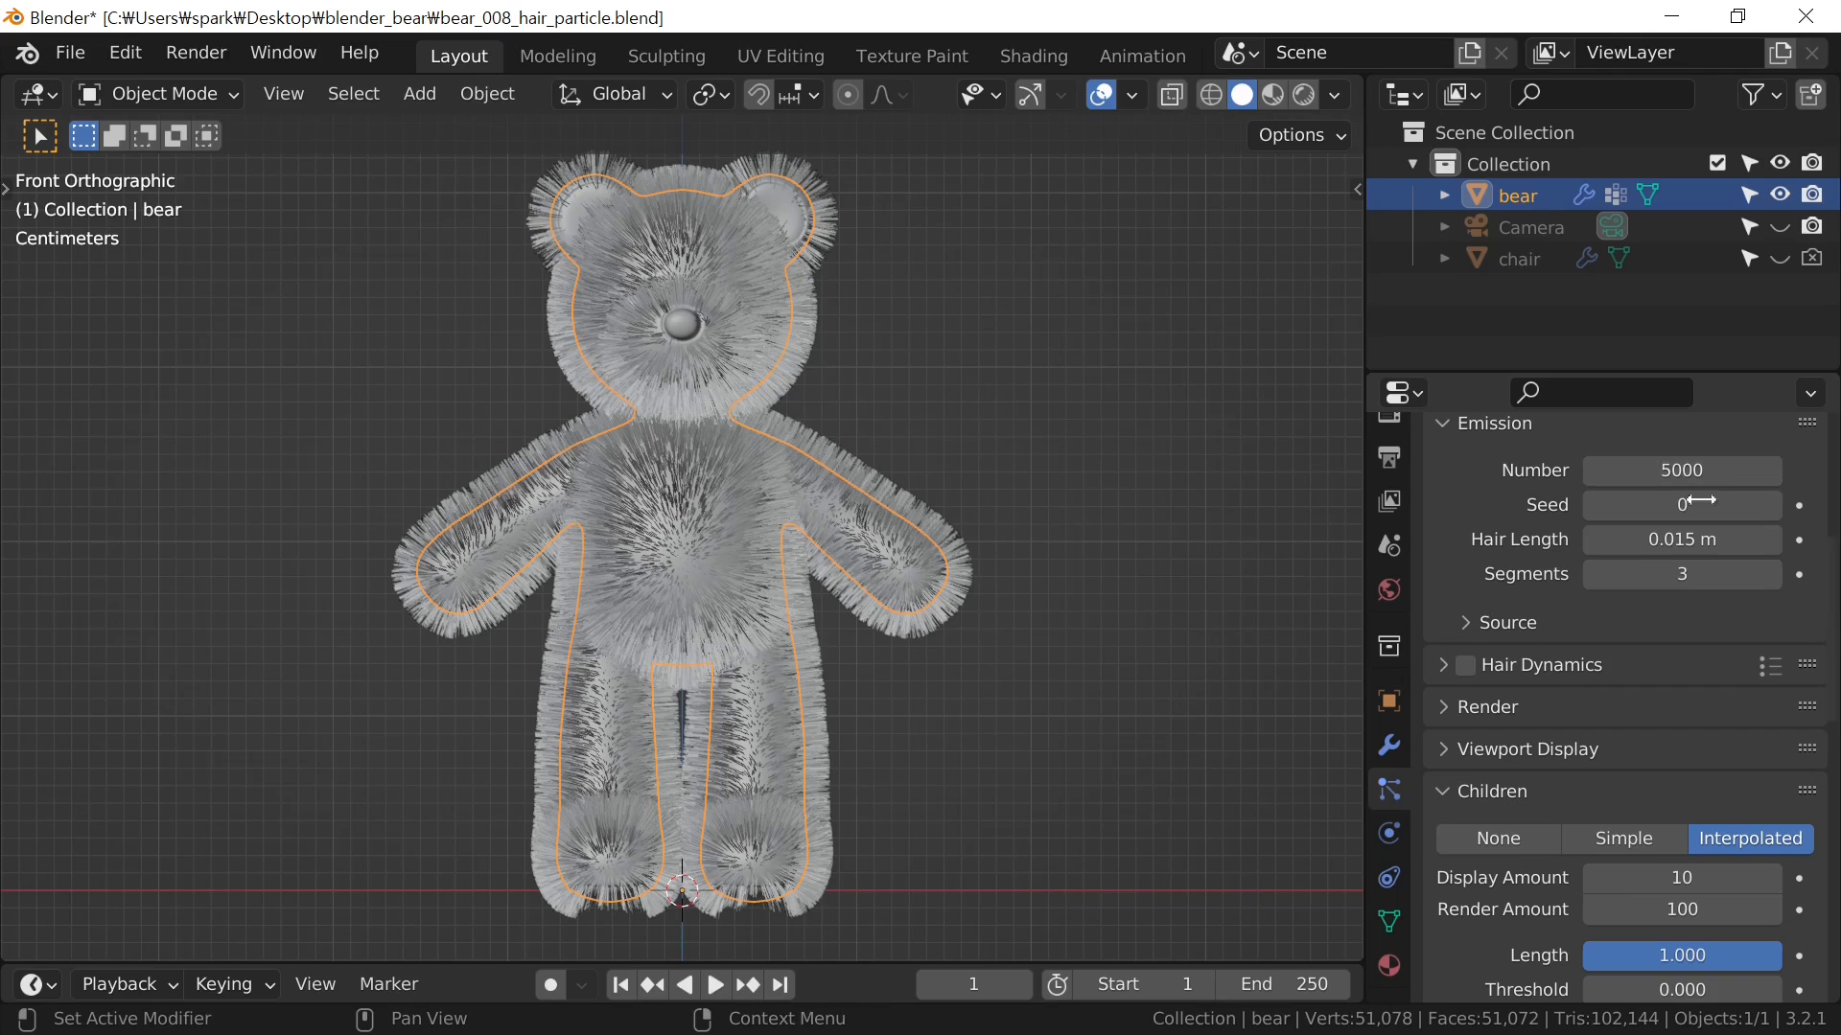
left_click(1706, 879)
type("20")
key("Return")
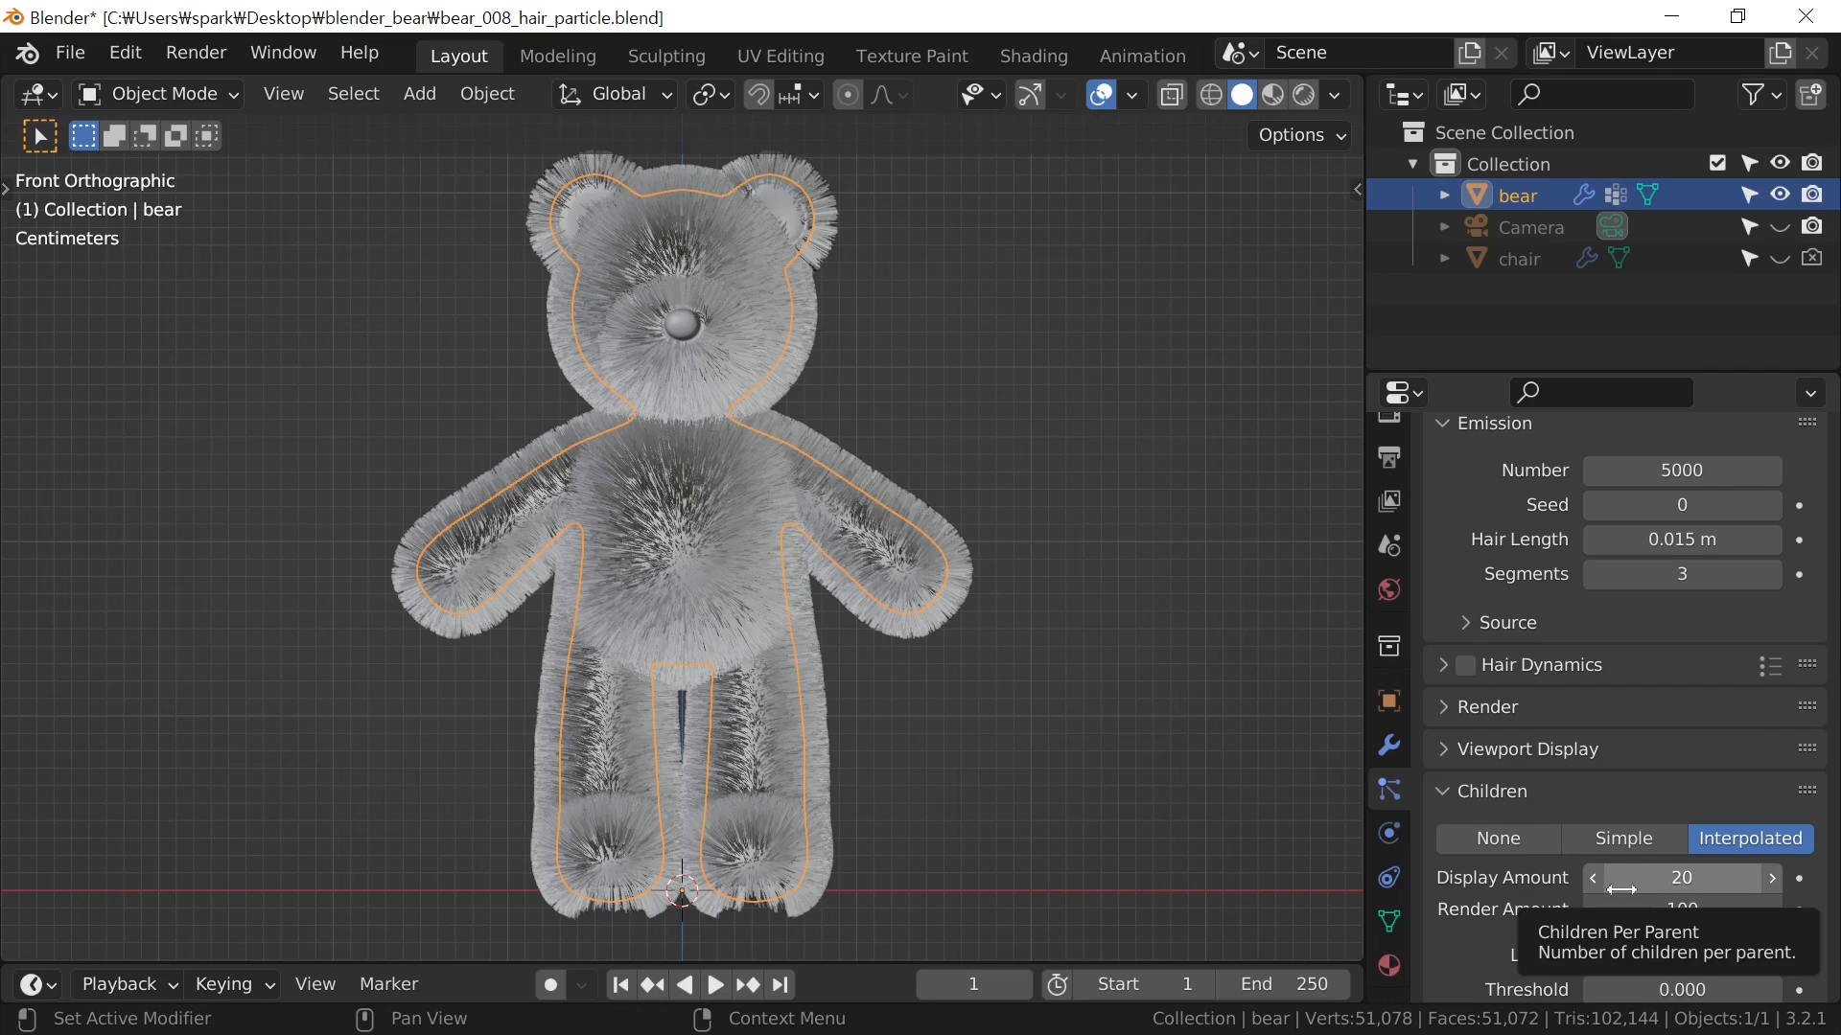
Try child display amounts of 10, 20 and 30 to compare the fur density on the bear's body
scroll(733, 711, "up", 2)
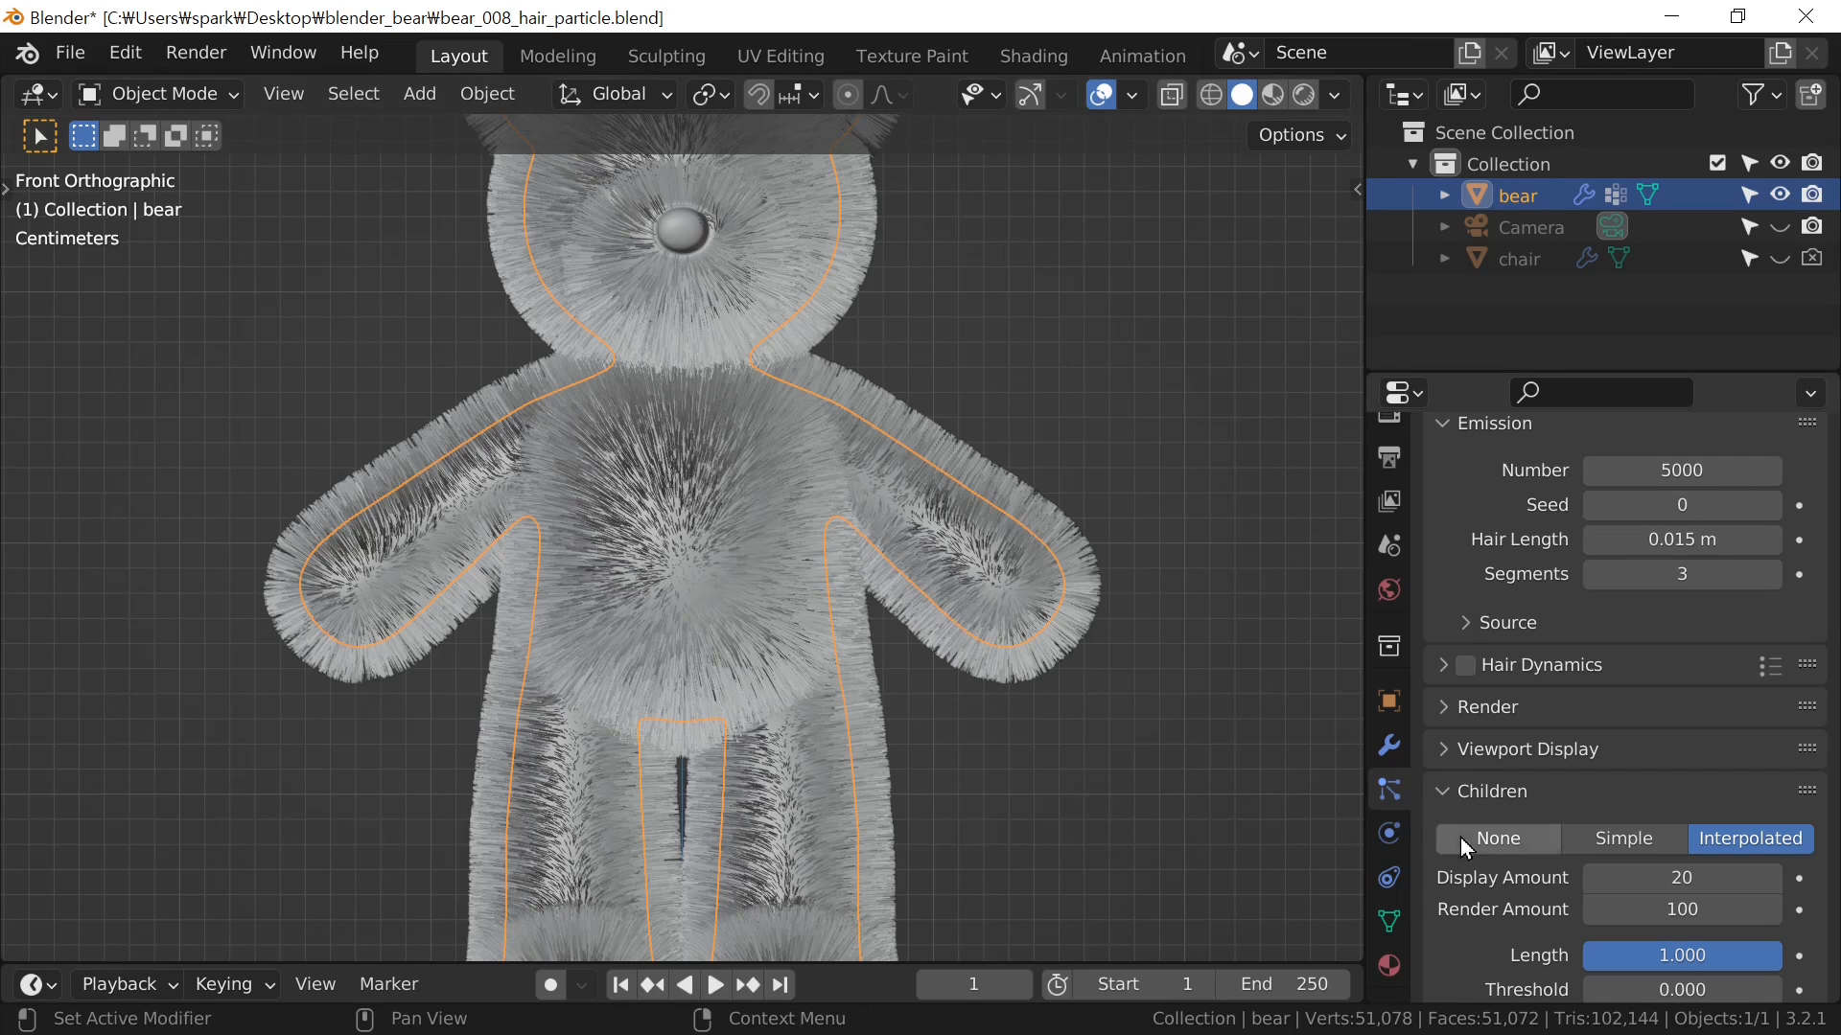
left_click(1676, 880)
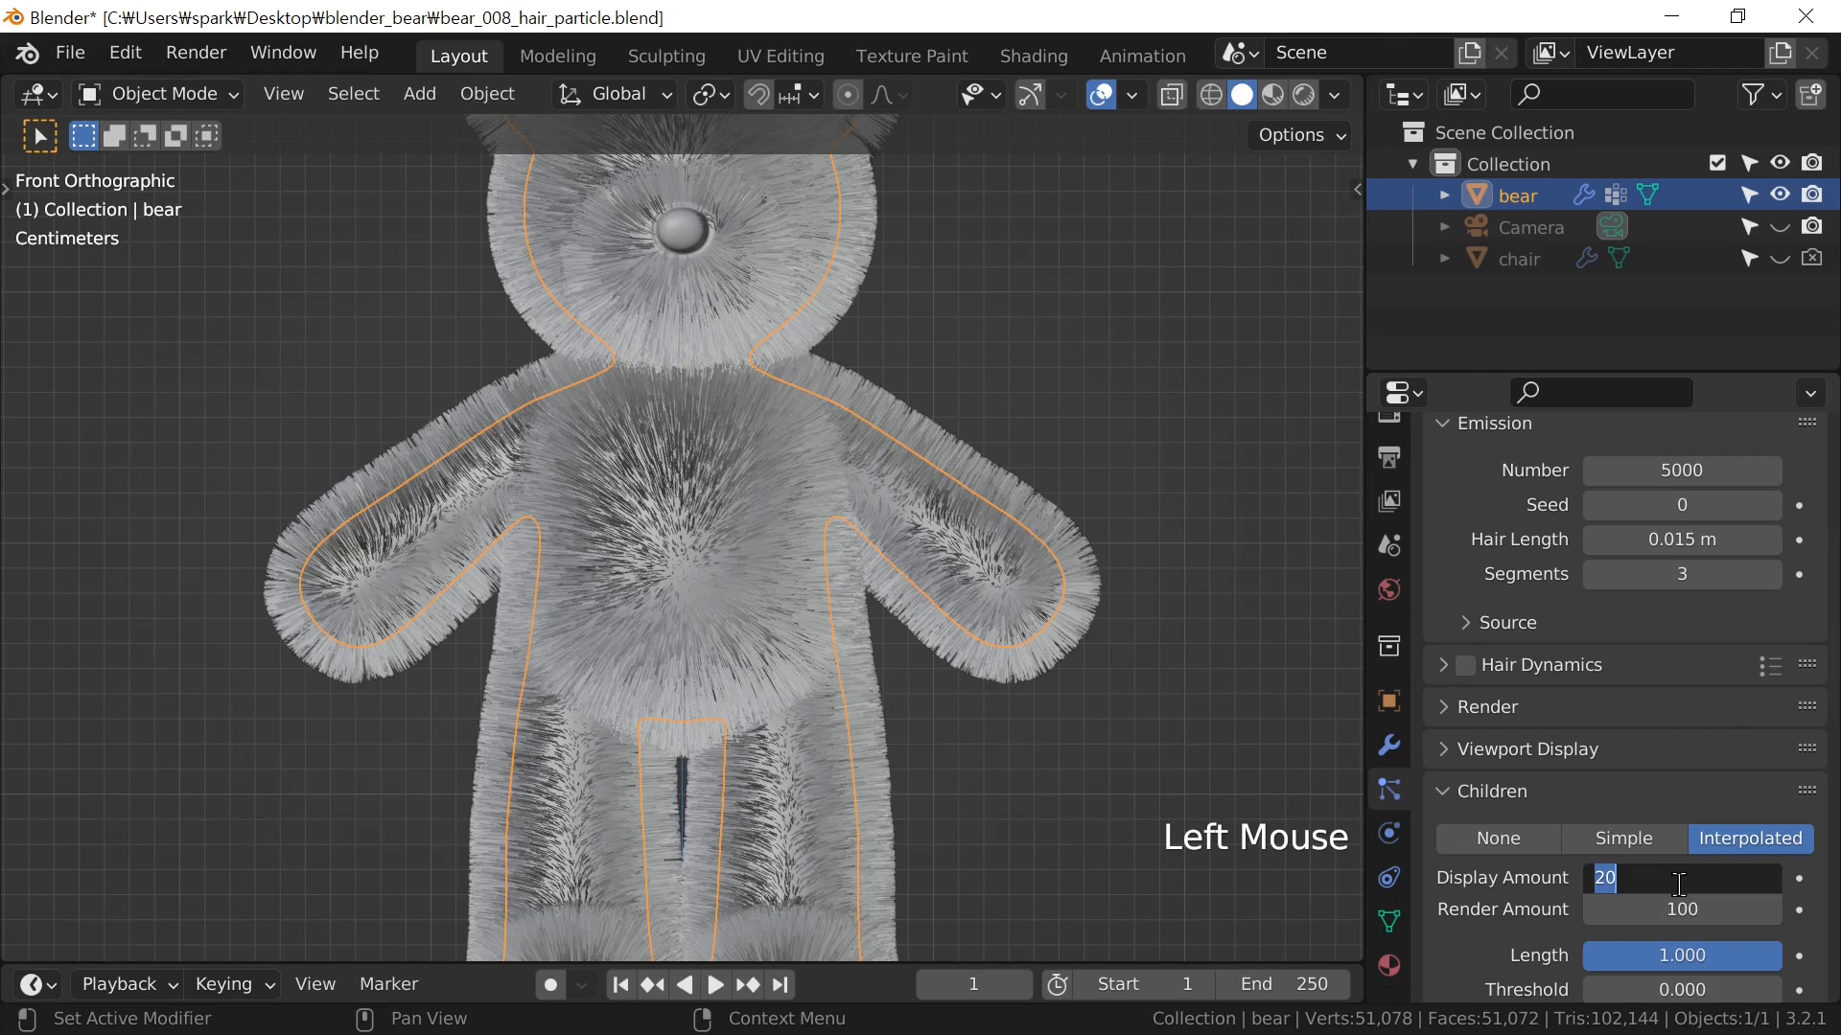
type("10")
key("Return")
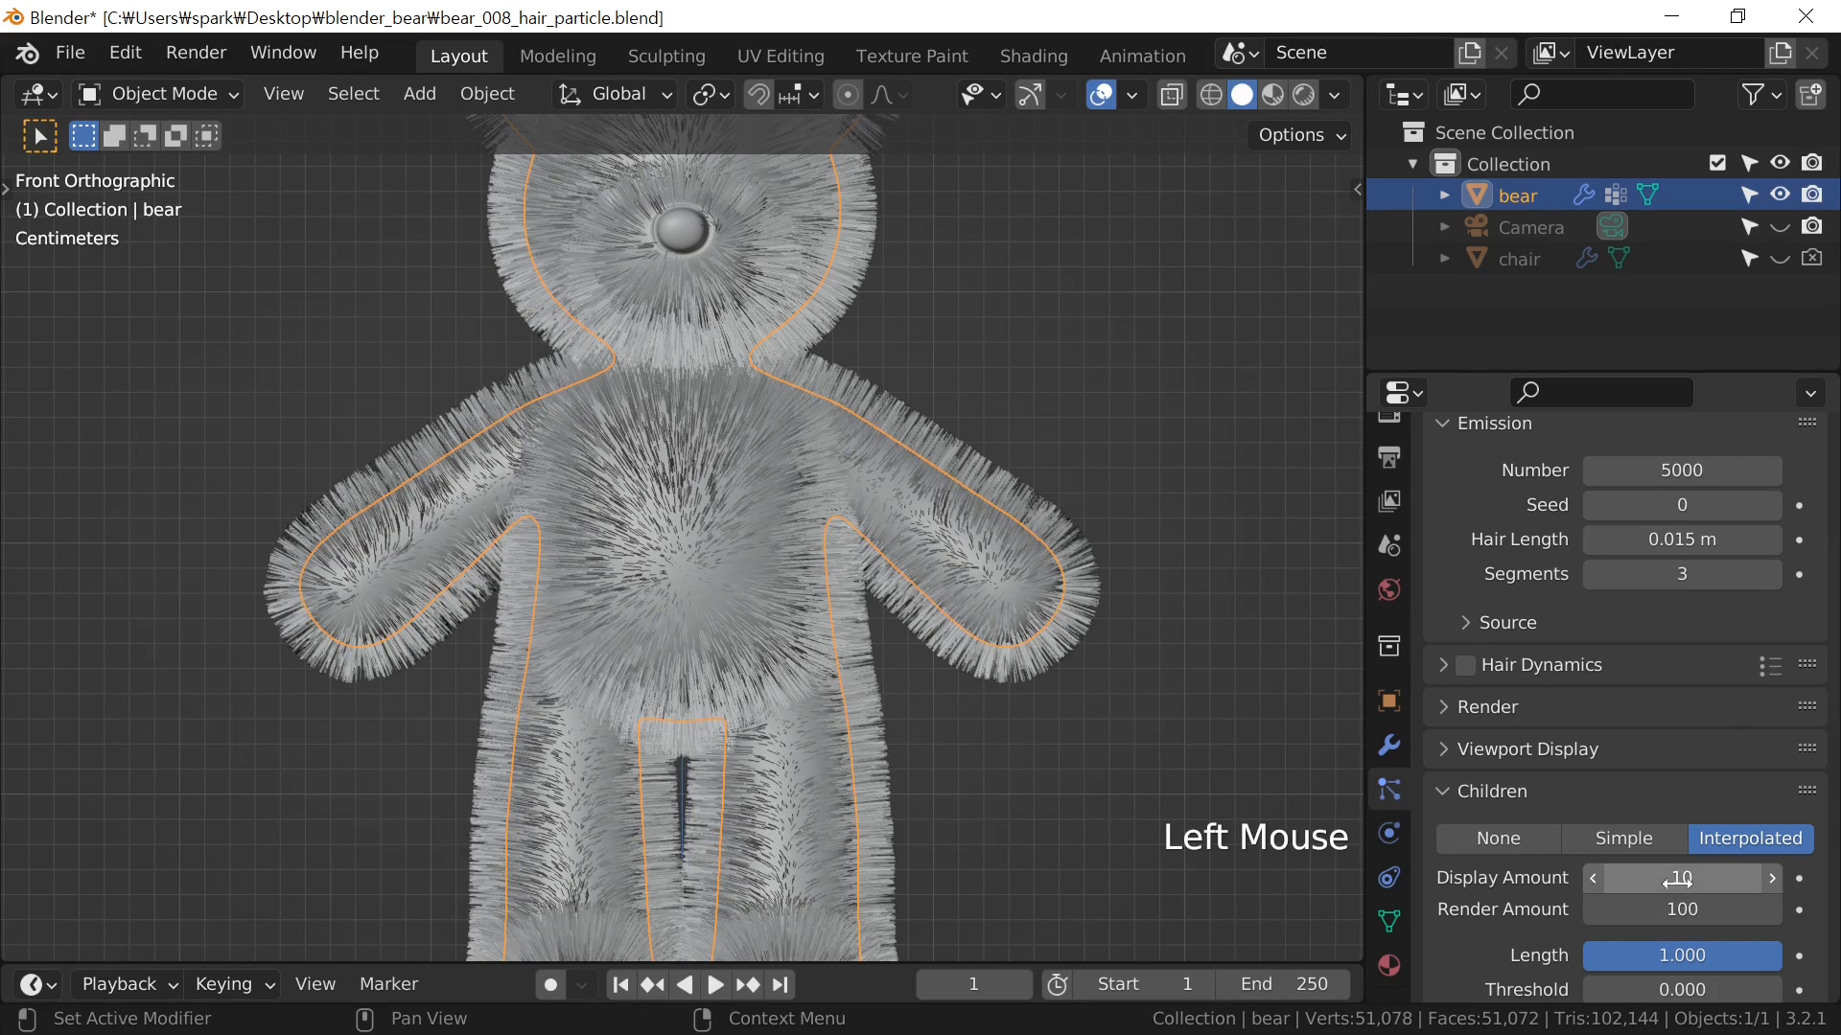
double_click(1678, 879)
type("20")
key("Return")
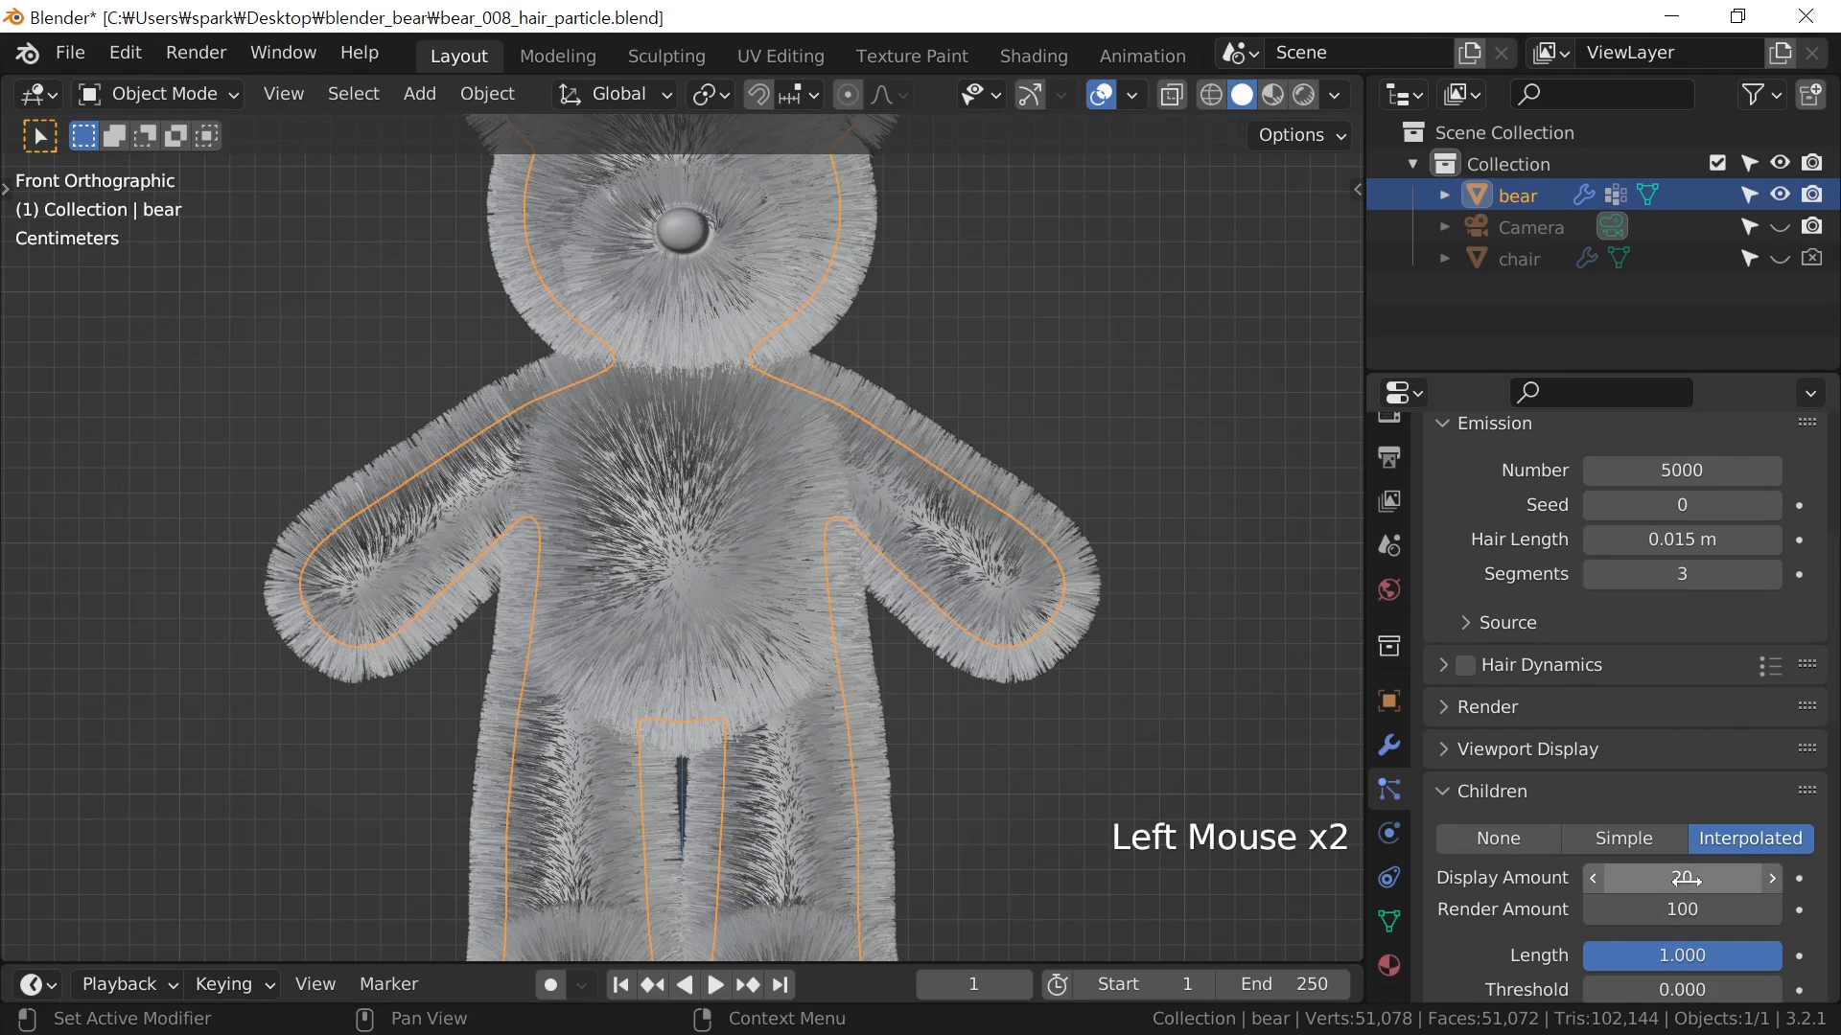
left_click(1684, 880)
type("30")
key("Return")
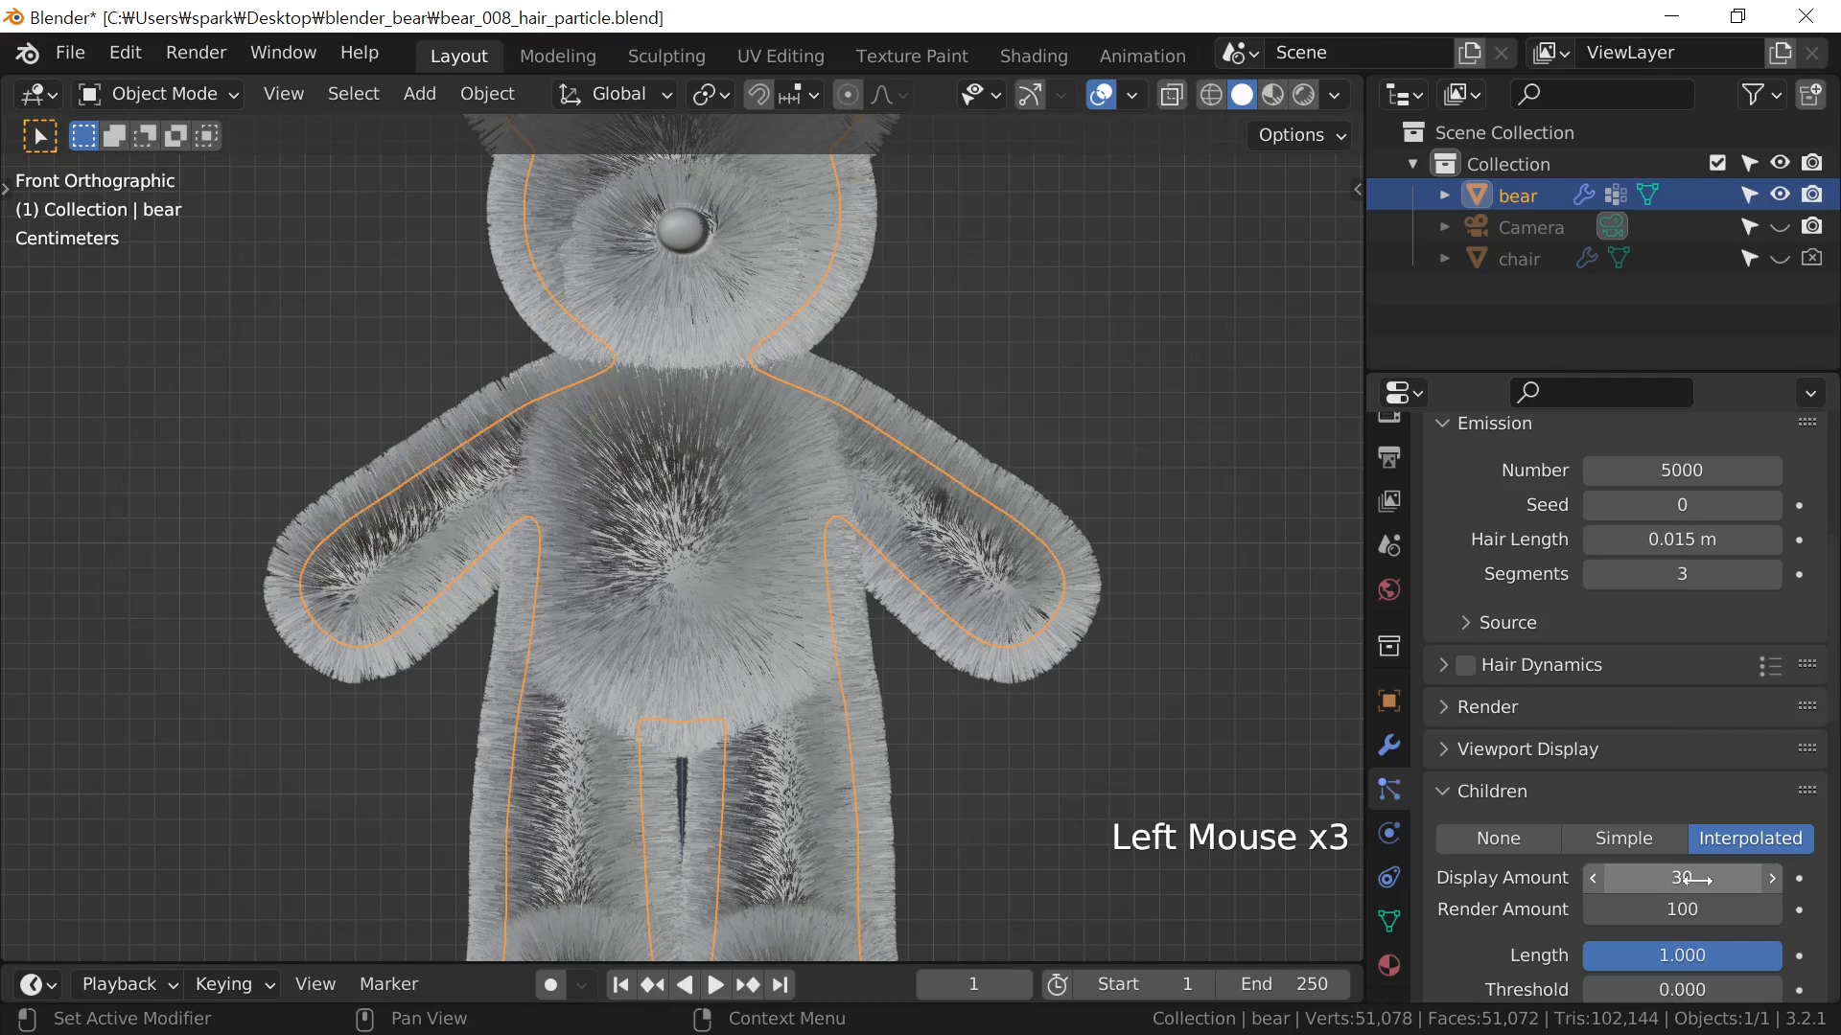
scroll(1016, 731, "up", 4)
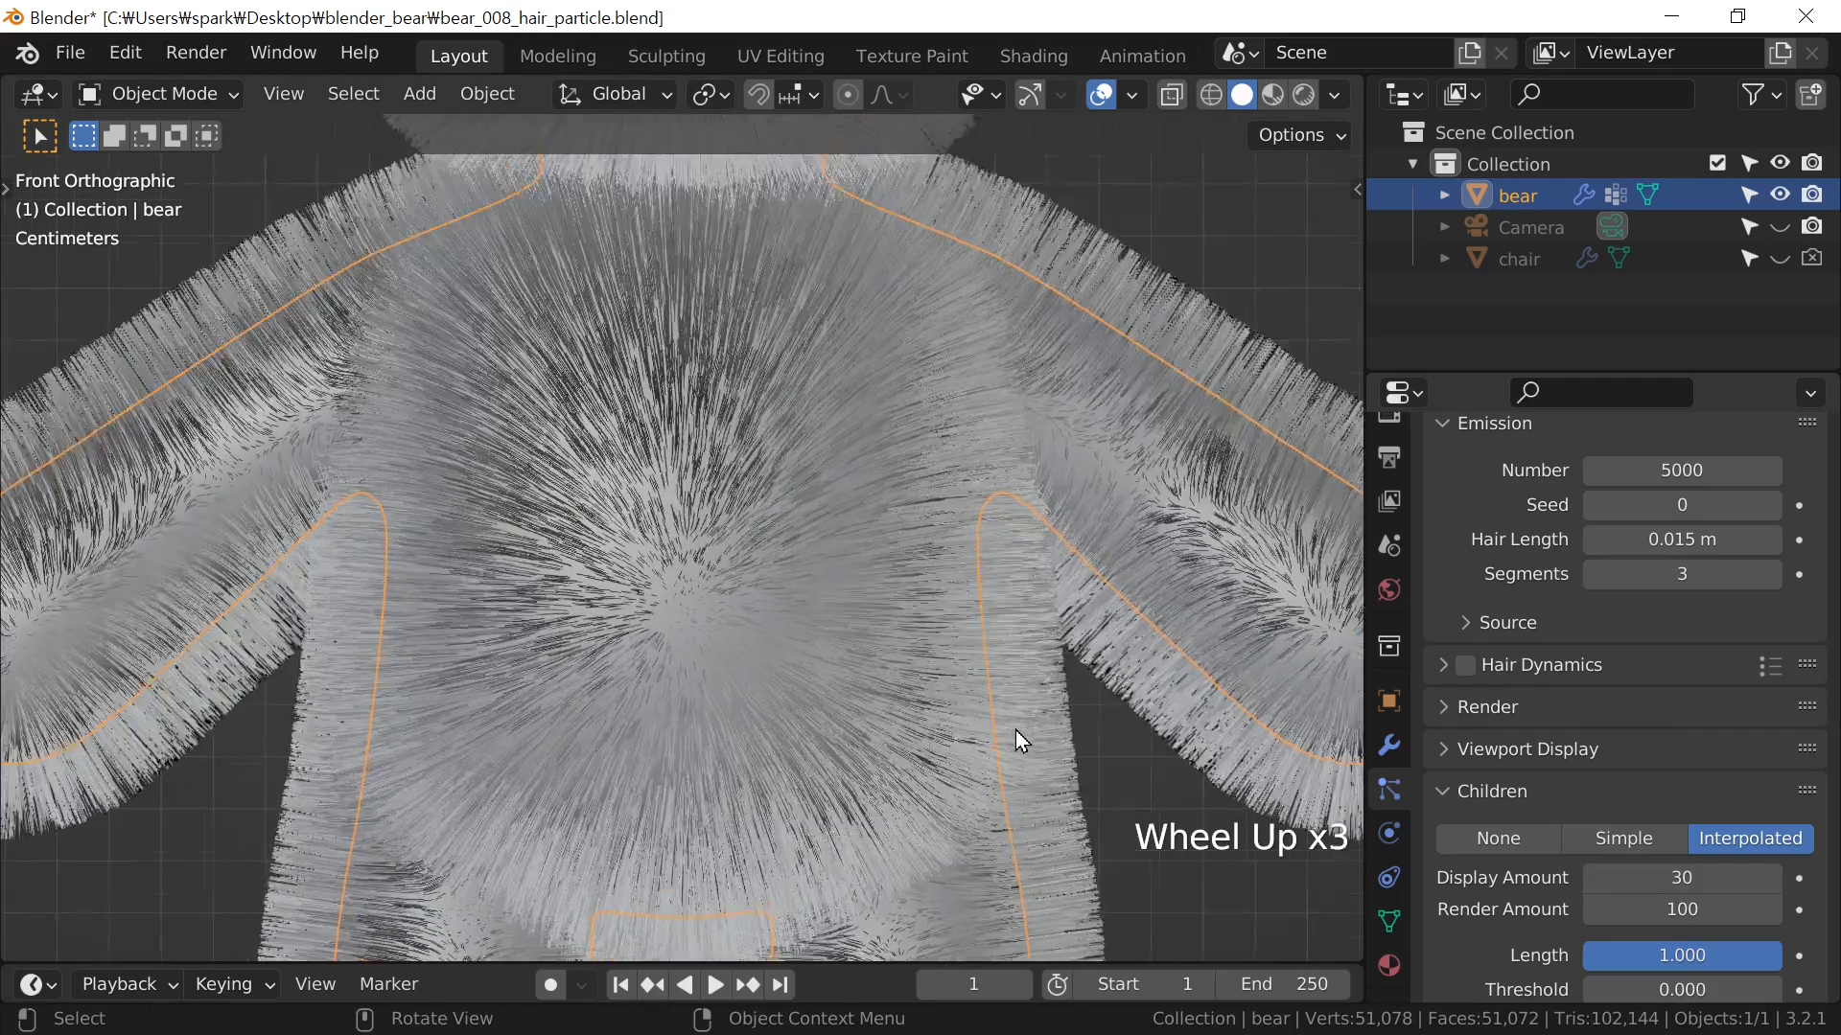
scroll(1015, 729, "down", 1)
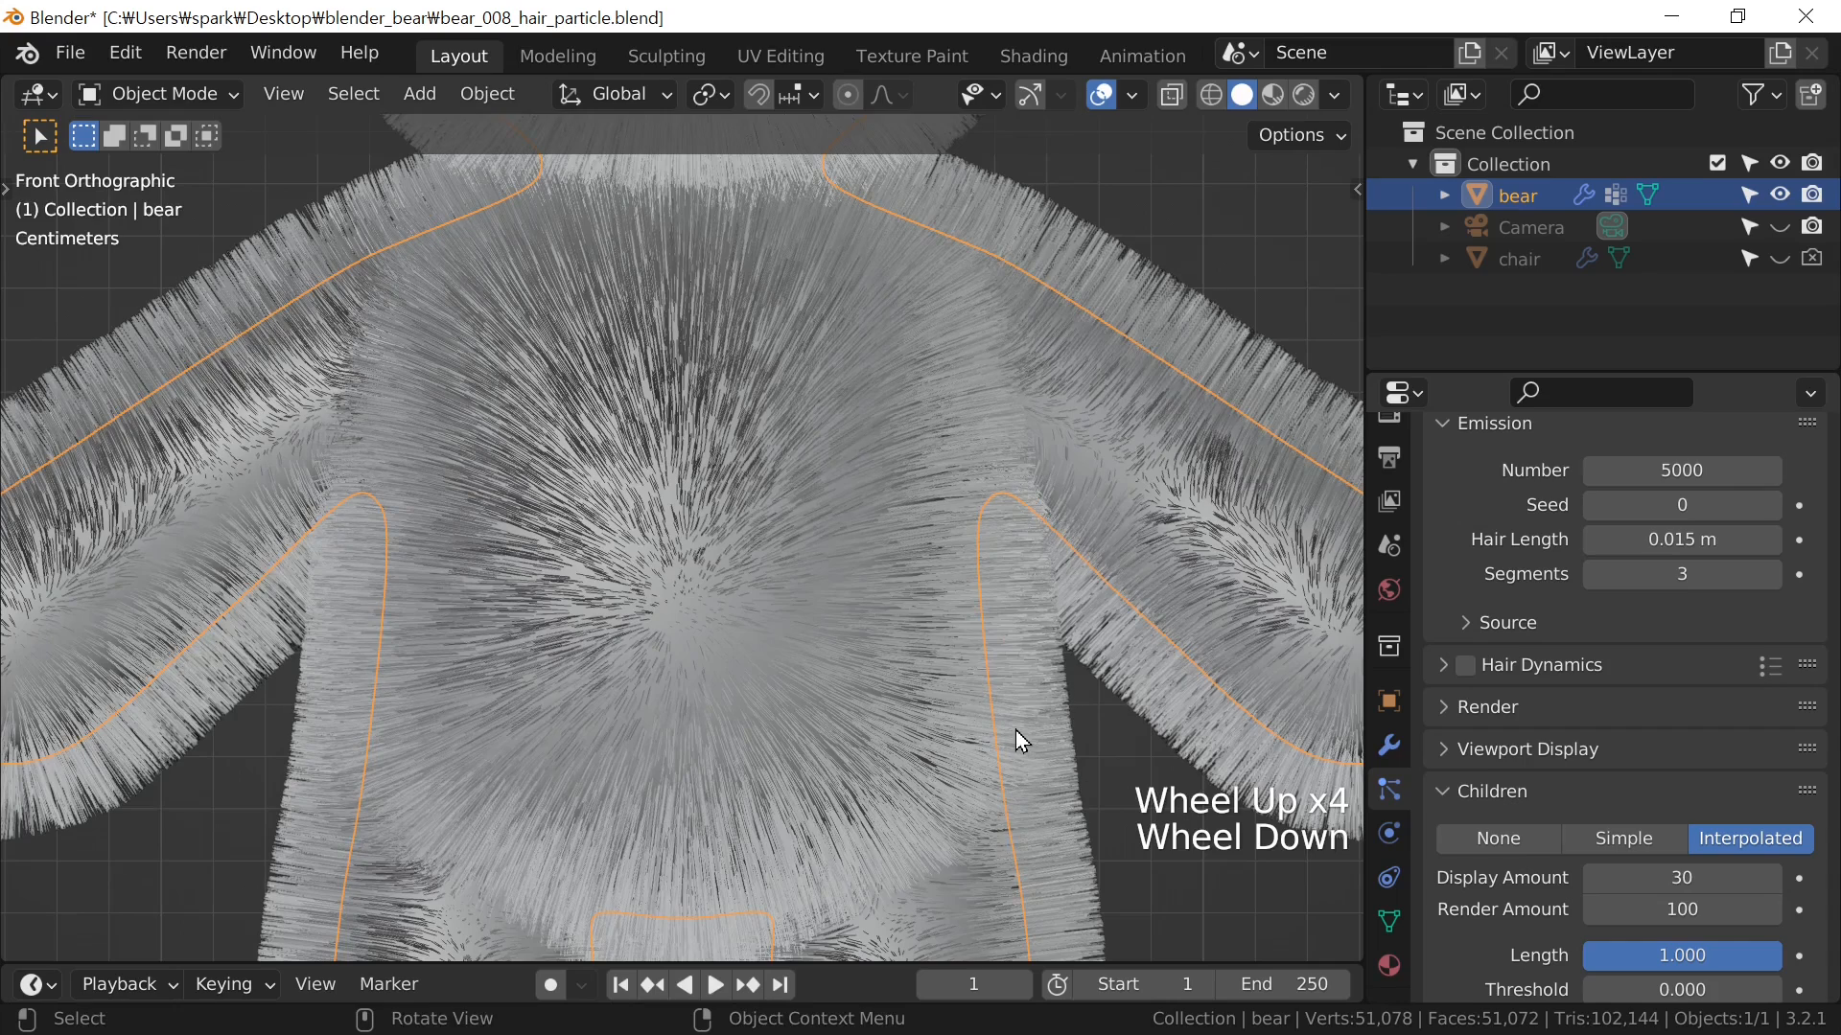
Try child display amounts of 20 and 50 and compare the fur on the torso and arms
left_click(1665, 867)
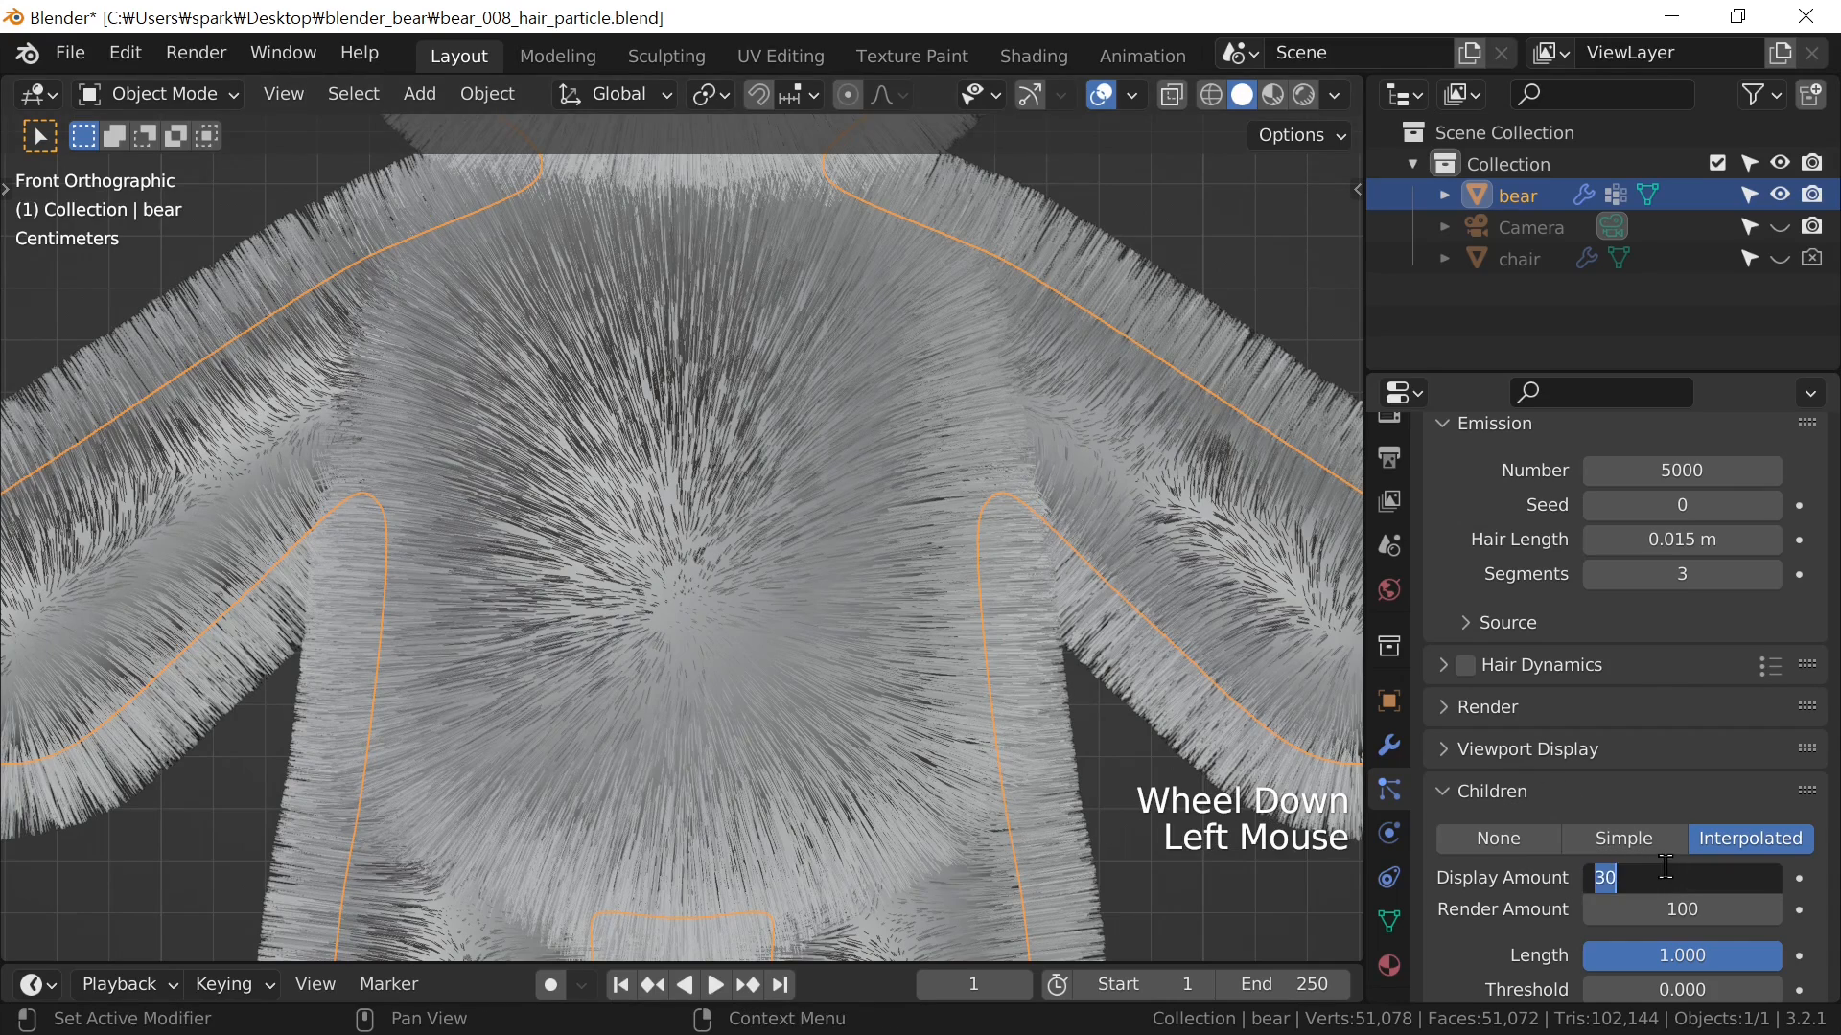
type("20")
key("Return")
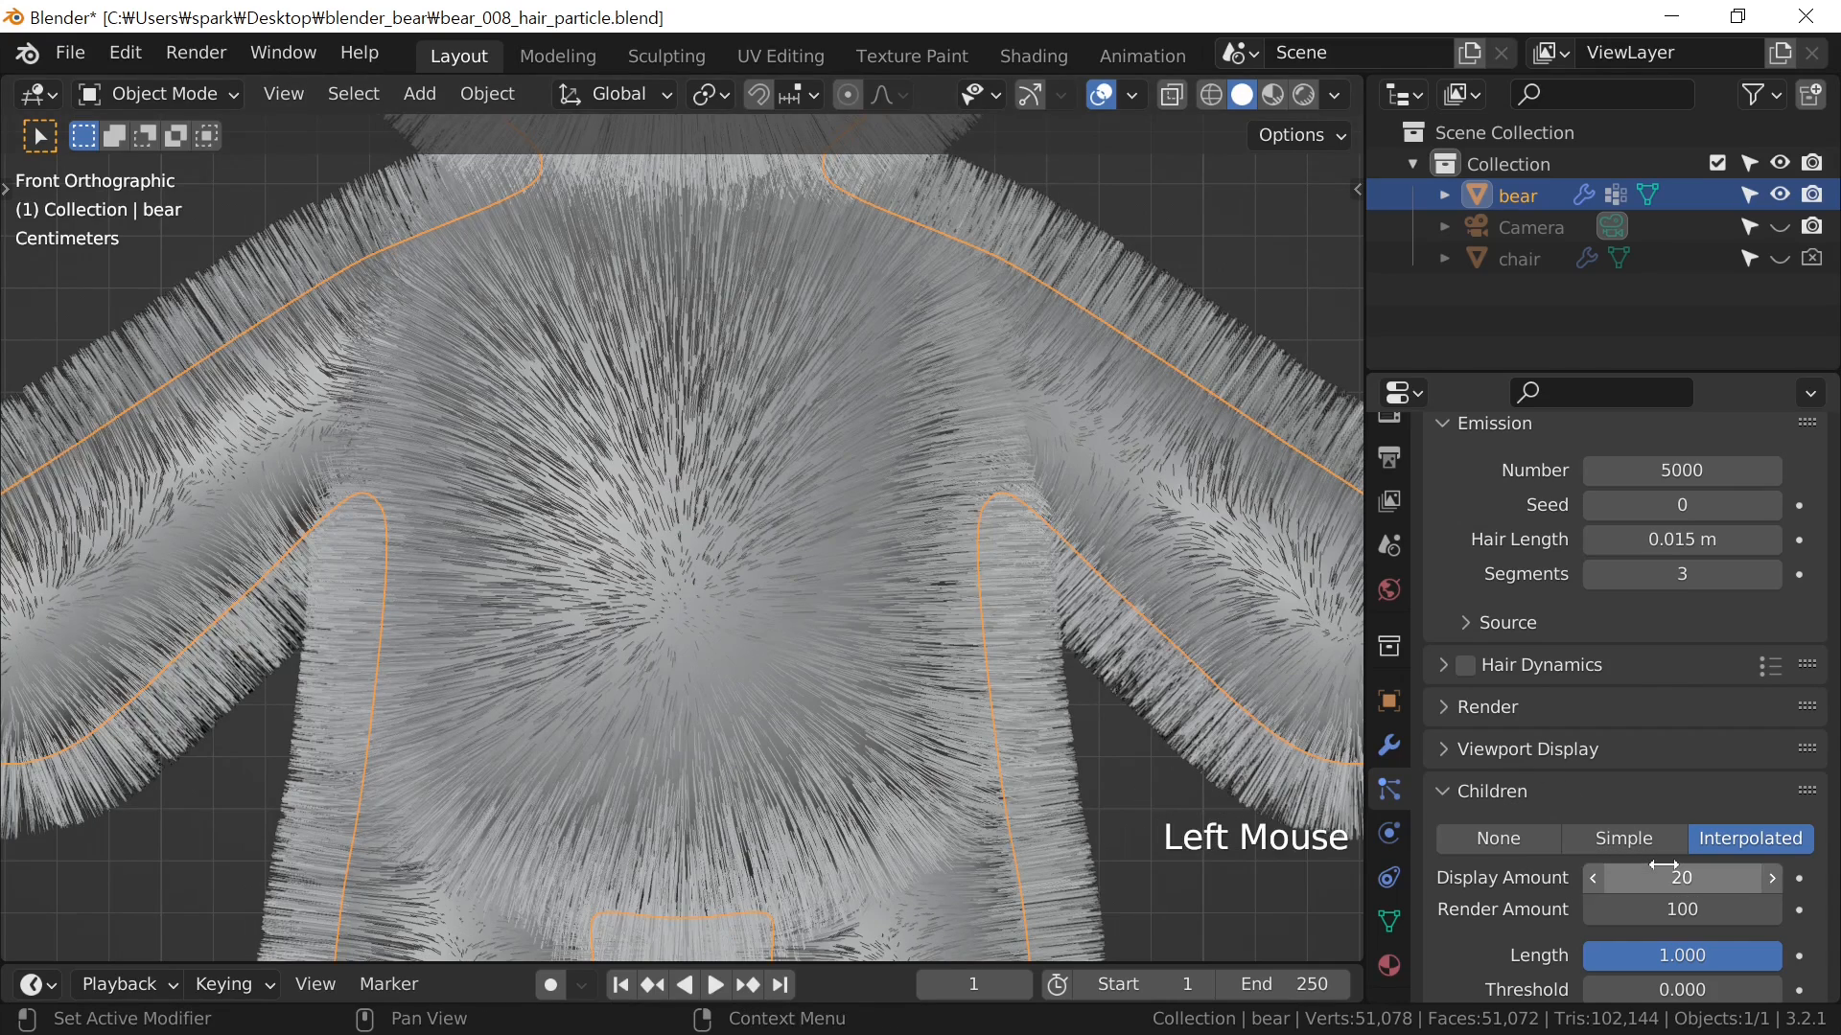
double_click(1663, 867)
type("50")
key("Return")
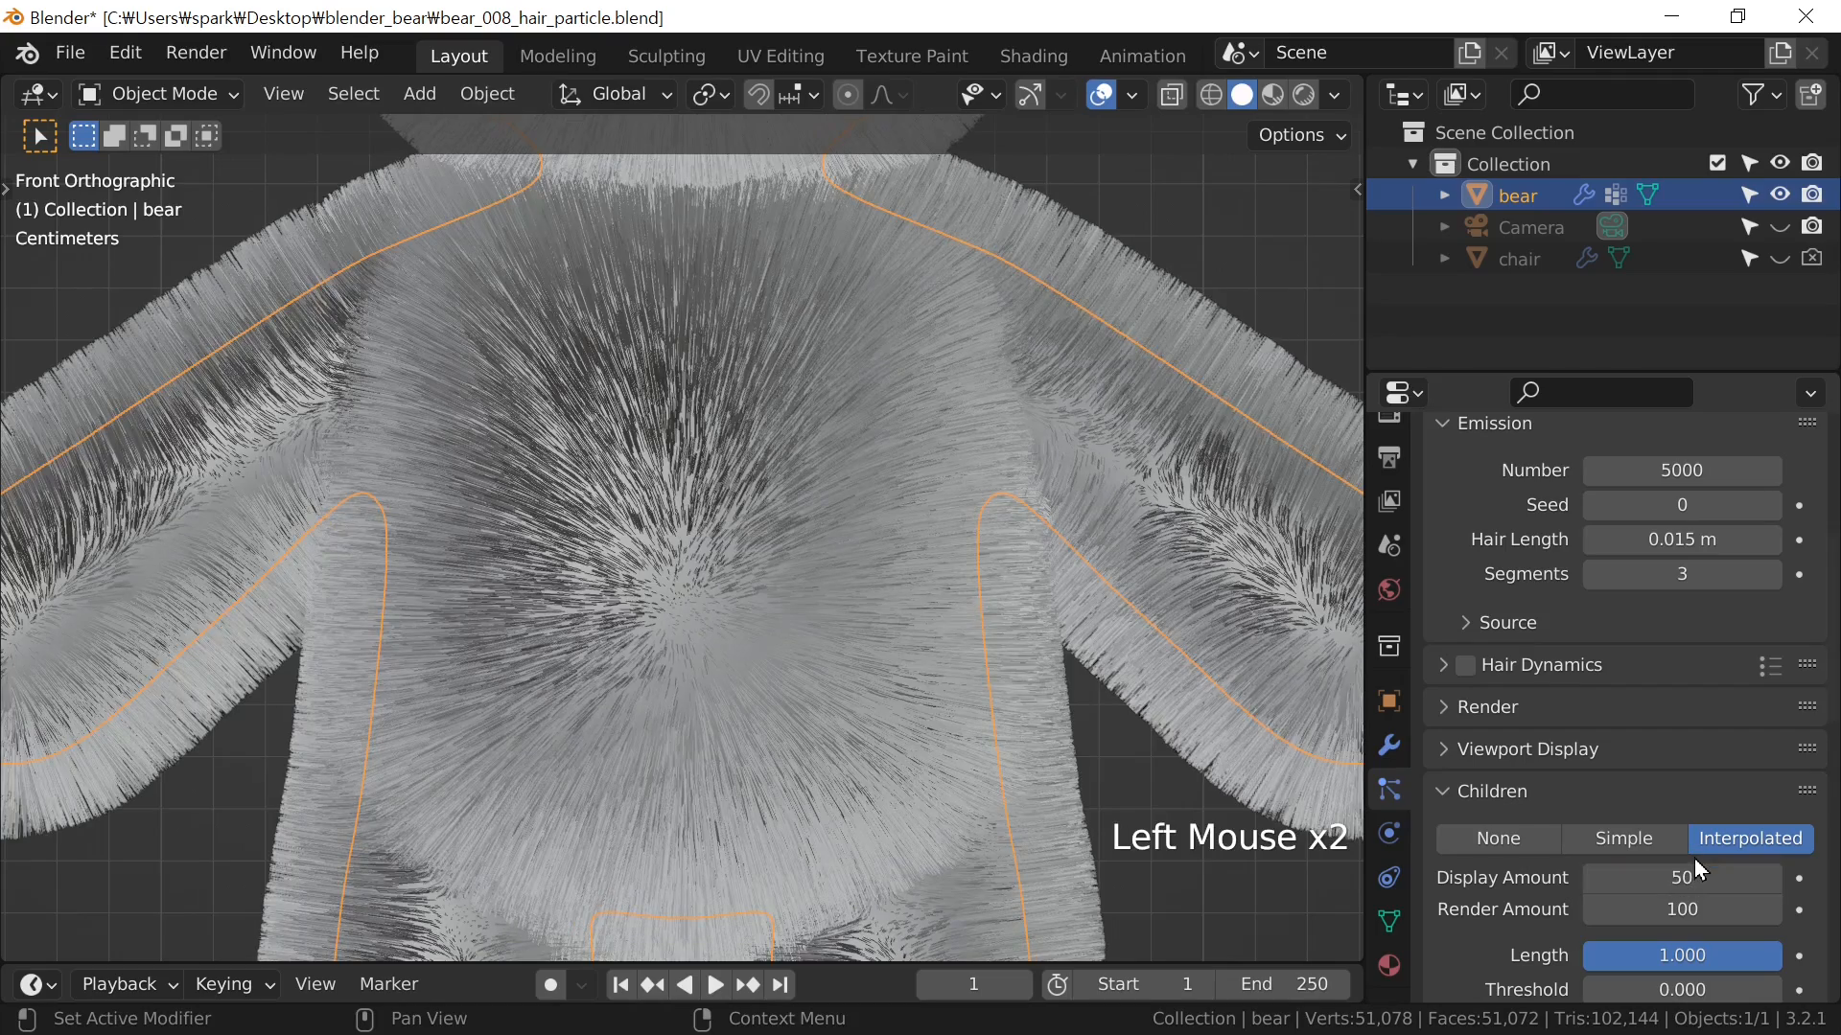
scroll(703, 591, "down", 1)
scroll(703, 594, "down", 1)
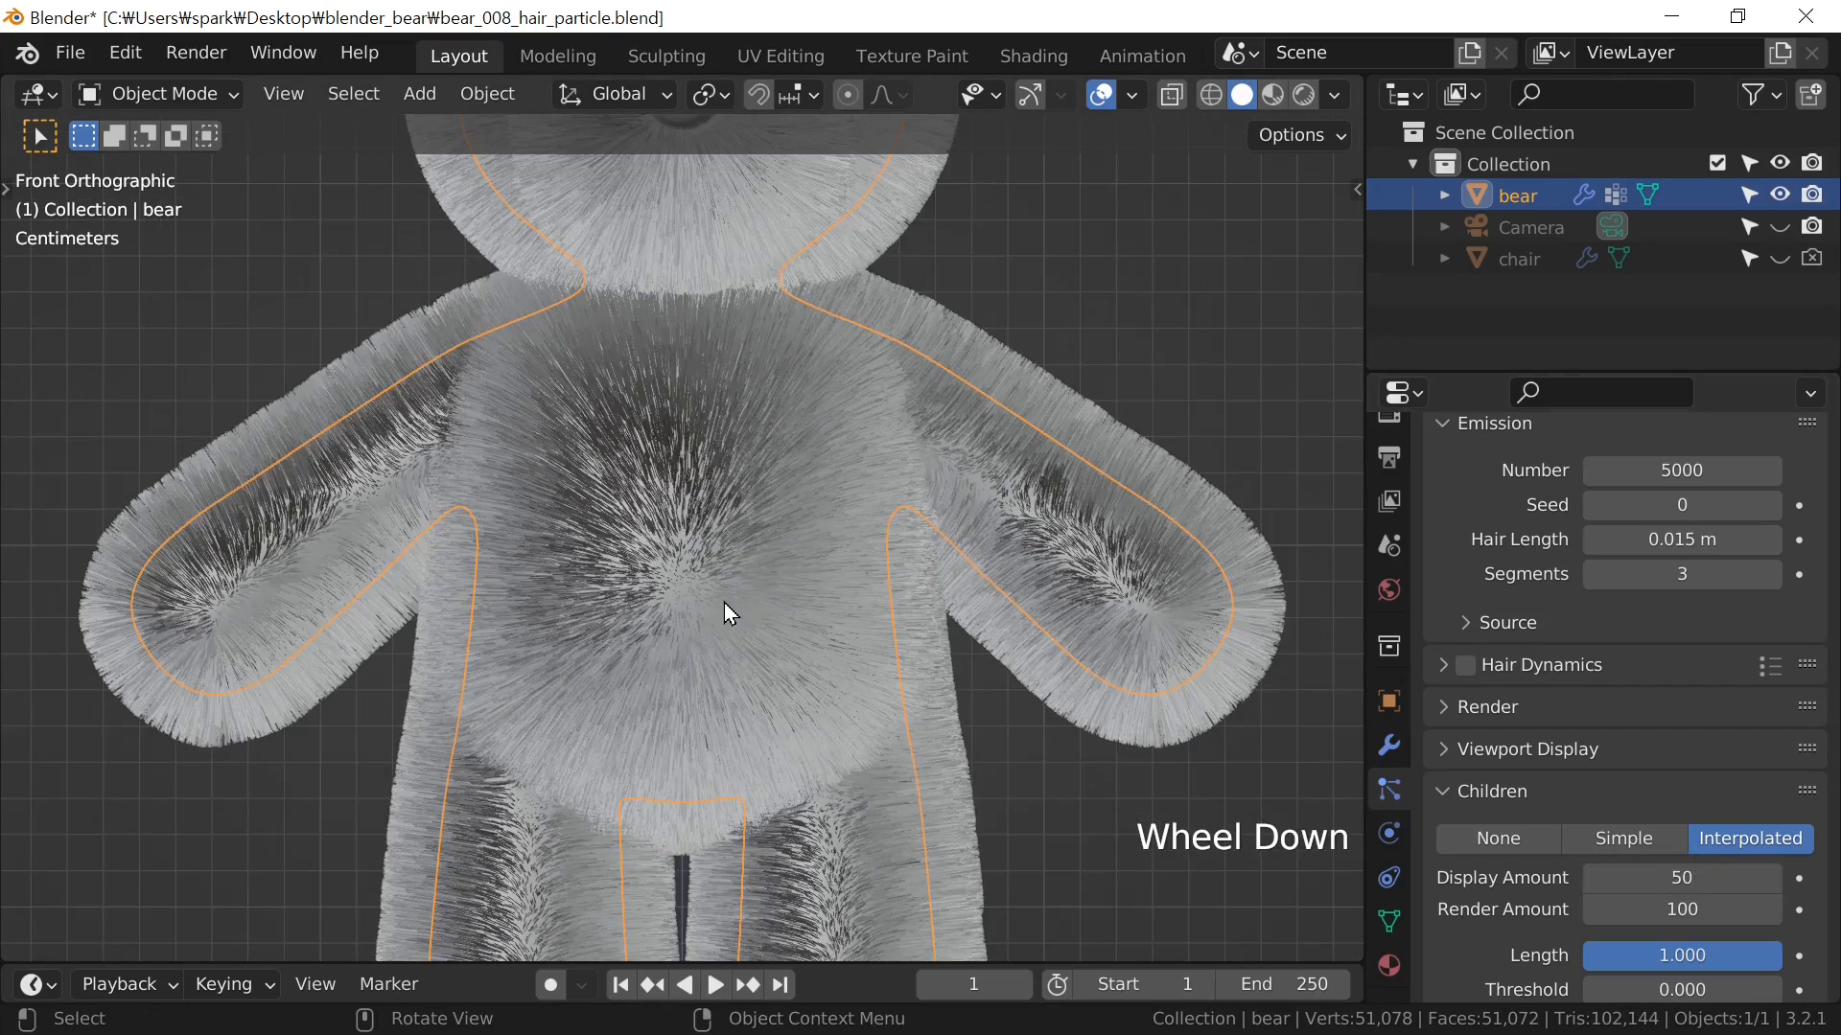
scroll(723, 602, "down", 2)
scroll(725, 604, "up", 2)
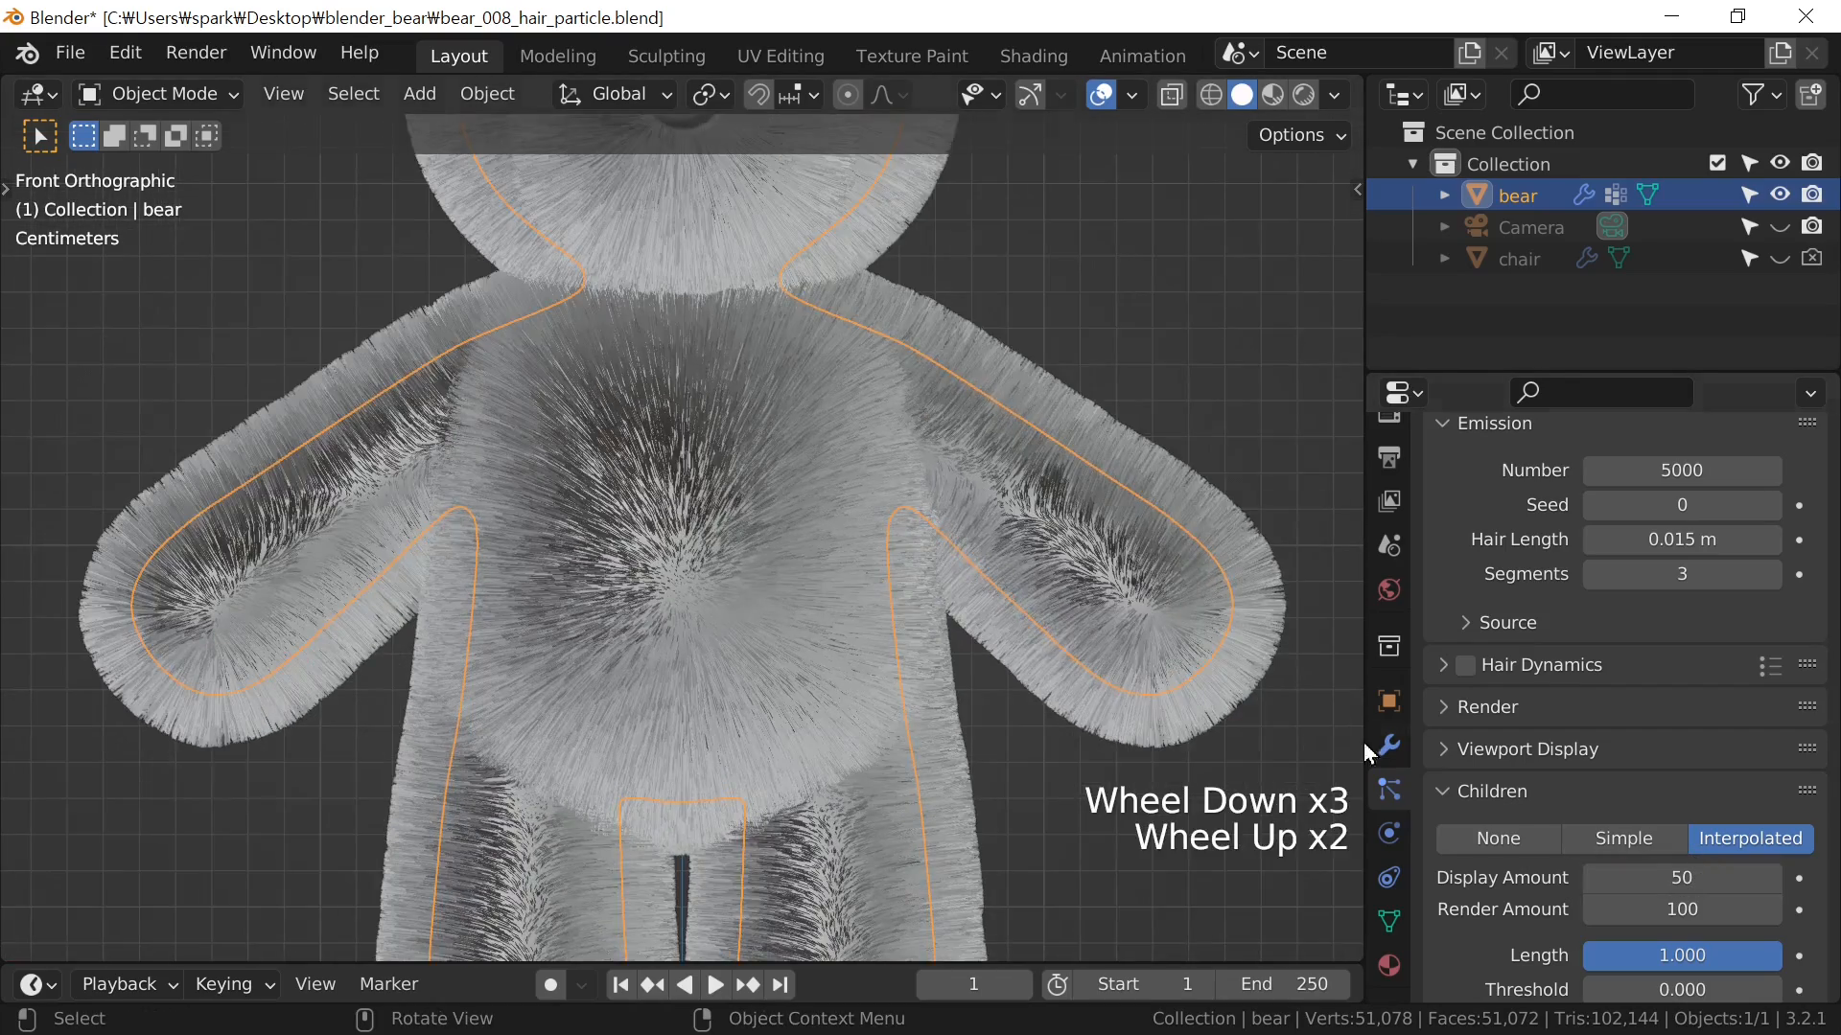
Set both the display amount and the render amount of the hair children to 30
left_click(1649, 878)
type("30")
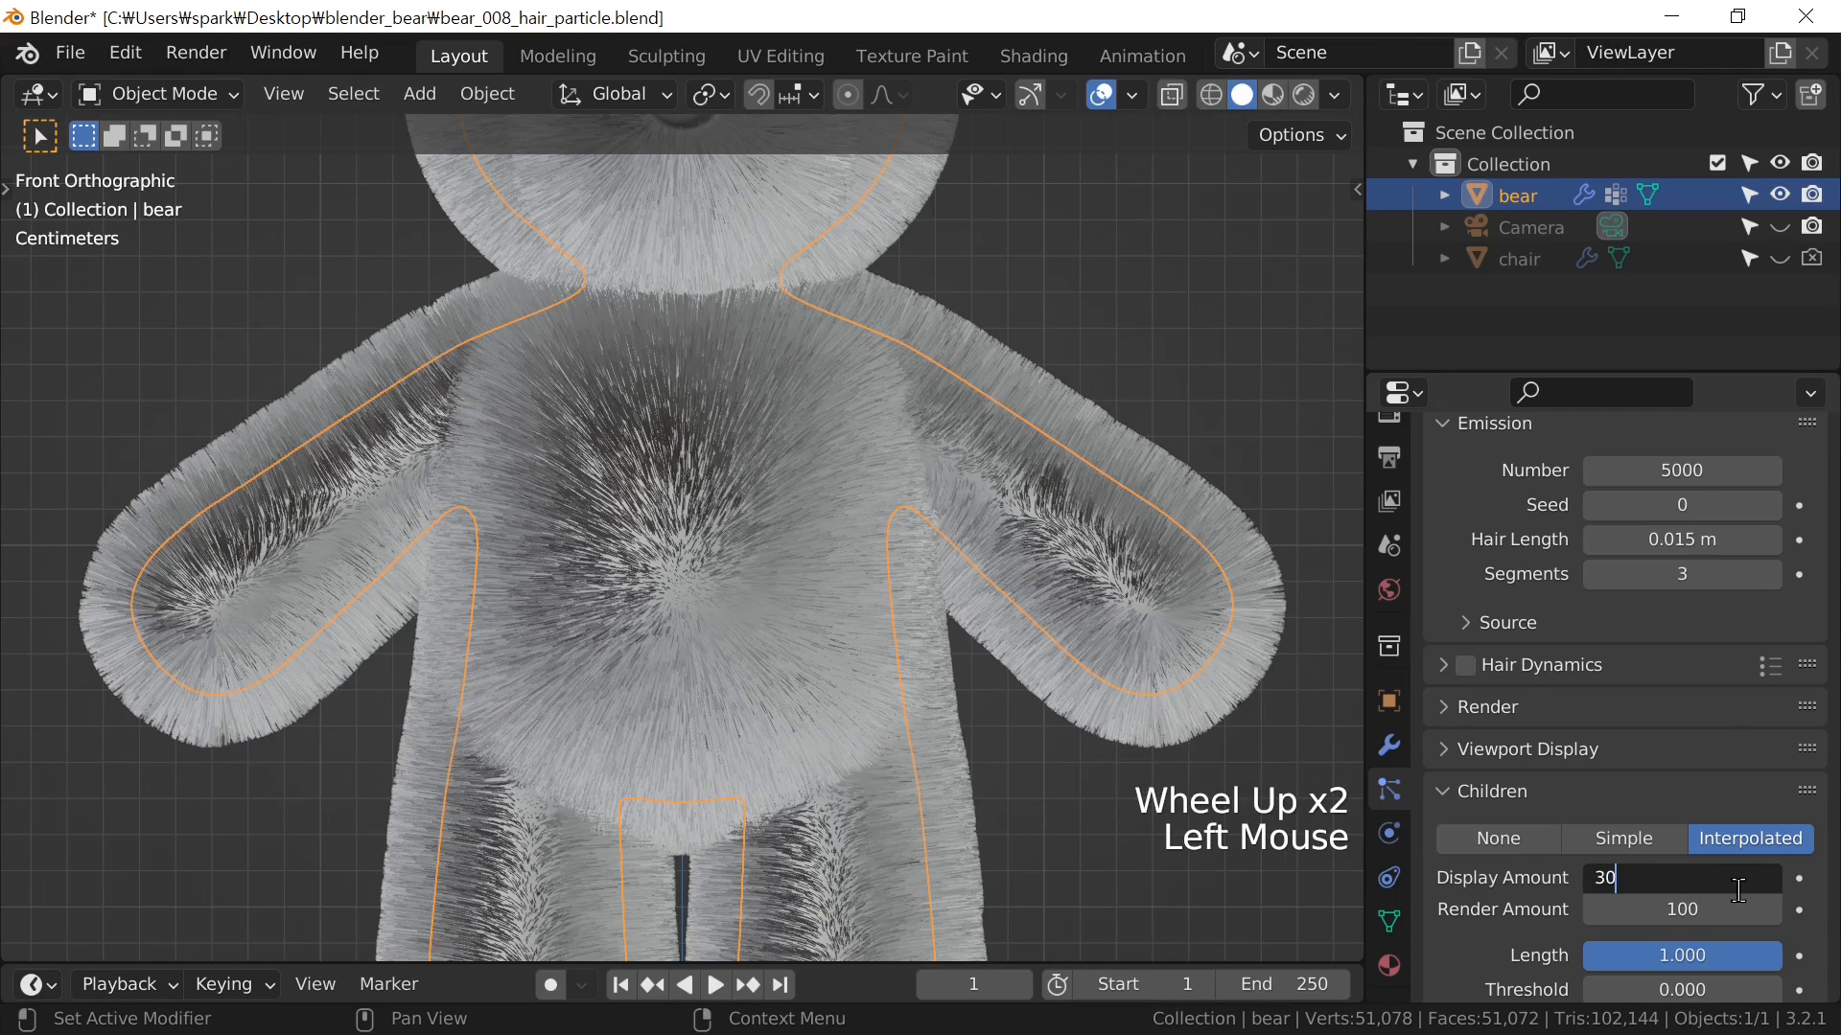
key("Return")
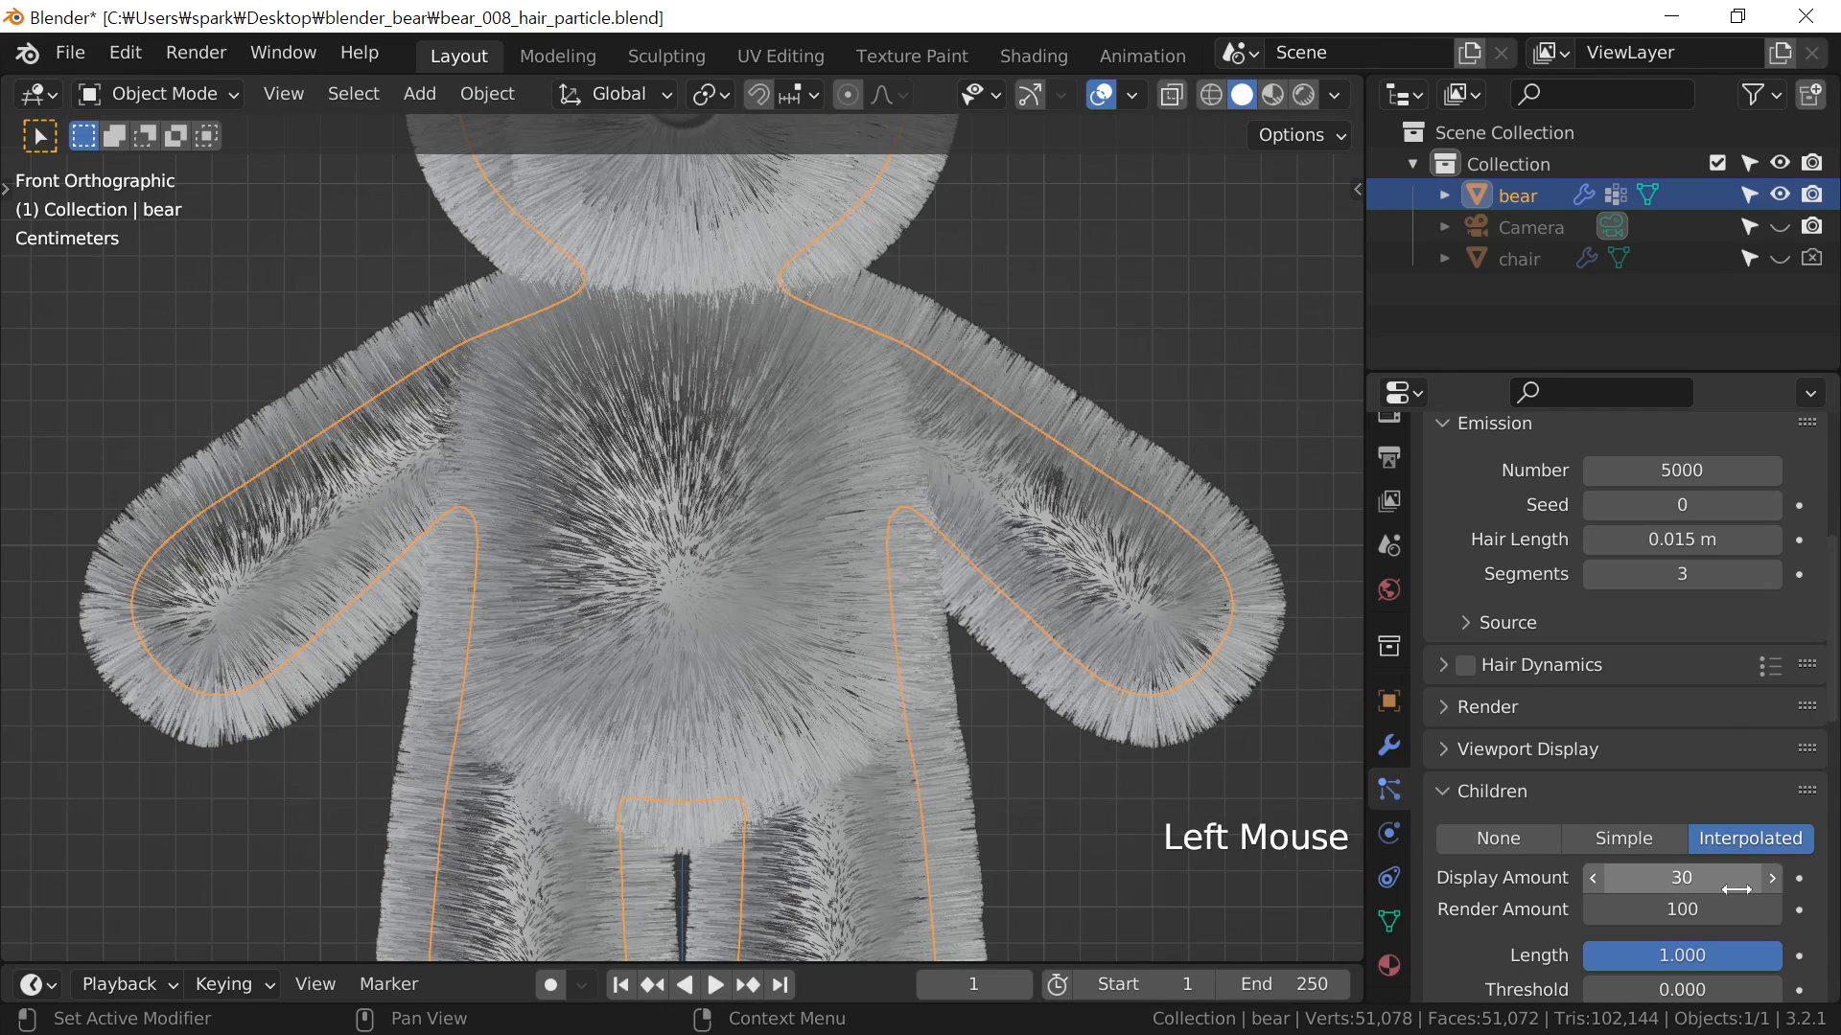
left_click(1678, 908)
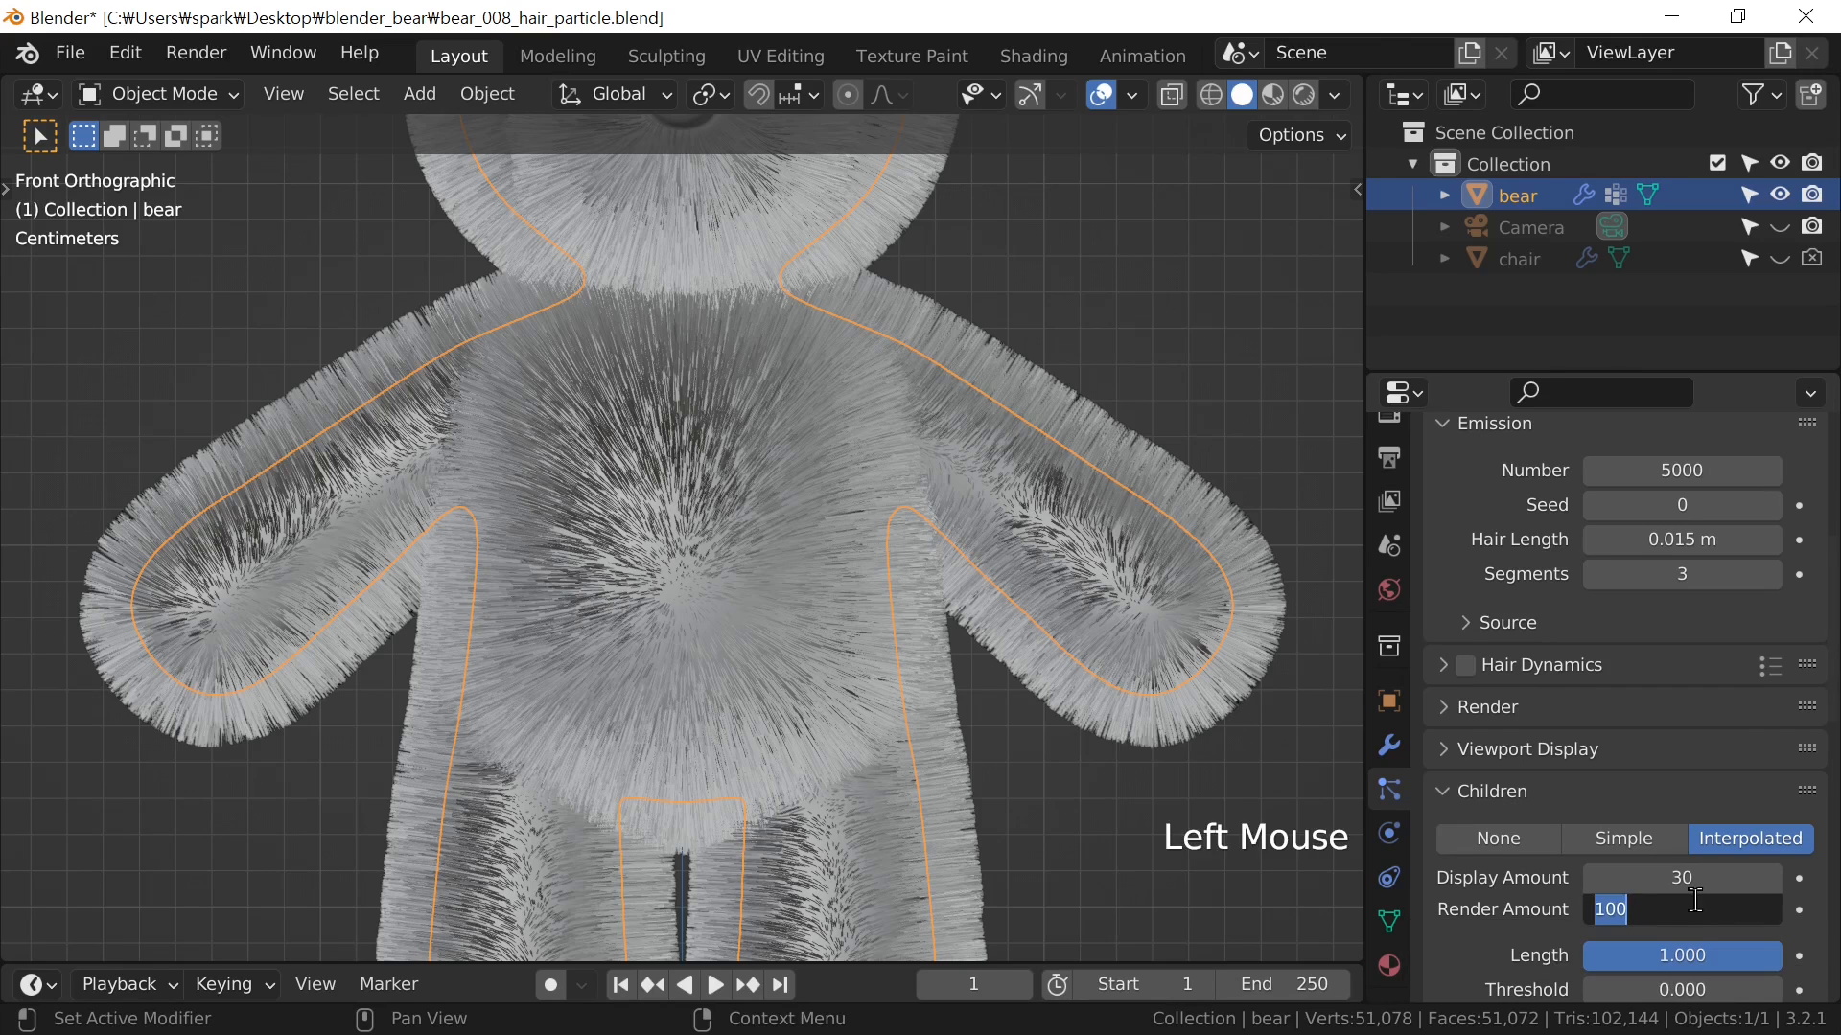
type("30")
key("Return")
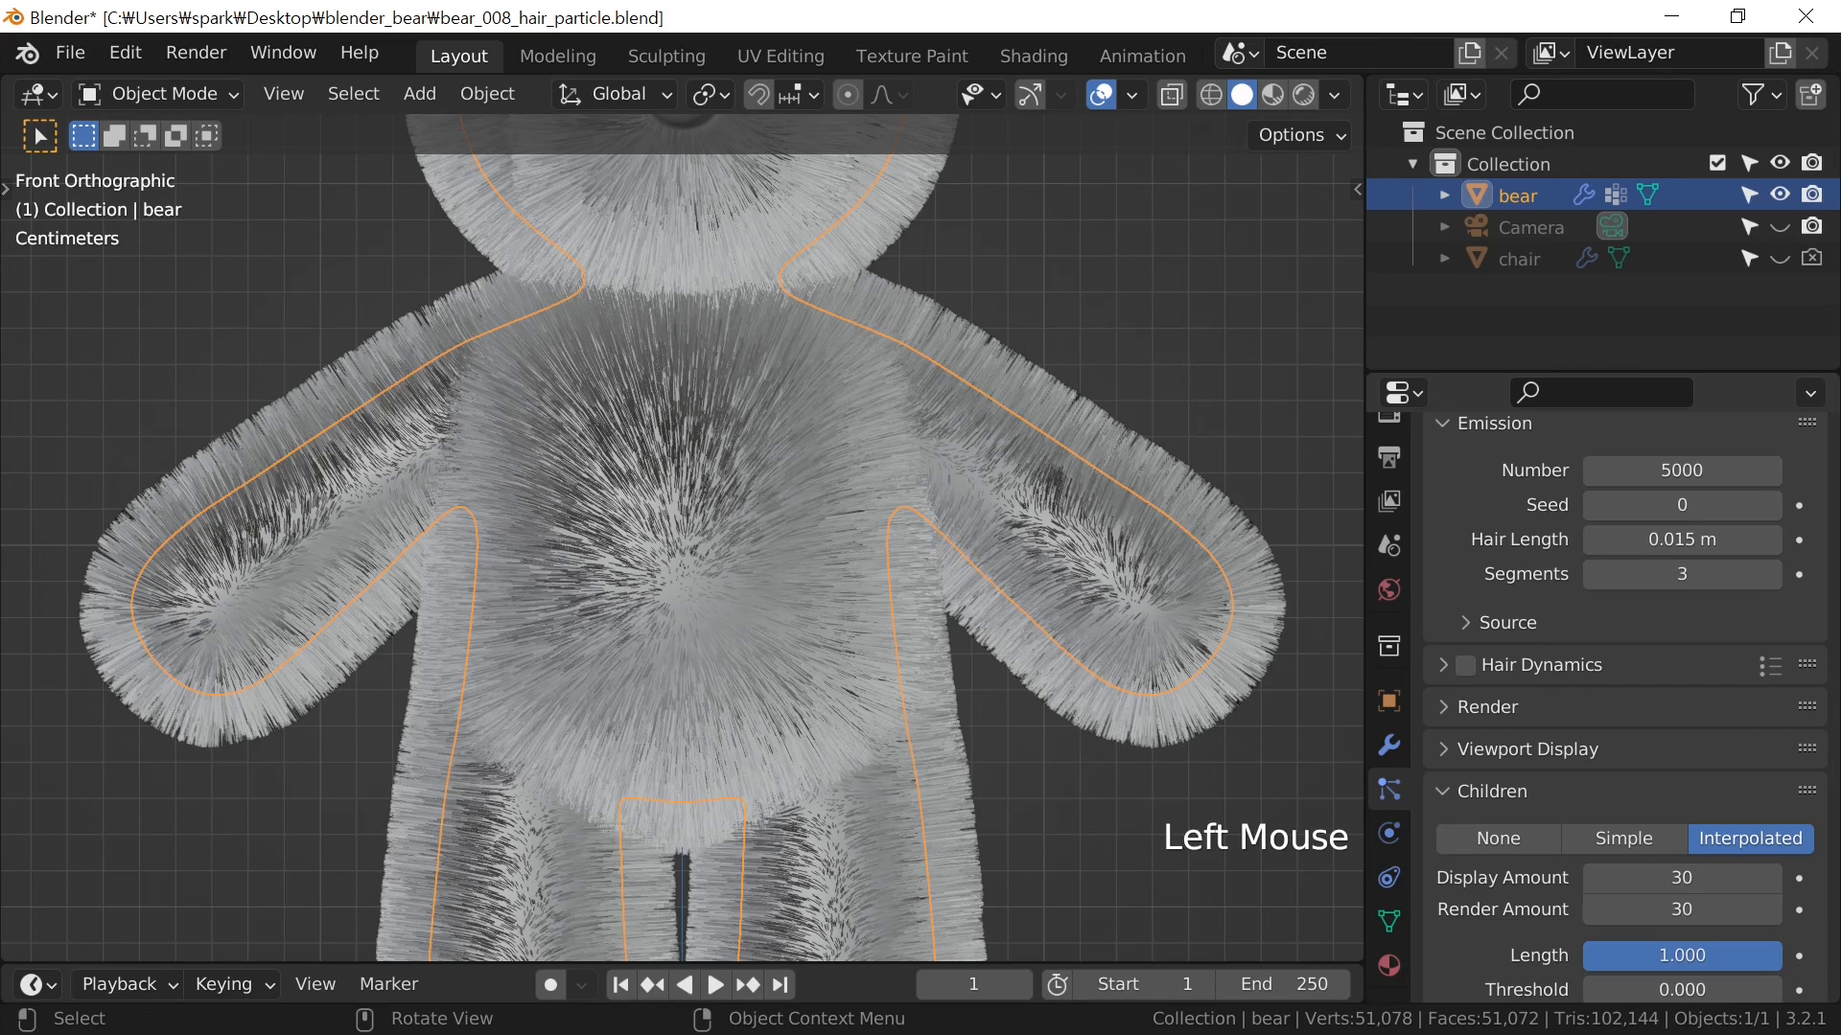
Set the length of the hair children to 0.6
scroll(596, 714, "down", 4)
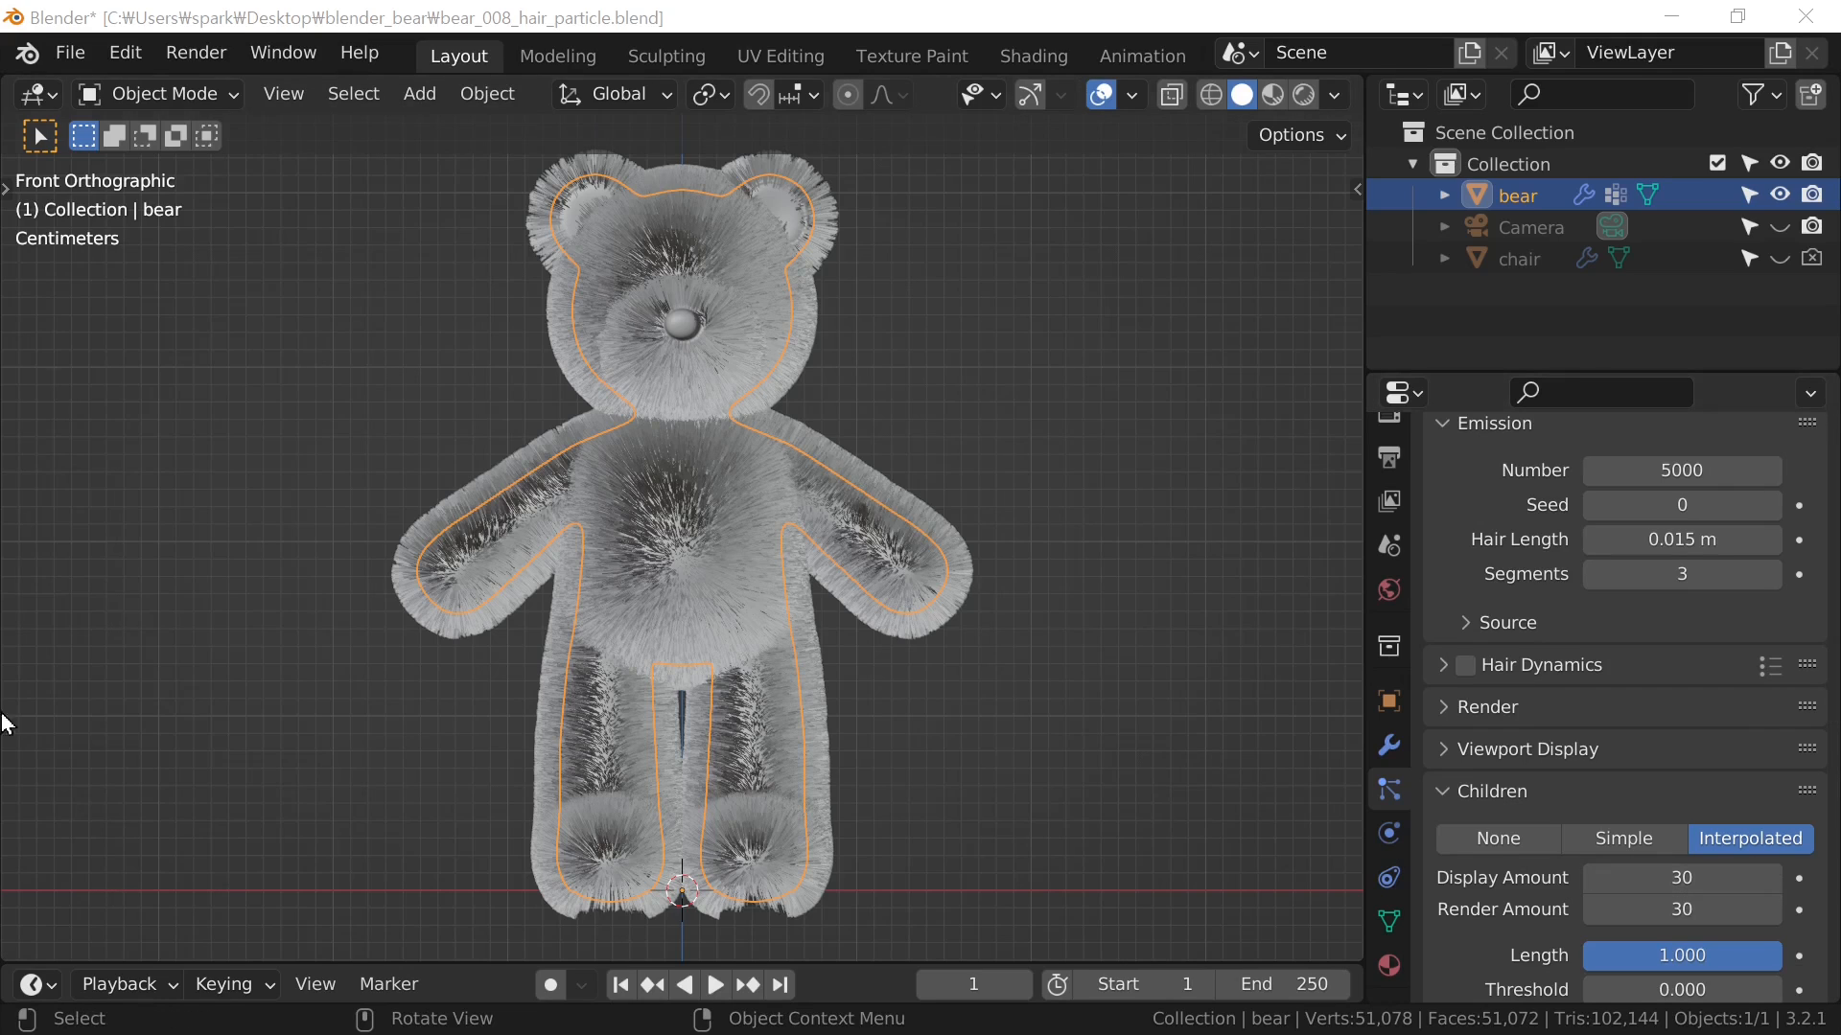
middle_click_drag(1614, 957, 1613, 659)
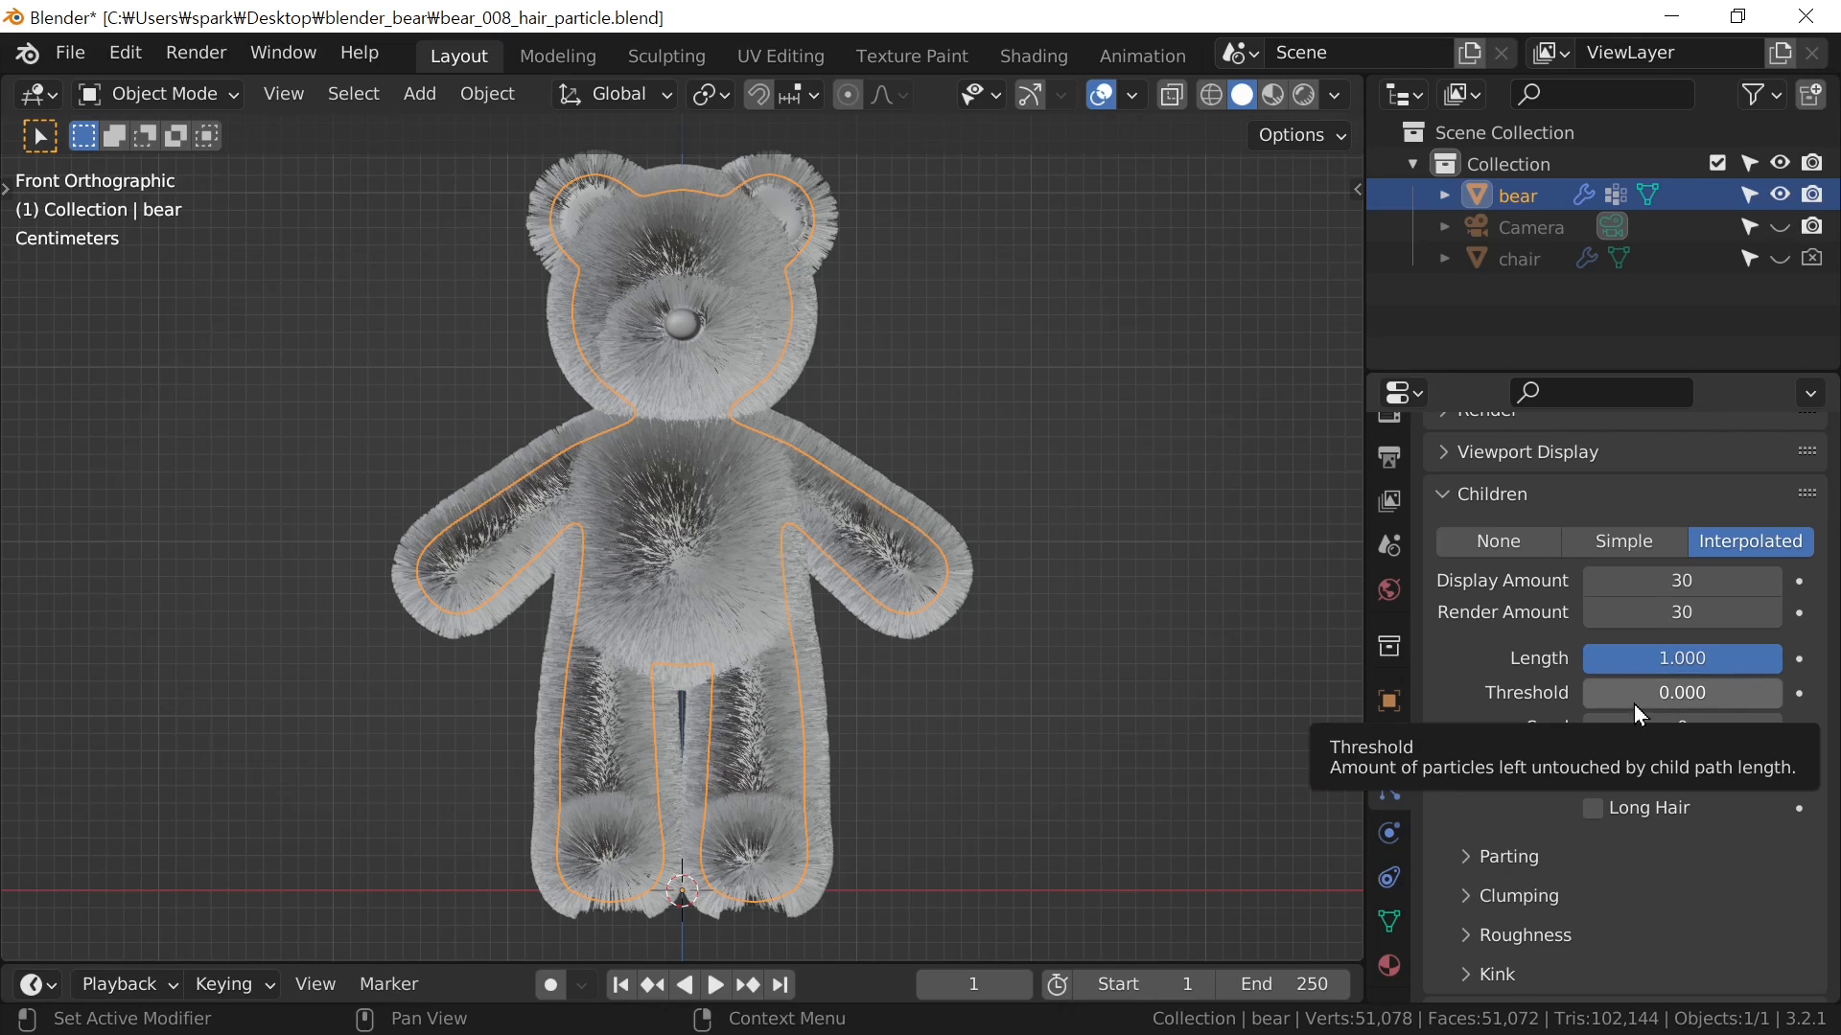
left_click(1670, 660)
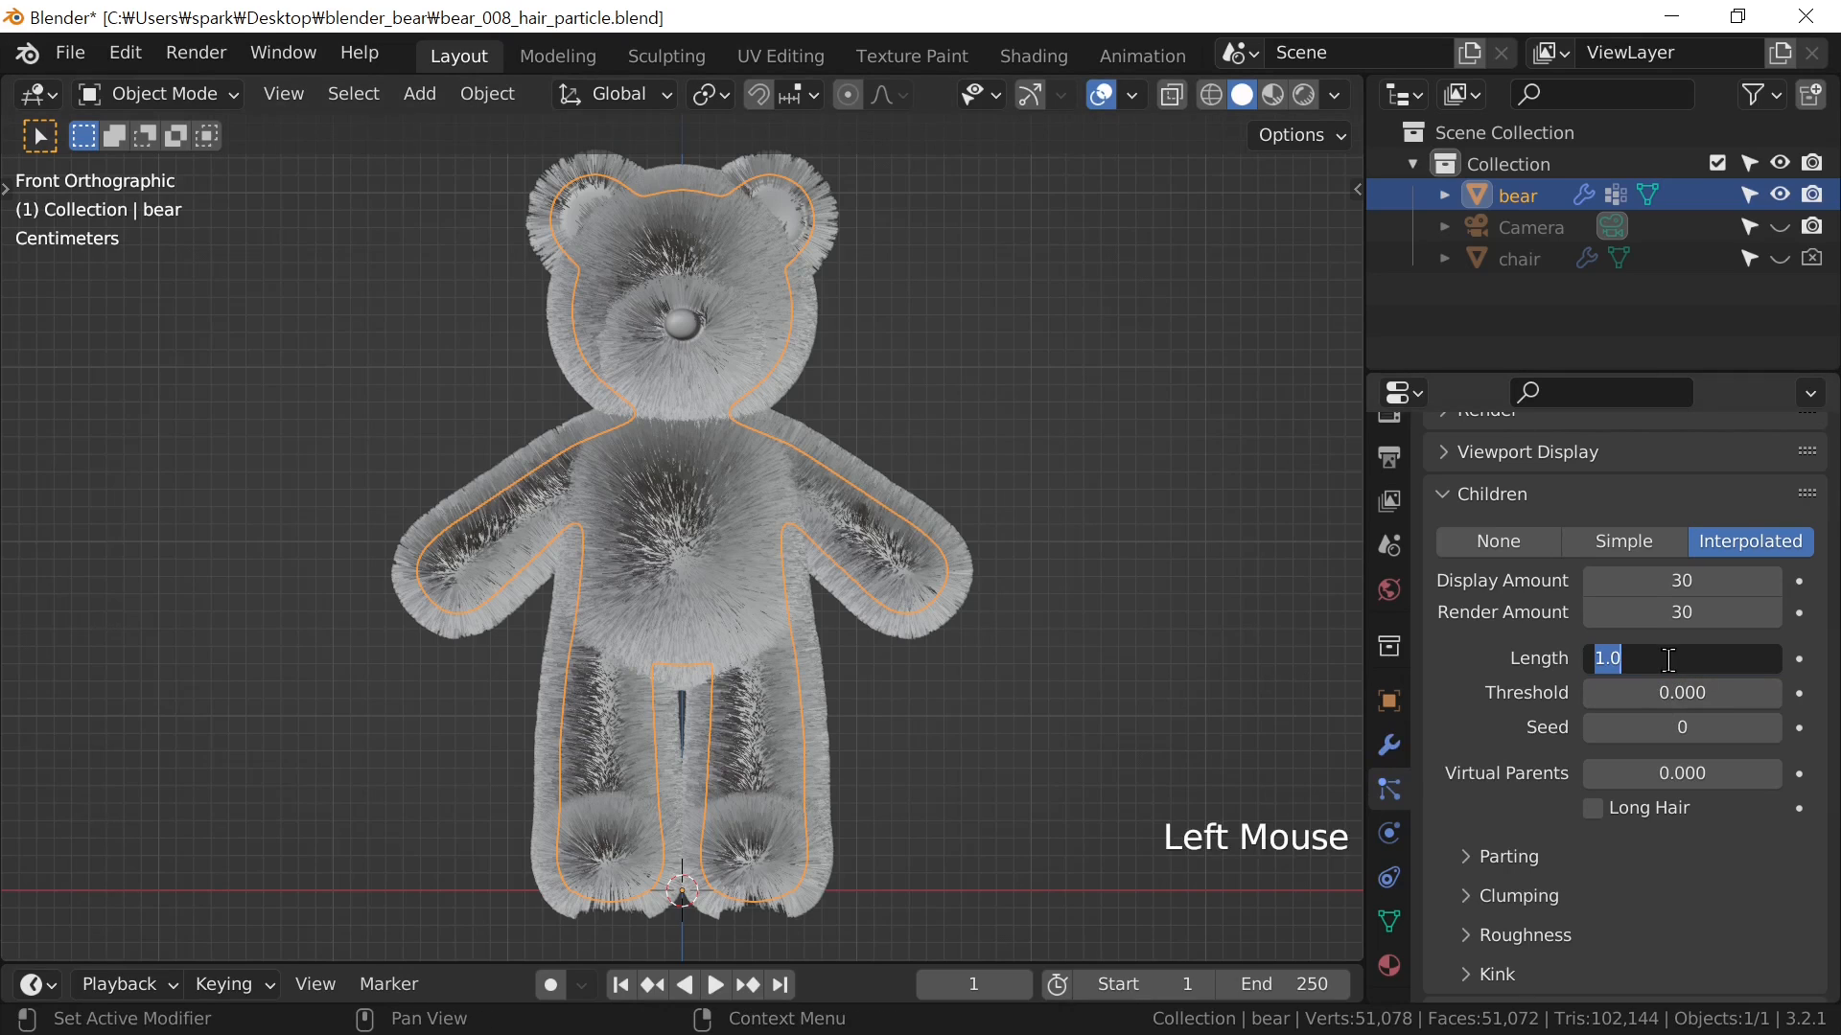
type("0.6")
key("Return")
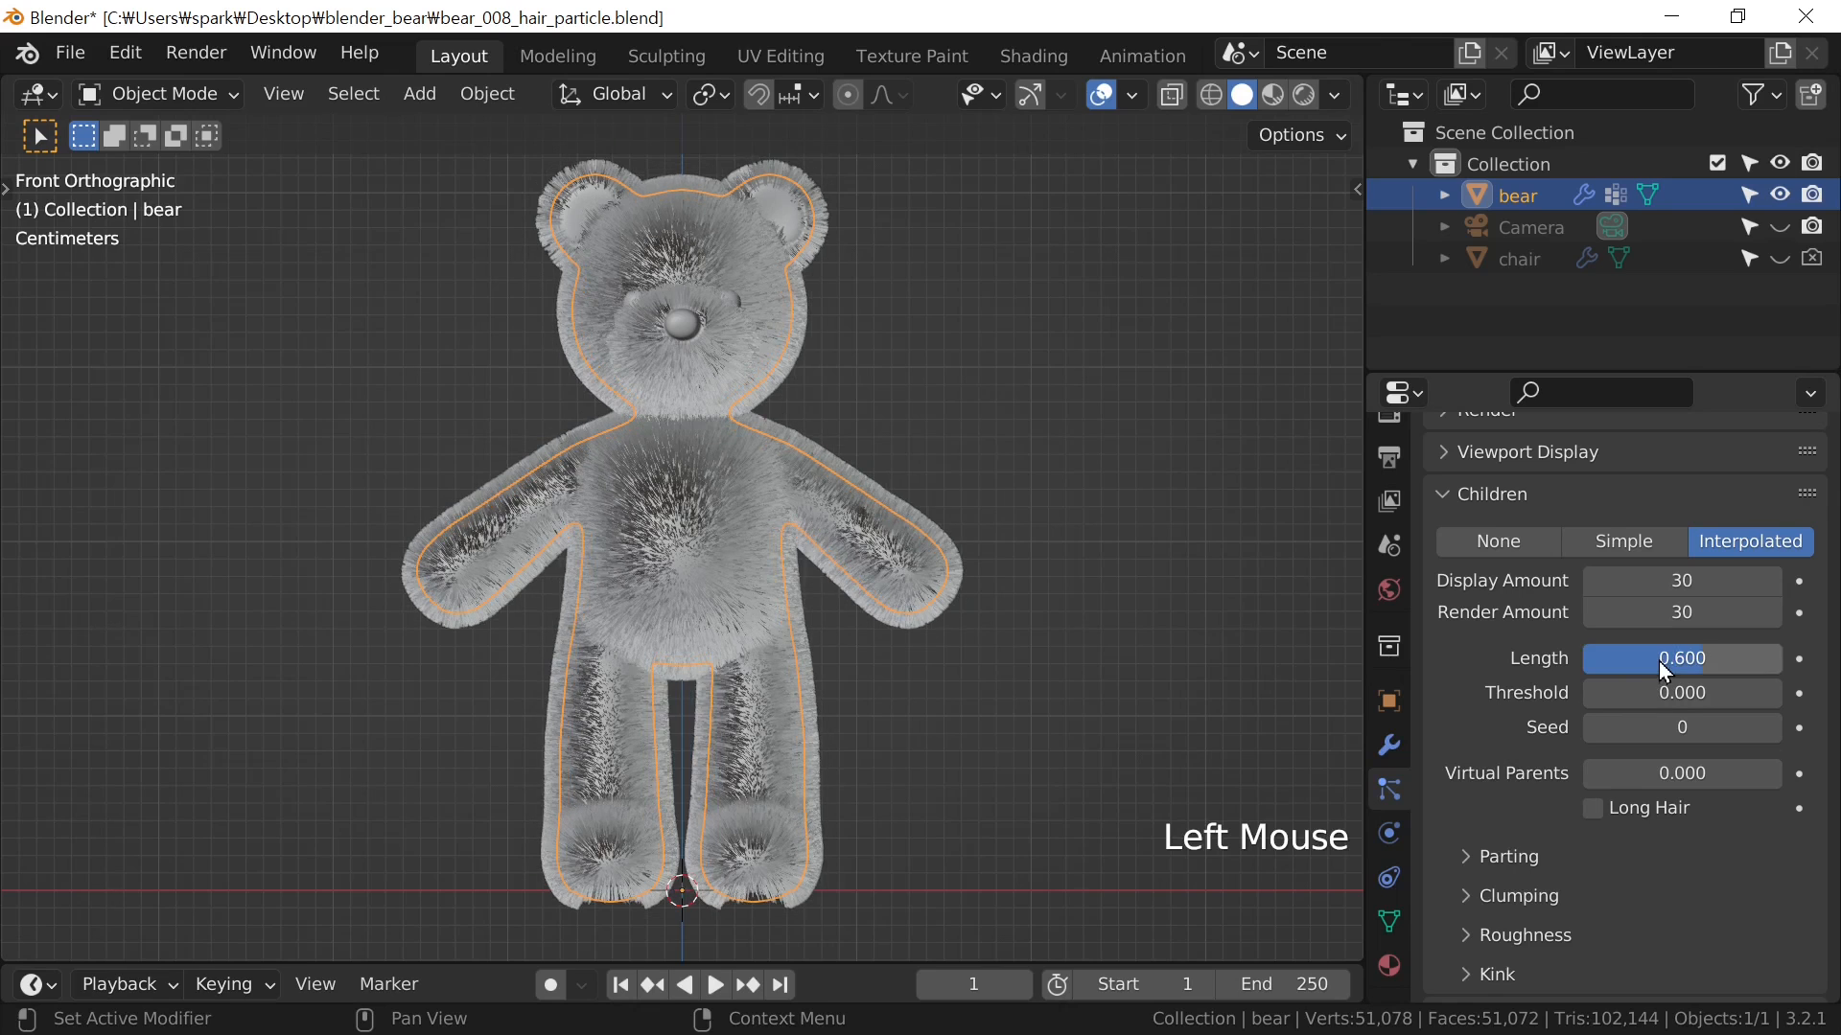
Set the length threshold of the hair children to 0.2 and check the fur on the torso and arms
scroll(798, 686, "up", 2)
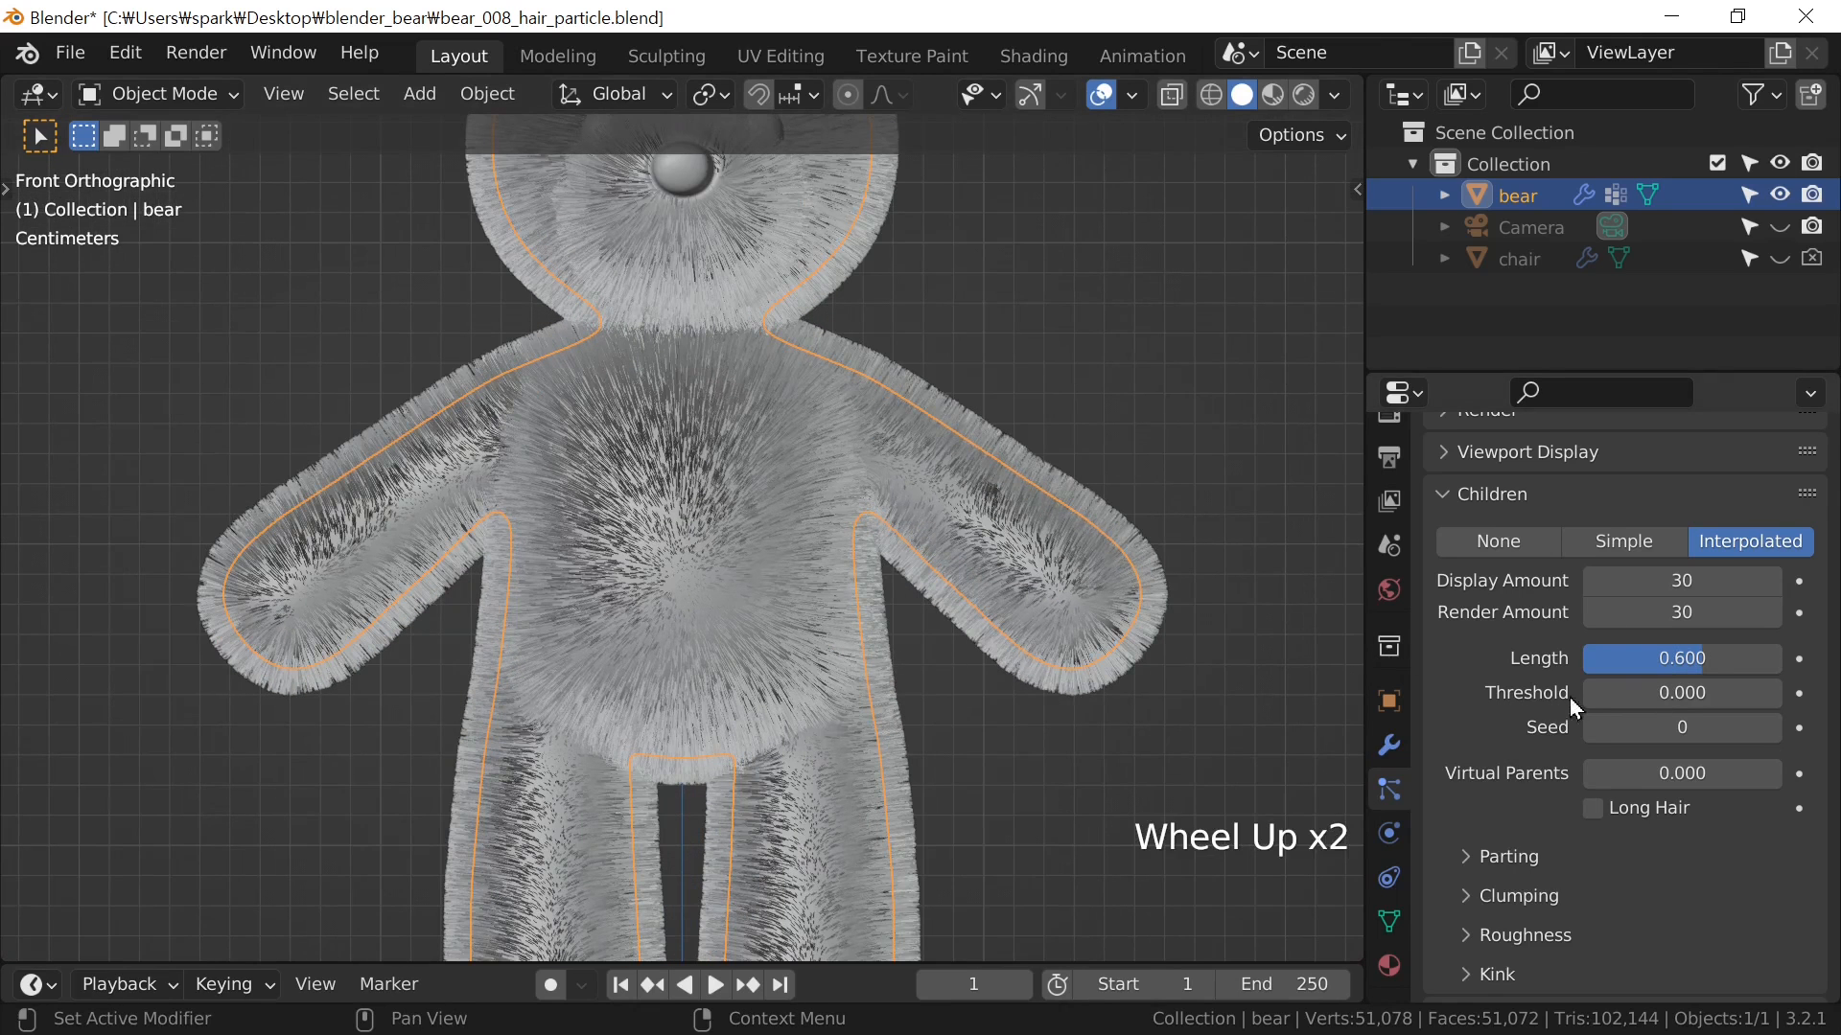
left_click(1663, 699)
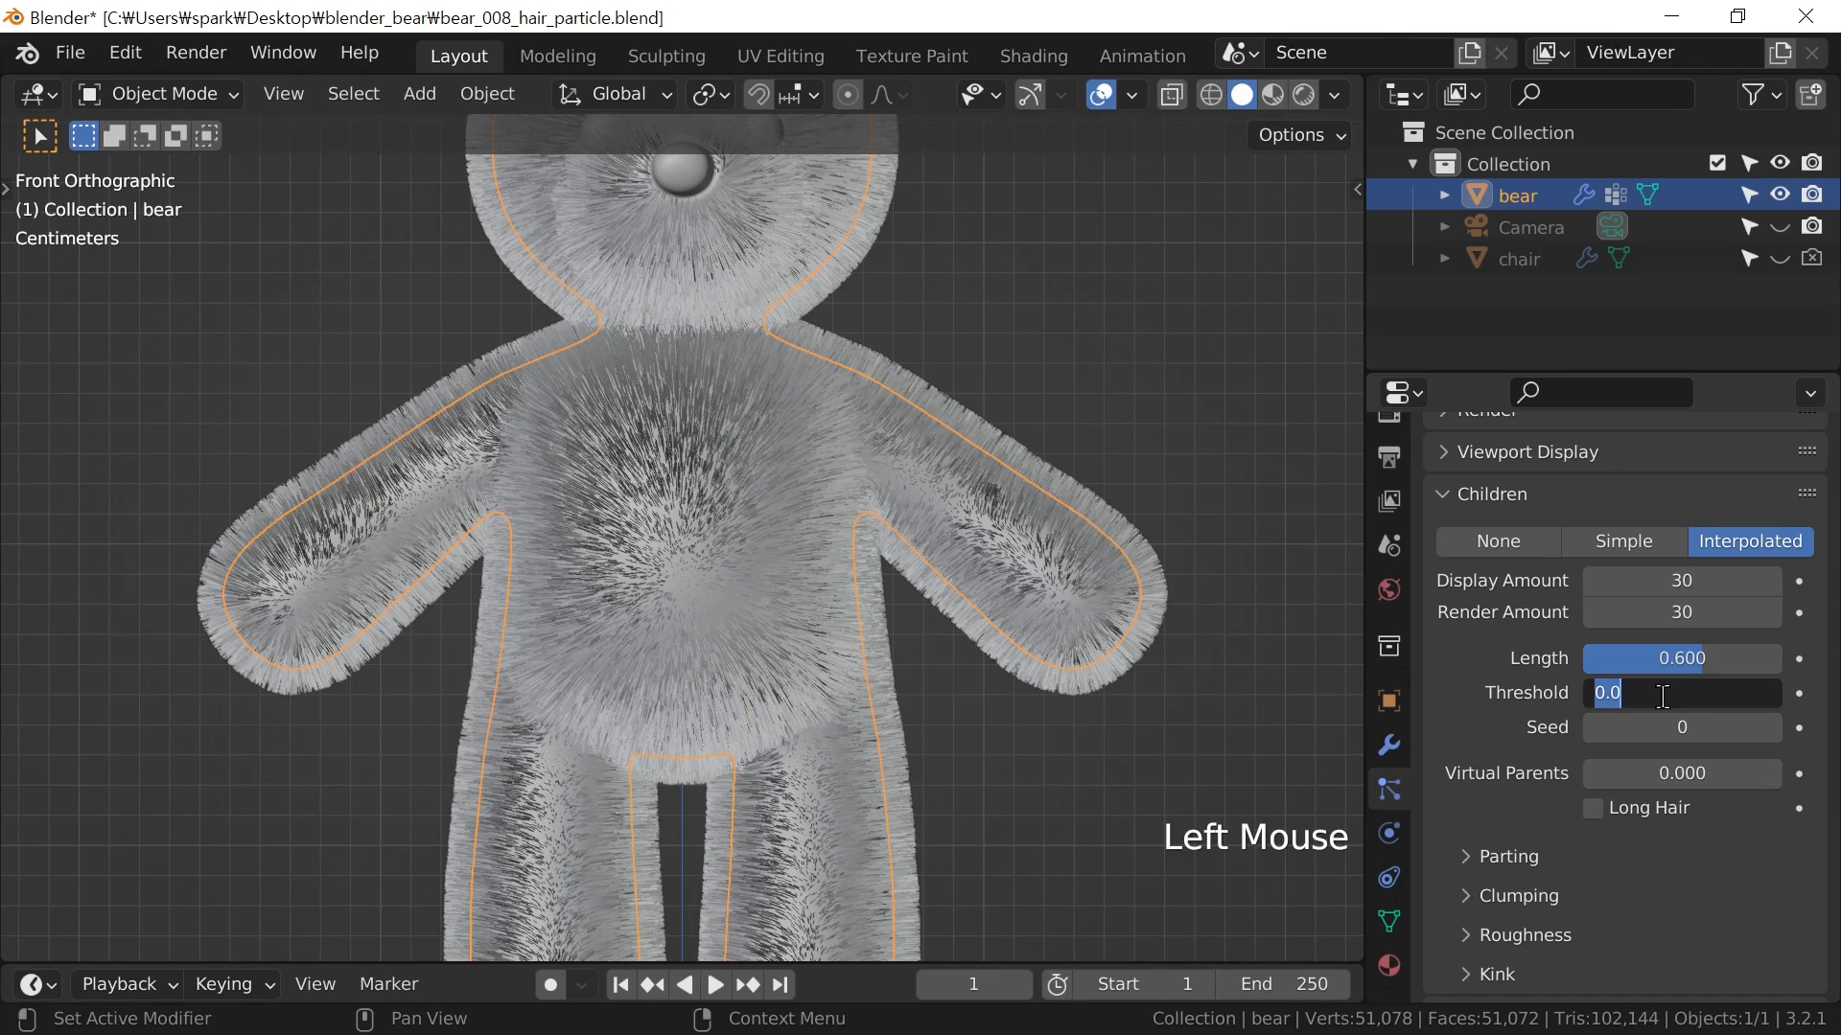
type("0.2")
key("Return")
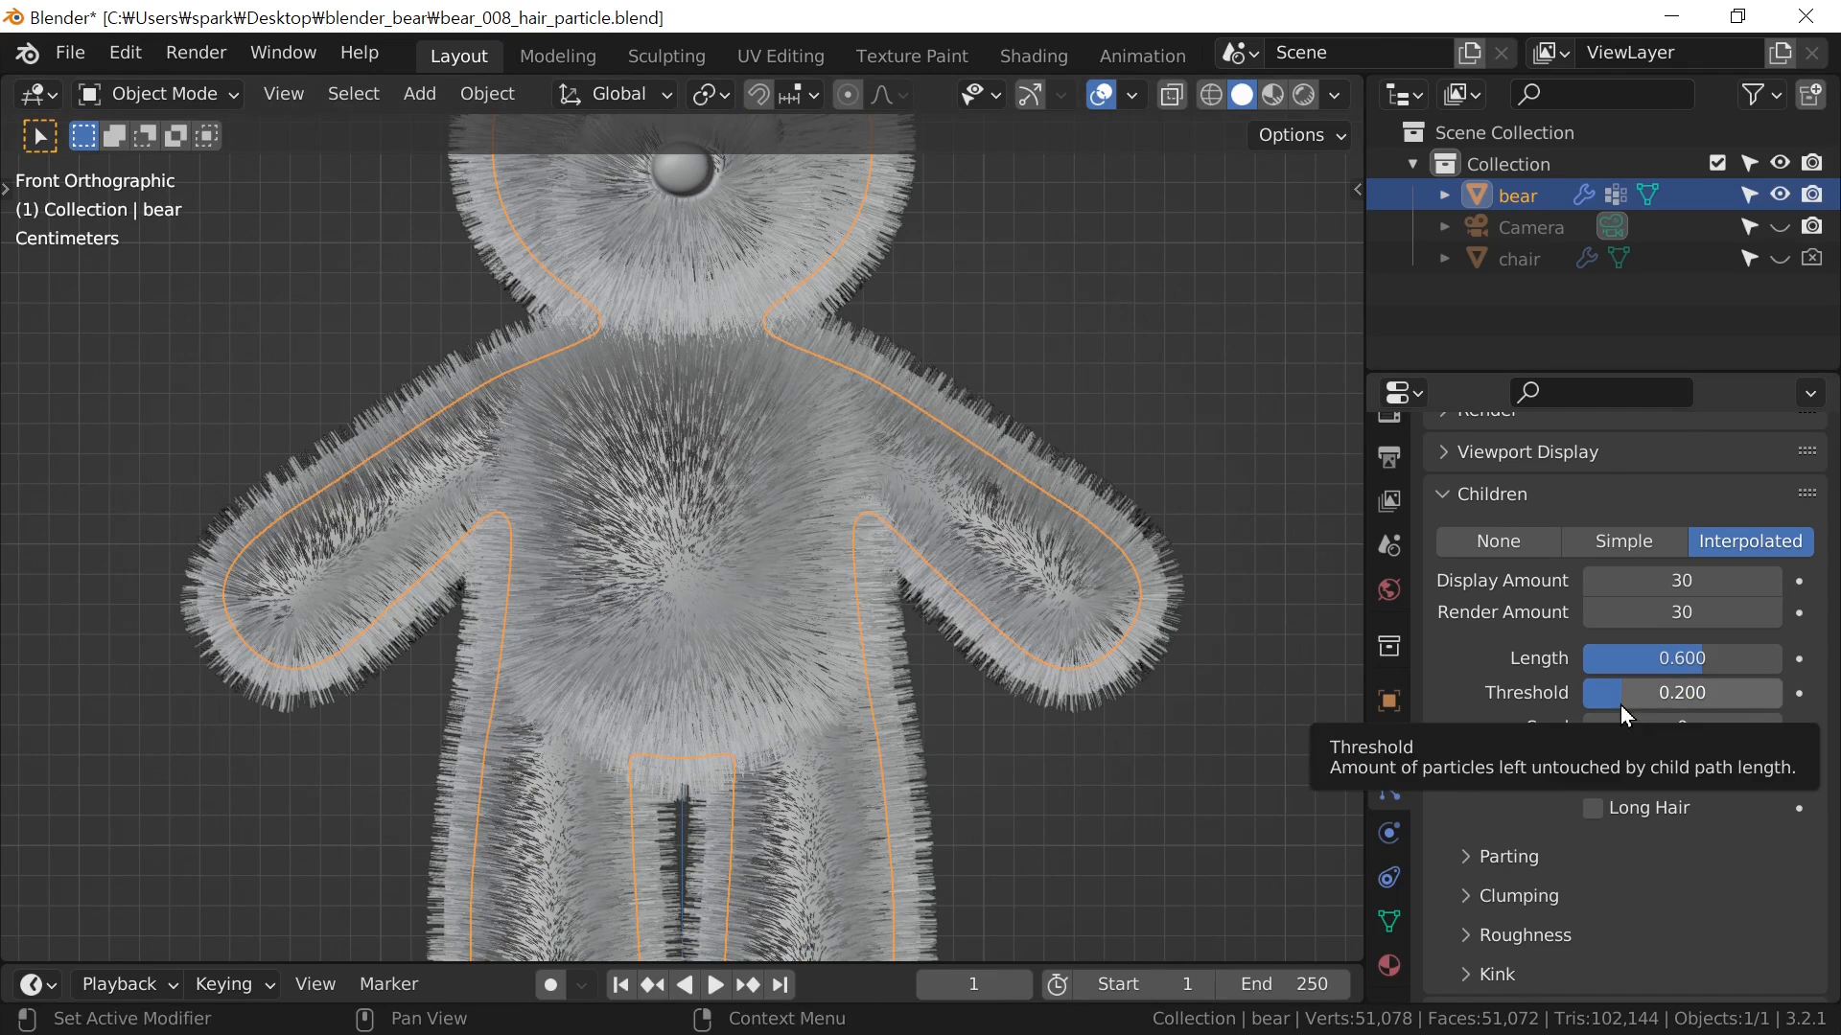
scroll(854, 512, "up", 1)
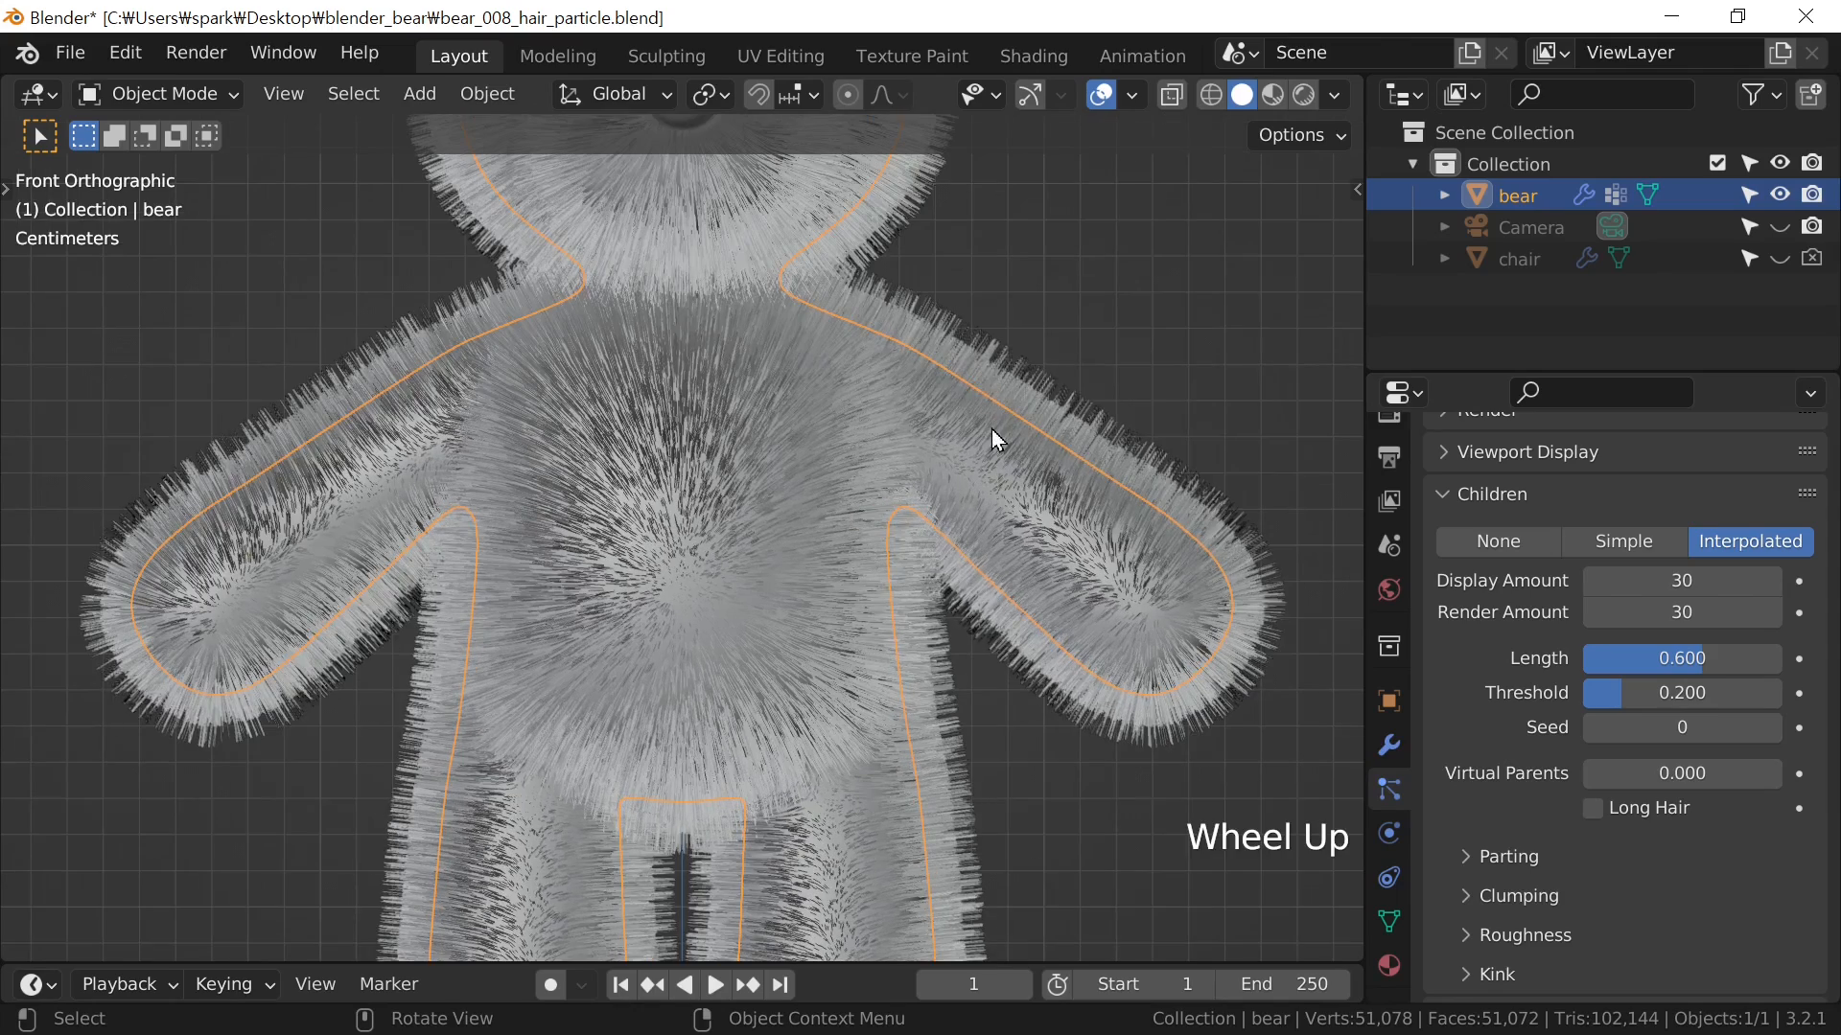
scroll(1035, 331, "up", 1)
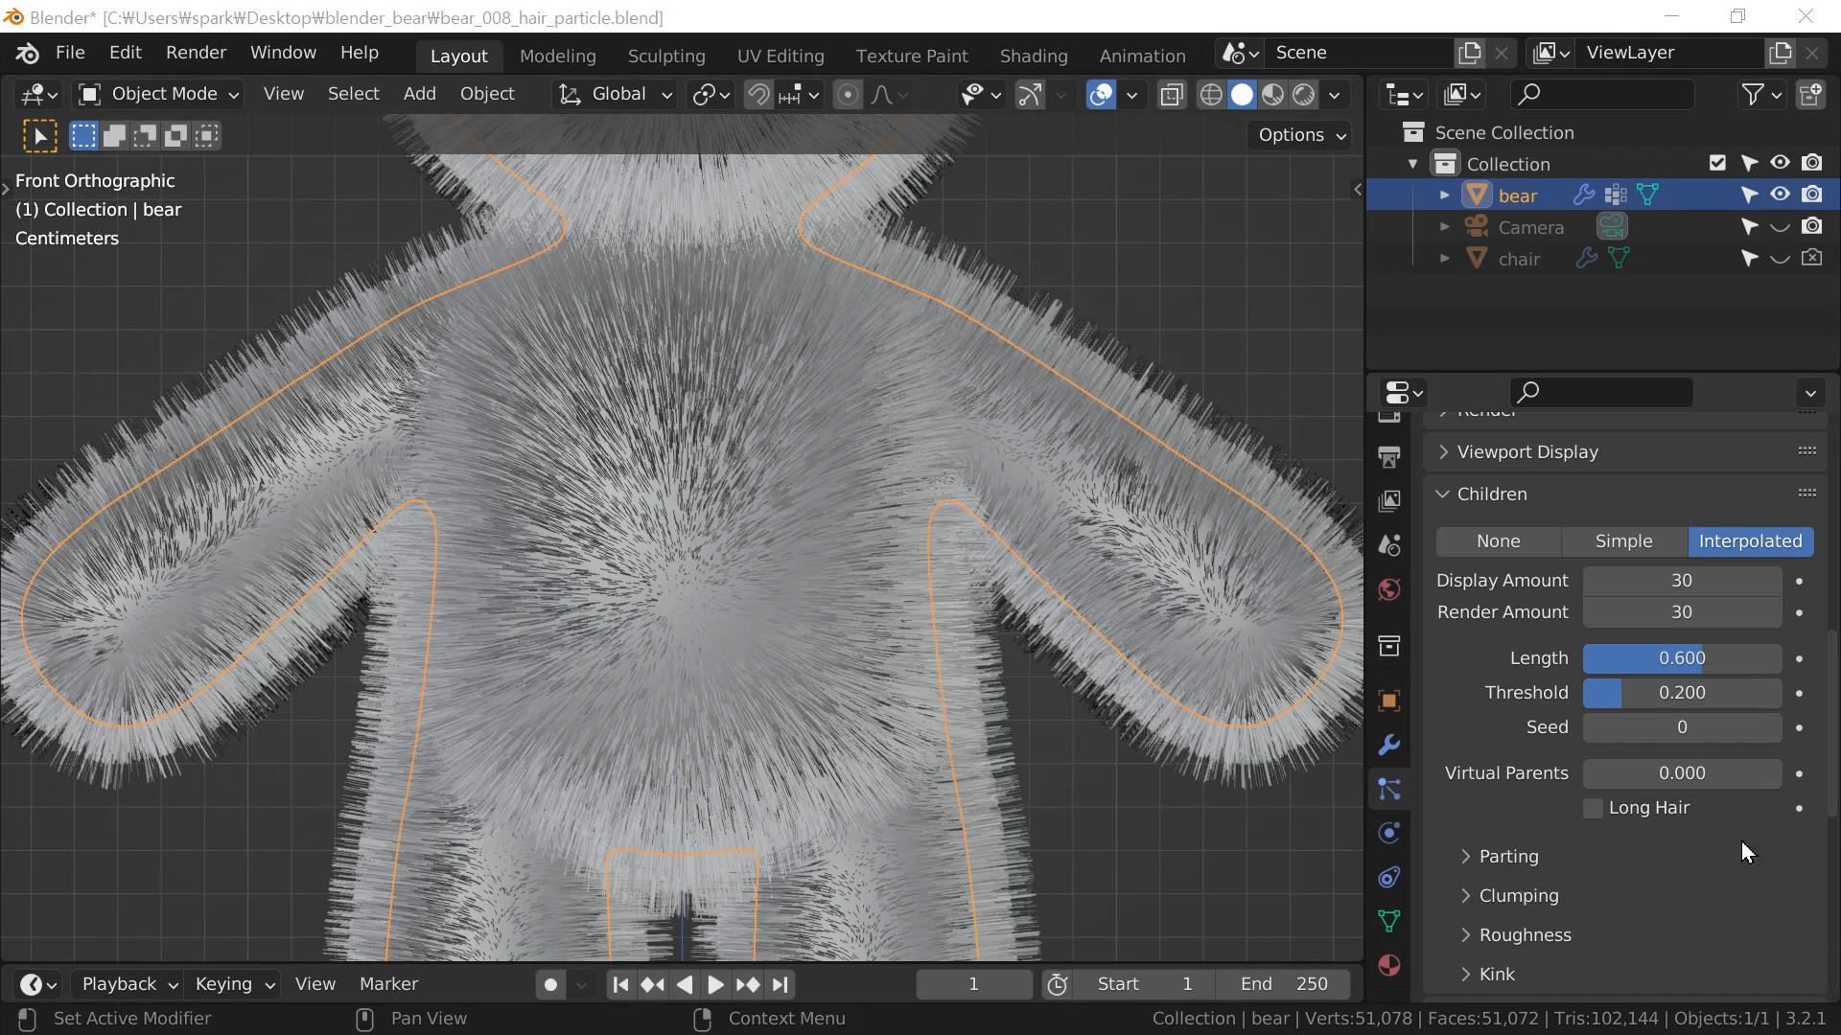
Try a child length threshold of 0.3 on the fur, and return it to 0.2
left_click_drag(1624, 706, 1765, 706)
key("Escape")
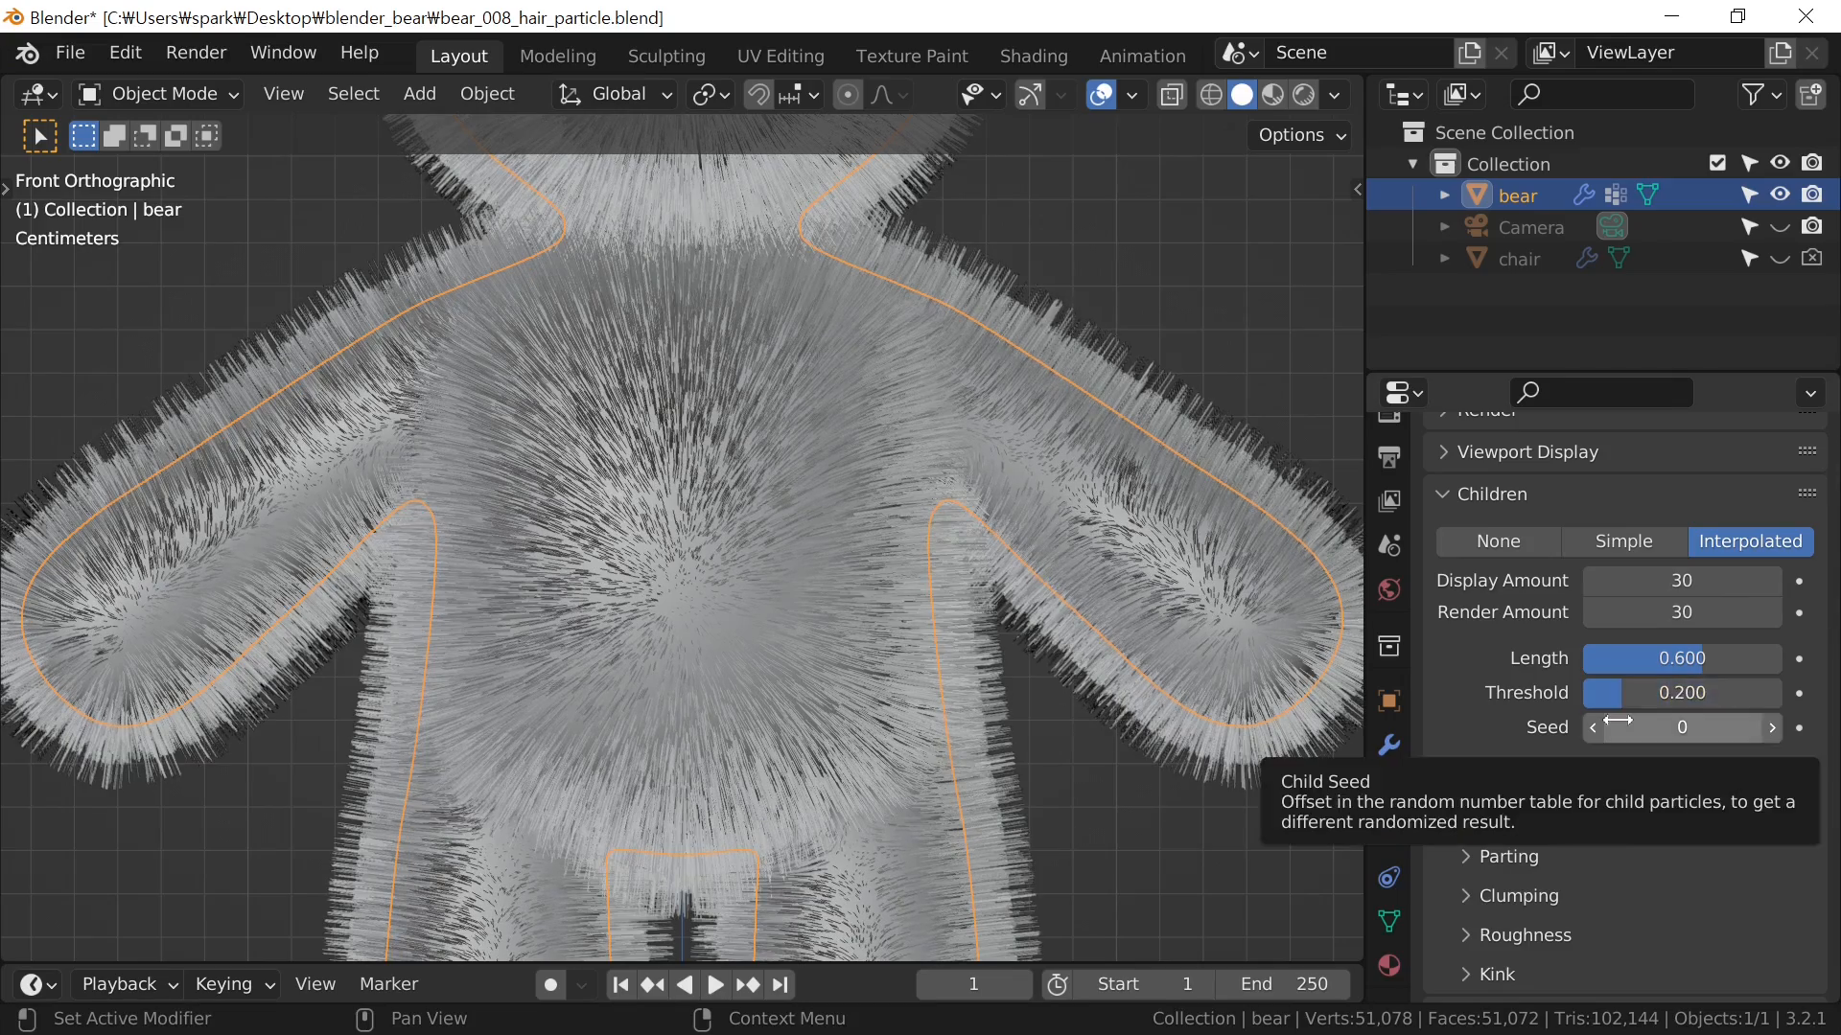
left_click(1664, 691)
type("0.3")
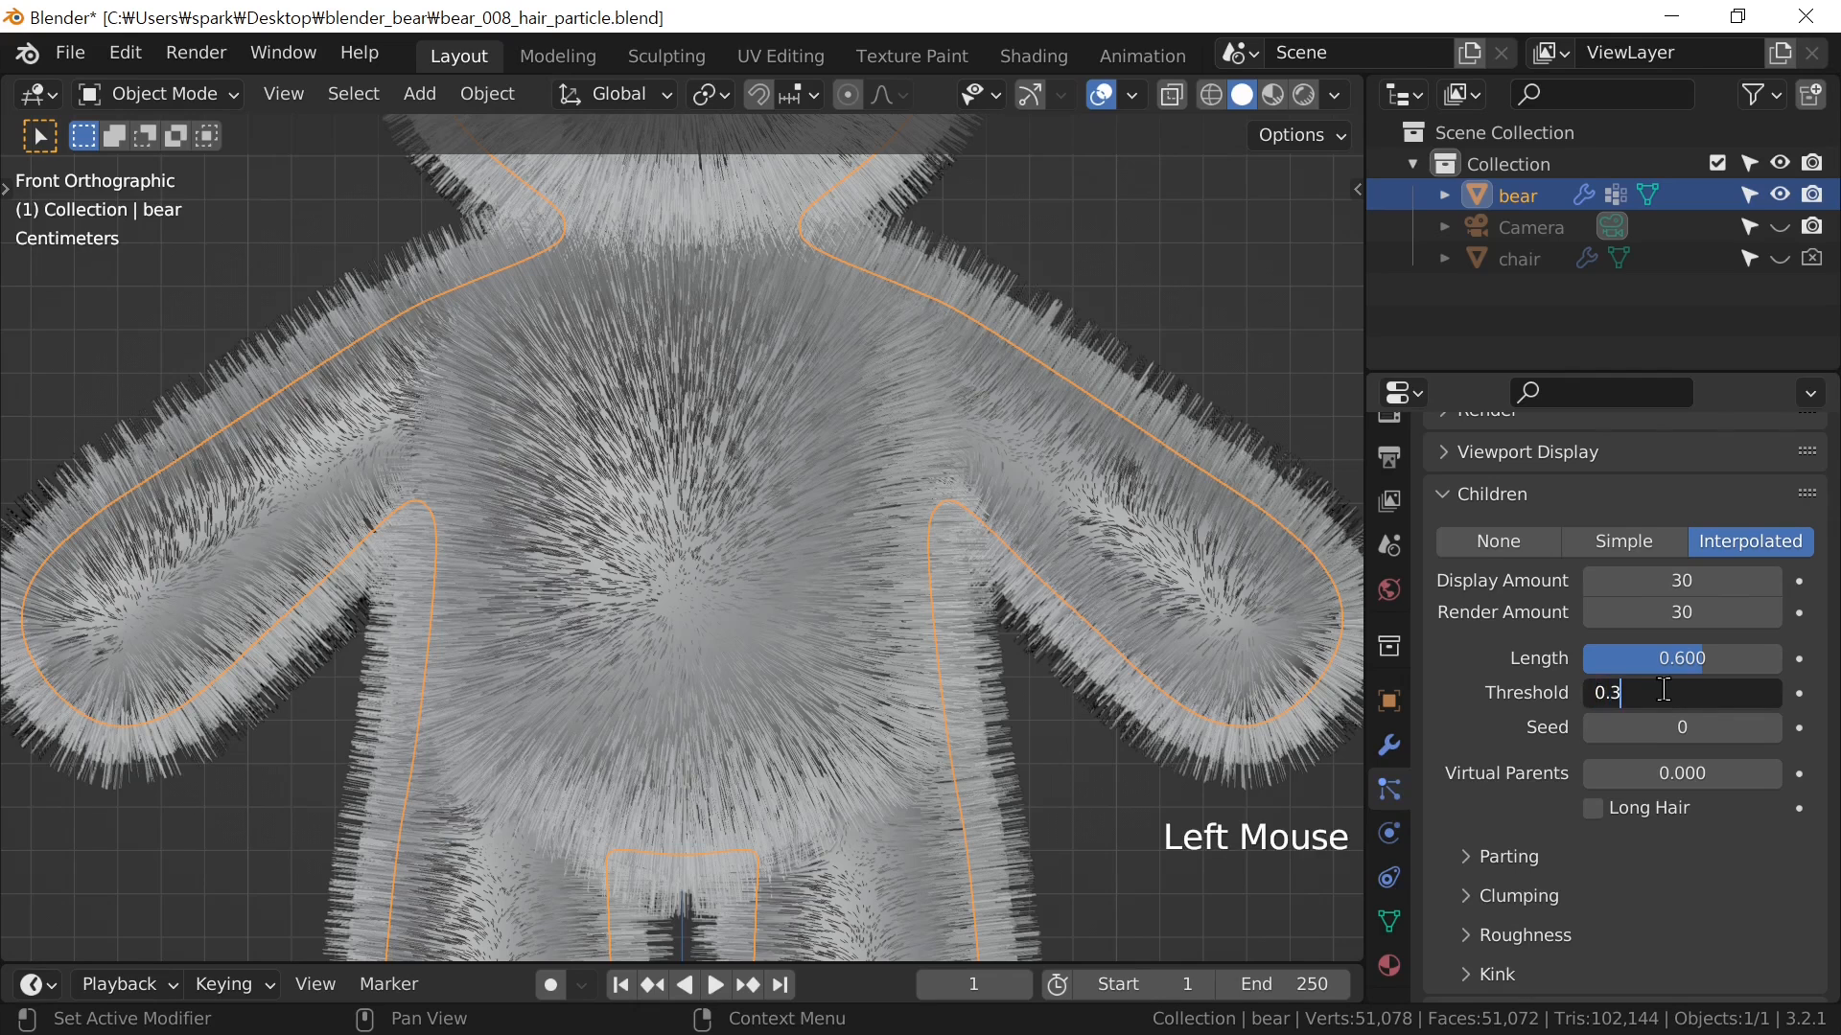
key("Return")
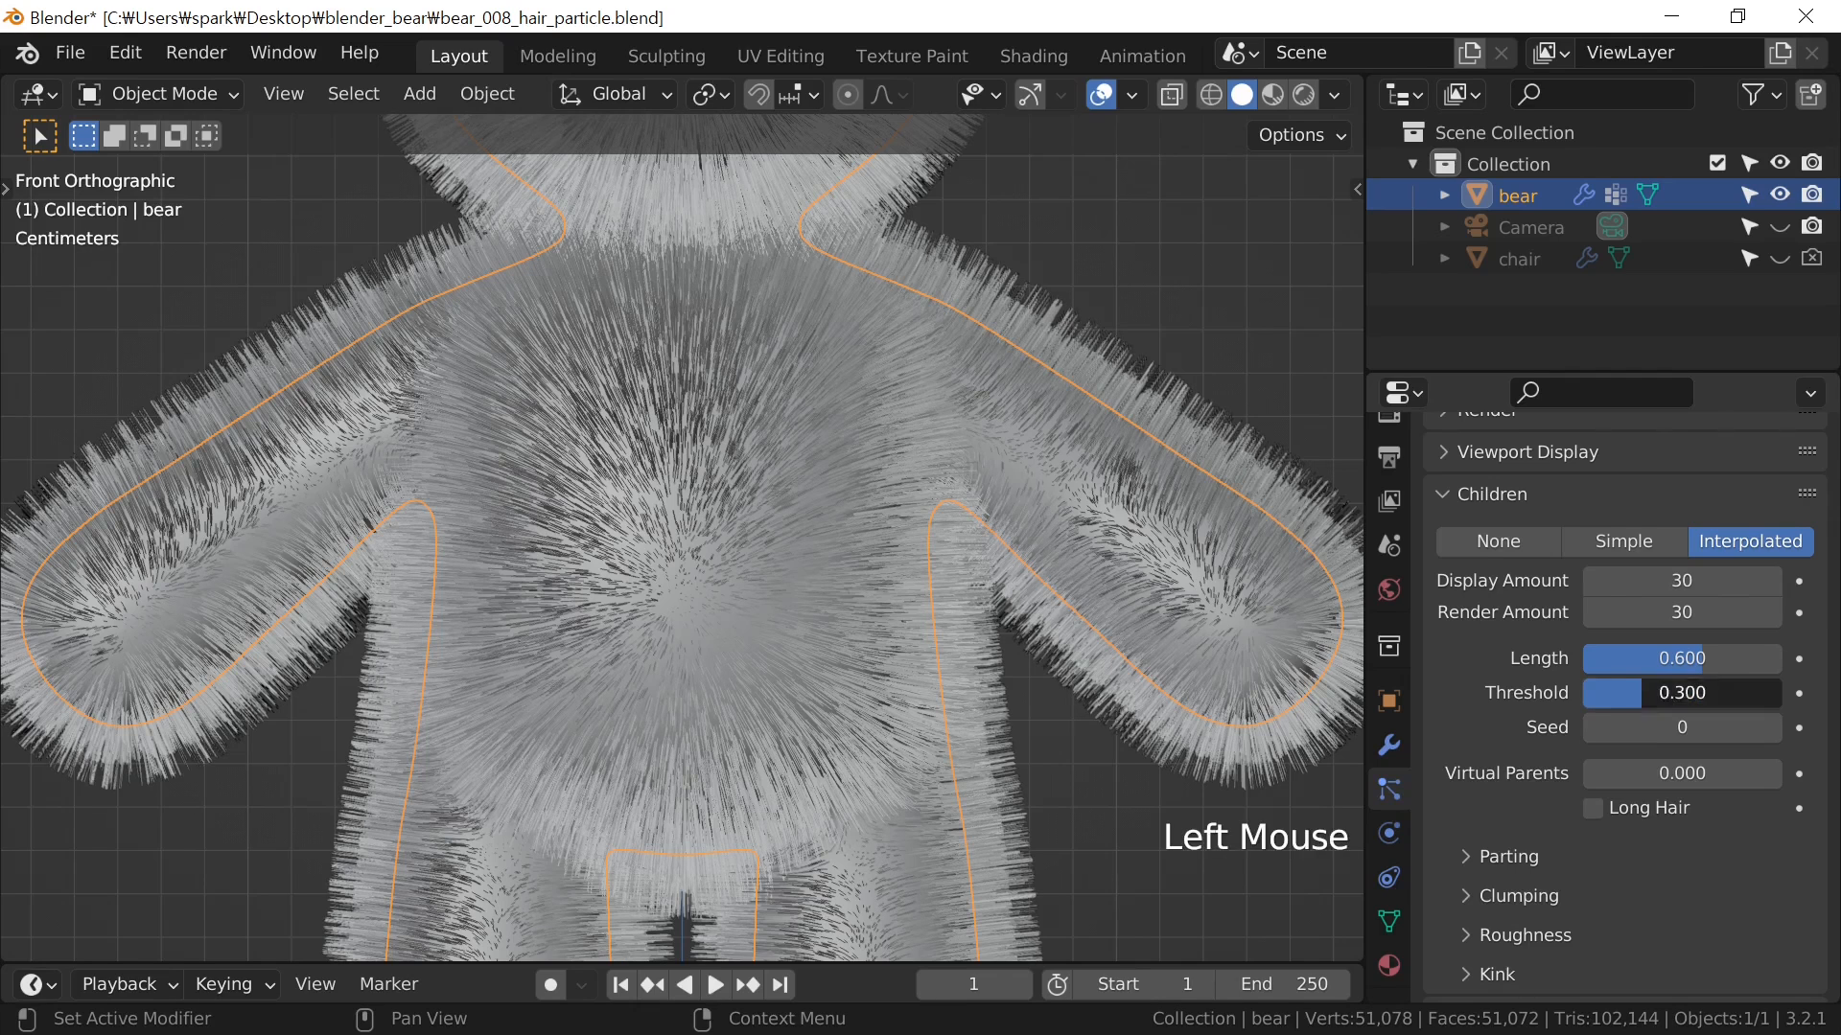
left_click(1666, 699)
type("0.2")
key("Return")
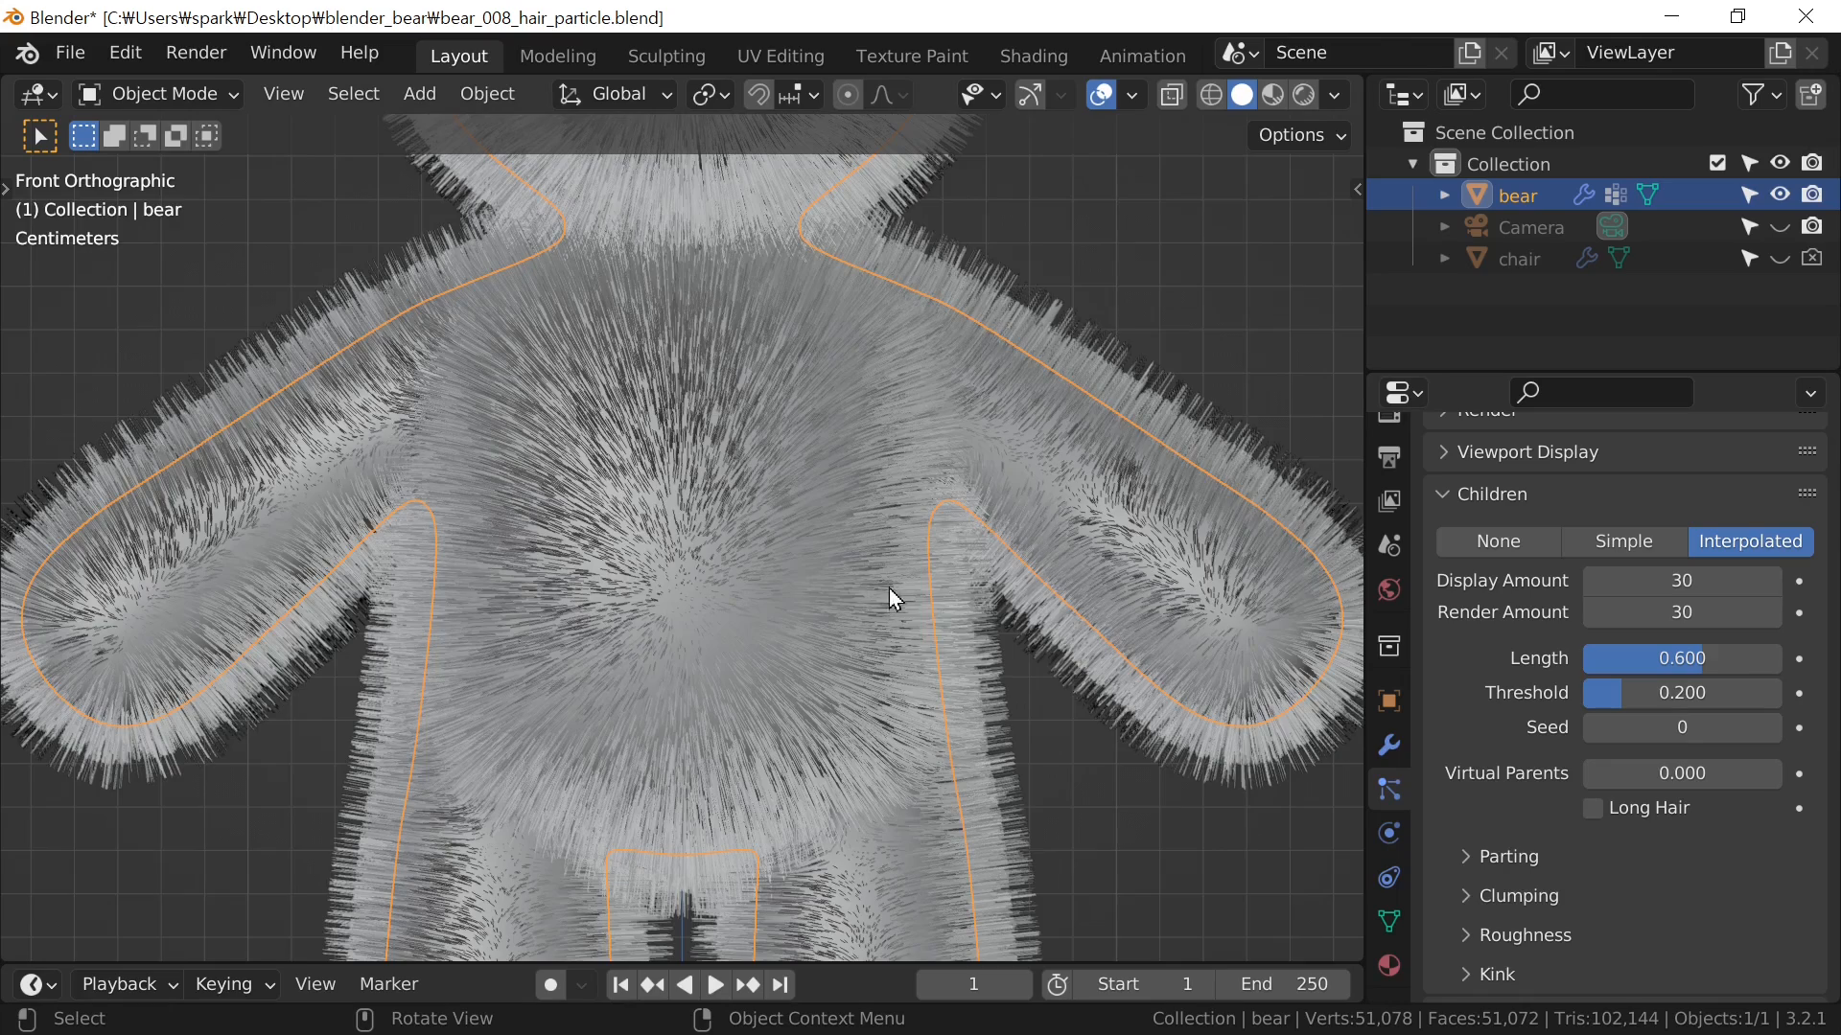
scroll(876, 514, "down", 1)
scroll(1030, 403, "up", 1)
Expand the children's clumping settings and try a clump of 1 with shape values of 0.999 and 0
middle_click_drag(1520, 894, 1534, 700)
left_click(1542, 775)
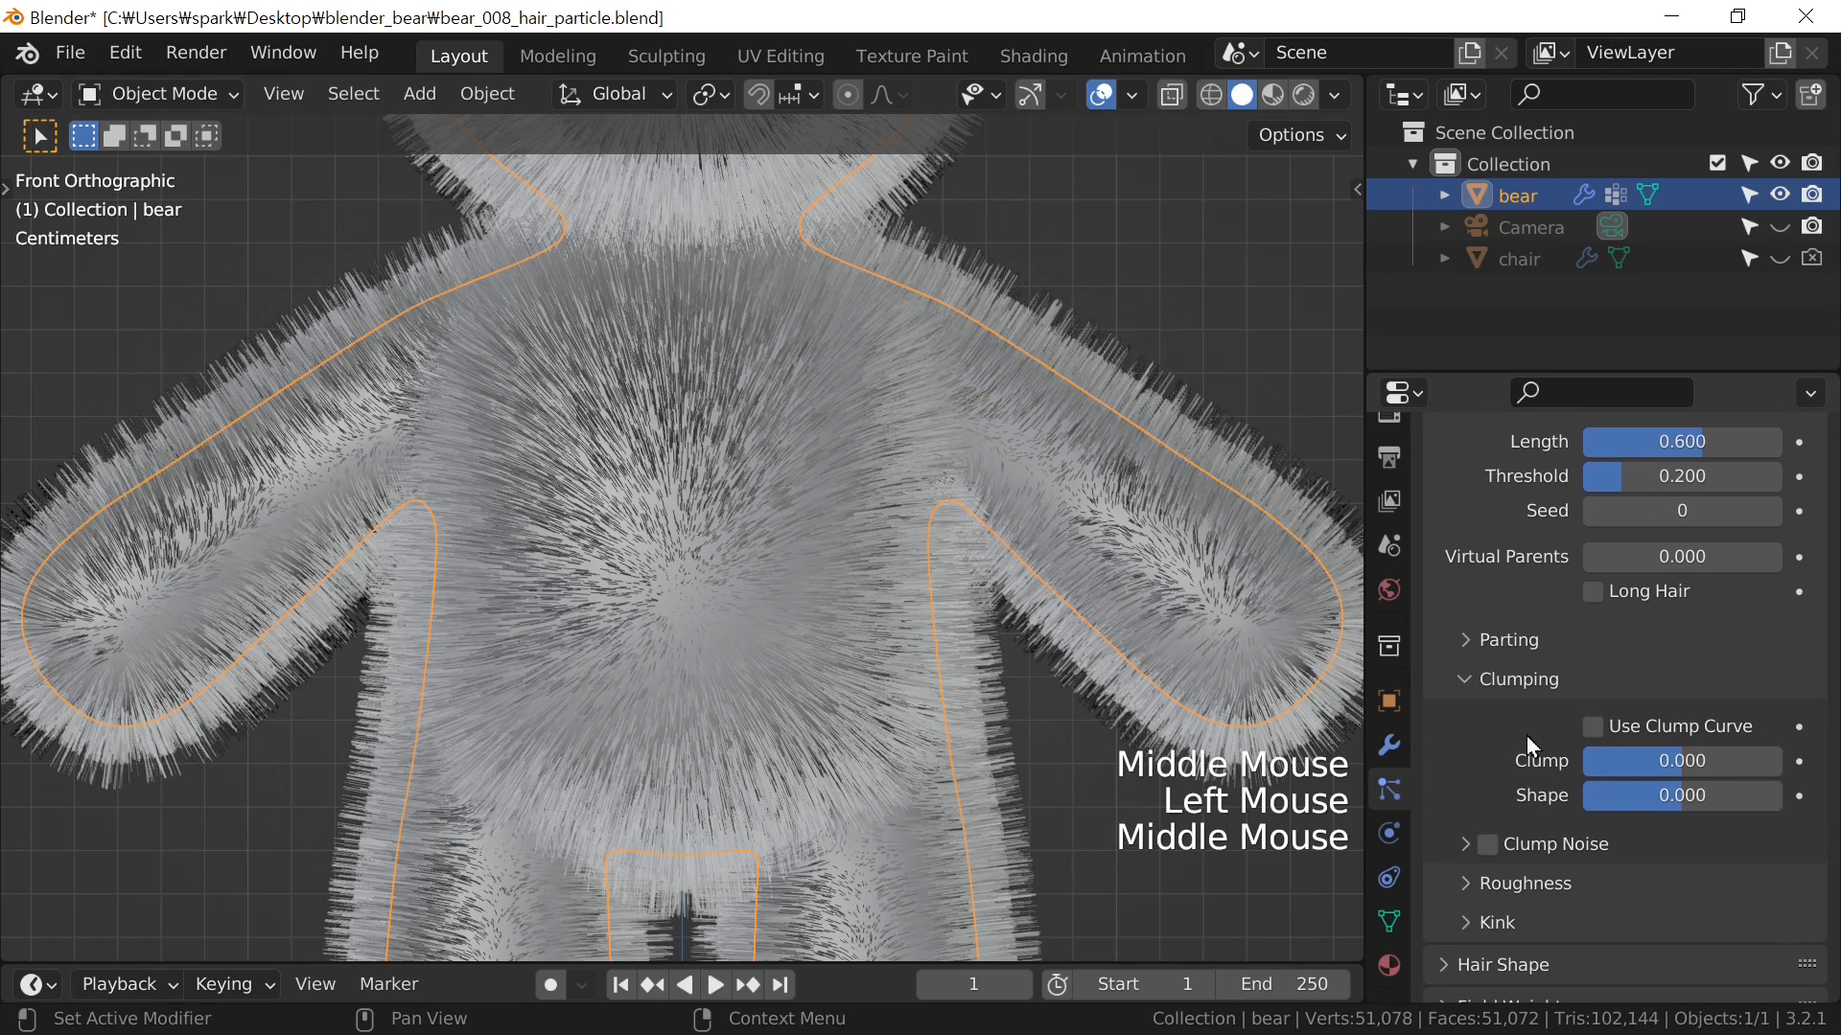
left_click(1684, 761)
left_click_drag(1683, 761, 1781, 761)
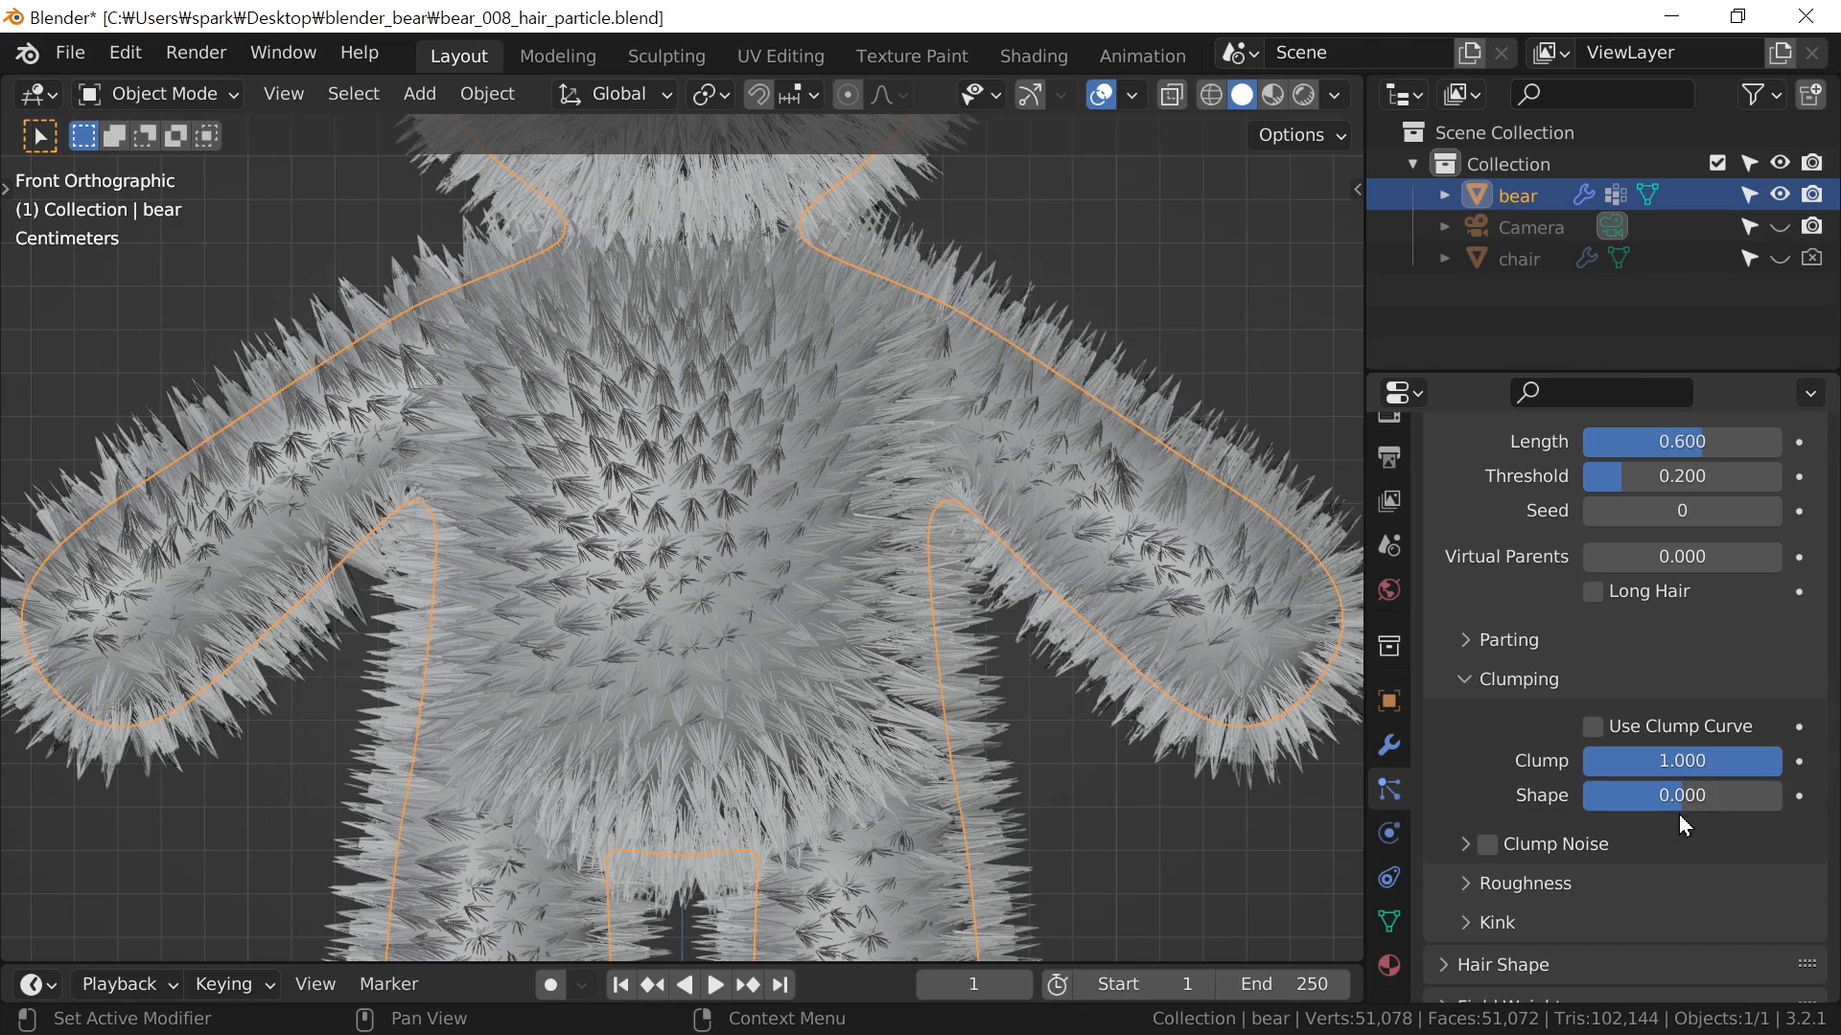
left_click_drag(1677, 808, 1782, 795)
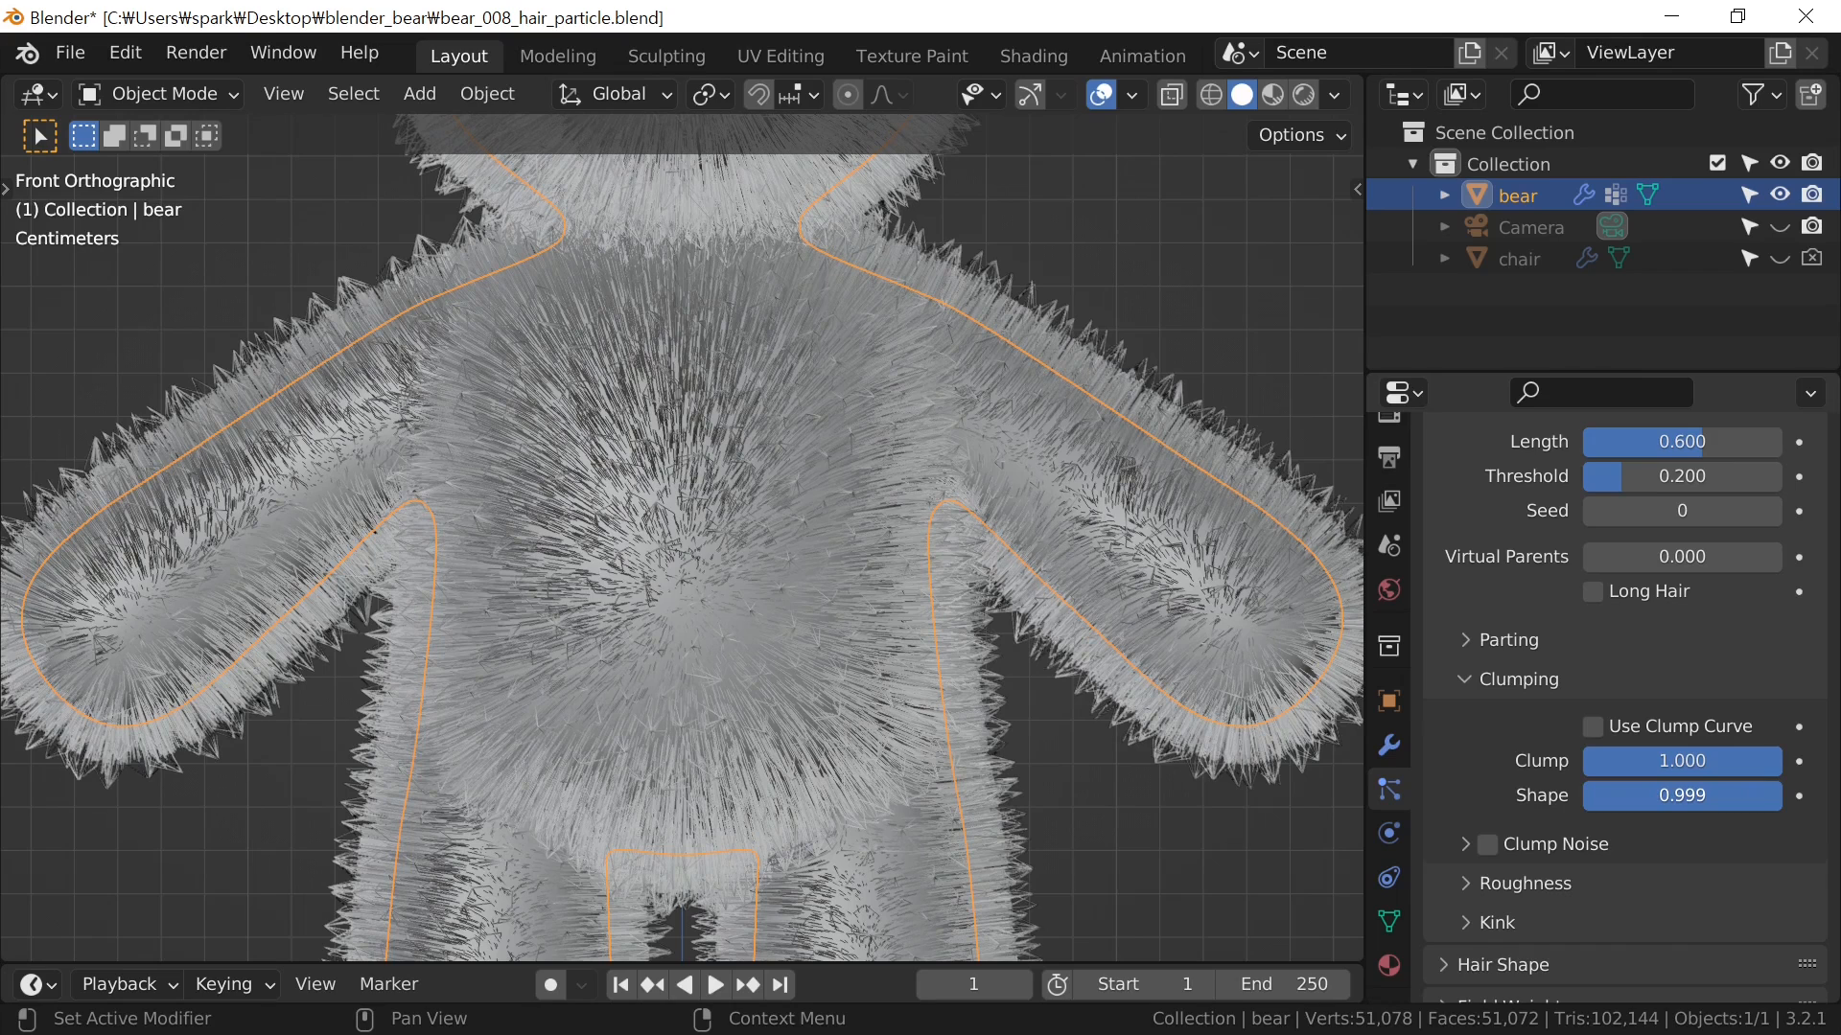
key("BackSpace")
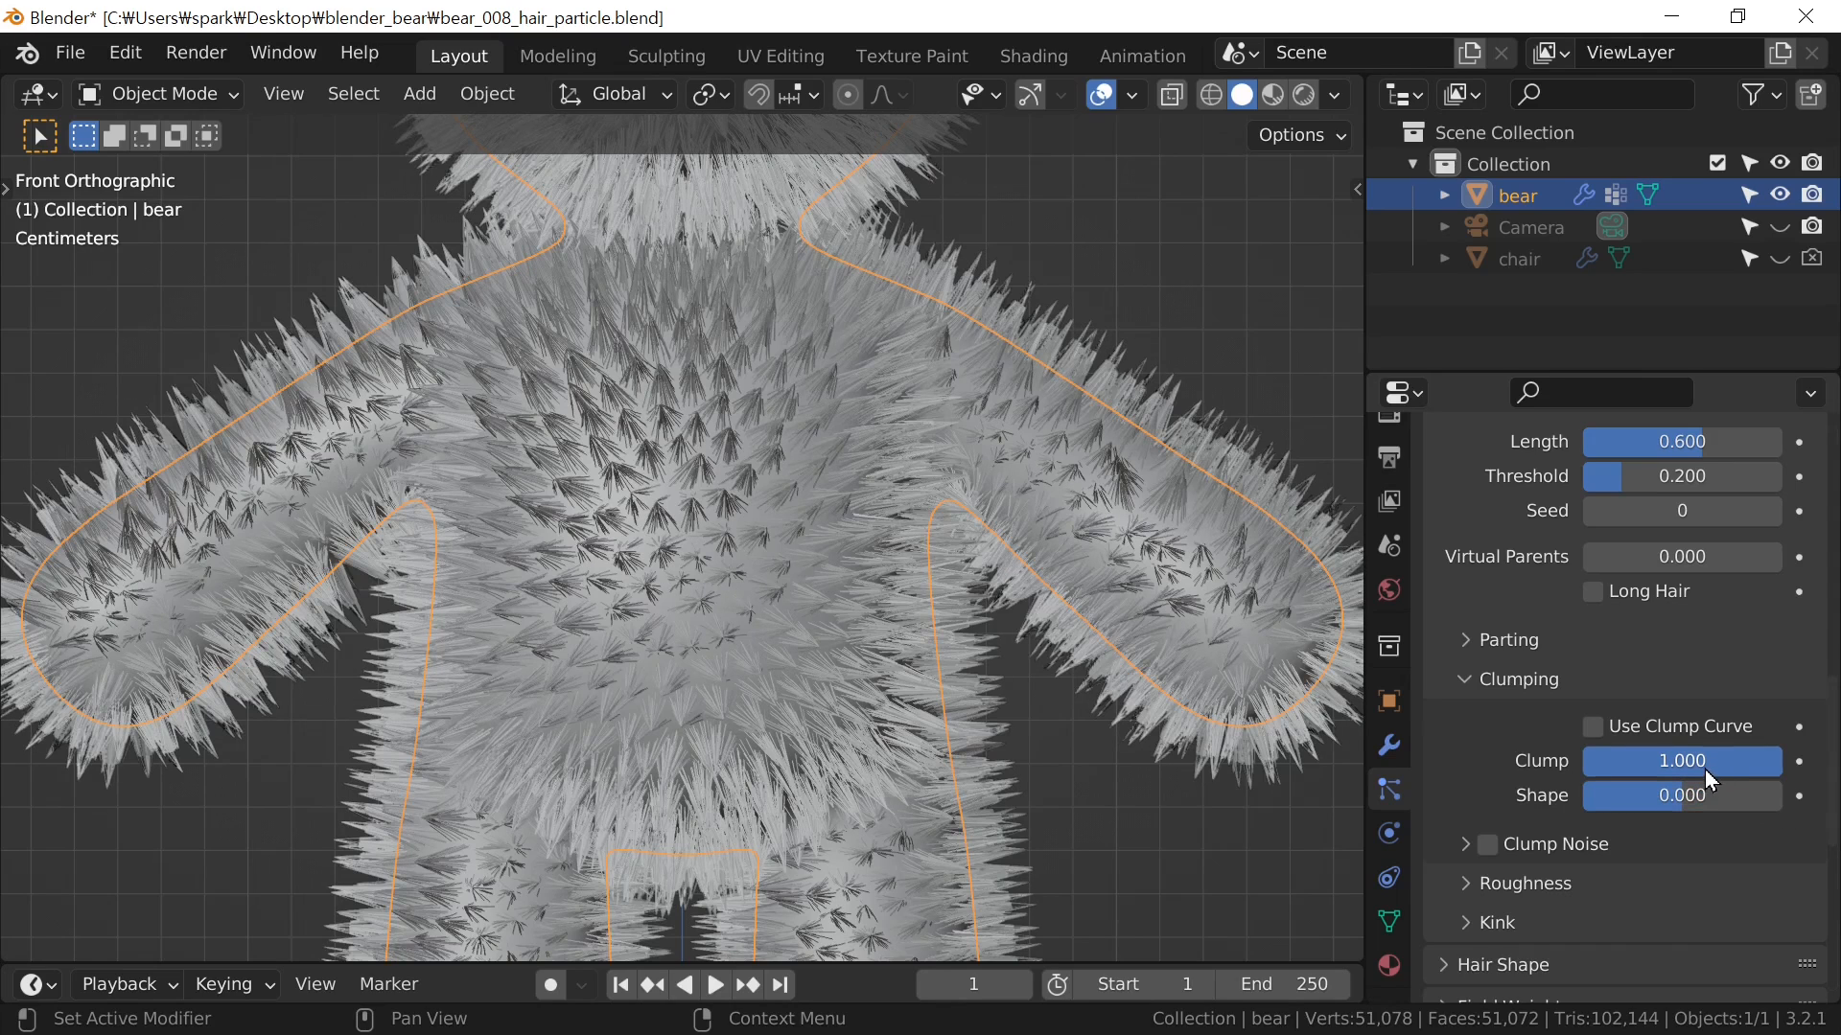
Set the clump of the hair children to 0.9 and the clump shape to 0.5
left_click(1700, 762)
type("0")
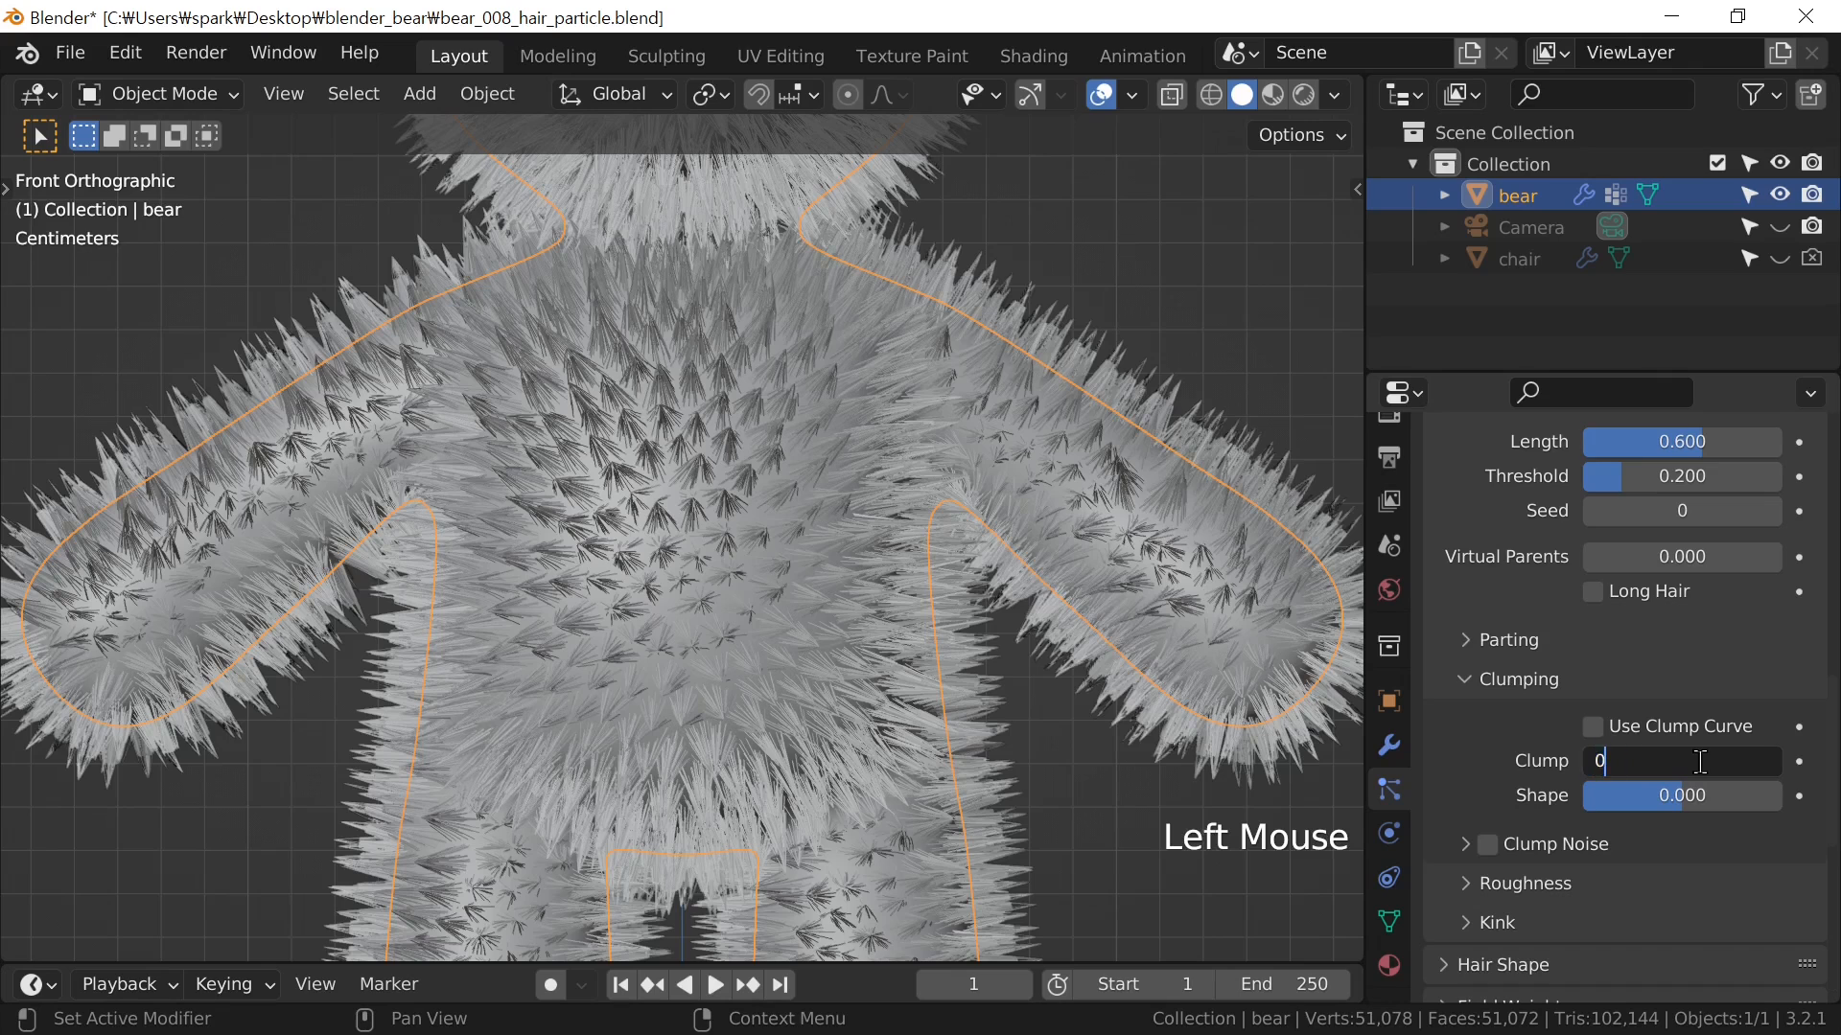
type(".9")
key("Return")
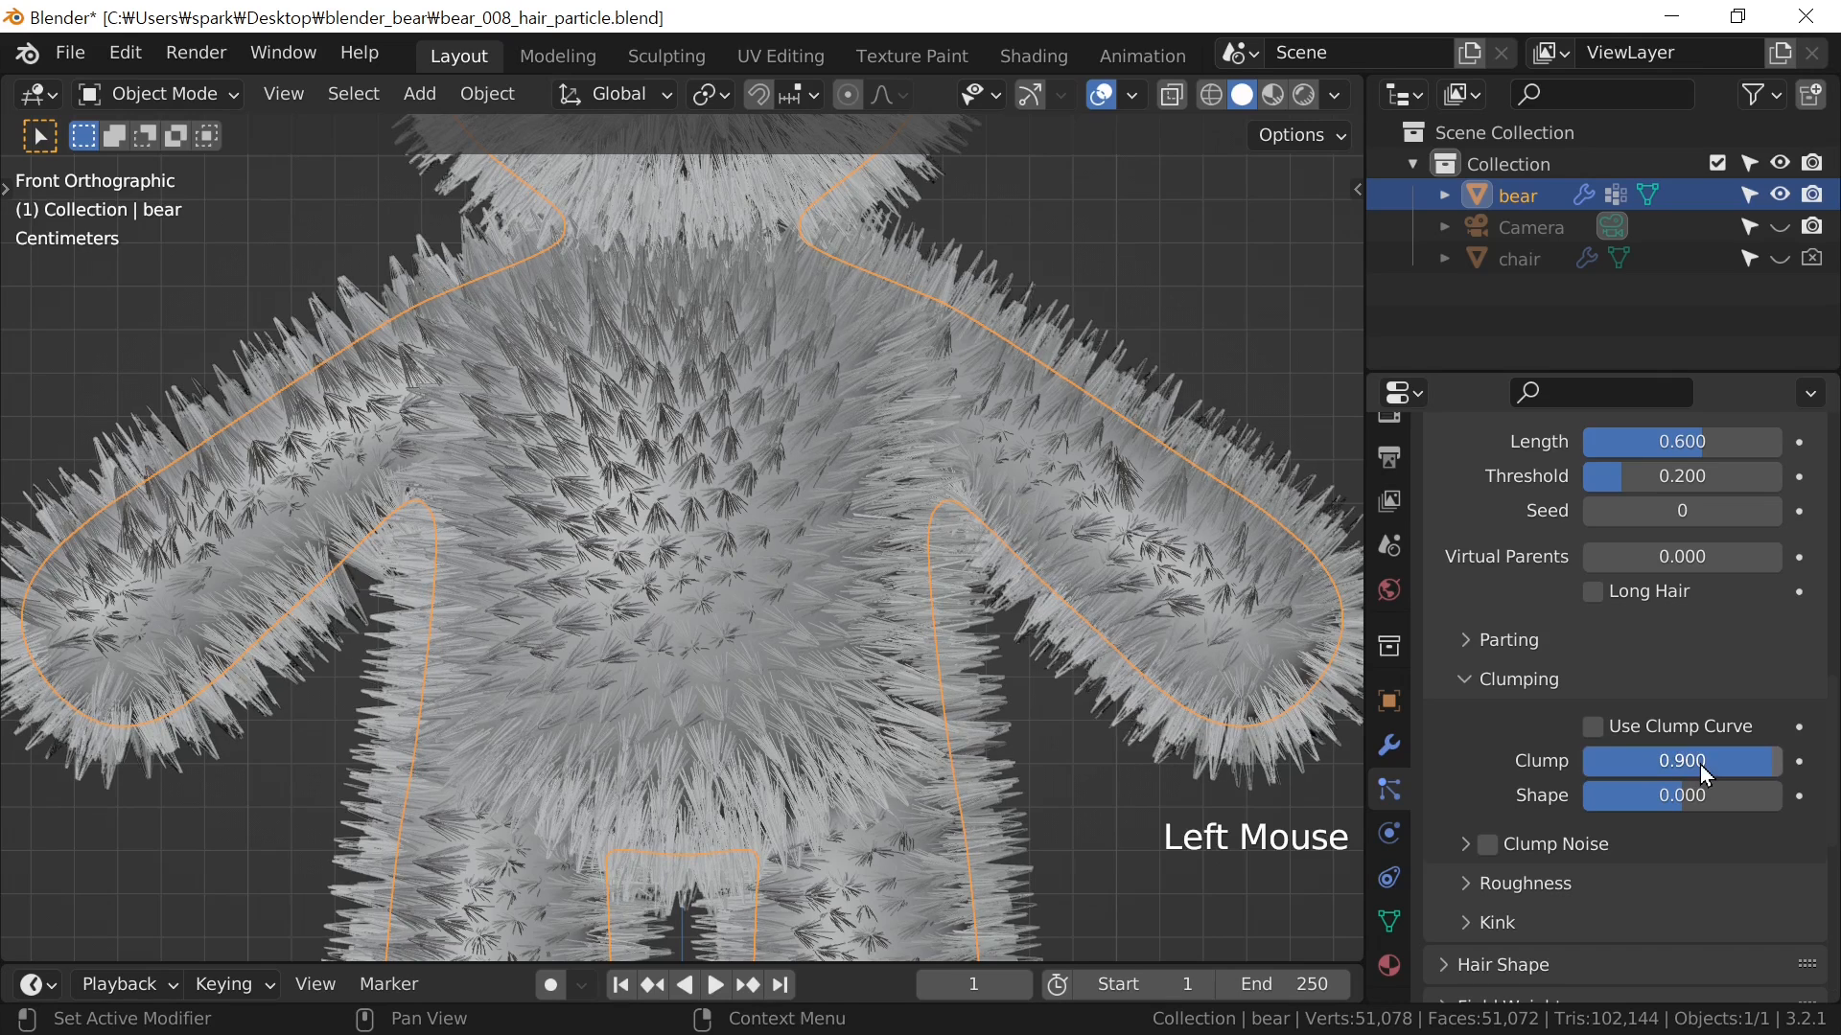
left_click(1674, 792)
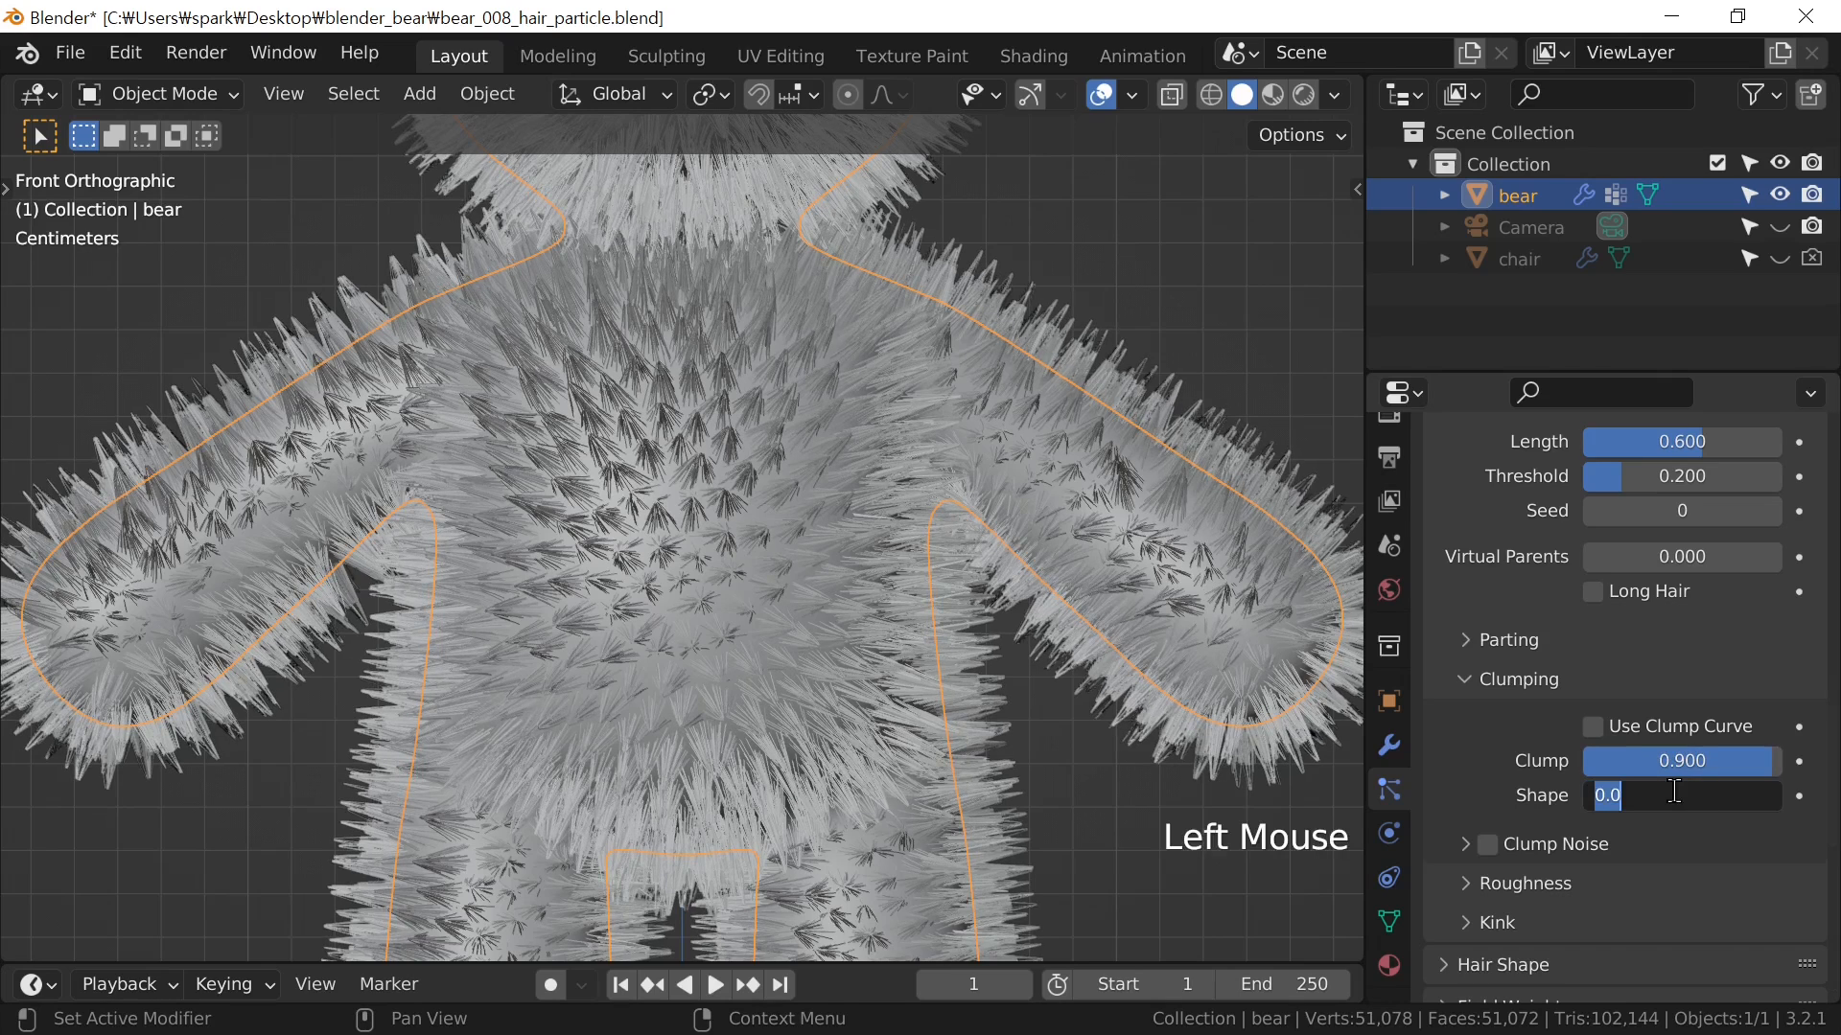
type("0.5")
key("Return")
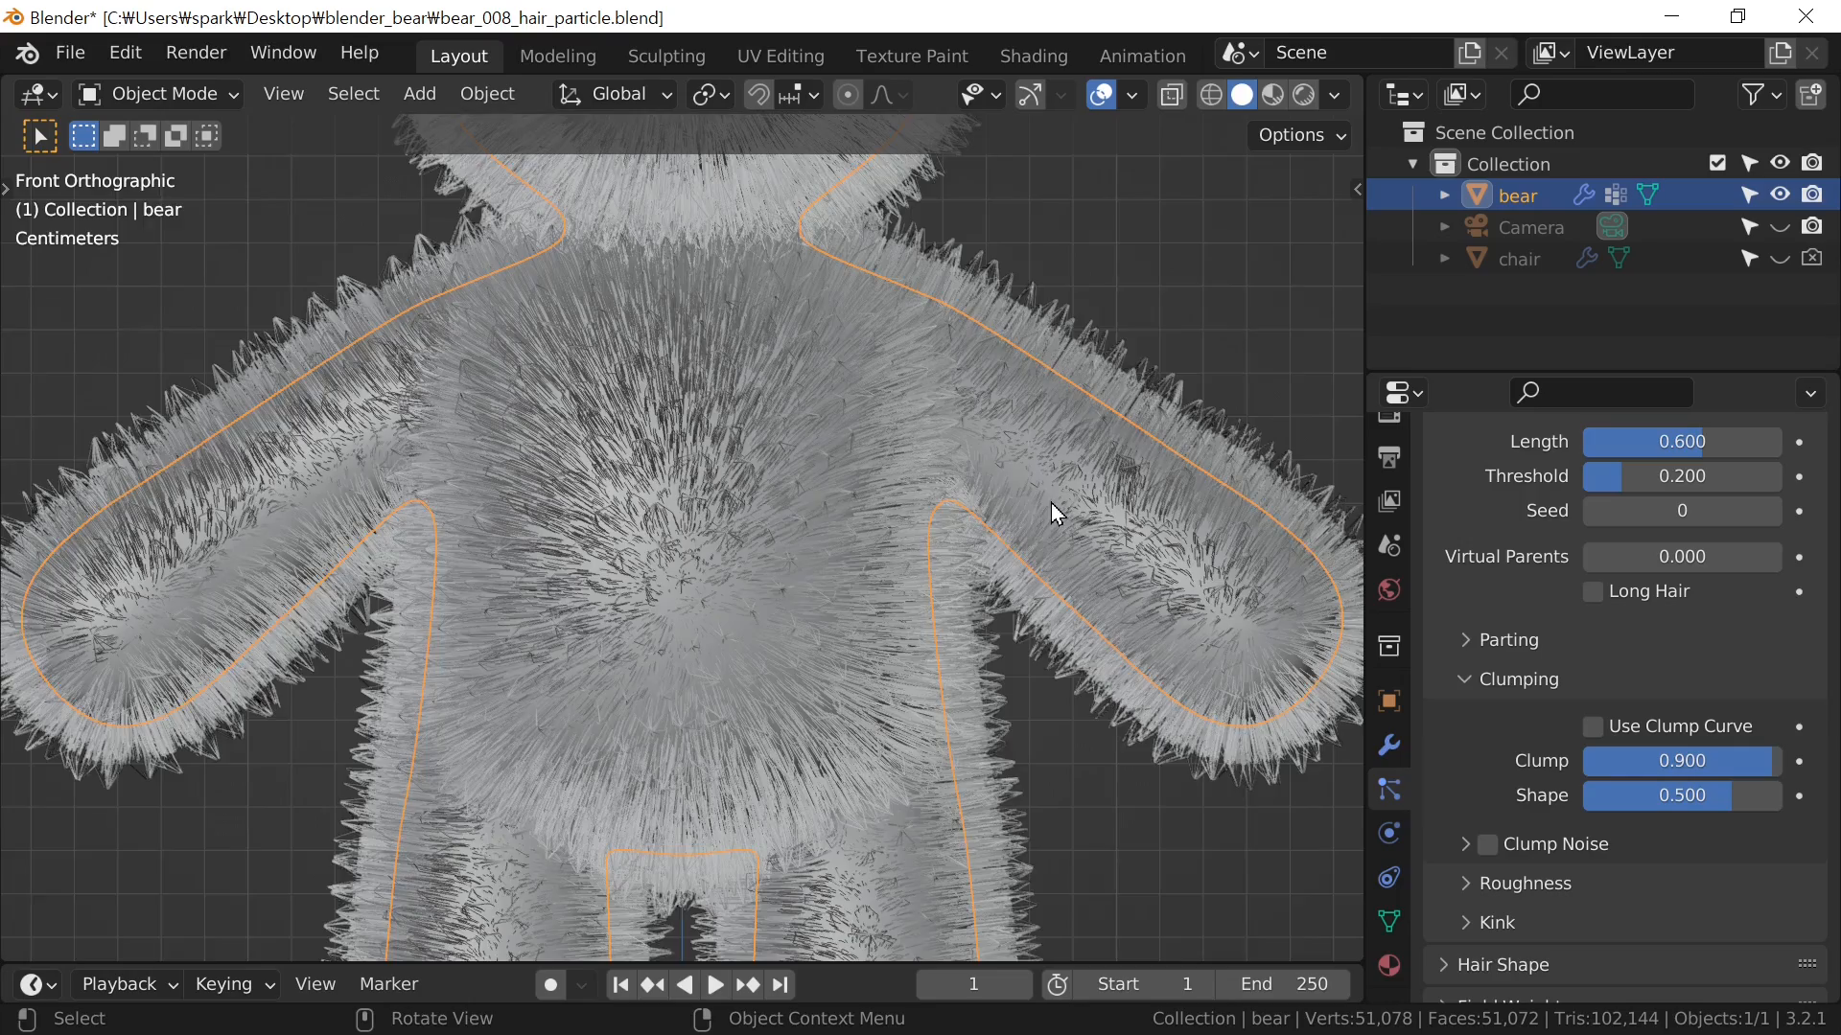
Examine the clumped fur along the bear's arm and expand the children's roughness settings
scroll(1051, 503, "up", 2)
middle_click_drag(988, 528, 537, 675, "shift")
scroll(599, 630, "up", 2)
middle_click_drag(727, 389, 659, 416, "shift")
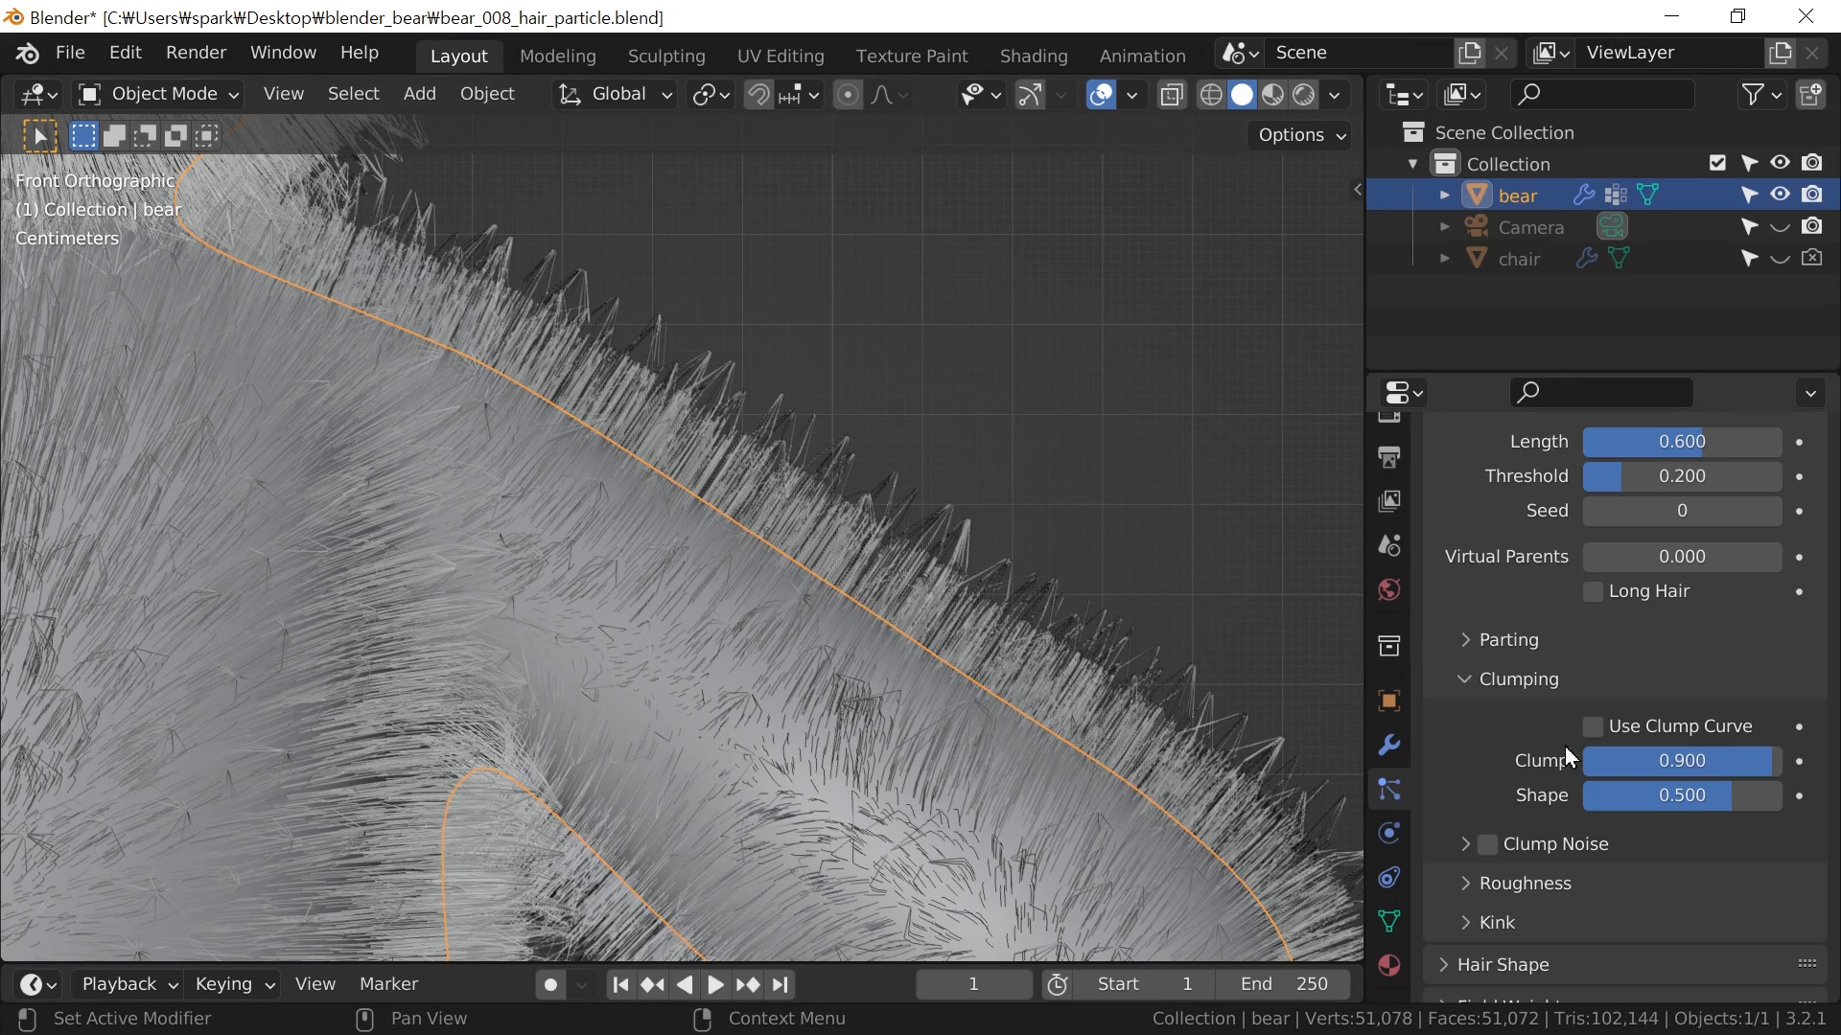
left_click(1537, 887)
middle_click_drag(1538, 887, 1629, 779)
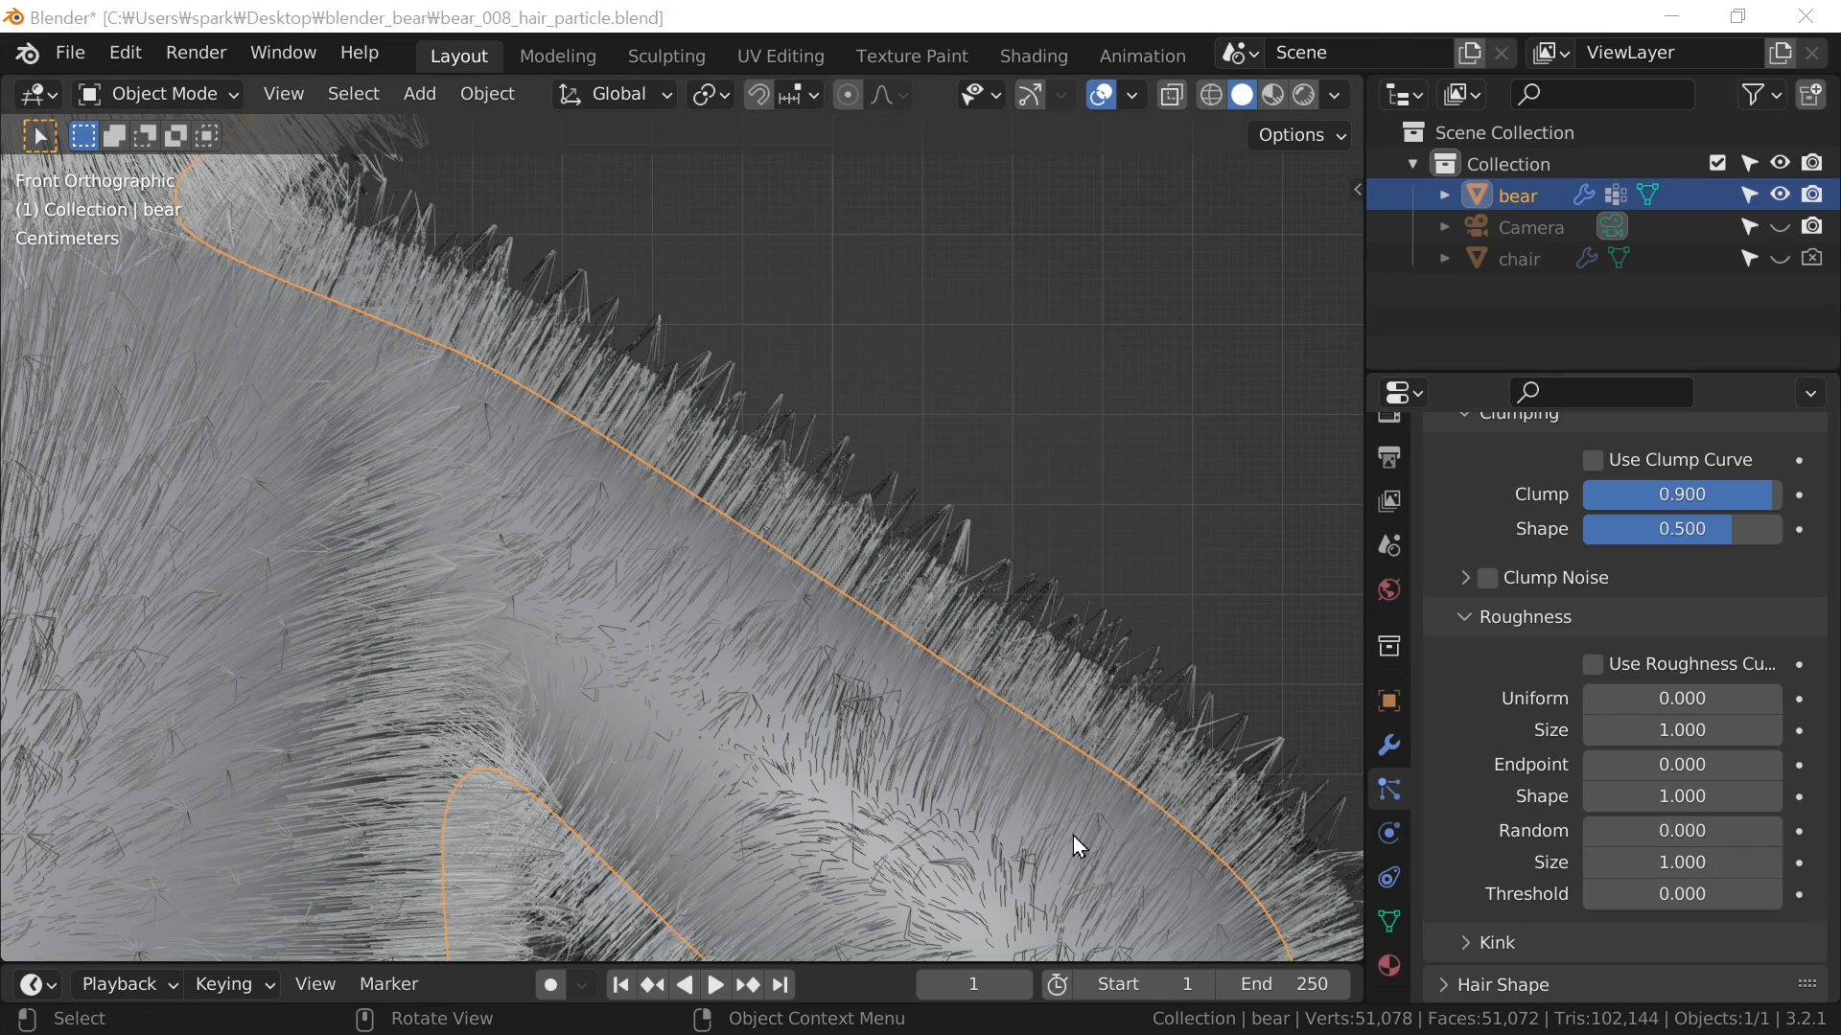
Try random roughness values of 0.1 and 0.01 on the children and compare the fur along the arm
scroll(756, 588, "up", 1)
middle_click_drag(757, 589, 786, 546, "shift")
scroll(786, 546, "up", 3)
middle_click_drag(786, 546, 820, 499, "shift")
scroll(820, 499, "up", 1)
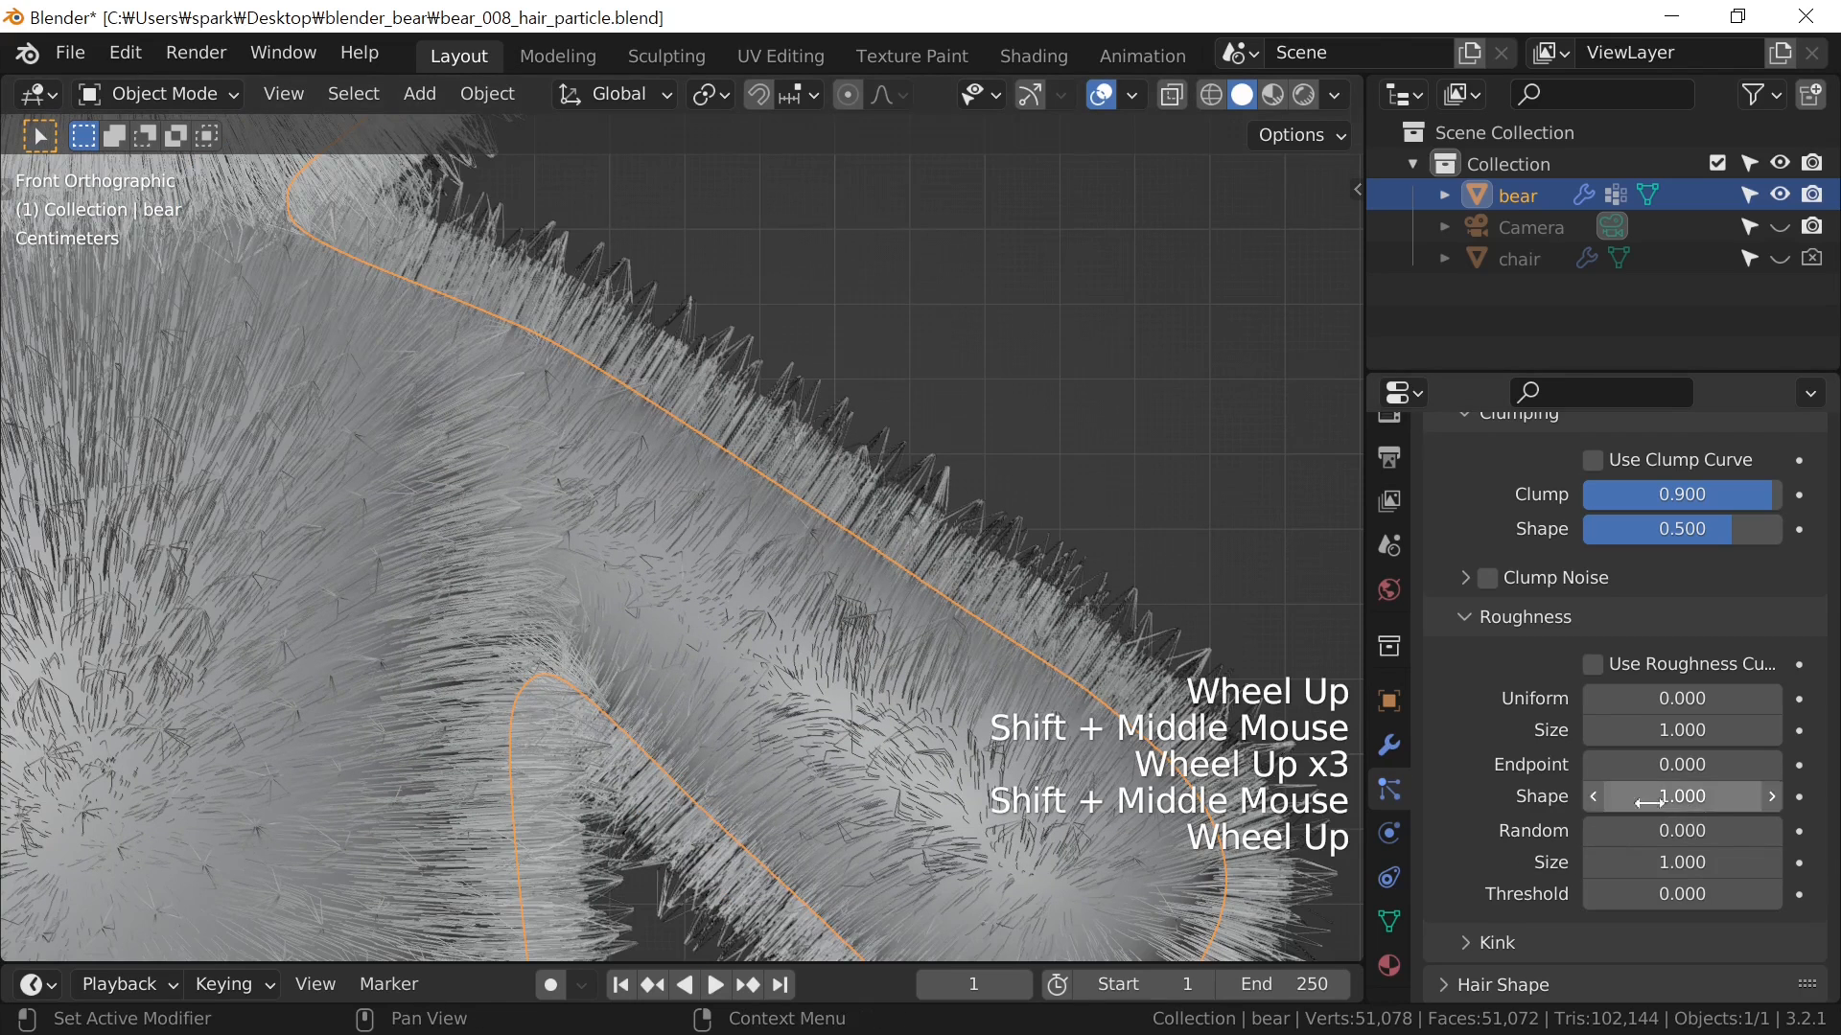
left_click(1696, 831)
type("0.1")
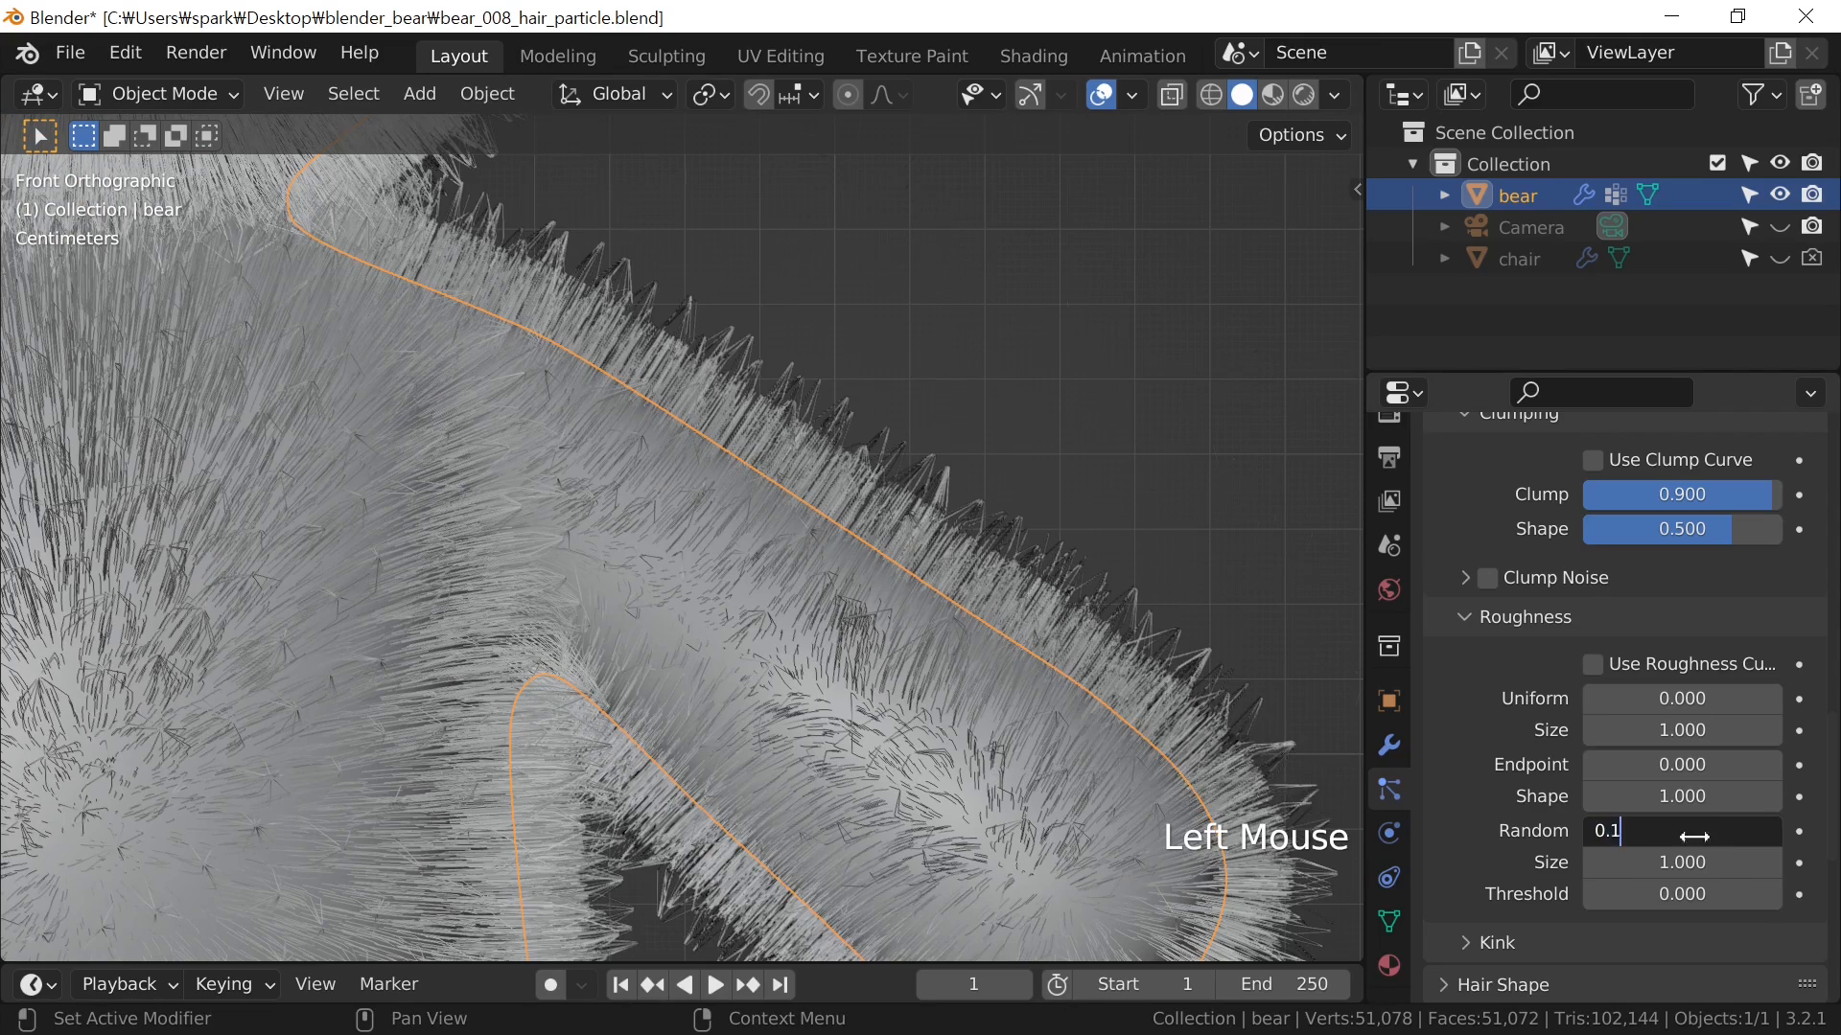
key("Return")
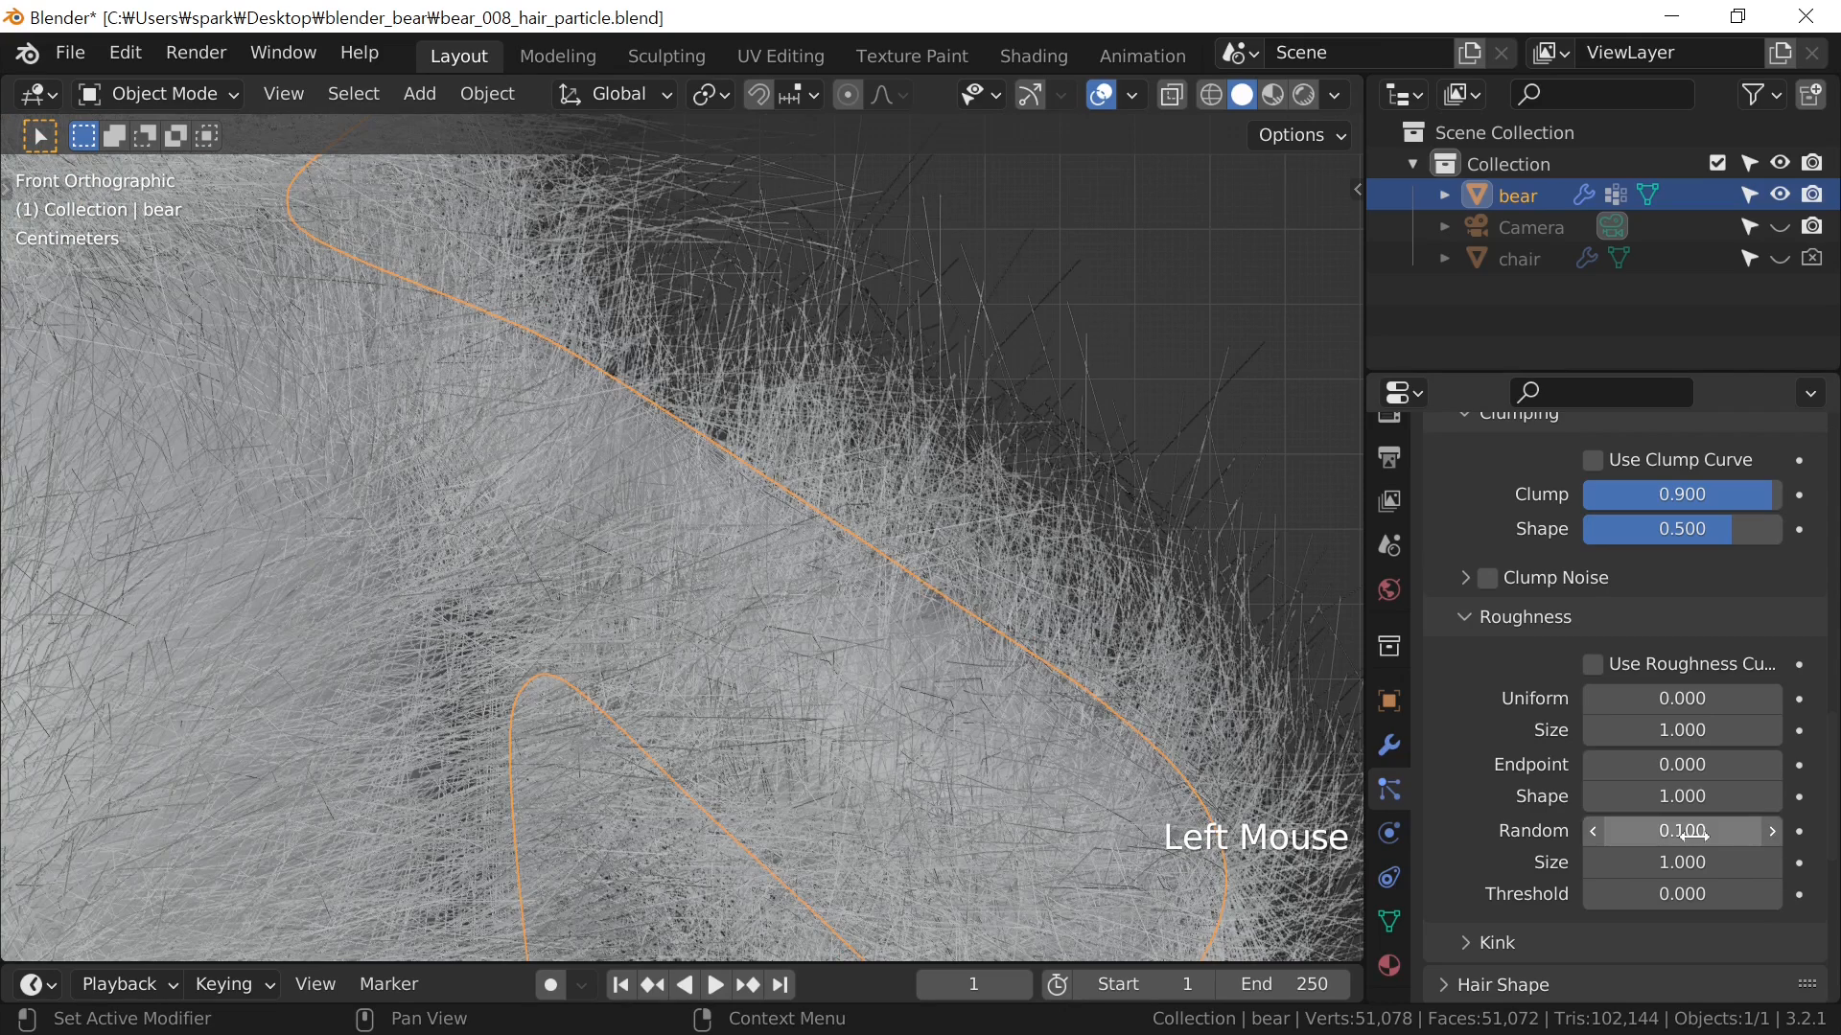
left_click(1693, 835)
type("0.01")
key("Return")
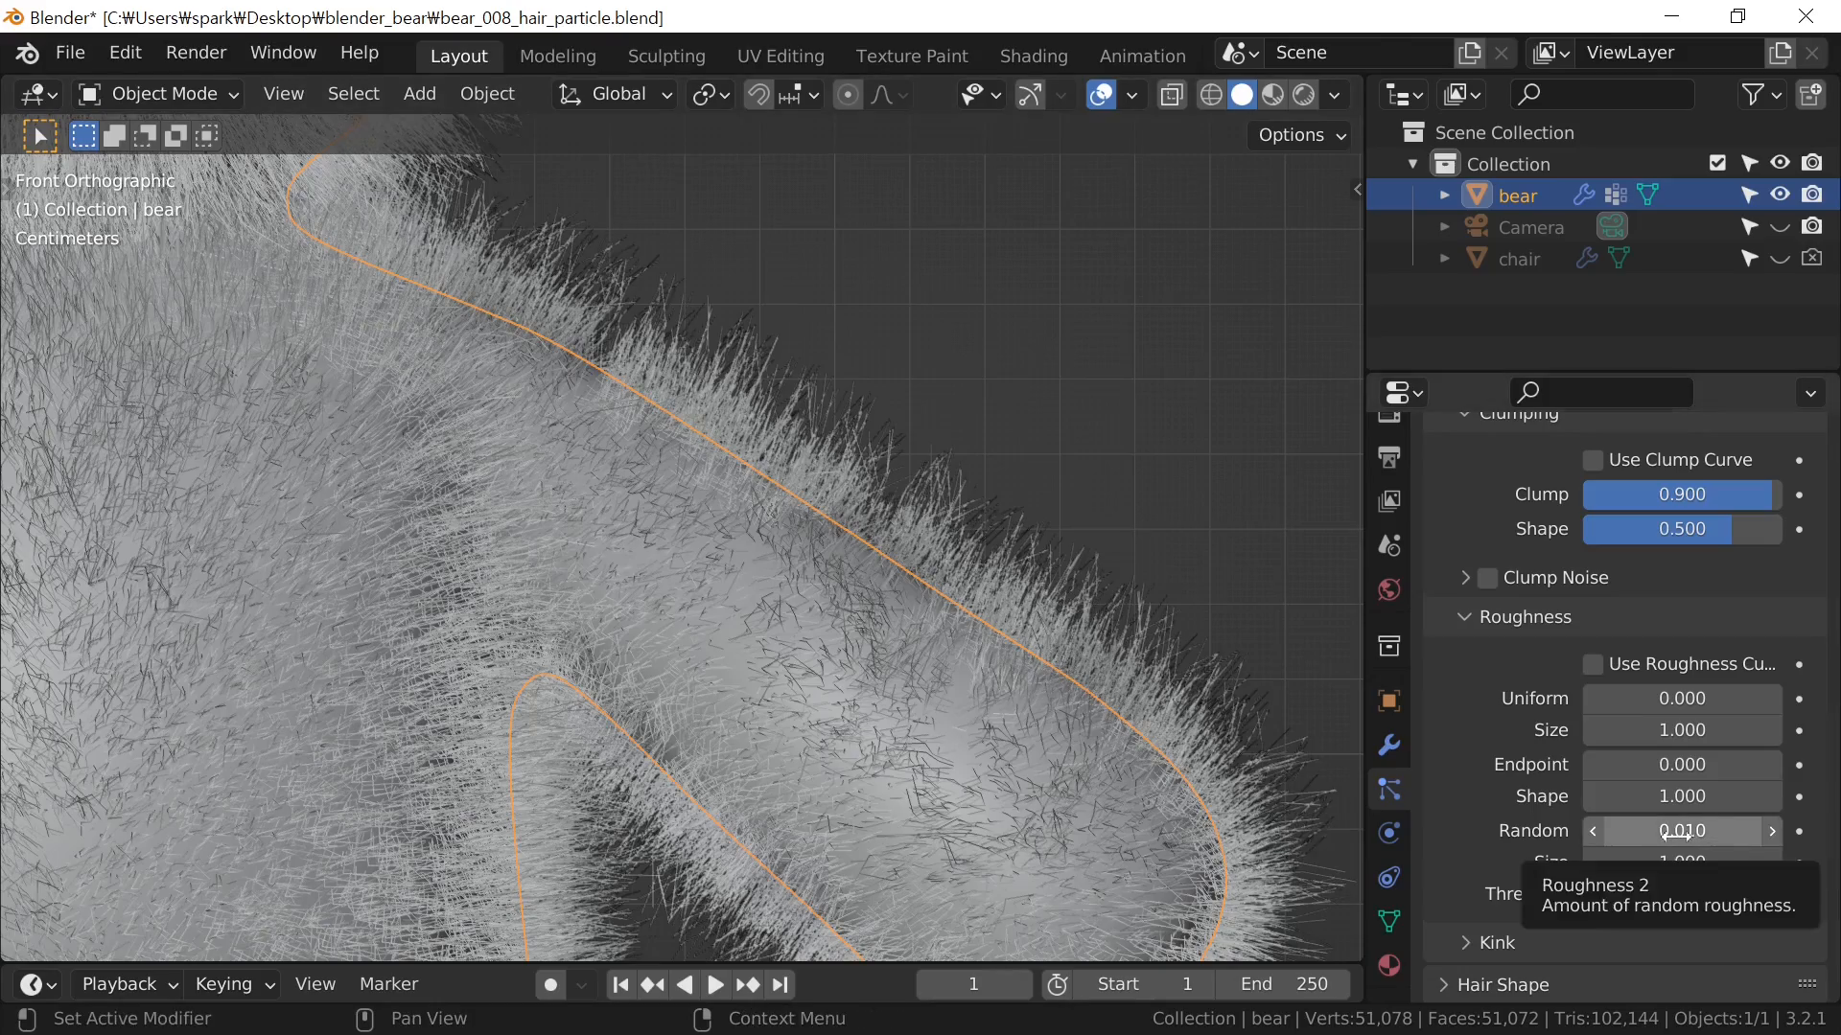
Try a different random roughness amount, and a random roughness size of about 2.1
left_click(1682, 832, "shift")
left_click_drag(1682, 832, 1793, 832, "shift")
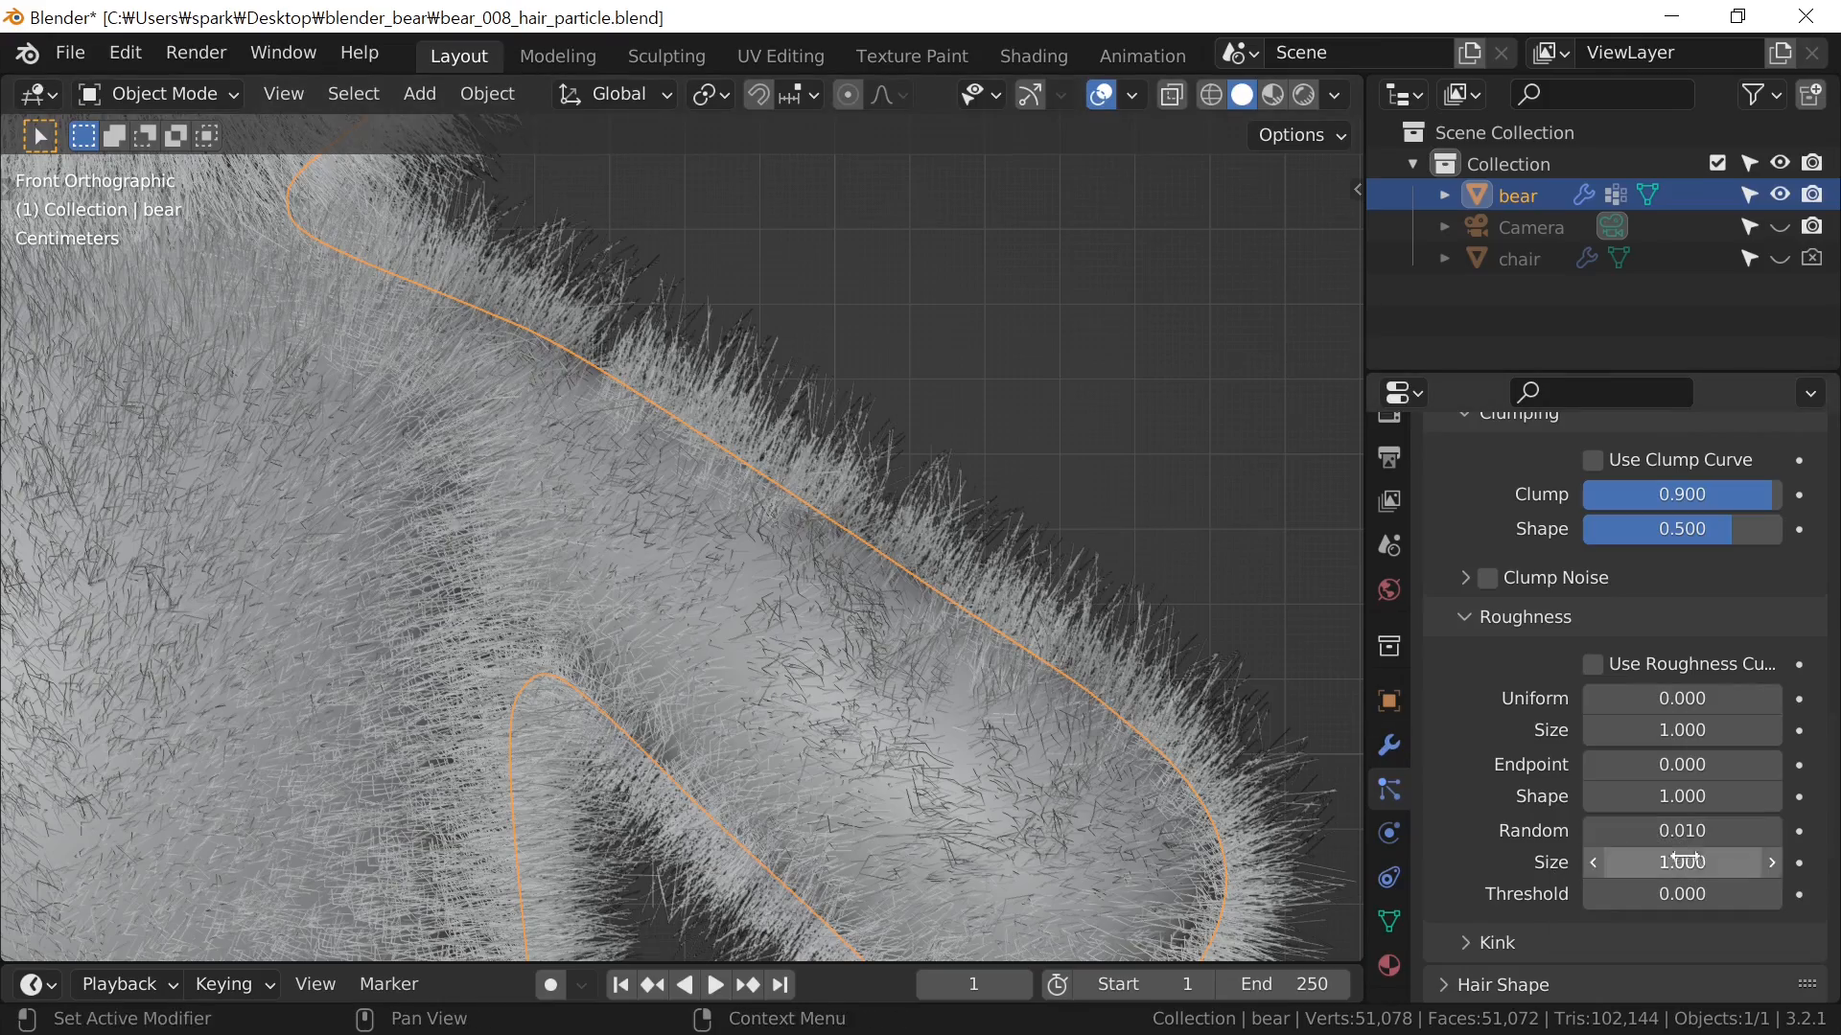
left_click_drag(1659, 861, 1785, 862)
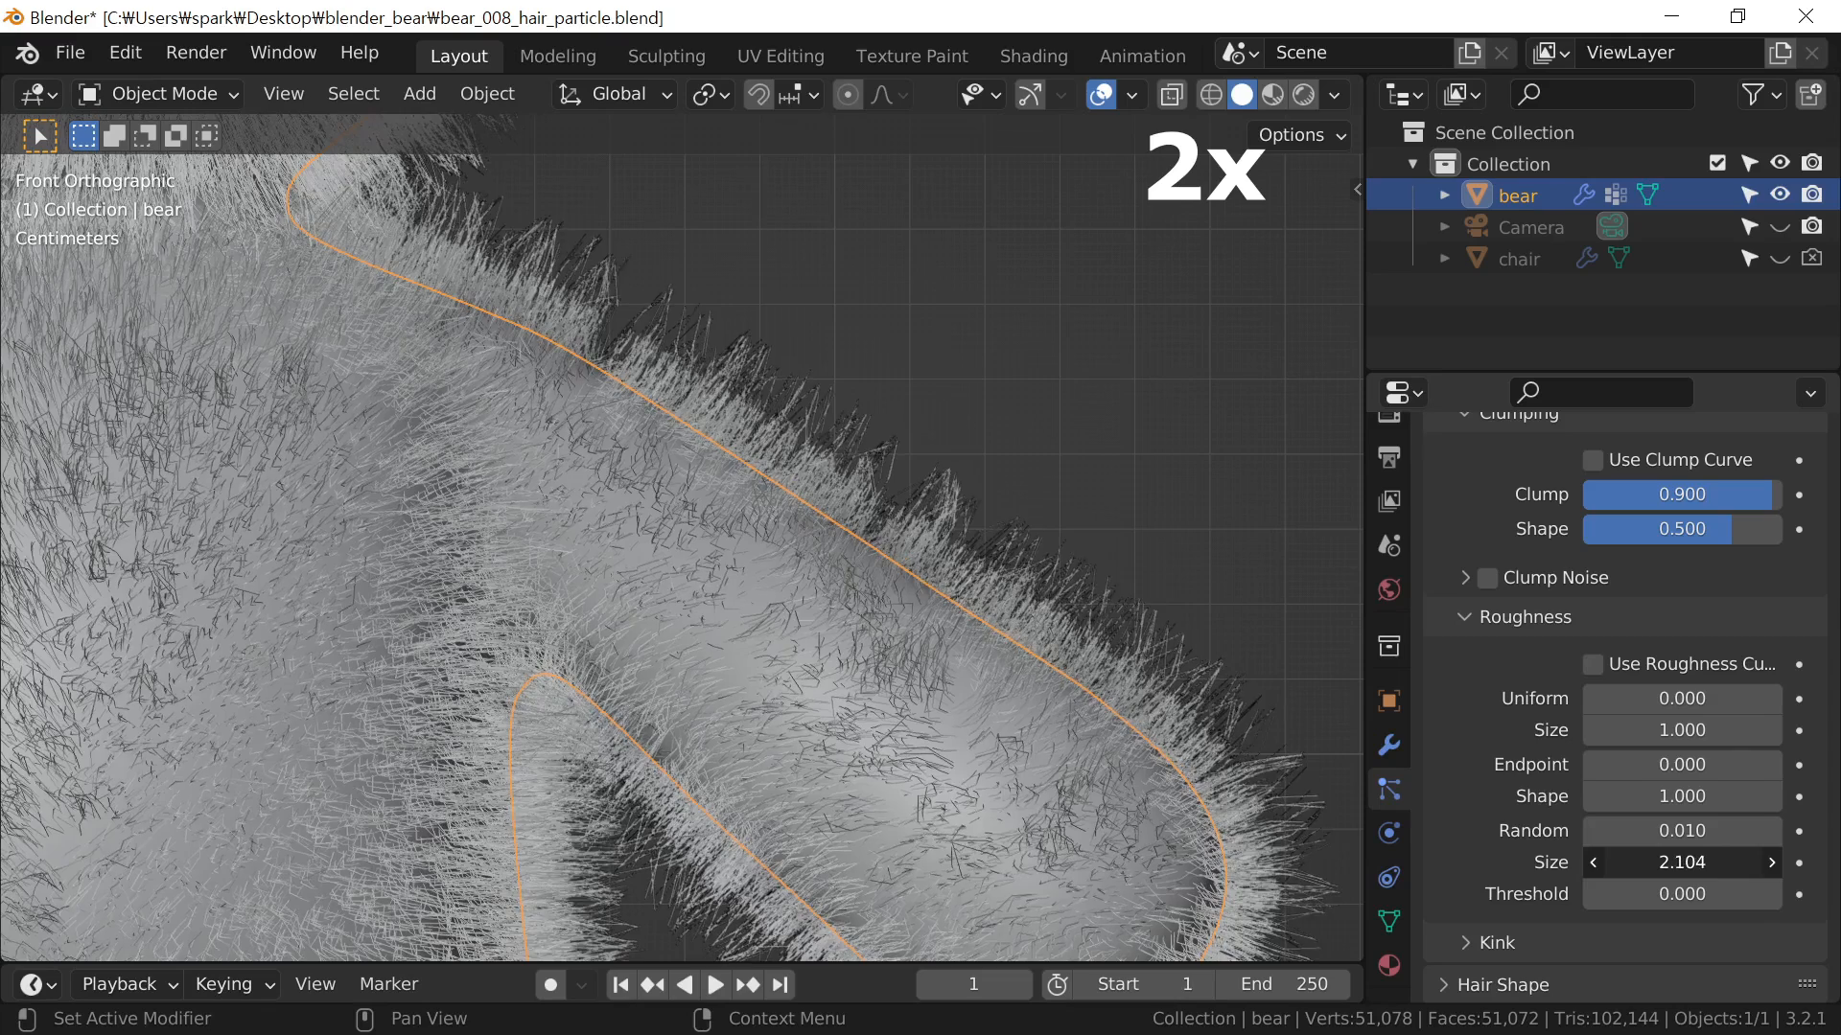
key("Escape")
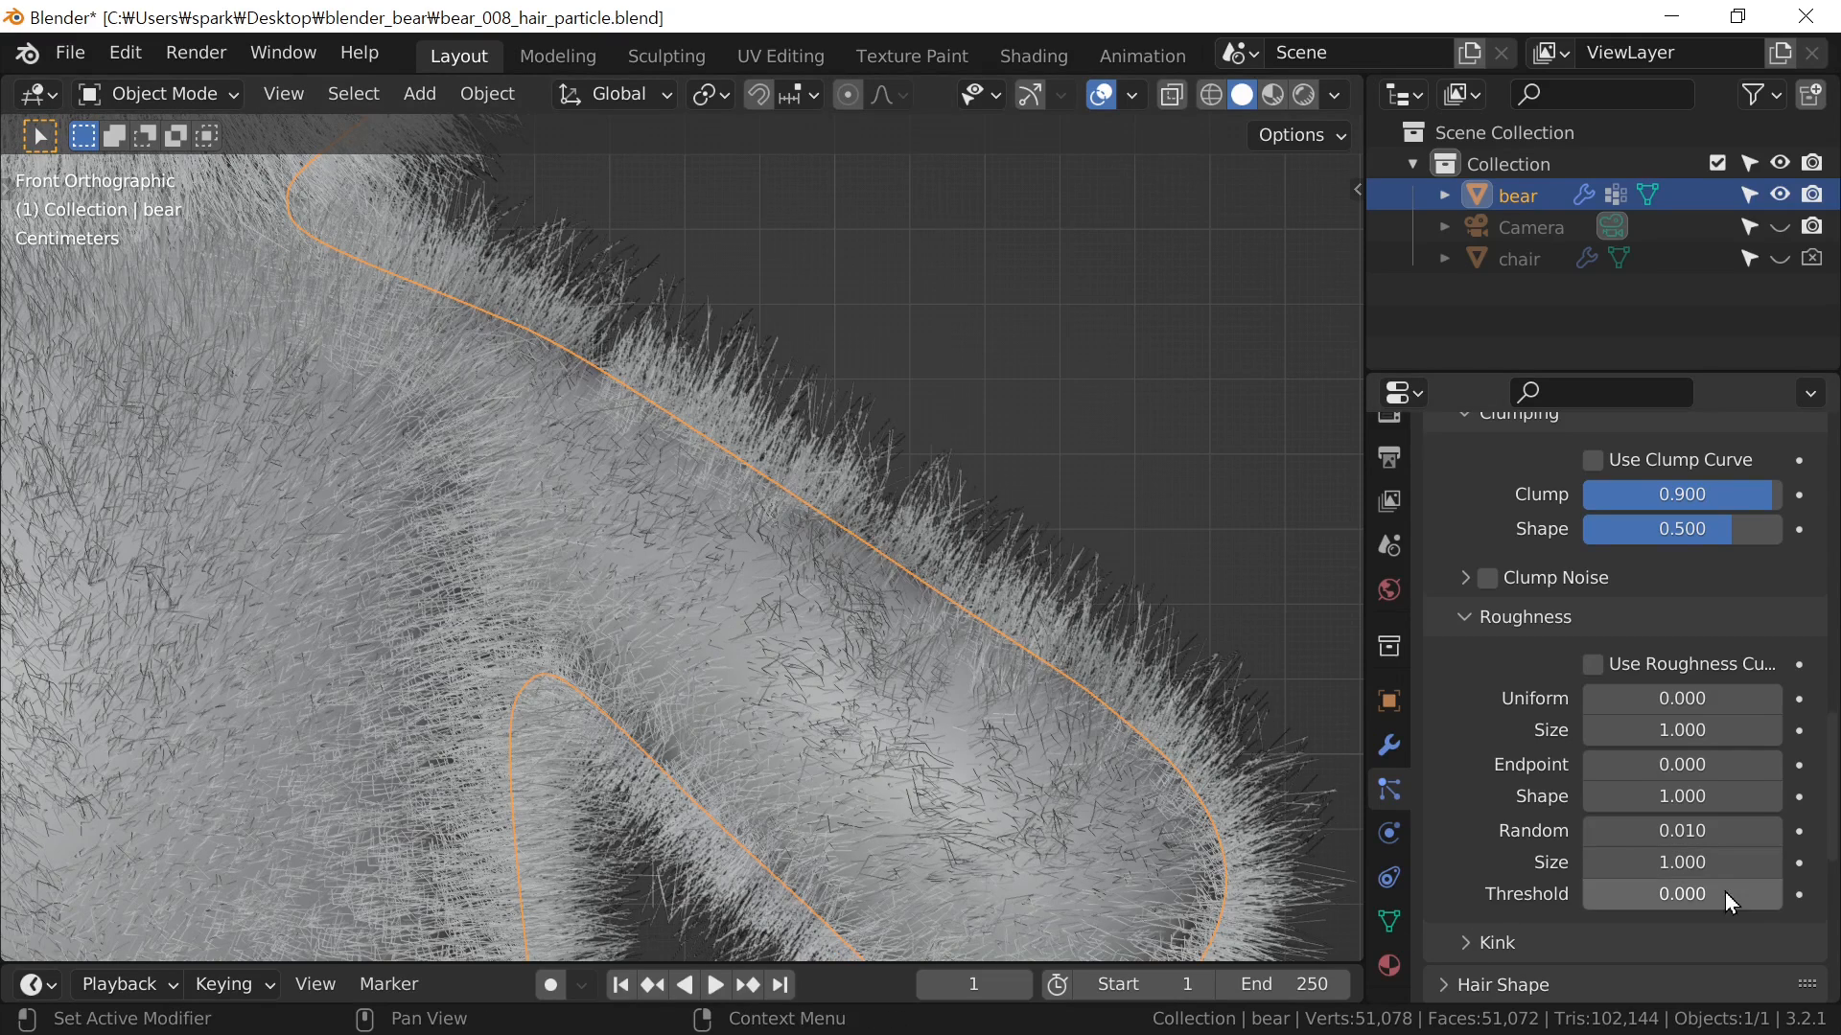
Set the children's random roughness to 0.005 and its size to 0.7
left_click(1705, 830)
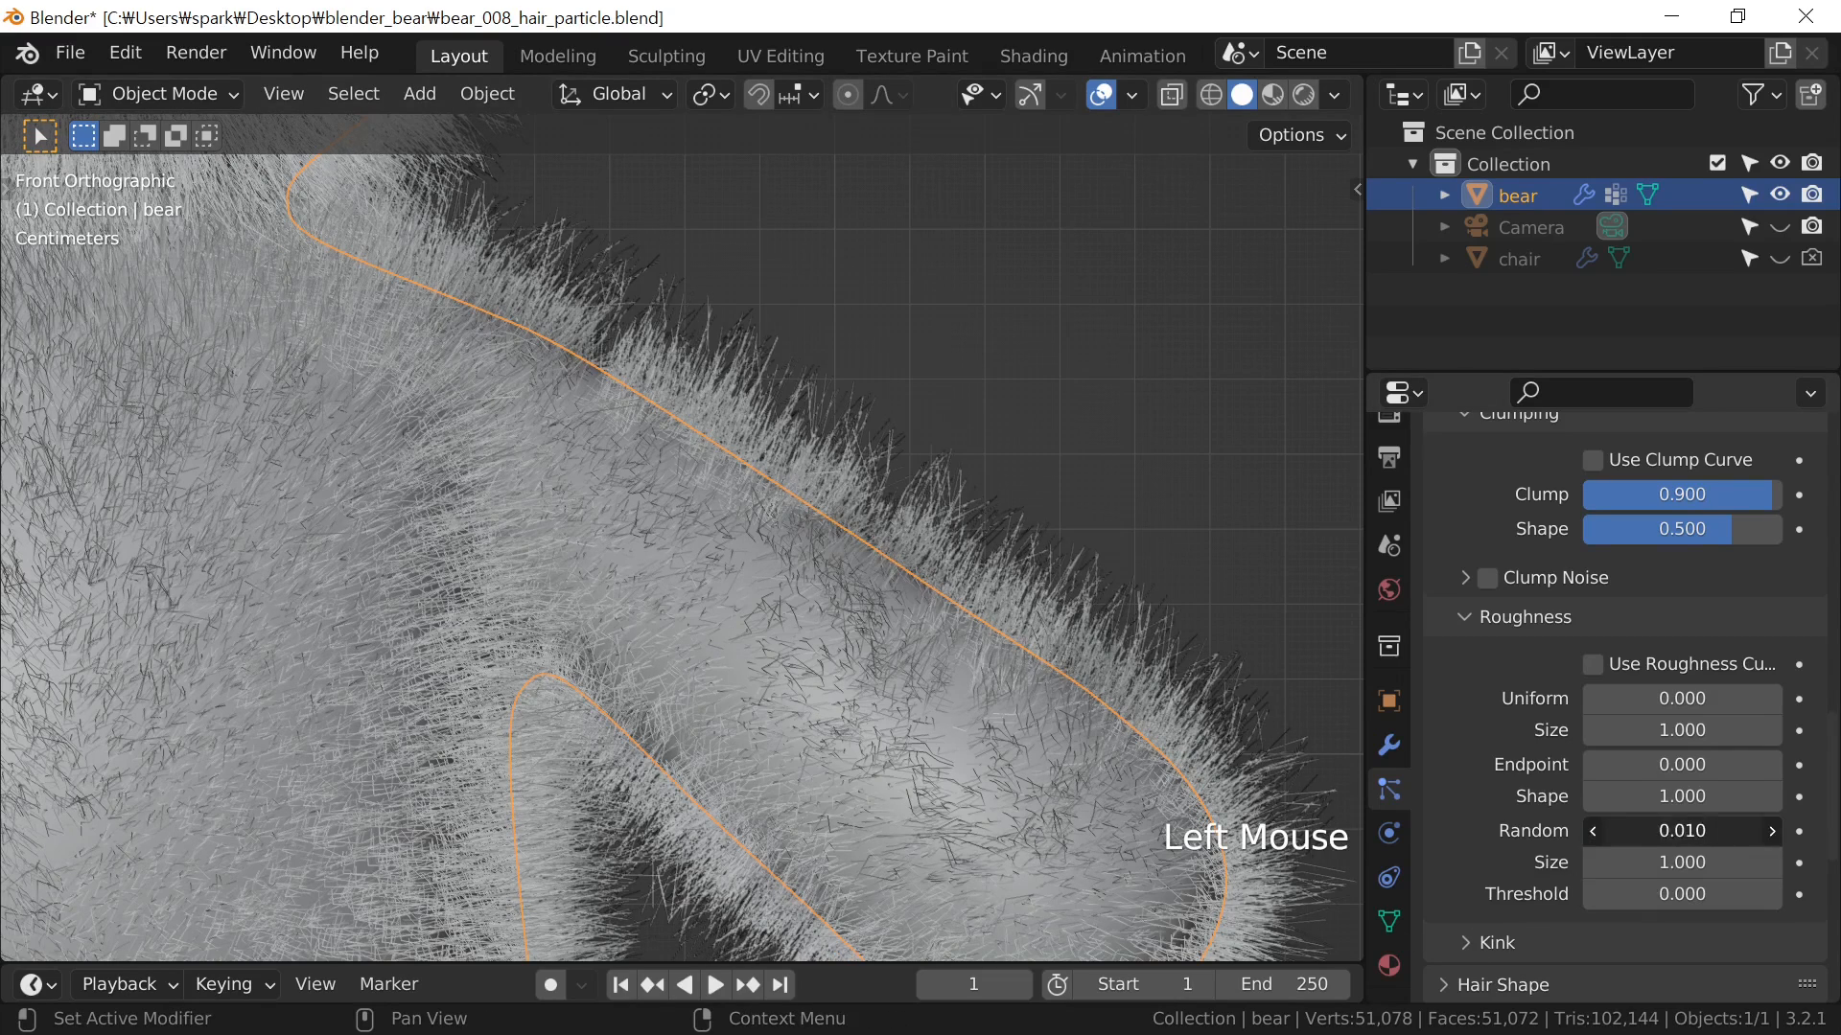
type("0.005")
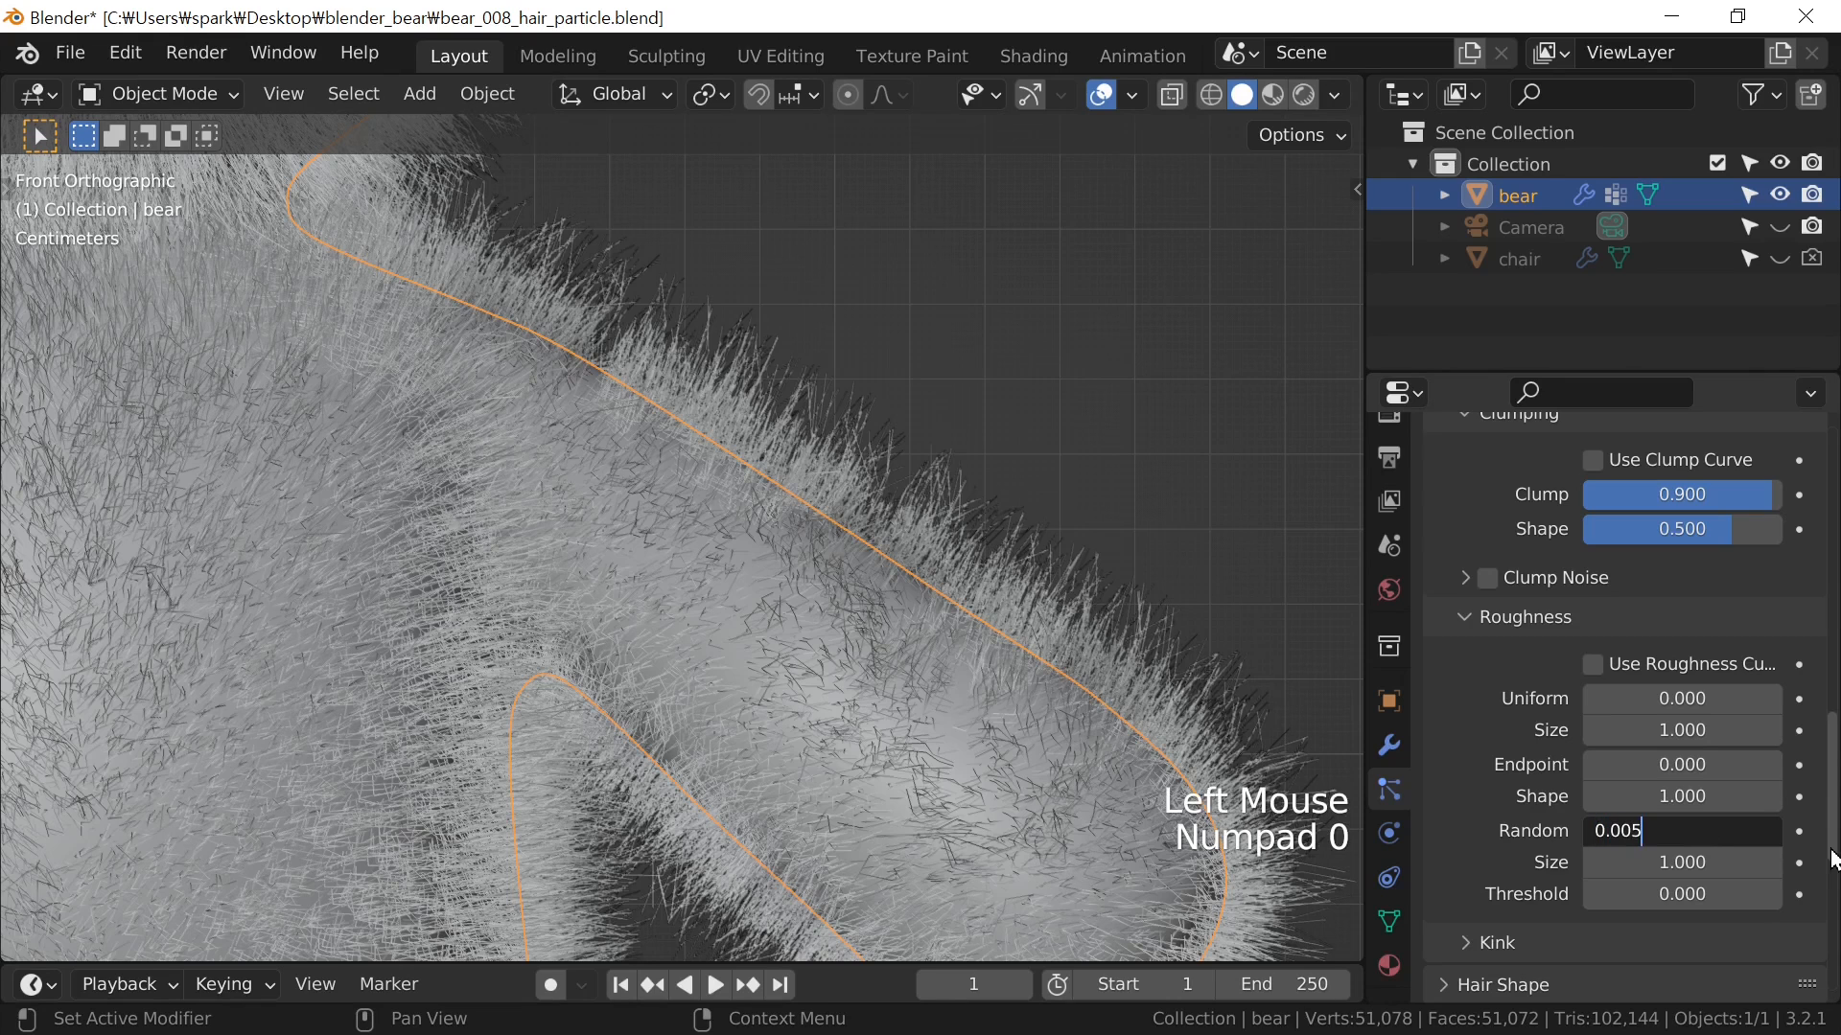
key("Return")
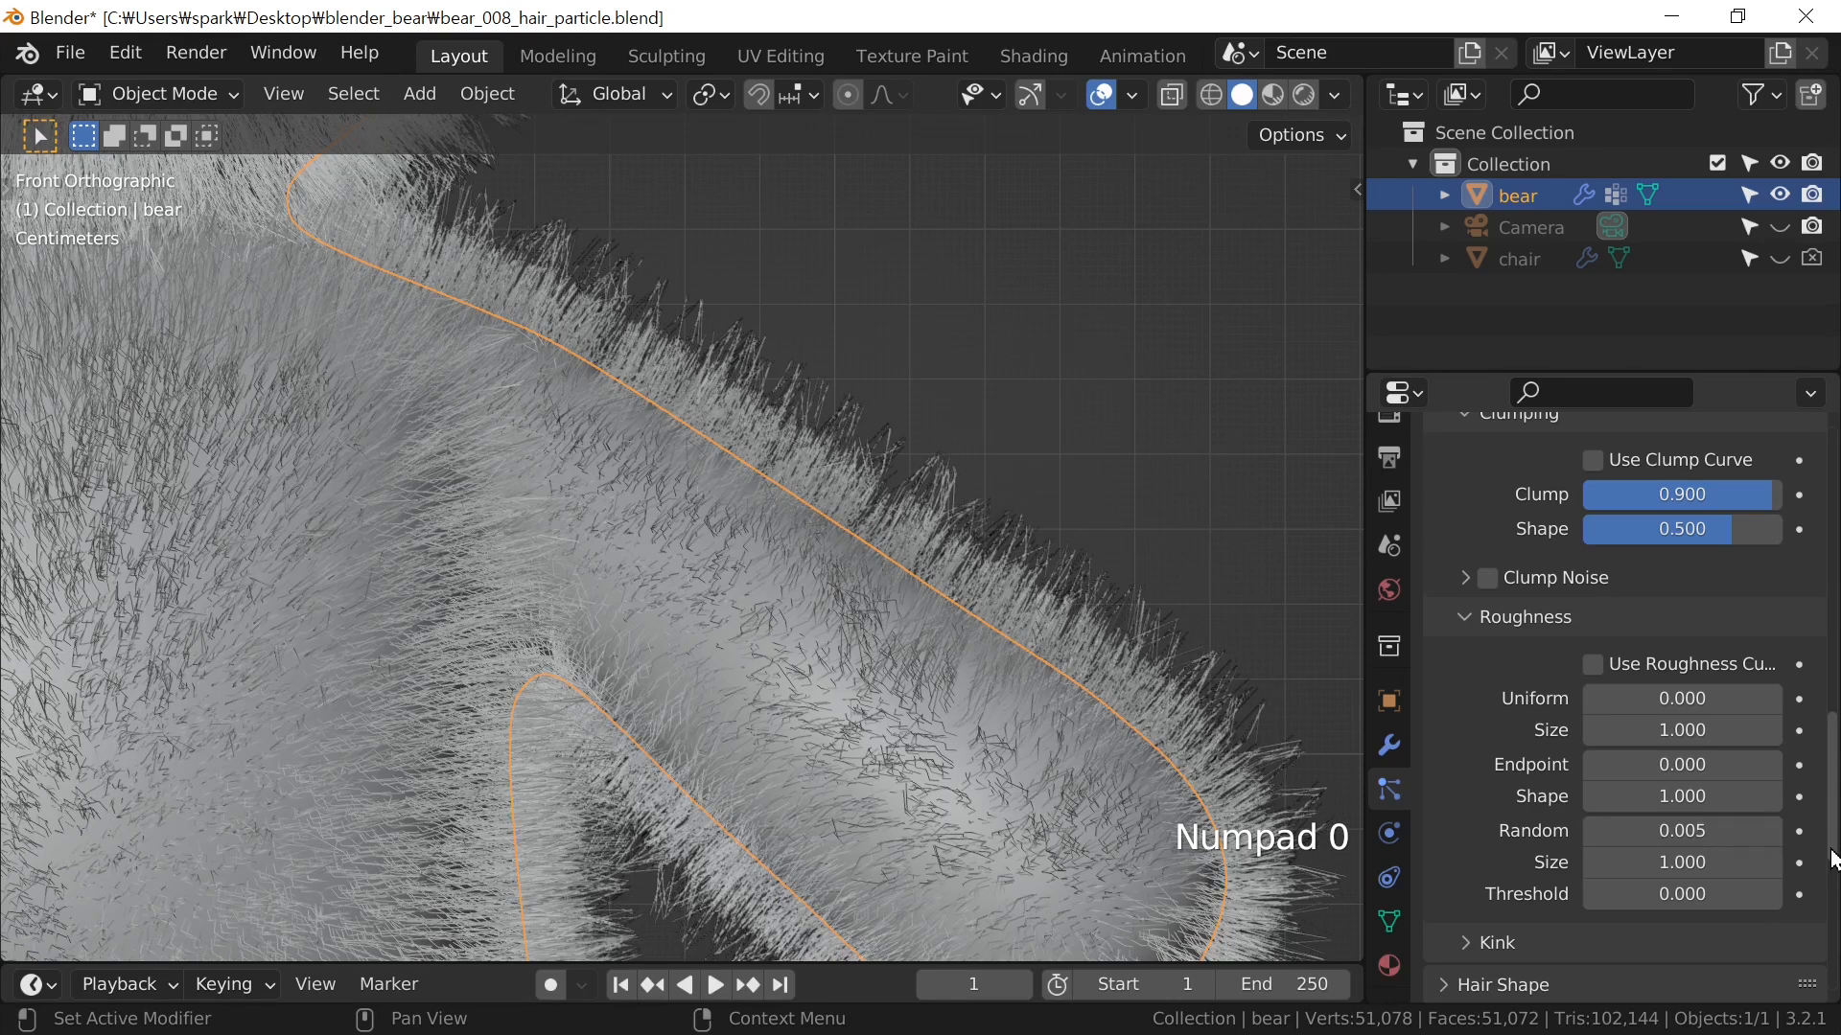
left_click(1721, 862)
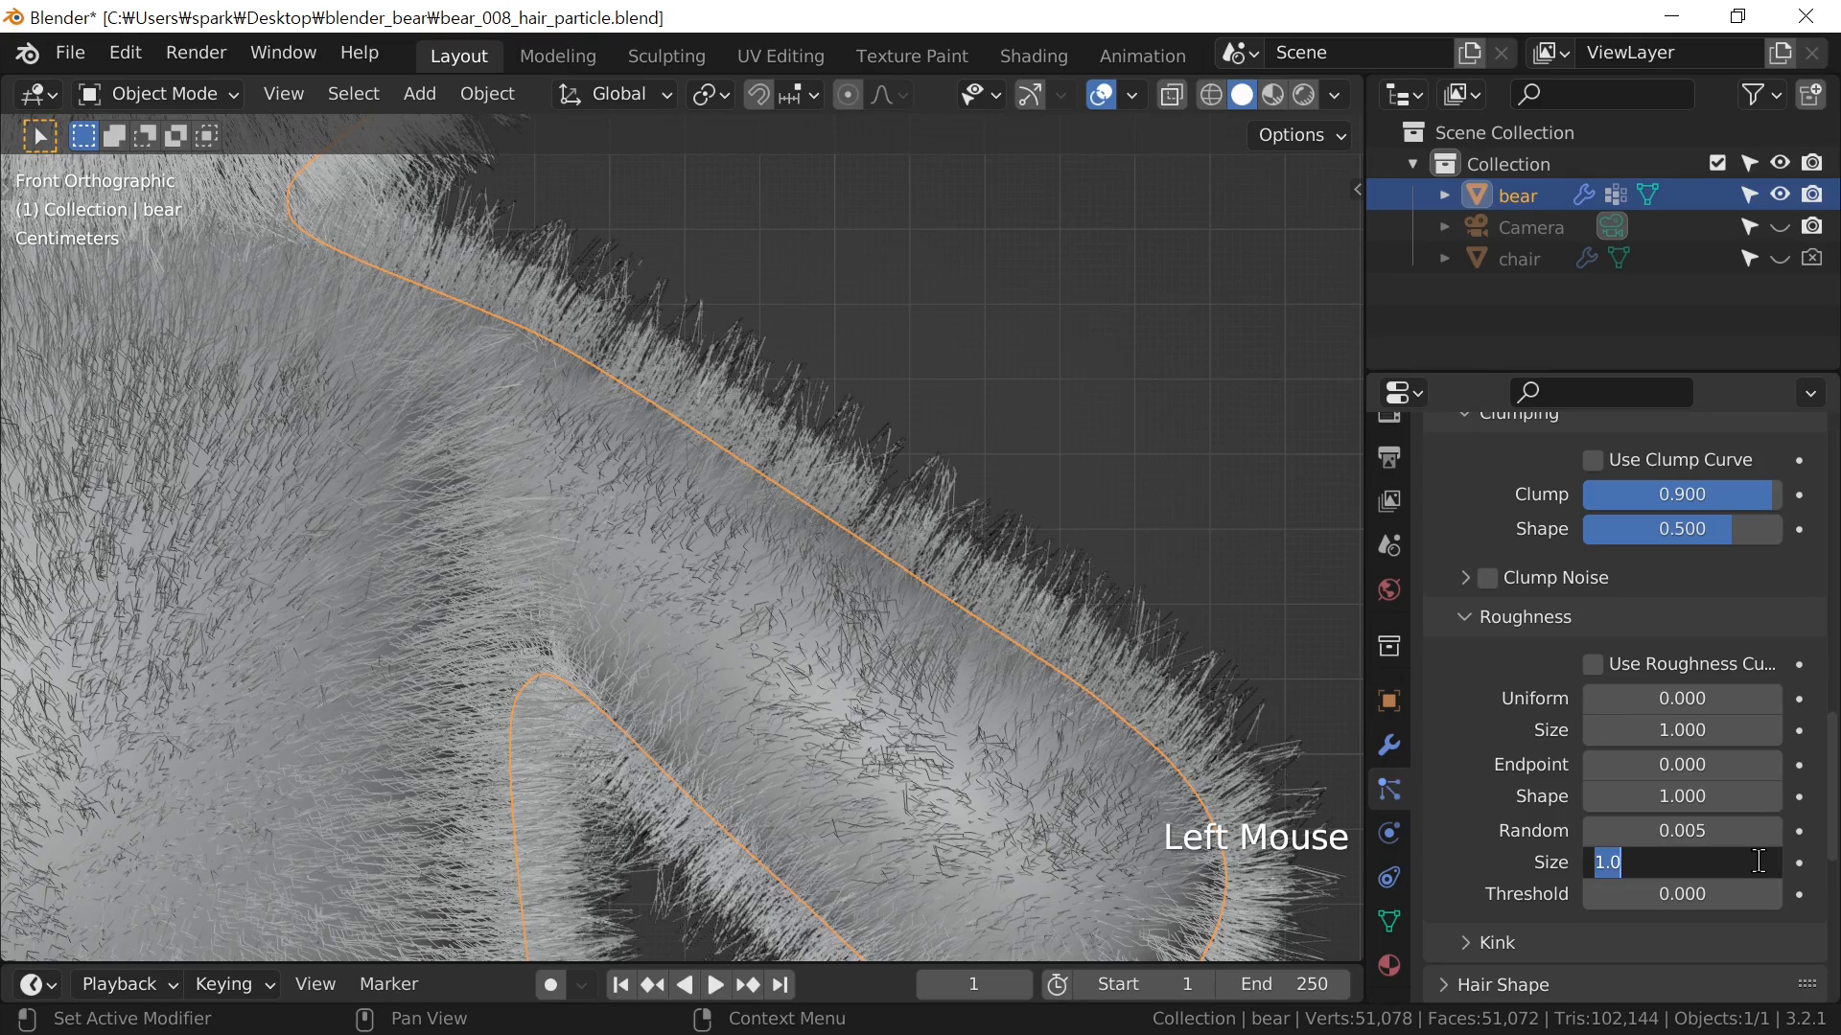
type("0.7")
key("Return")
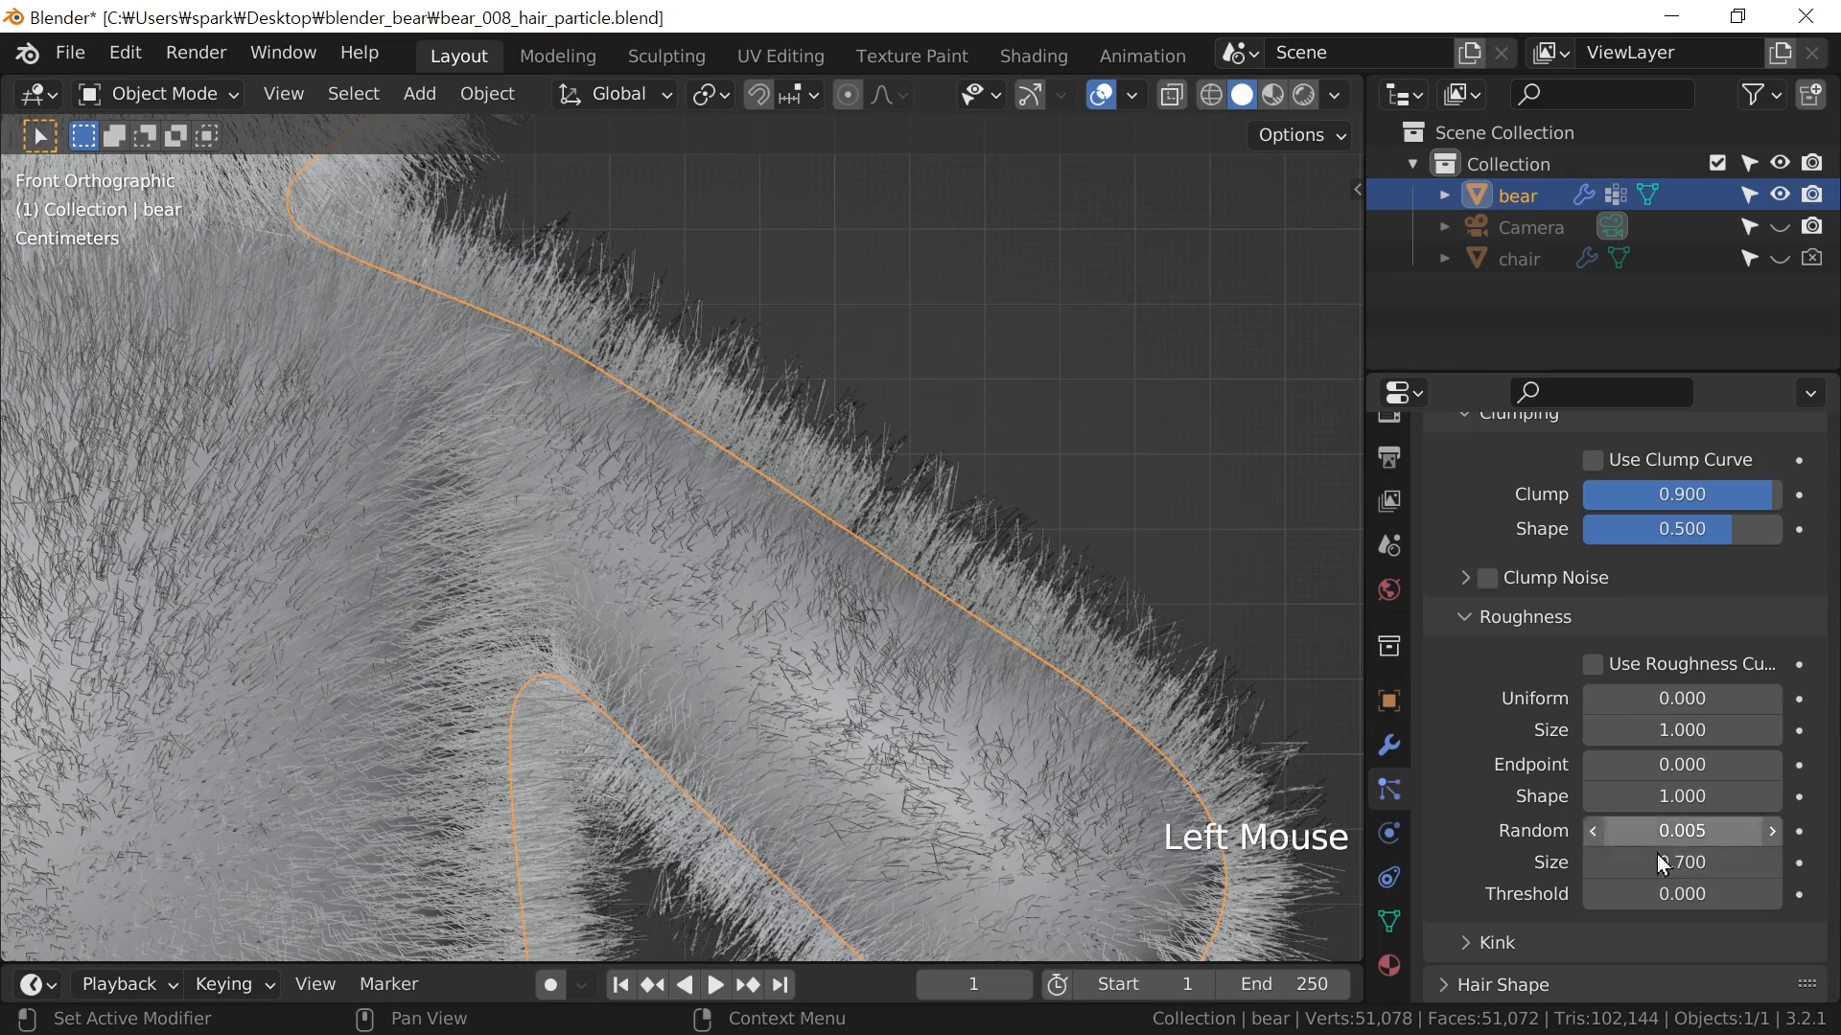
Deselect the bear, check its fur as a whole from the front, and save the file
scroll(775, 653, "down", 4)
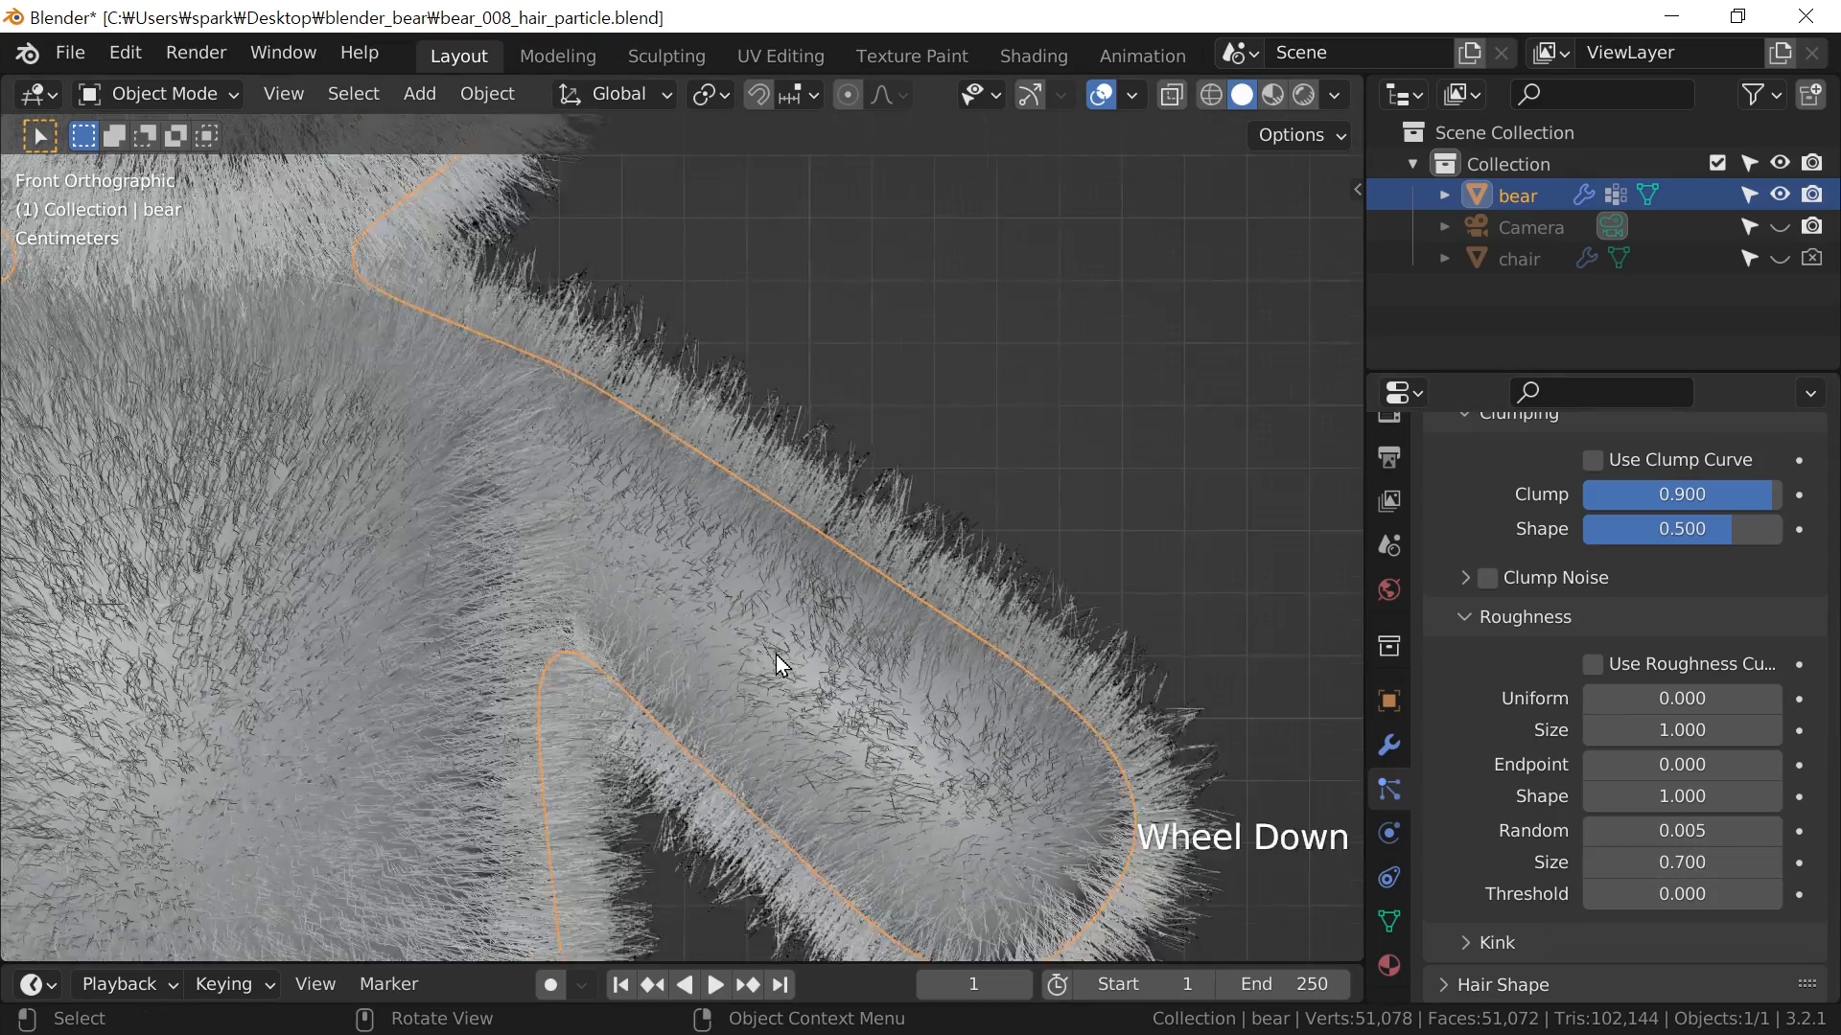
middle_click_drag(773, 650, 851, 682, "shift")
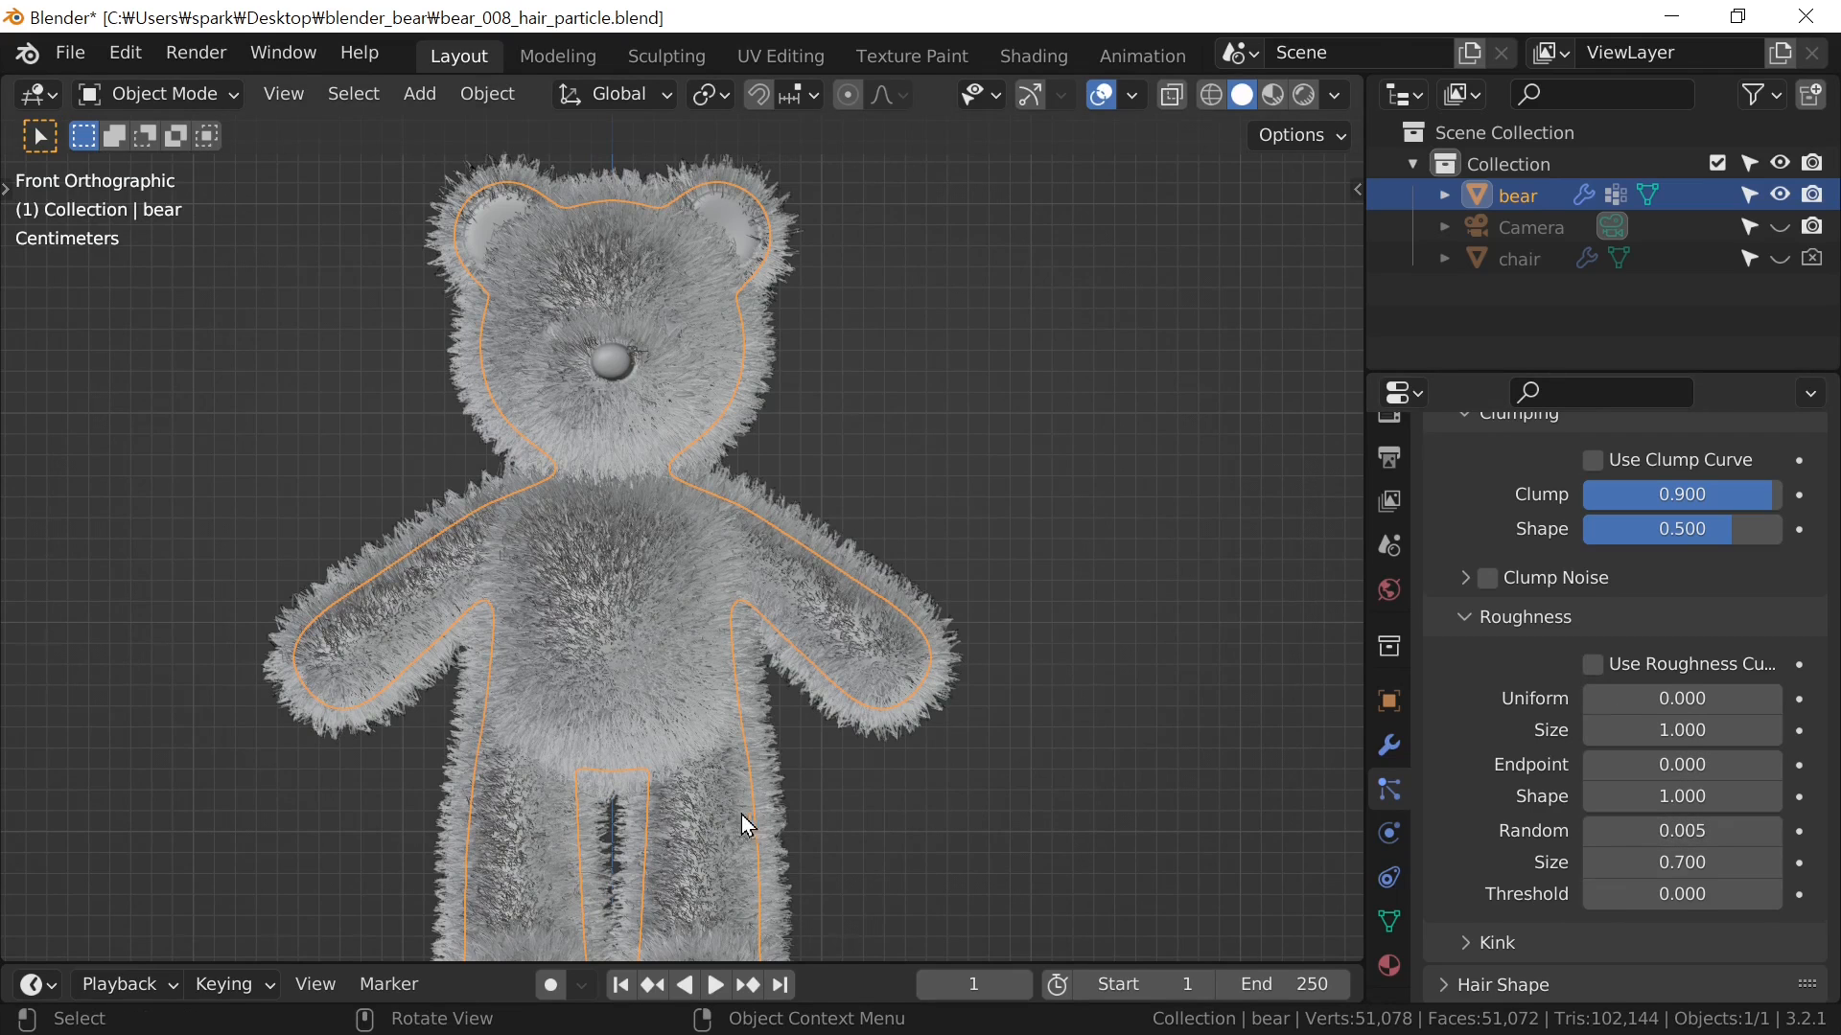
scroll(710, 757, "up", 1)
middle_click_drag(704, 761, 796, 775, "shift")
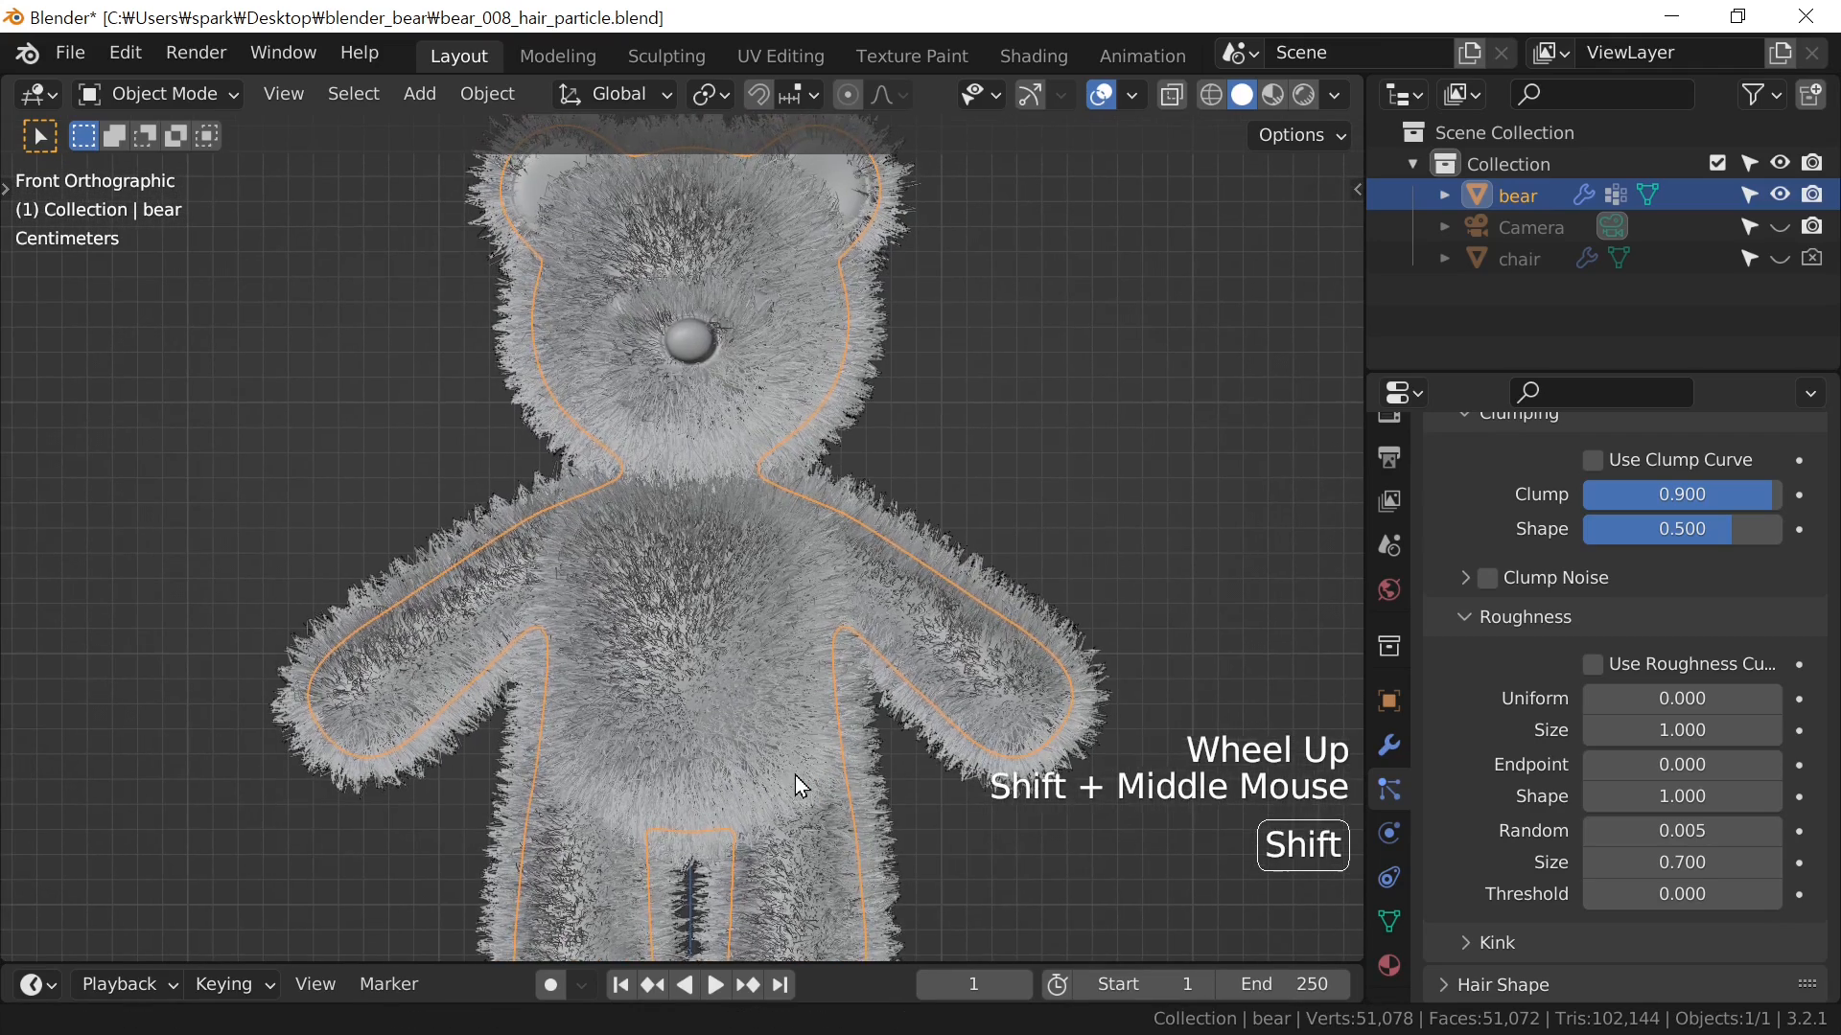
middle_click_drag(959, 769, 905, 745, "shift")
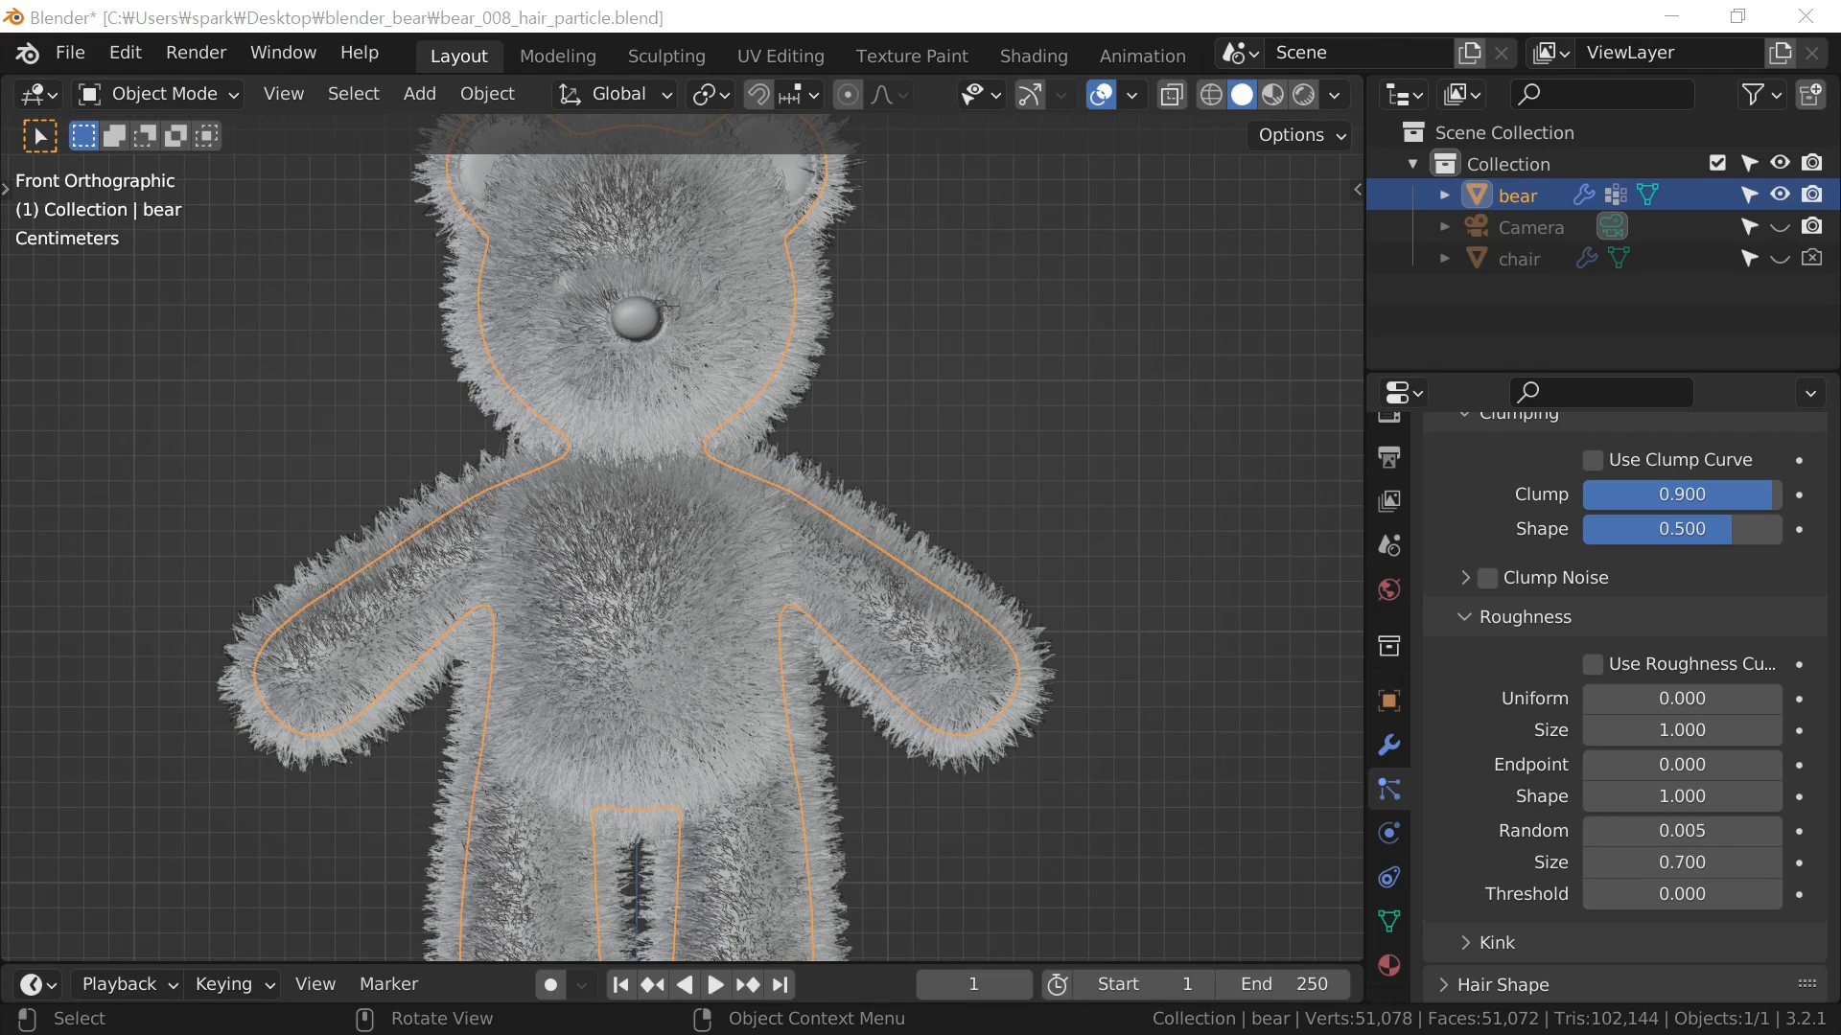
left_click(1047, 457)
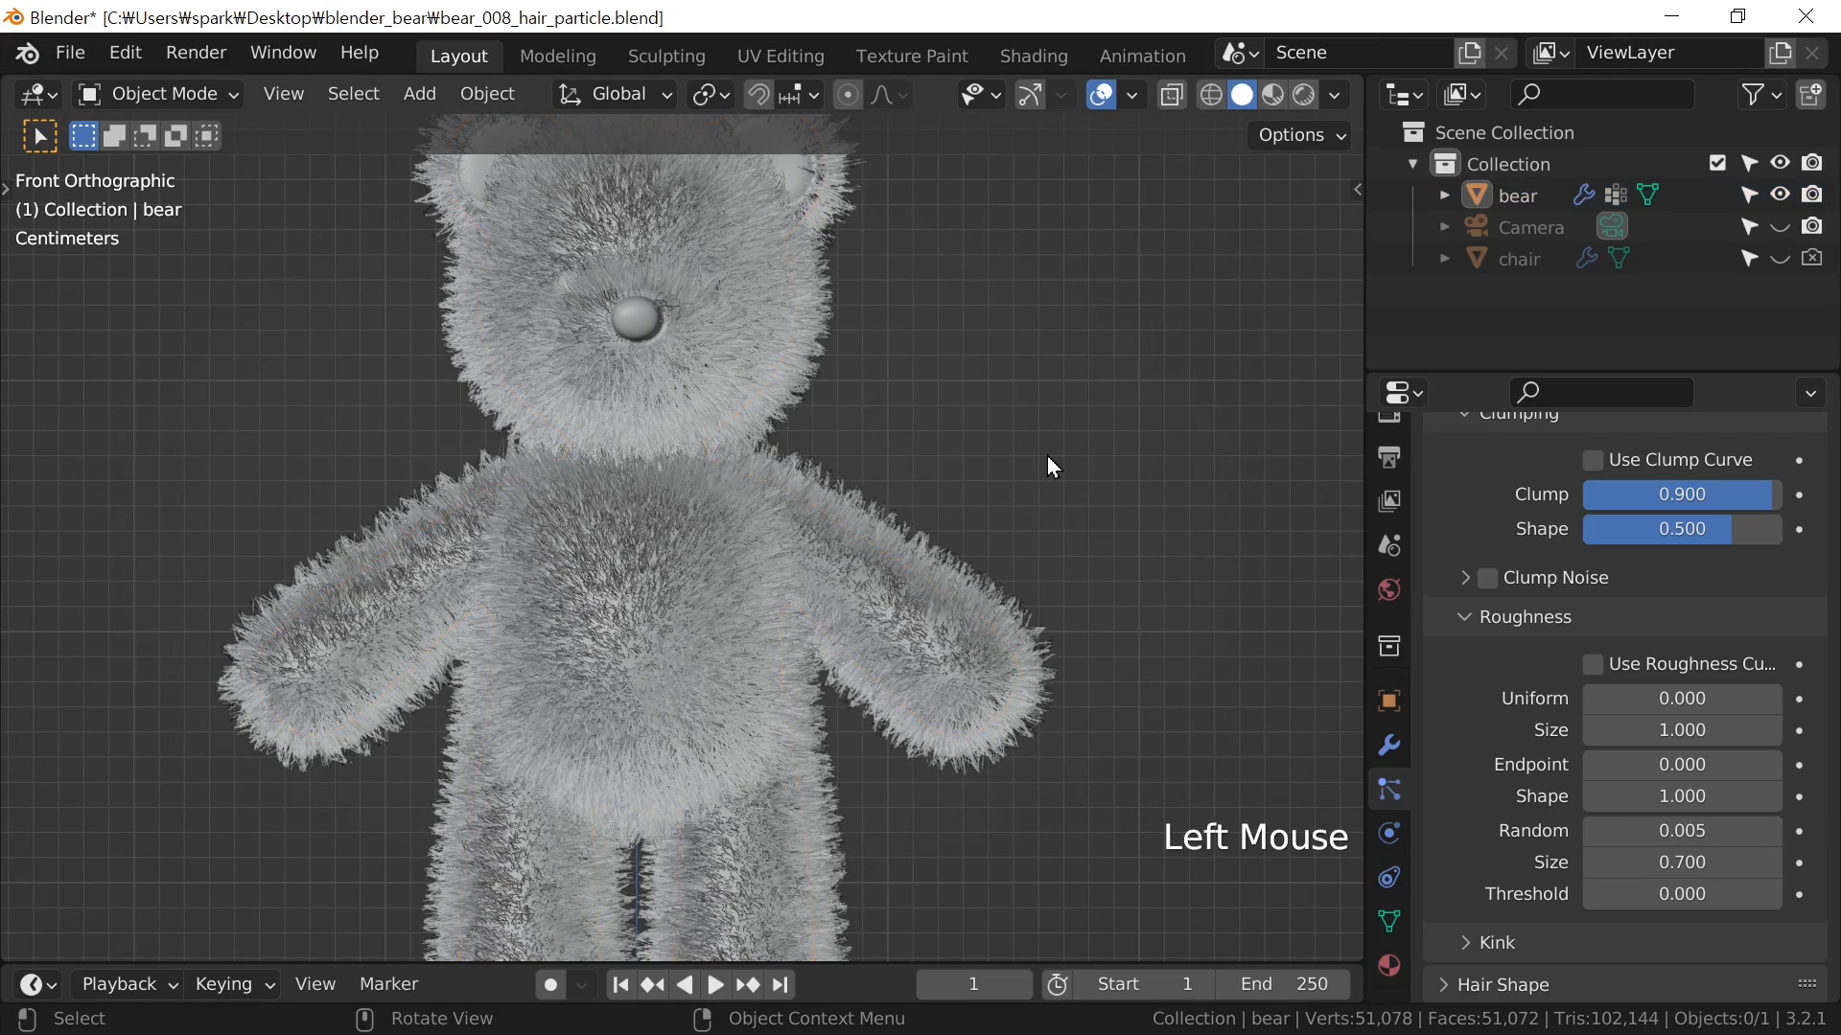
scroll(1046, 477, "down", 1)
middle_click_drag(1046, 477, 1065, 474, "shift")
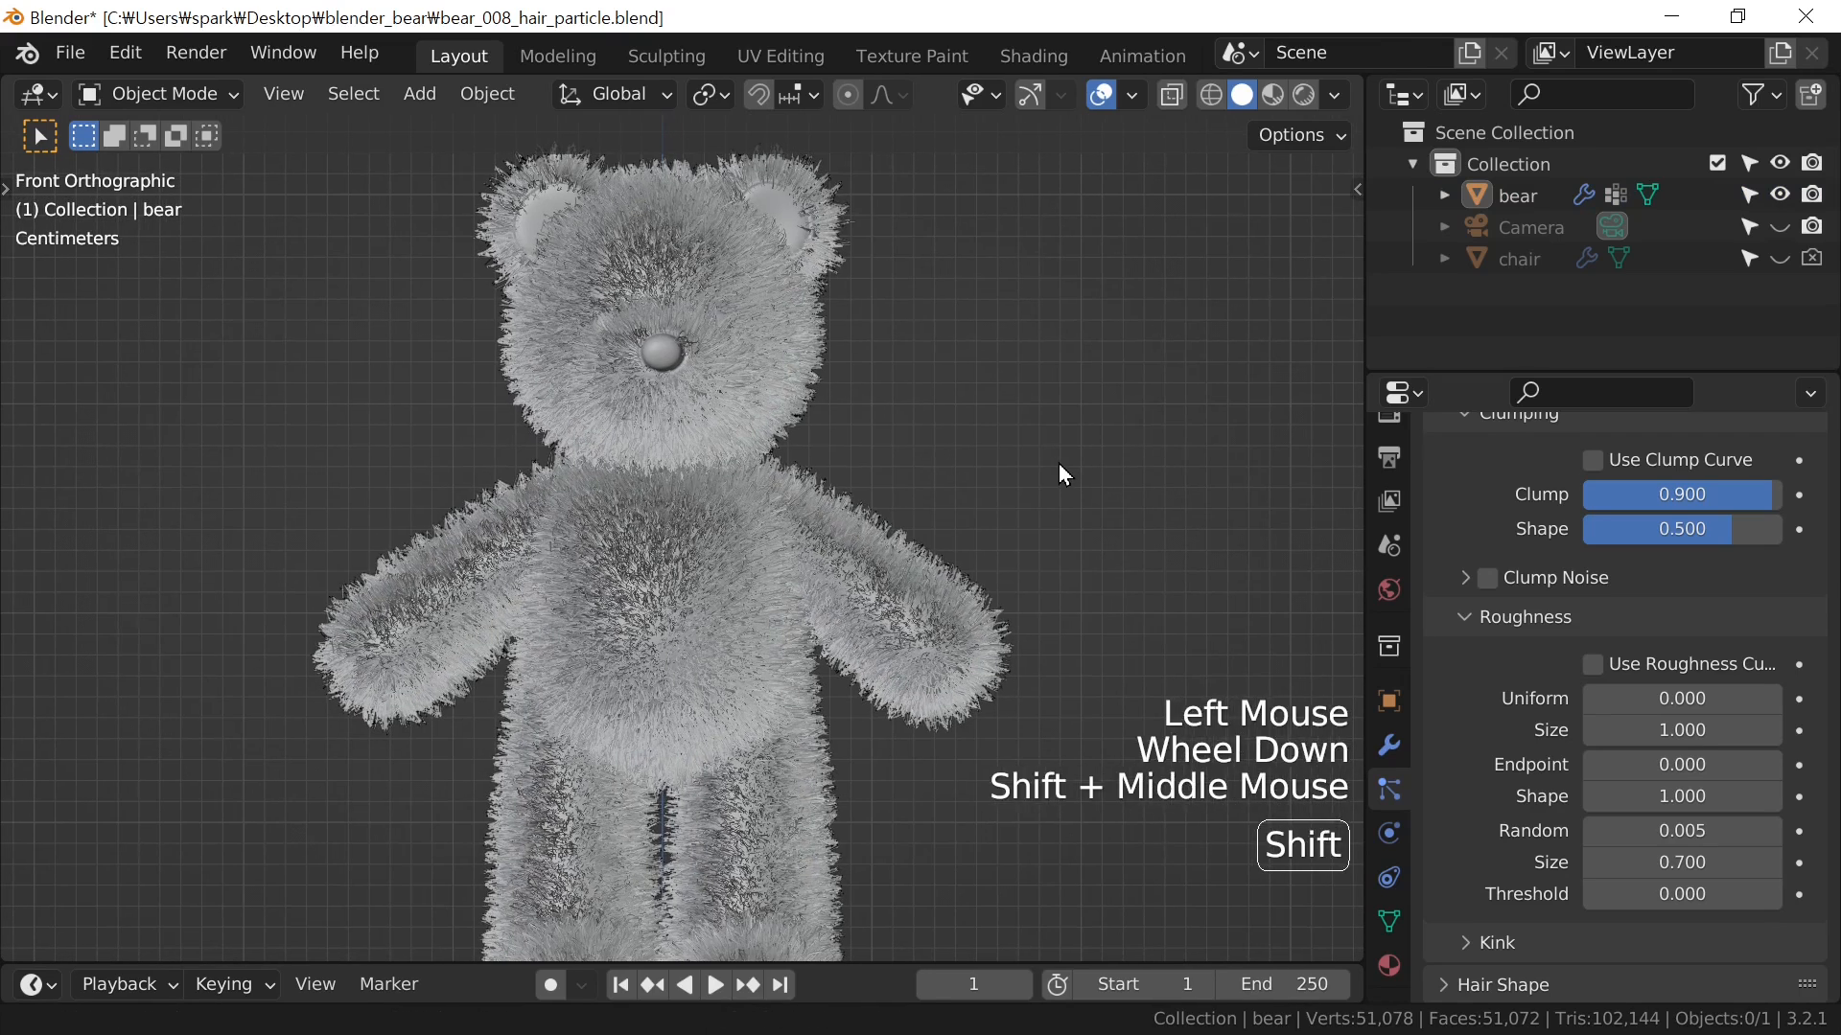
key("ctrl+s")
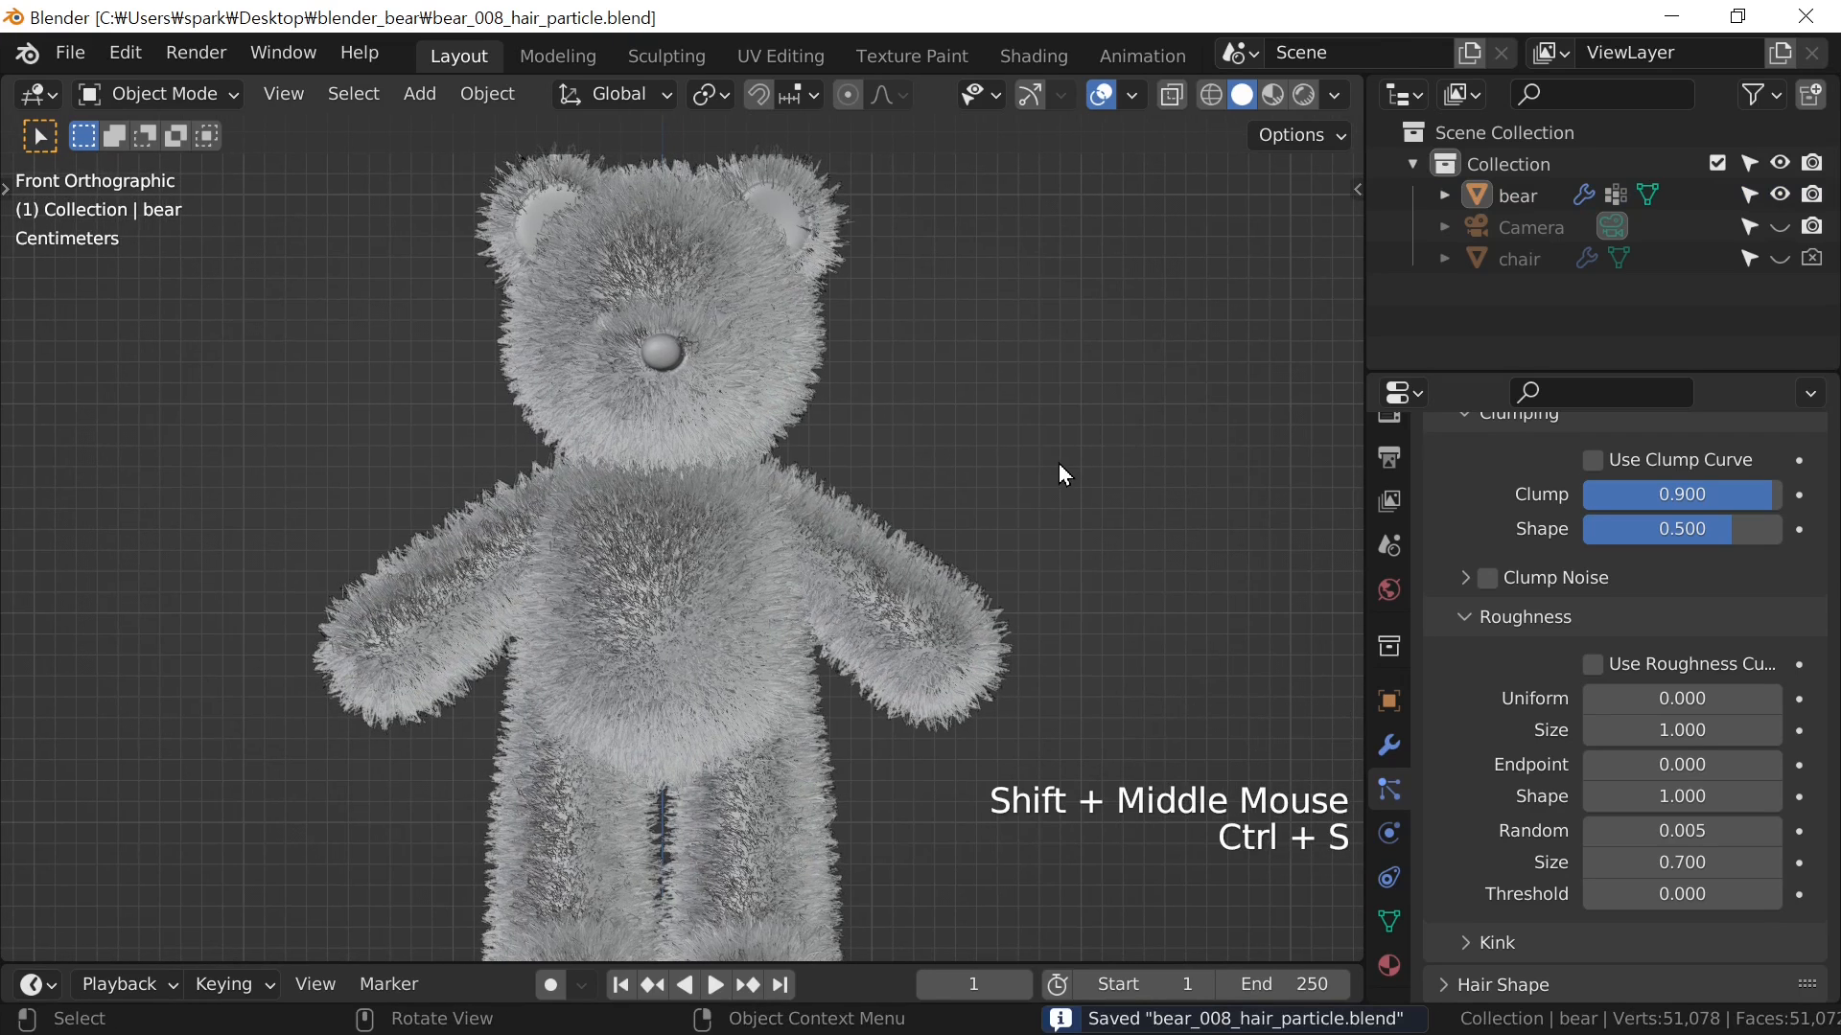
Shorten the fur by setting the emission hair length to 0.01 m and inspect it on the body
middle_click_drag(1528, 554, 1528, 872)
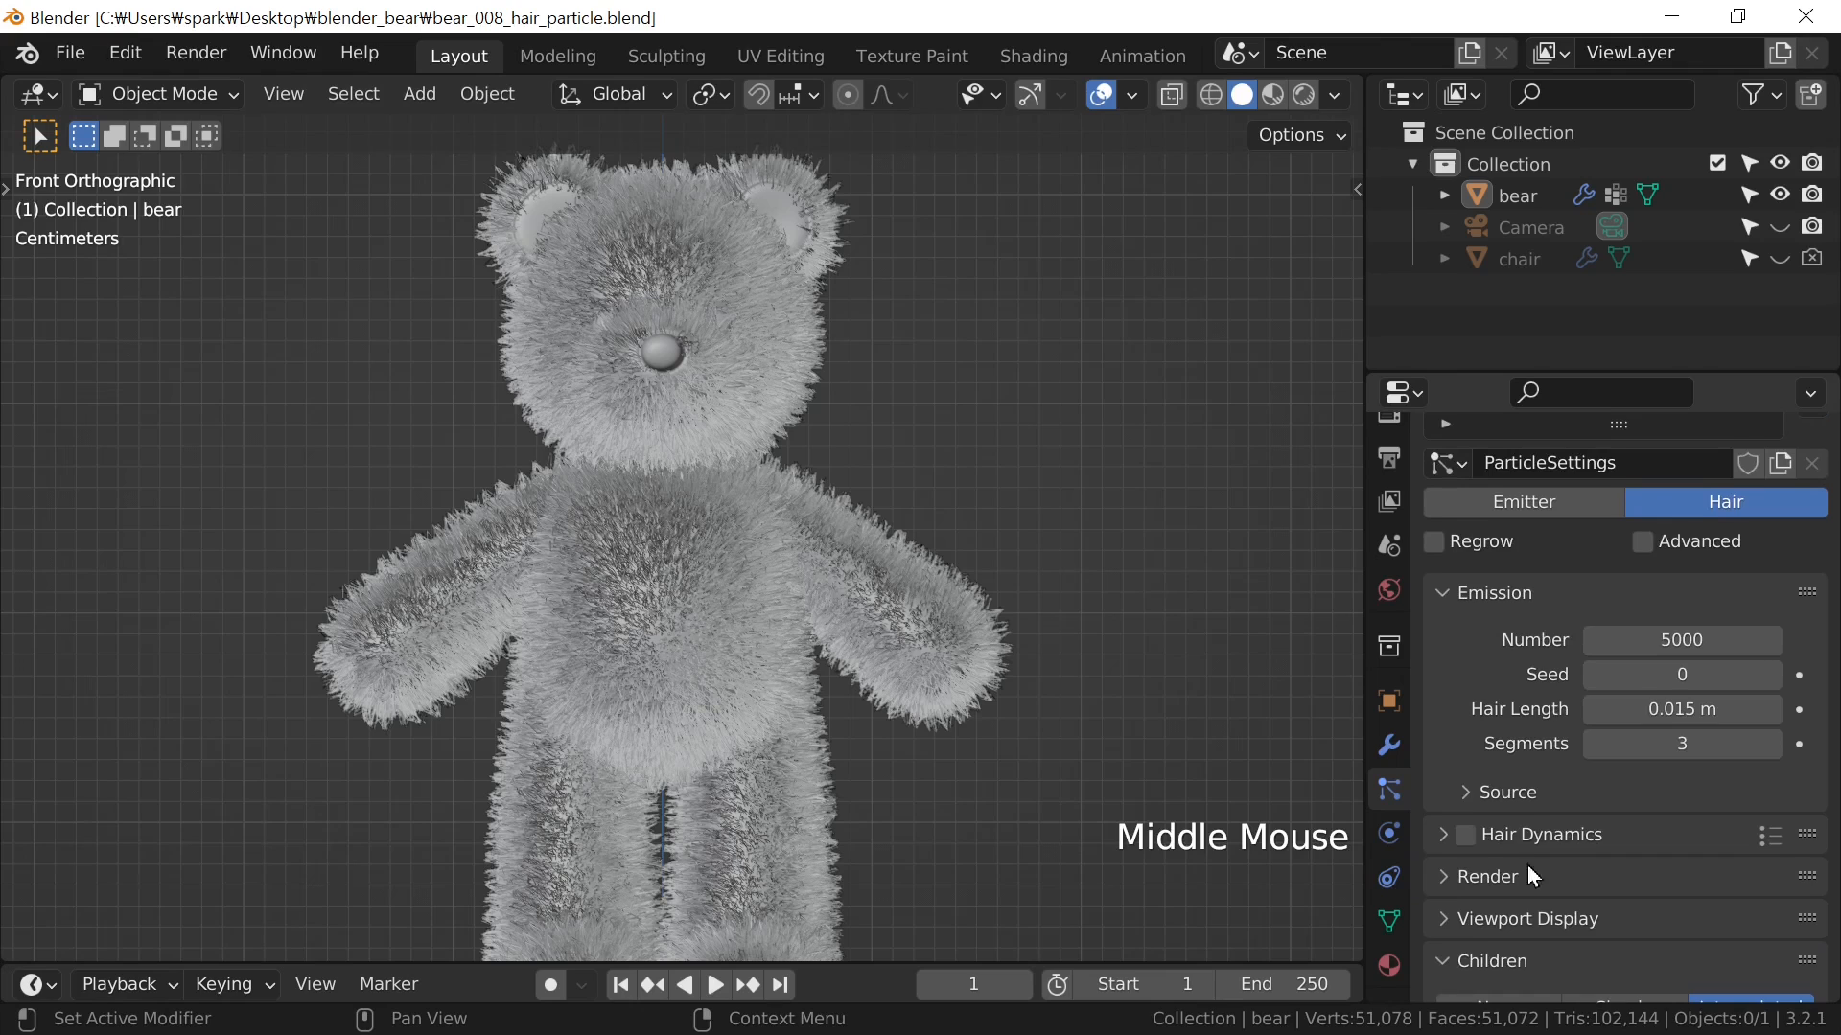
left_click(1754, 711)
type("0.01")
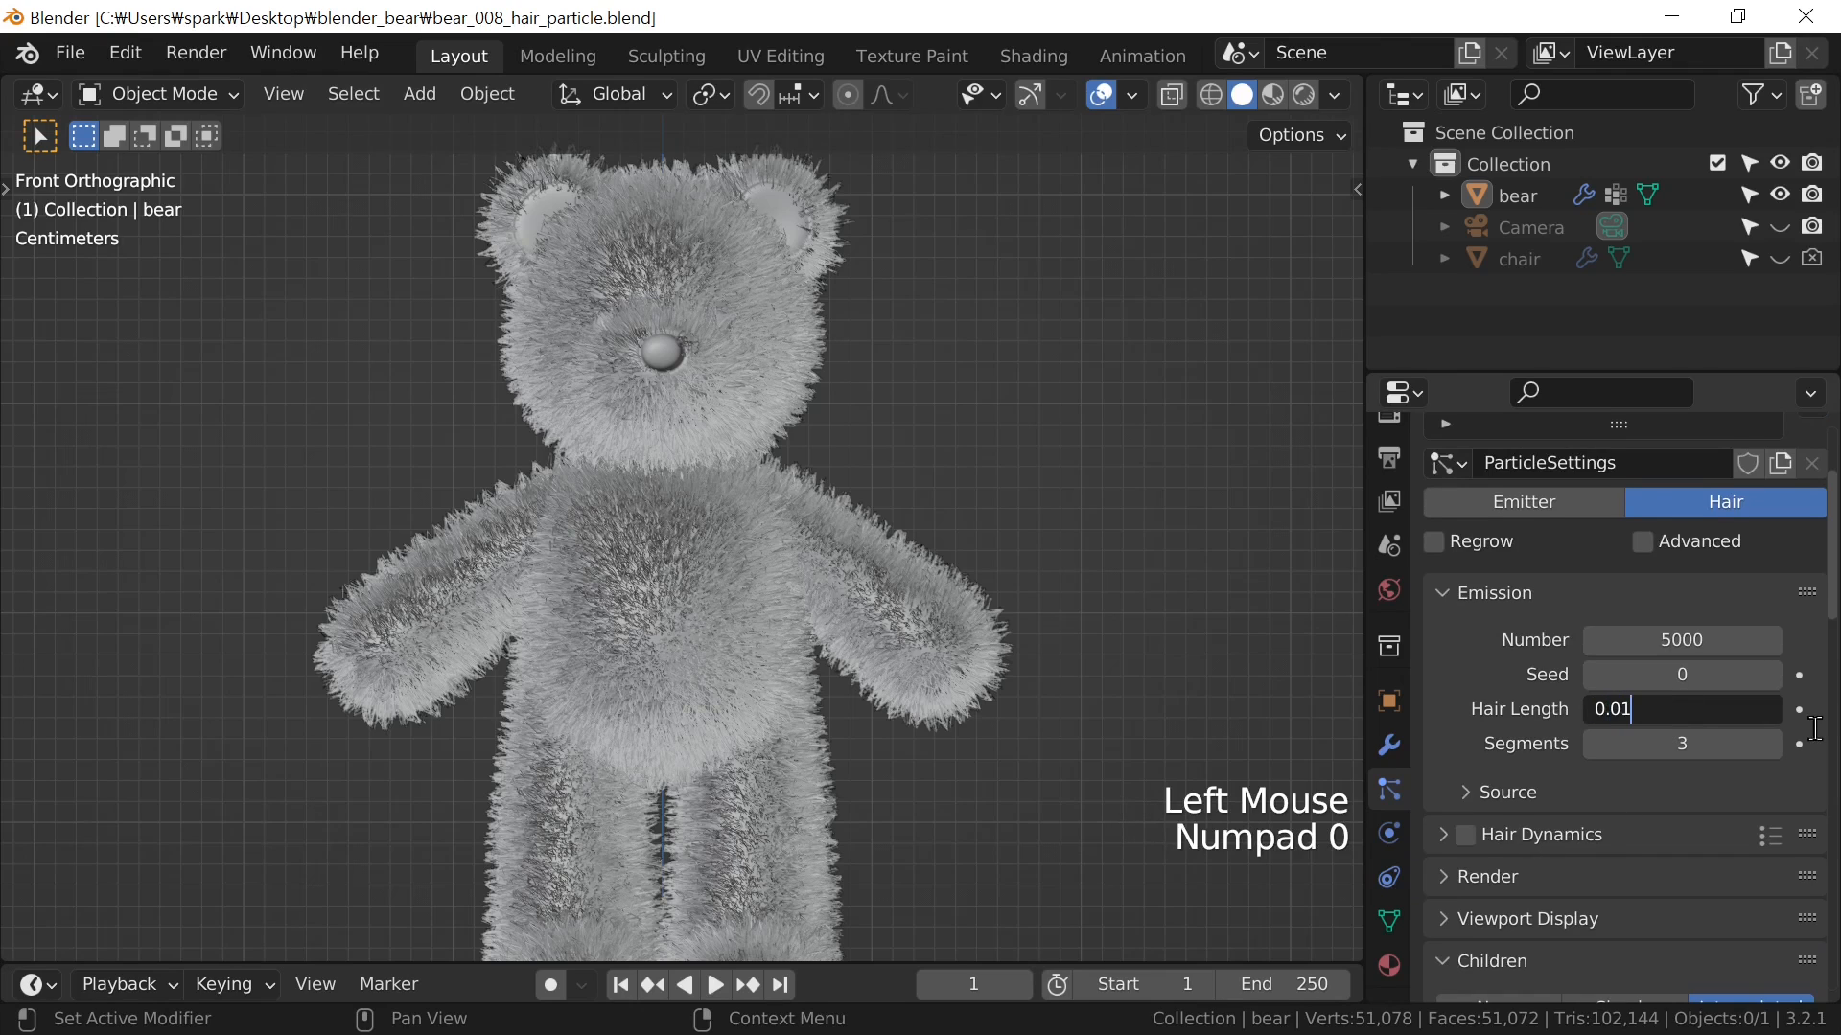
key("Return")
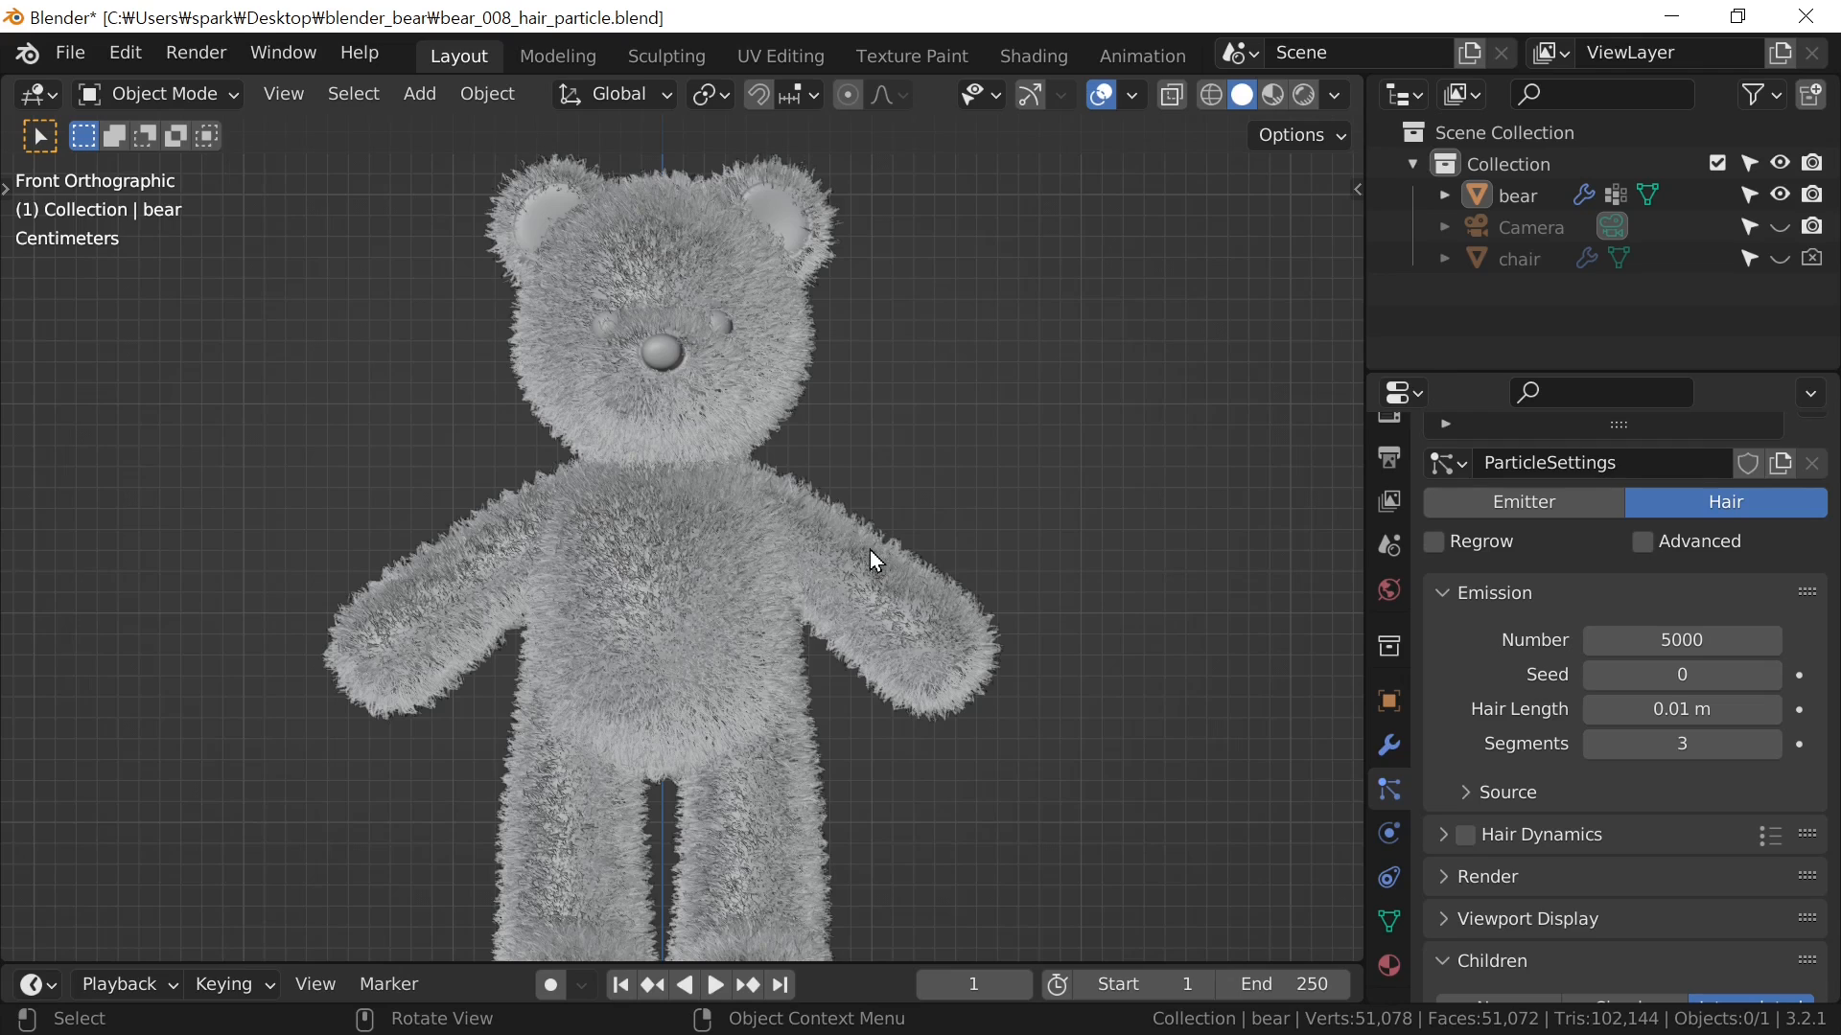
scroll(886, 566, "up", 2)
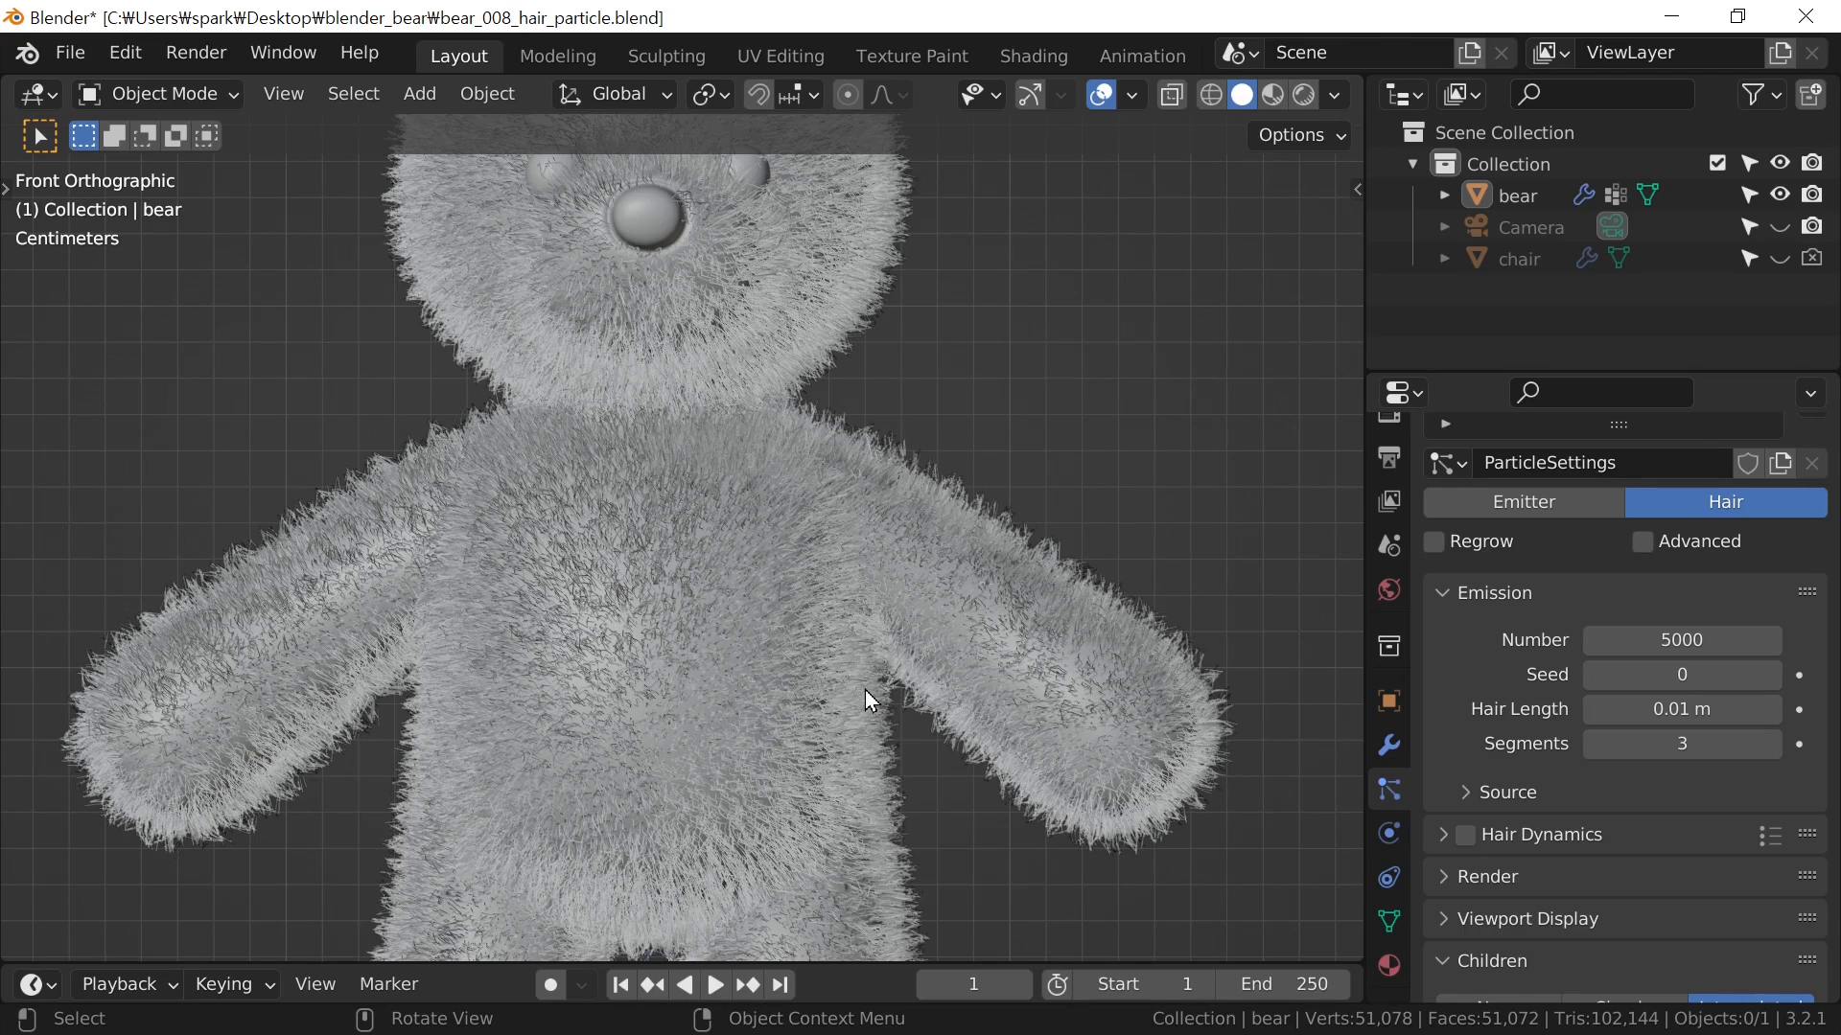
scroll(865, 688, "down", 2)
Enable hair dynamics for the bear's fur and play the animation twice to preview how the hair falls
middle_click_drag(1465, 612, 1509, 788)
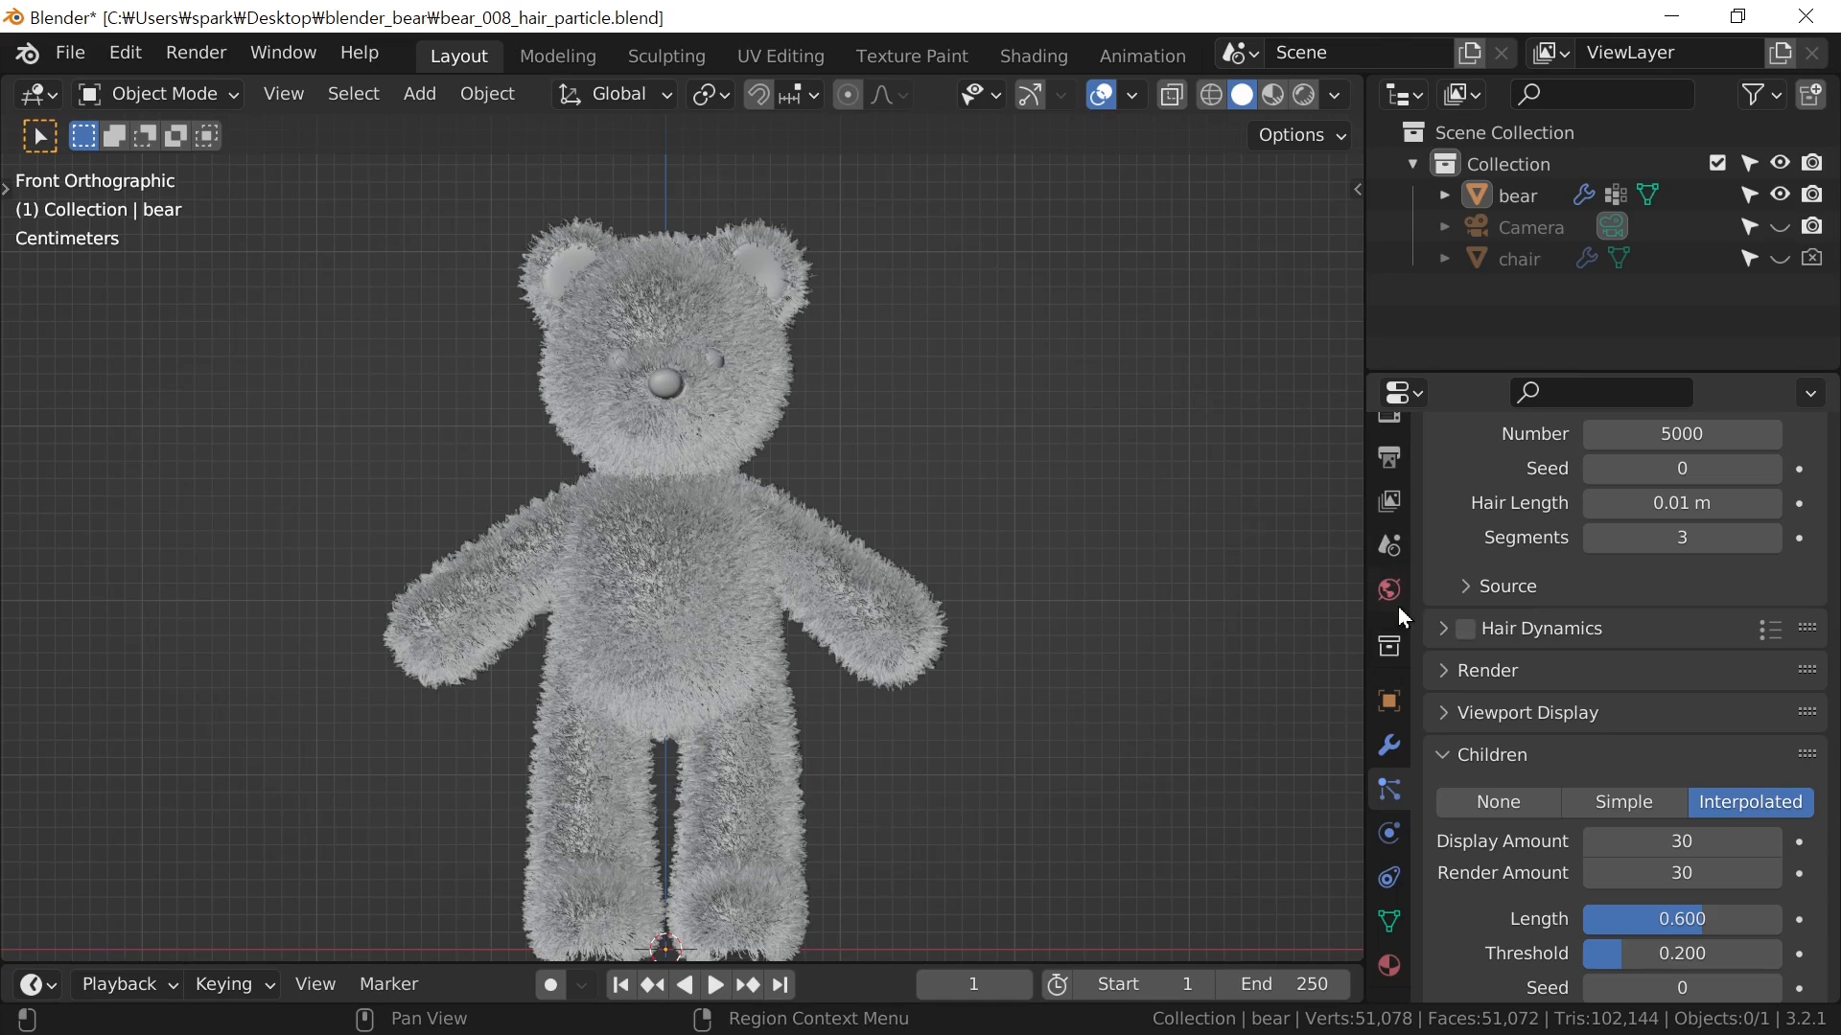
left_click(1464, 629)
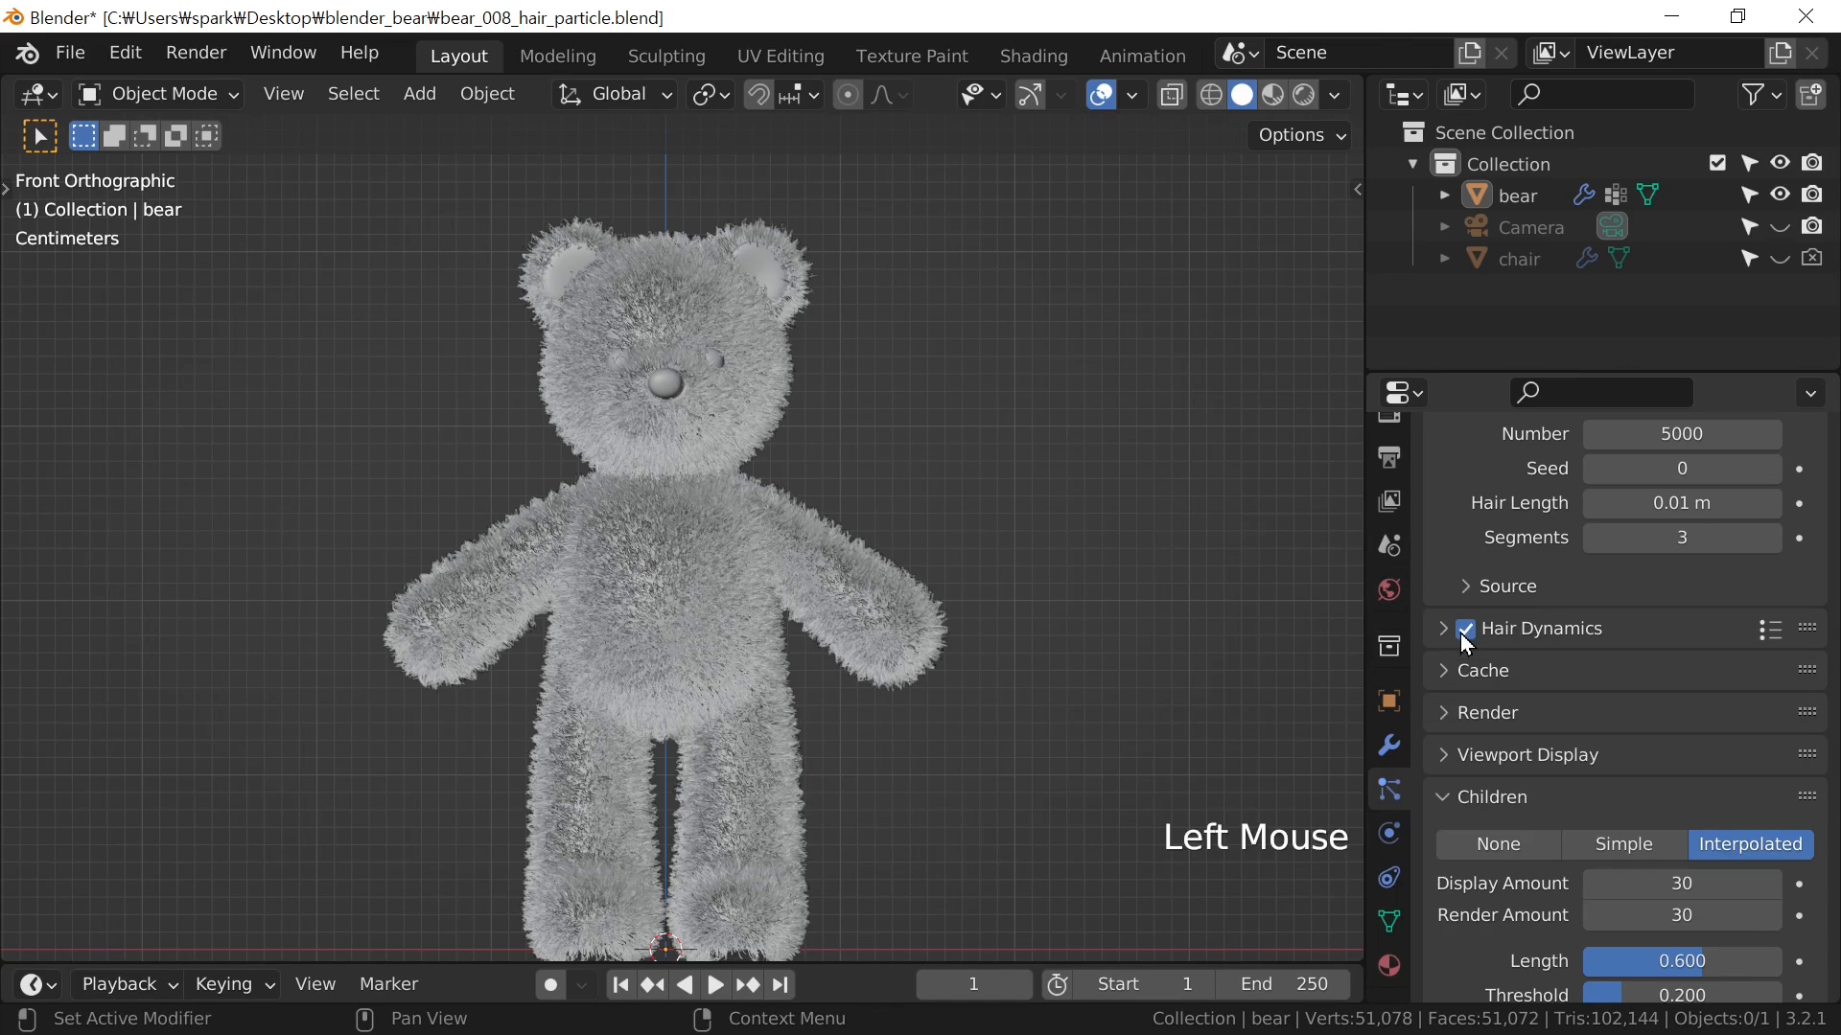
key("space")
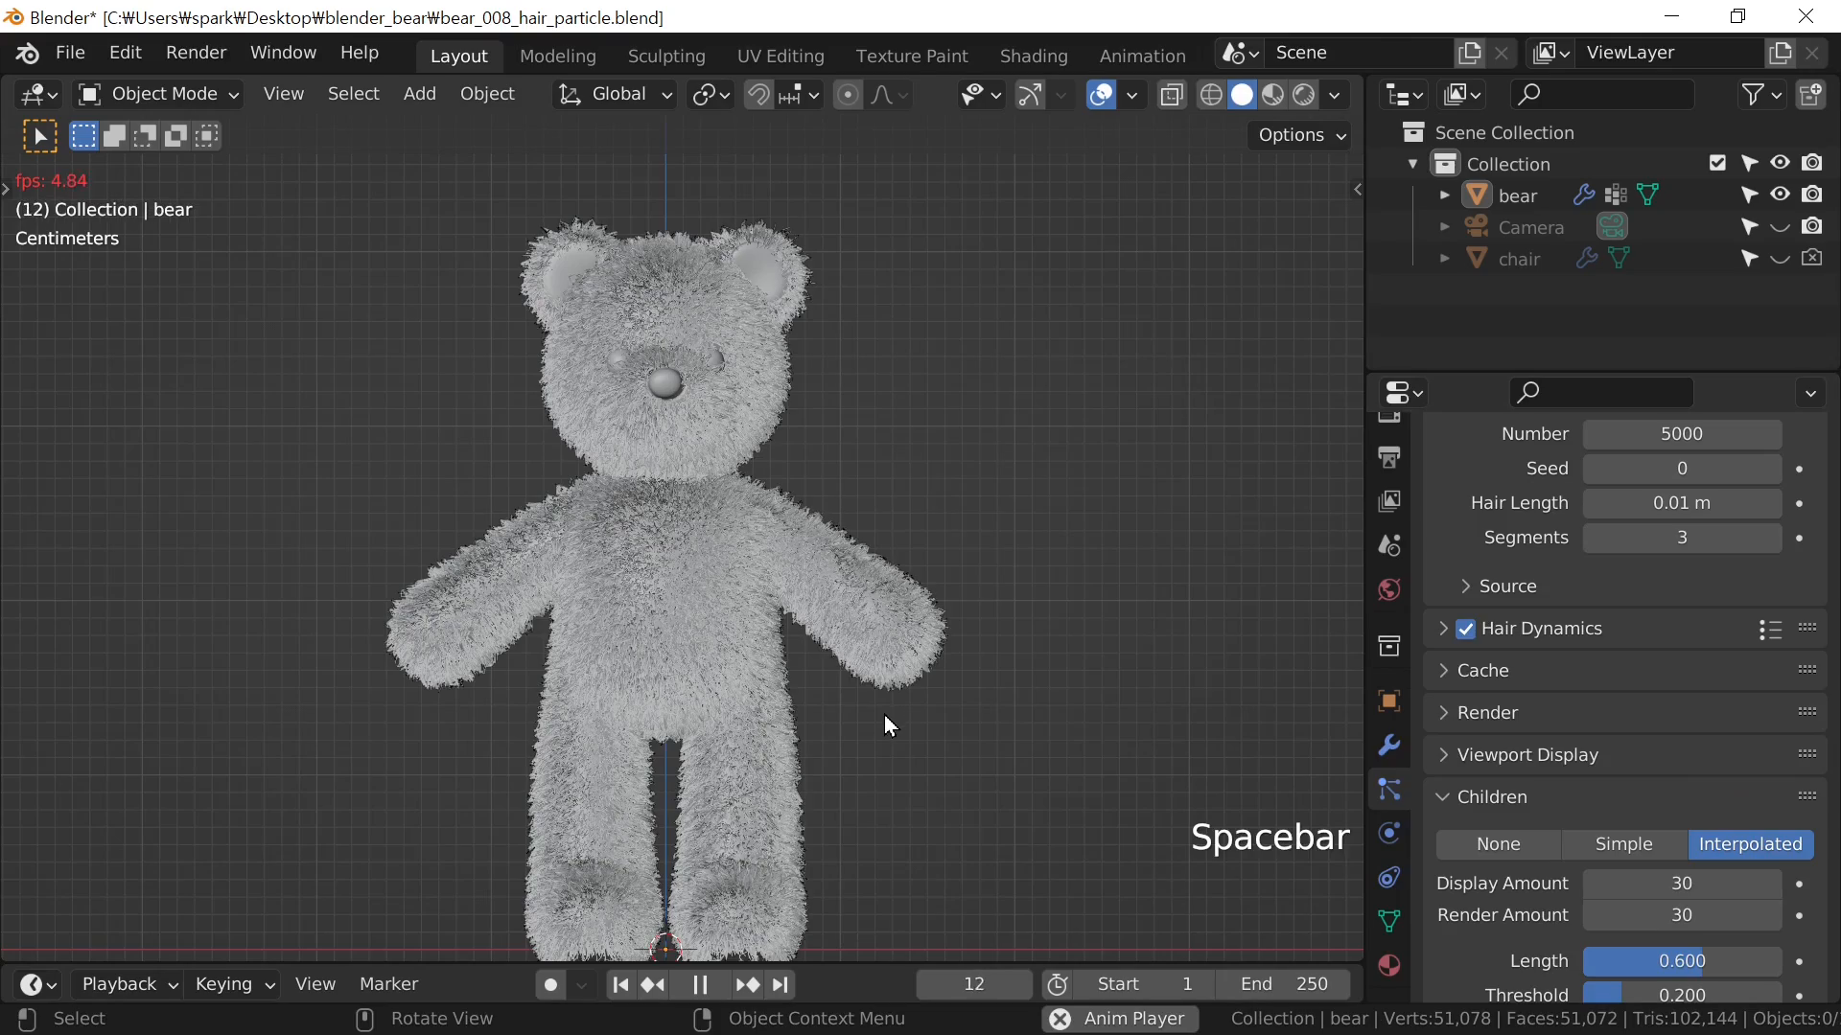
scroll(884, 715, "up", 2)
scroll(884, 715, "up", 1)
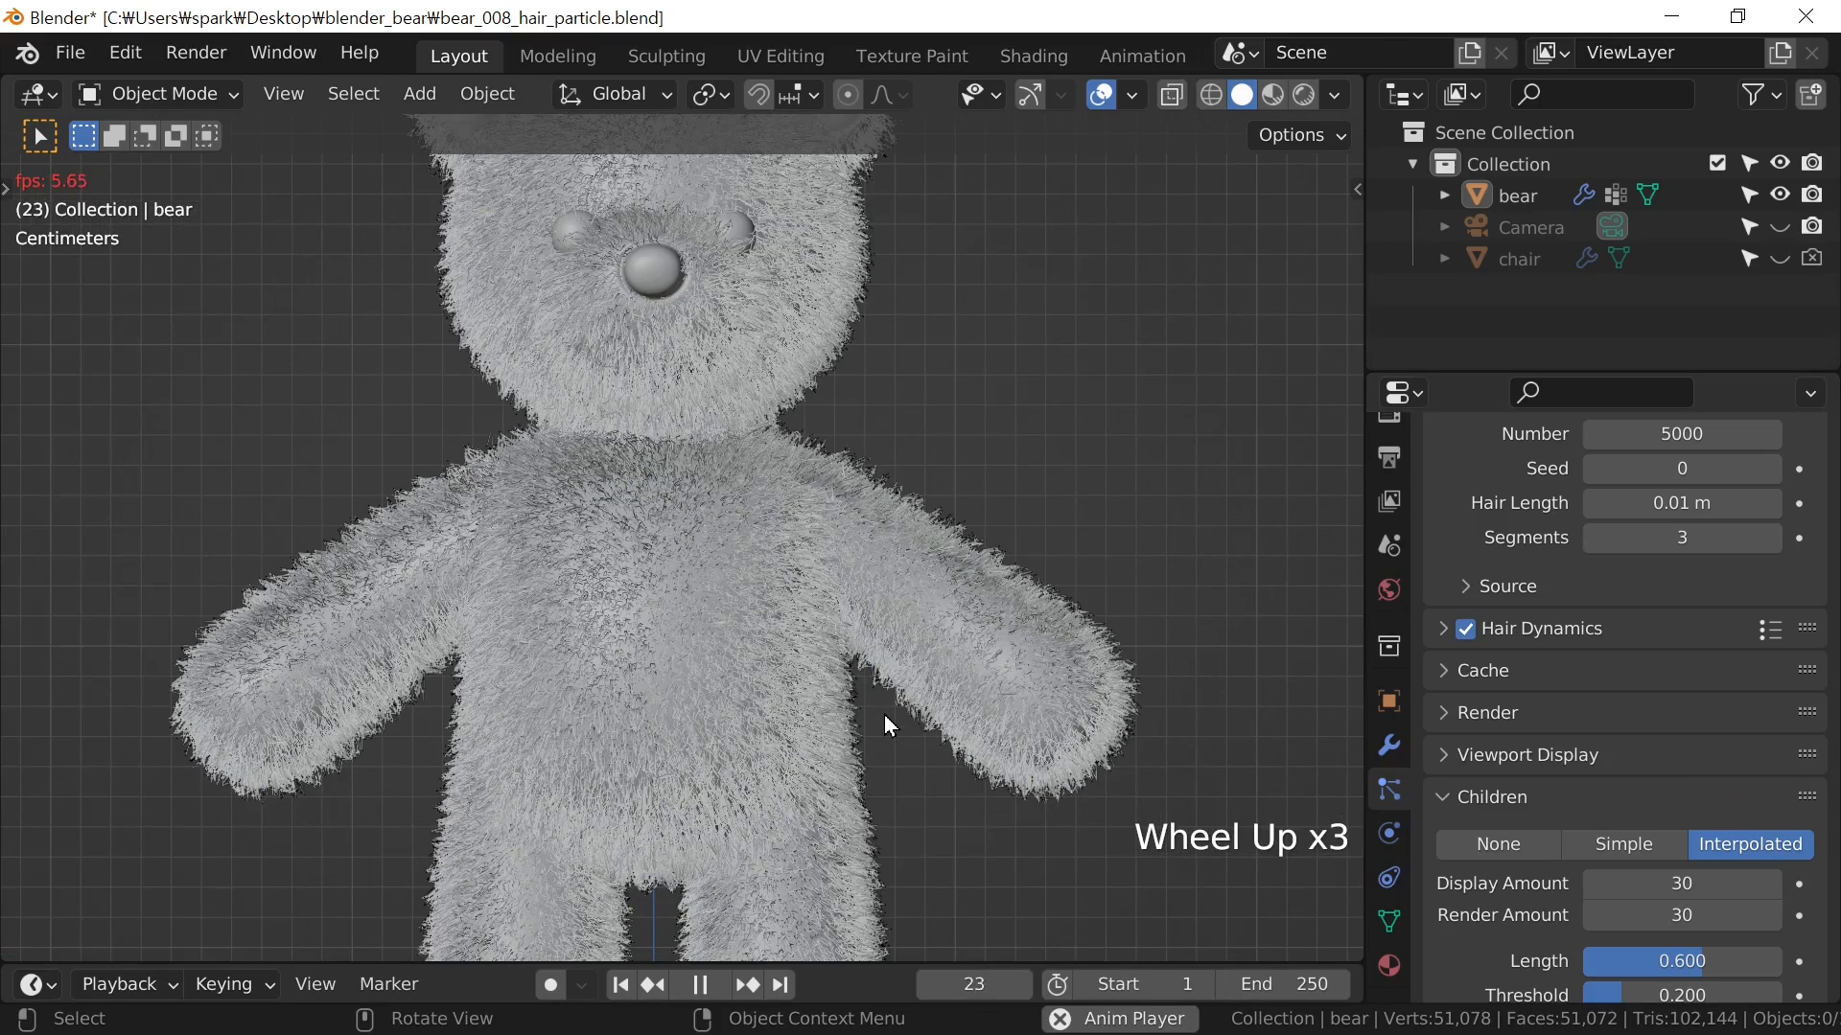
key("Escape")
key("space")
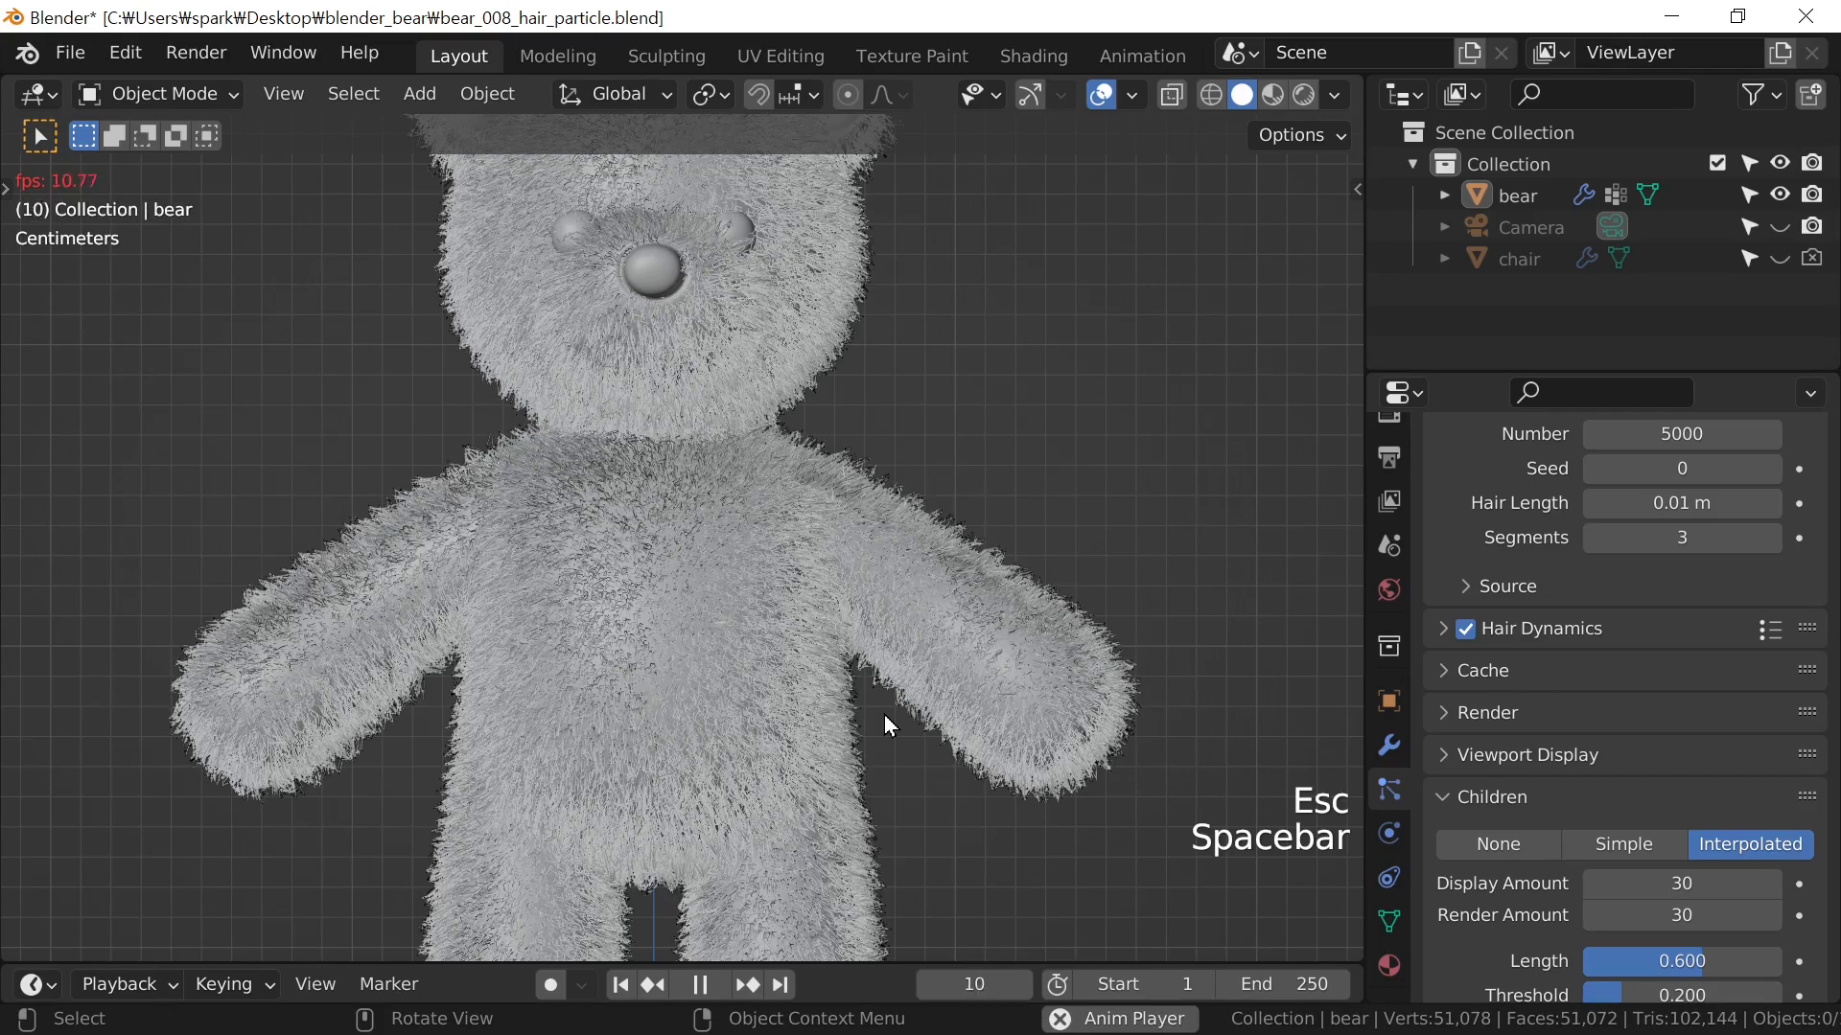
key("Escape")
scroll(883, 715, "up", 1)
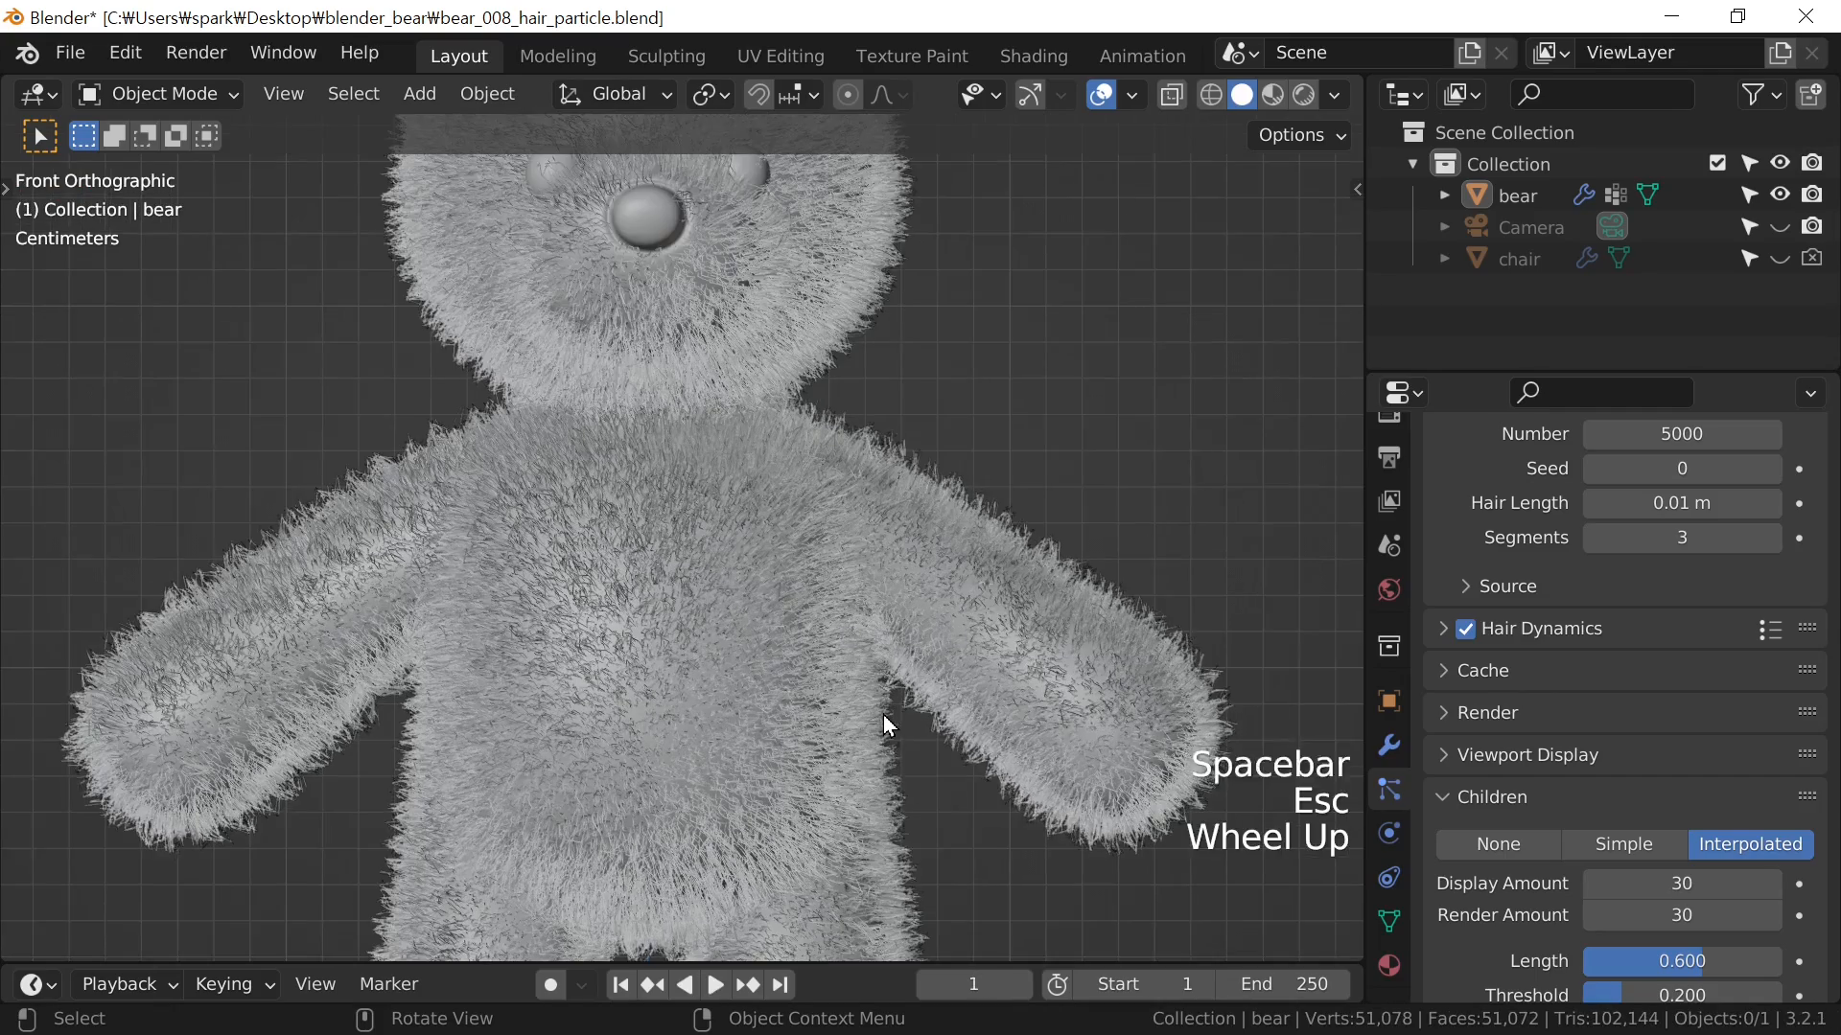
middle_click_drag(883, 715, 901, 658, "shift")
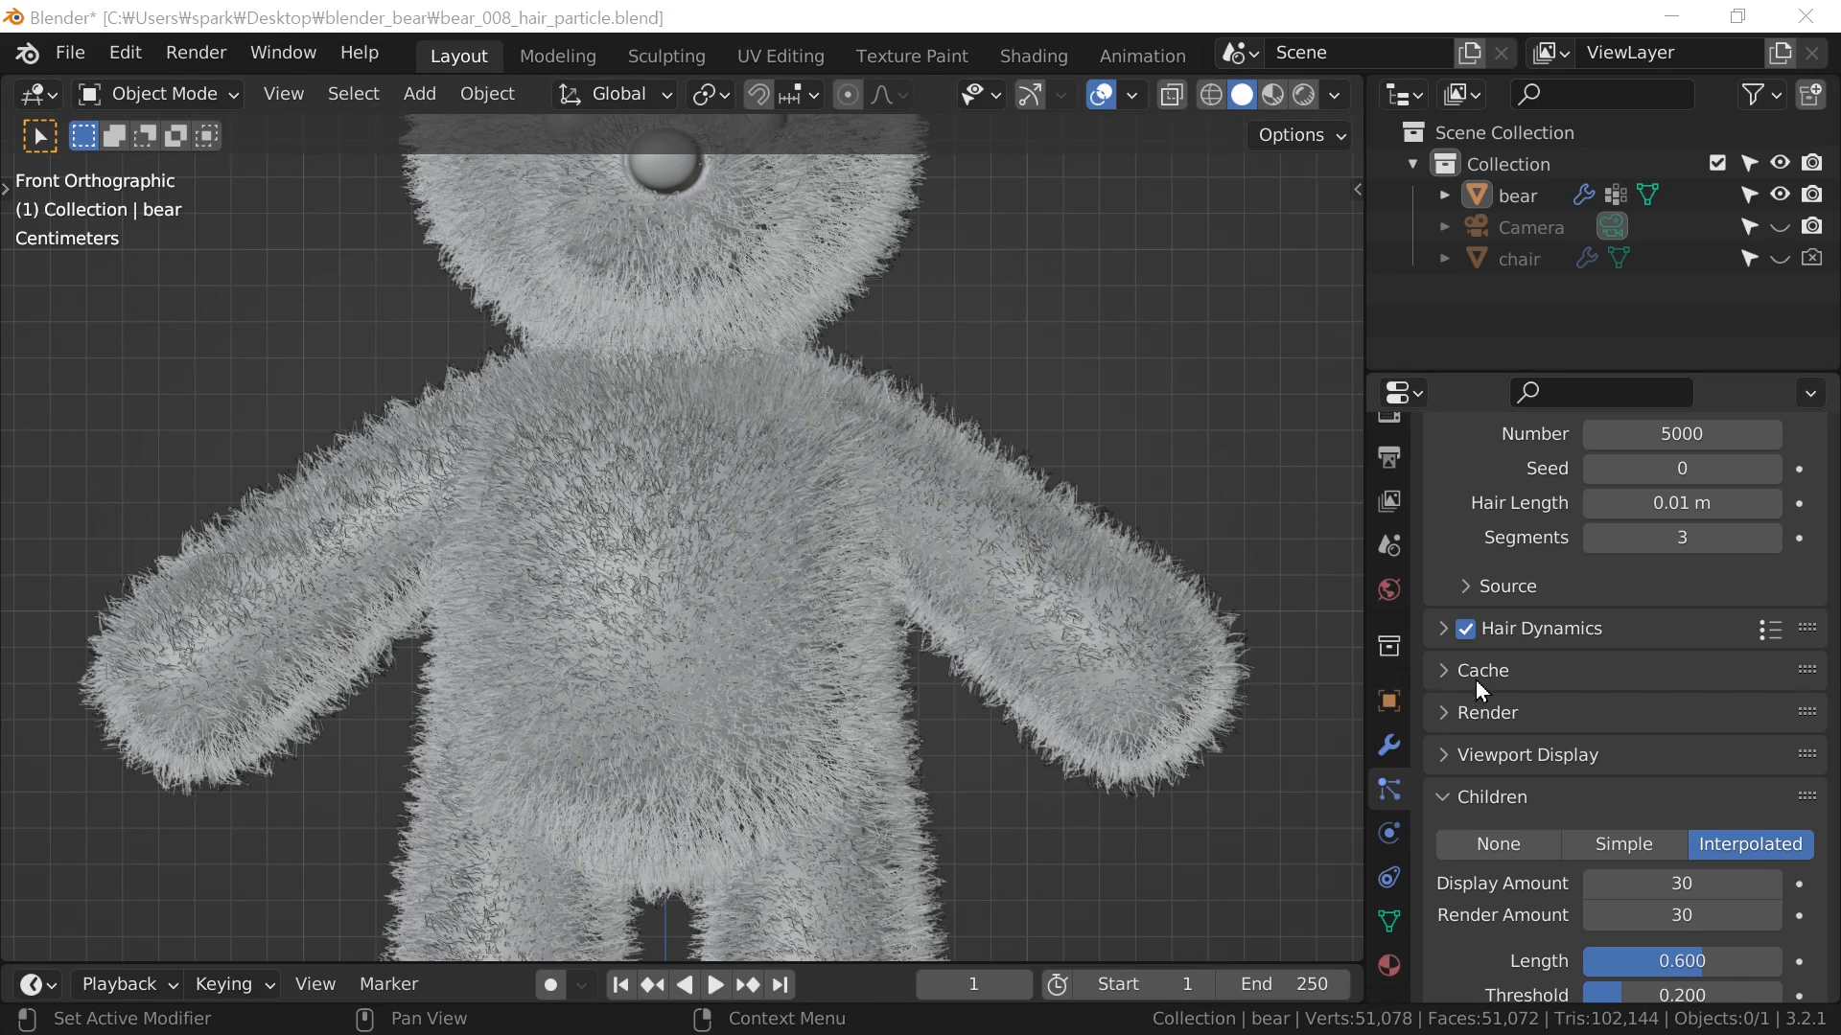
Expand the structure settings of the hair dynamics and replay the simulation to judge the fur's movement
left_click(1444, 631)
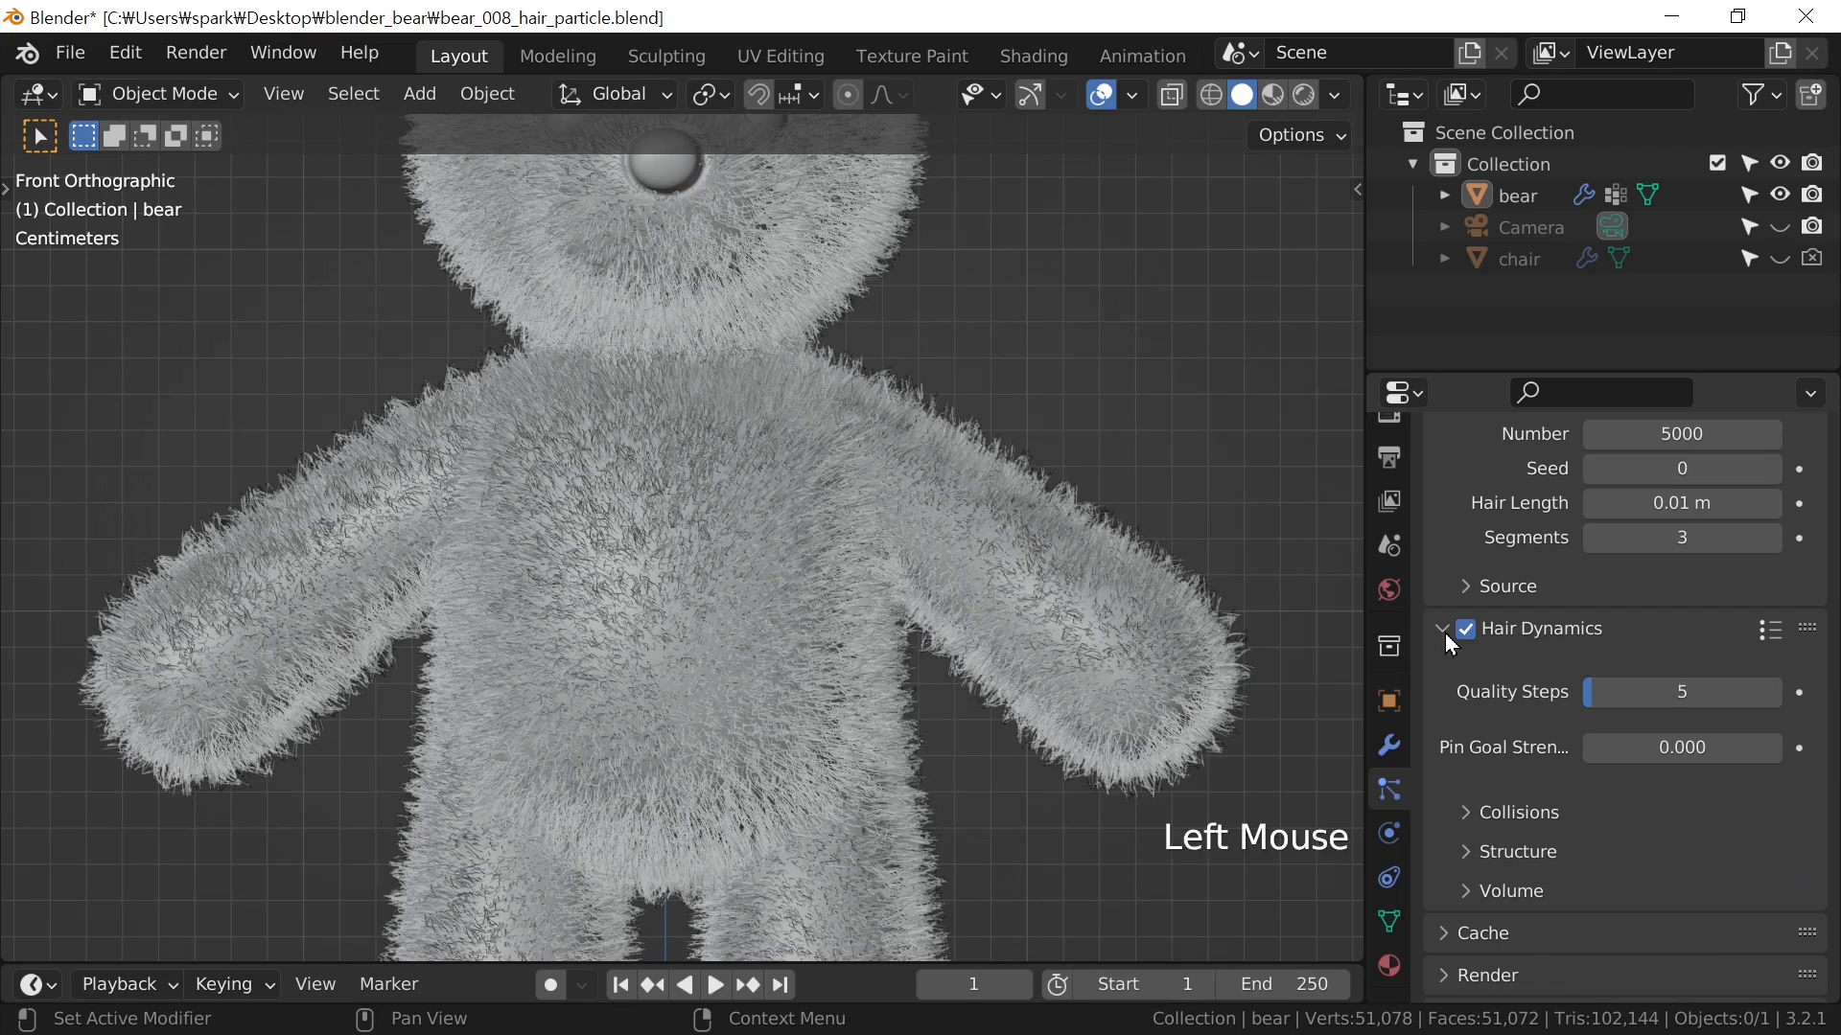
left_click(1463, 851)
middle_click_drag(1573, 854, 1578, 725)
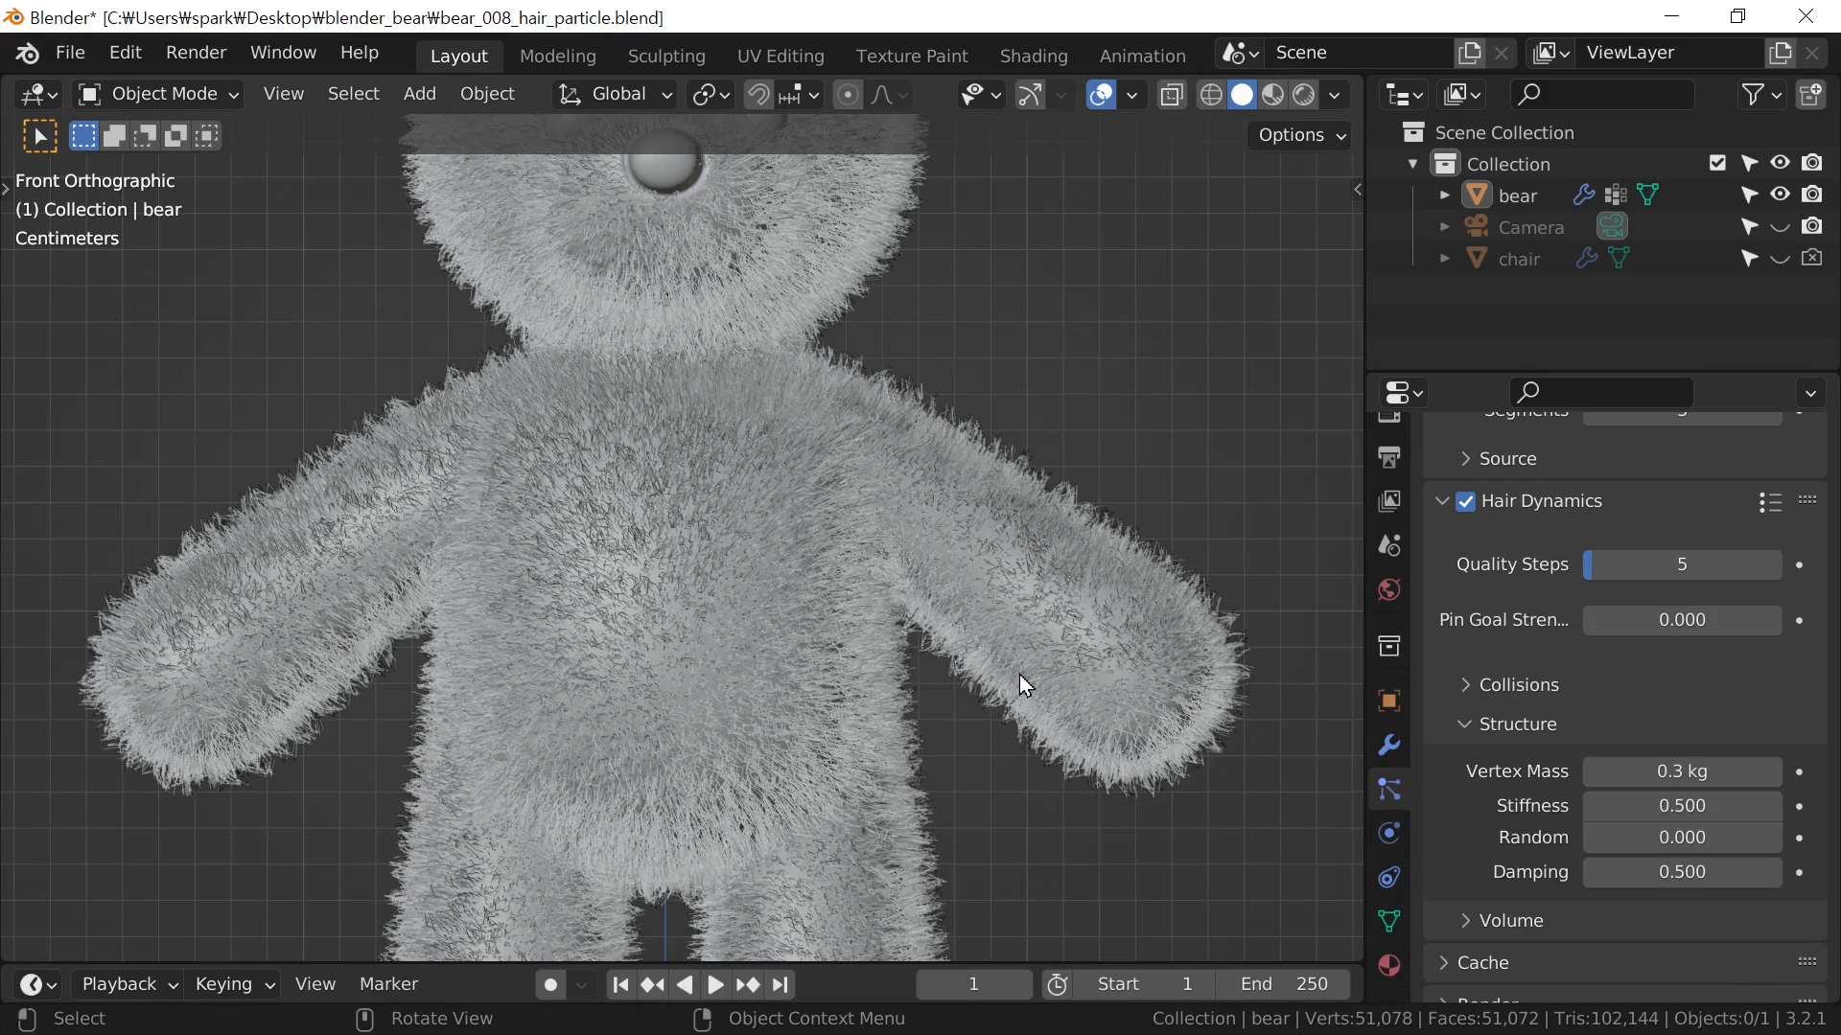
scroll(1018, 704, "down", 1)
key("space")
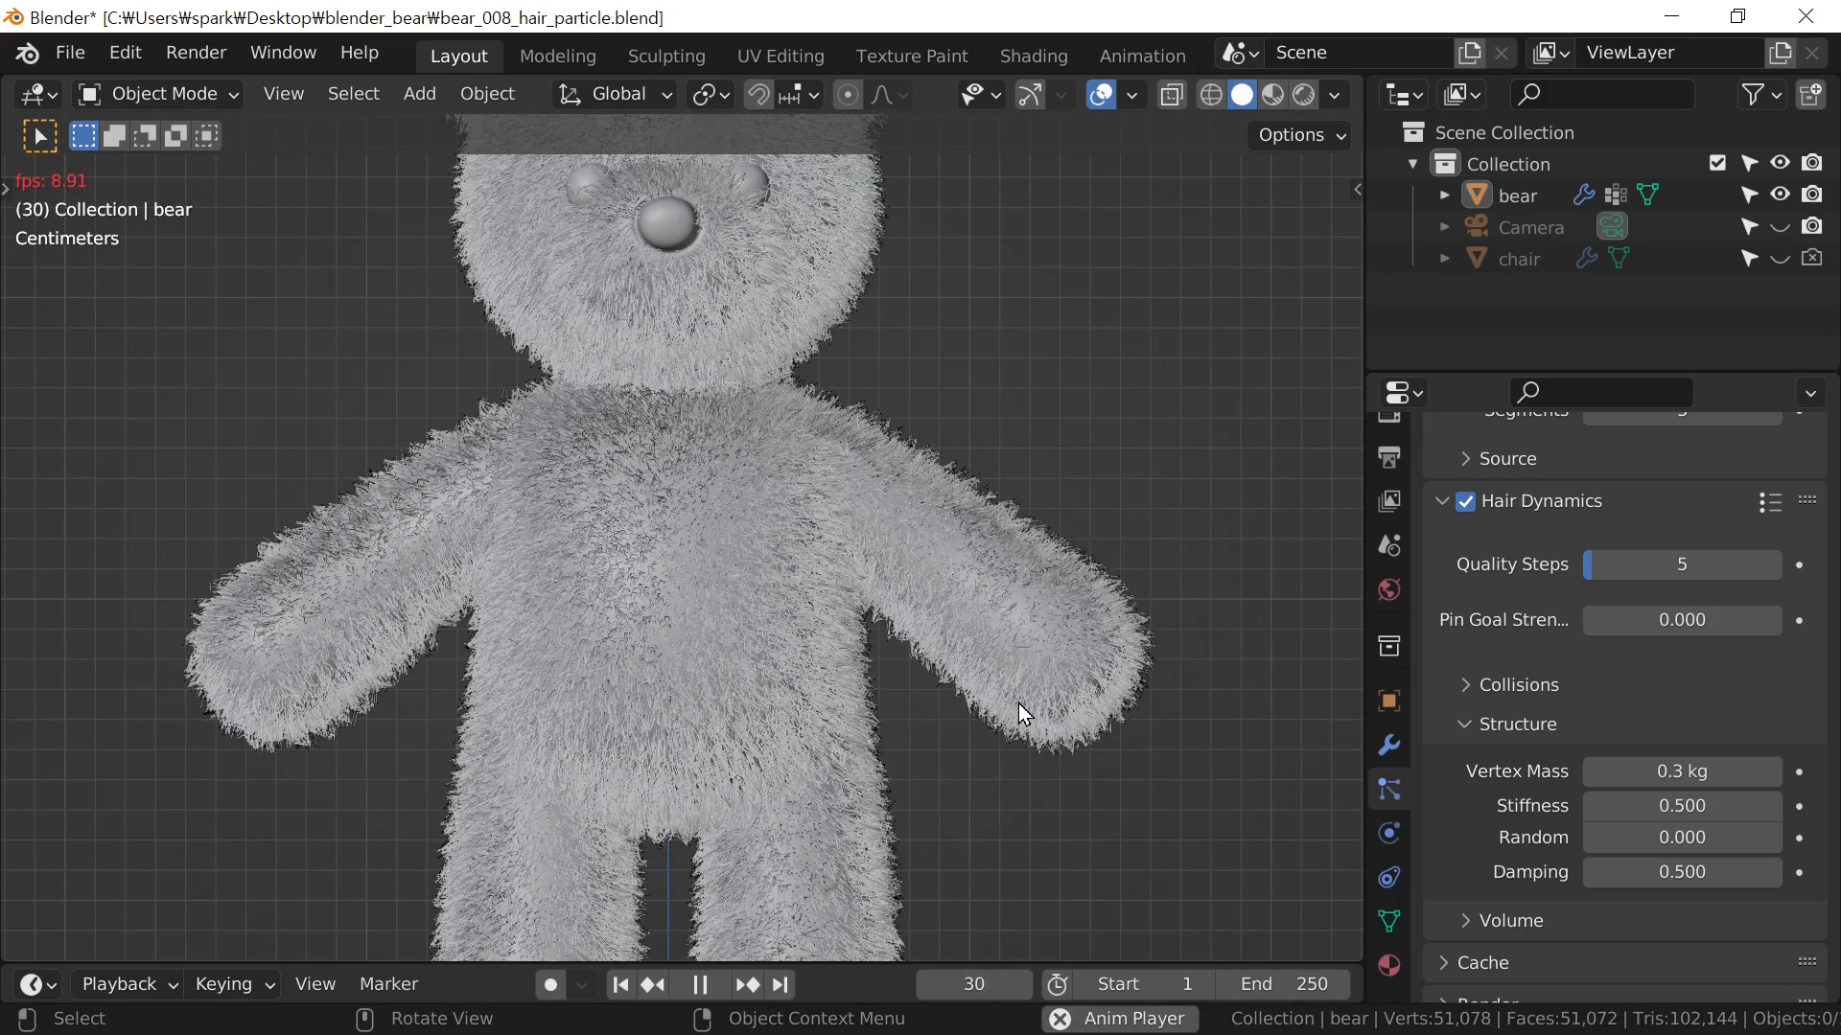
key("Escape")
scroll(1018, 704, "down", 1)
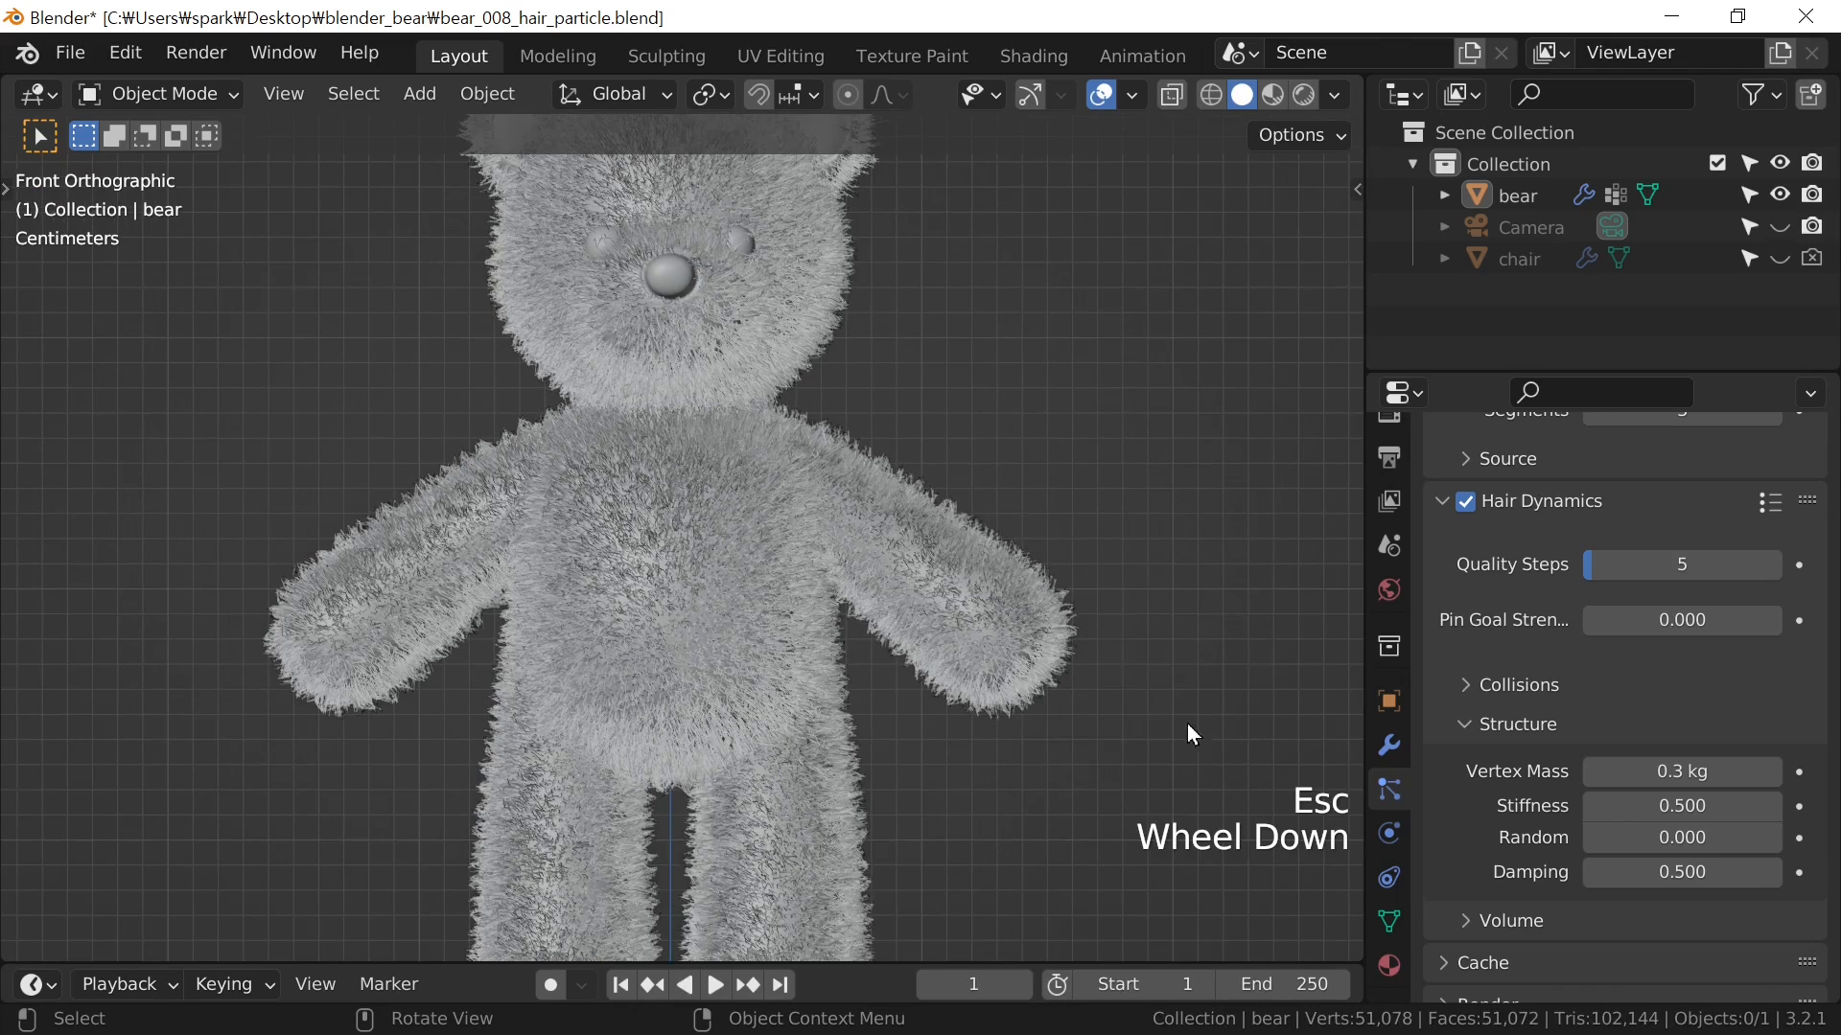
Try a hair dynamics stiffness of 0.2 and play the simulation to see how the fur droops
left_click(1637, 806)
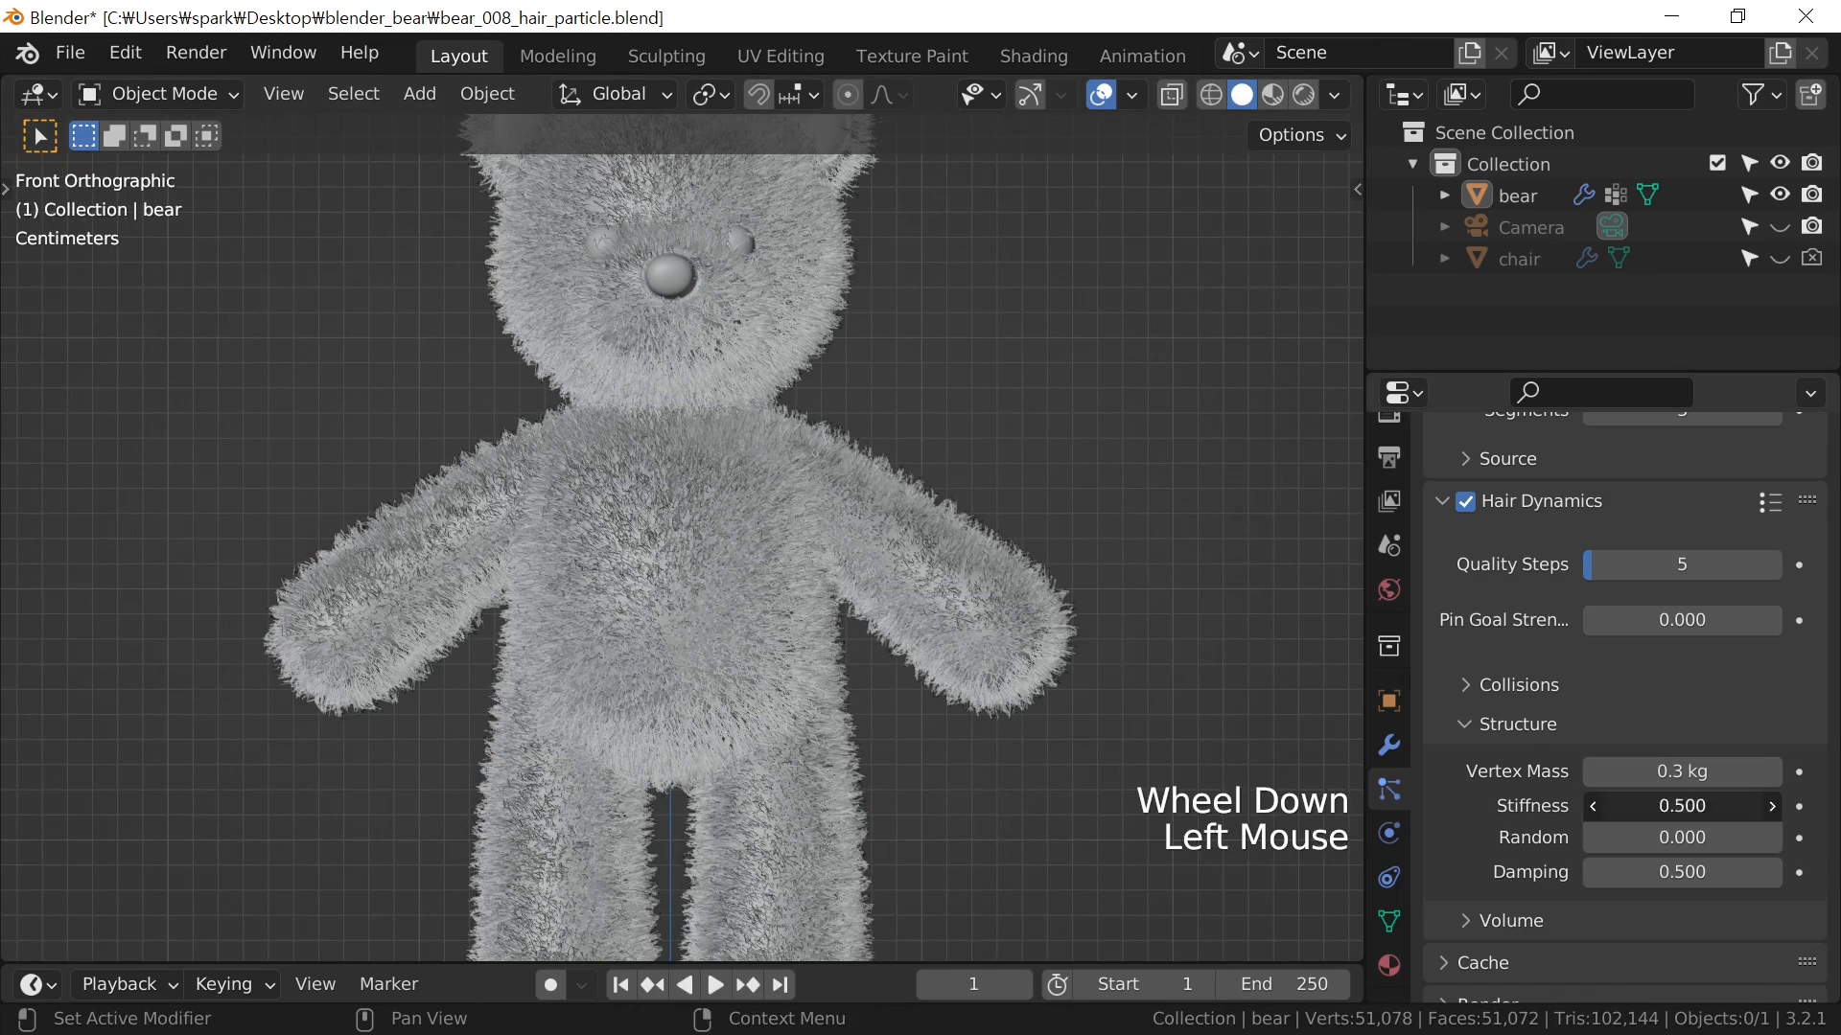
type("0.2")
key("Return")
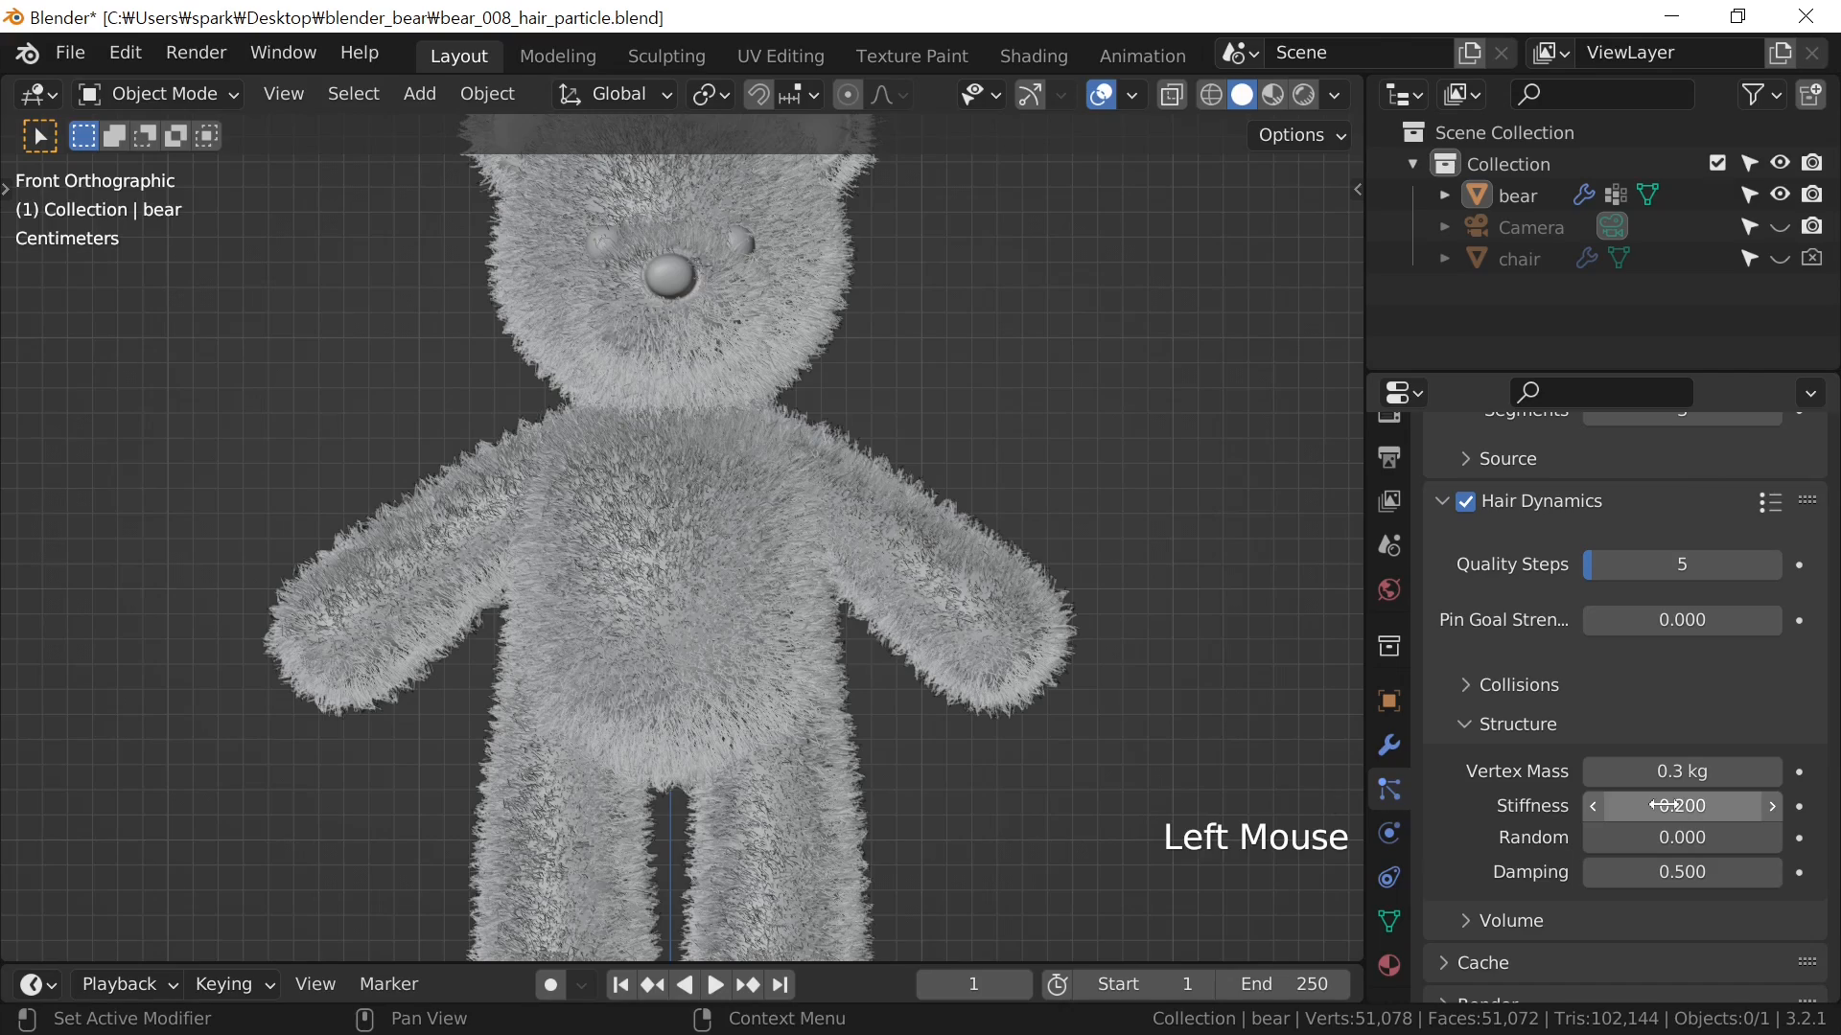
key("space")
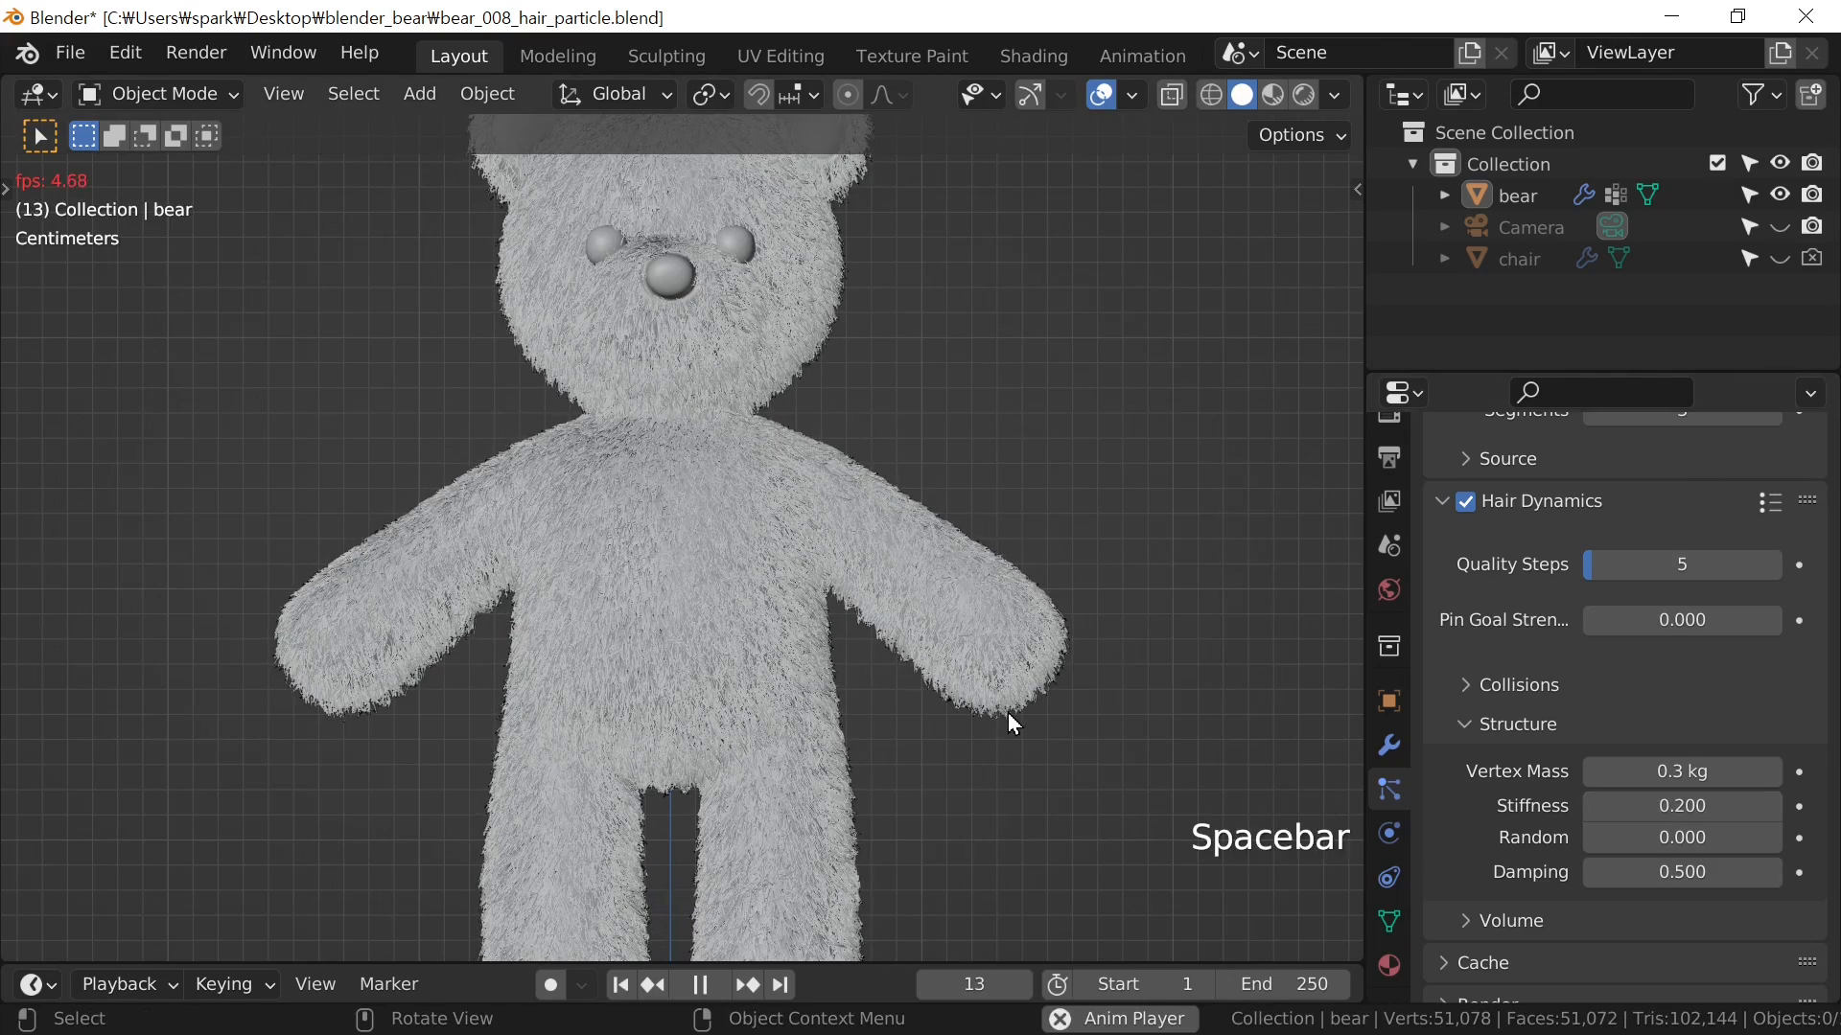
key("Escape")
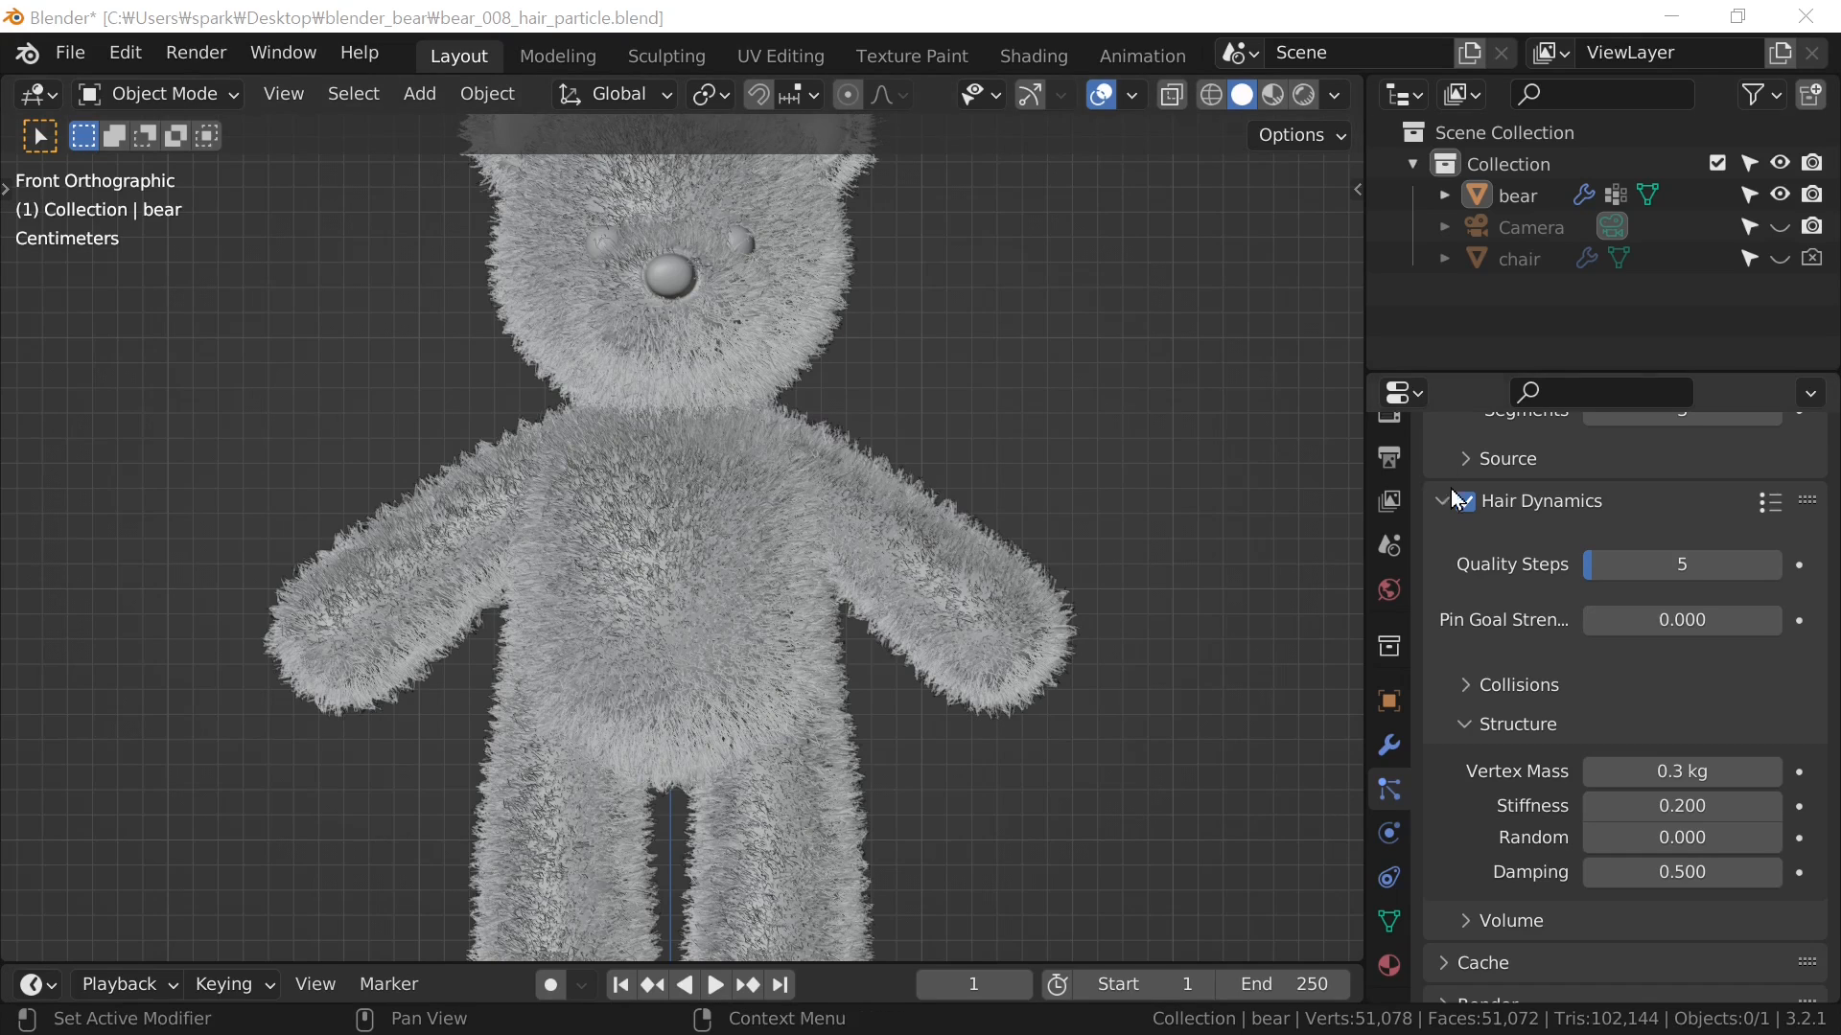
Set the hair dynamics stiffness to 0.3 and play the simulation to check the whole bear
left_click(1683, 805)
type("0.3")
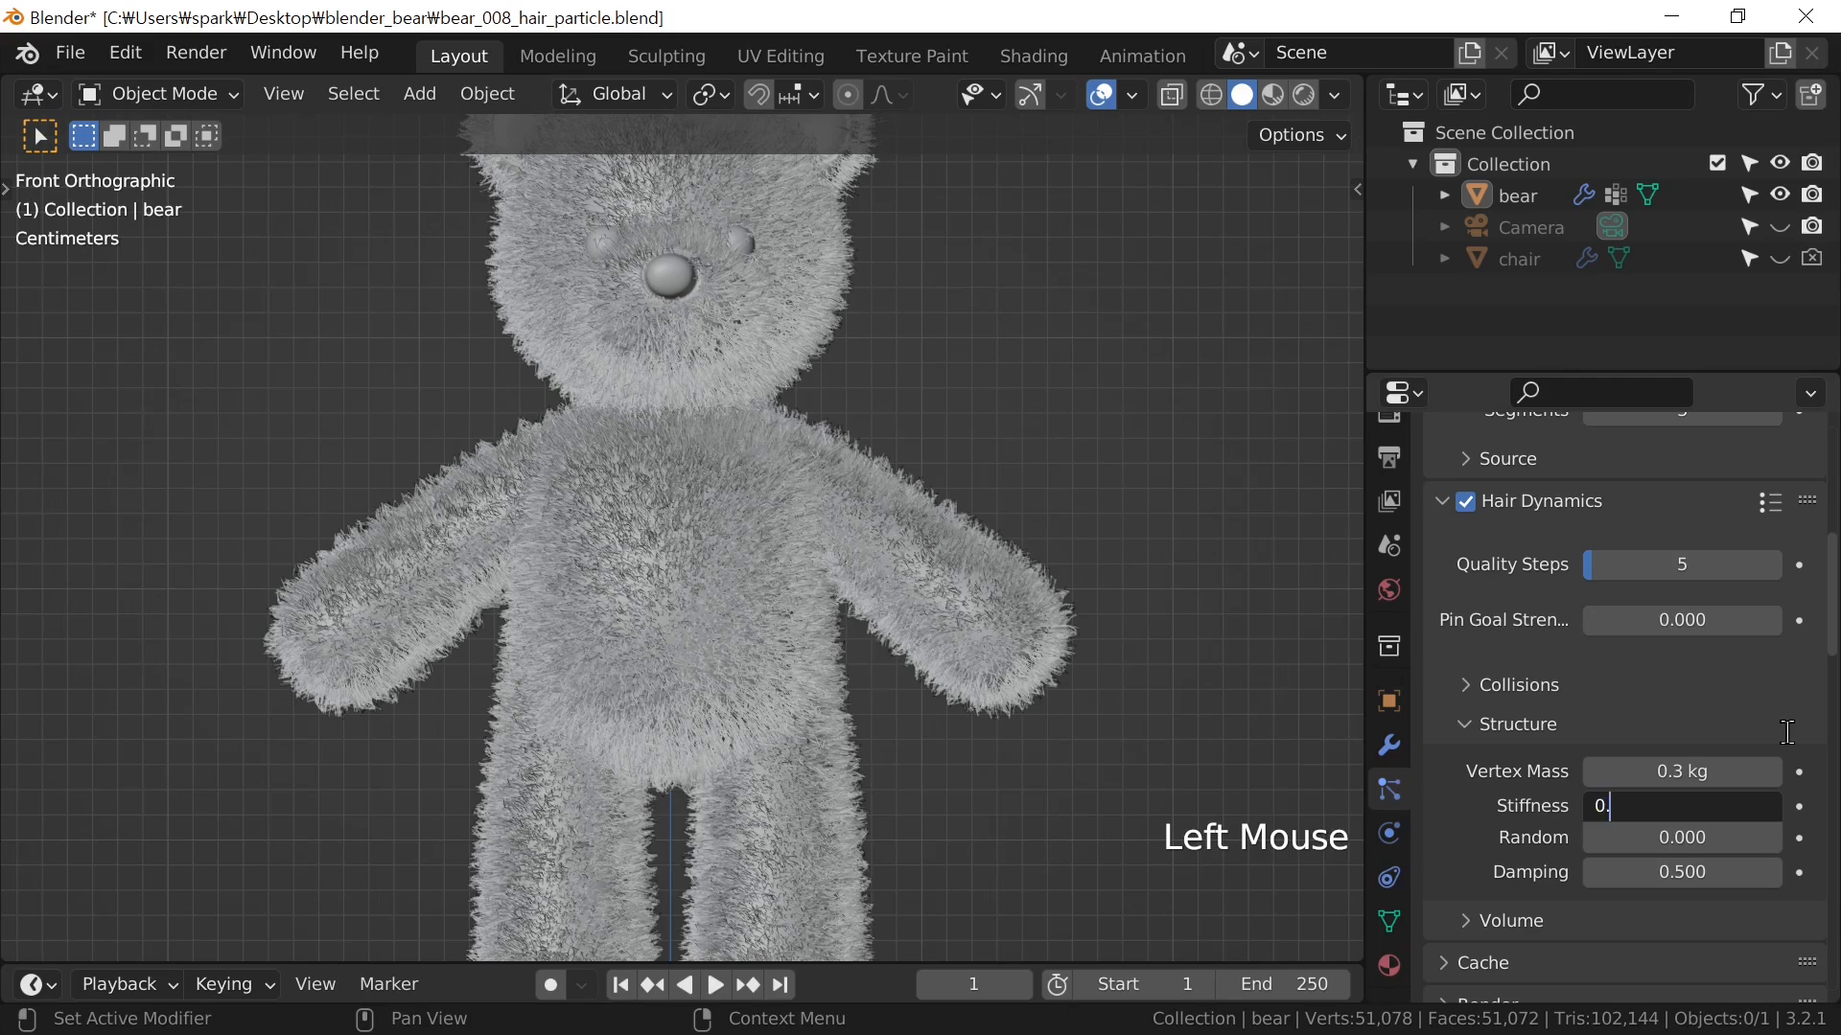
key("Return")
key("space")
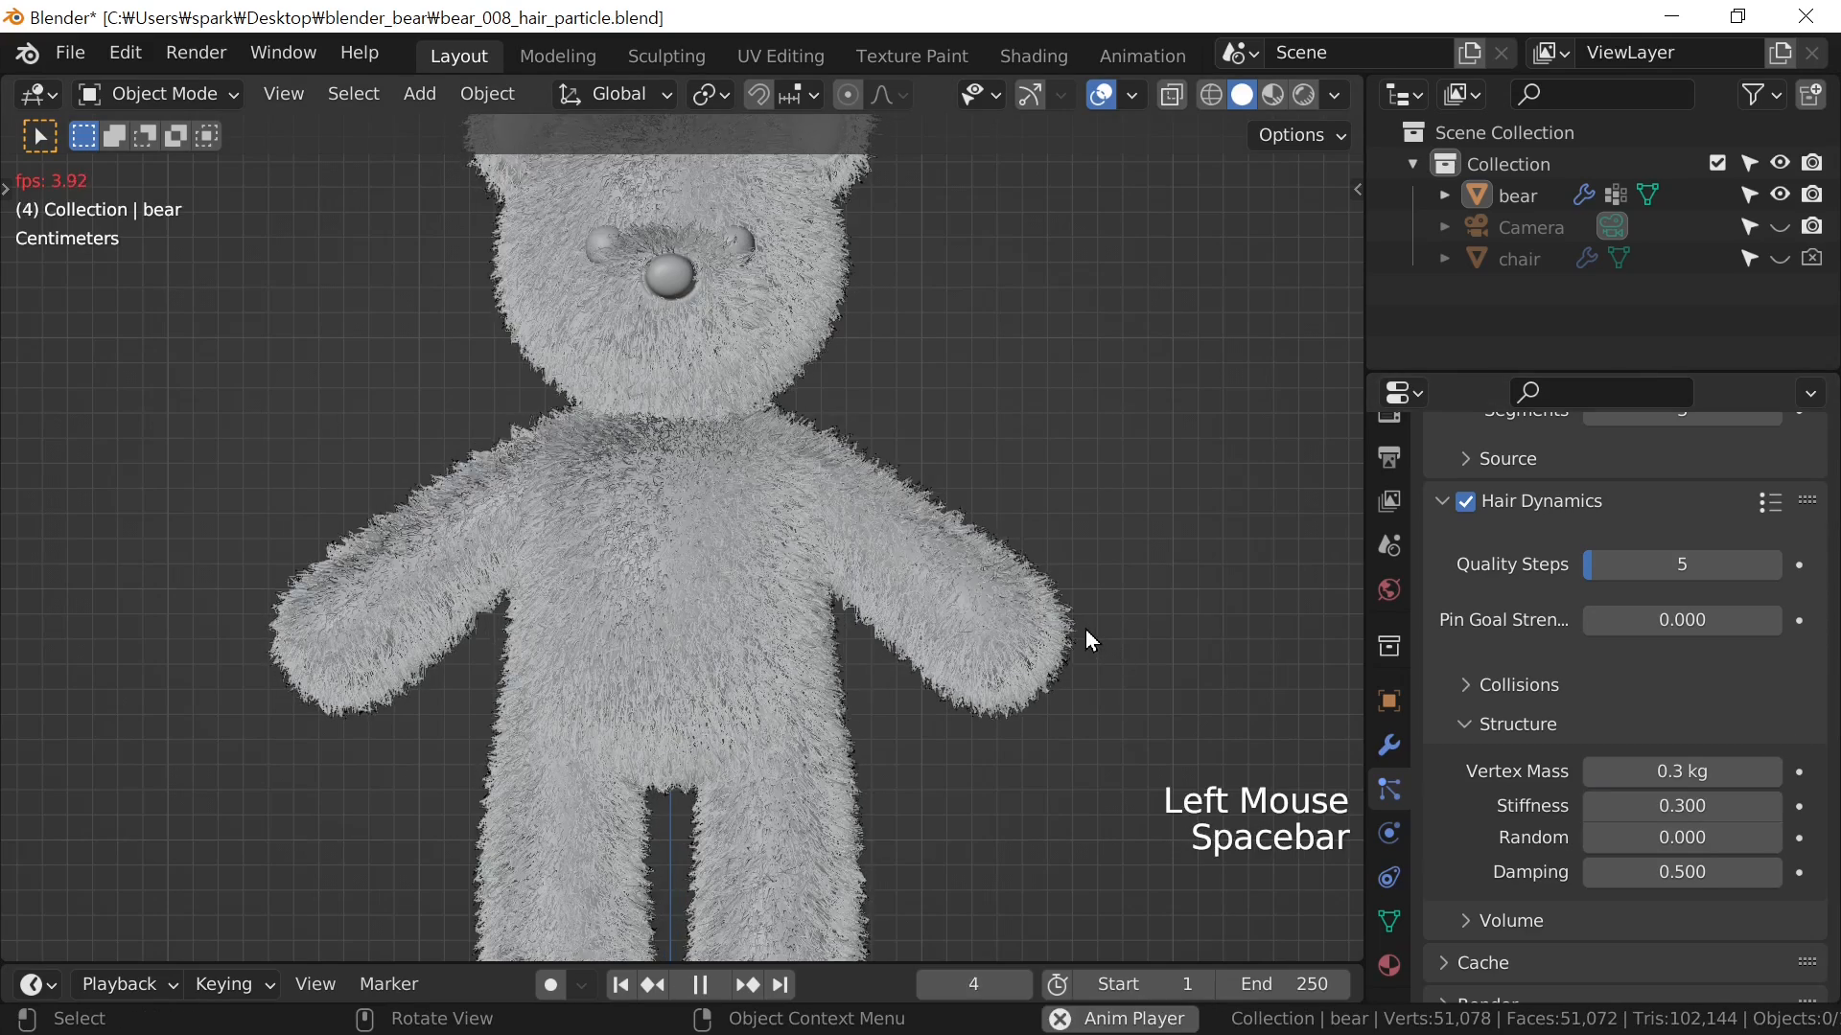
scroll(1043, 619, "down", 2)
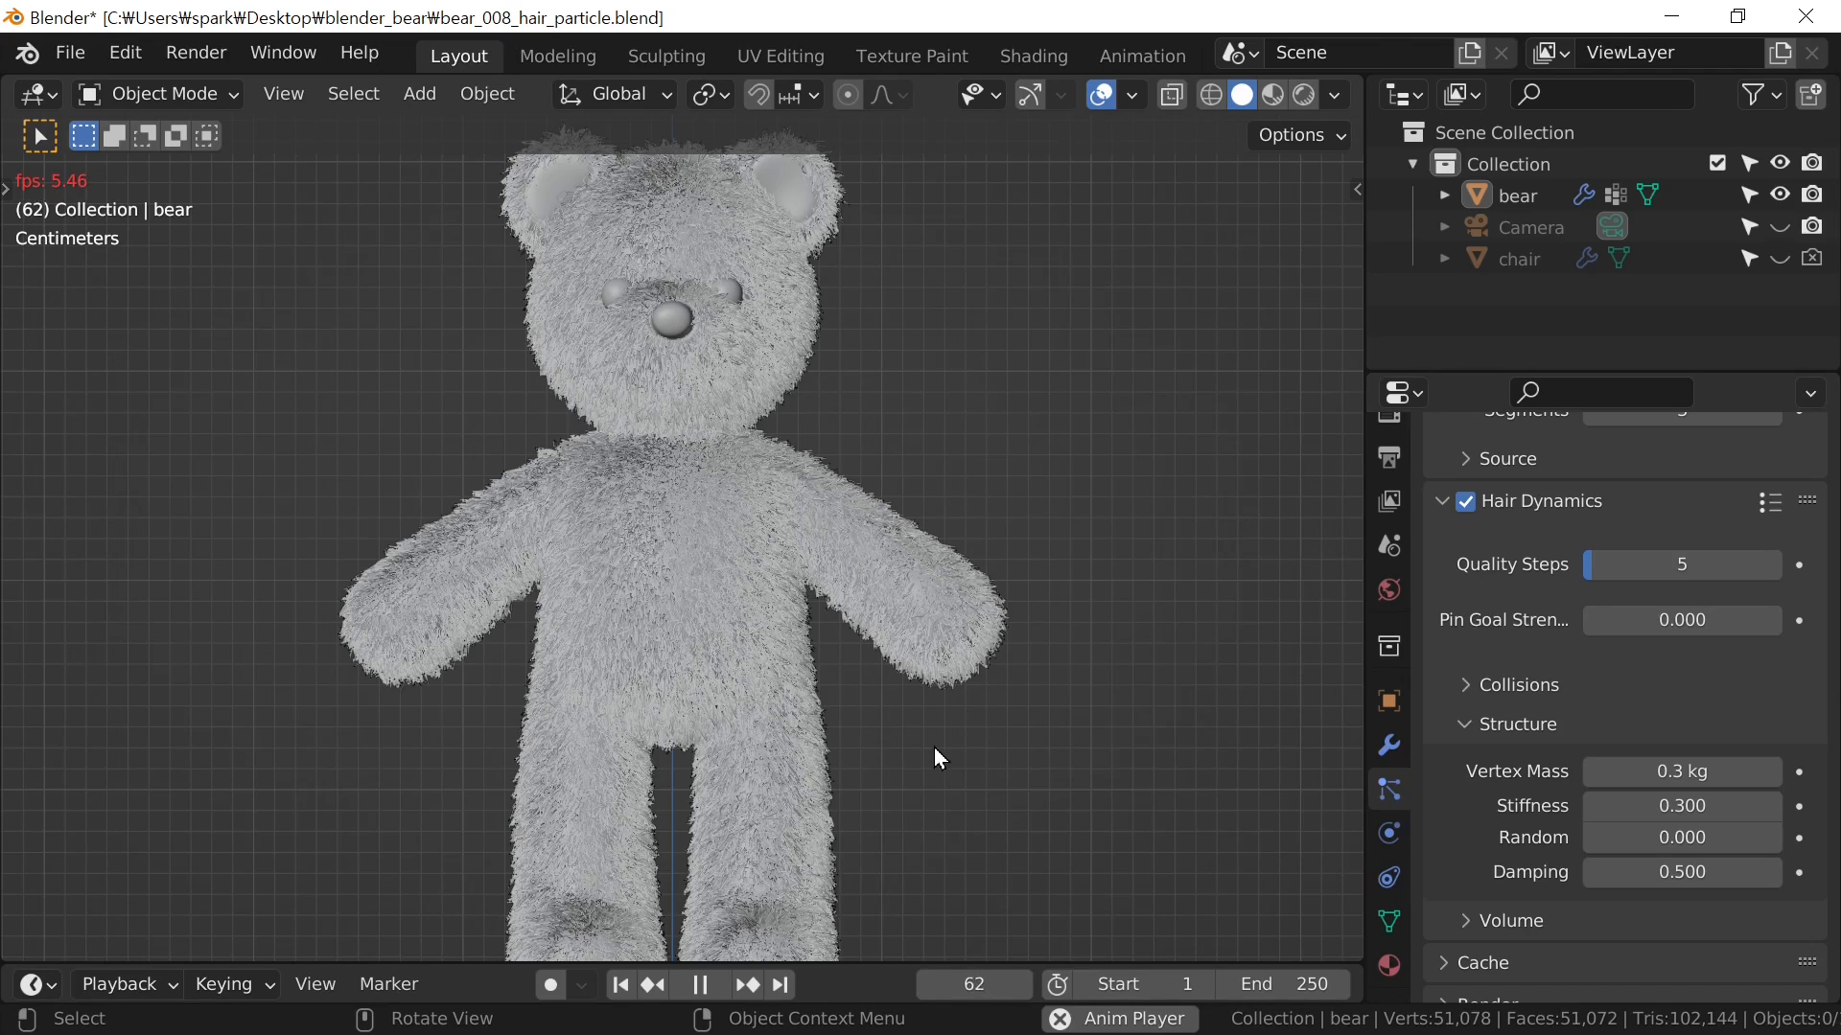
key("Escape")
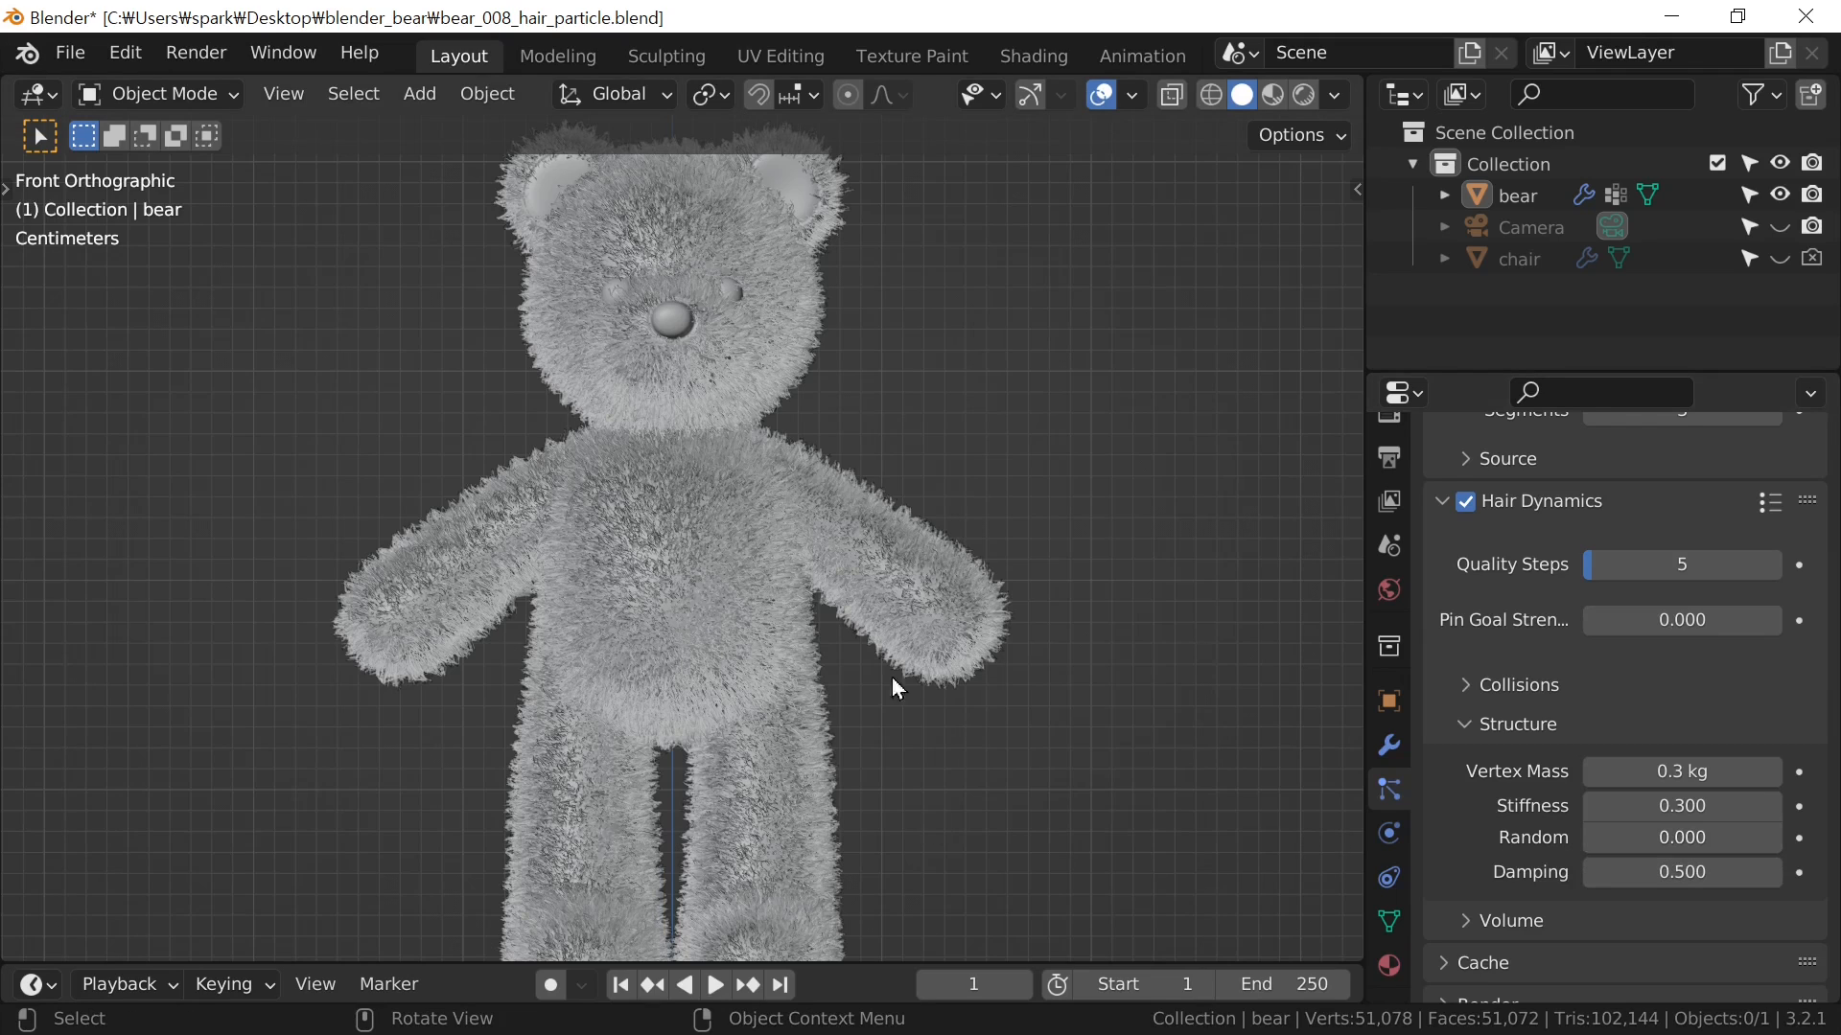
Try a random stiffness of 0.5 in the hair structure settings and preview it by playing the simulation
left_click(1697, 840)
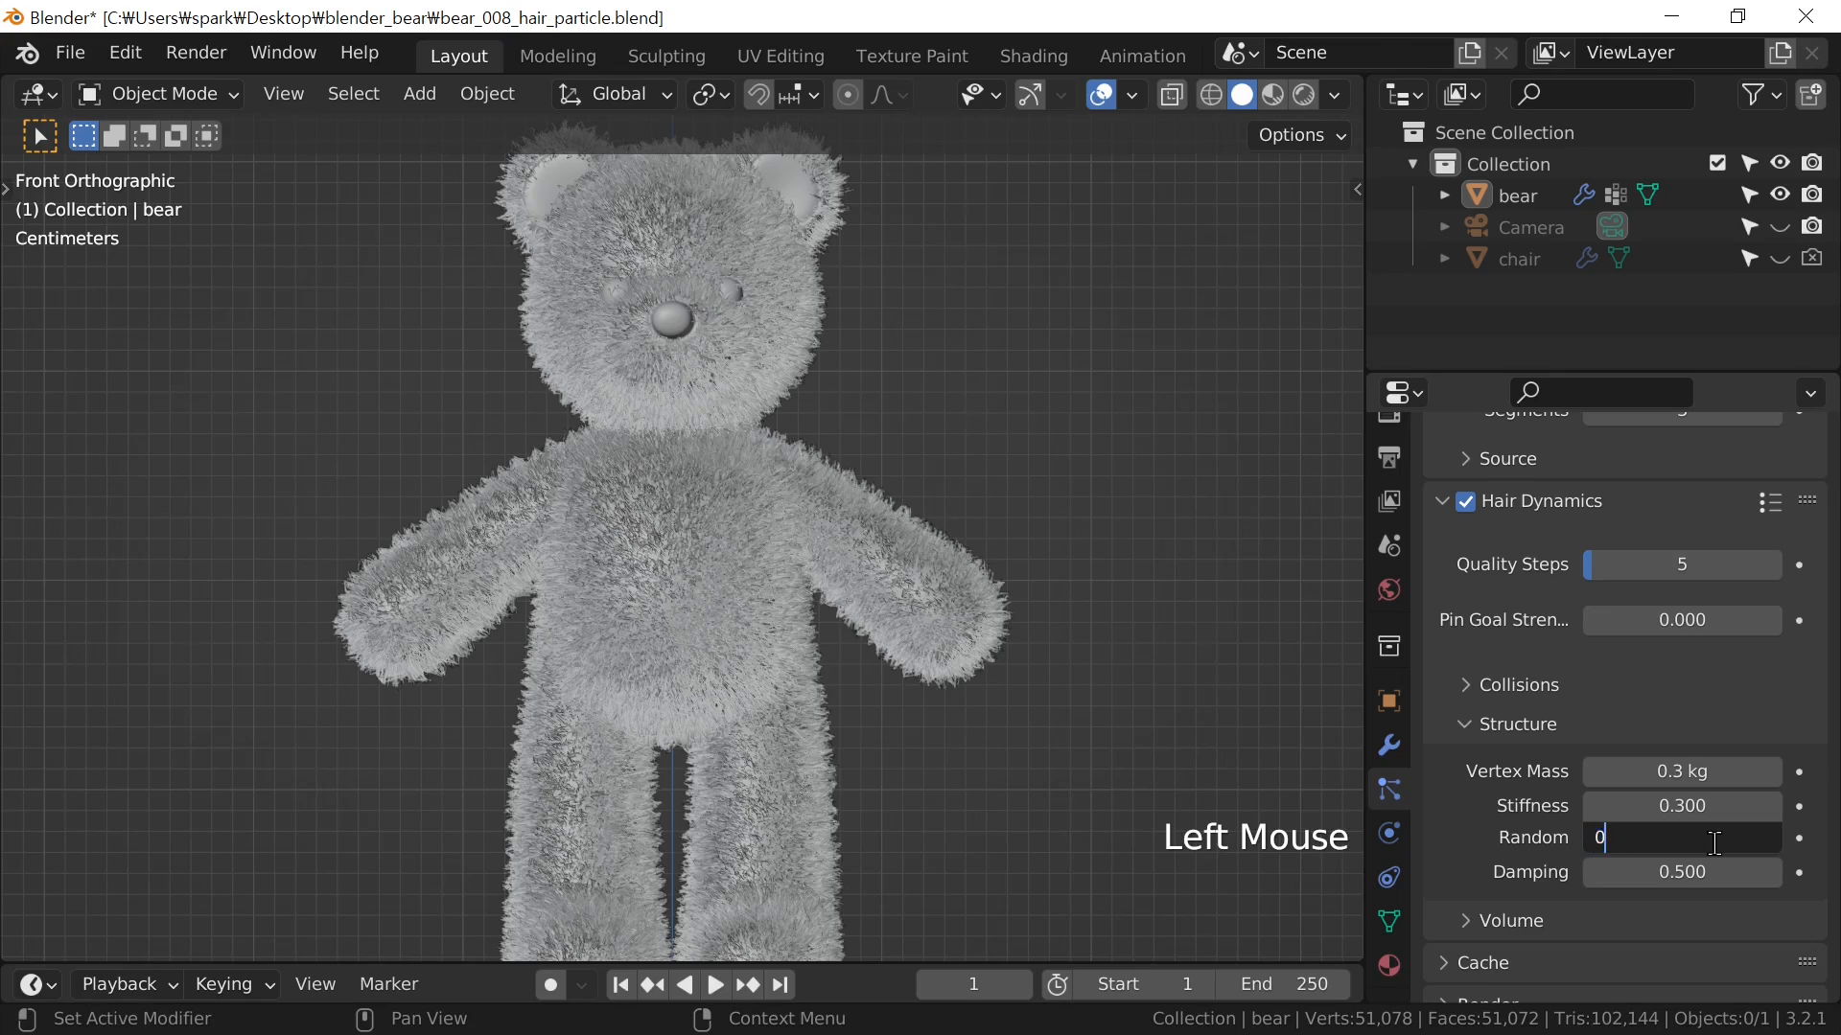
type(".5")
key("Return")
key("space")
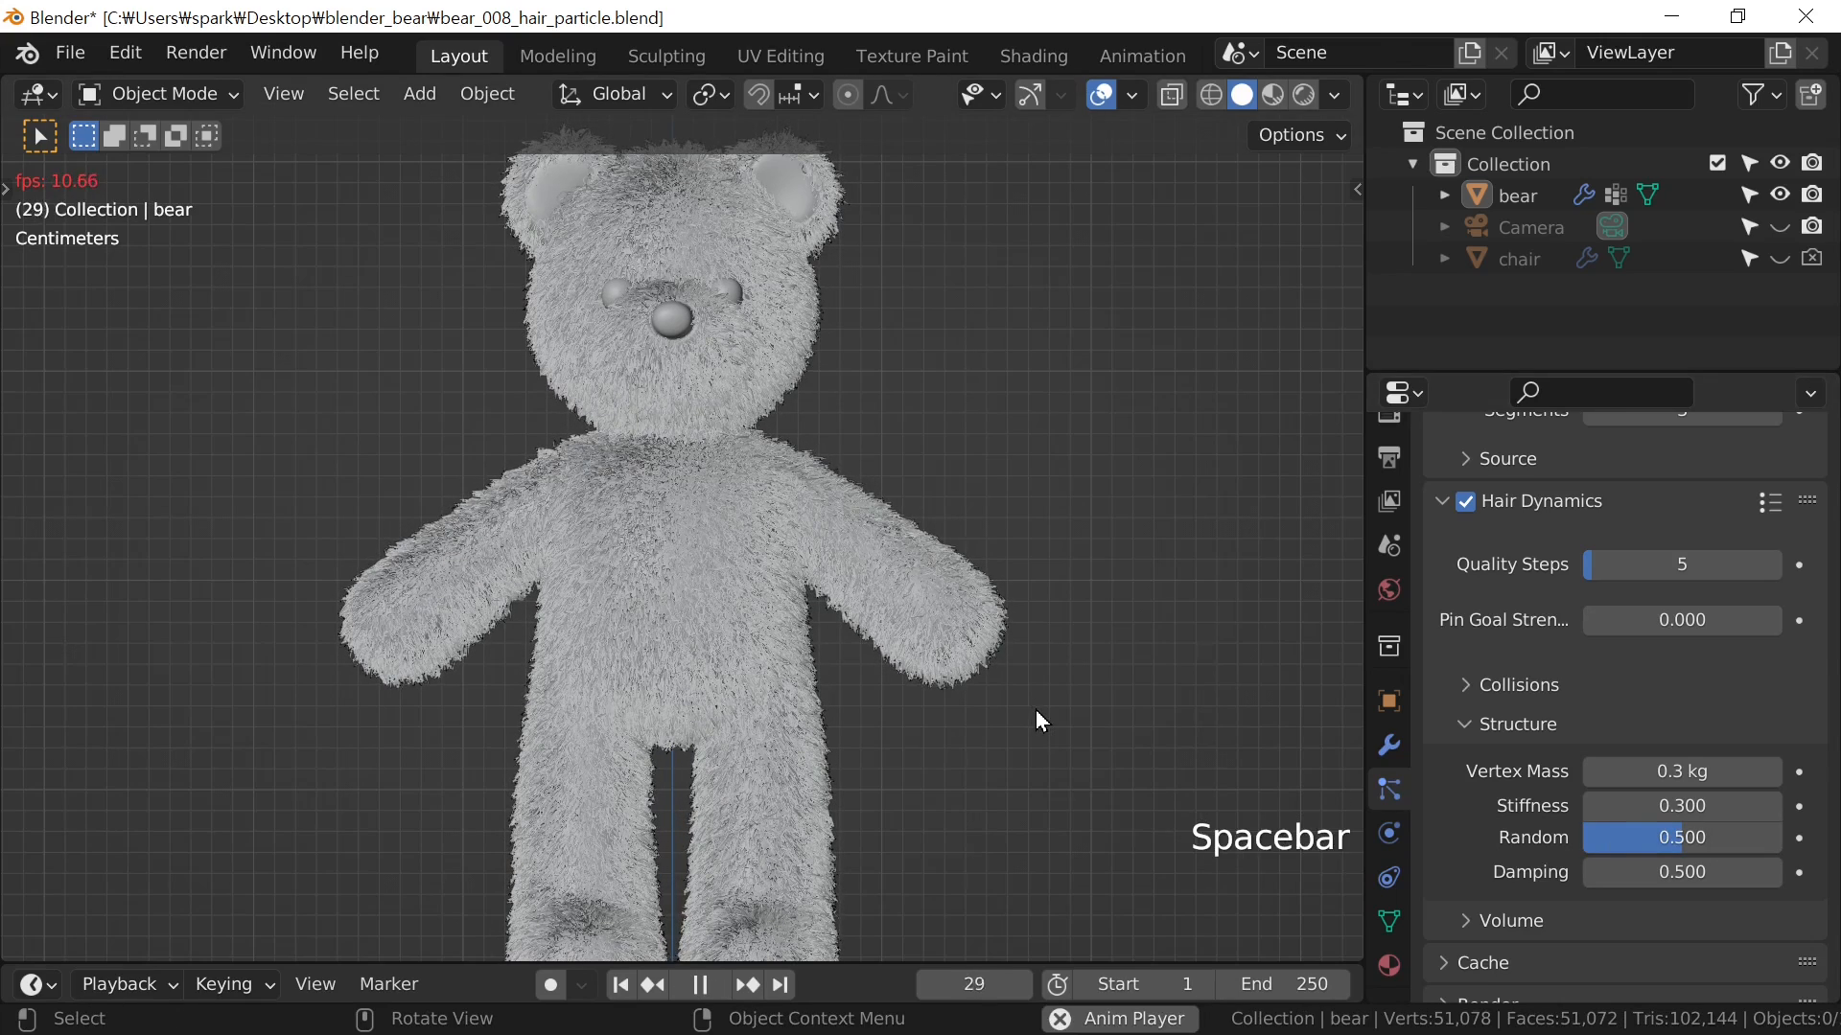
key("Escape")
Set the hair structure's random stiffness to 0.8, preview the simulation, and save the file
left_click(1675, 840)
type(".8")
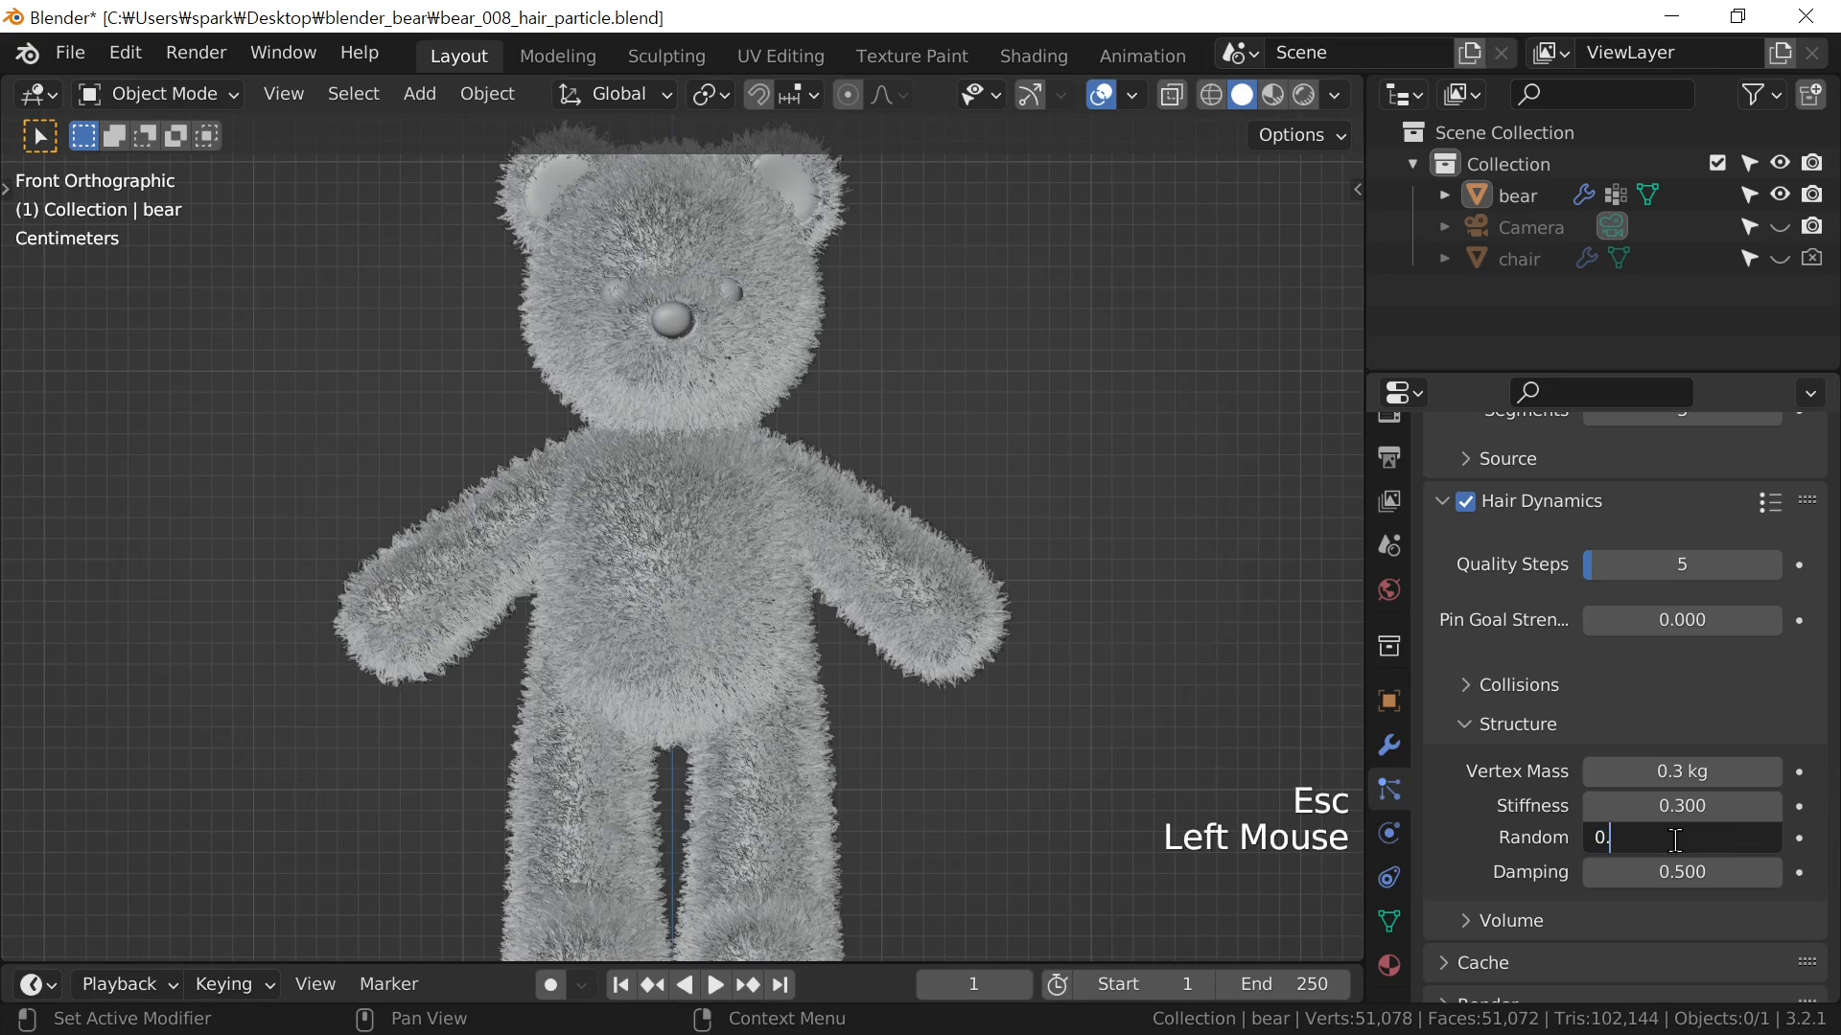
key("Return")
key("space")
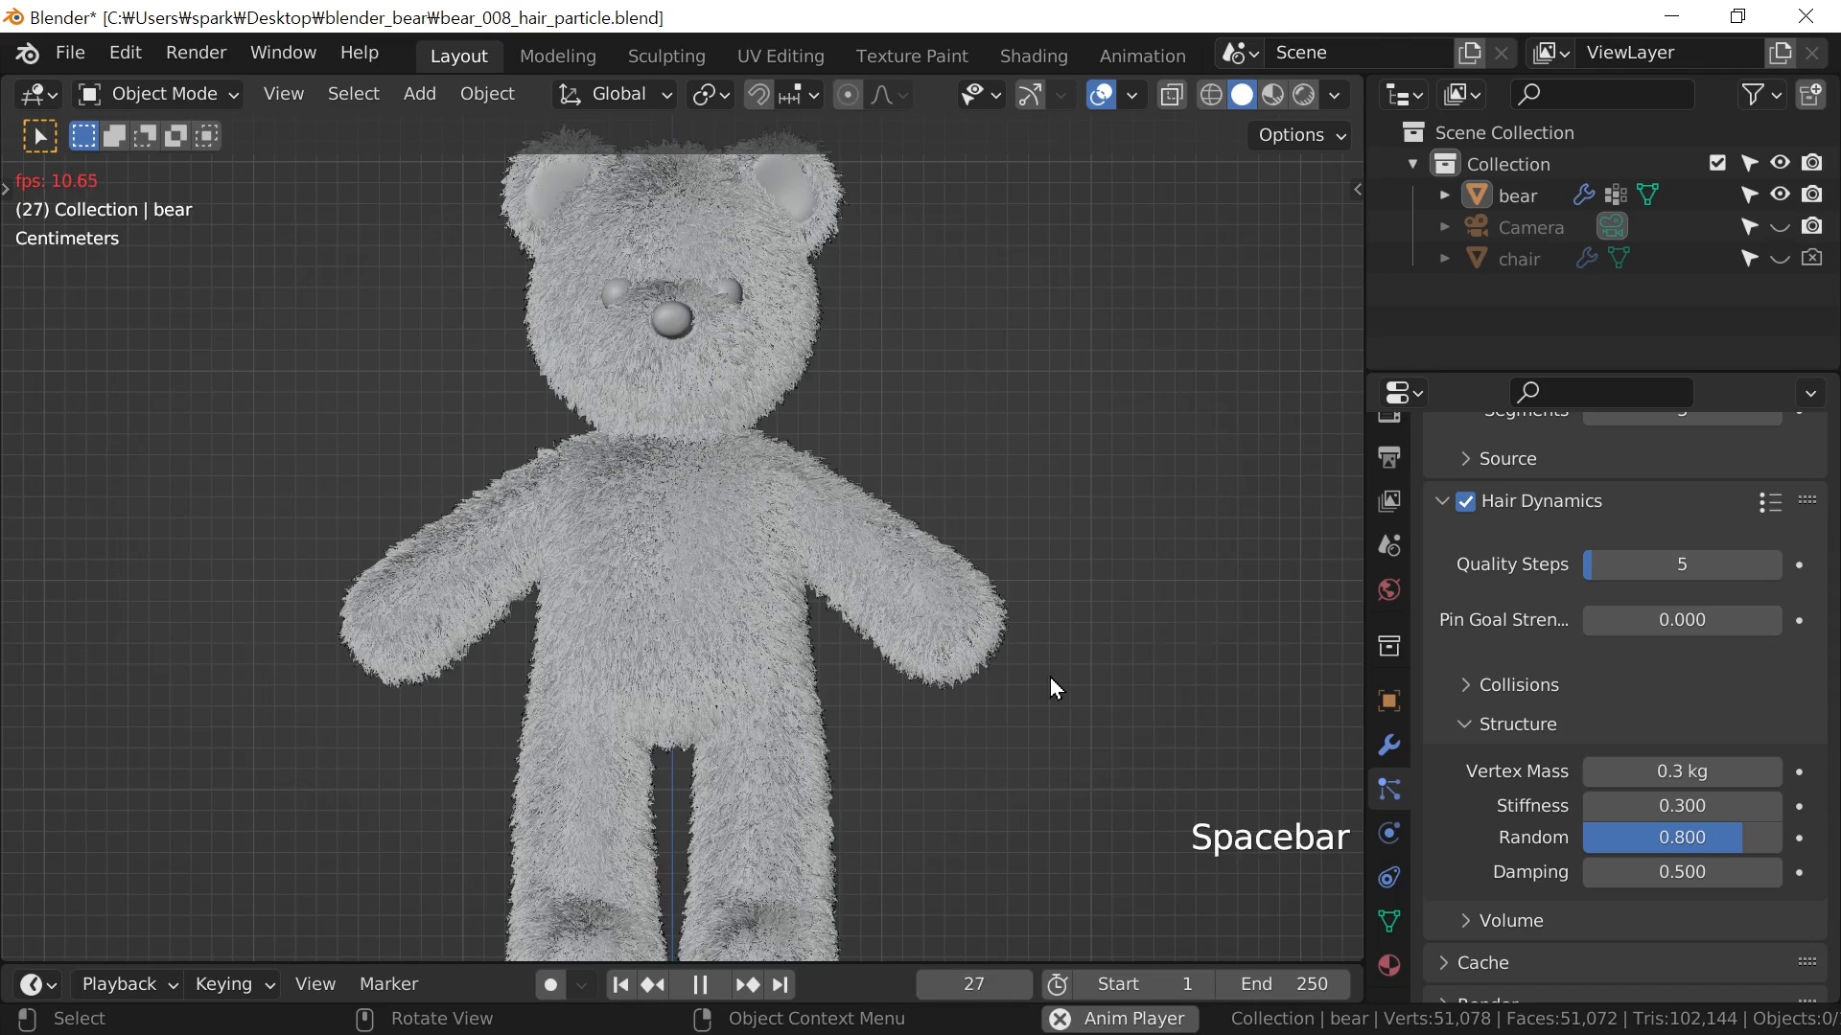
key("Escape")
key("ctrl+s")
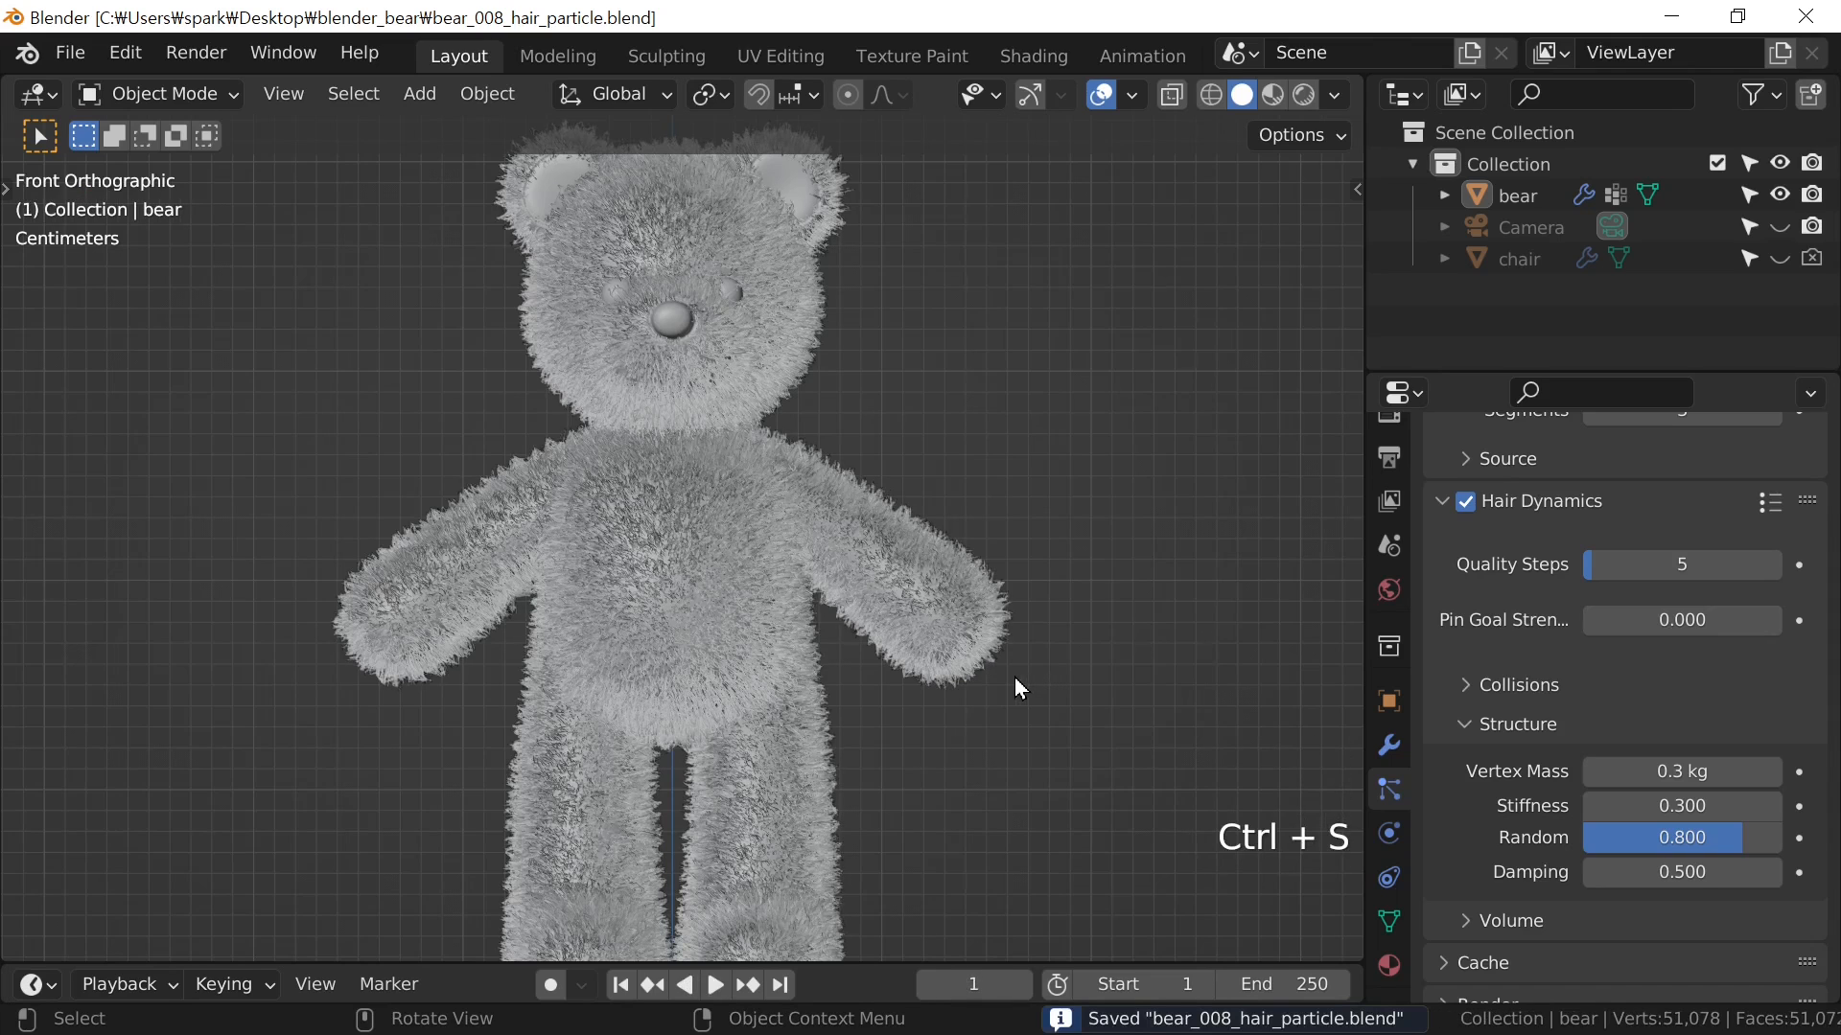
Preview the hair simulation, then set the hair cache's simulation end to frame 25 and save the file
key("space")
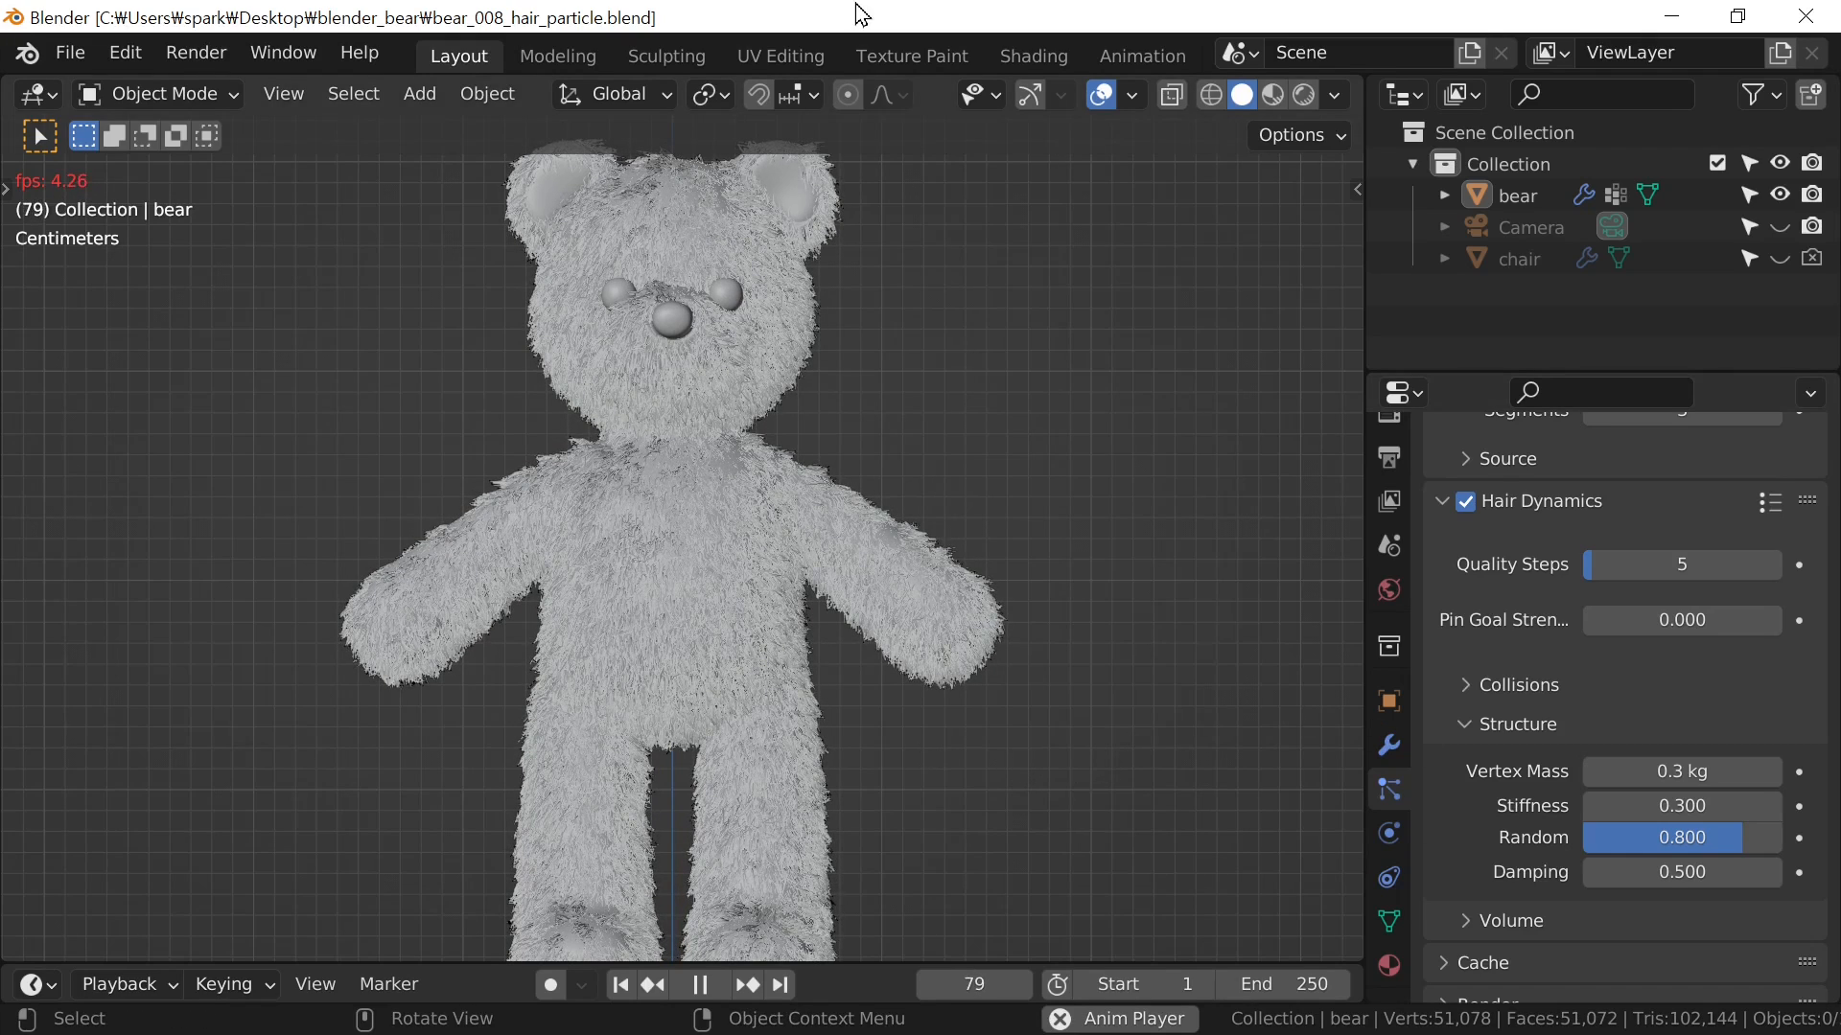
key("Escape")
middle_click_drag(1530, 837, 1477, 573)
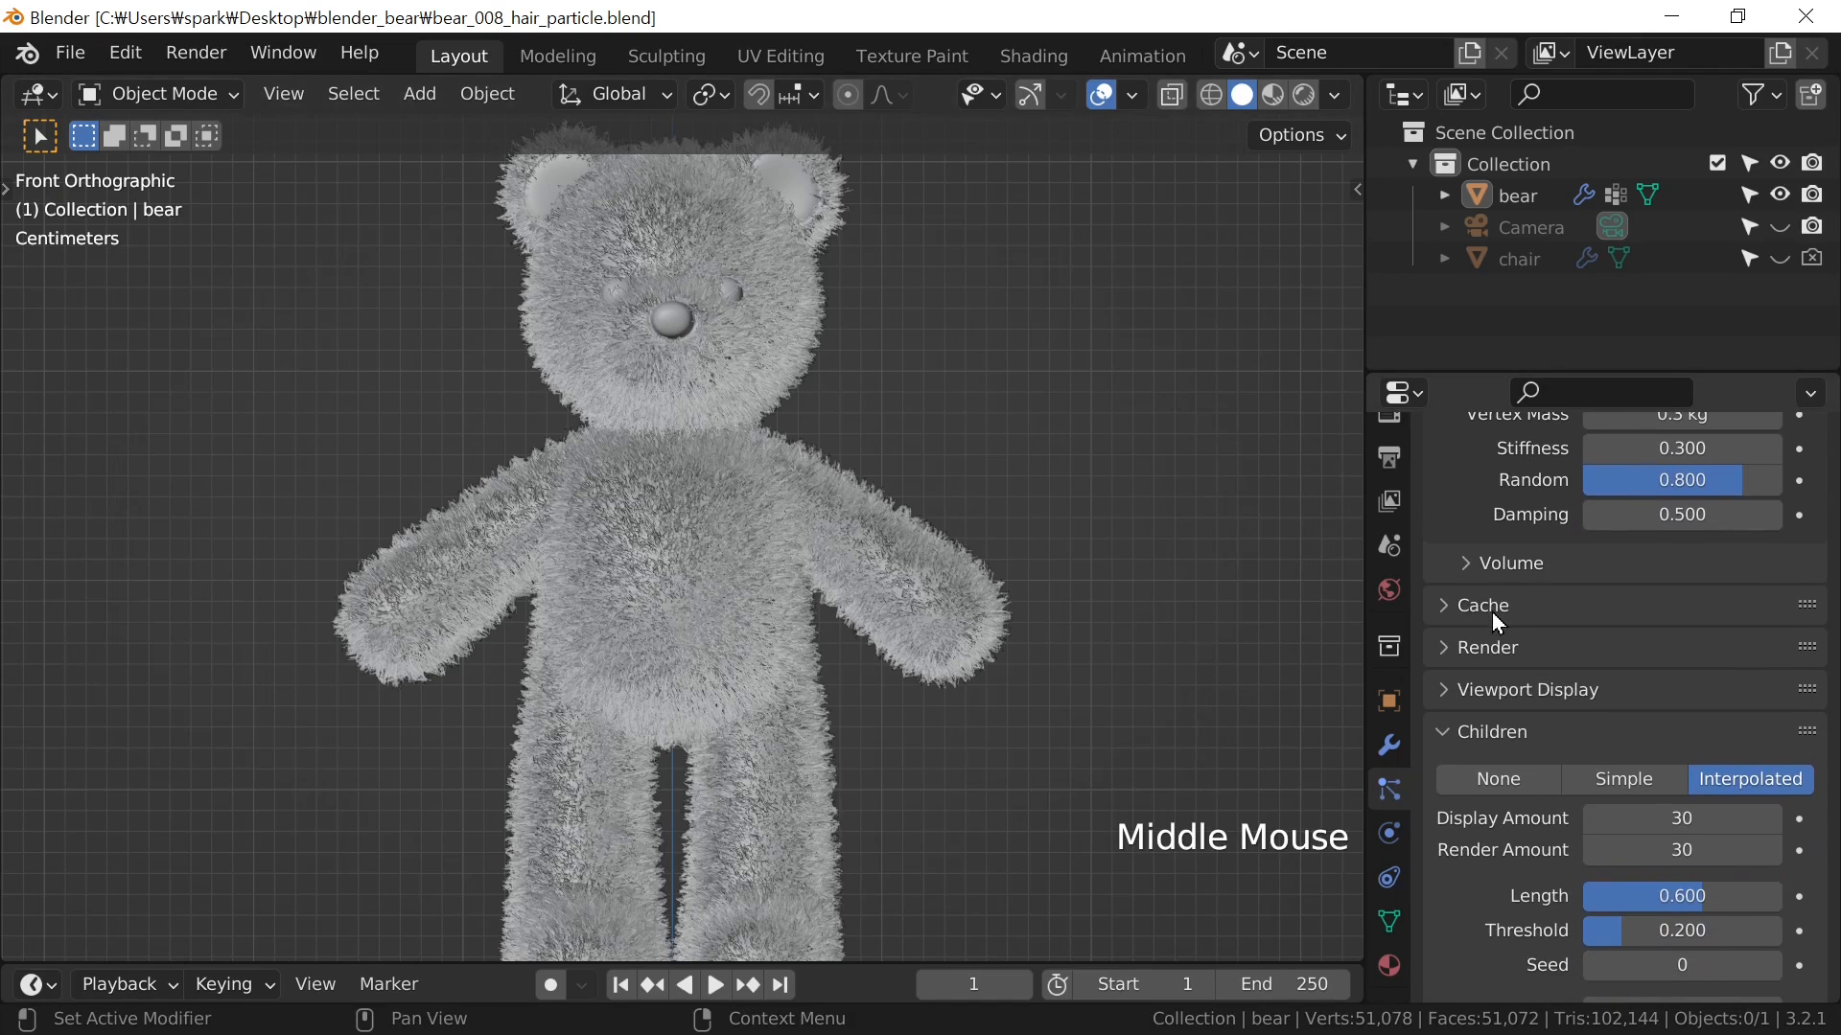
left_click(1493, 609)
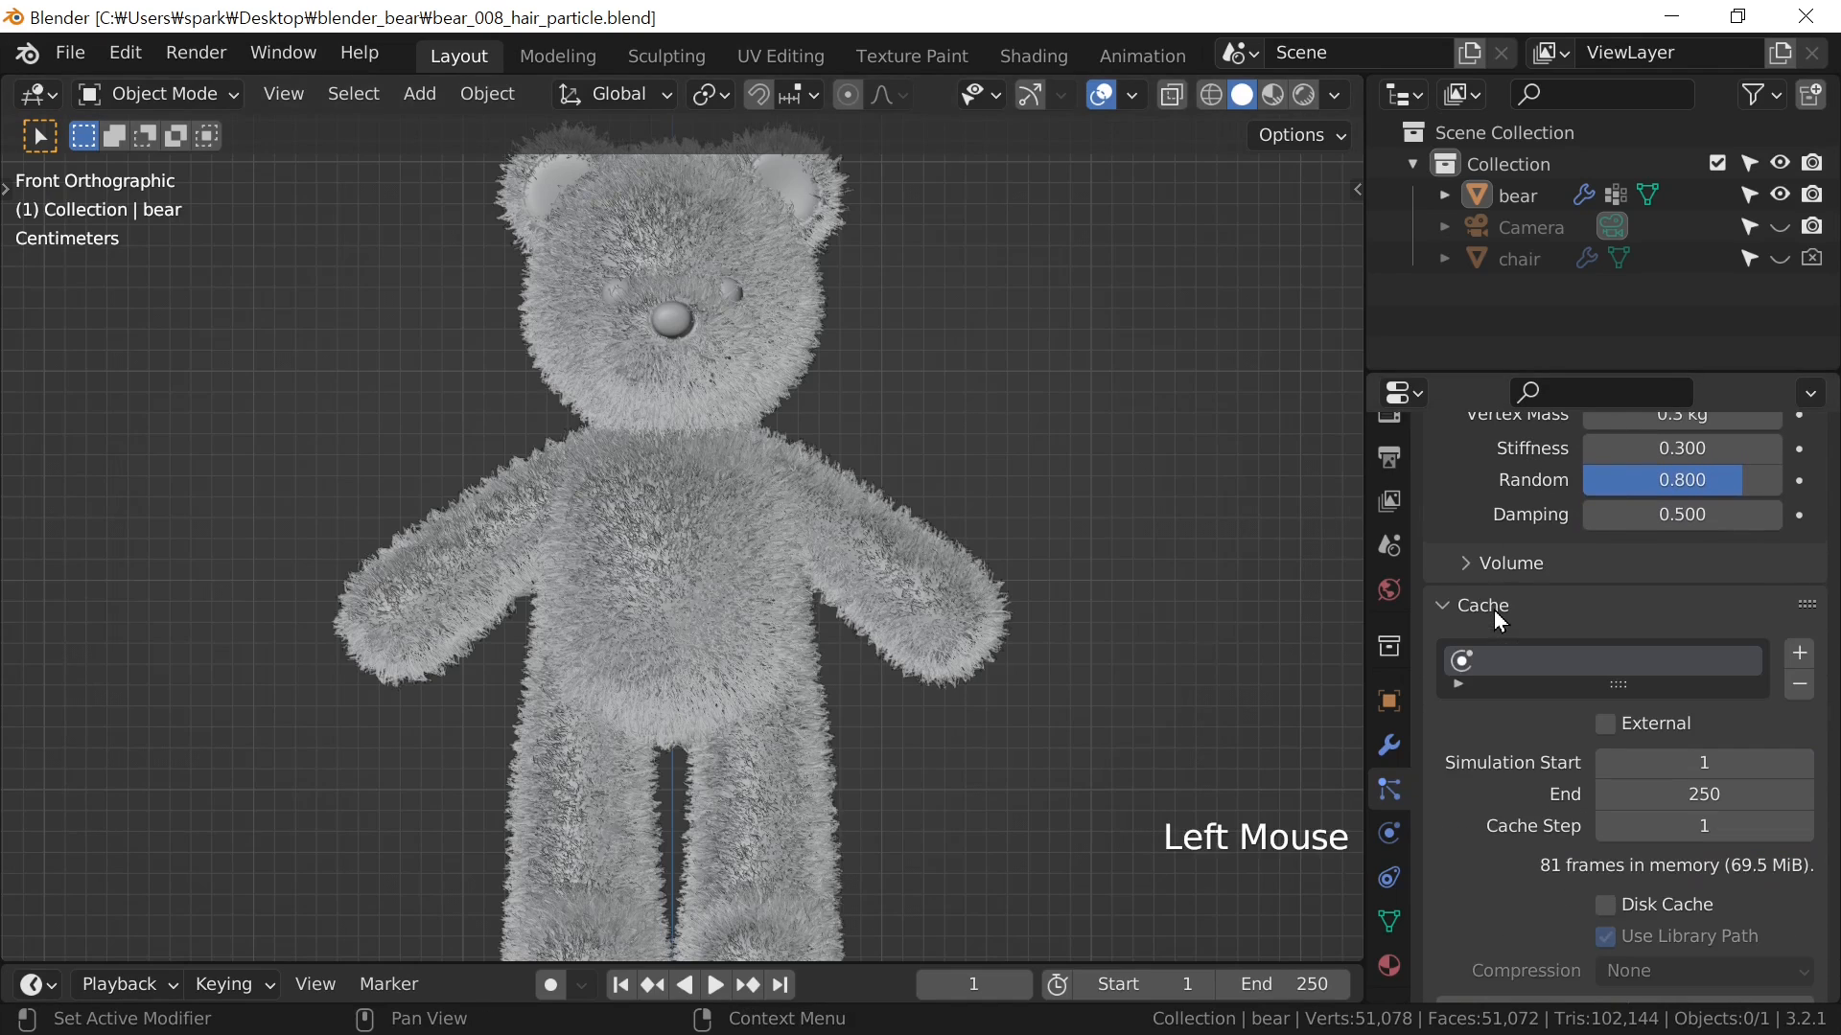
left_click(1665, 794)
type("25")
key("Return")
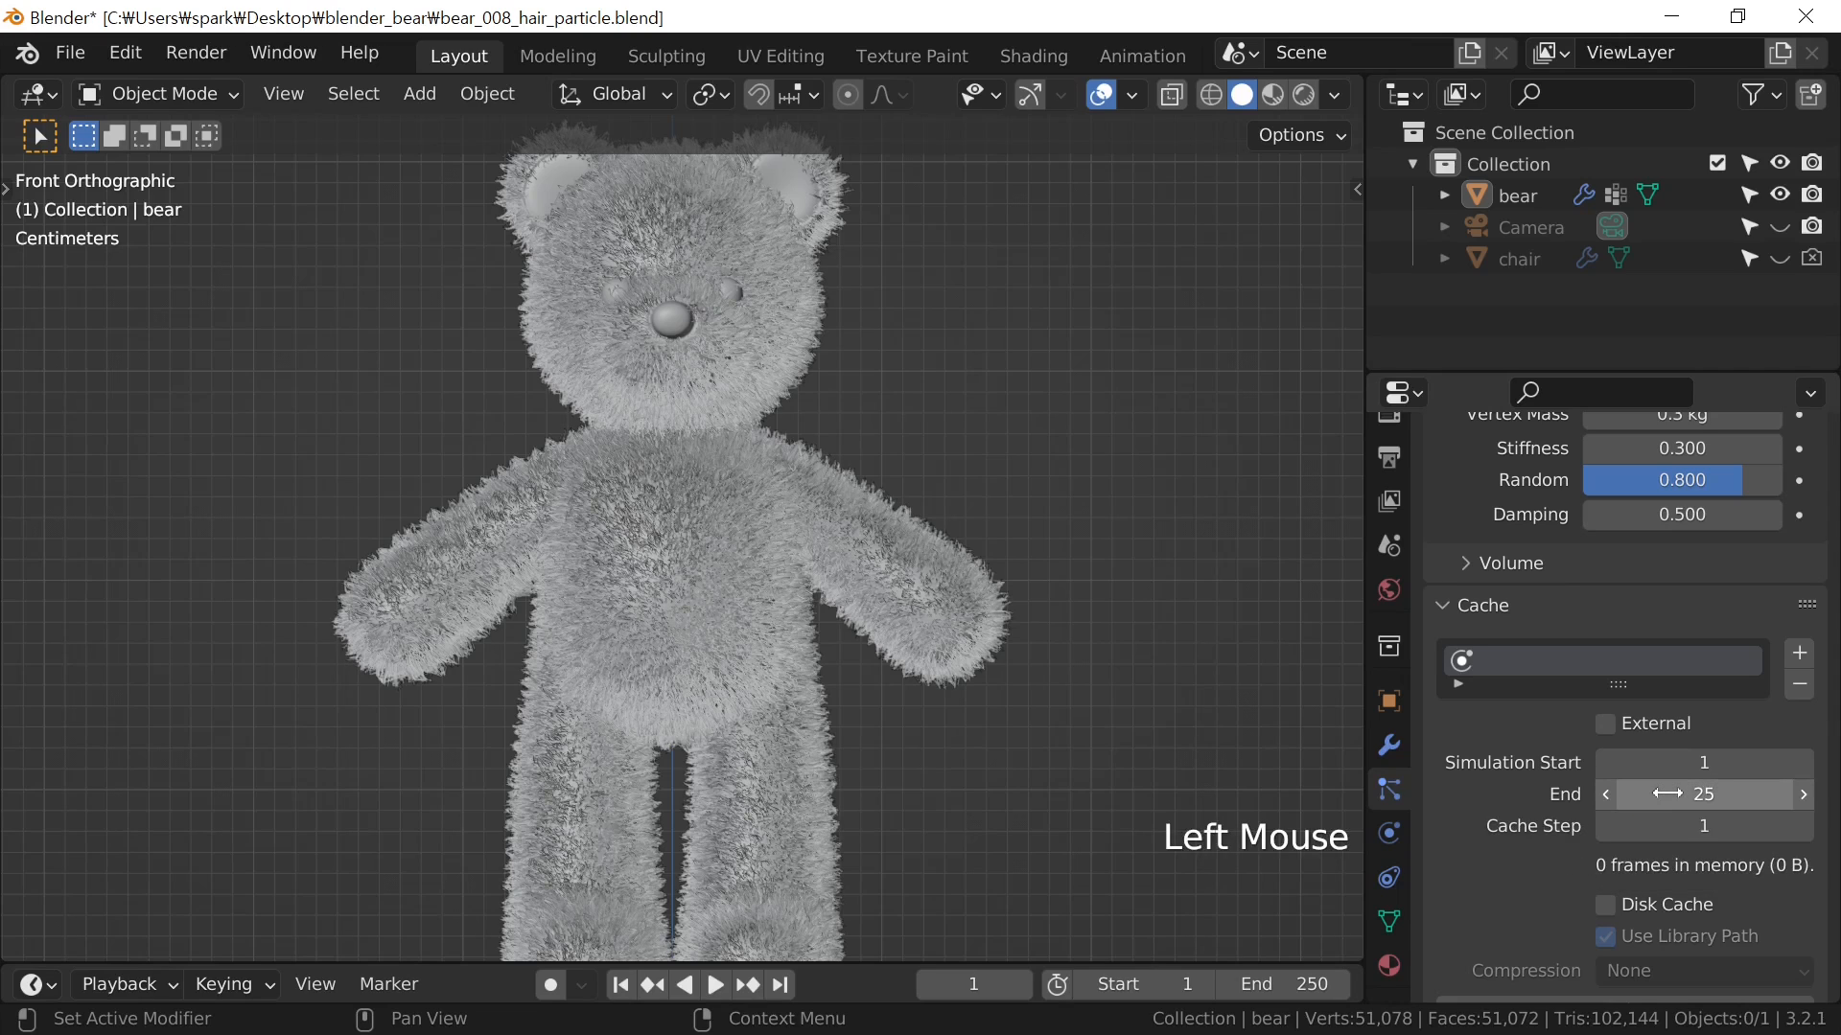
key("ctrl+s")
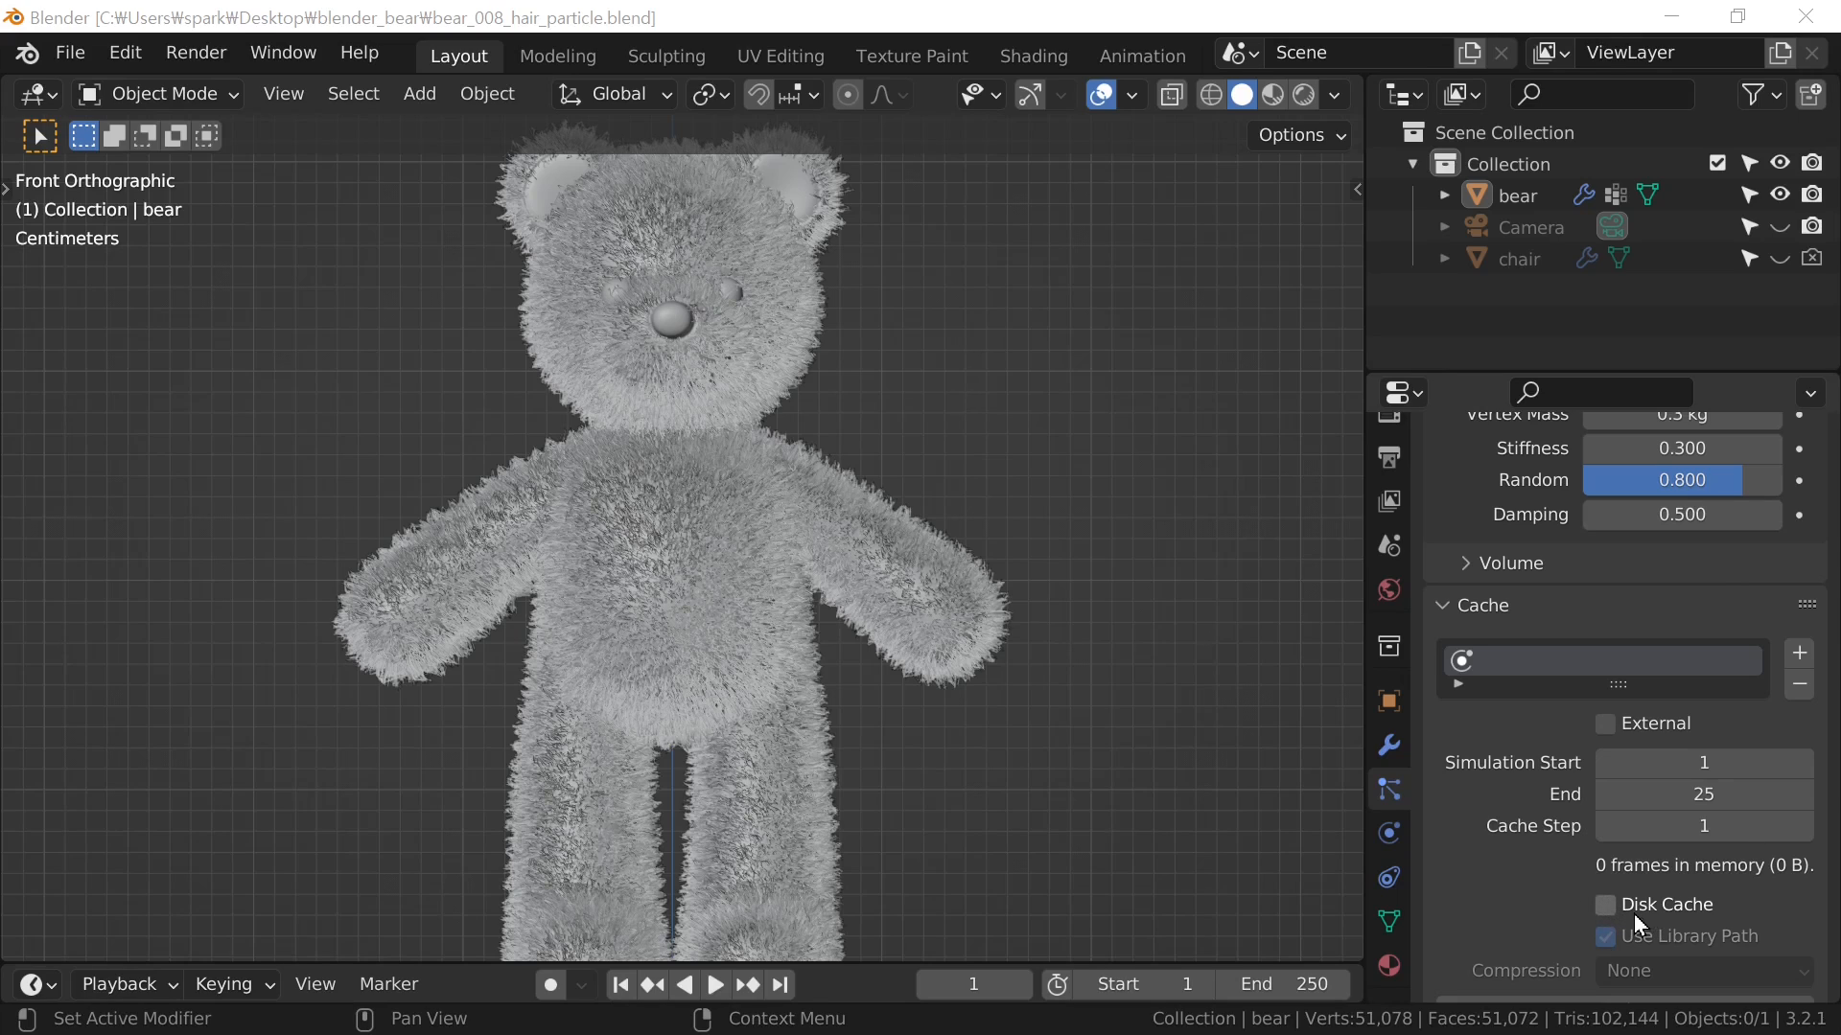
Enable the disk cache for the hair simulation, save the file, and bake the dynamics
left_click(1605, 906)
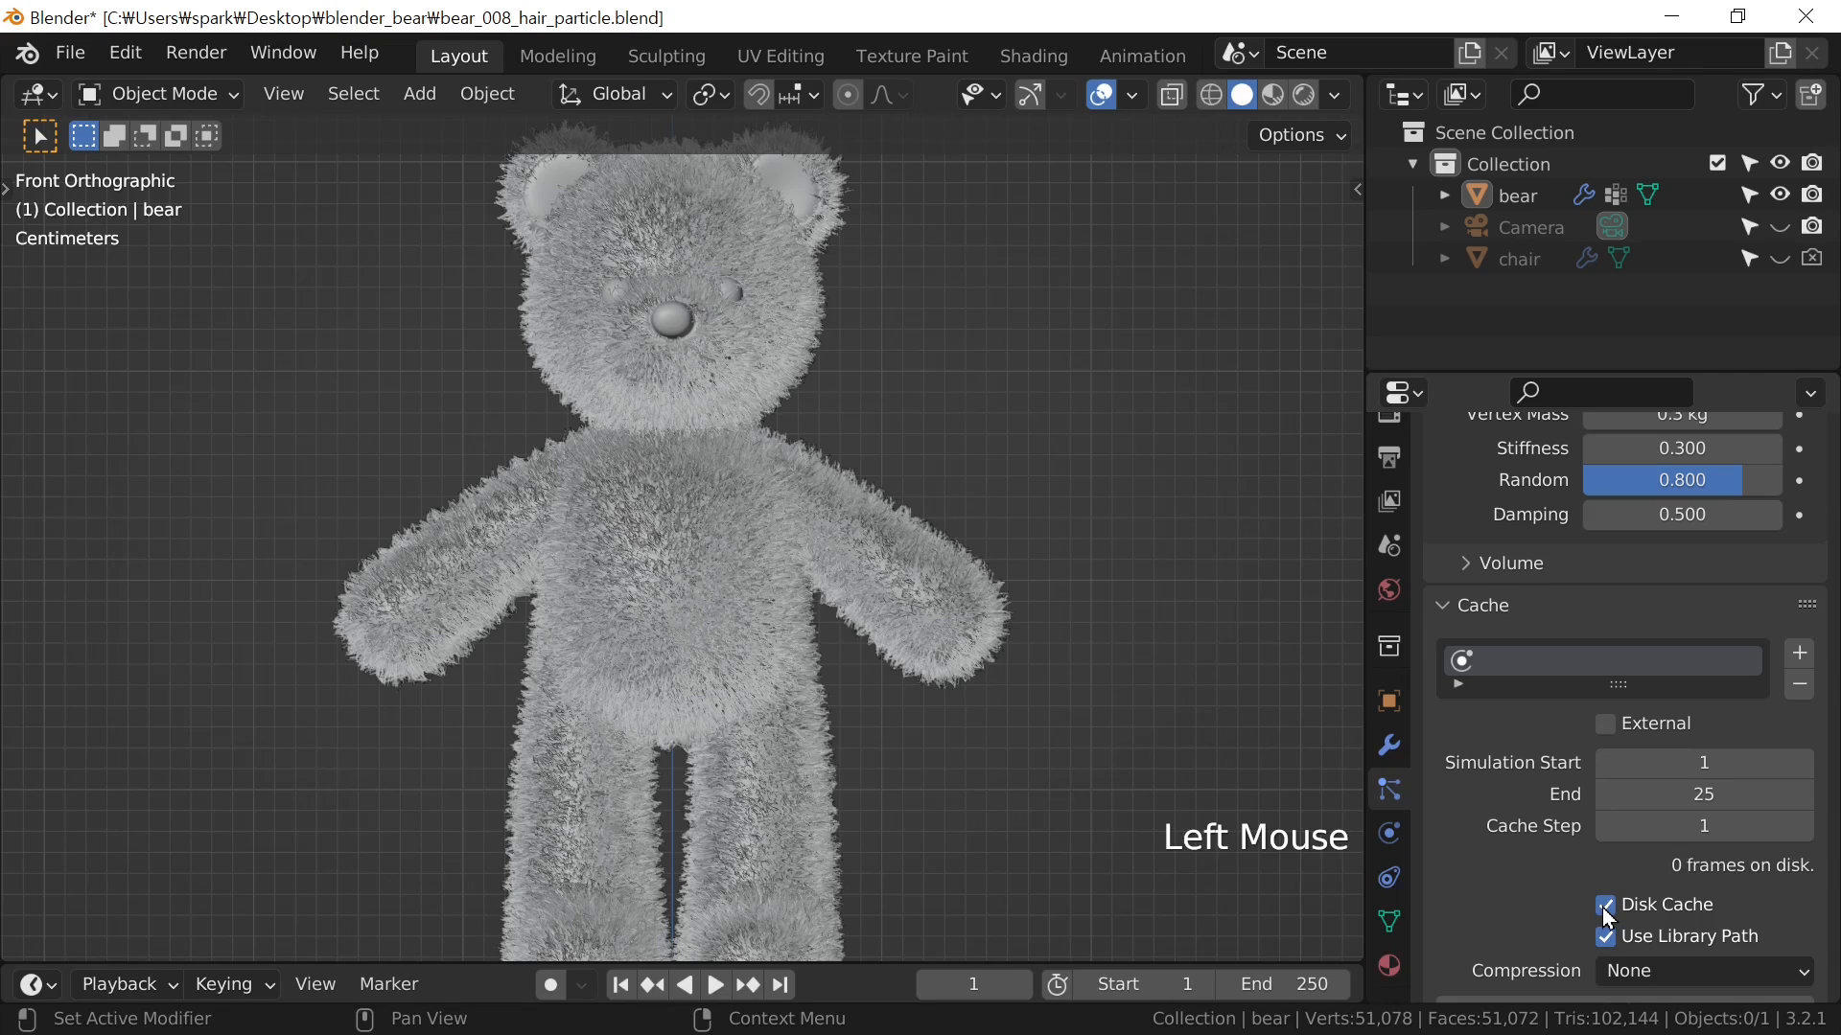
middle_click_drag(1574, 922, 1562, 593)
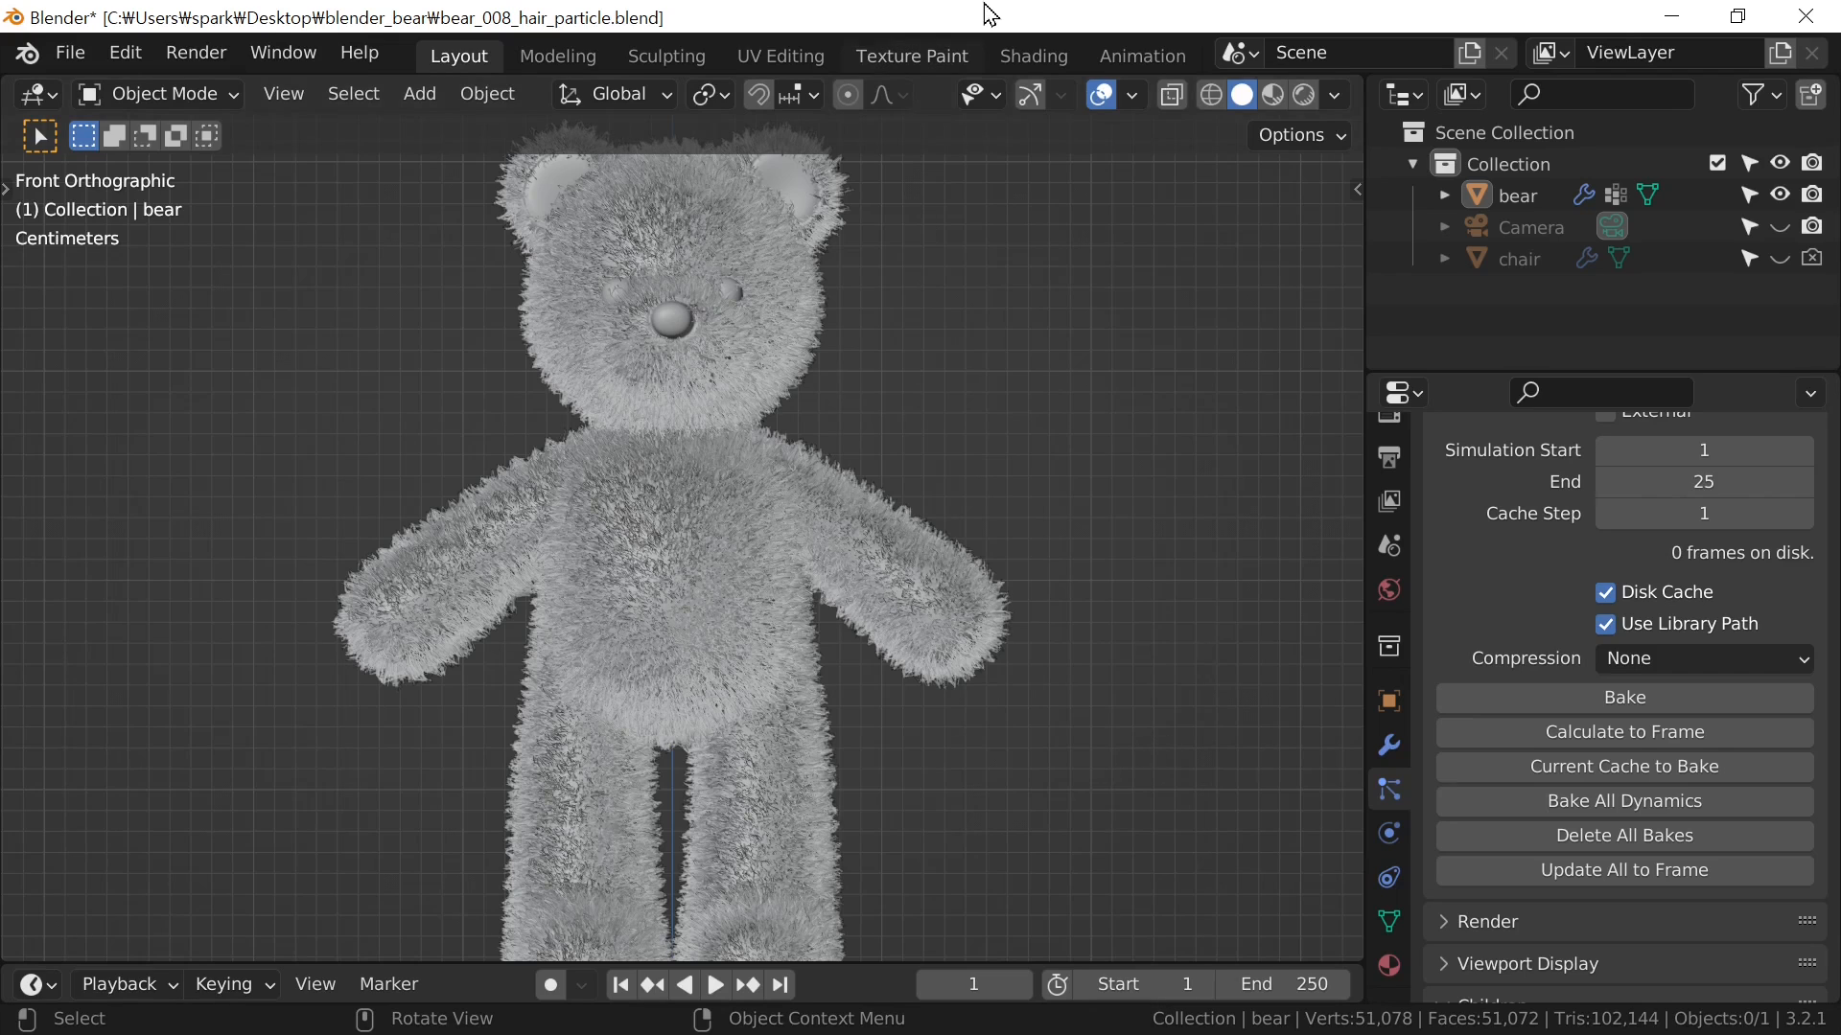
scroll(883, 763, "down", 2)
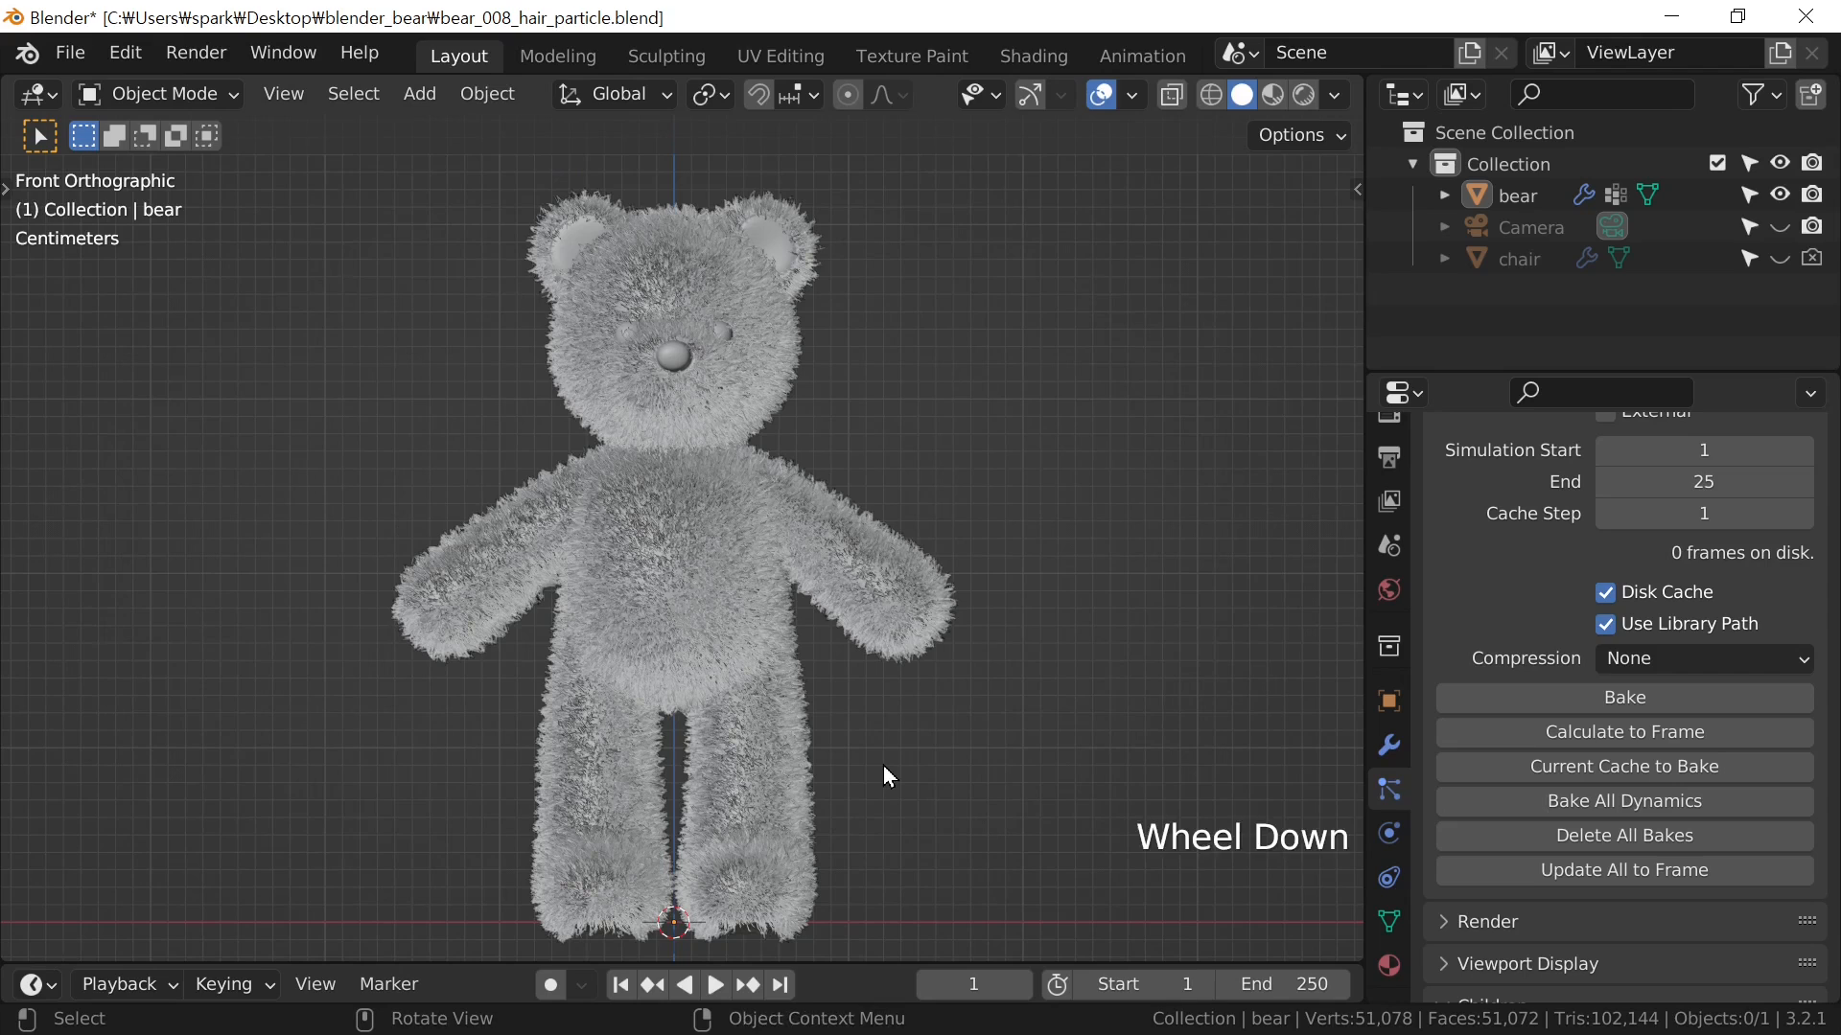
key("ctrl+s")
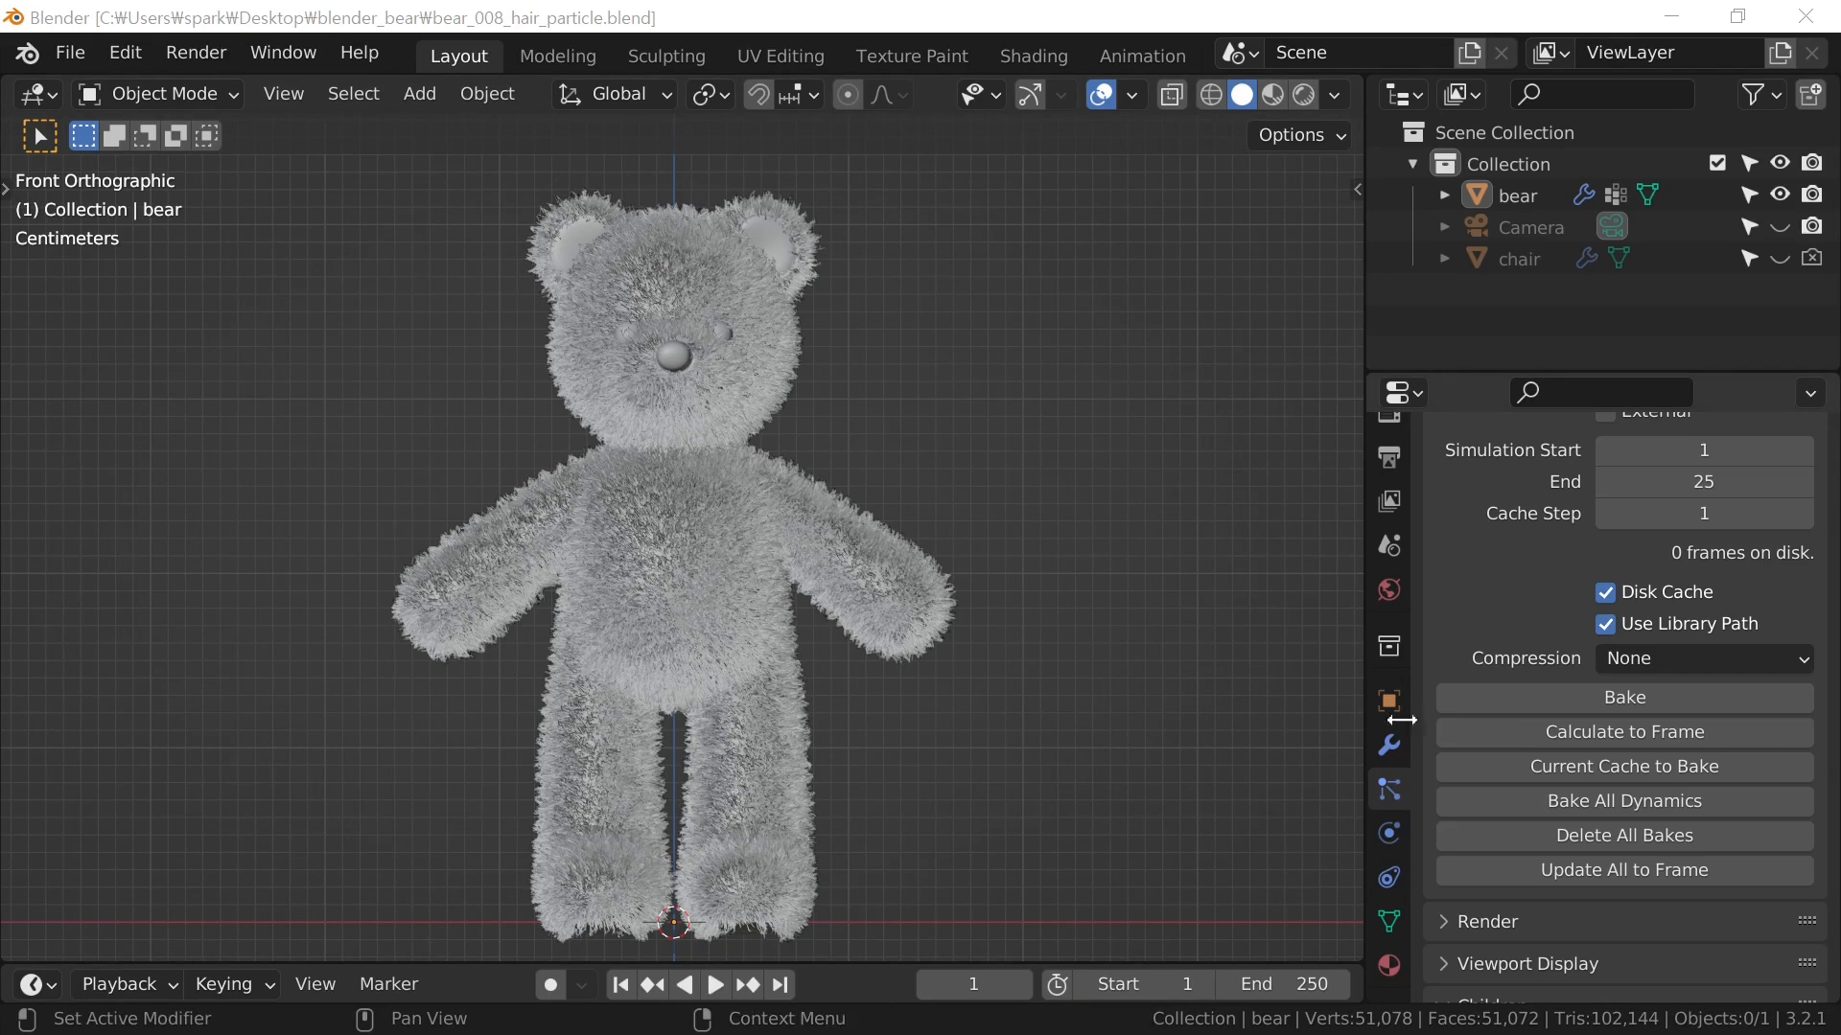
left_click(1561, 709)
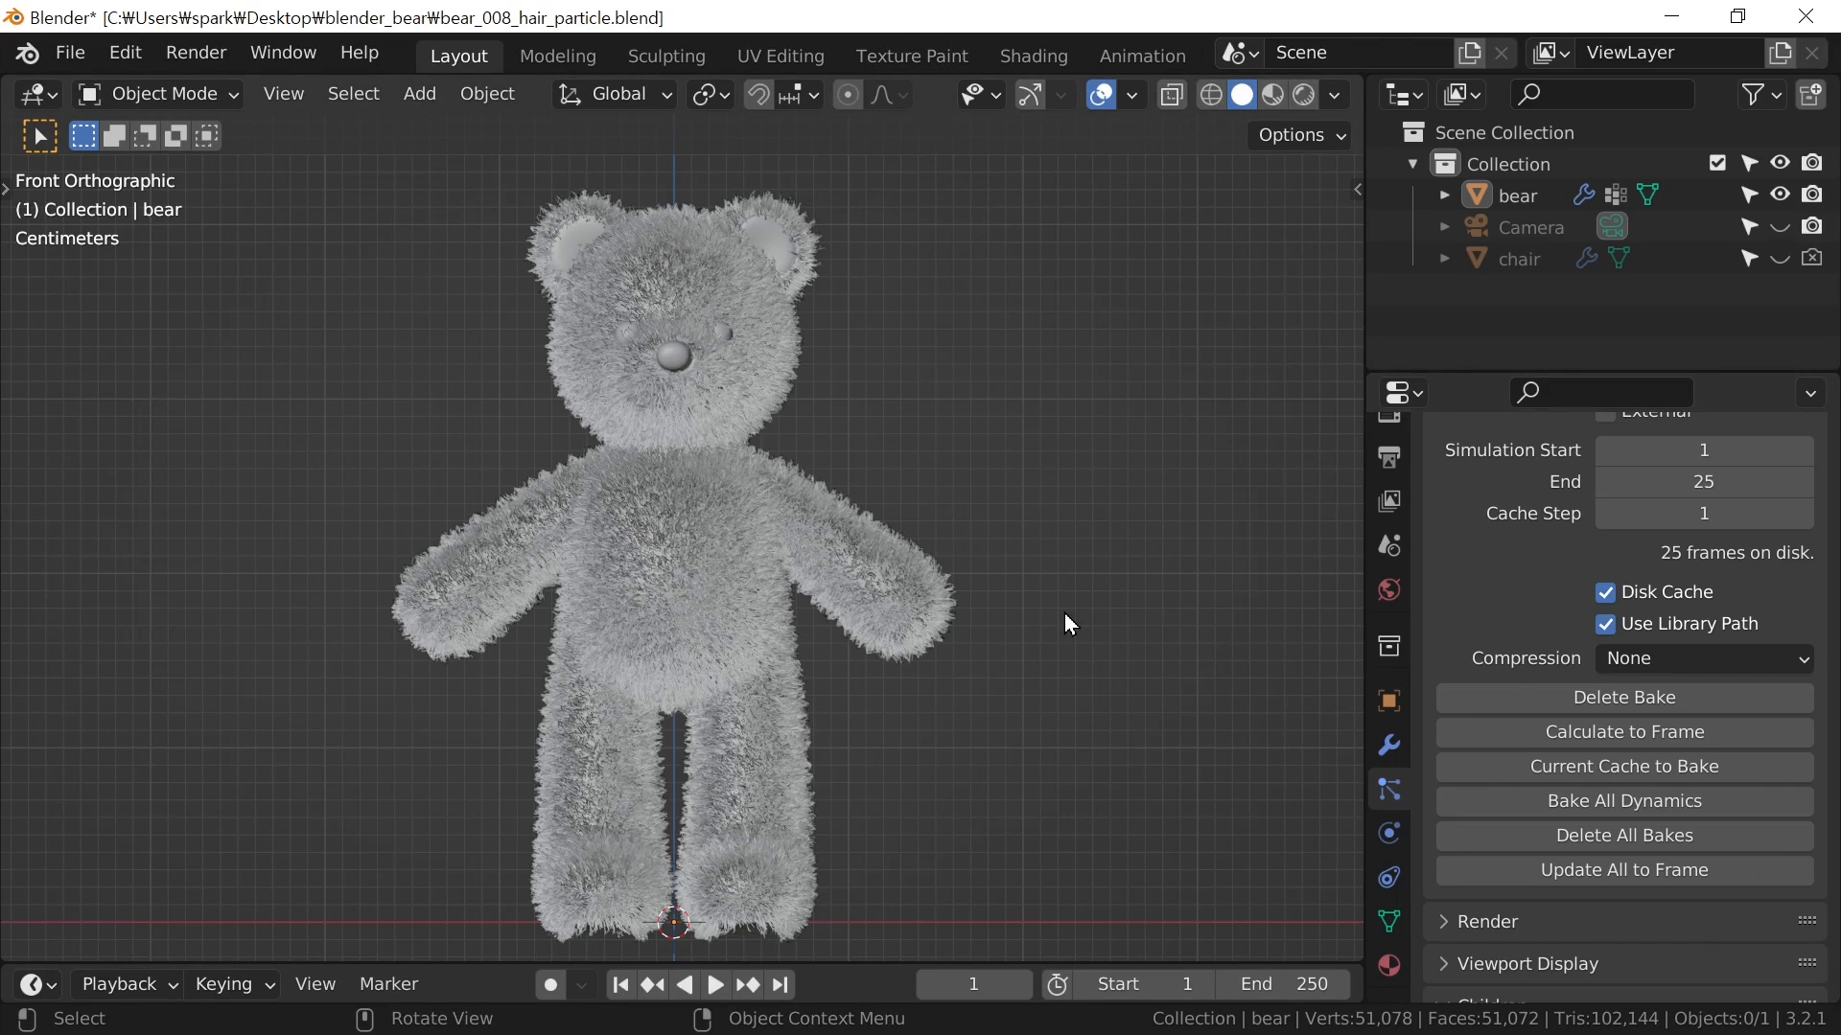
Compare the baked fur at frames 1 and 250, leave the timeline at frame 250, and save the file
key("shift+Right")
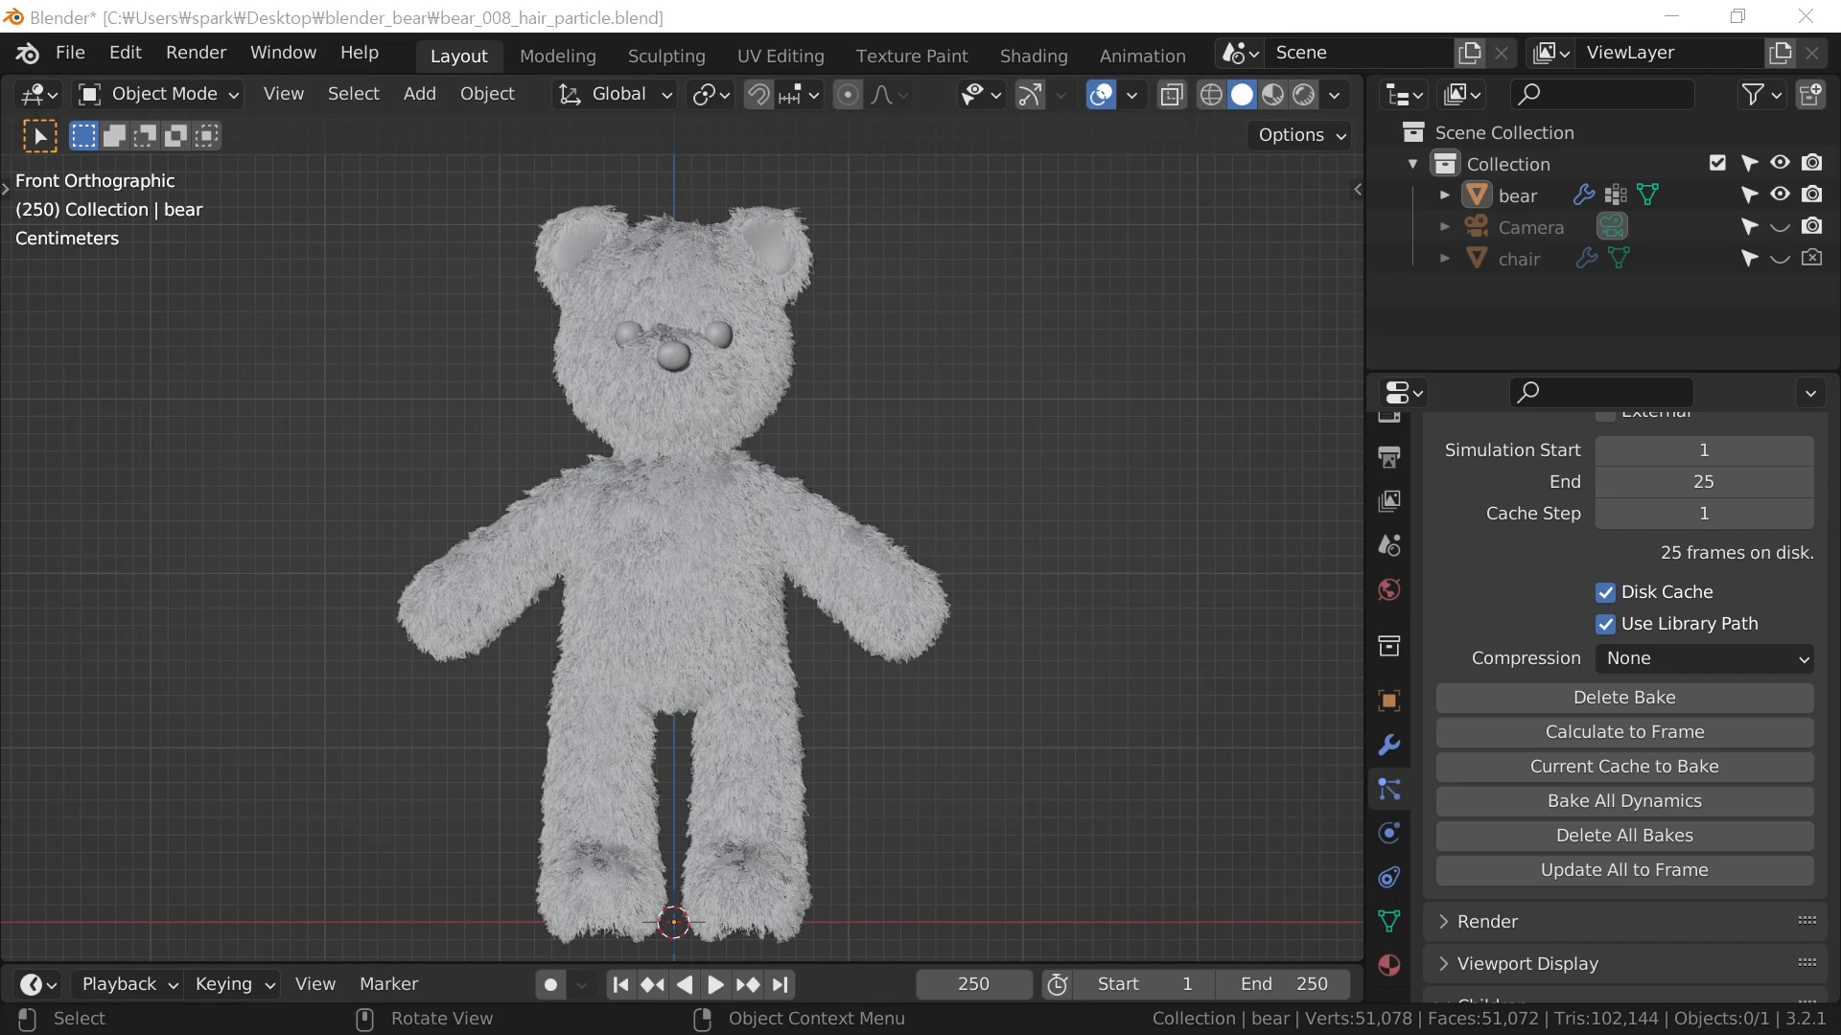
left_click(1096, 623)
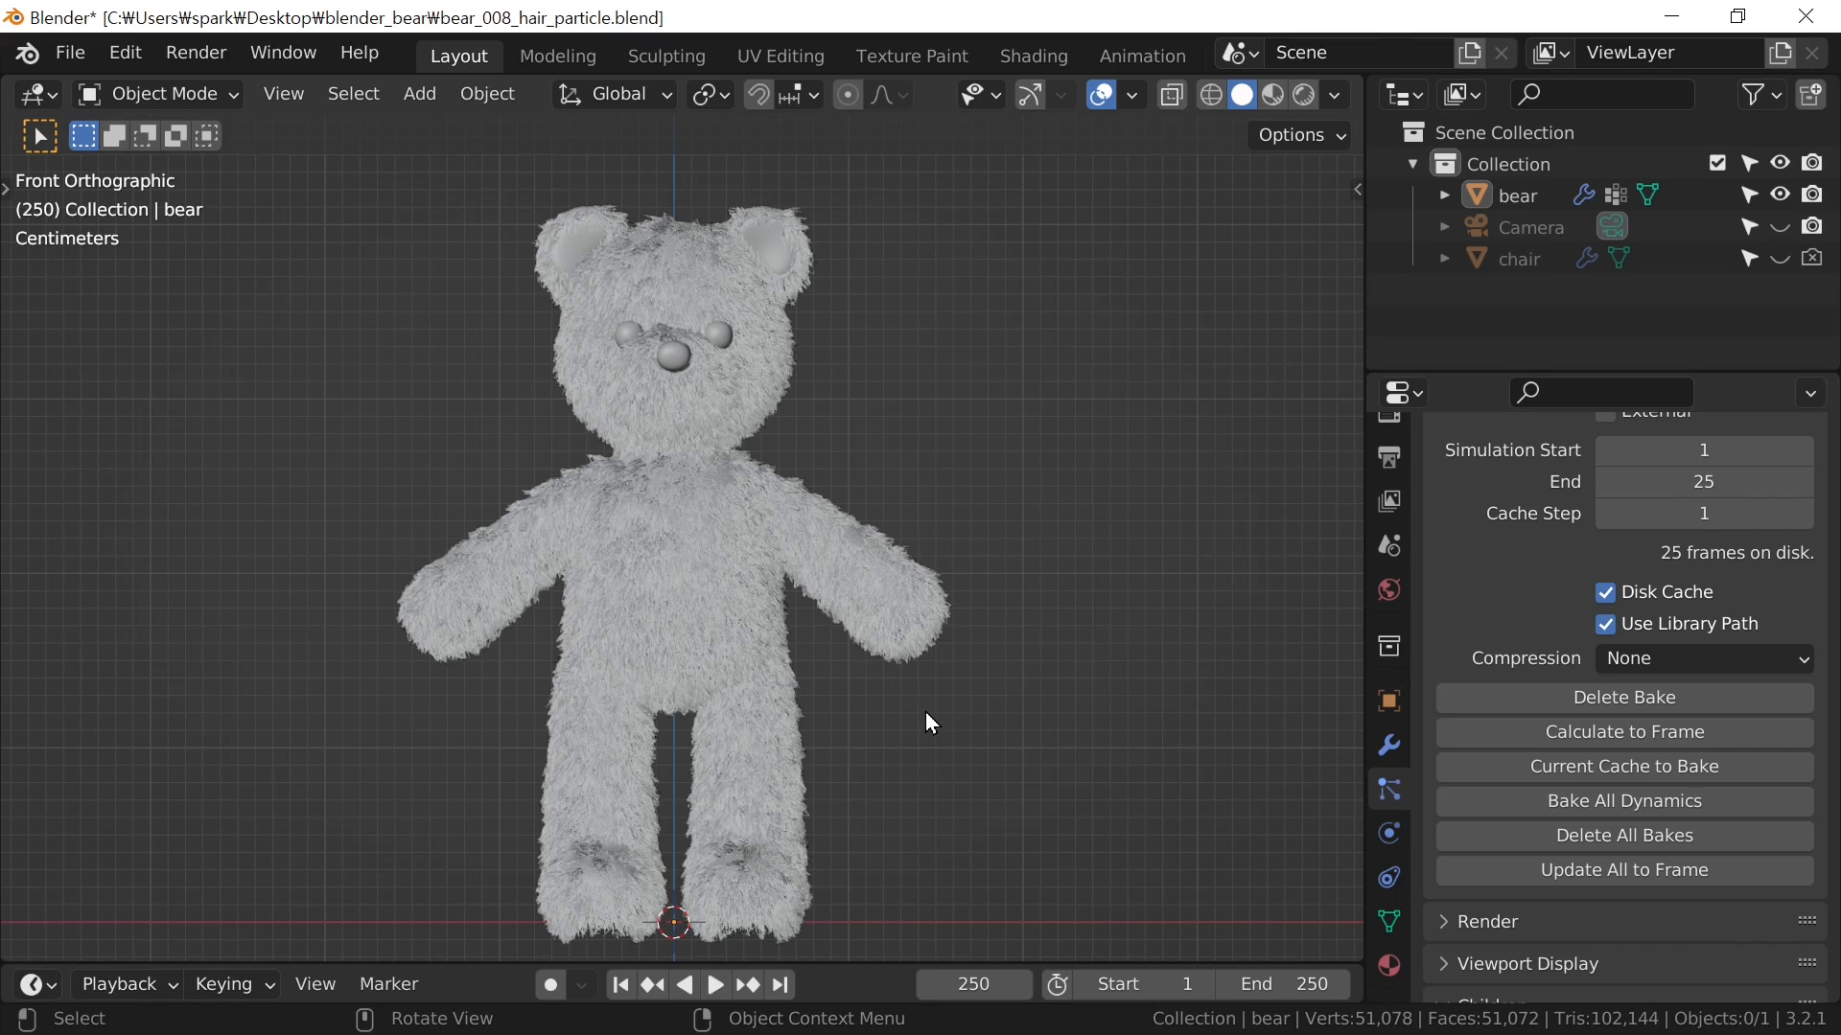
key("shift")
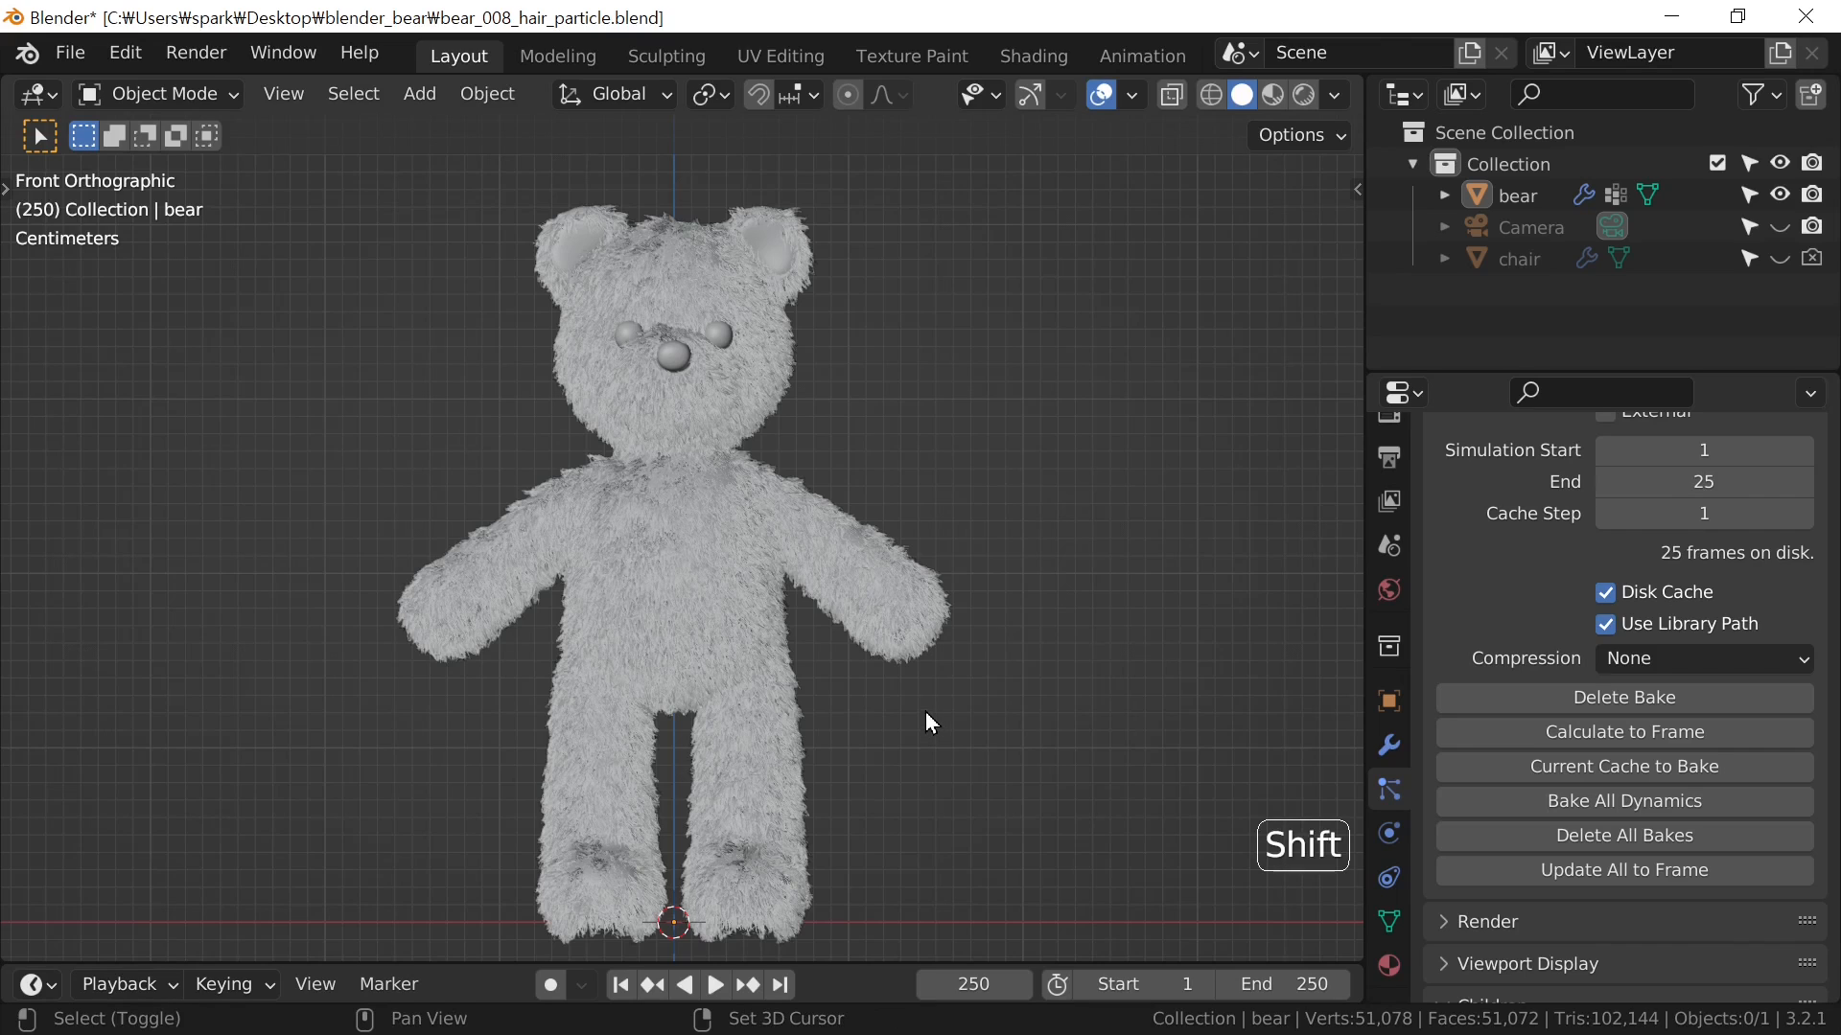
key("shift+Left")
key("shift+Right")
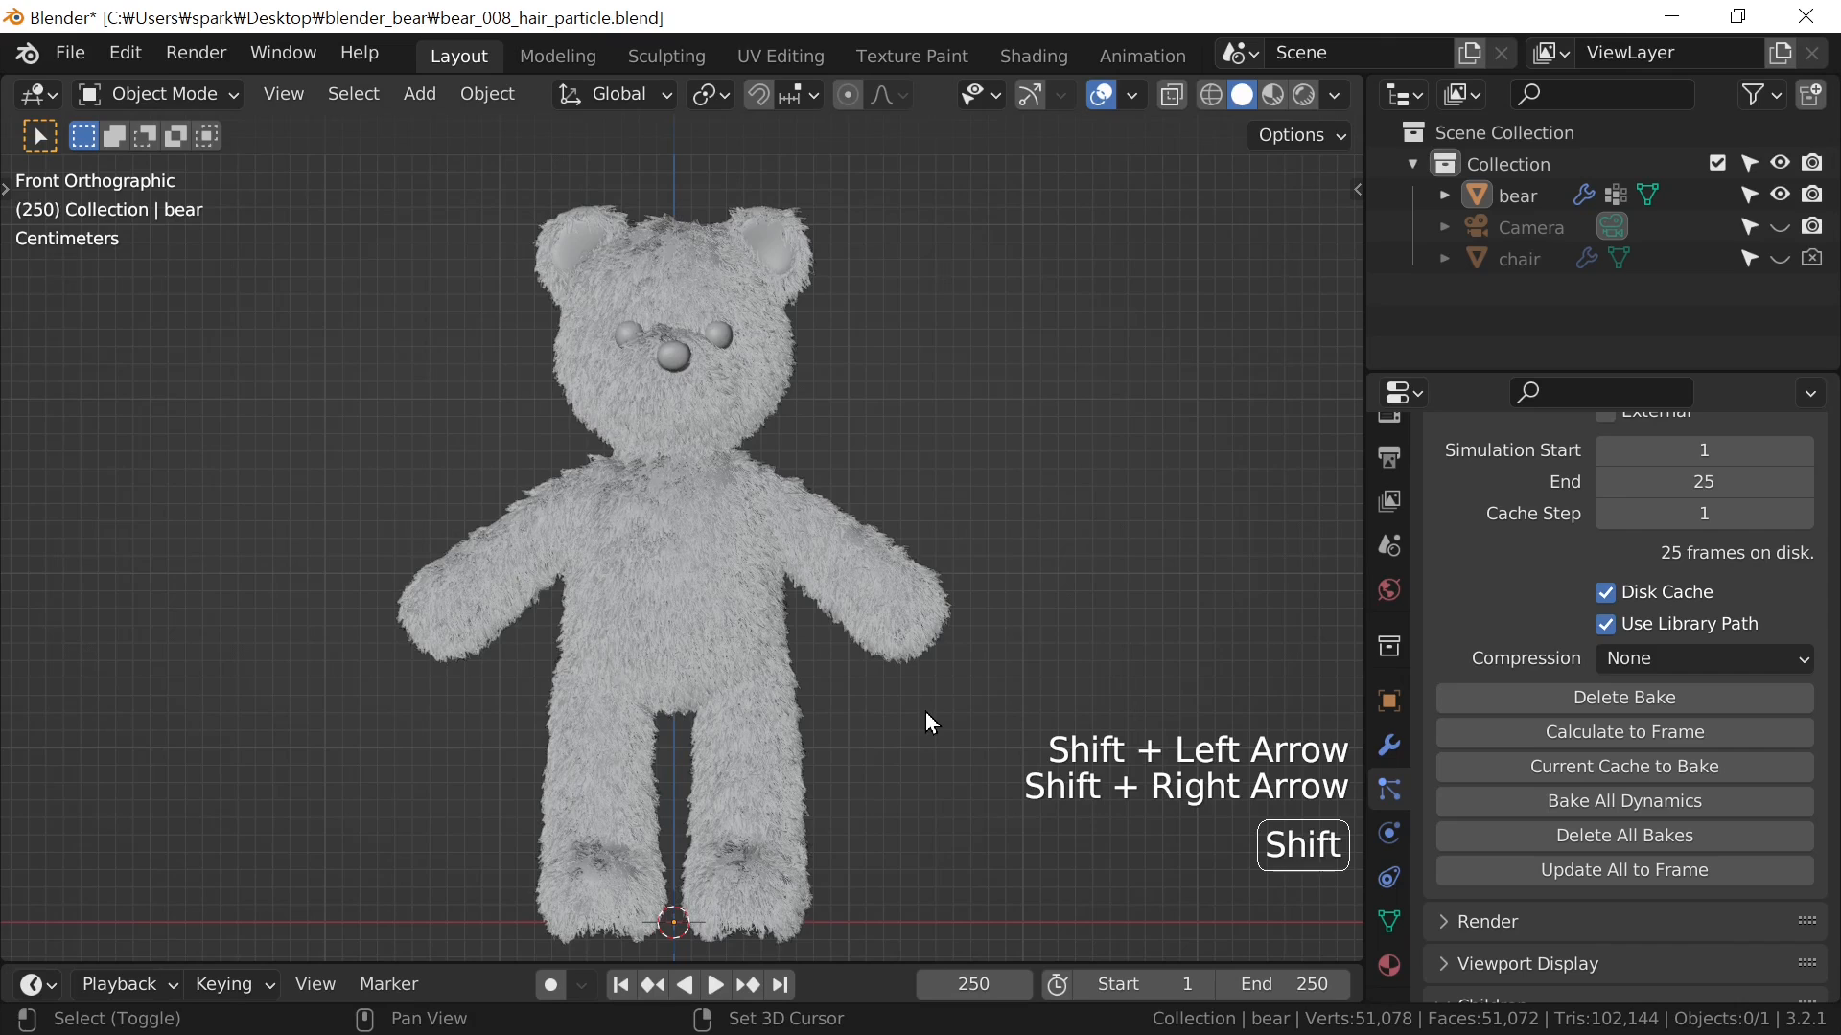
key("shift+Left")
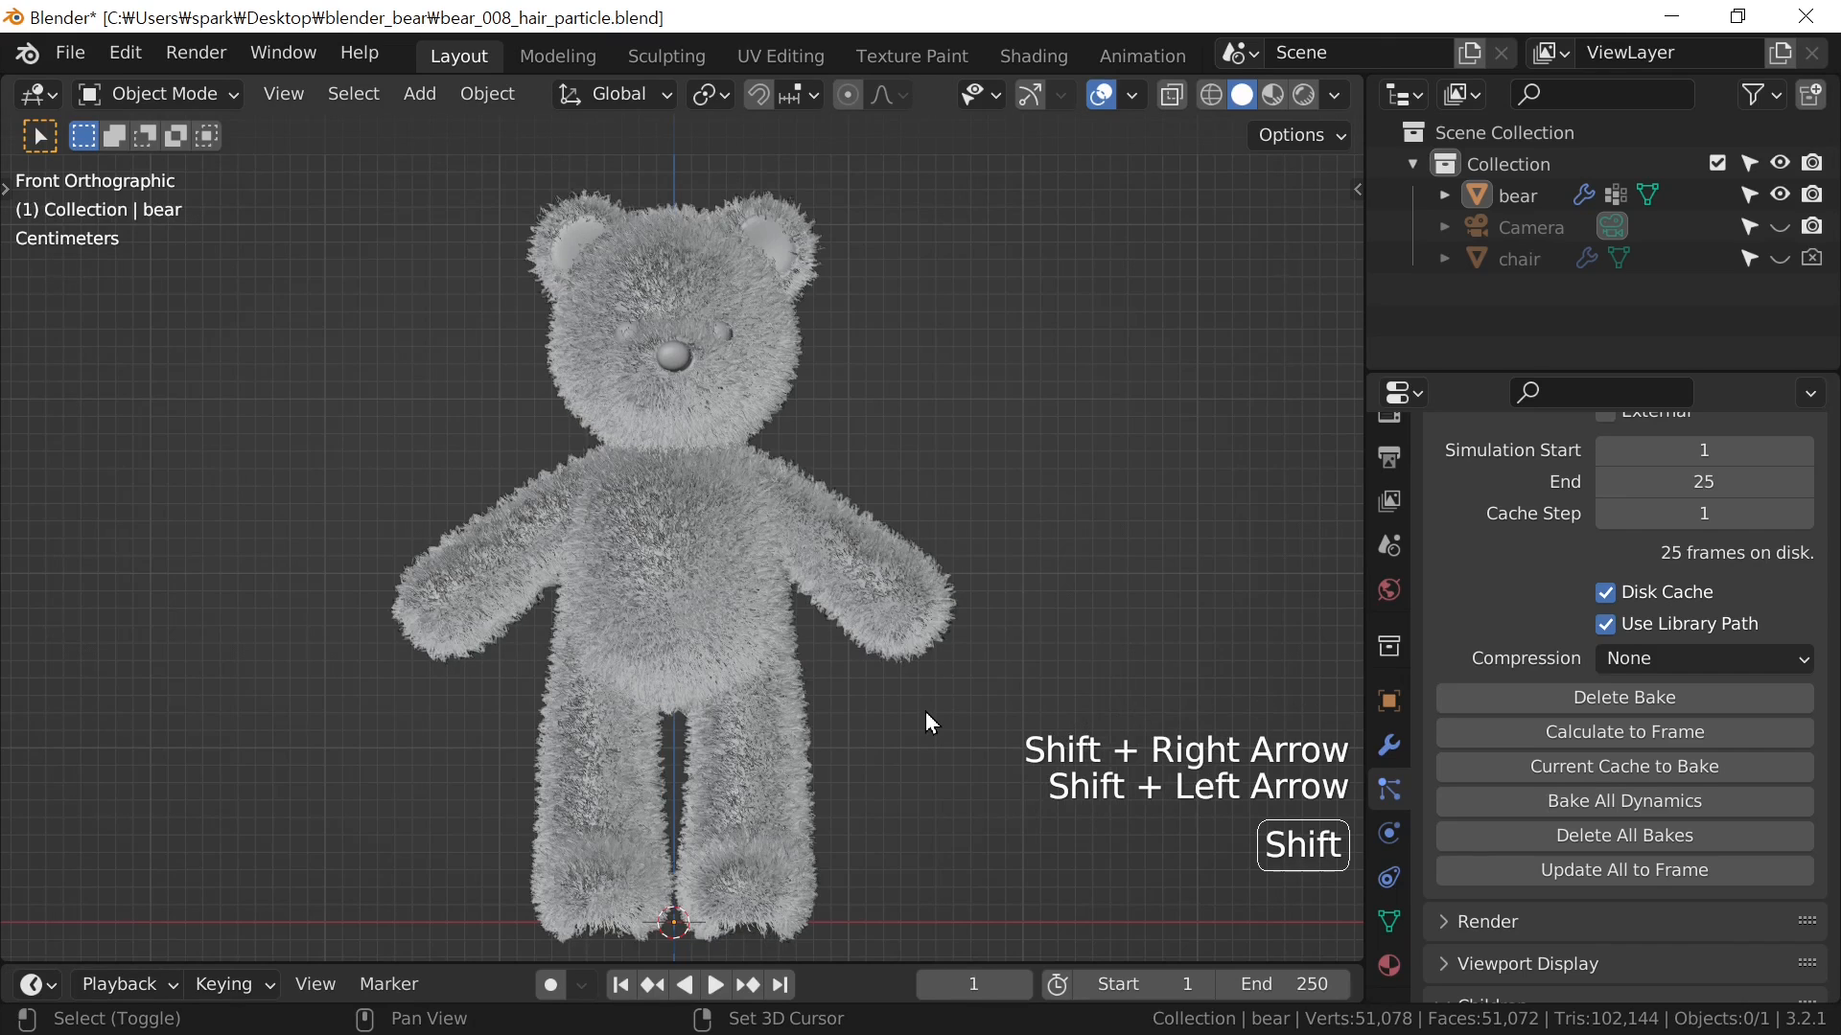
key("shift+Right")
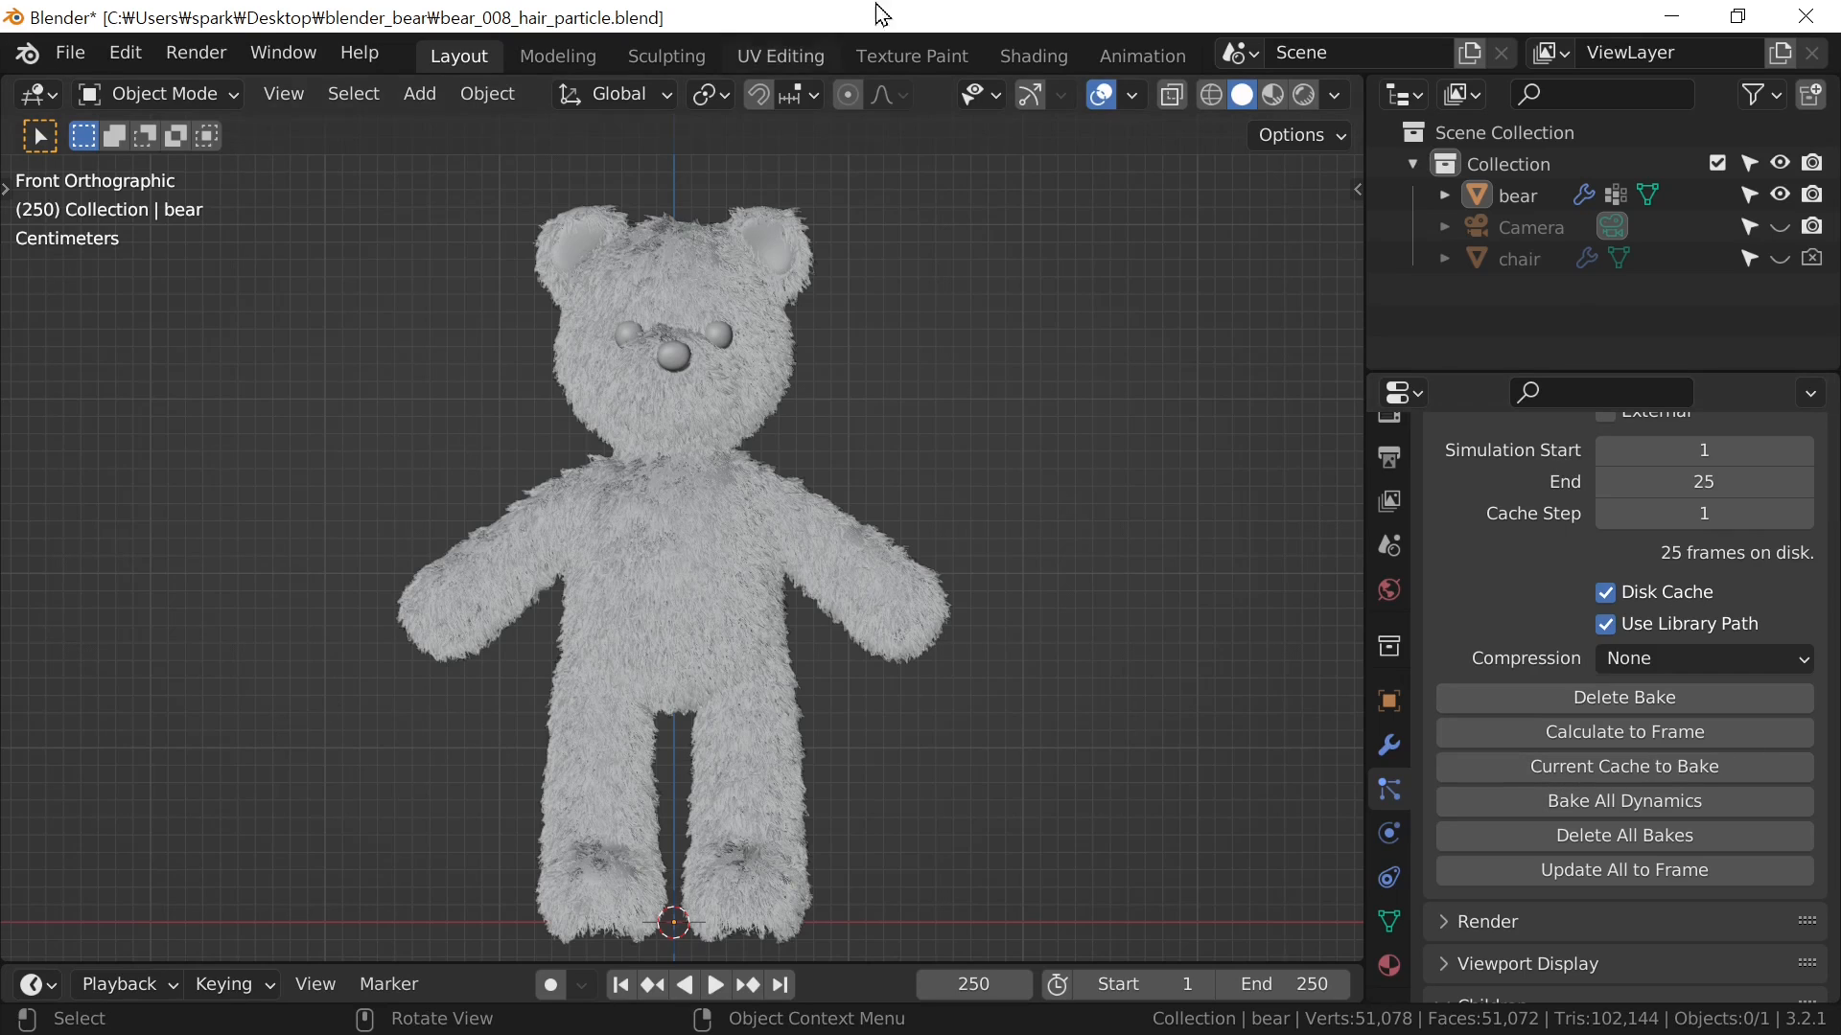
middle_click_drag(893, 579, 932, 564, "shift")
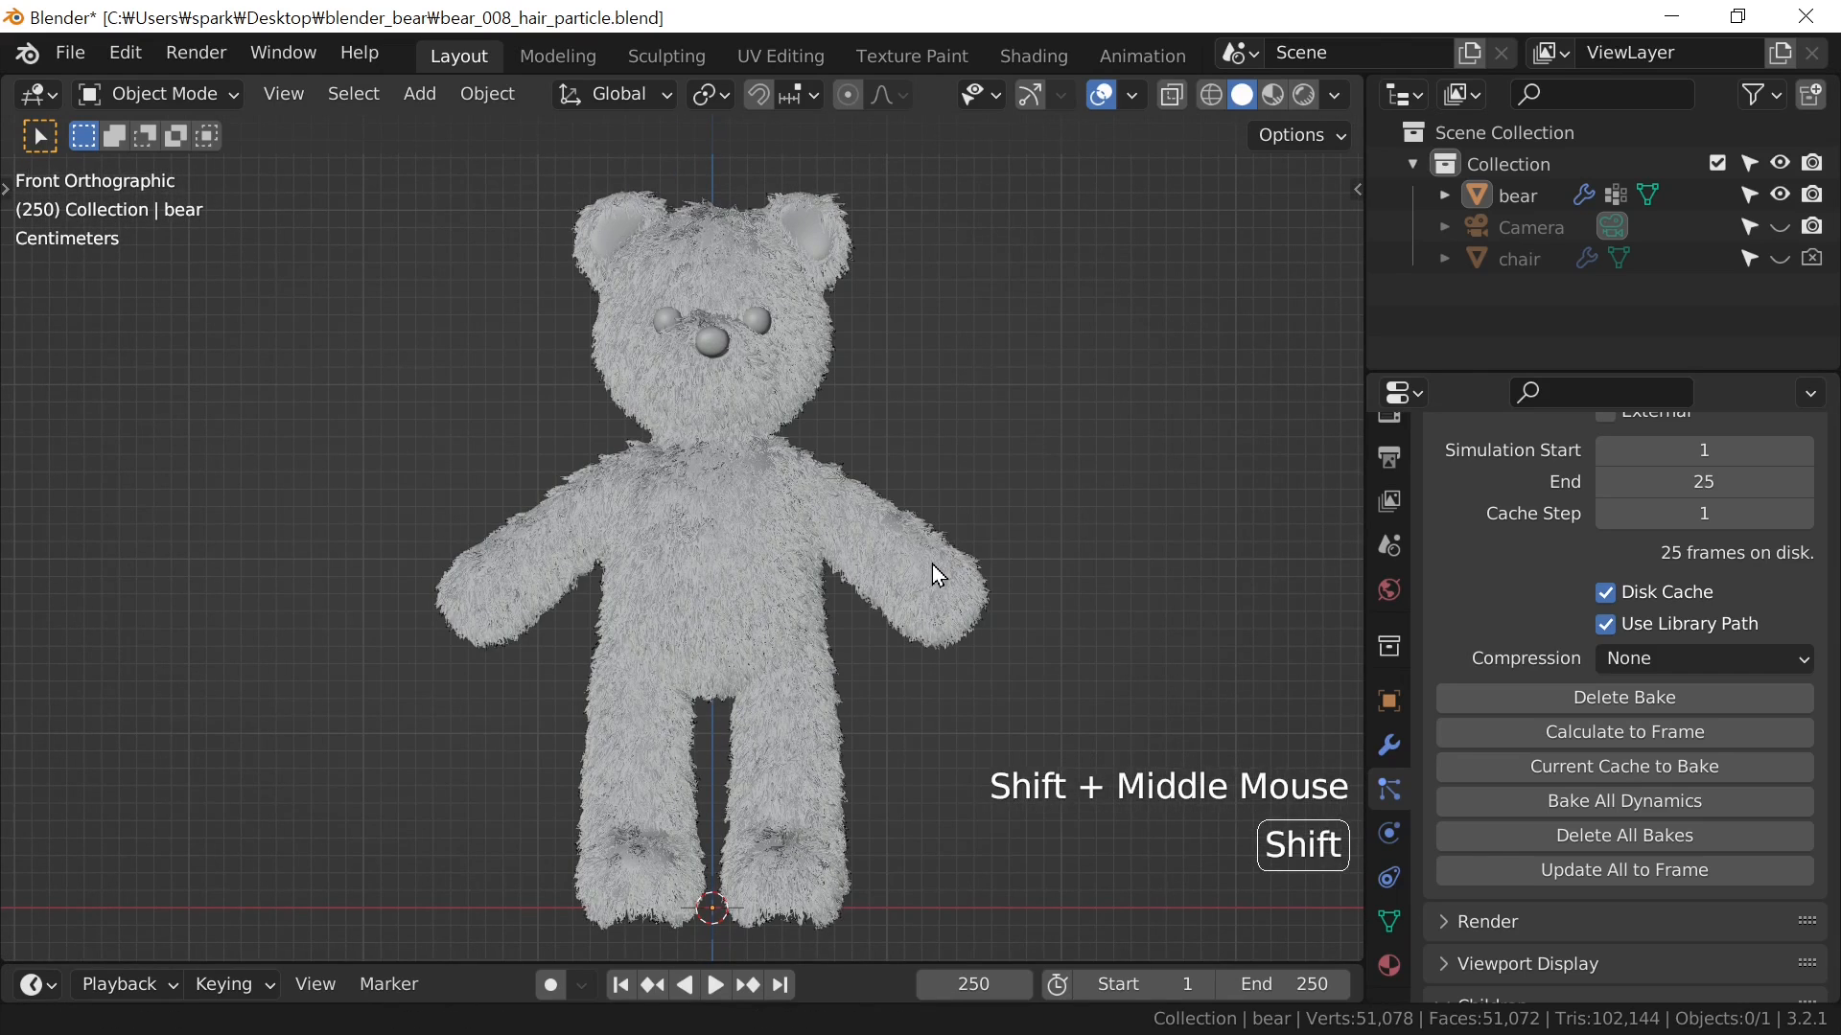
key("ctrl+s")
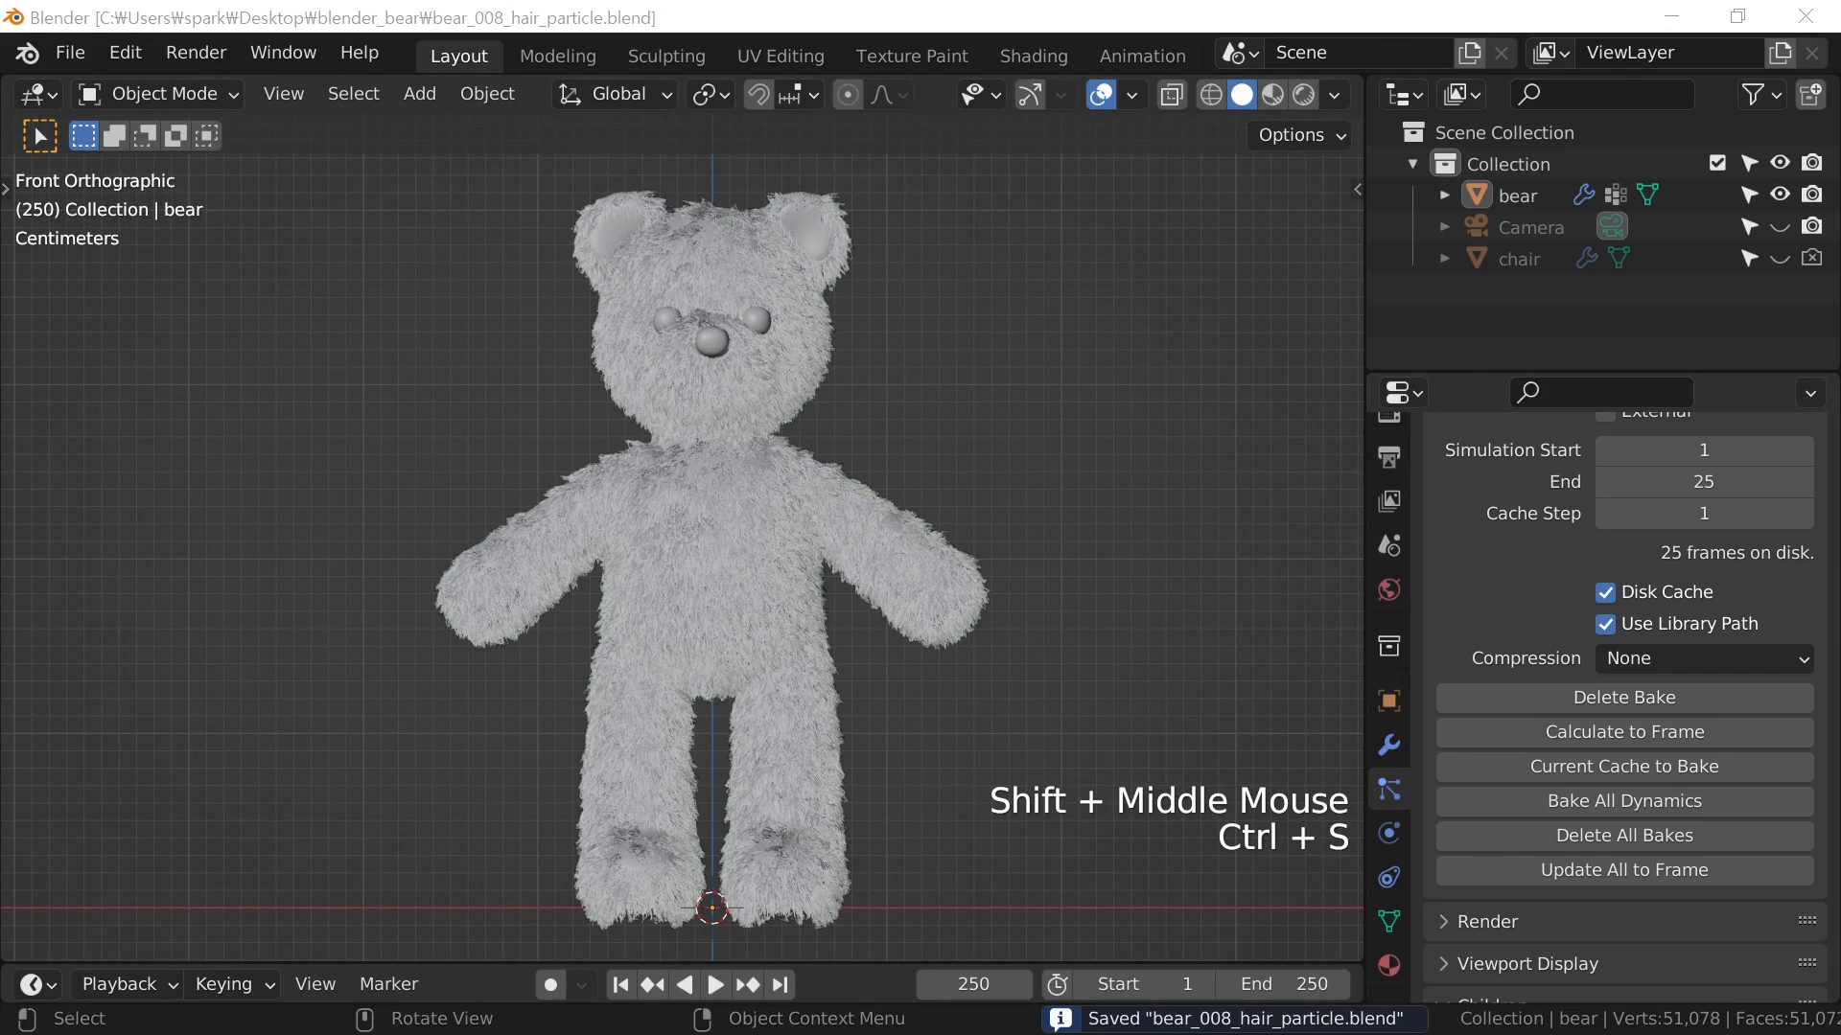
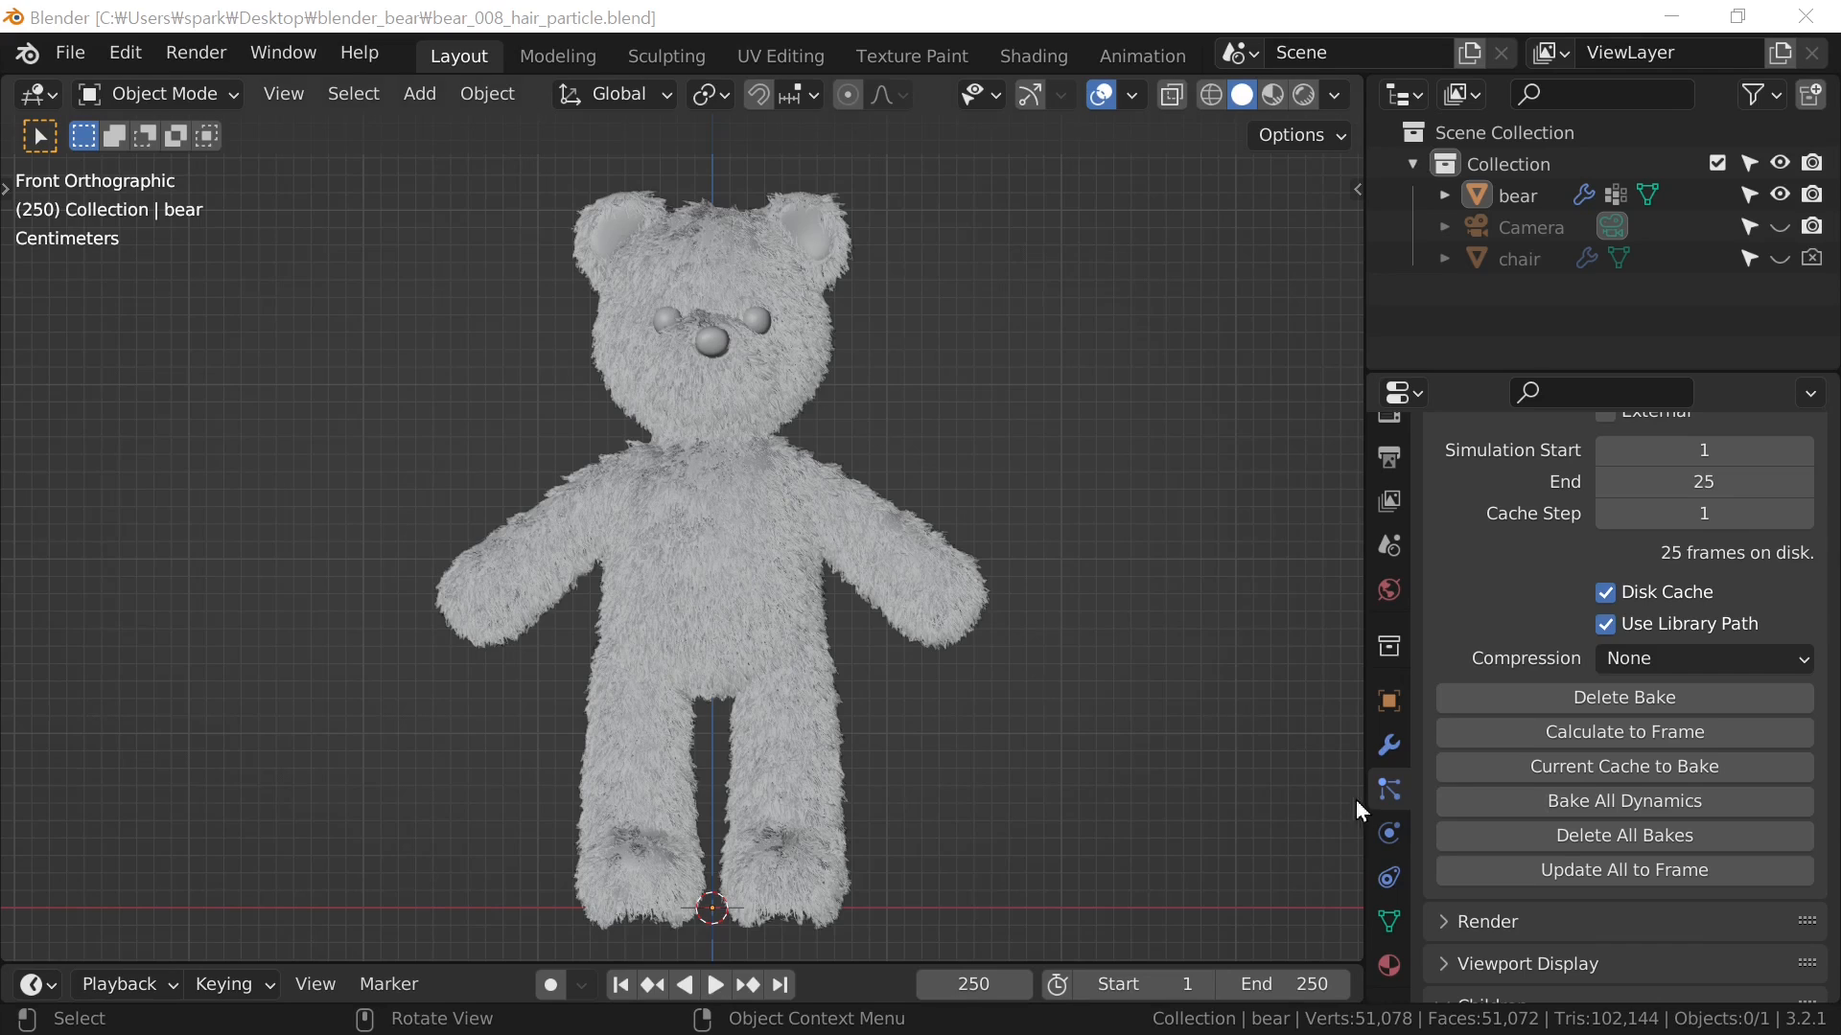
Add Basis and a second shape key to the bear, set the second key's value to 1.000, and name it fix
left_click(1389, 922)
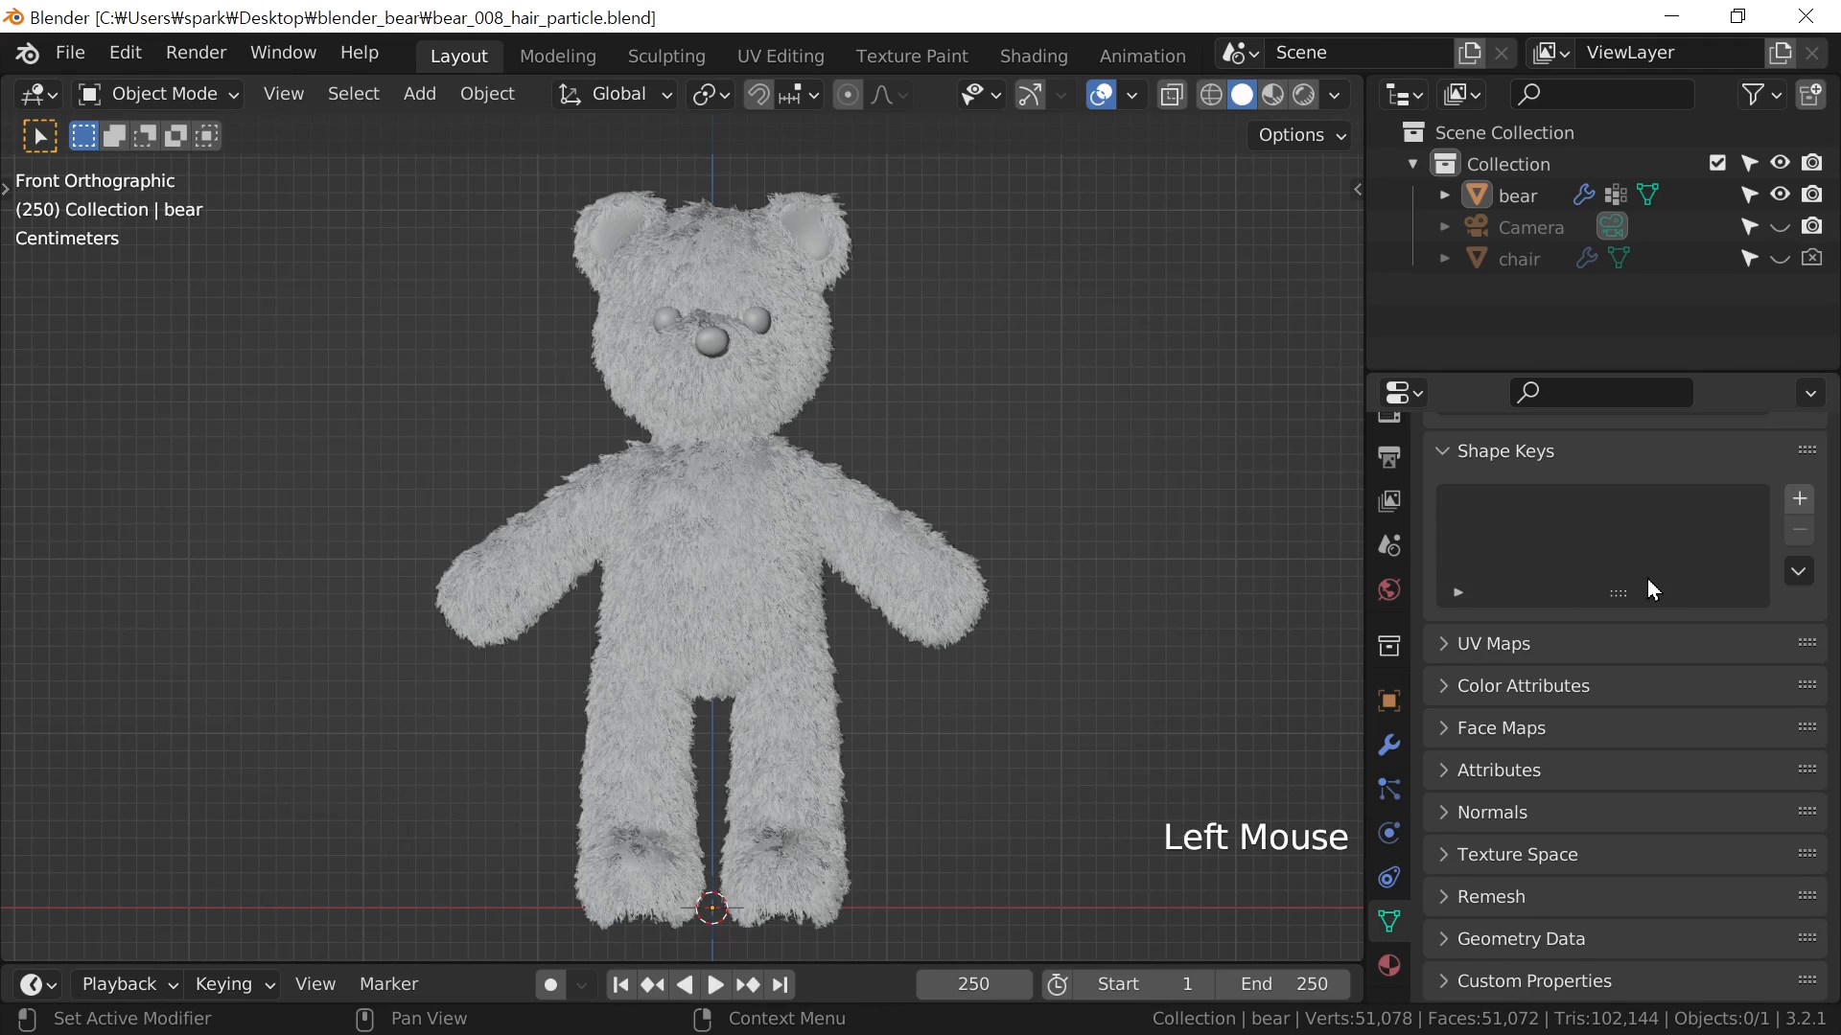
middle_click_drag(1647, 578, 1647, 824)
left_click(1799, 745)
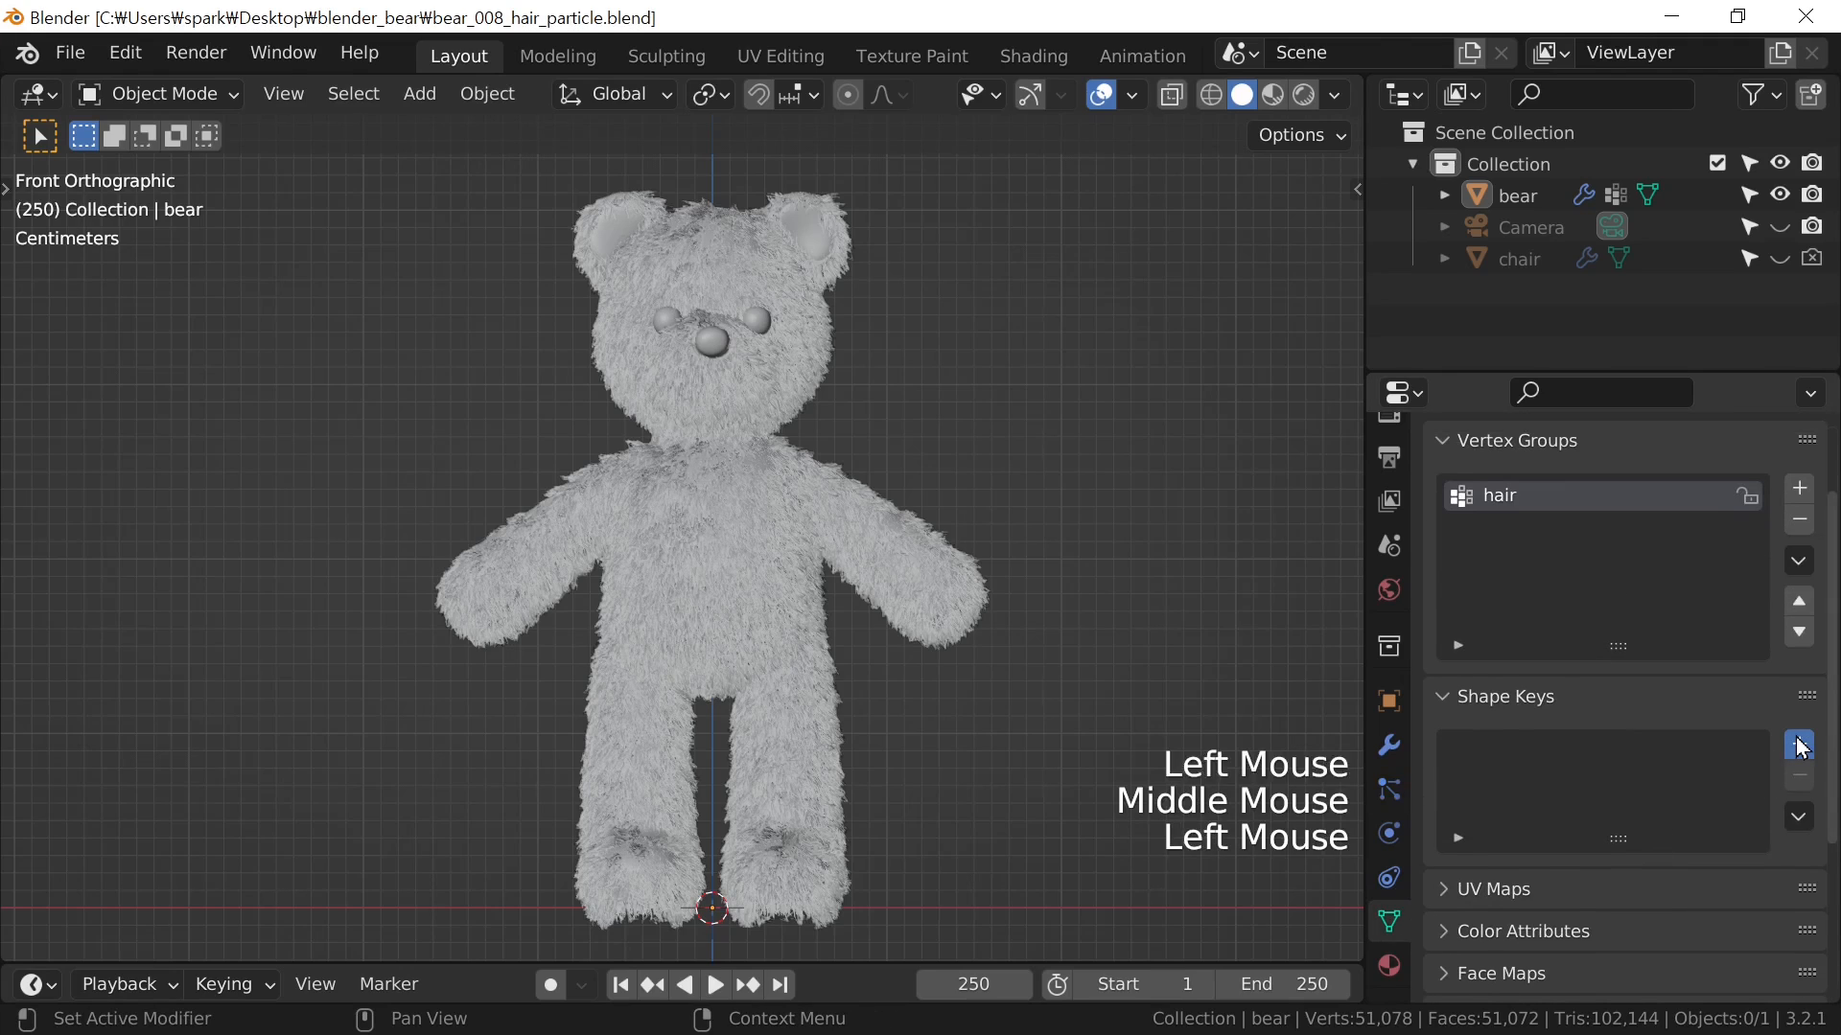
left_click(1800, 745)
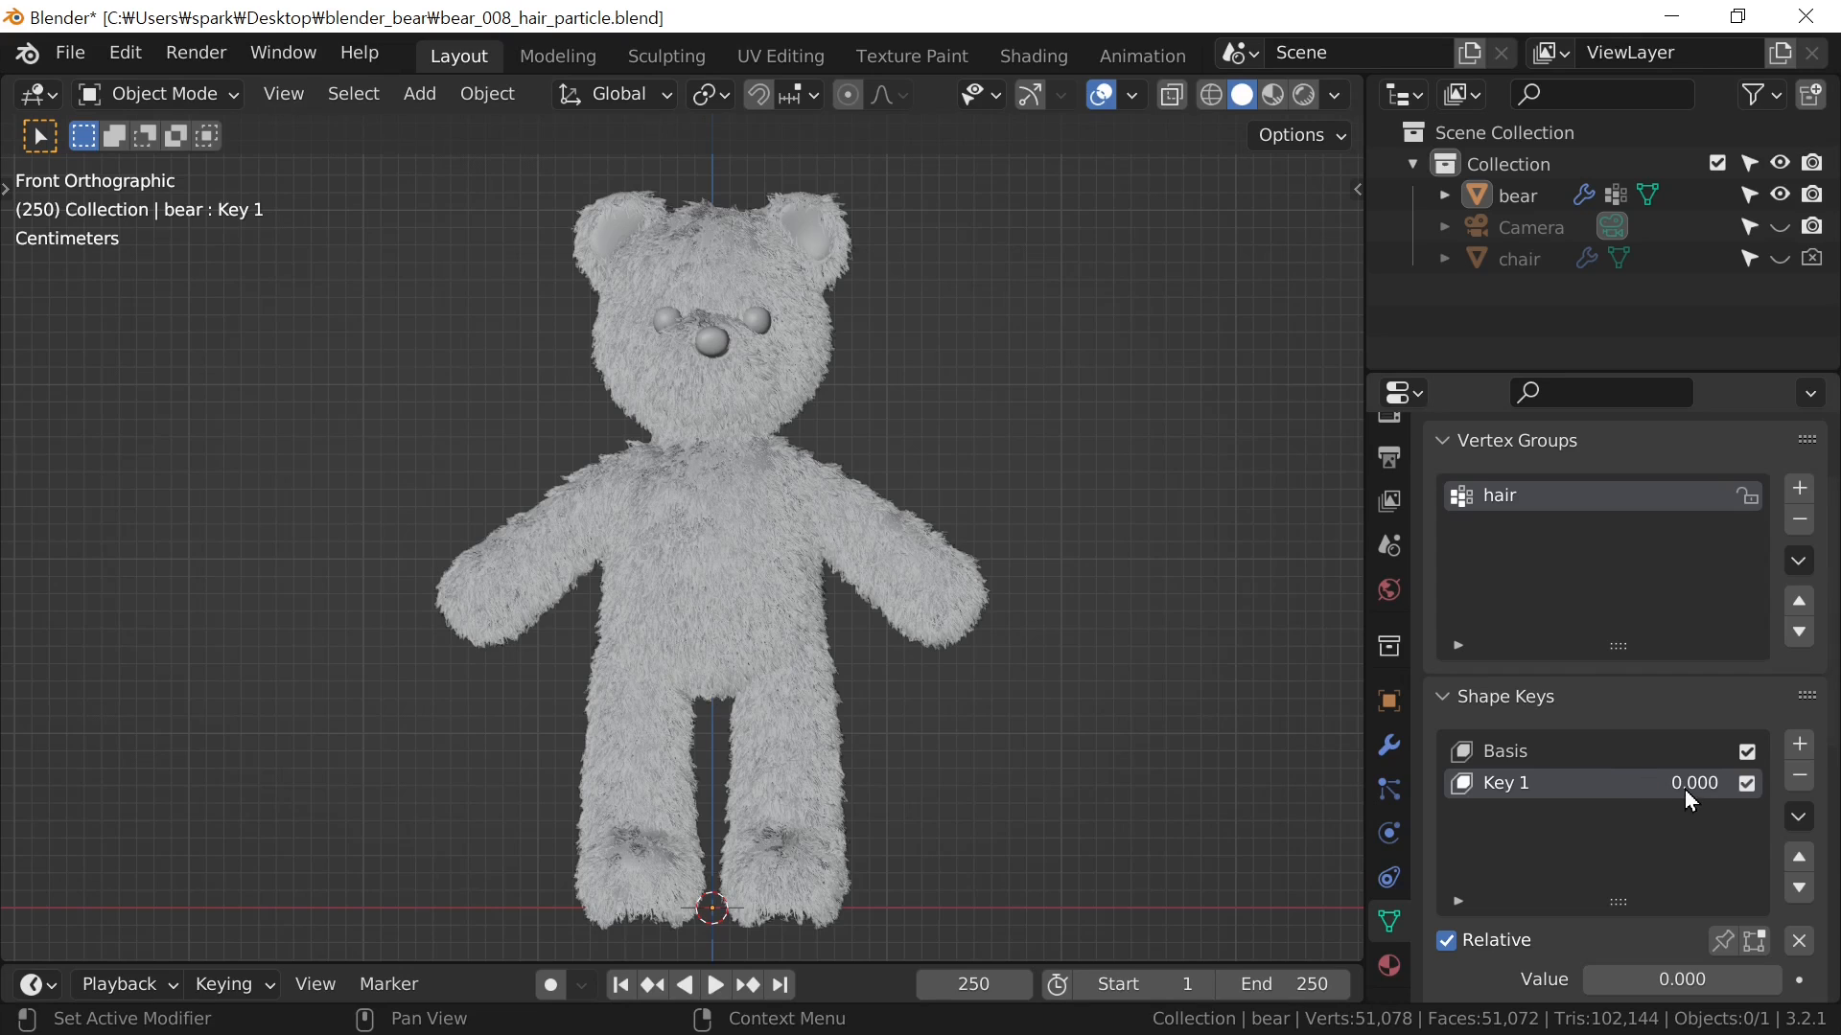
left_click_drag(1684, 790, 1731, 787)
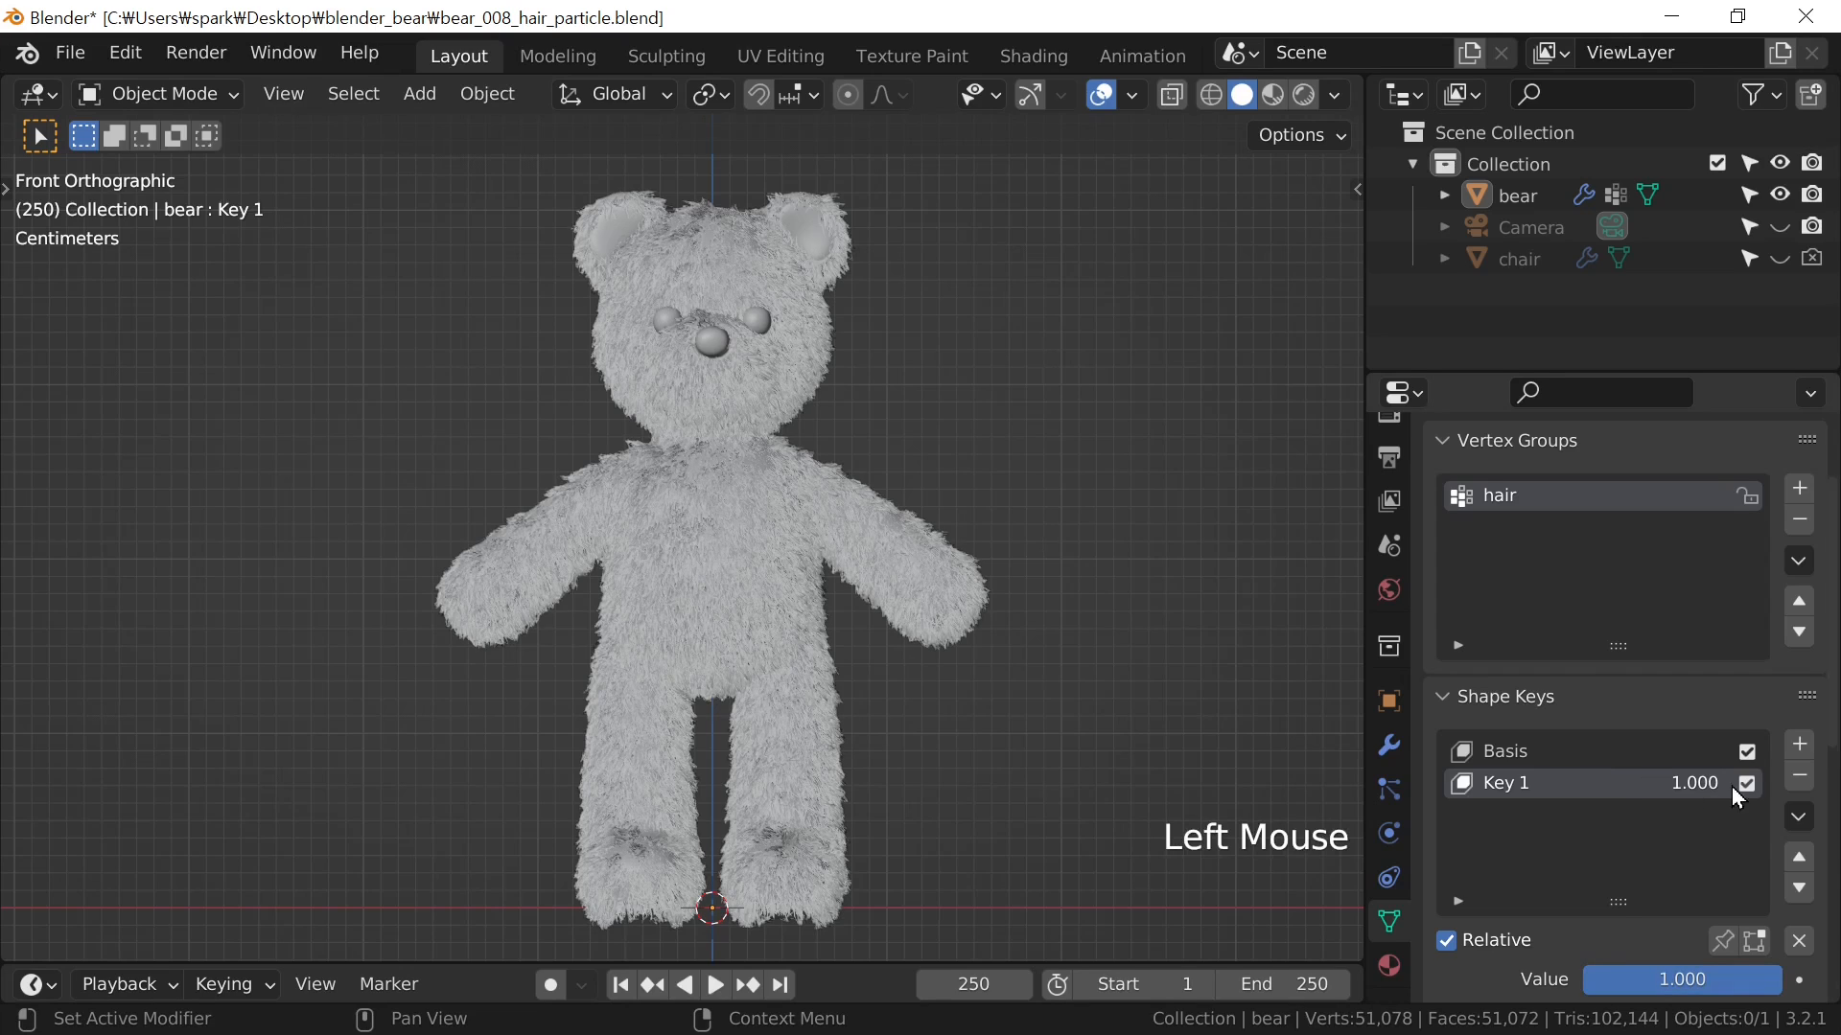
left_click(1522, 784)
double_click(1522, 785)
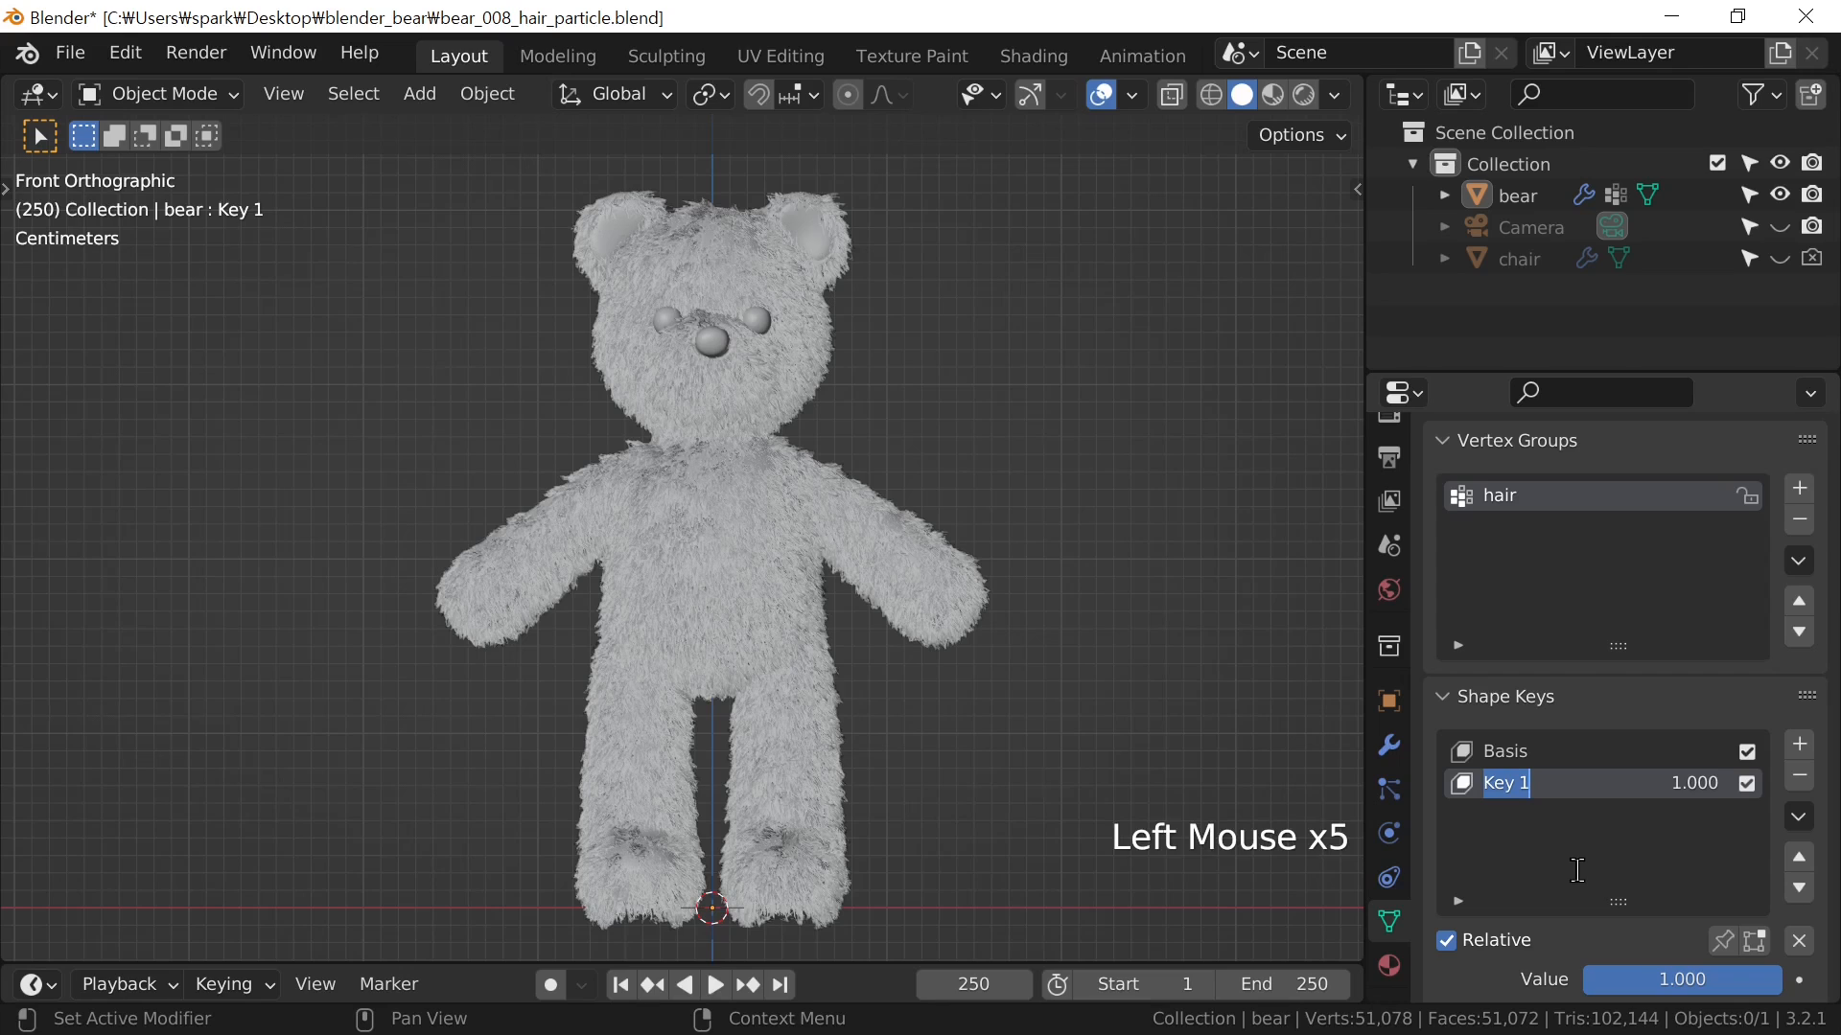
type("fix")
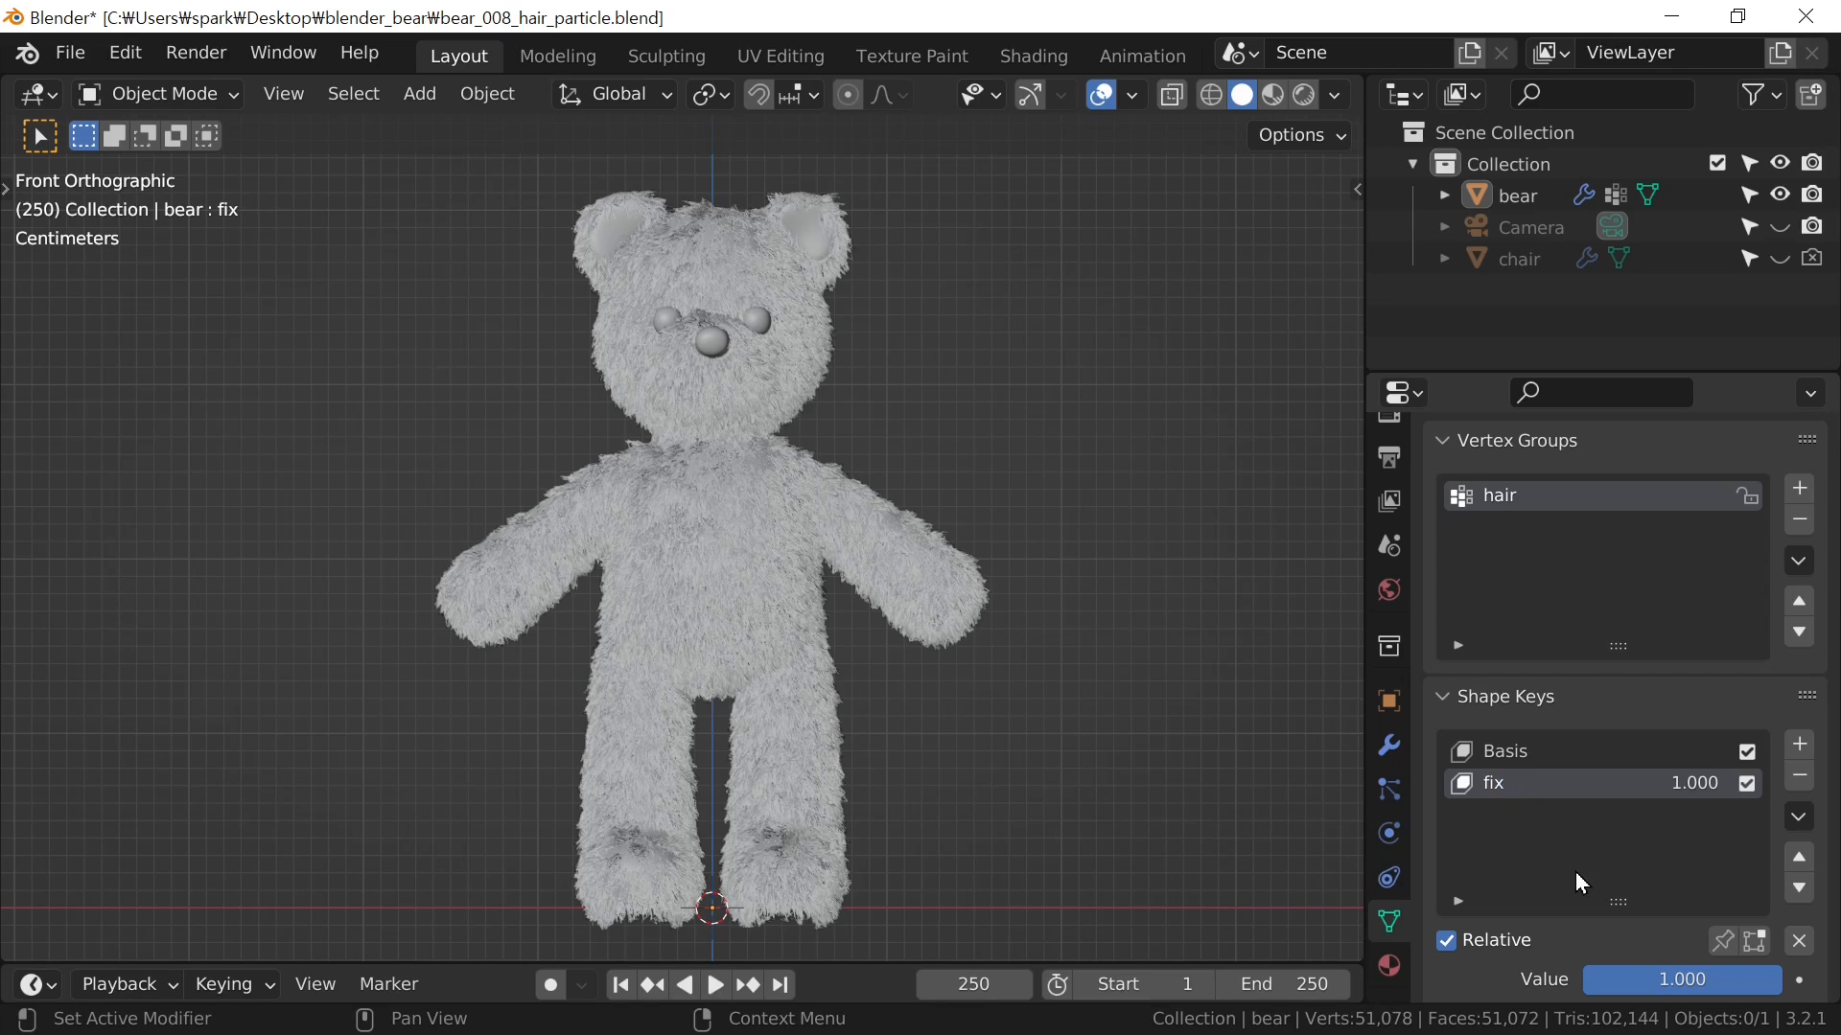
In Edit Mode on the fix shape key, select the horizontal vertex loop around the middle of the bear's torso
key("Tab")
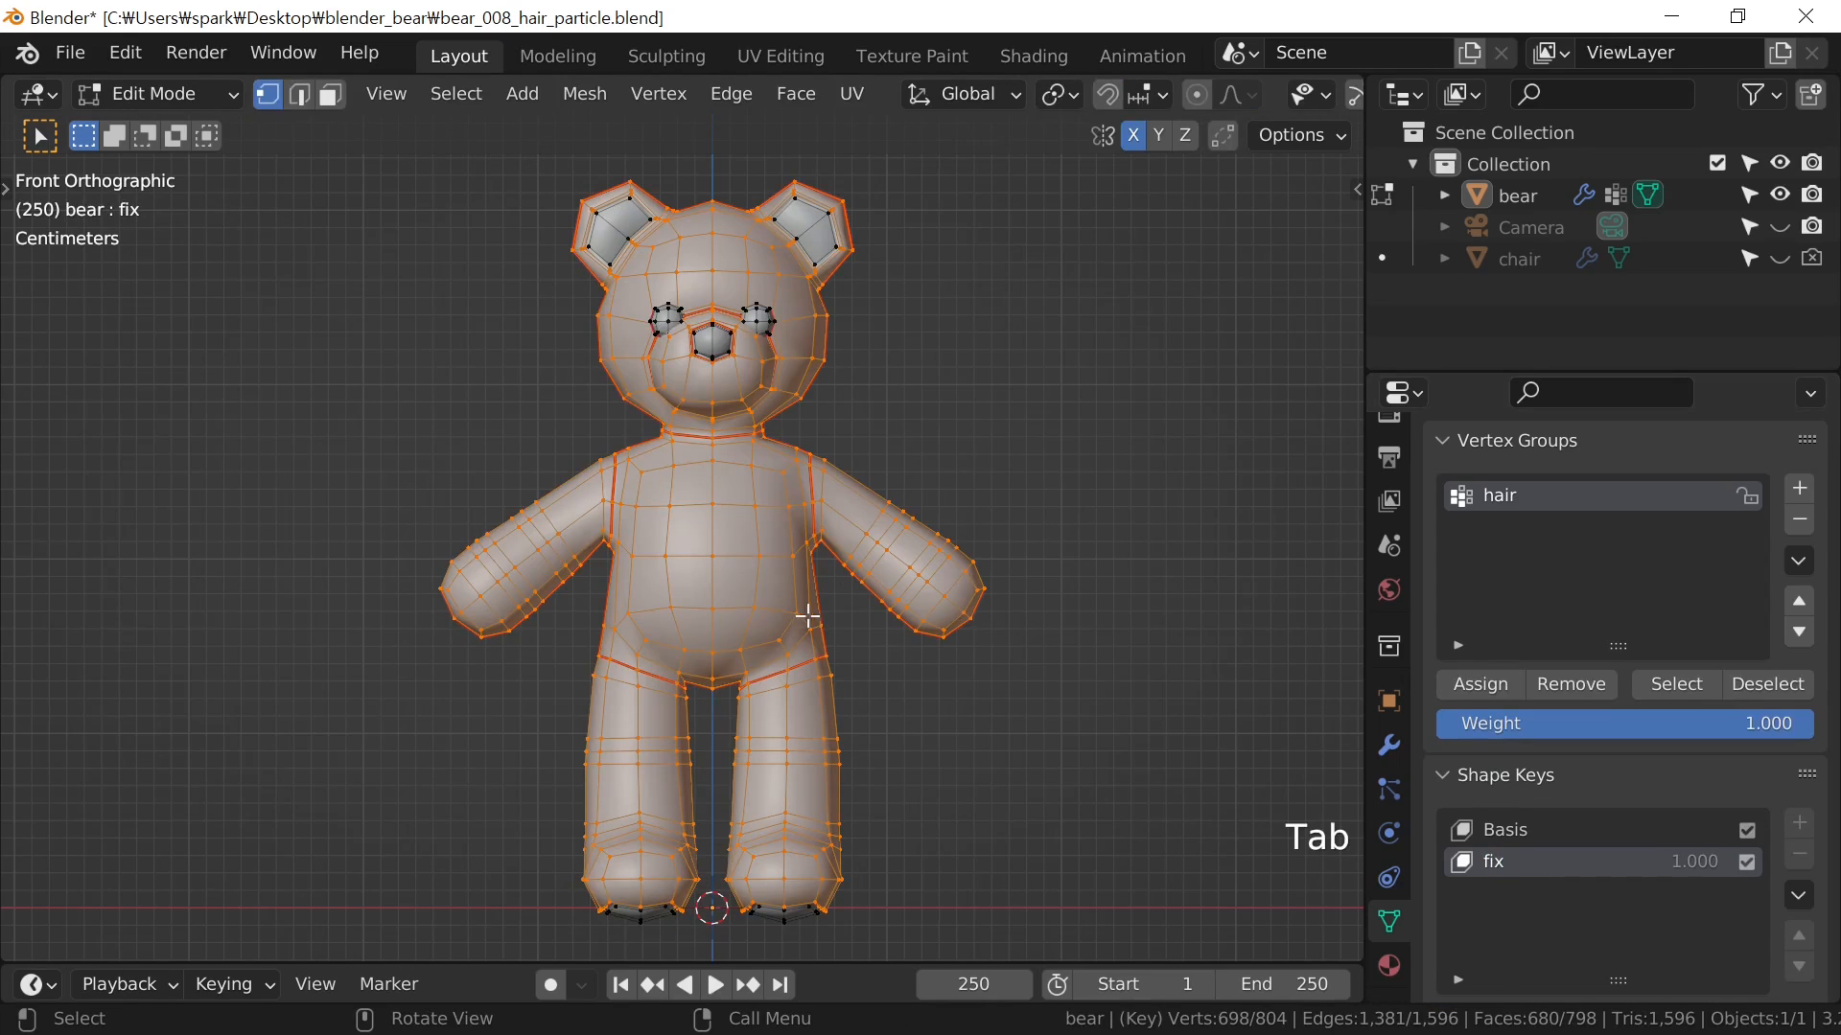
scroll(823, 622, "up", 2)
middle_click_drag(823, 621, 892, 731, "shift")
scroll(892, 732, "up", 1)
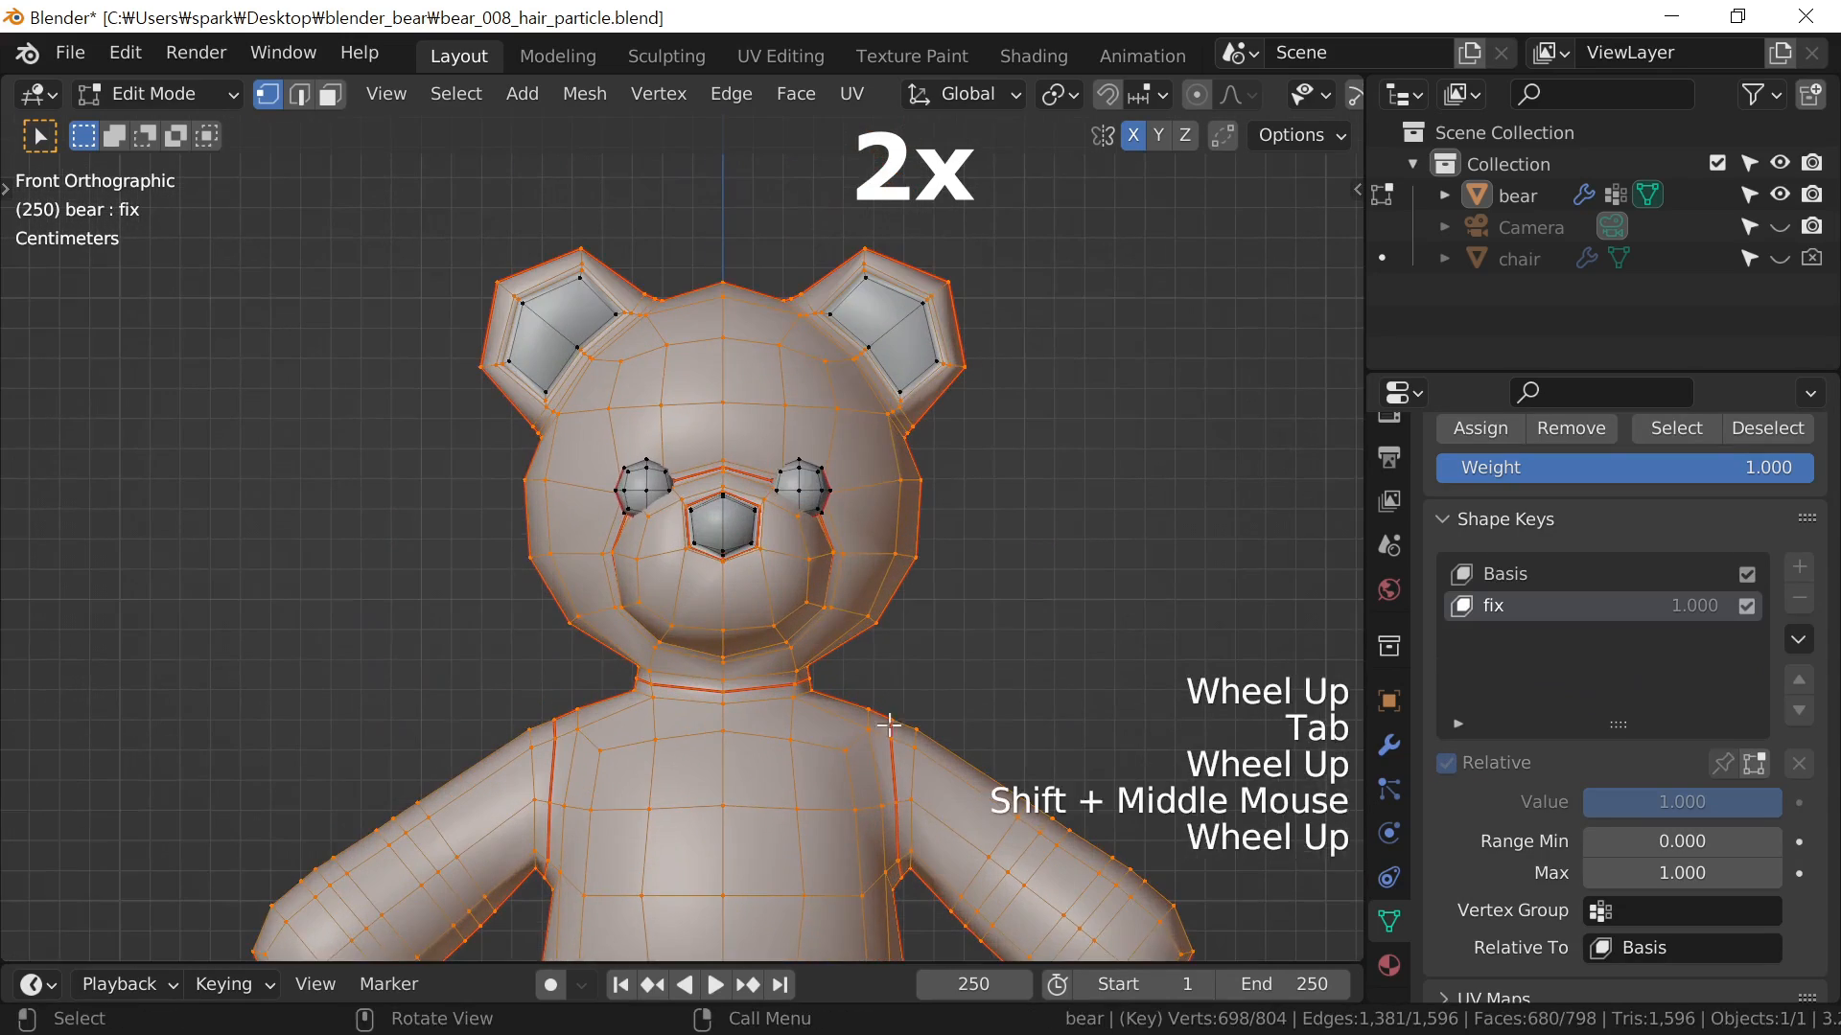
scroll(910, 489, "down", 1)
middle_click_drag(892, 658, 909, 407, "shift")
left_click(824, 548, "alt")
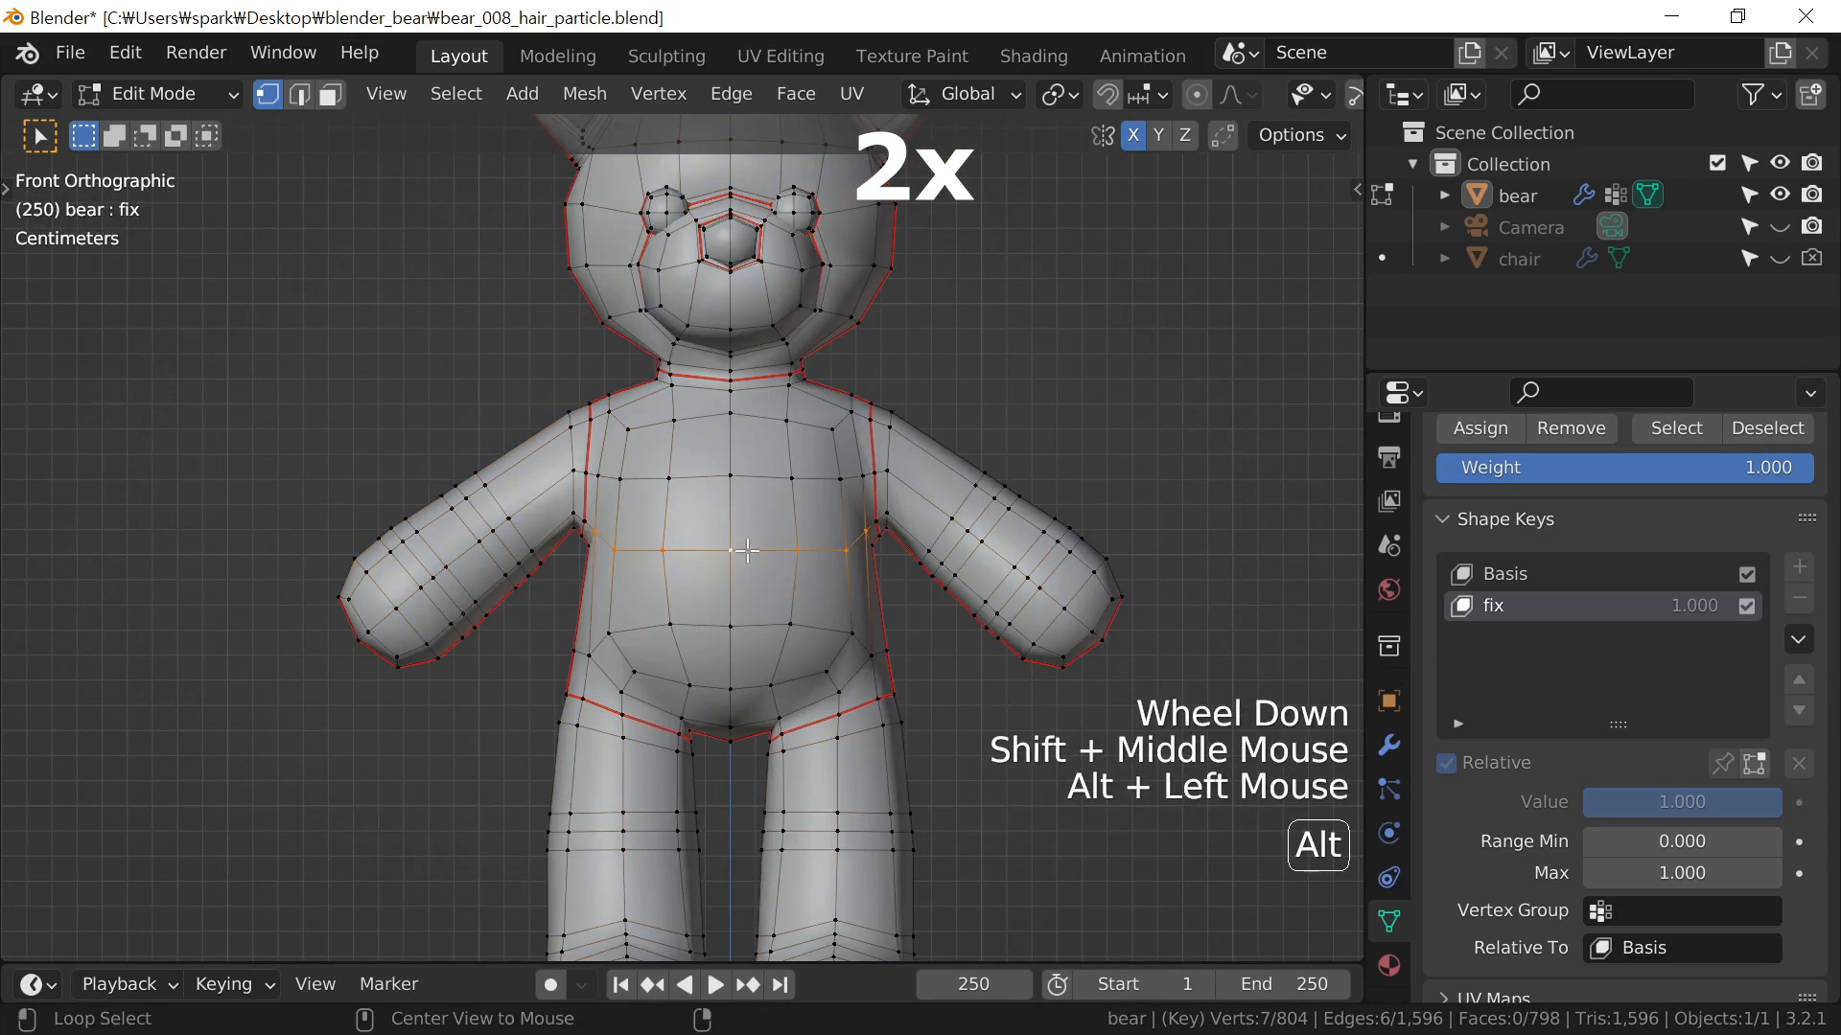
middle_click_drag(825, 548, 525, 542)
left_click(587, 532, "alt+shift")
left_click(518, 537, "shift")
middle_click_drag(1125, 617, 1102, 218)
left_click(719, 524, "shift")
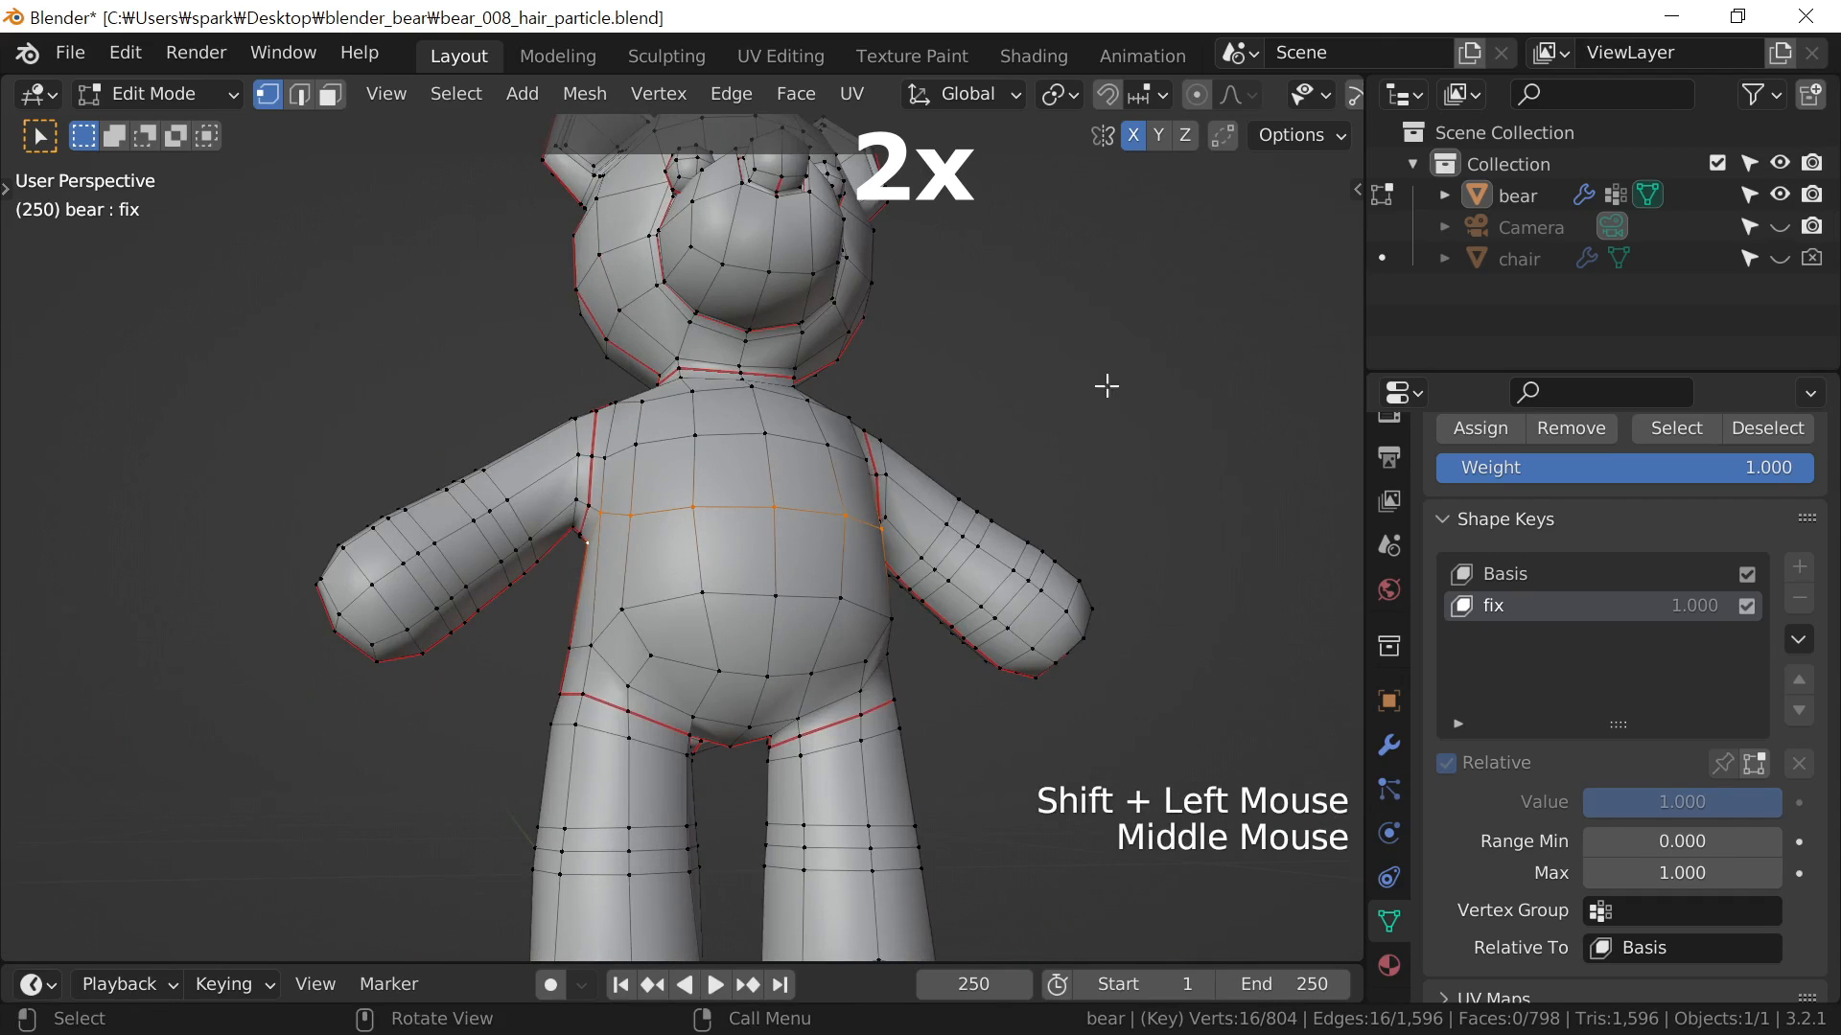
Try adjusting the selected torso loop with Shrink/Fatten without proportional editing
middle_click_drag(1106, 385, 973, 539)
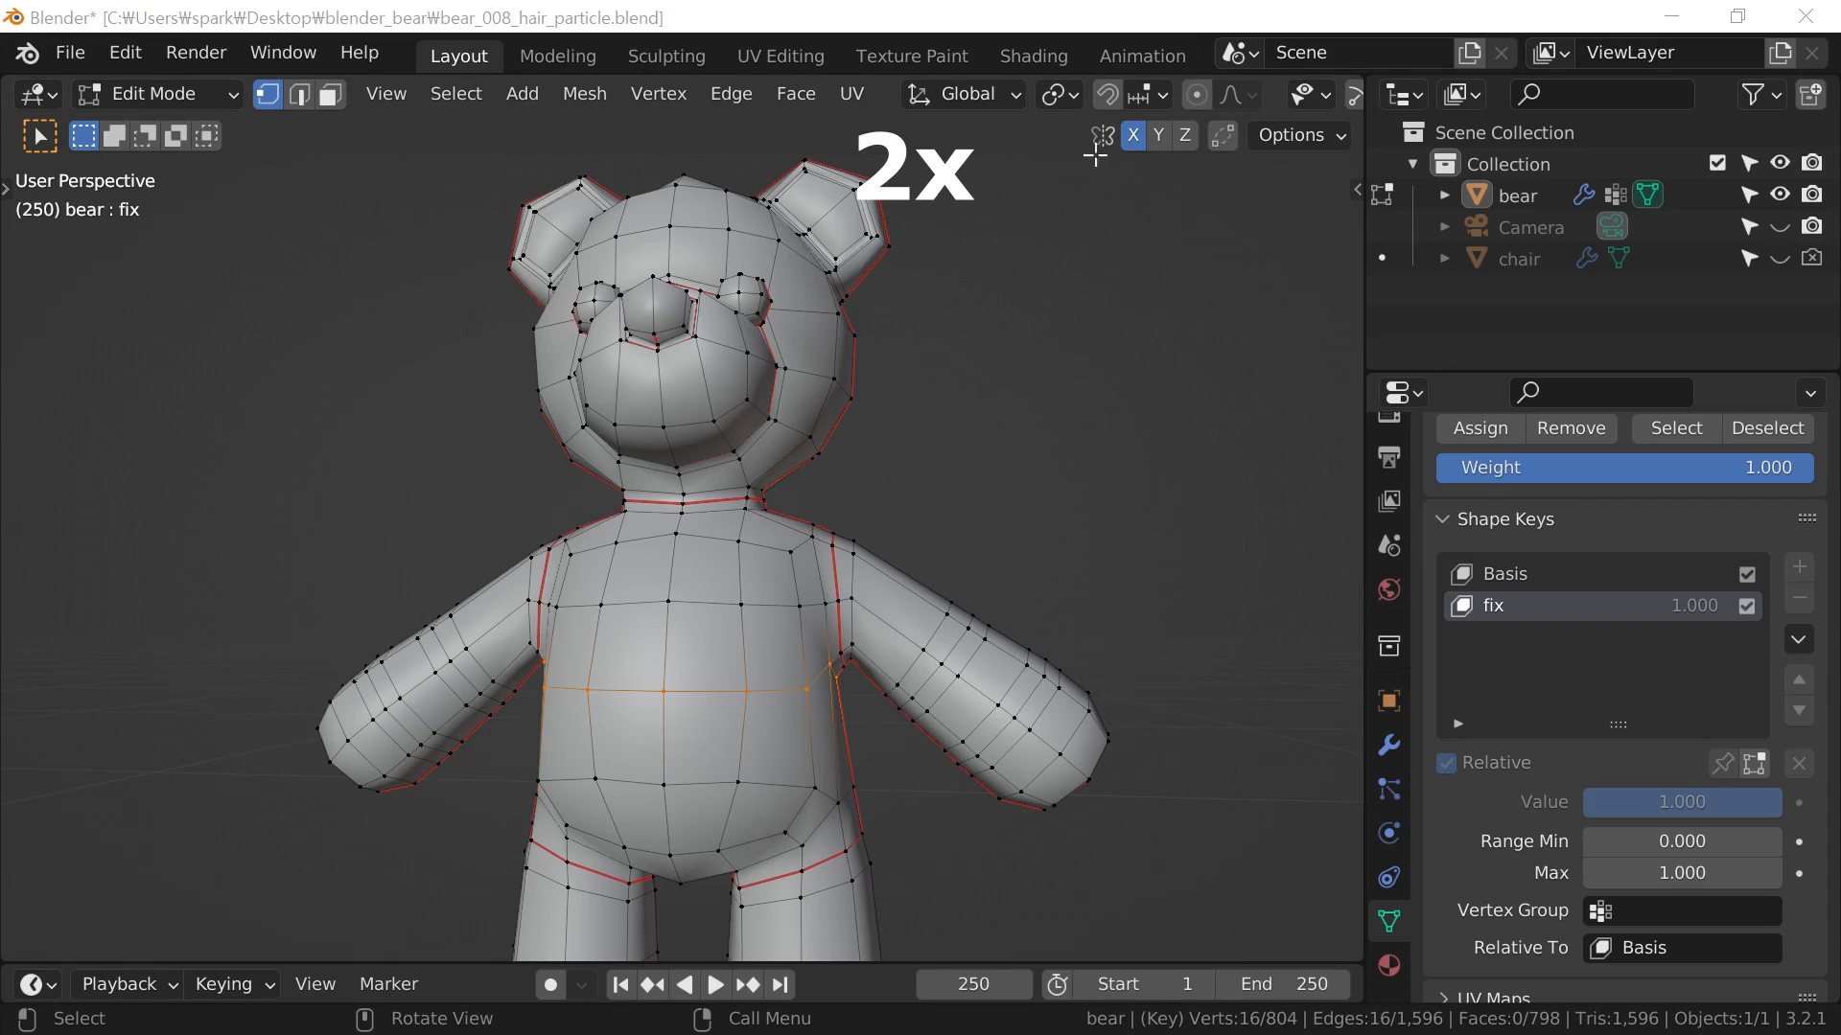
middle_click_drag(838, 419, 865, 523)
middle_click_drag(865, 522, 863, 372, "shift")
middle_click_drag(863, 372, 944, 401)
key("alt+s")
left_click(966, 537)
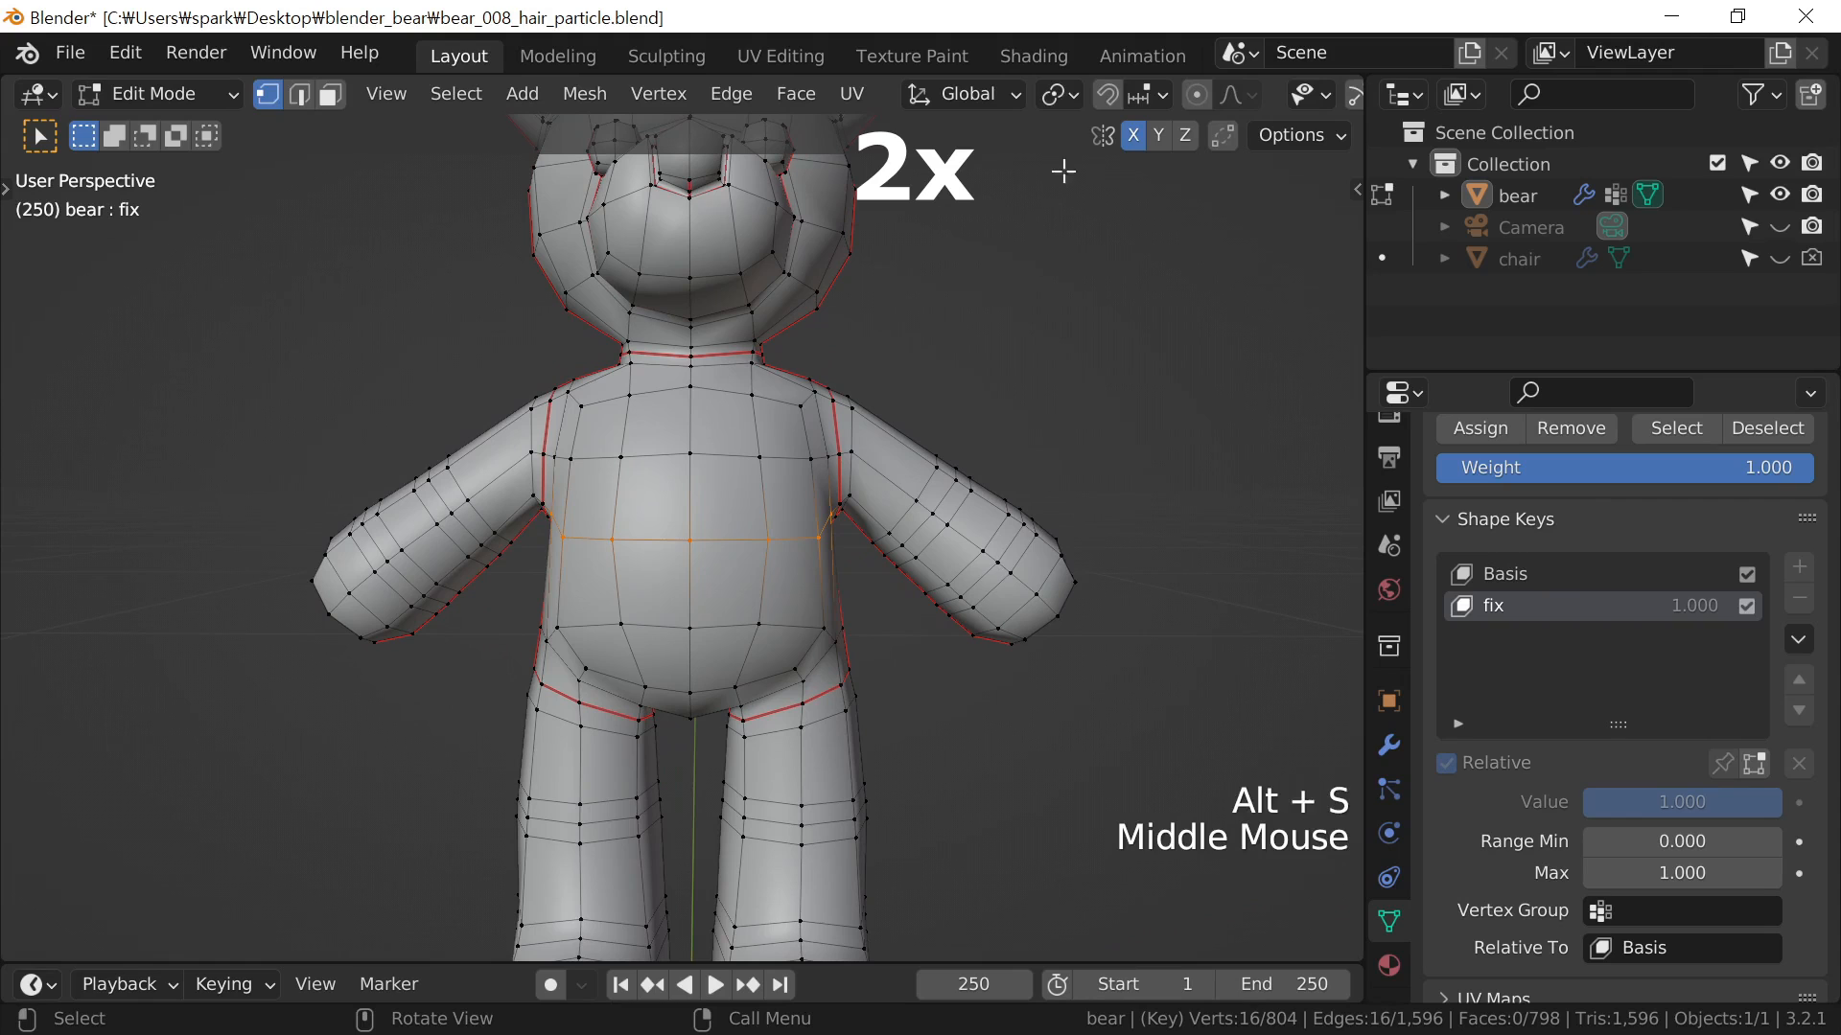
Turn on proportional editing, reduce its influence to the belly area, and slightly shrink the selected torso loop inward with Shrink/Fatten
left_click(1197, 94)
key("alt+s")
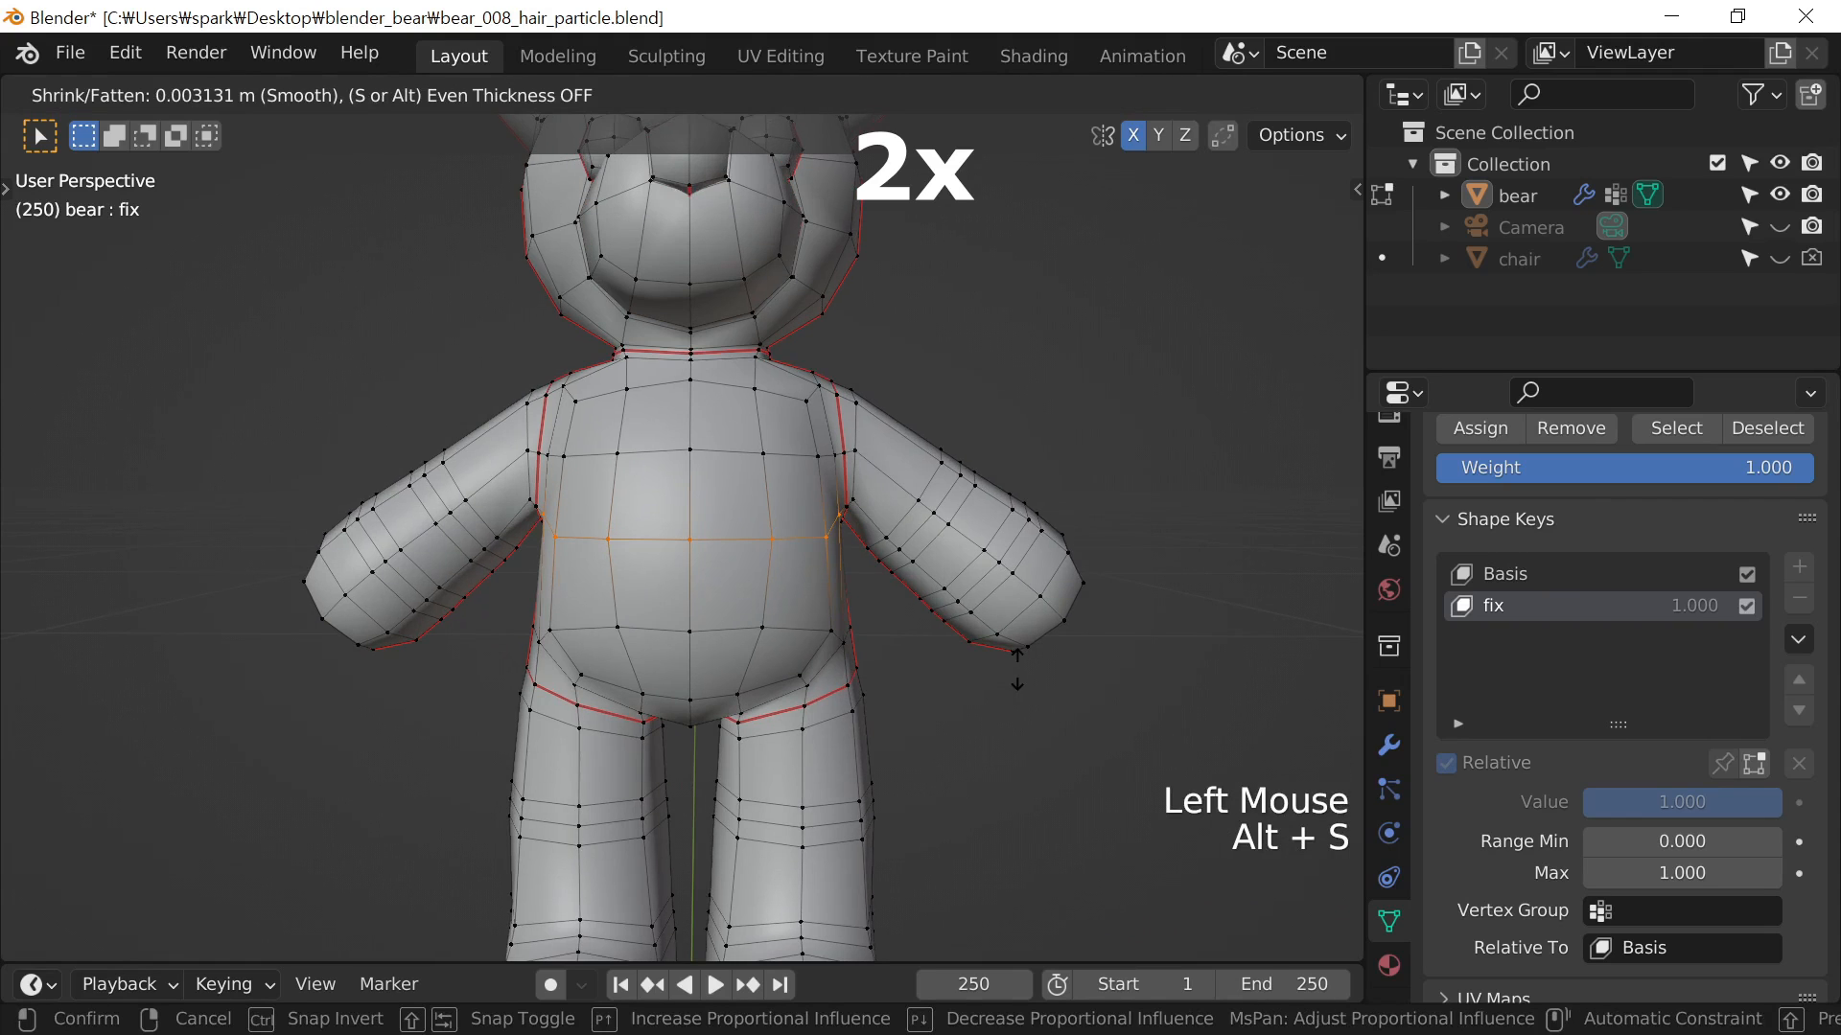
scroll(1016, 668, "up", 20)
right_click(1006, 657)
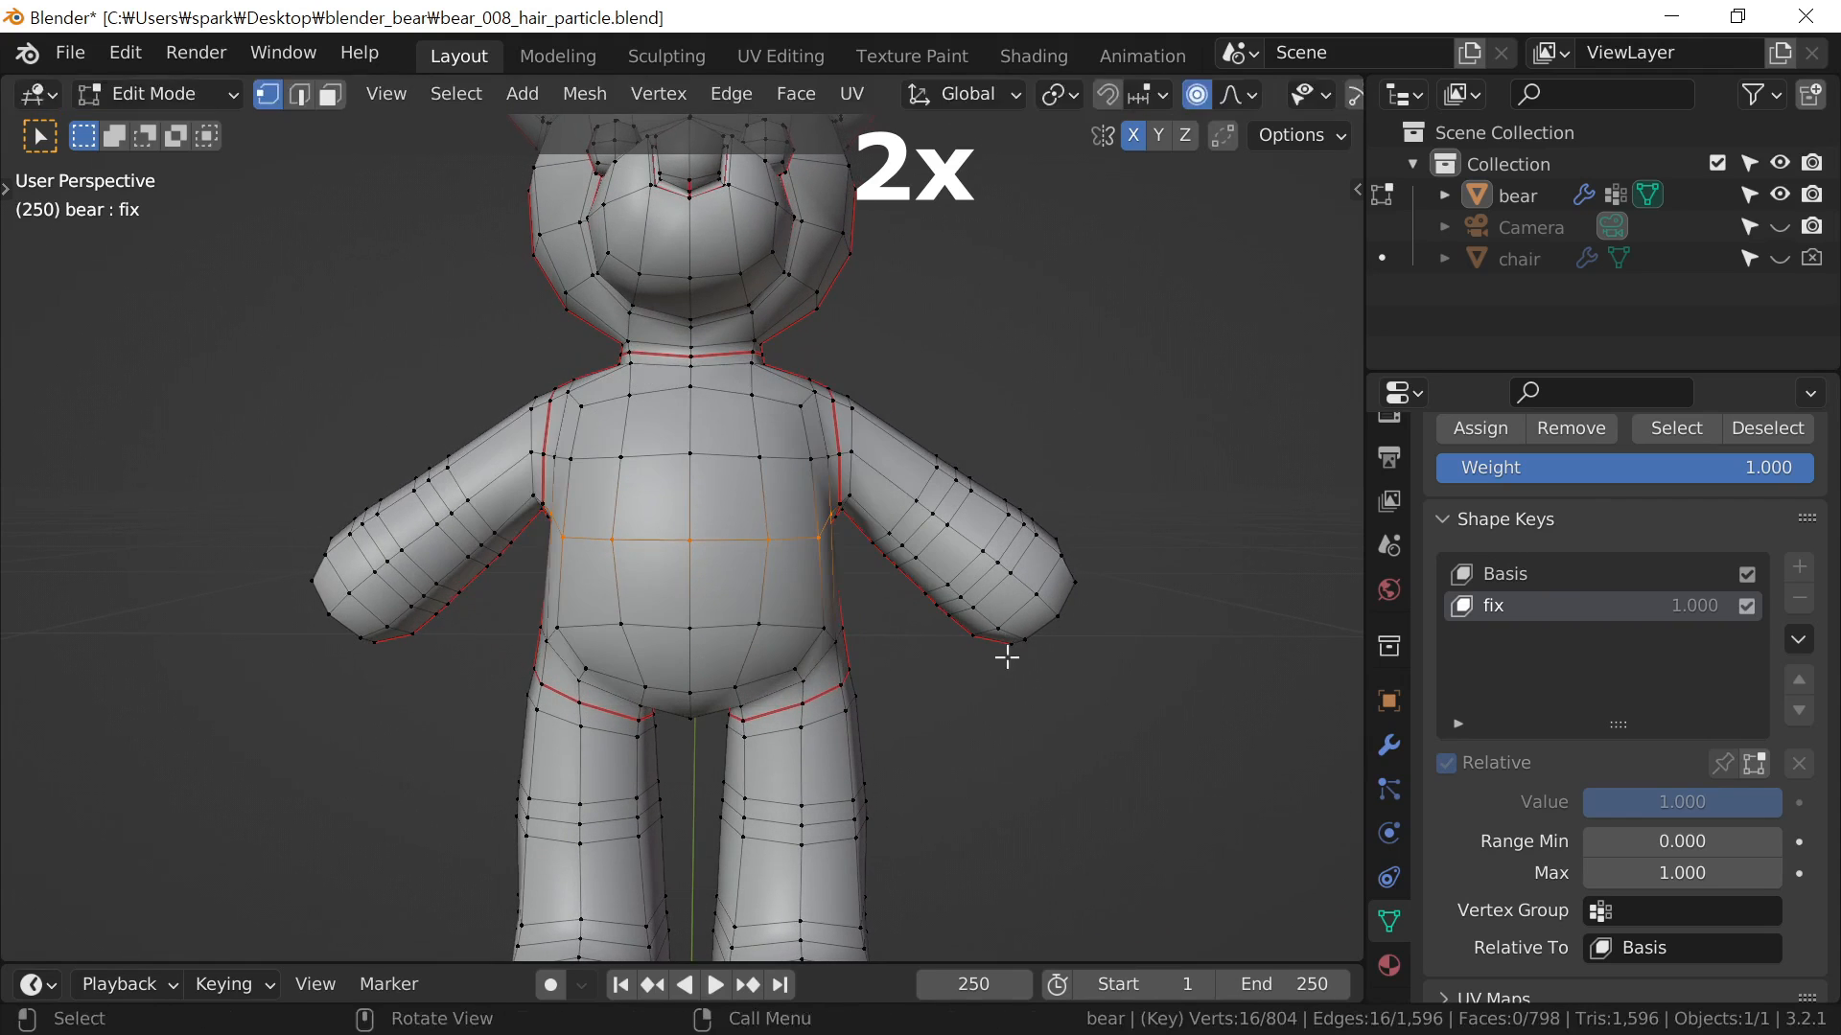
key("alt+s")
scroll(1010, 661, "up", 2)
right_click(1011, 660)
key("alt+s")
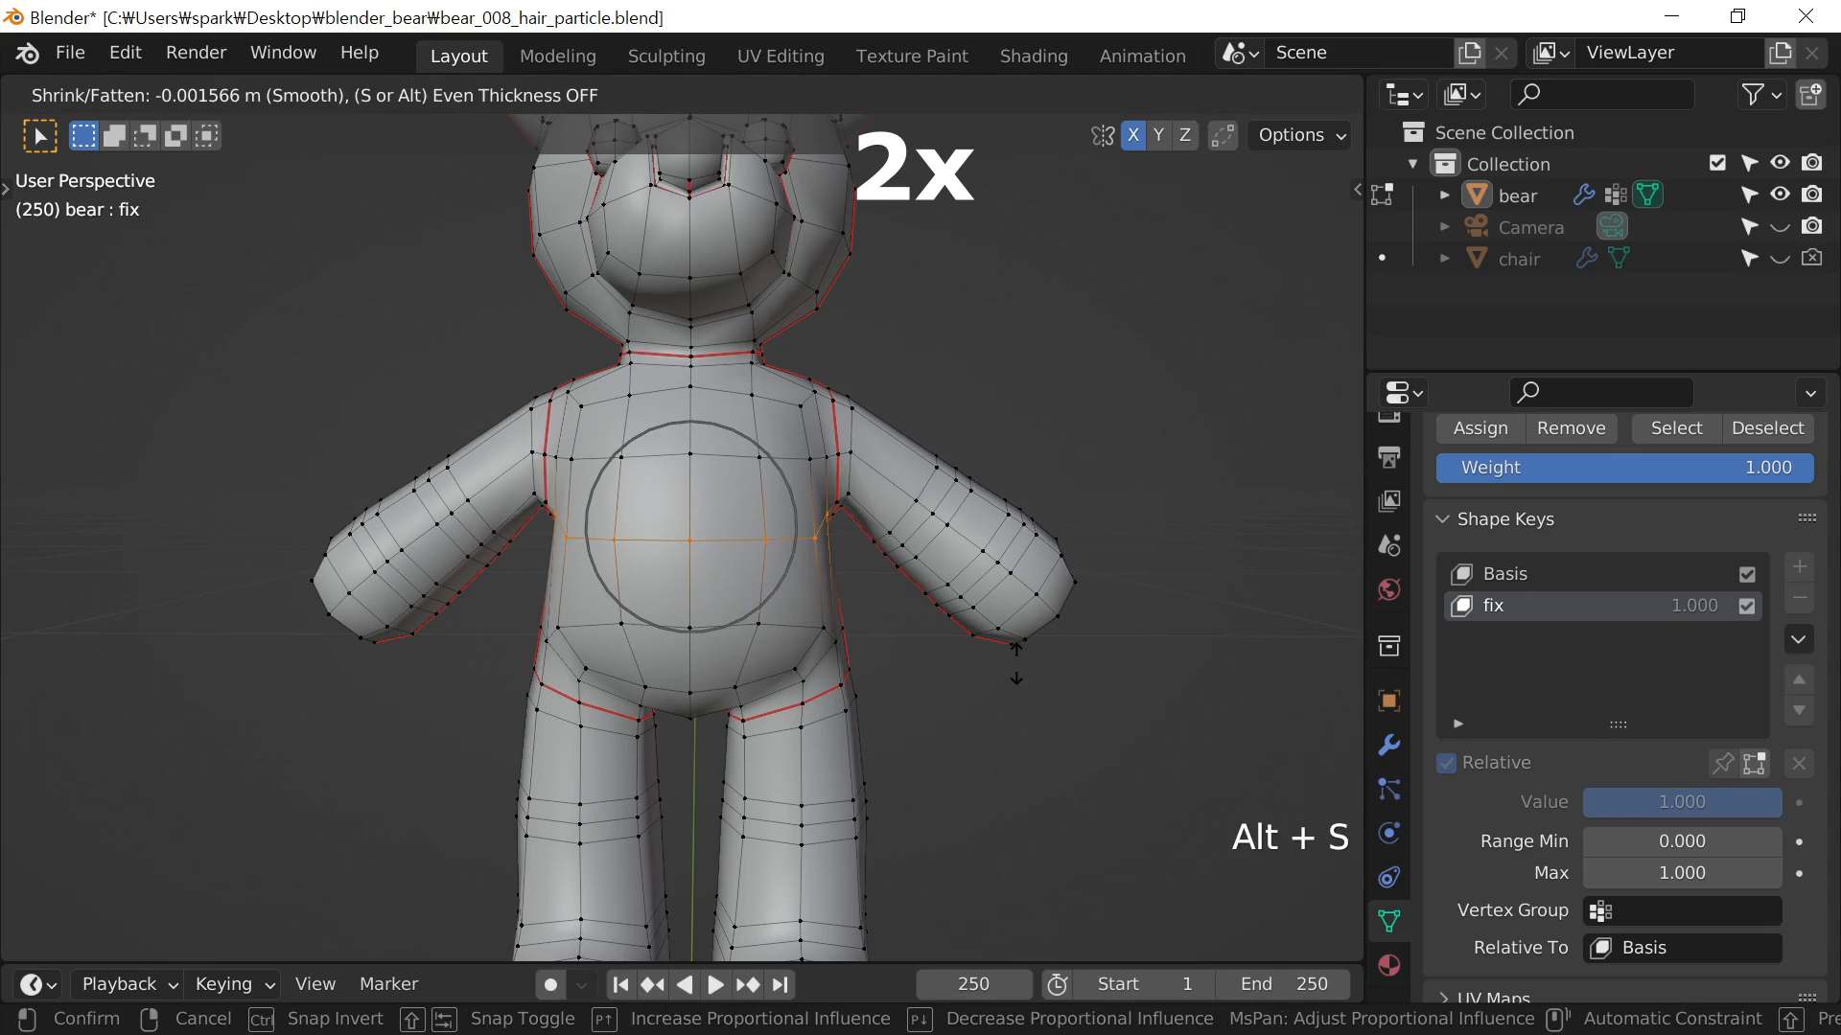
left_click(983, 665)
middle_click_drag(983, 665, 984, 588, "shift")
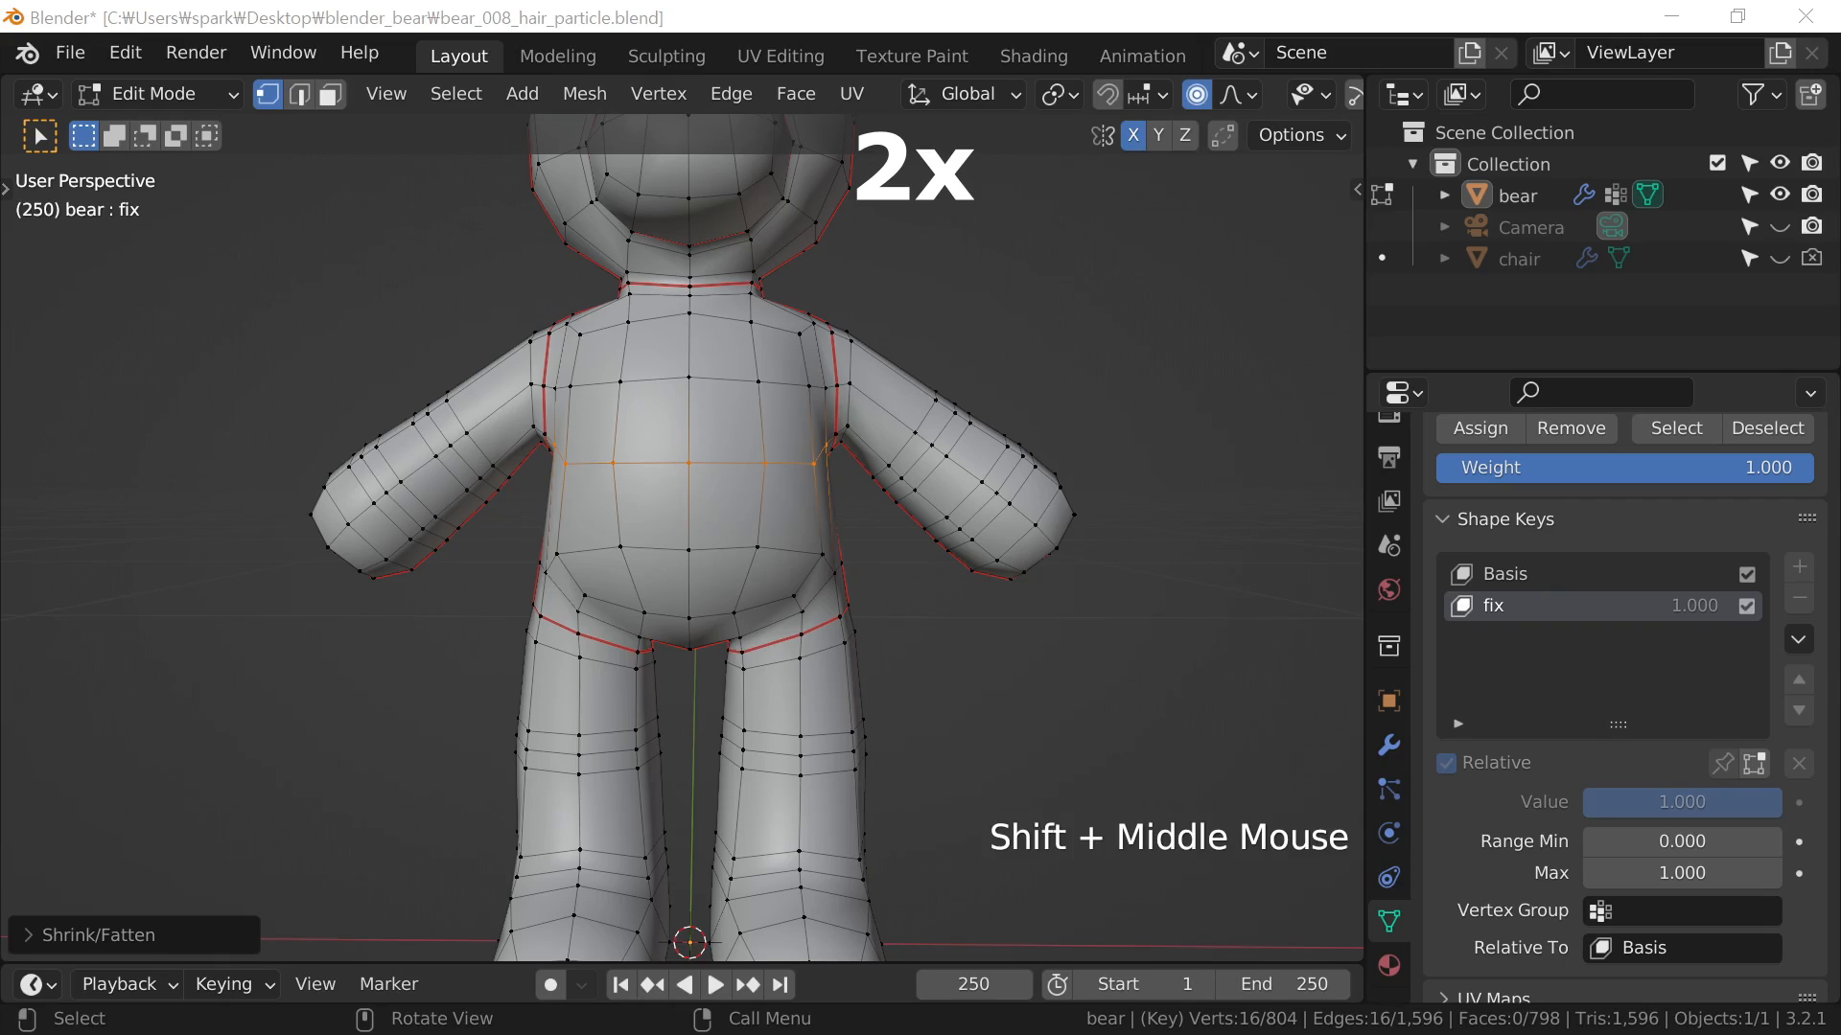
View the furred bear in Object Mode and compare its silhouette with the fix shape key disabled and enabled
middle_click_drag(897, 736, 883, 665)
scroll(883, 727, "down", 2)
left_click(875, 686)
scroll(900, 604, "up", 3)
scroll(912, 614, "down", 2)
key("Tab")
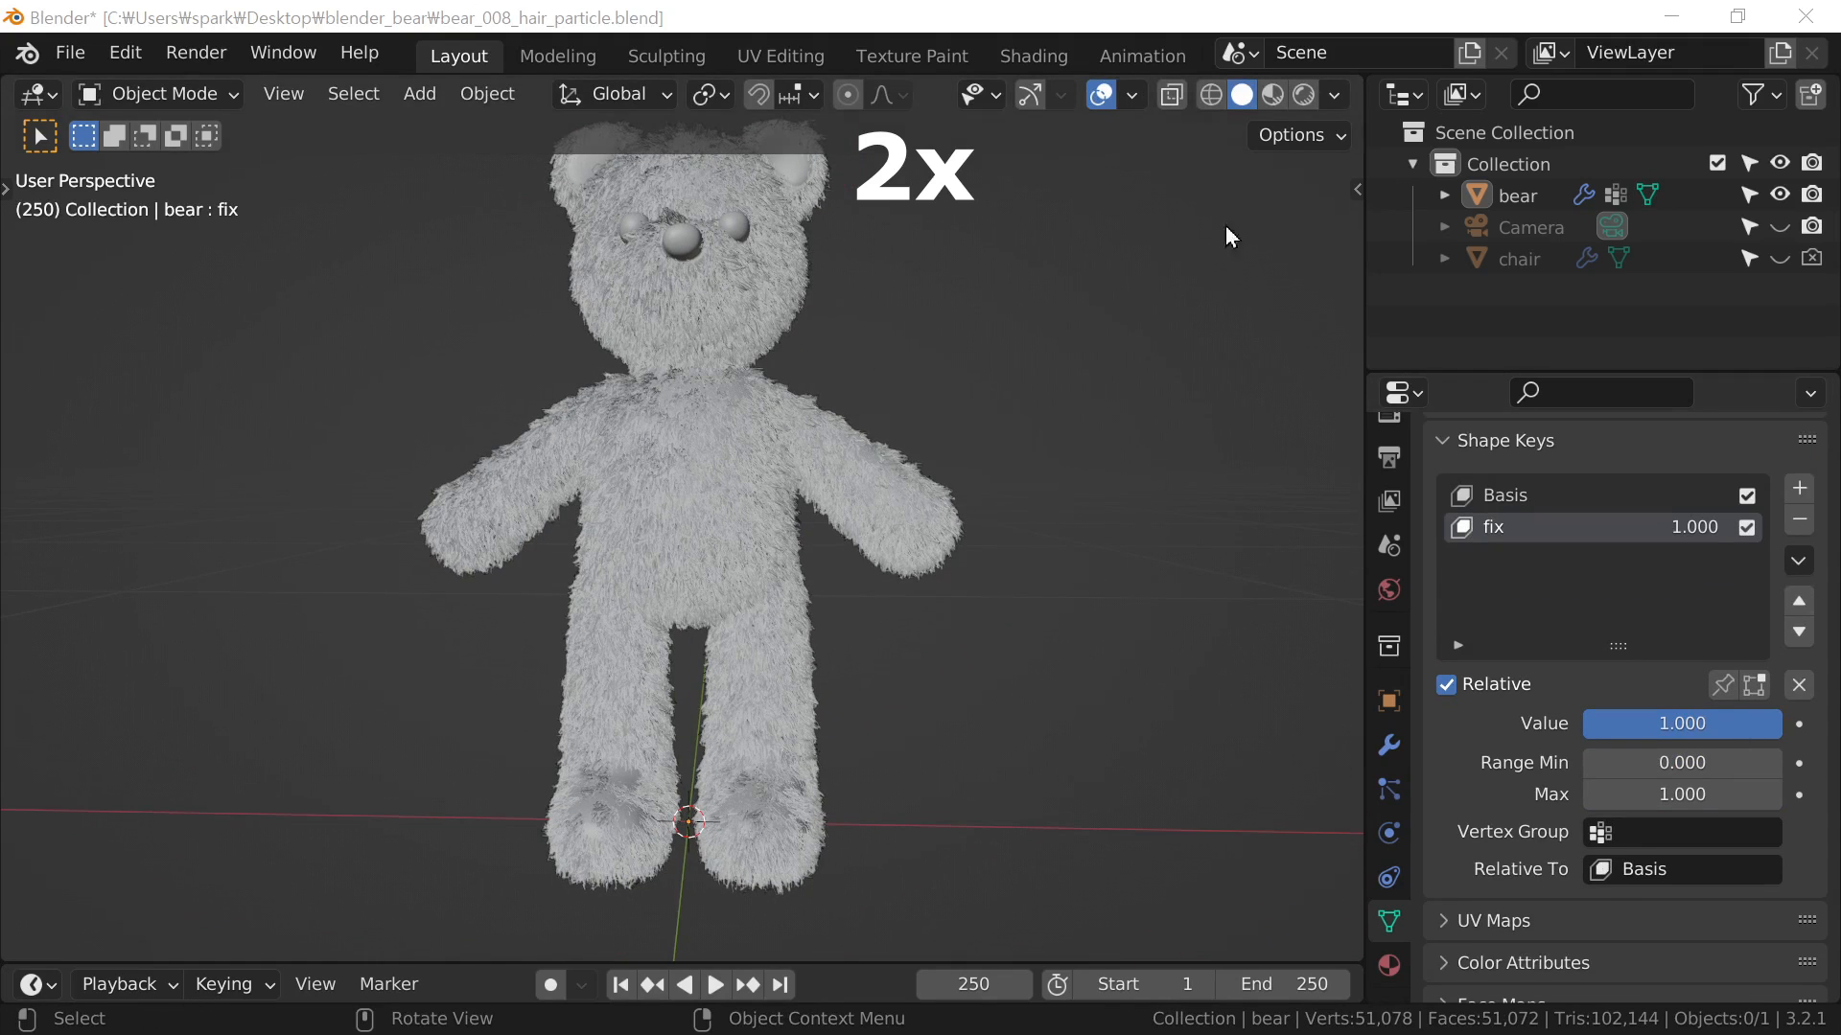
scroll(691, 575, "down", 1)
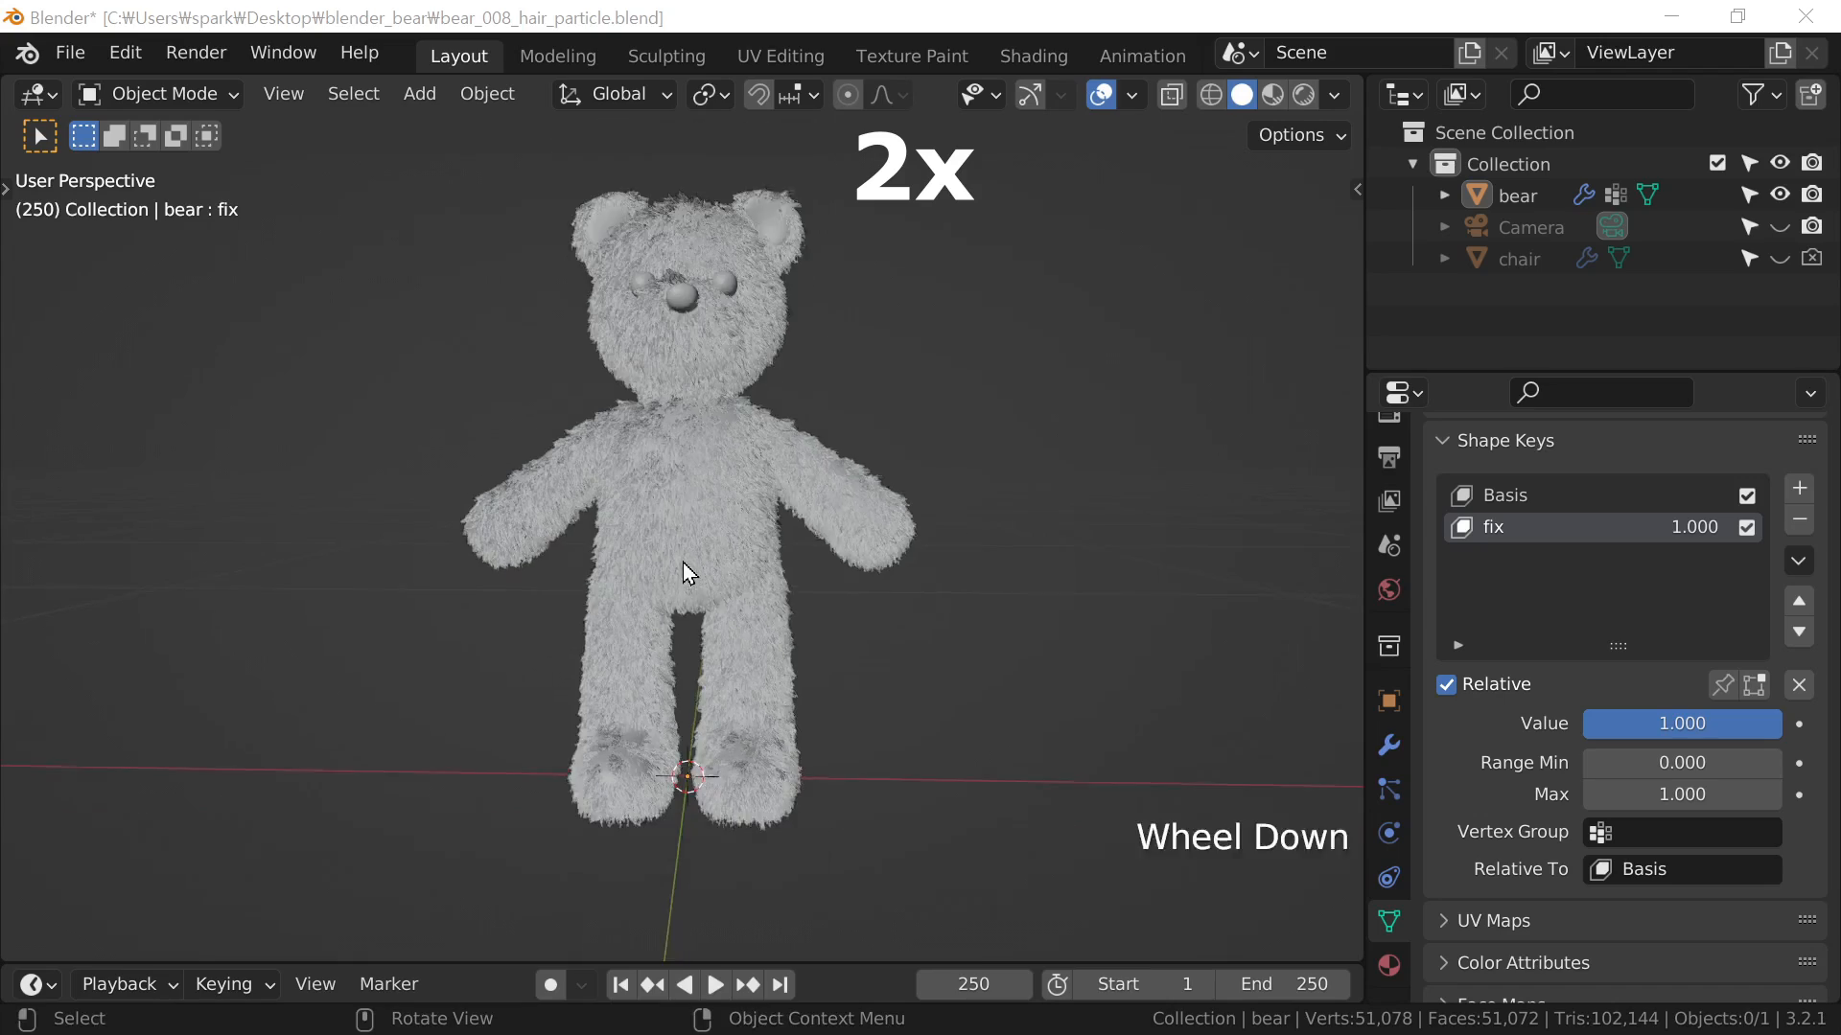
middle_click_drag(690, 575, 671, 613)
middle_click_drag(672, 614, 637, 616)
scroll(637, 617, "up", 1)
left_click(1746, 529)
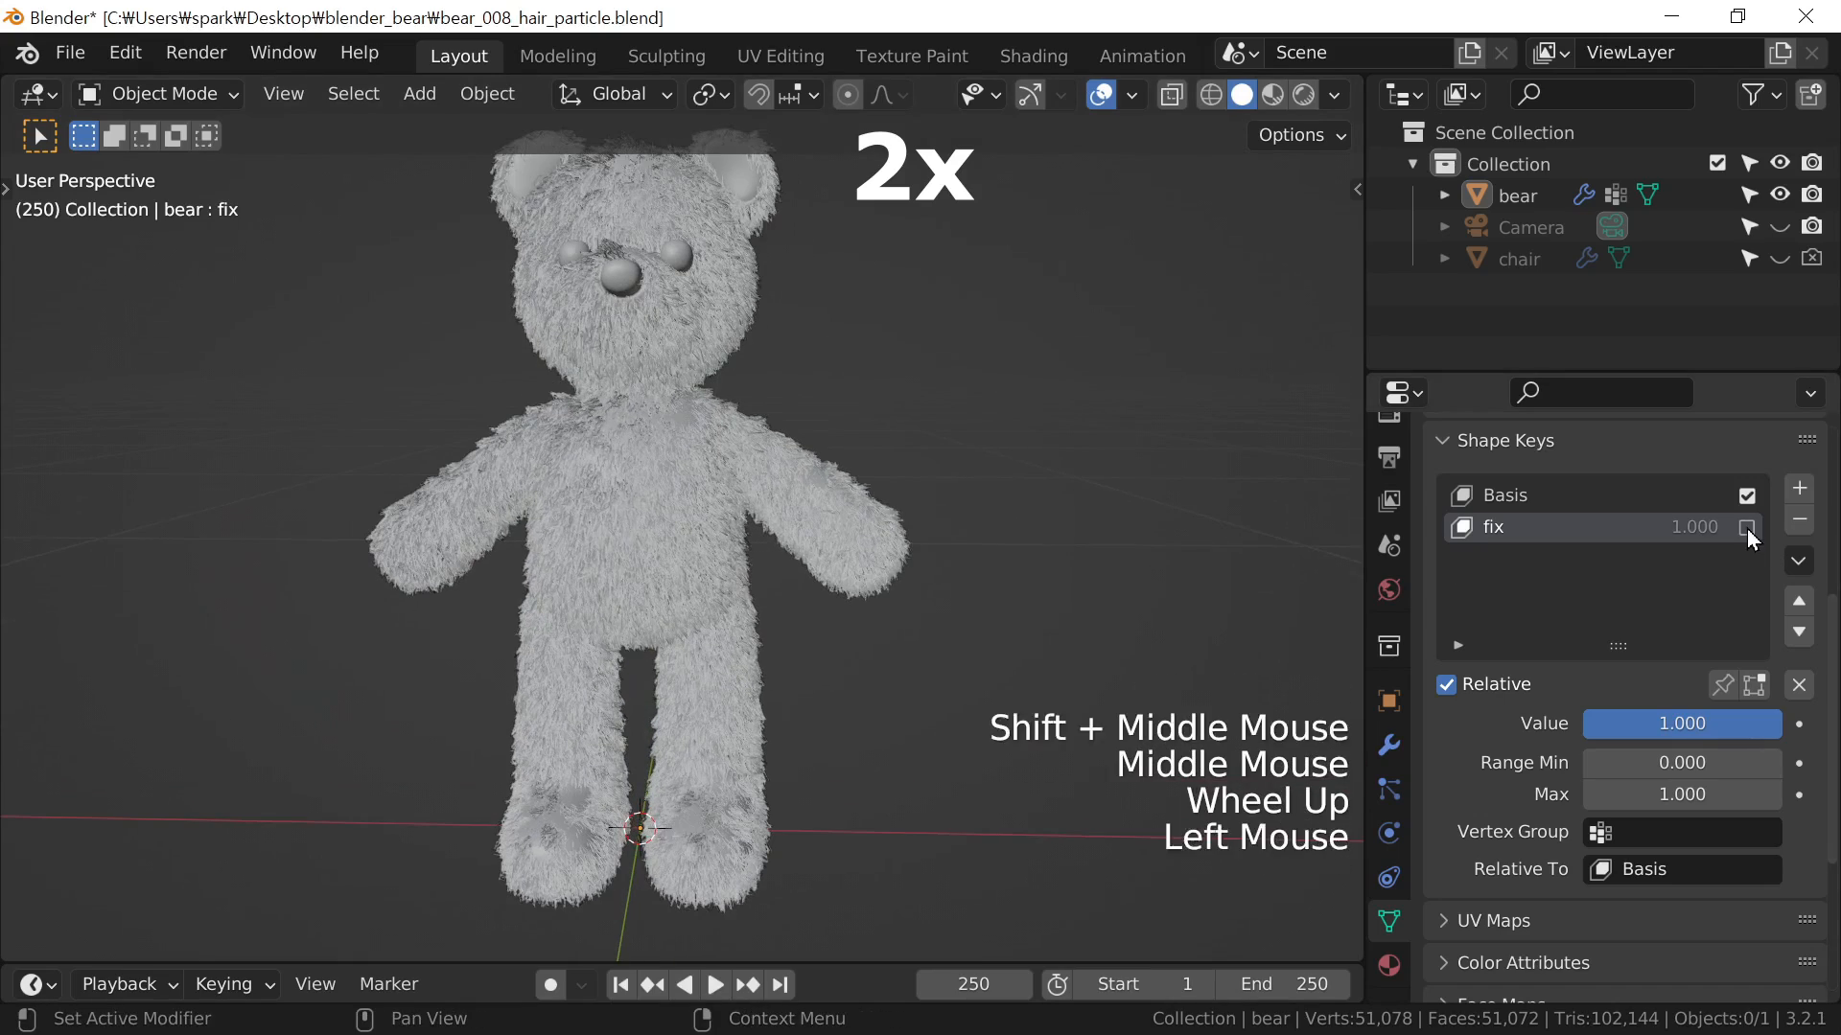
left_click(1747, 529)
In Edit Mode, select the face loop around the lower torso, try Shrink/Fatten on it, and undo the change
scroll(773, 670, "up", 1)
middle_click_drag(789, 690, 702, 632)
key("Tab")
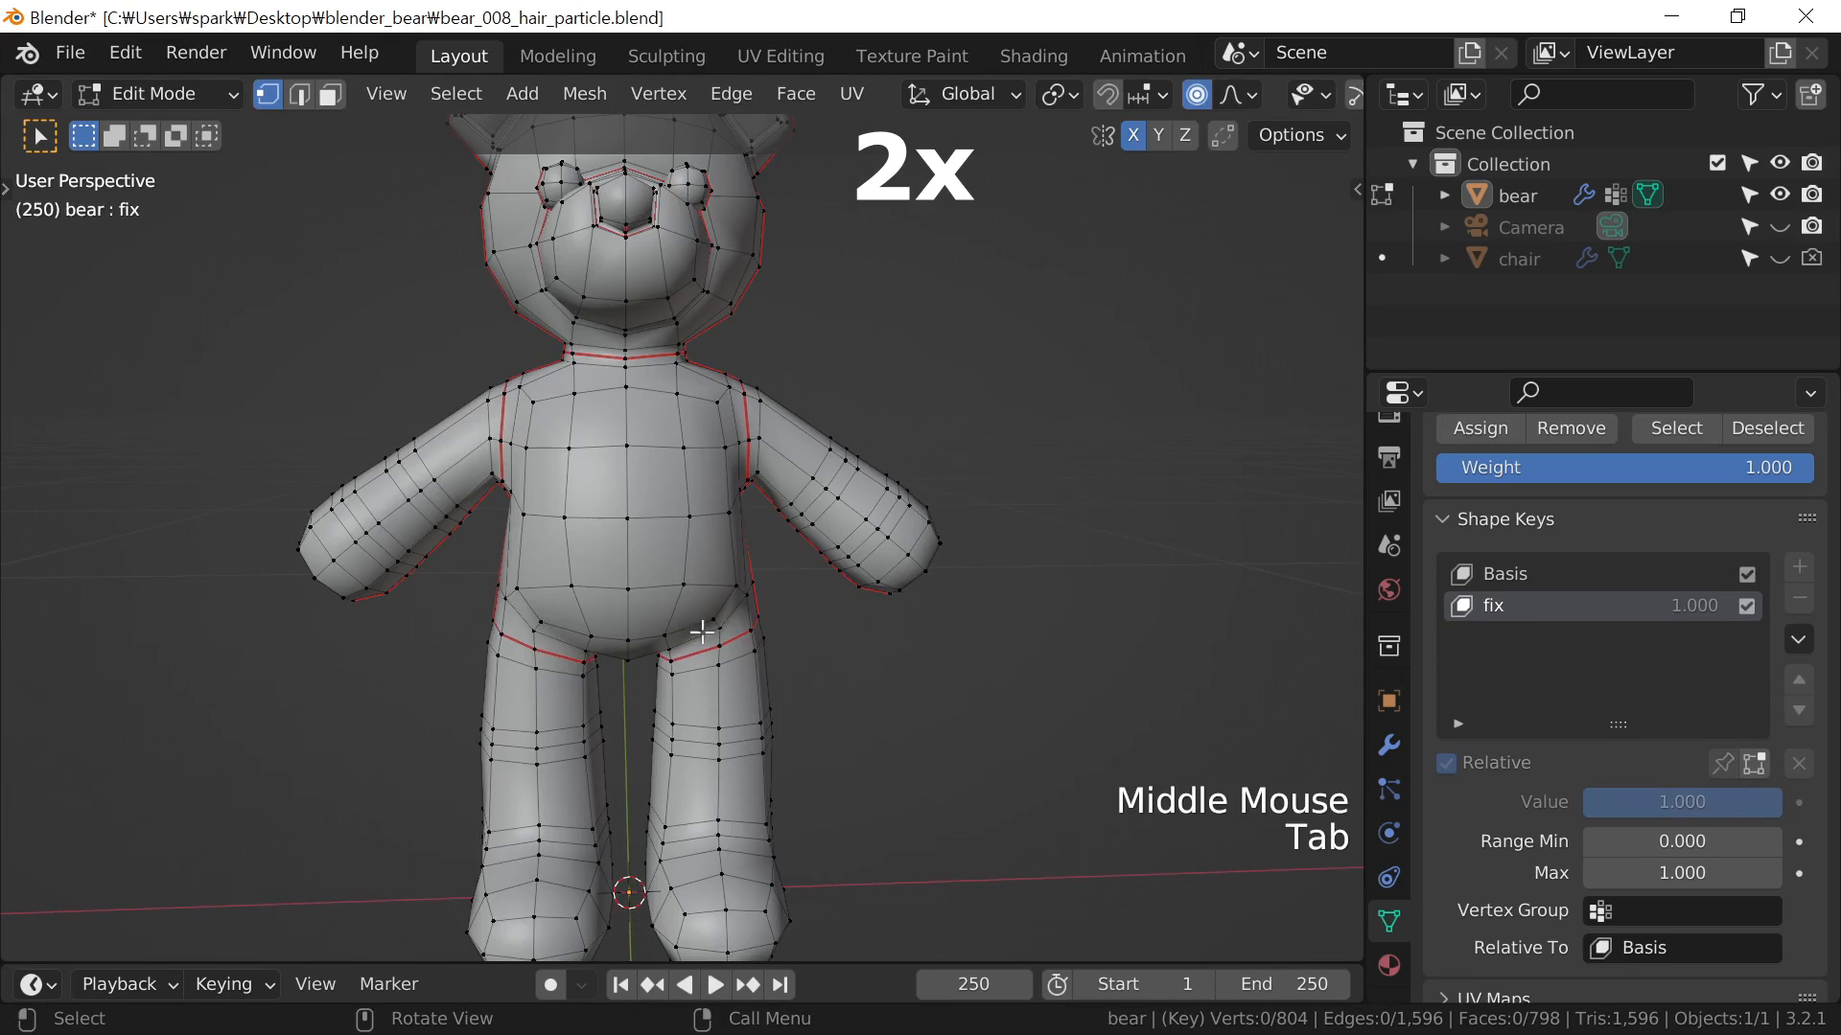
key("3")
left_click(791, 563, "alt")
mouse_move(791, 562)
middle_mouse_down()
mouse_move(805, 547)
mouse_move(803, 572)
middle_mouse_up()
key("alt+s")
right_click(746, 573)
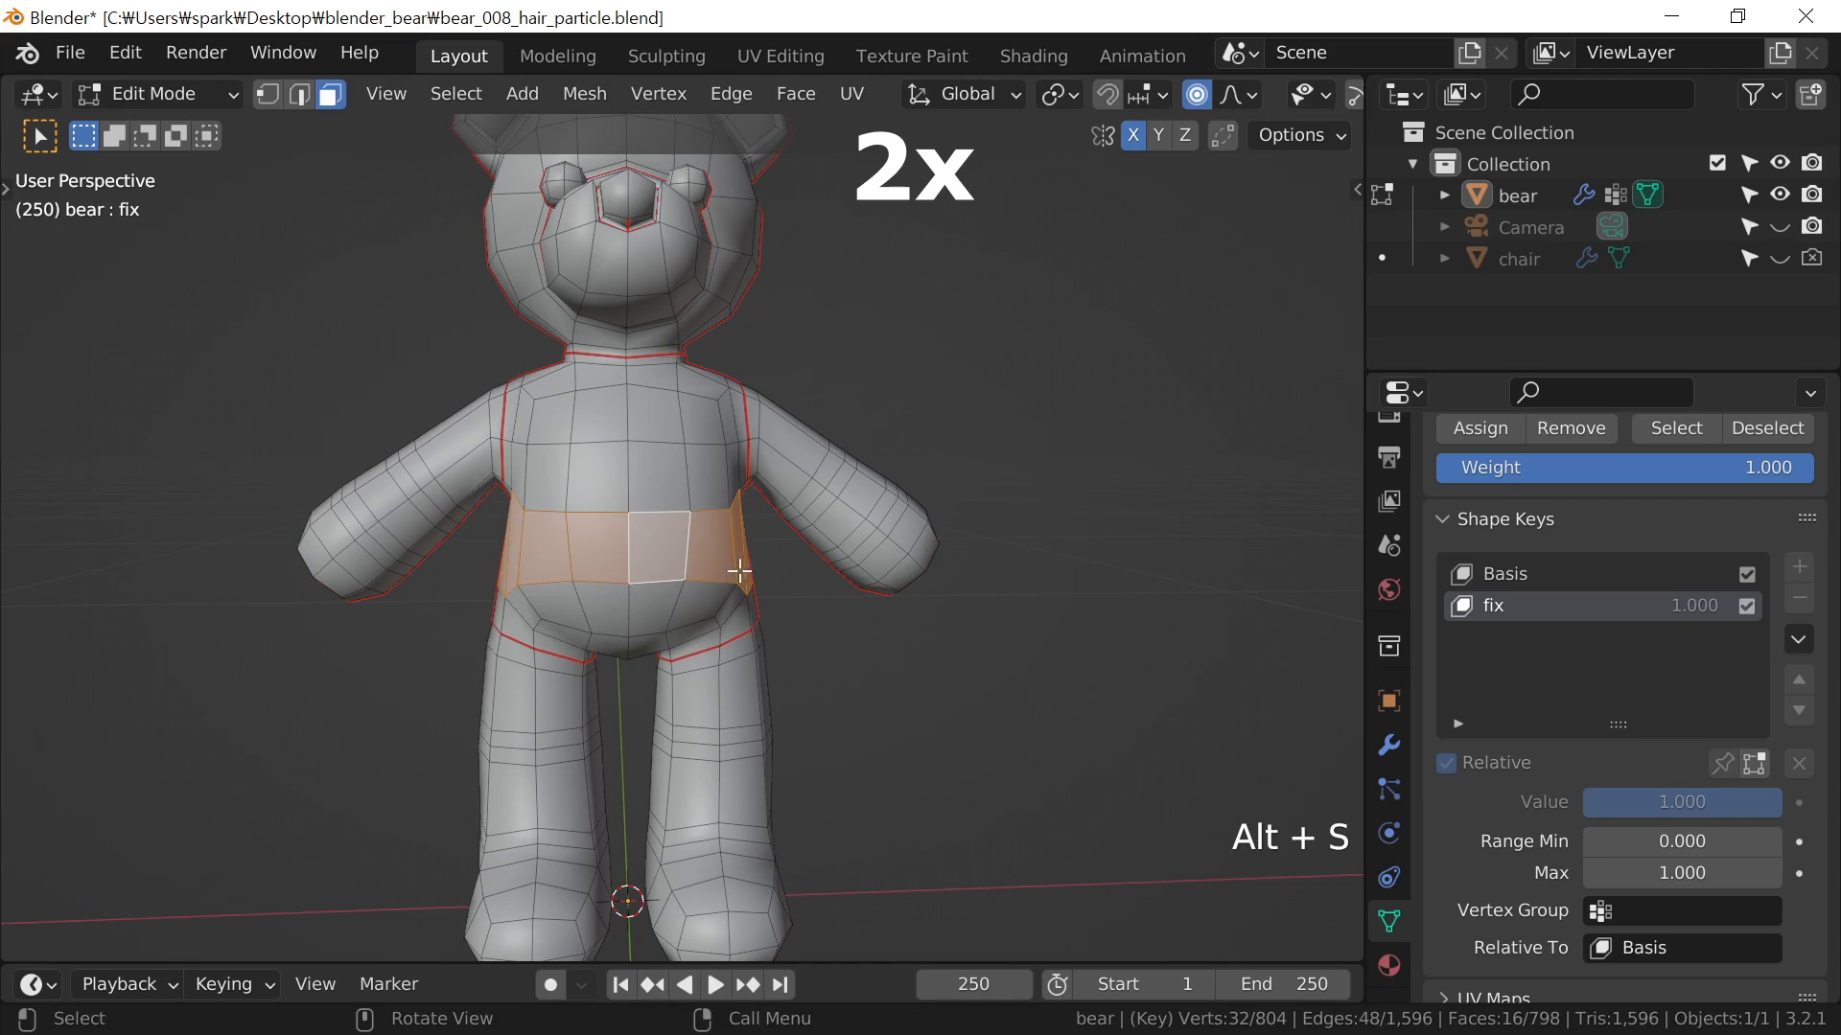
key("alt+s")
middle_click_drag(826, 600, 815, 599)
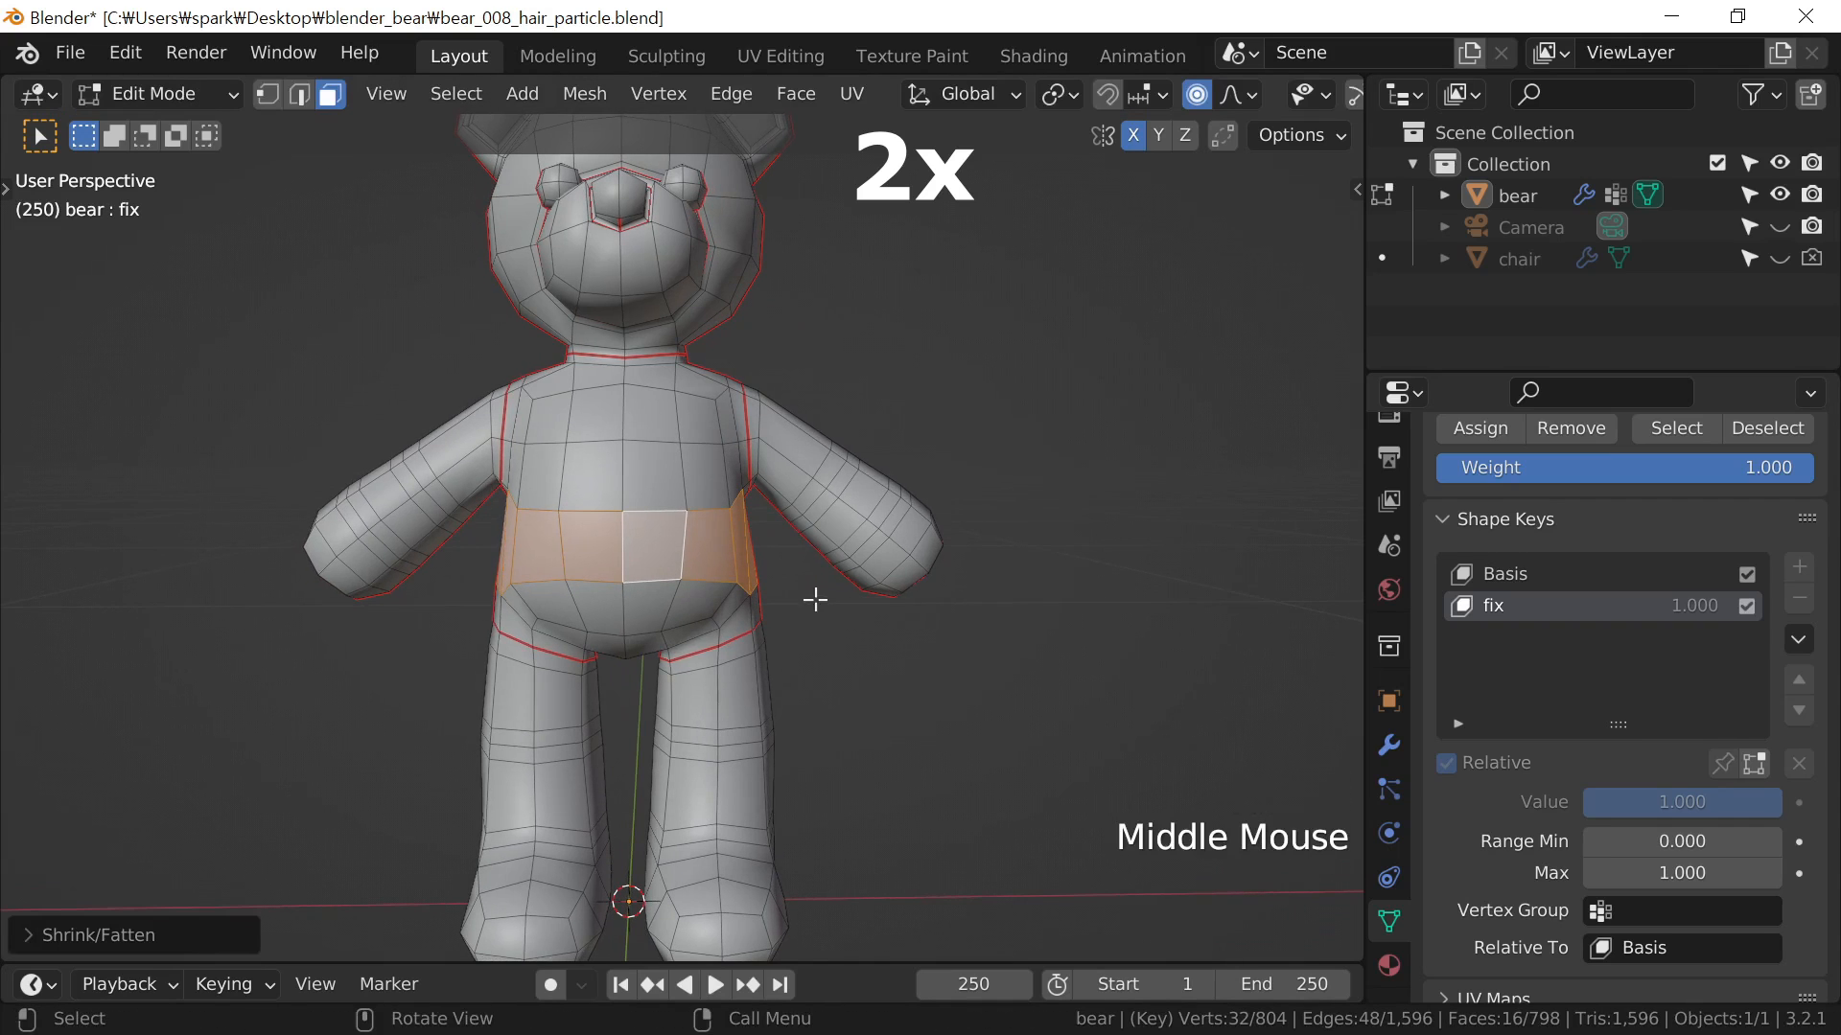
key("ctrl+z")
Select the horizontal row of vertices across the lower belly and try adjusting it with Shrink/Fatten
key("1")
left_click(681, 601, "alt")
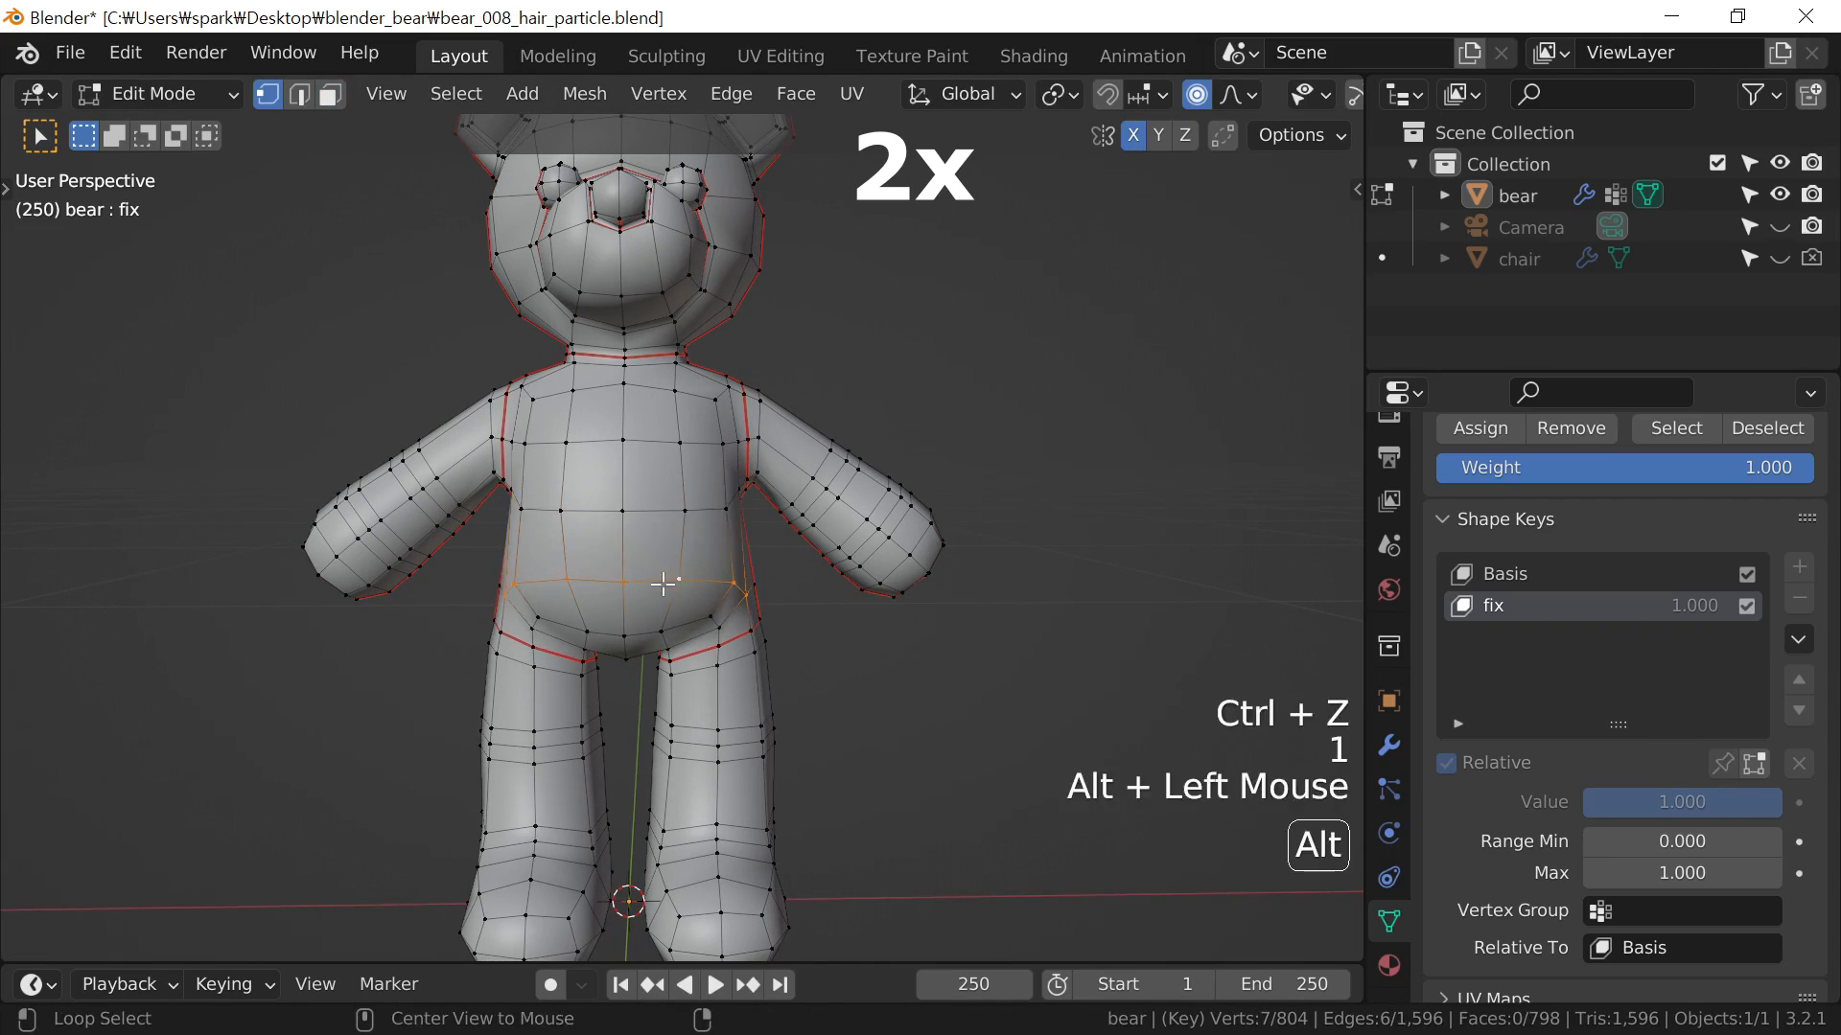
middle_click_drag(681, 601, 575, 575)
left_click(635, 596, "alt+shift")
left_click(663, 597, "alt+shift")
key("ctrl+z")
left_click(682, 599, "shift")
left_click(566, 606, "alt+shift")
left_click(635, 616, "shift")
key("ctrl+z")
key("b")
middle_click_drag(465, 657, 1176, 630)
middle_click_drag(829, 637, 961, 649)
key("alt+s")
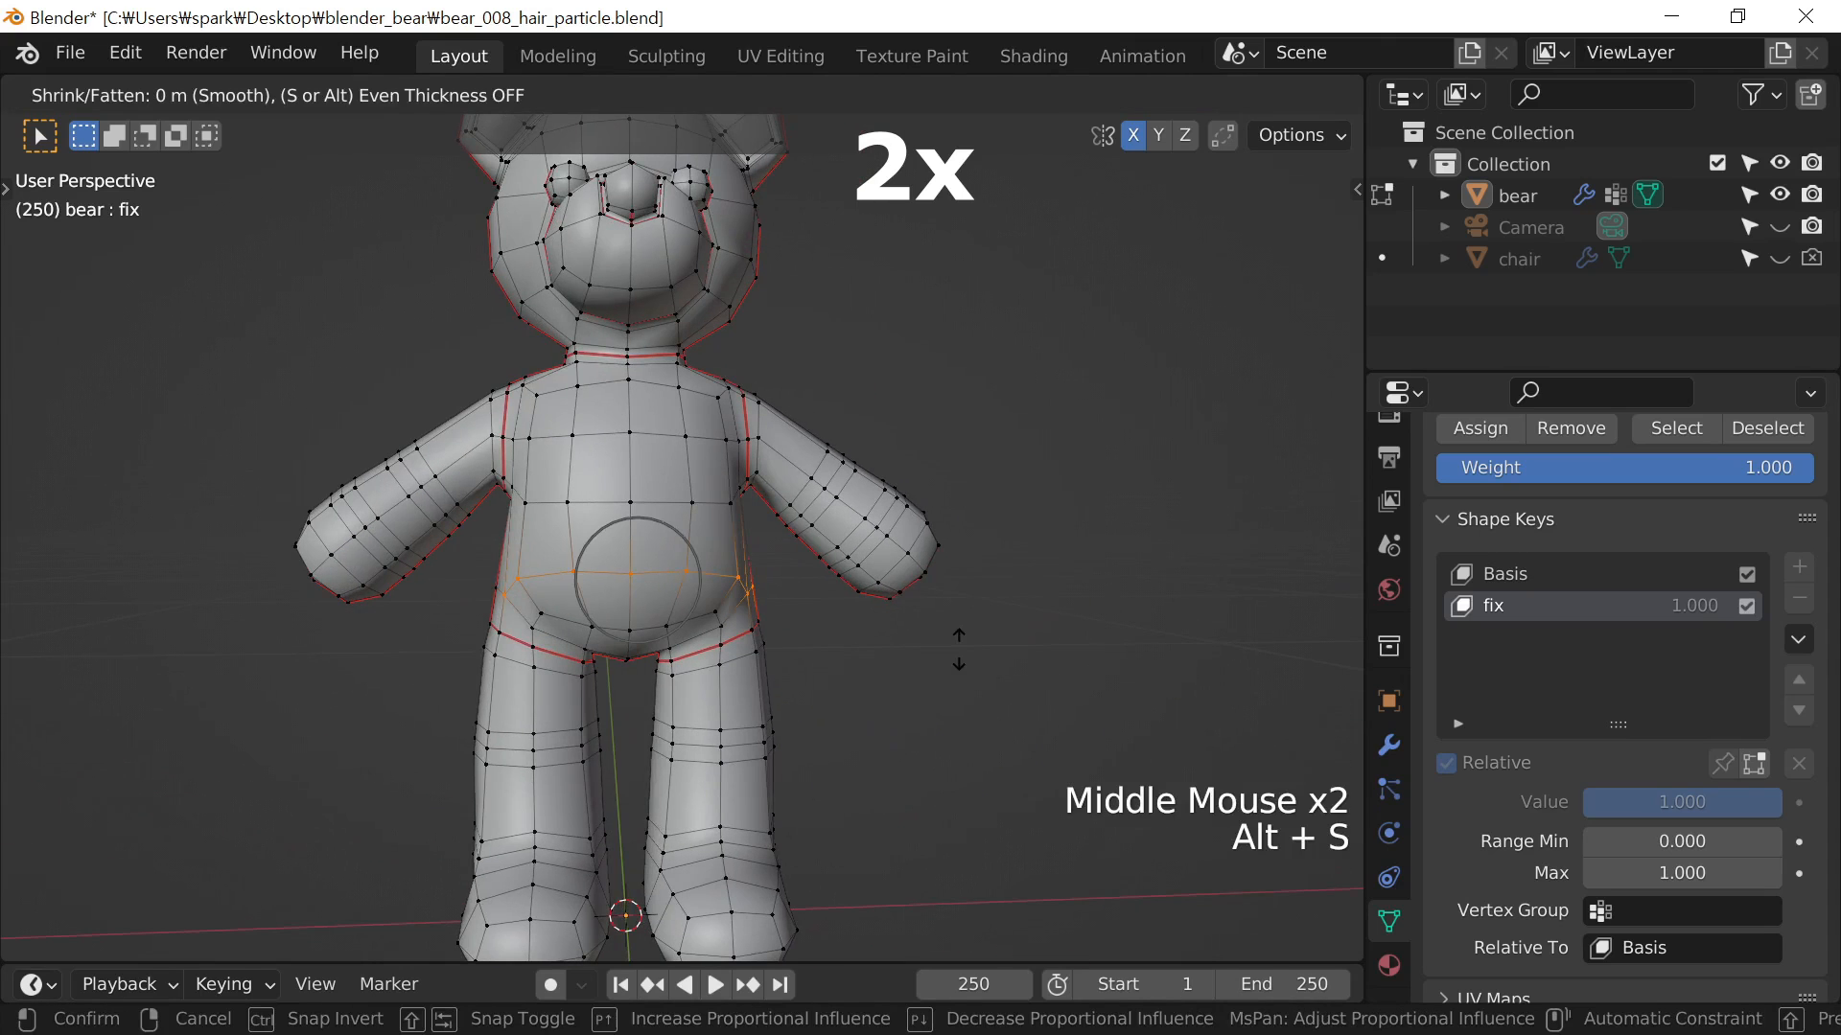
left_click(961, 654)
Pick the shortest vertex path across the front of the lower belly and try Shrink/Fatten on it
left_click(523, 577)
middle_click_drag(758, 595, 853, 648)
scroll(671, 601, "up", 2)
left_click(719, 602, "ctrl")
key("alt+s")
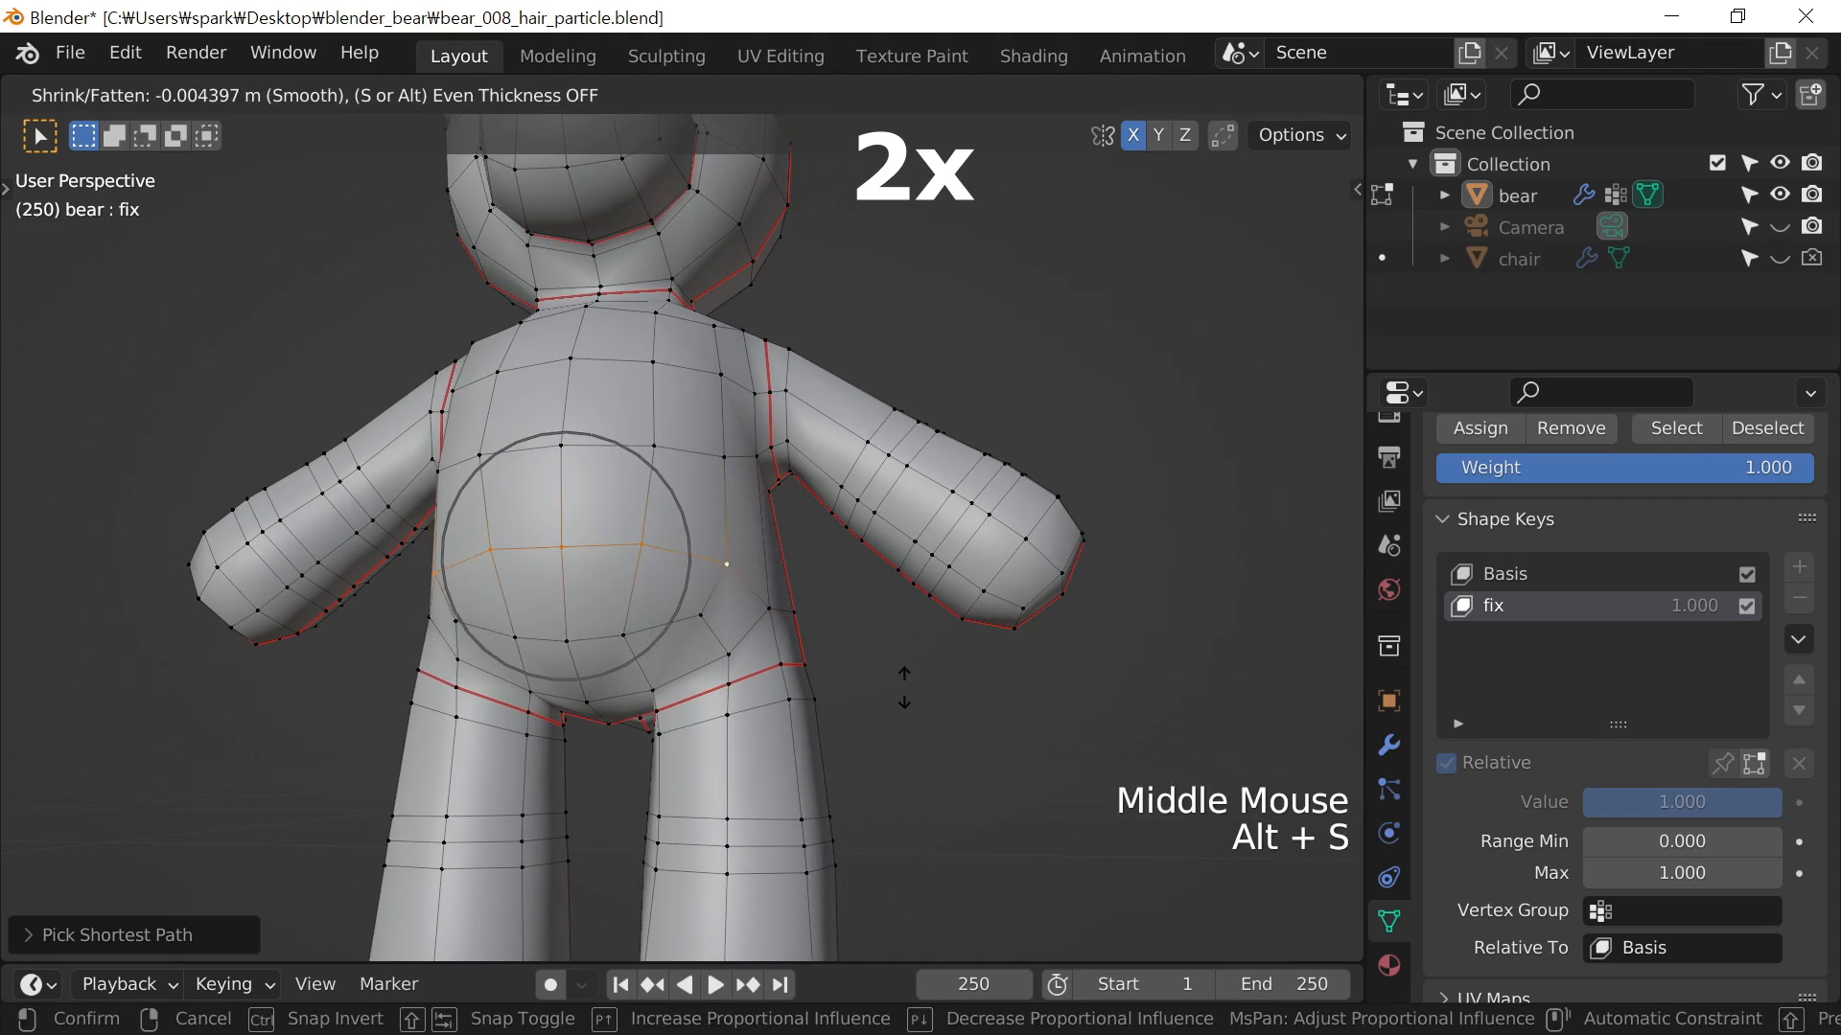
key("alt+s")
key("alt+s")
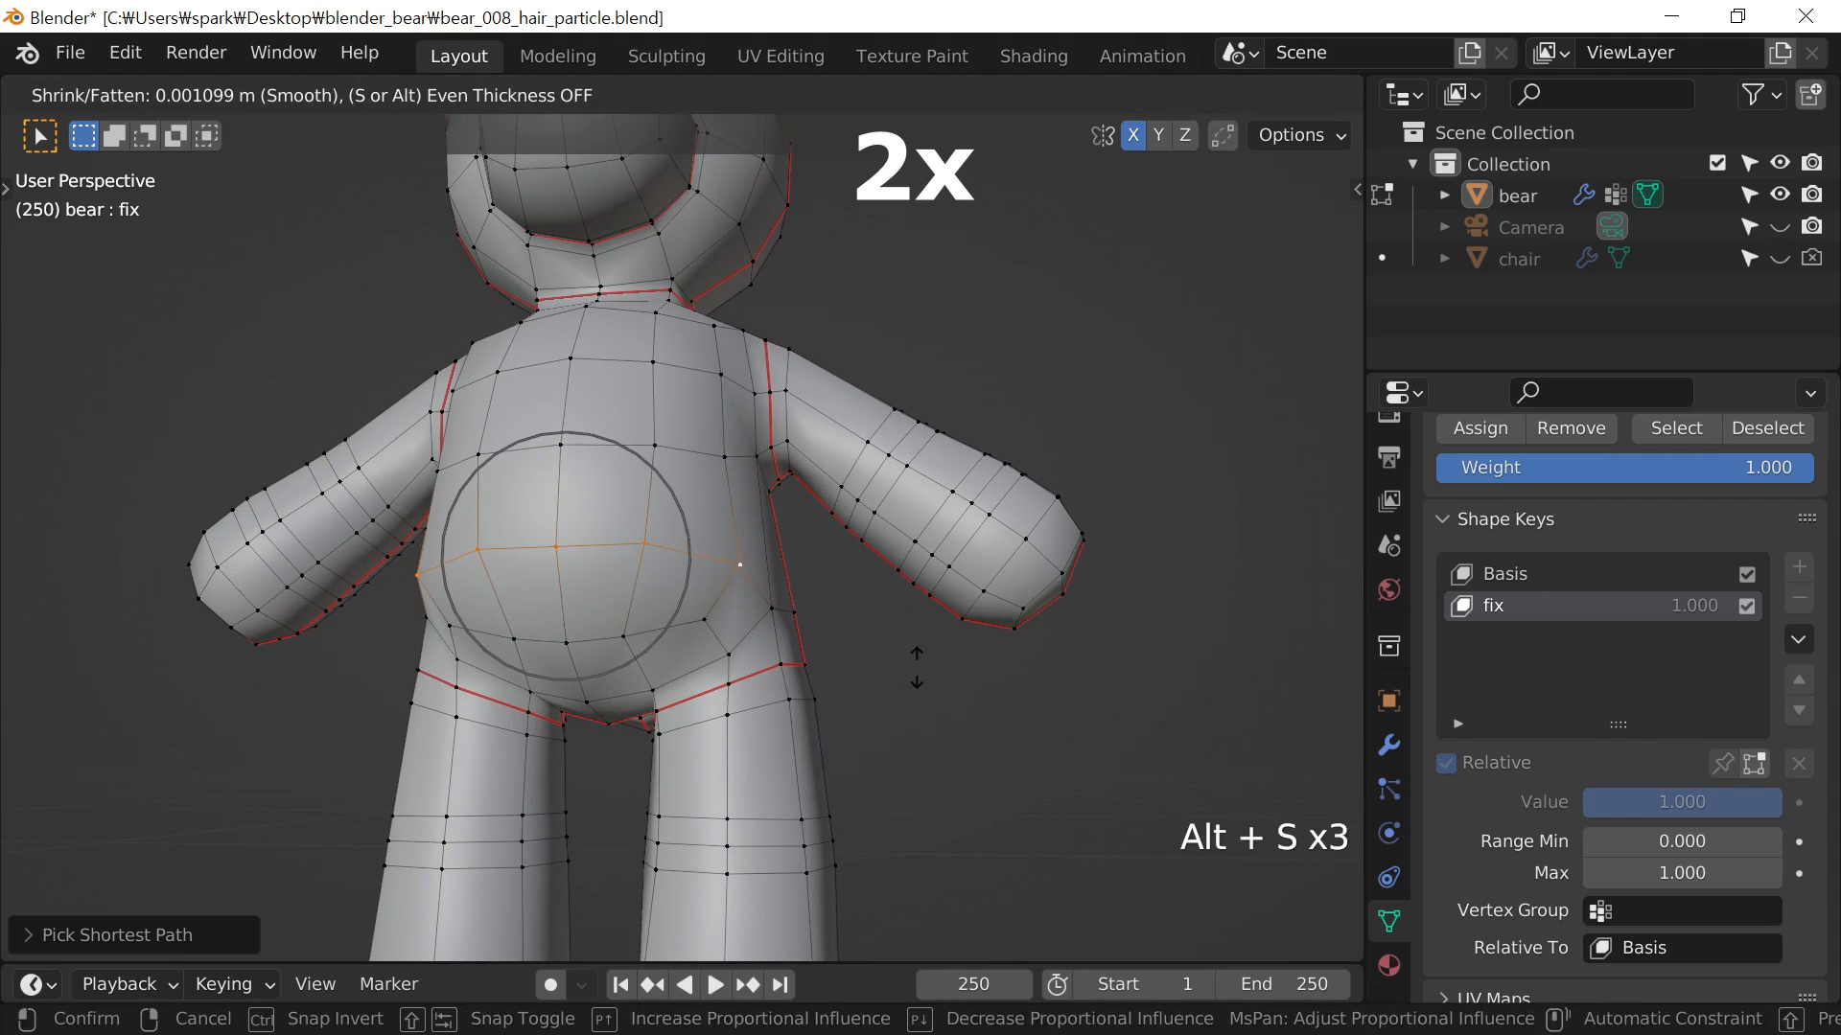
left_click(862, 623)
Select the row of faces across the front of the lower belly and try Shrink/Fatten on those faces
key("3")
left_click(456, 589)
left_click(677, 586, "ctrl")
key("alt+s")
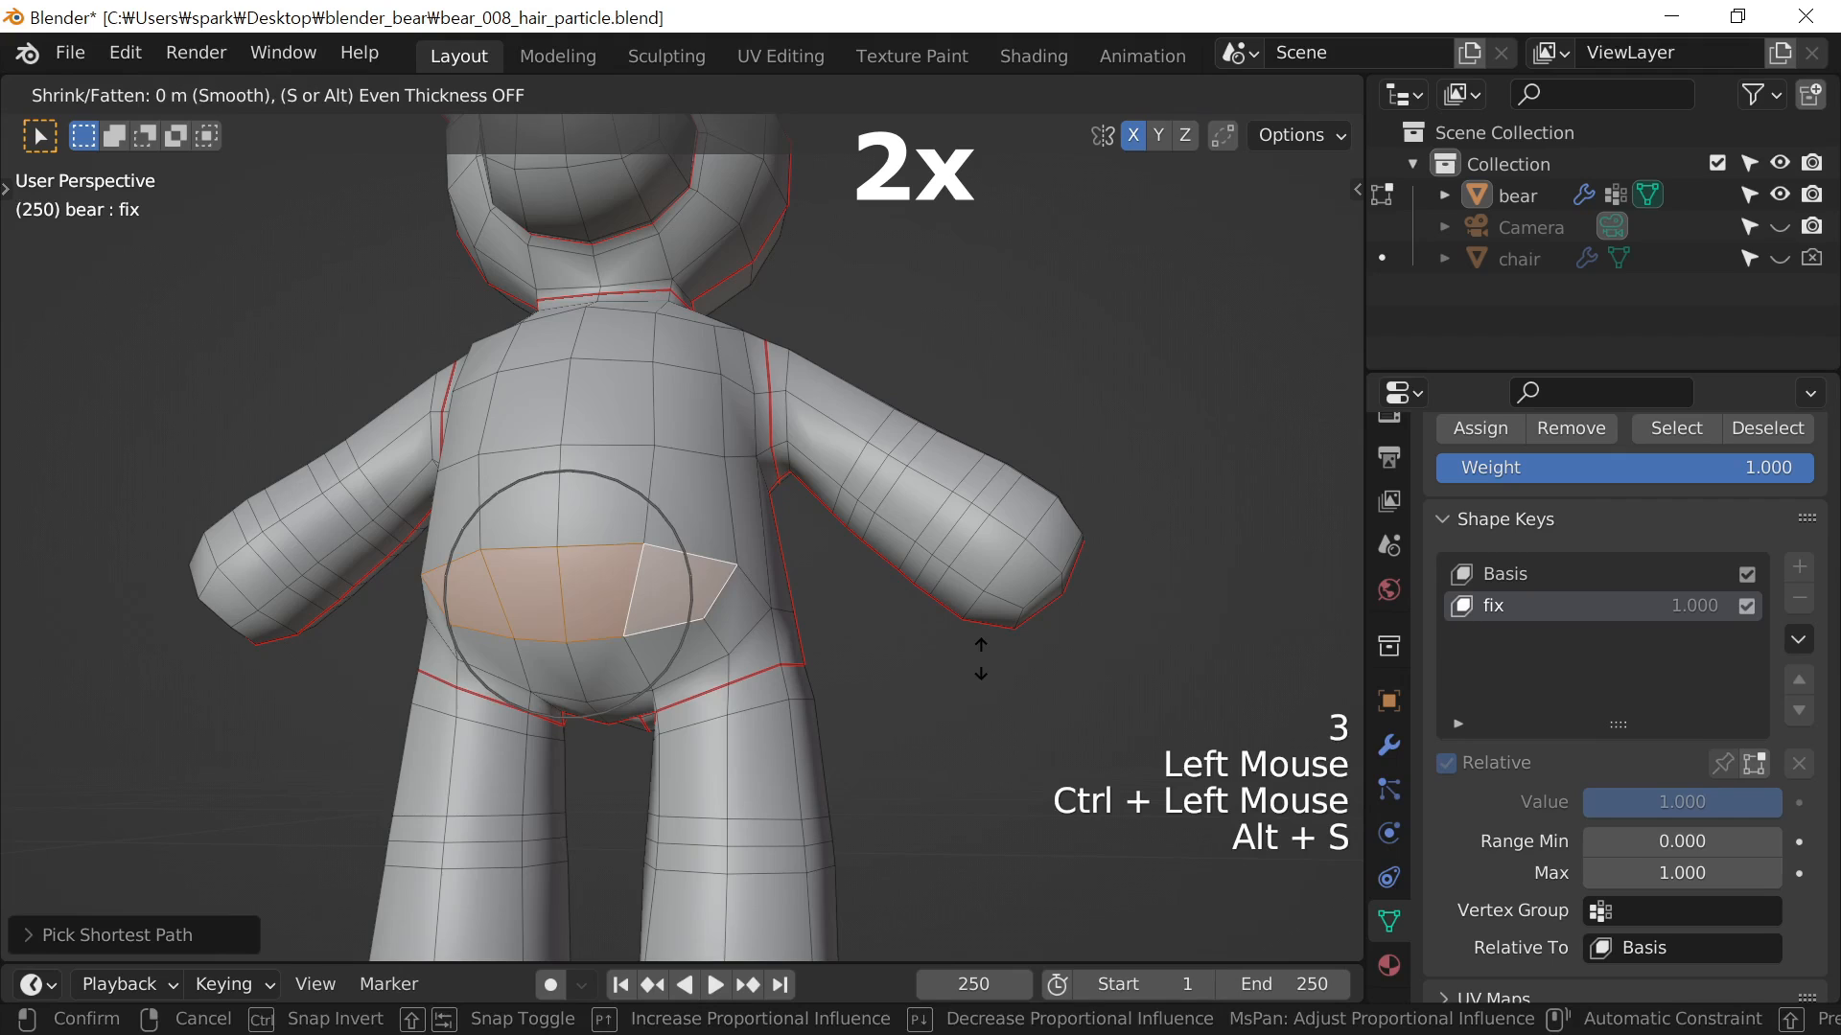
scroll(978, 645, "down", 2)
Select the lower belly vertex path from one side of the torso around the front to the other side
middle_click_drag(978, 645, 685, 623)
key("1")
left_click(428, 699)
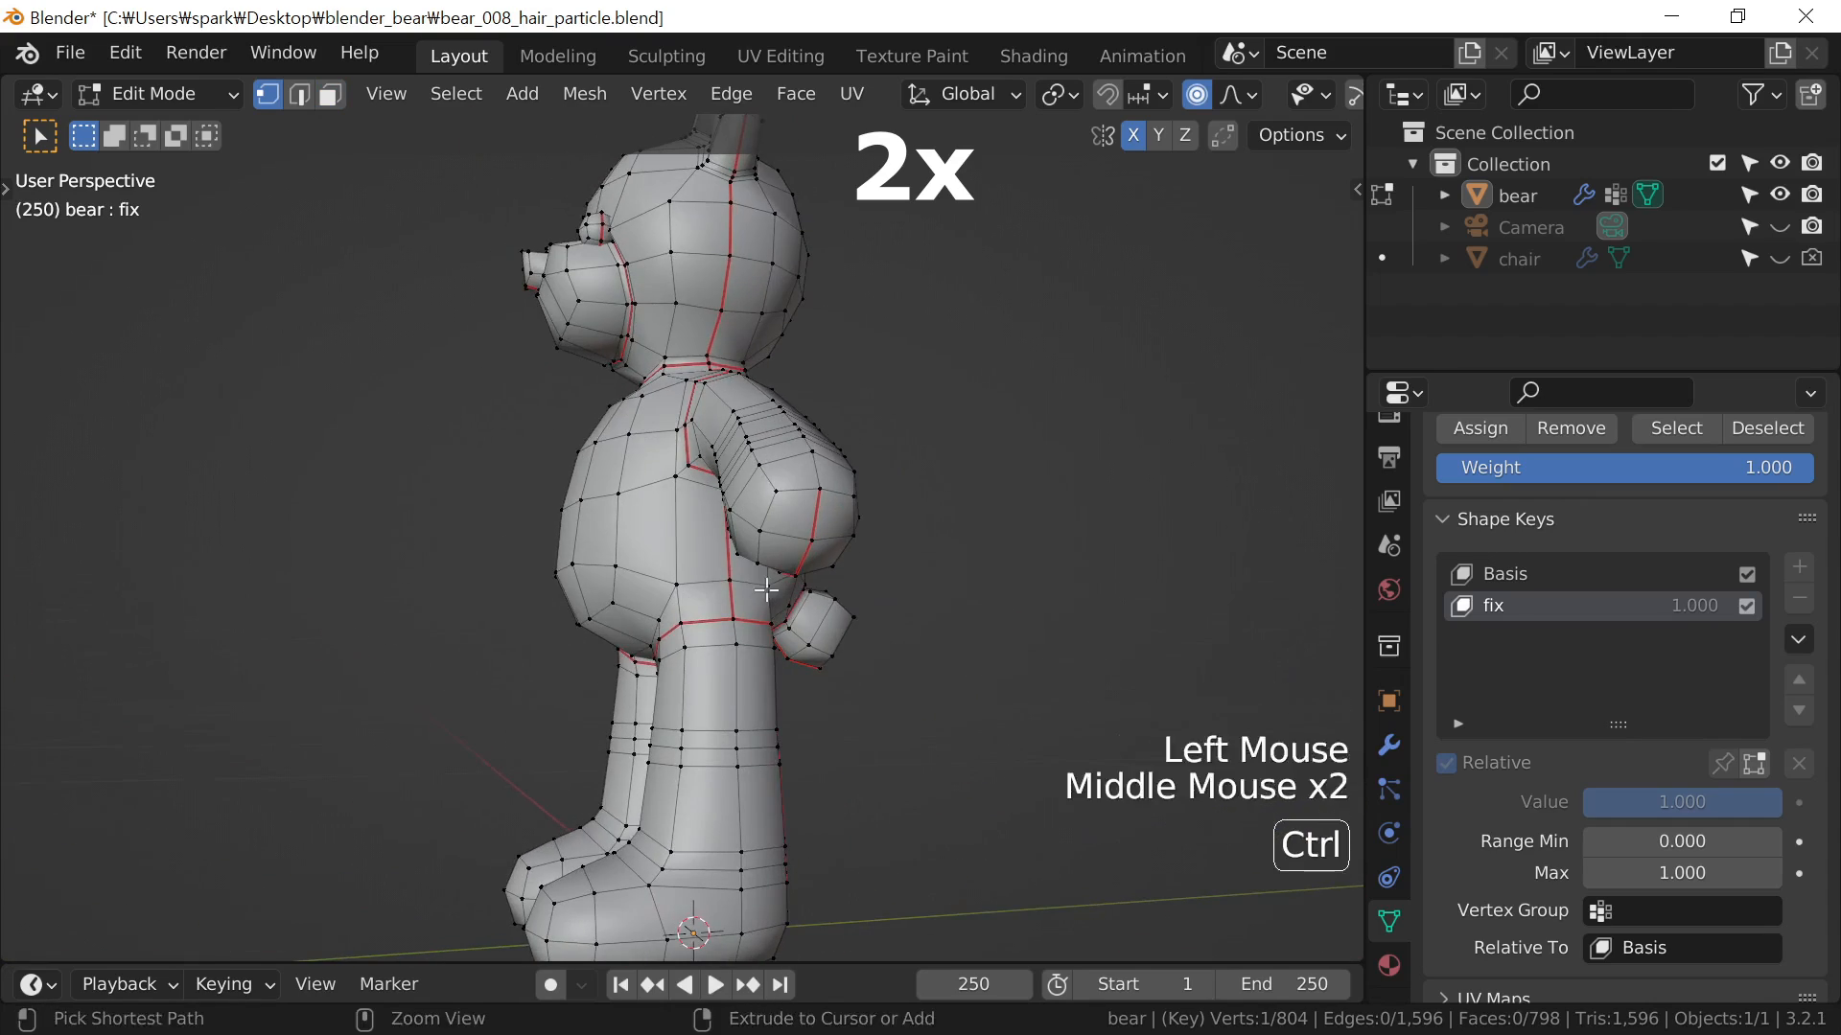
left_click(764, 595, "ctrl")
mouse_move(459, 628)
middle_mouse_down()
mouse_move(526, 637)
mouse_move(431, 614)
middle_mouse_up()
key("ctrl+z")
left_click(711, 590, "ctrl")
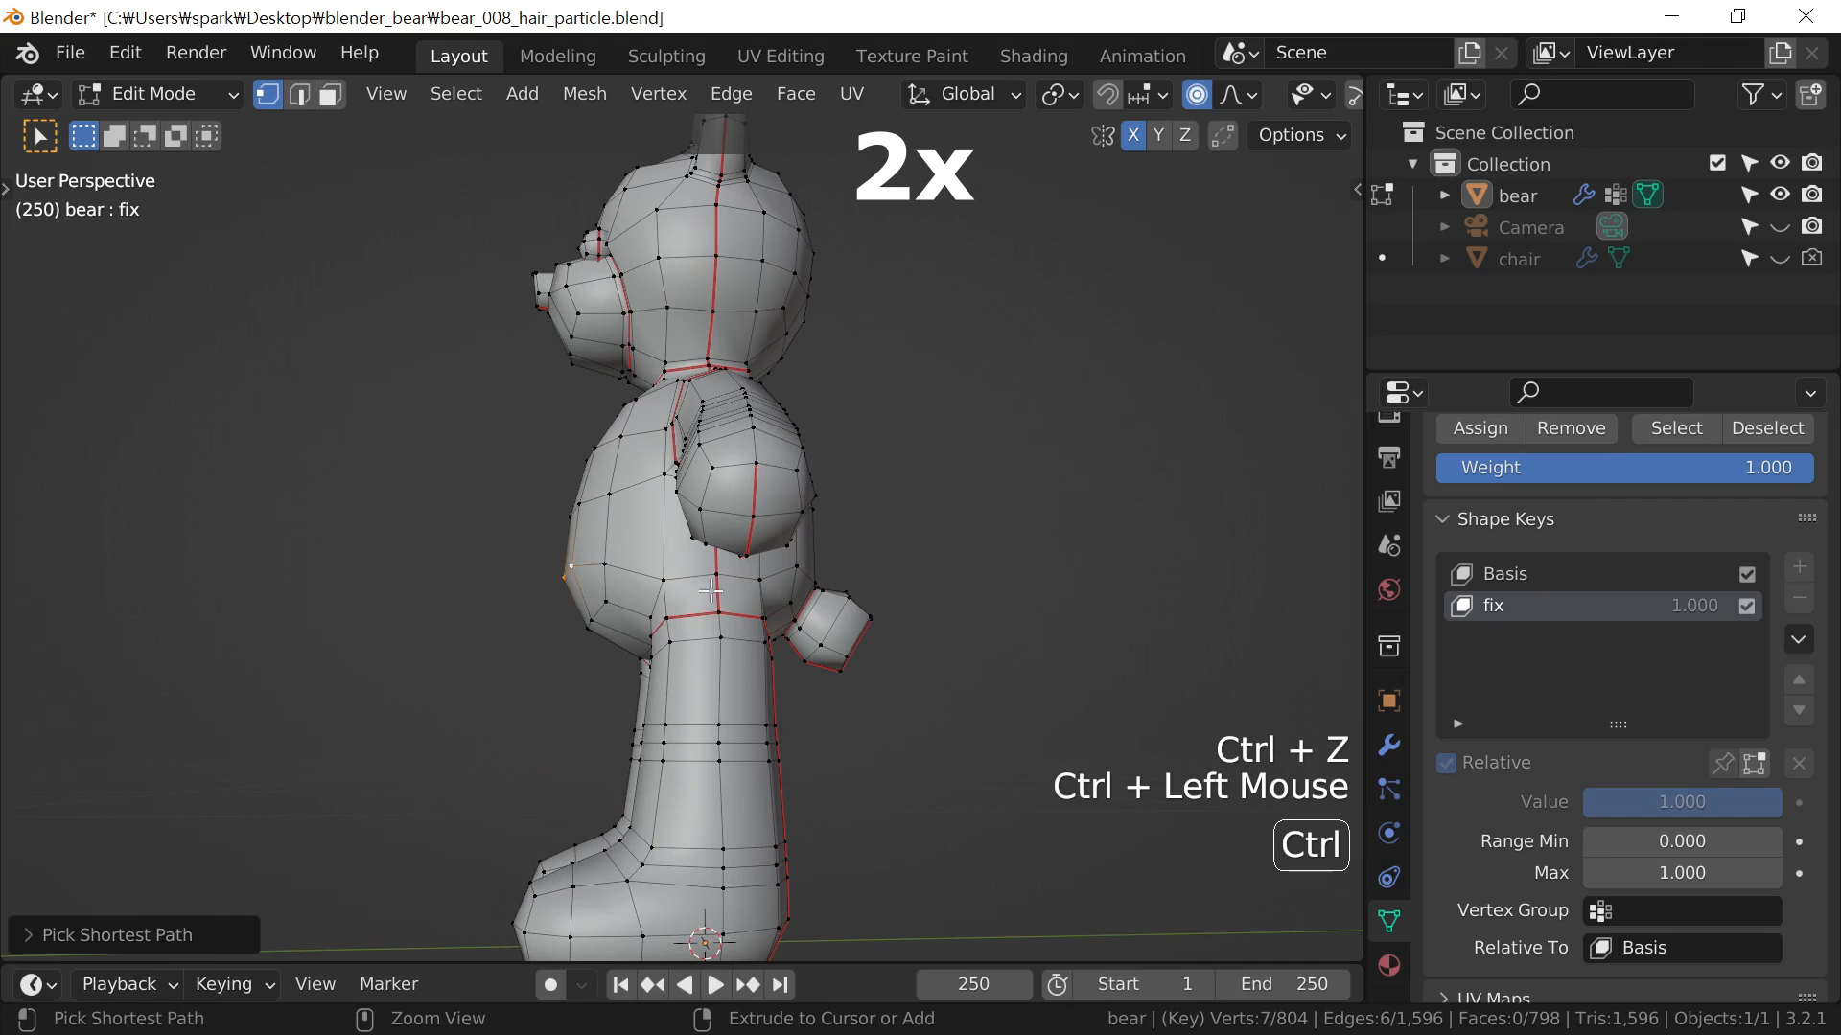
left_click(734, 574, "ctrl")
middle_click_drag(735, 574, 942, 699)
Try fattening the selected lower belly path with Shrink/Fatten and proportional editing, then undo it
key("alt+s")
right_click(998, 697)
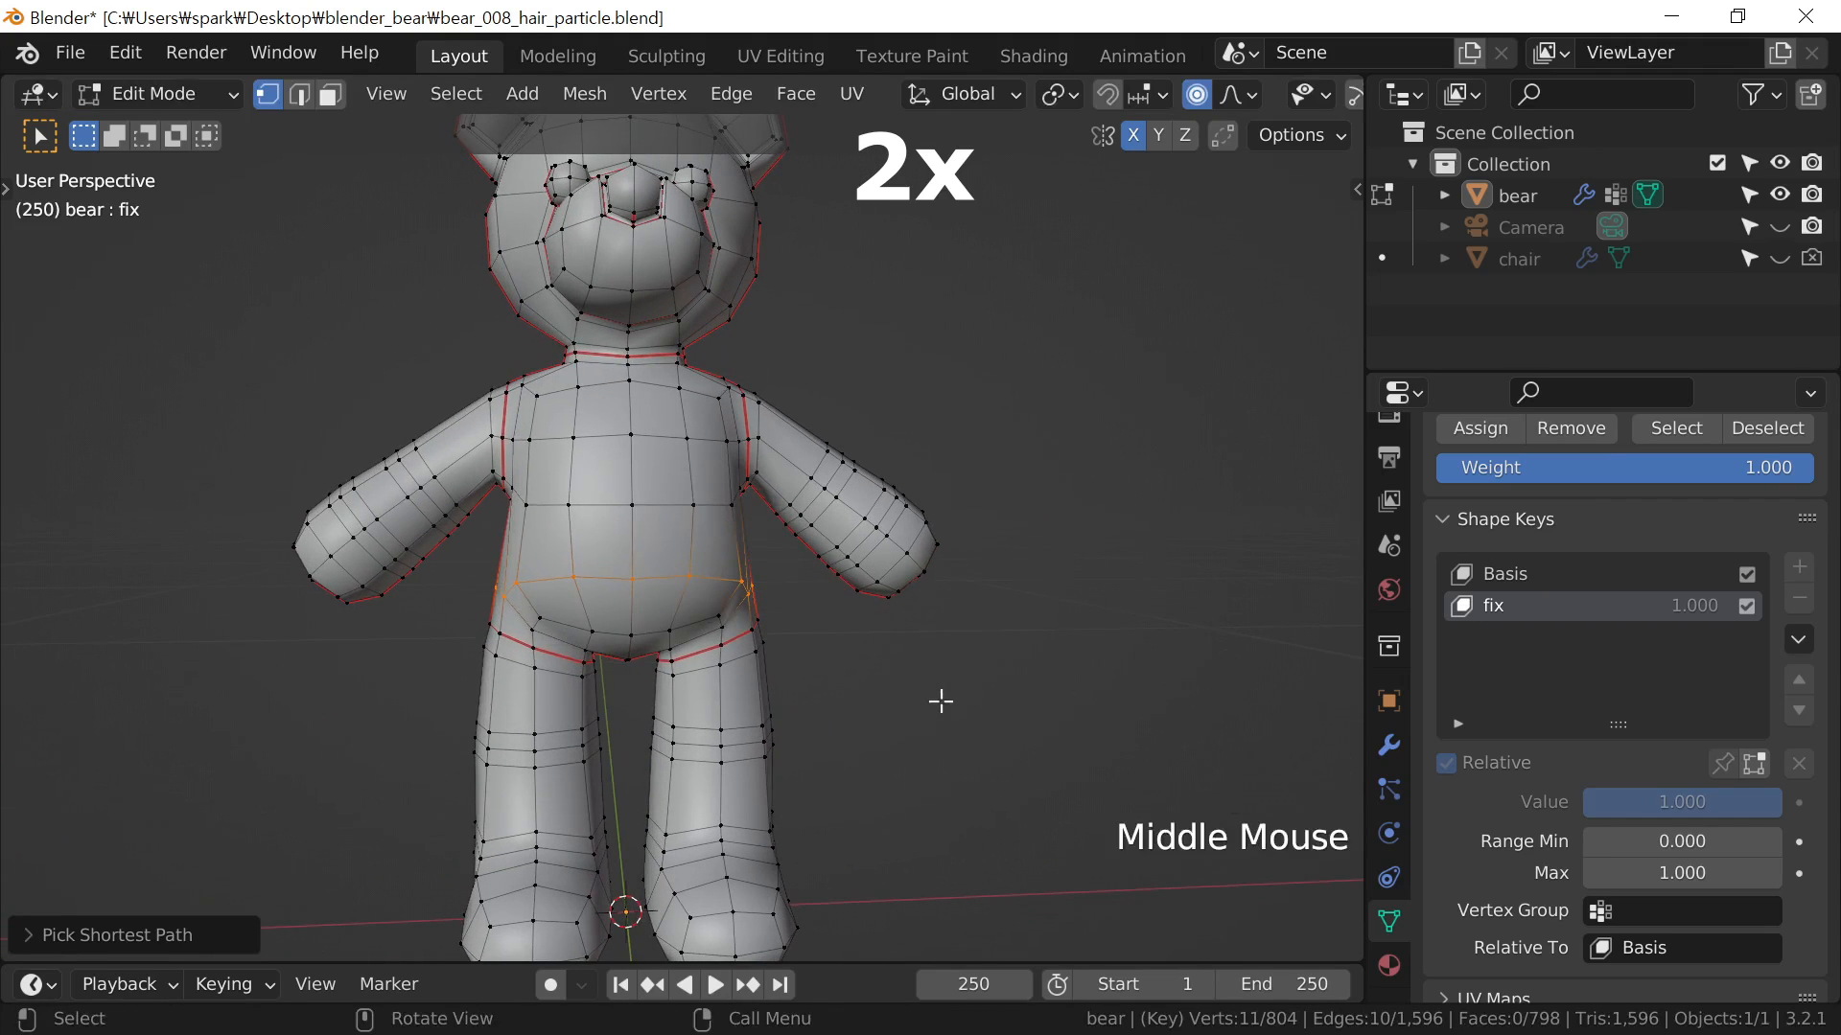
key("alt+s")
right_click(953, 708)
key("alt+s")
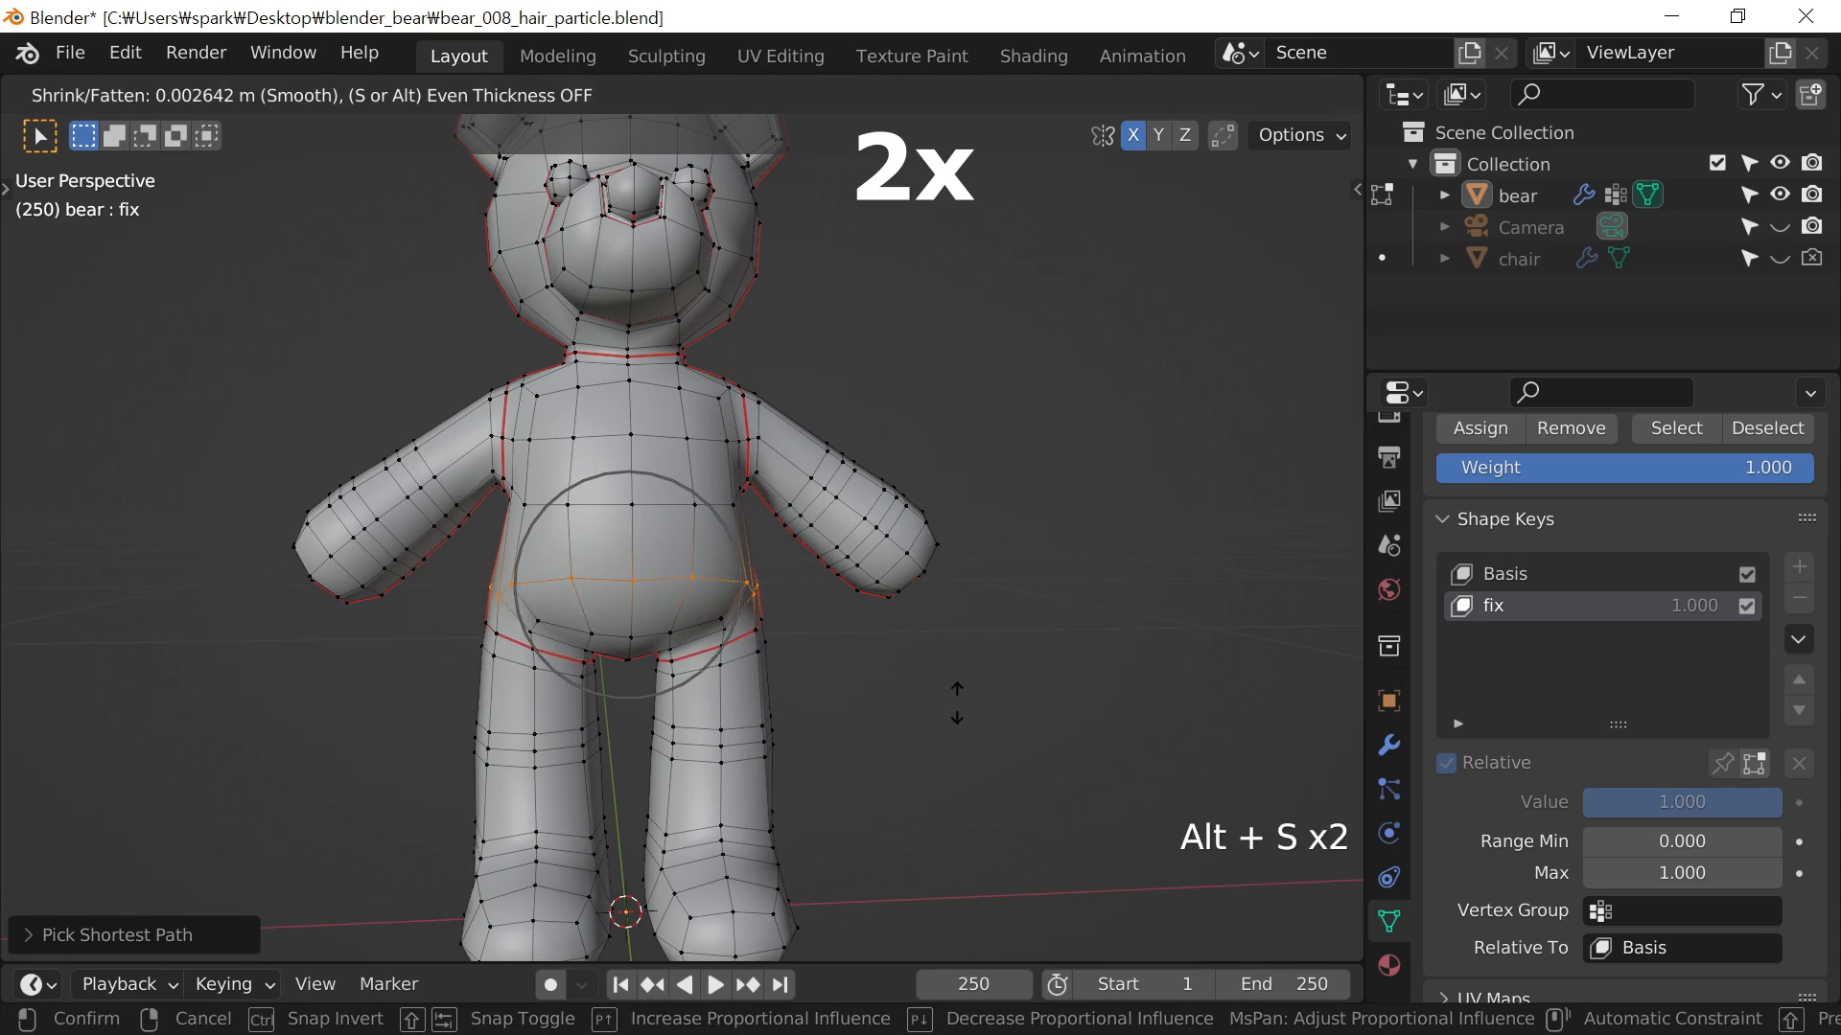
left_click(957, 702)
scroll(863, 748, "down", 1)
middle_click_drag(834, 765, 819, 774)
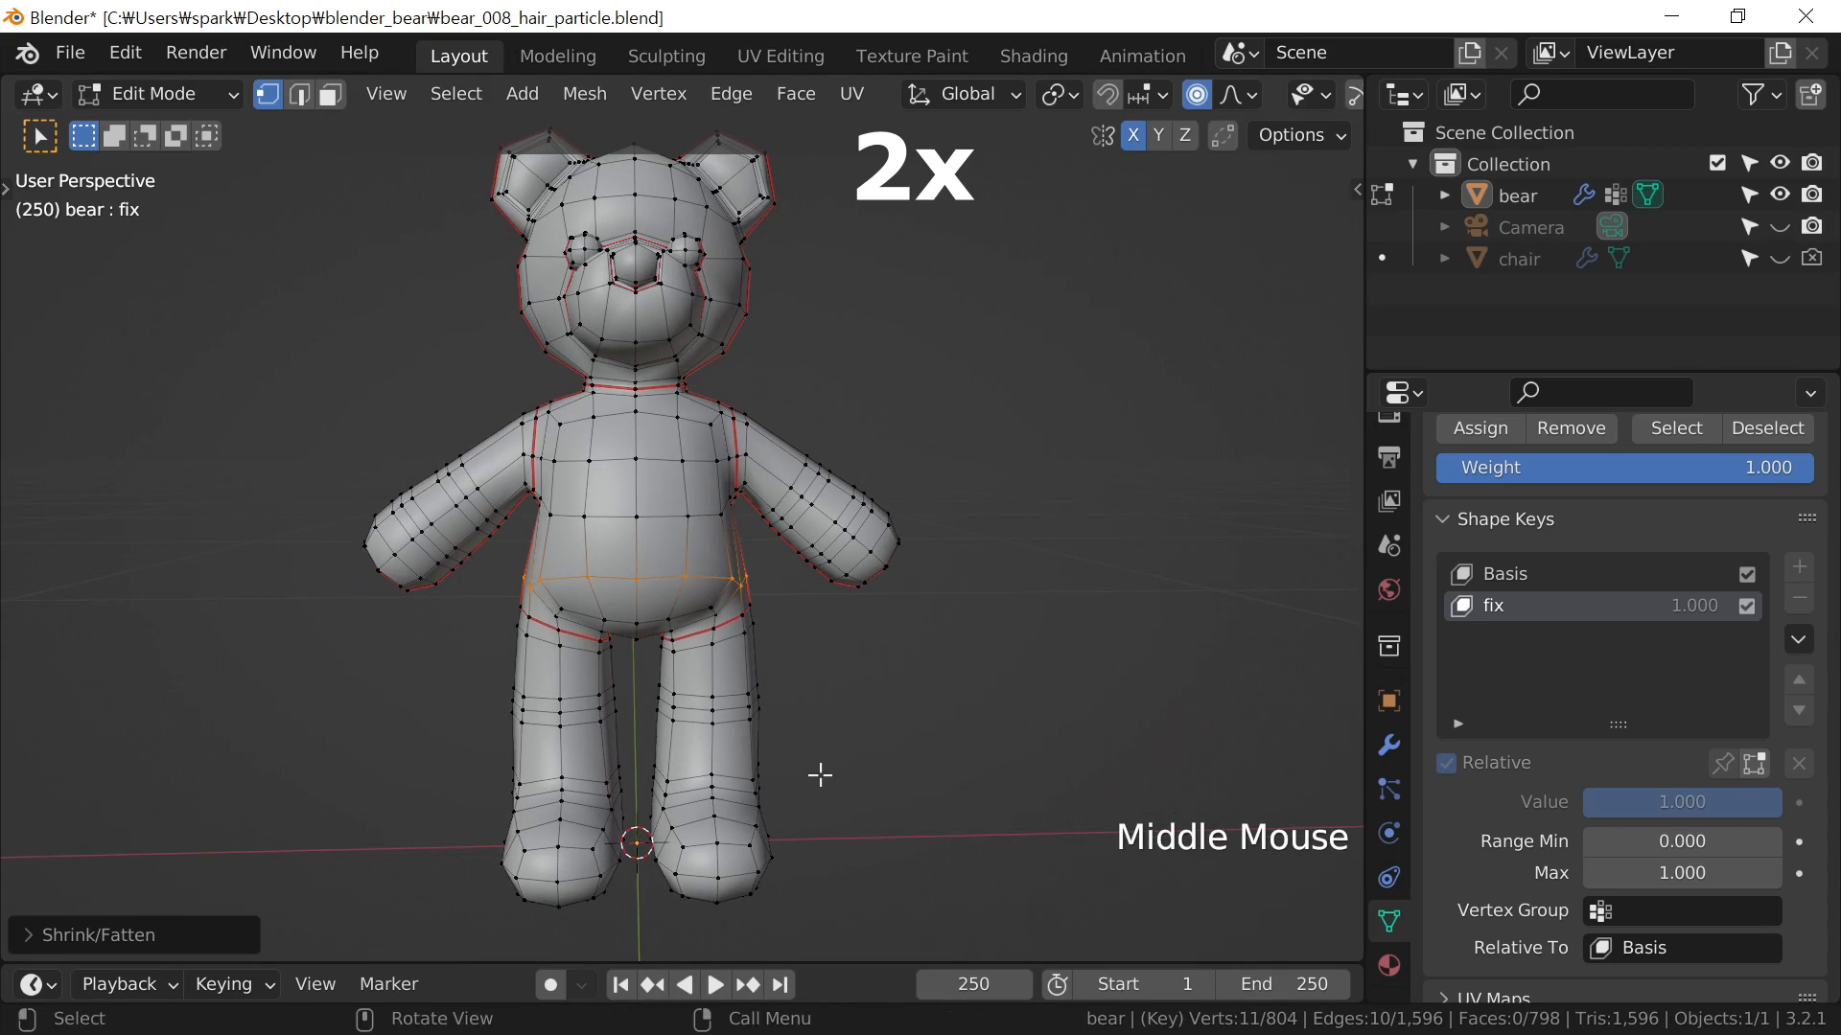
scroll(823, 767, "up", 1)
key("ctrl+z")
Reselect the lower belly vertex path from side to side and apply a slight Shrink/Fatten adjustment with proportional editing
scroll(830, 739, "up", 2)
middle_click_drag(834, 707, 765, 622)
left_click(765, 621)
middle_click_drag(595, 628, 551, 628)
left_click(504, 614, "ctrl")
left_click(745, 613)
left_click(506, 573, "ctrl")
left_click(487, 610, "ctrl")
key("alt+s")
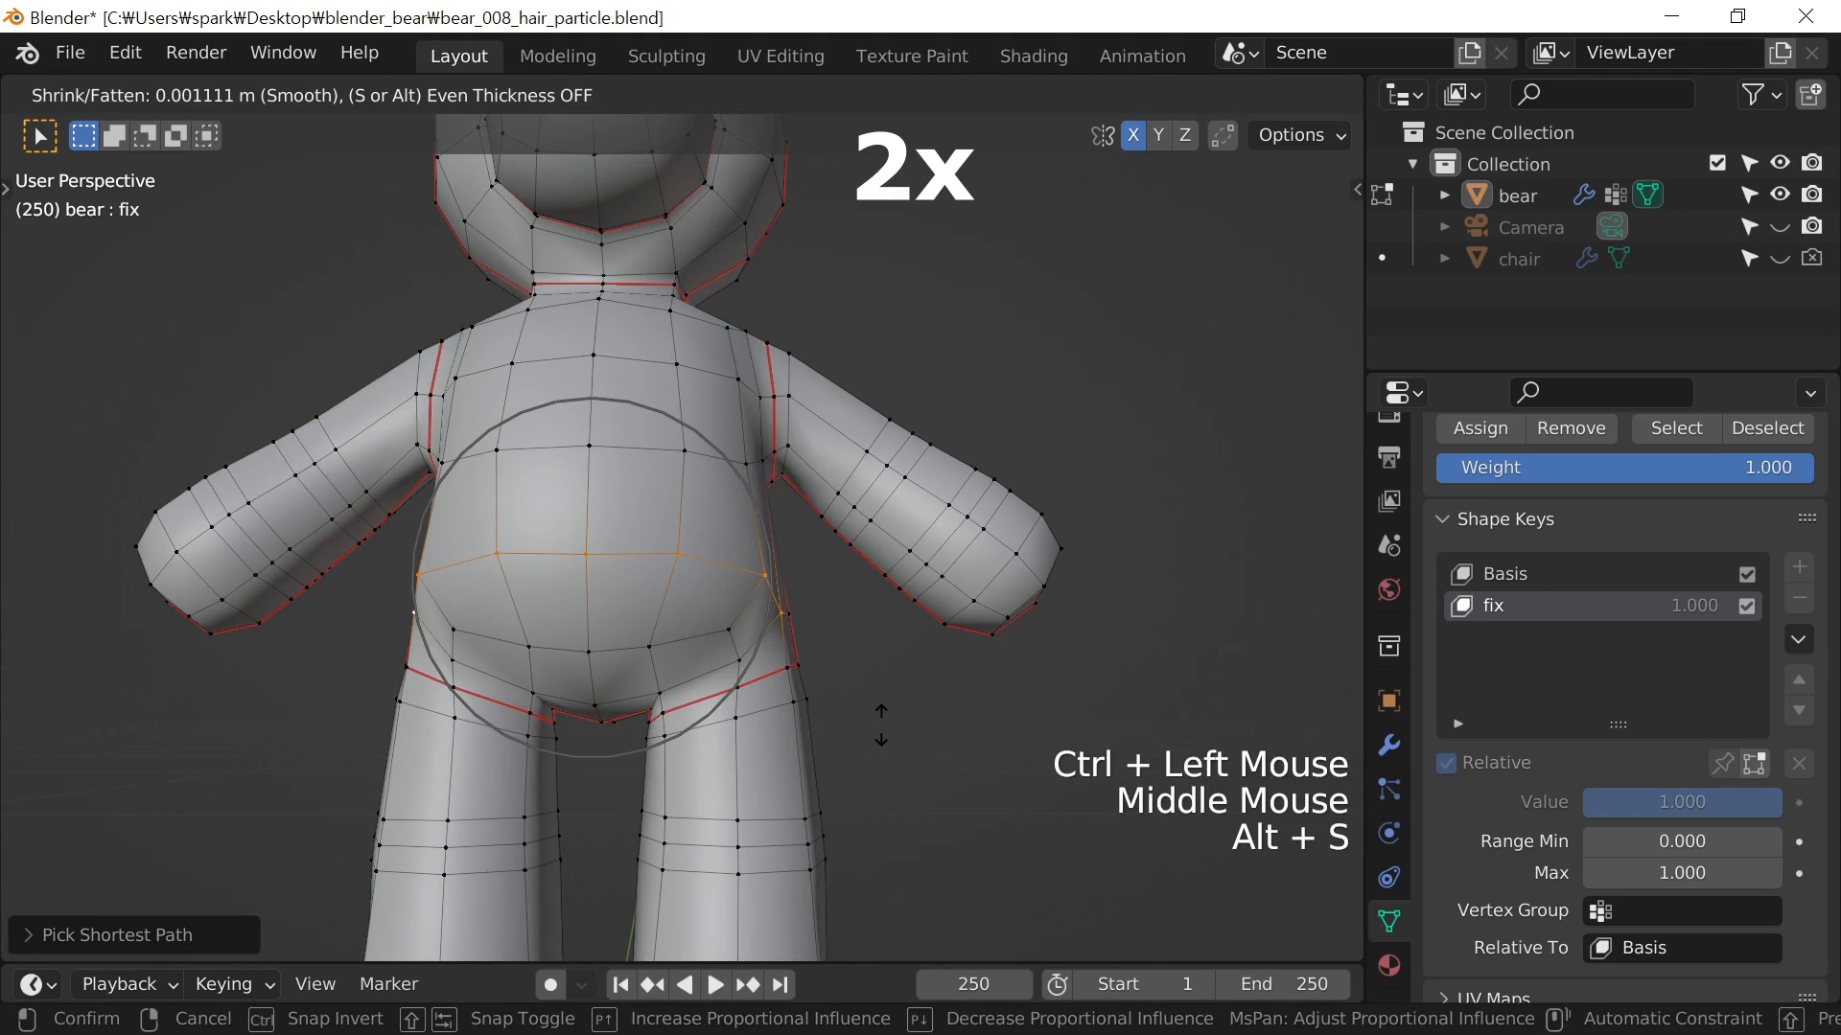
left_click(938, 710)
In the right orthographic view with X-ray on, select the upper chest vertices and move them slightly forward along global Y with proportional editing
middle_click_drag(515, 717, 710, 623)
key("KP_3")
key("a")
key("a")
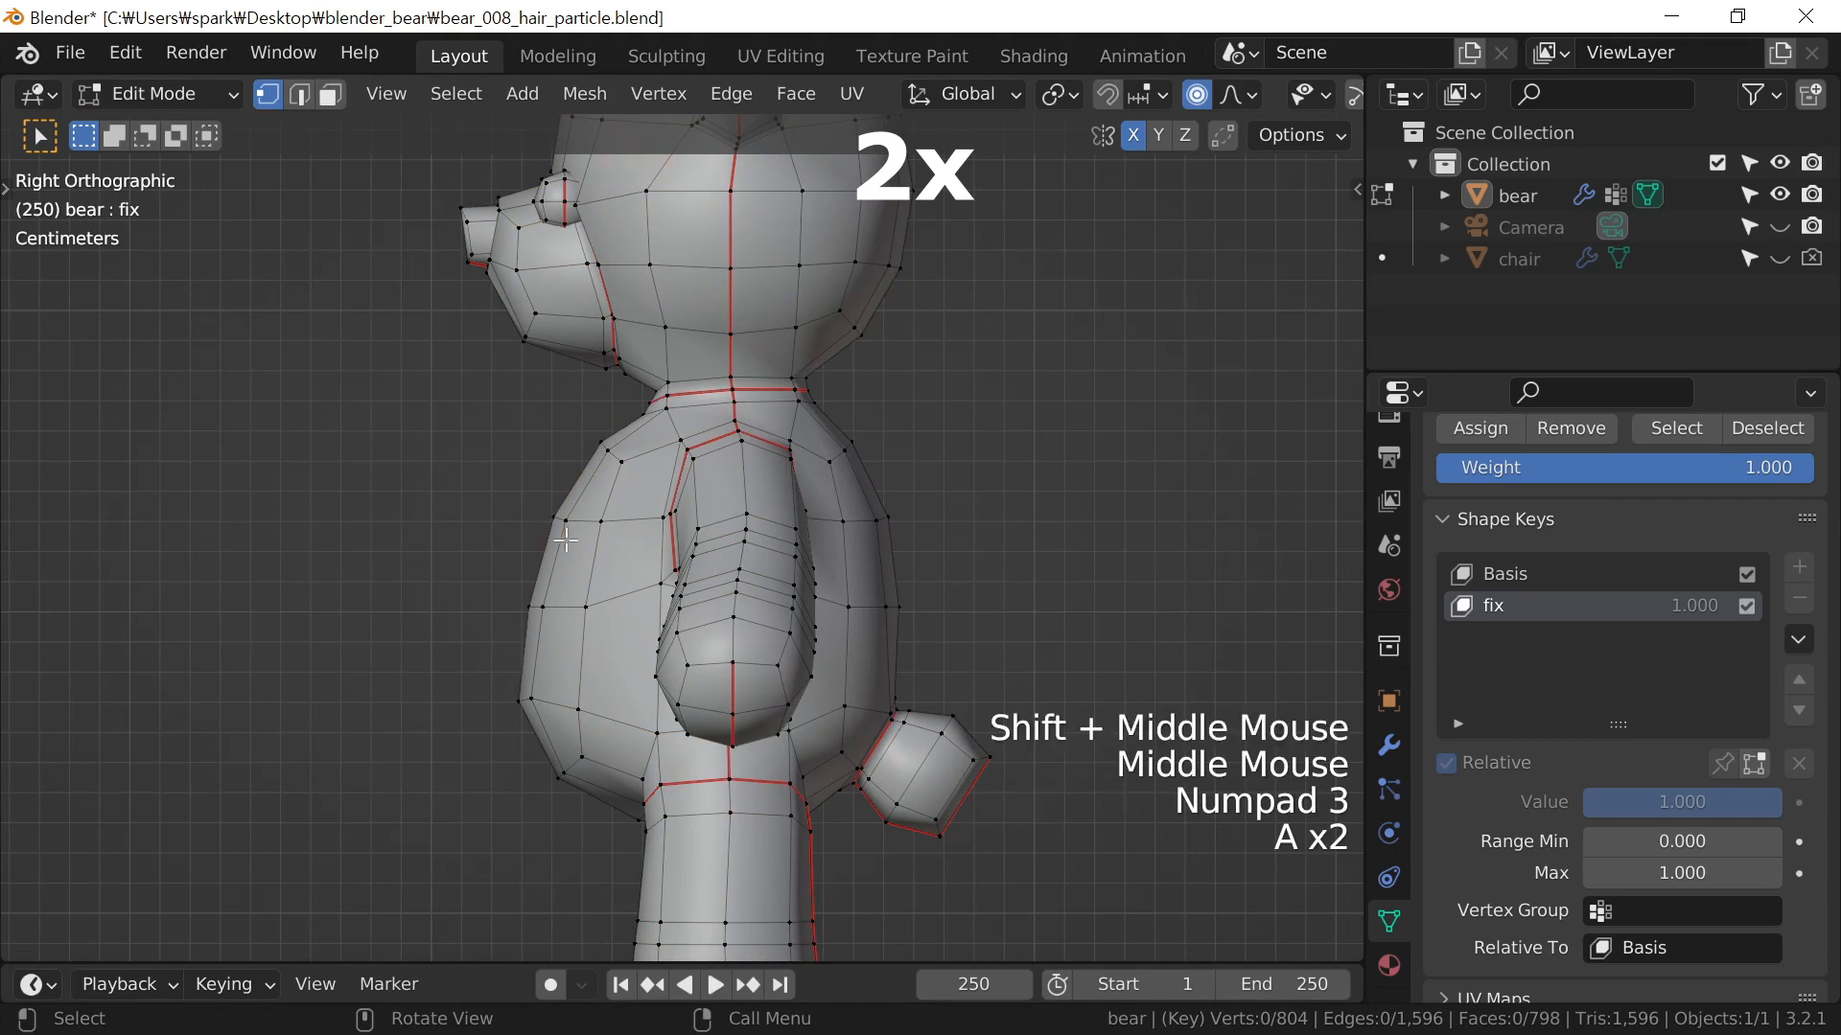
middle_click_drag(1342, 95, 1170, 113)
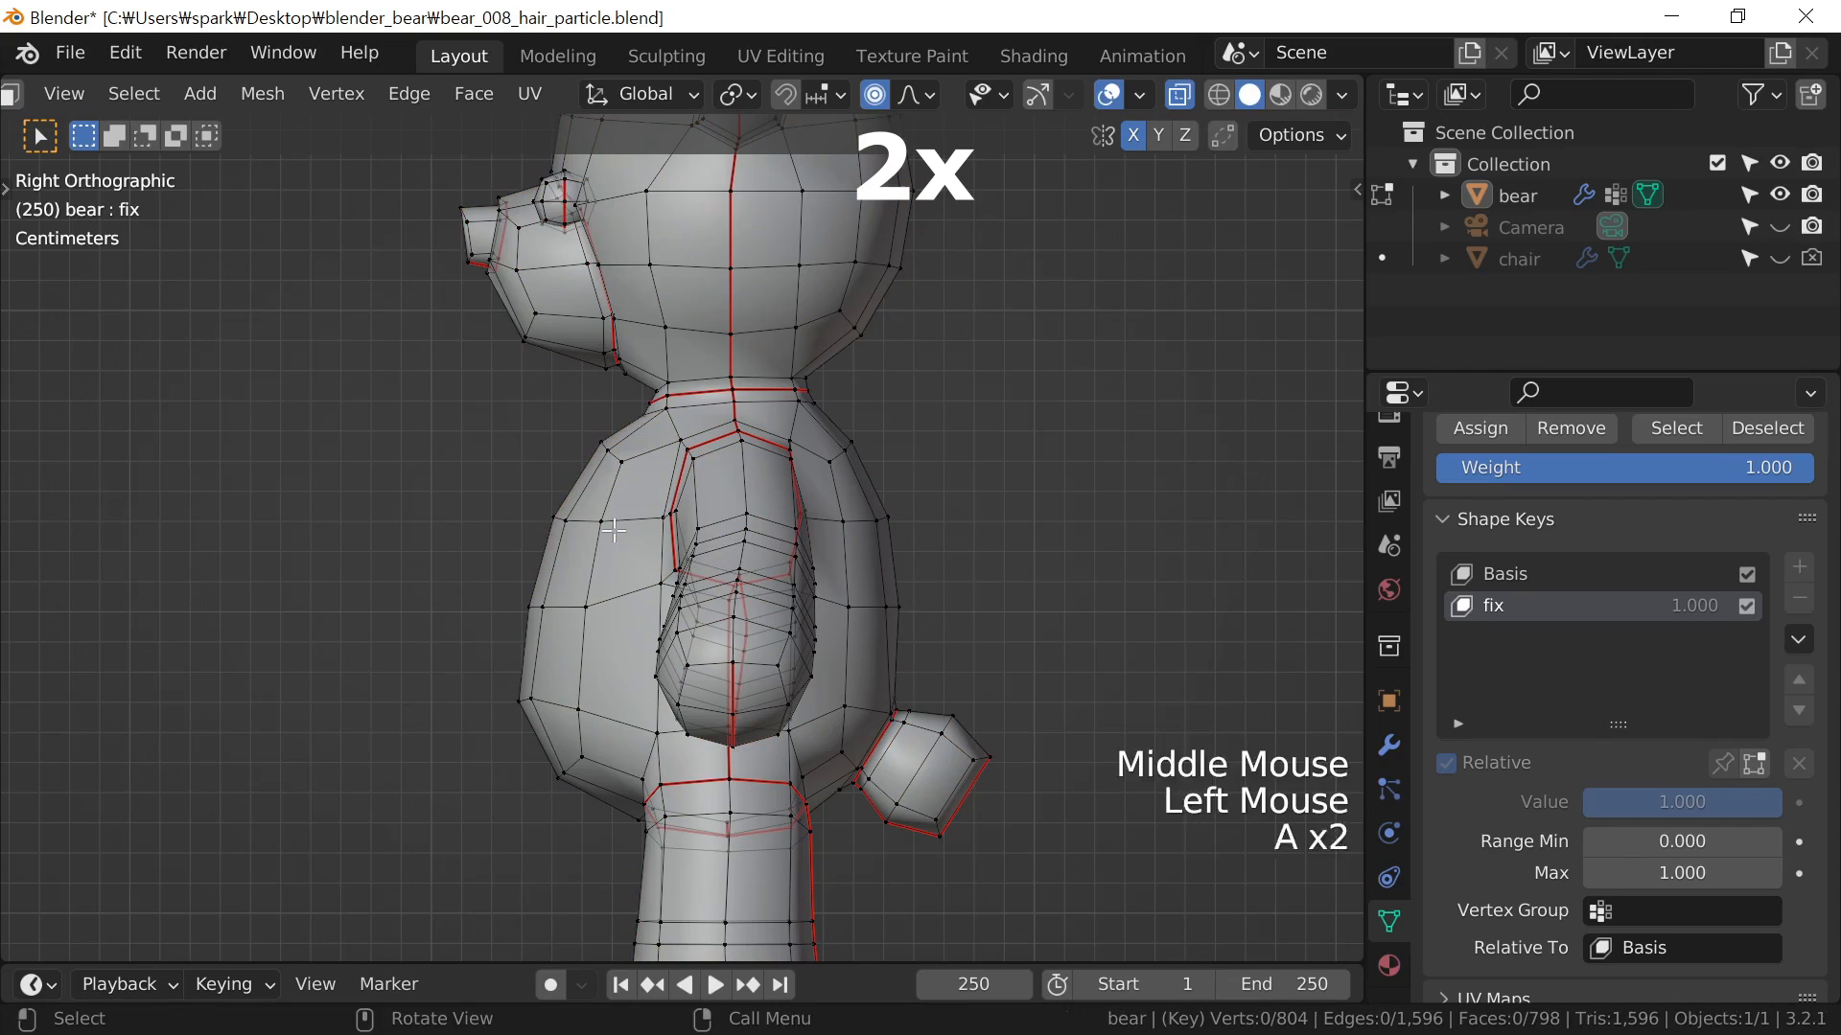
key("b")
left_click_drag(658, 552, 476, 427)
key("g")
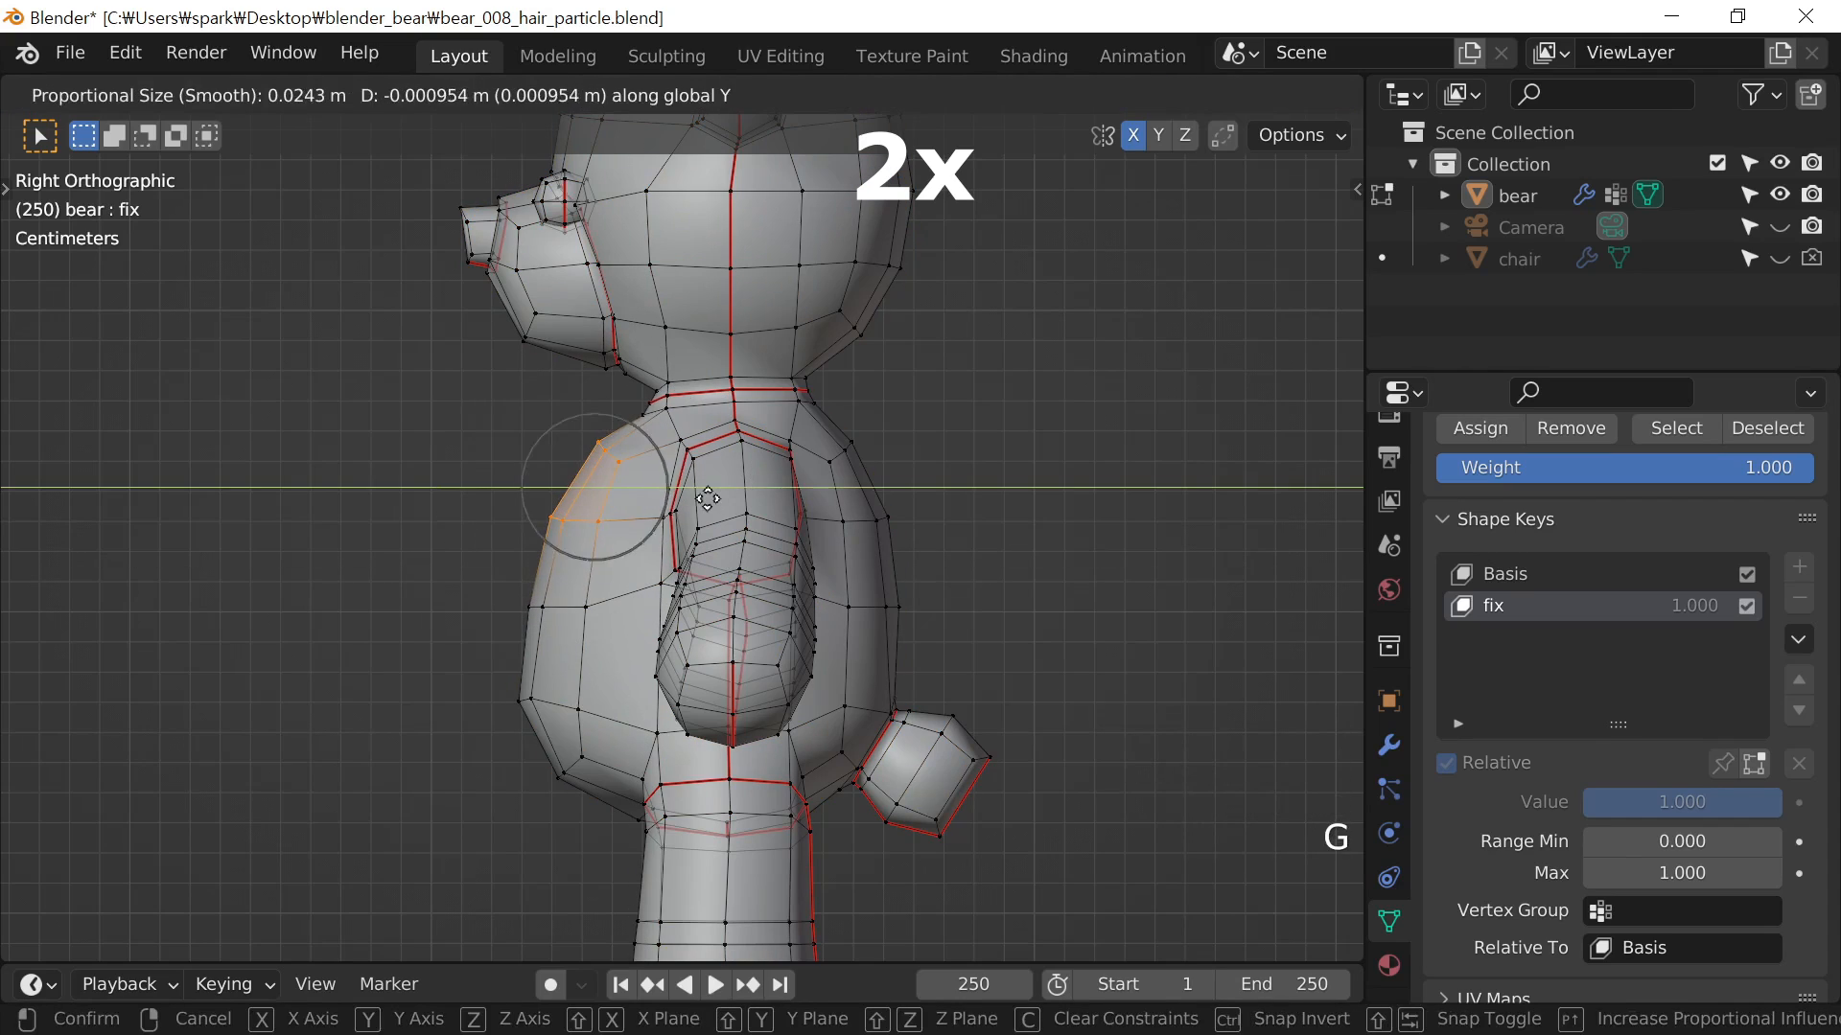
left_click(712, 502)
key("g")
left_click(780, 651)
Check the furred bear in Object Mode, toggling the fix shape key off and on to compare the torso shape
scroll(780, 651, "down", 1)
middle_click_drag(781, 651, 810, 635, "shift")
middle_click_drag(810, 635, 681, 623)
key("Tab")
scroll(900, 624, "down", 1)
scroll(836, 652, "up", 1)
key("KP_1")
scroll(715, 665, "down", 1)
middle_click_drag(681, 624, 797, 618, "shift")
scroll(778, 572, "down", 2)
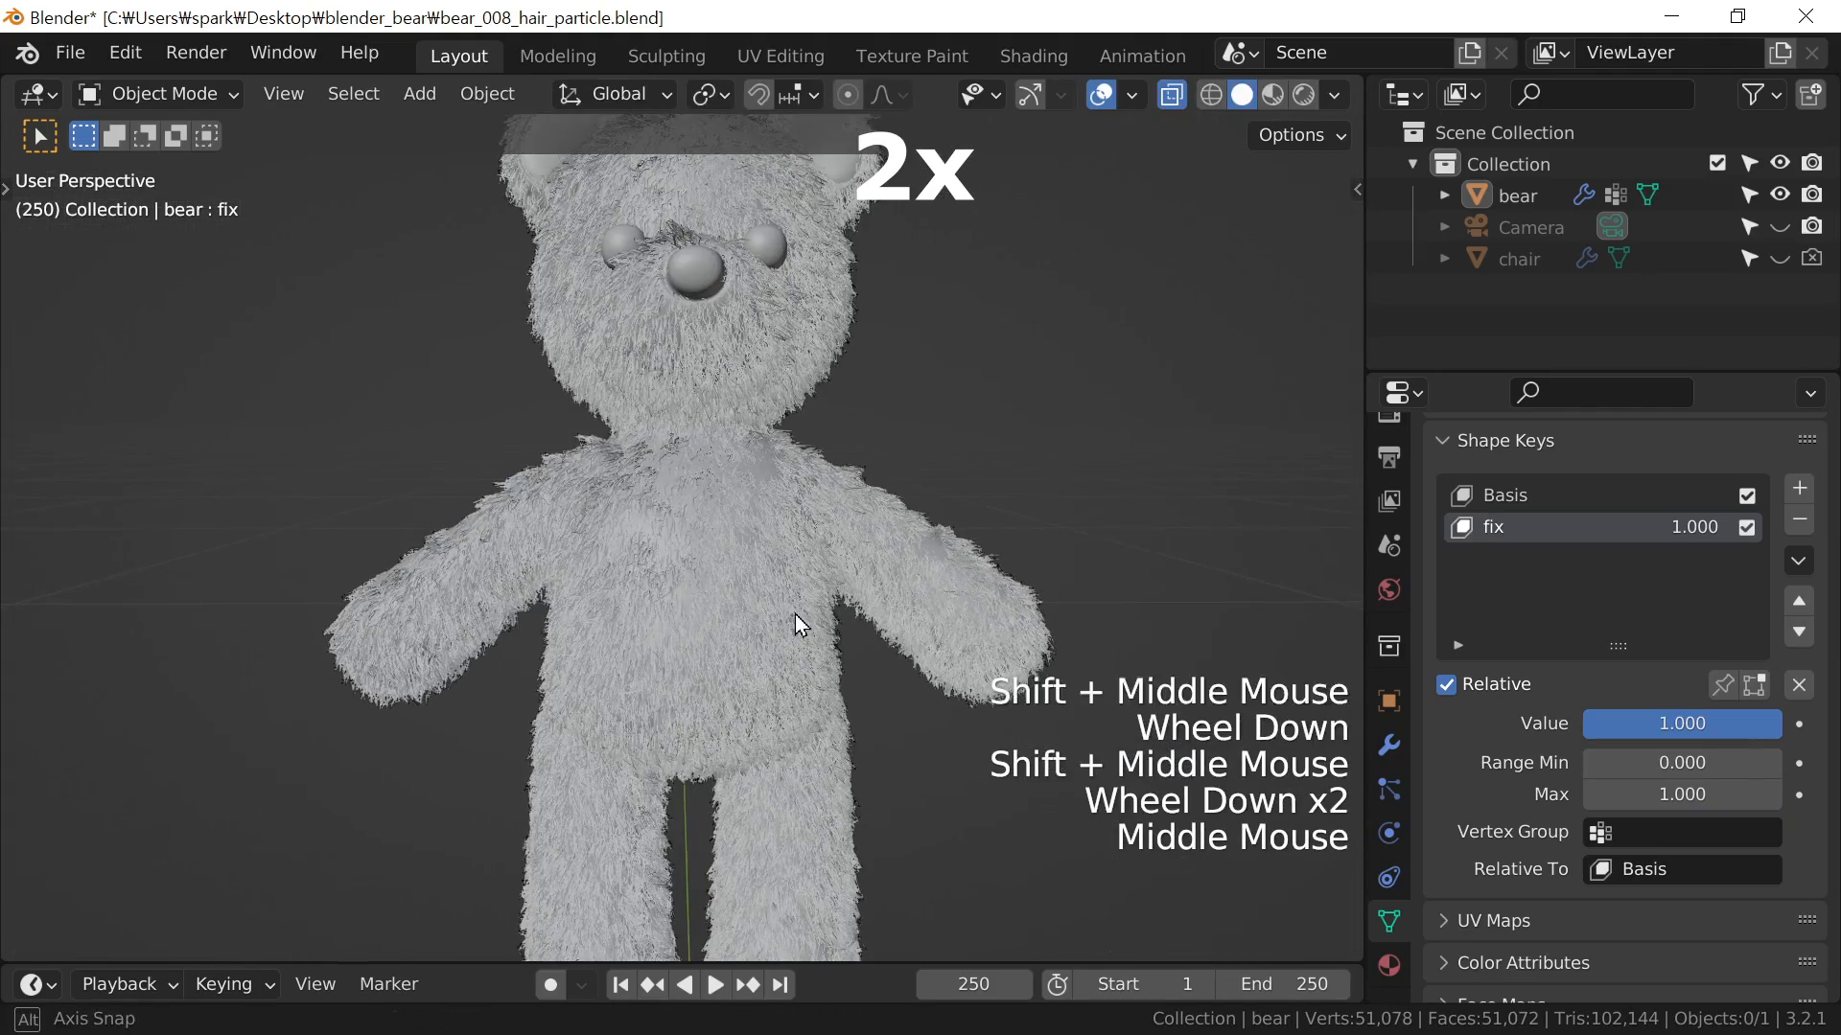
double_click(1744, 532)
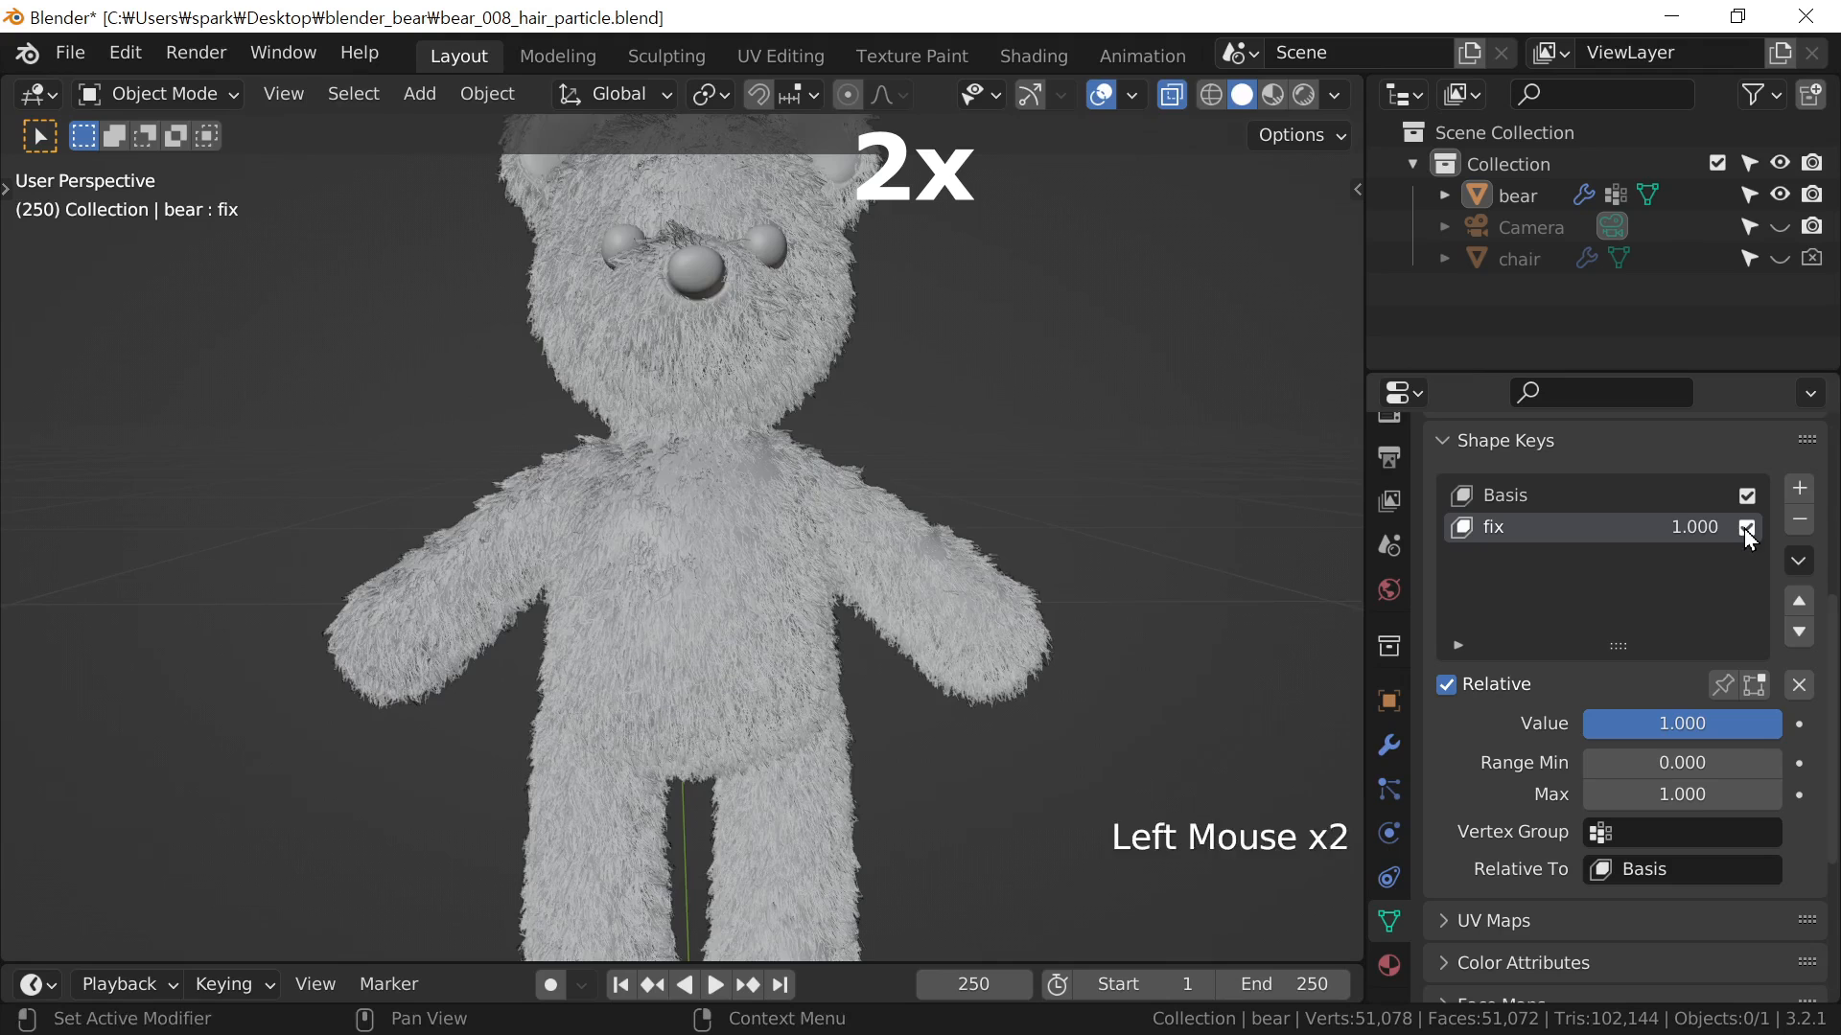
scroll(900, 694, "down", 1)
middle_click_drag(900, 695, 917, 699, "shift")
scroll(912, 709, "down", 1)
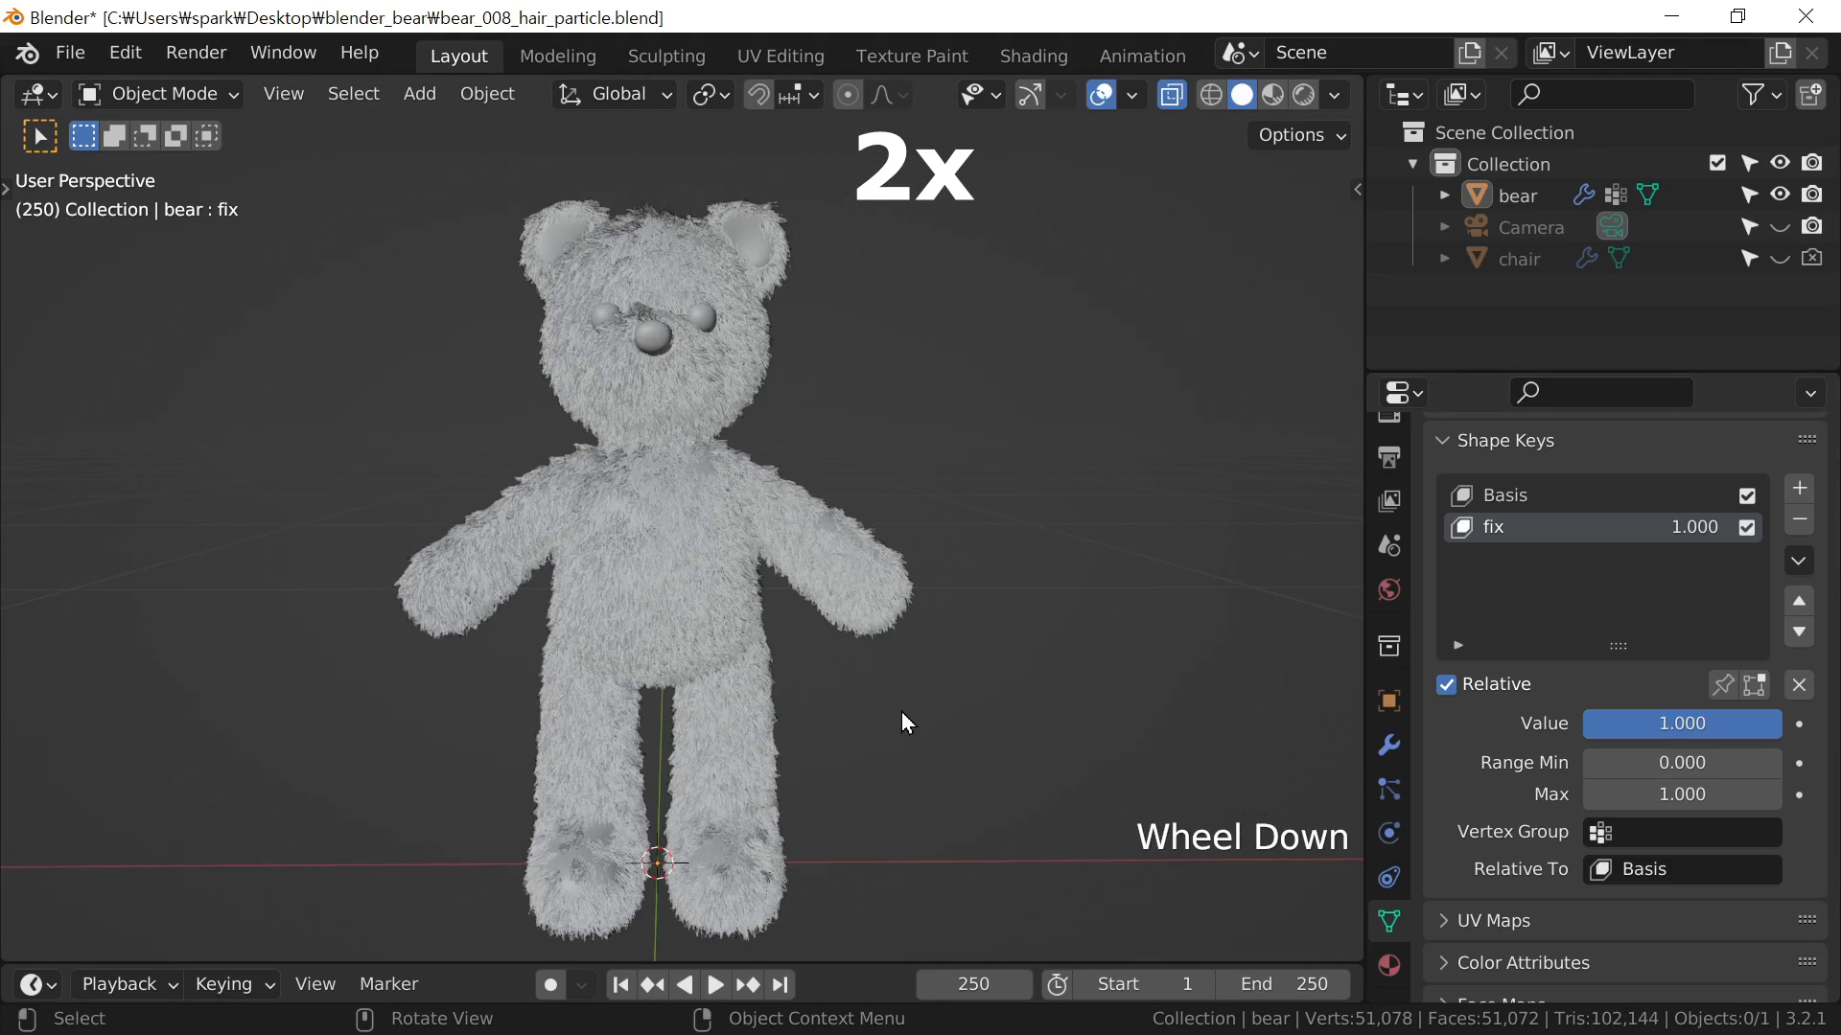
left_click(1747, 530)
left_click(1747, 529)
middle_click_drag(1016, 672, 874, 652)
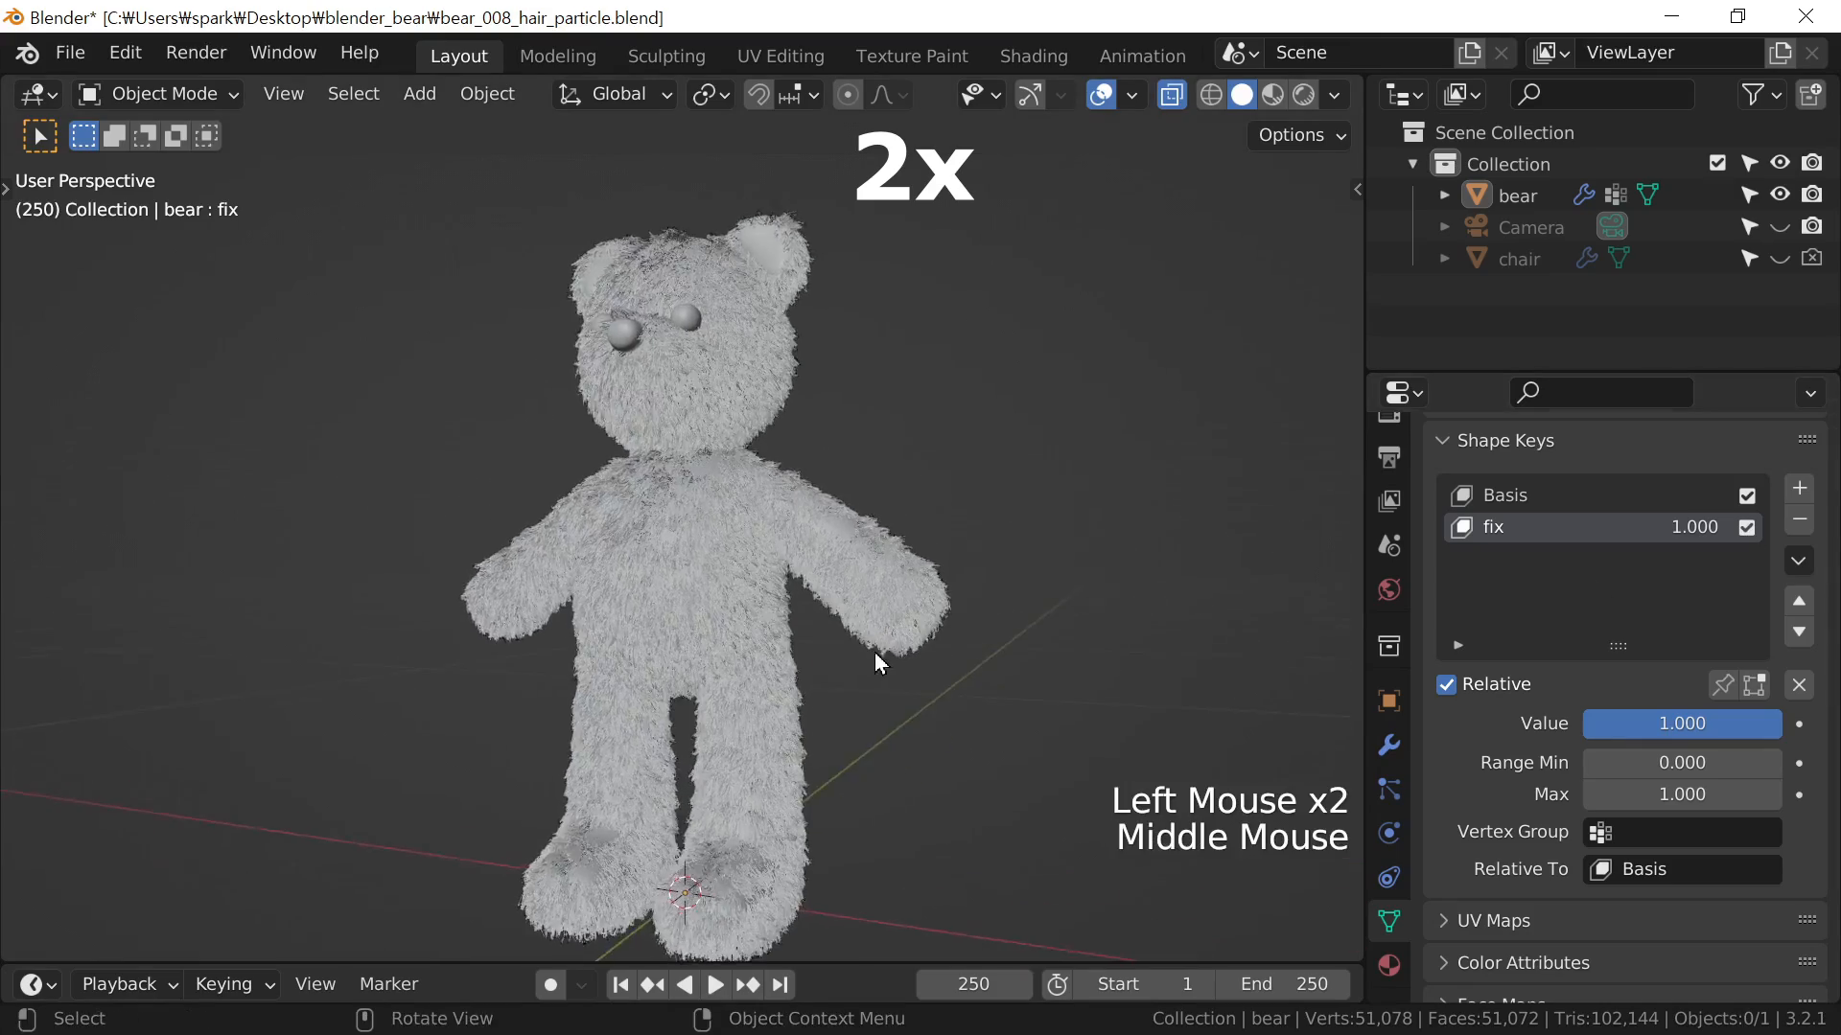
In Edit Mode from the front view, select the linked meshes of both eyes
scroll(873, 694, "up", 3)
scroll(740, 636, "down", 1)
middle_click_drag(739, 637, 818, 665)
key("KP_1")
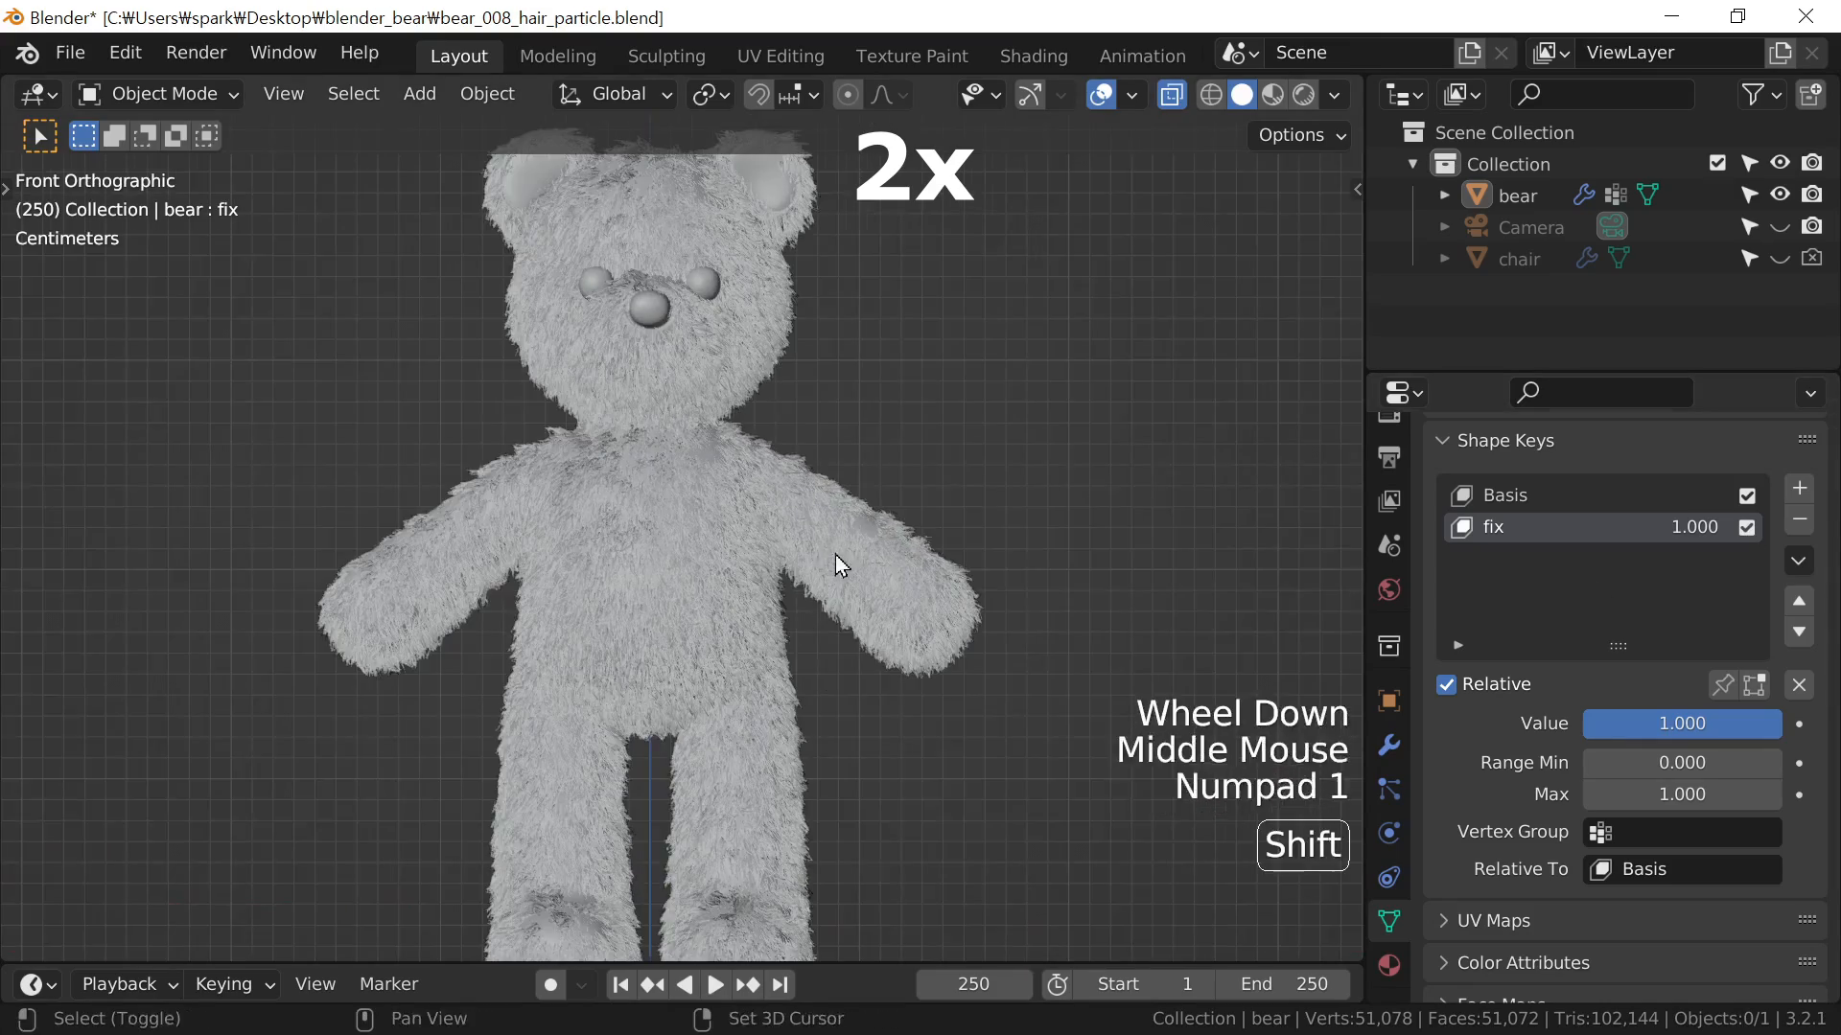
middle_click_drag(836, 555, 883, 760, "shift")
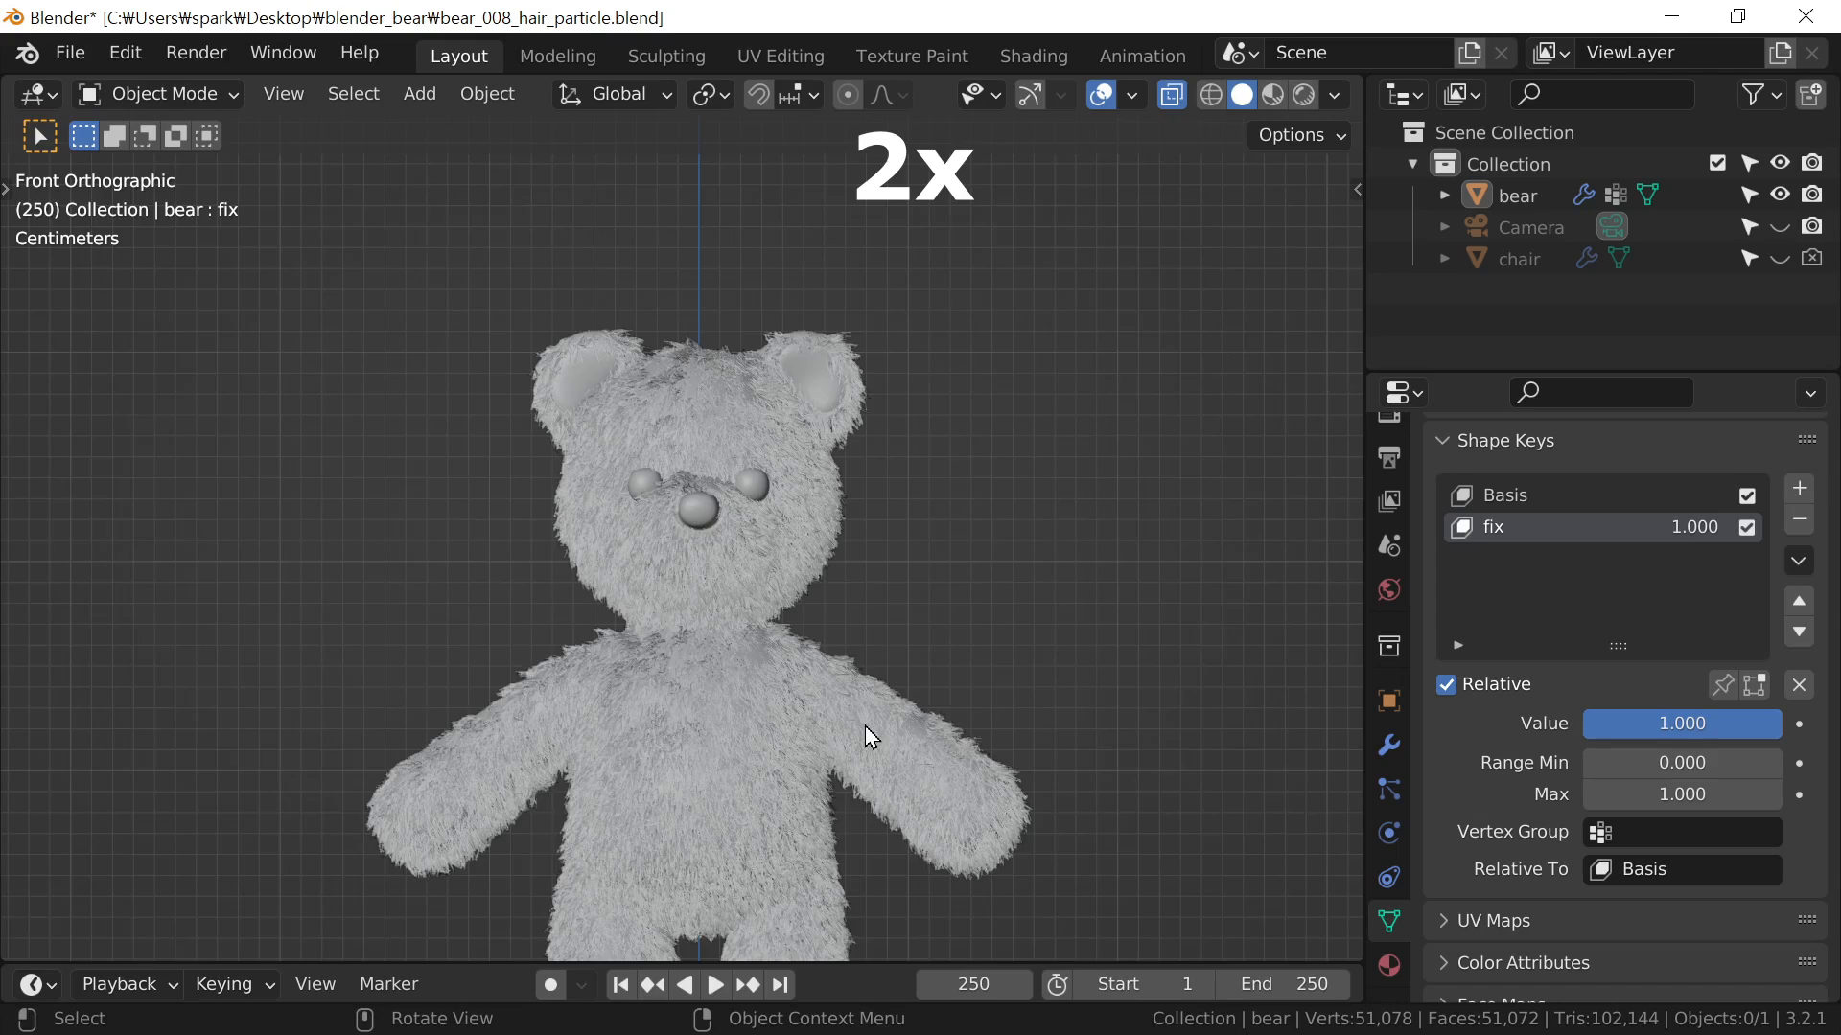
scroll(824, 762, "up", 3)
key("Tab")
key("a")
key("a")
key("l")
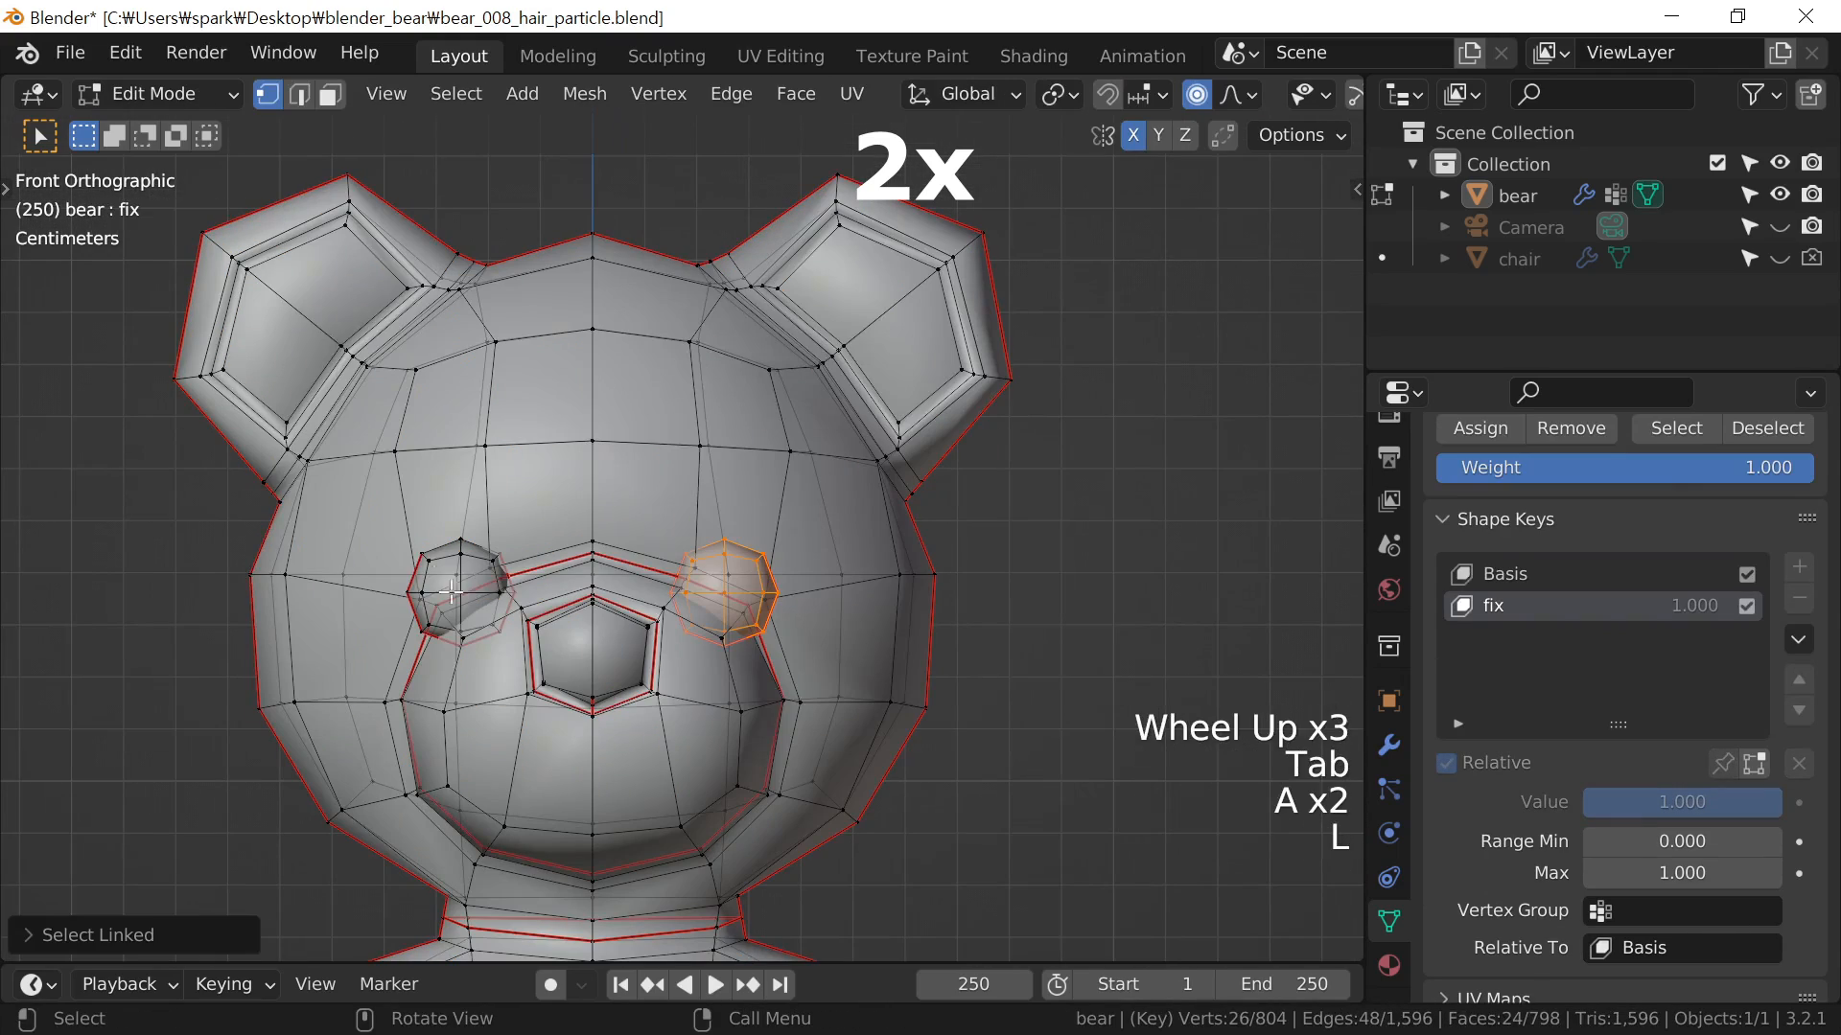
key("l")
Try moving the two selected eyes, including along global Z, and cancel the move
scroll(760, 649, "up", 1)
key("g")
right_click(856, 692)
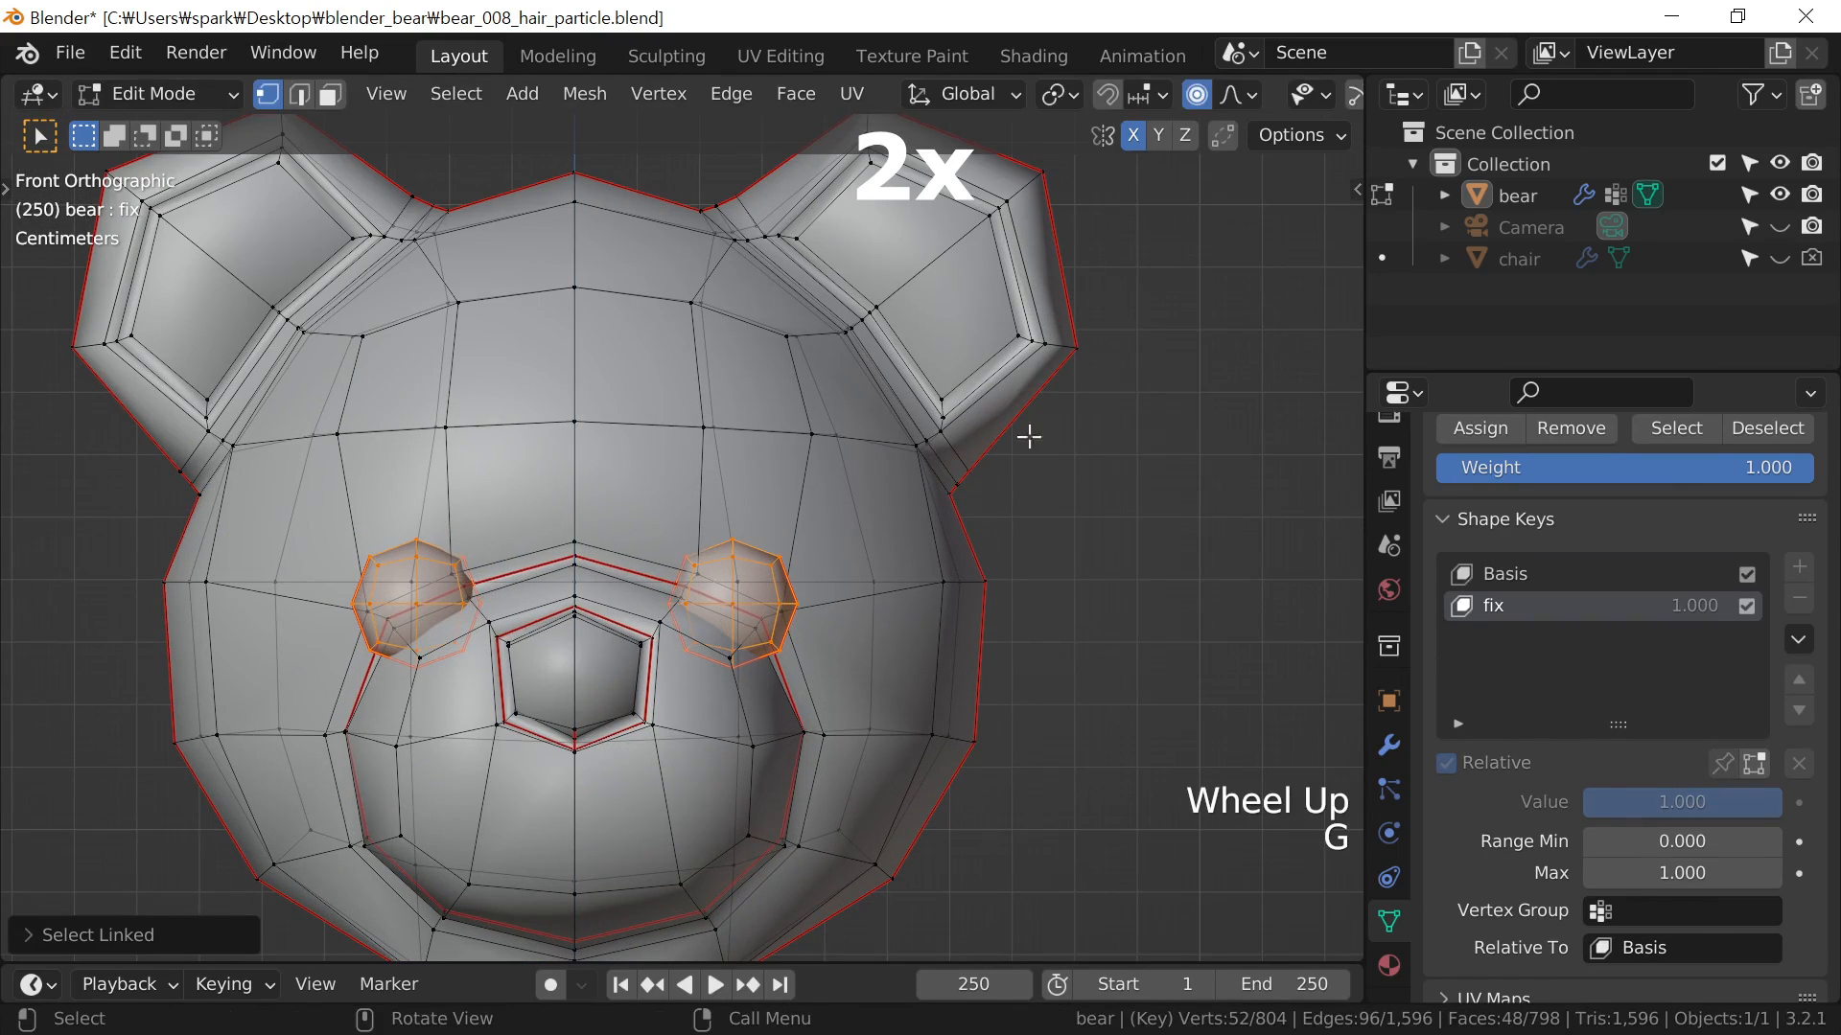
left_click(1225, 103)
left_click(1189, 156)
key("g")
key("g")
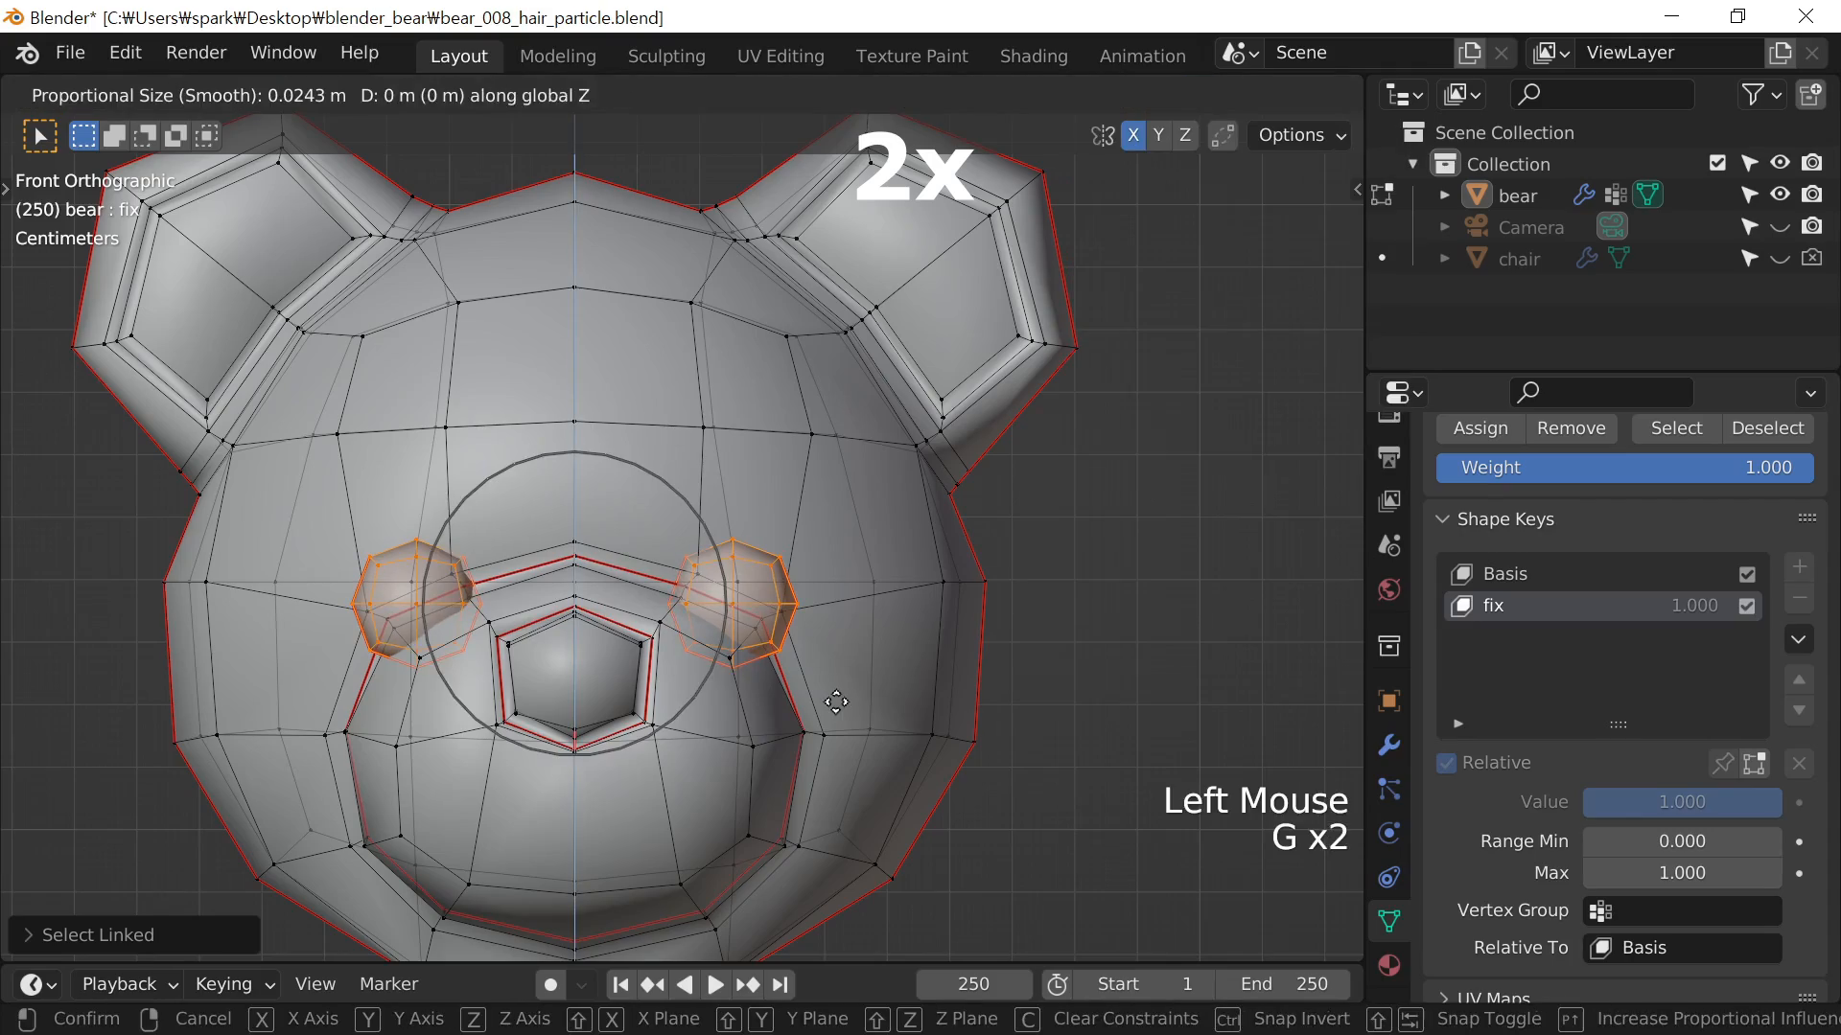
right_click(835, 705)
Examine the eyes against the fur at an angle in Object Mode and the whole bear from the front
key("Tab")
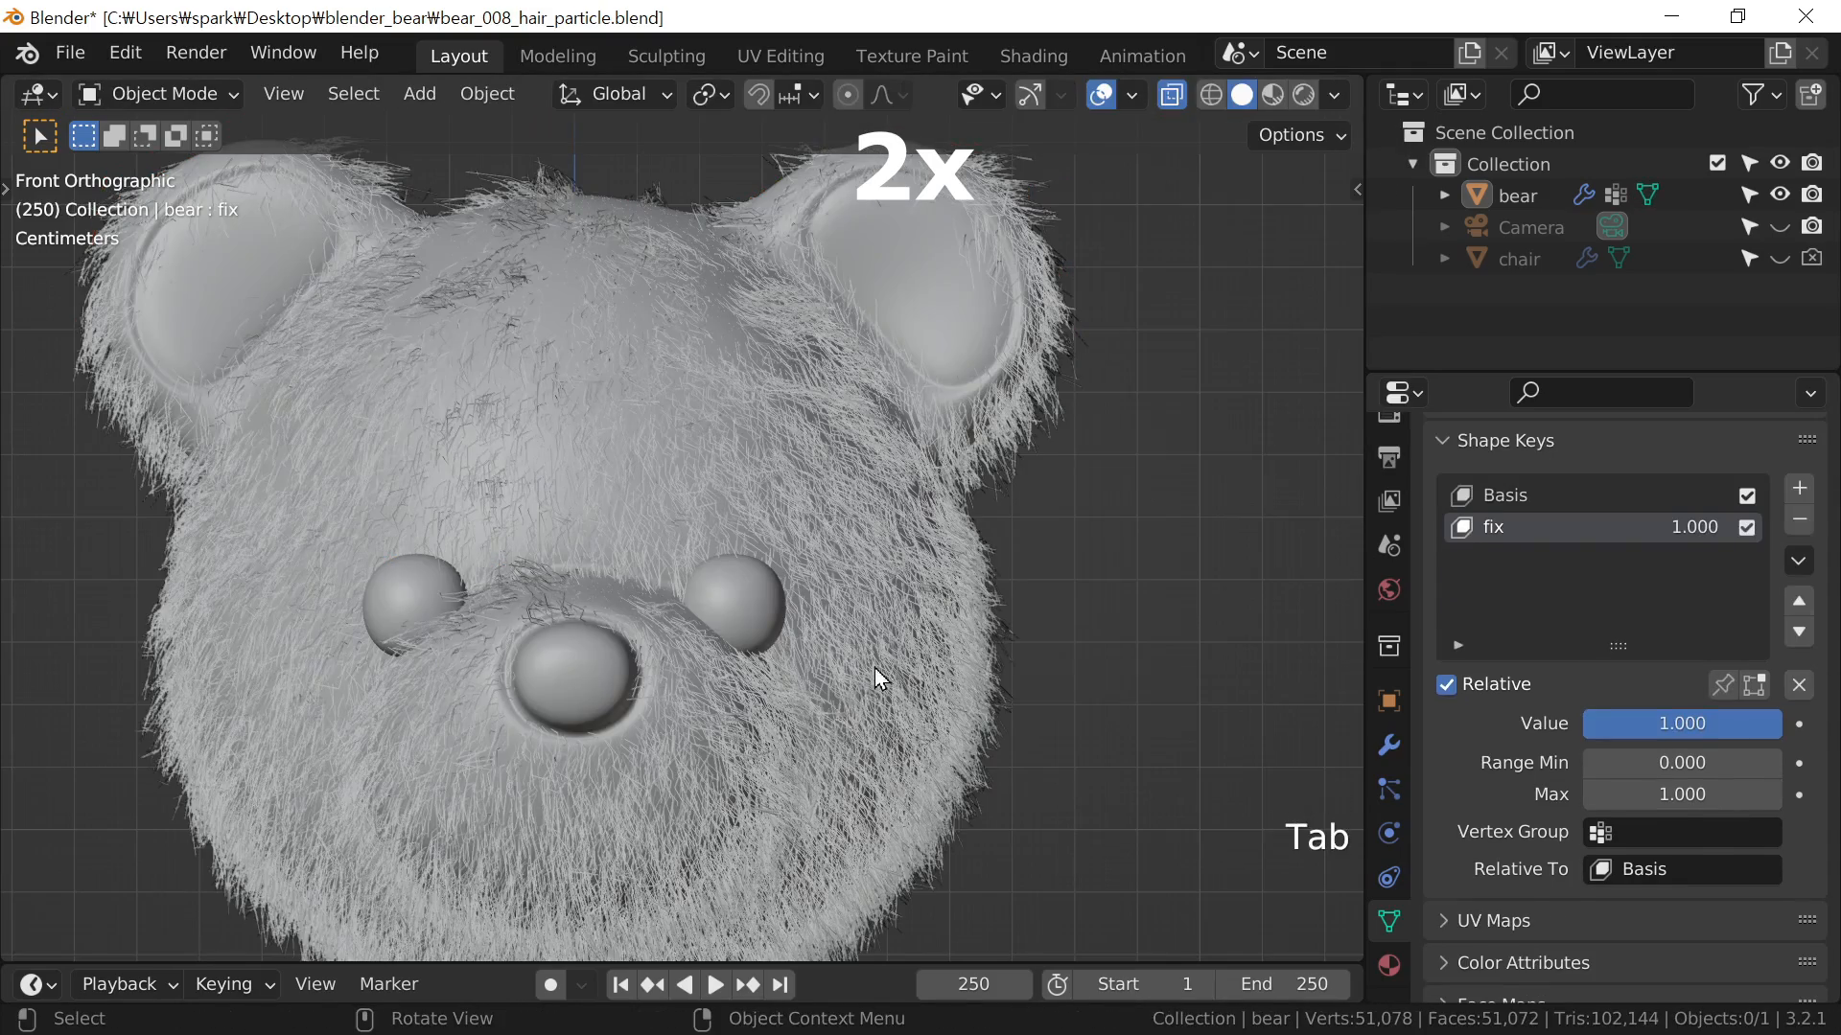
key("Tab")
middle_click_drag(875, 672, 1079, 636)
key("Tab")
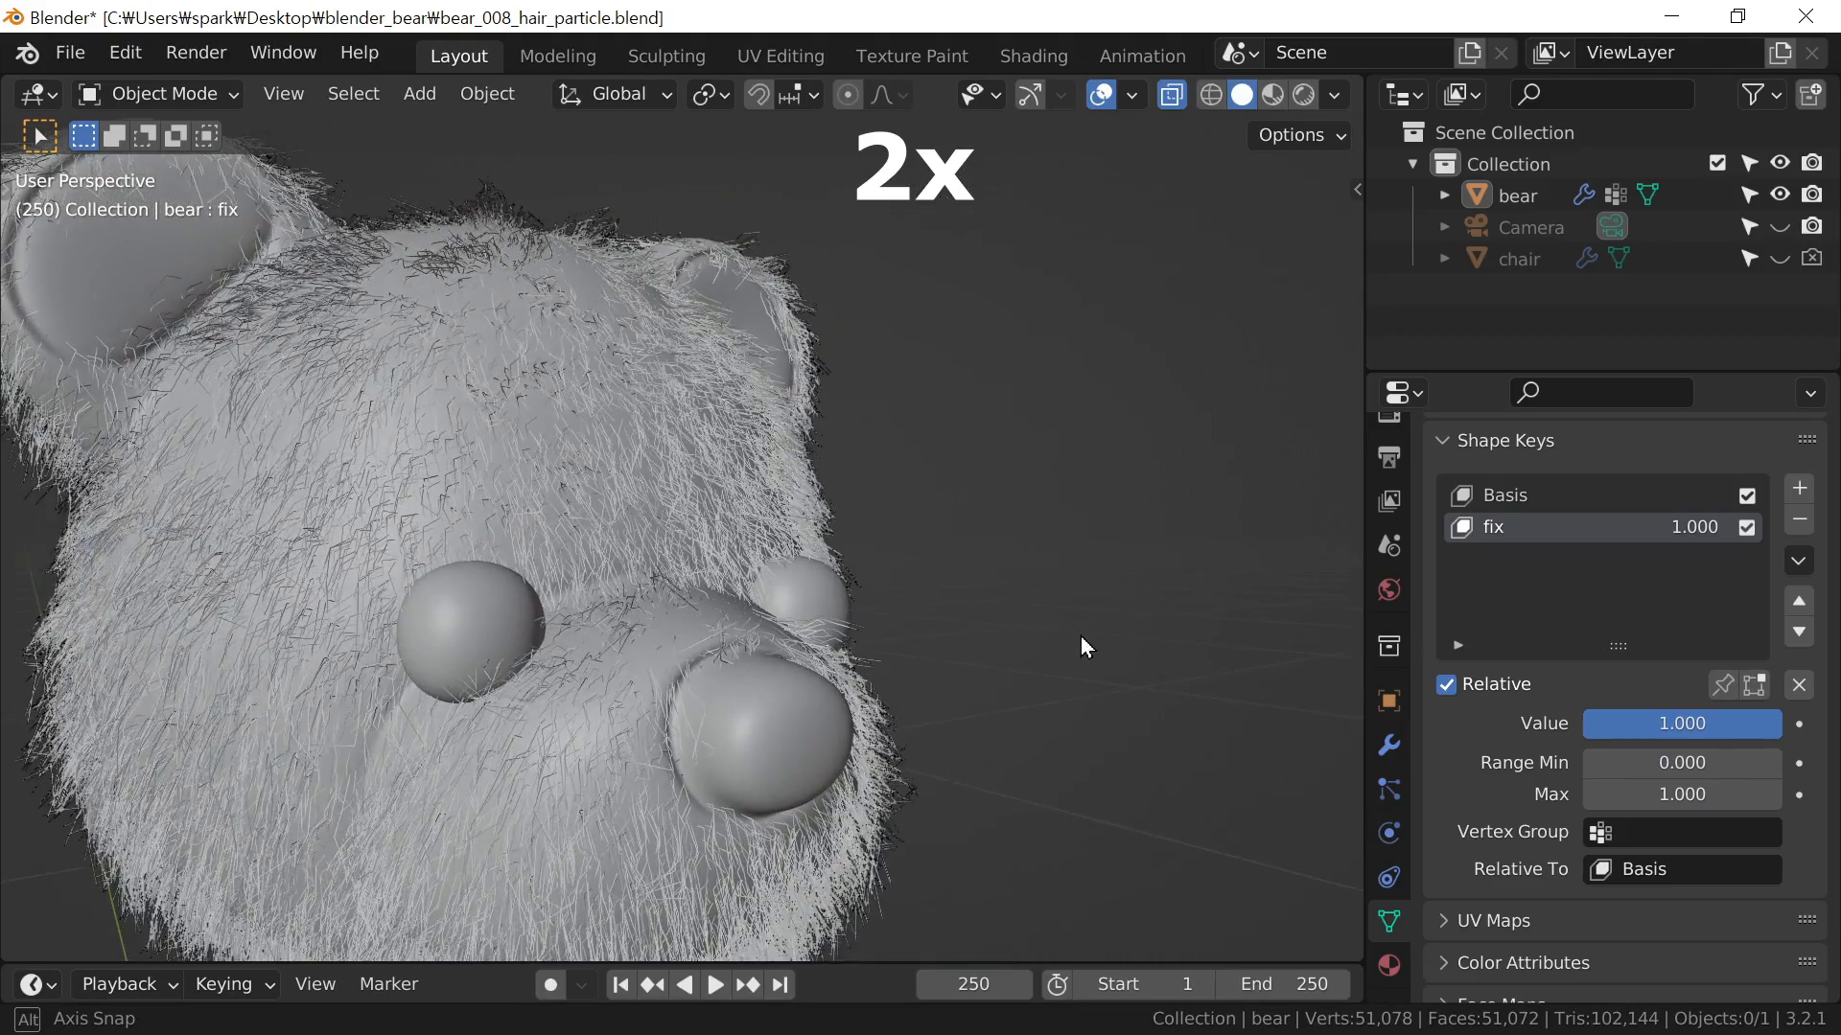
key("KP_1")
scroll(933, 629, "down", 3)
middle_click_drag(934, 629, 870, 646, "shift")
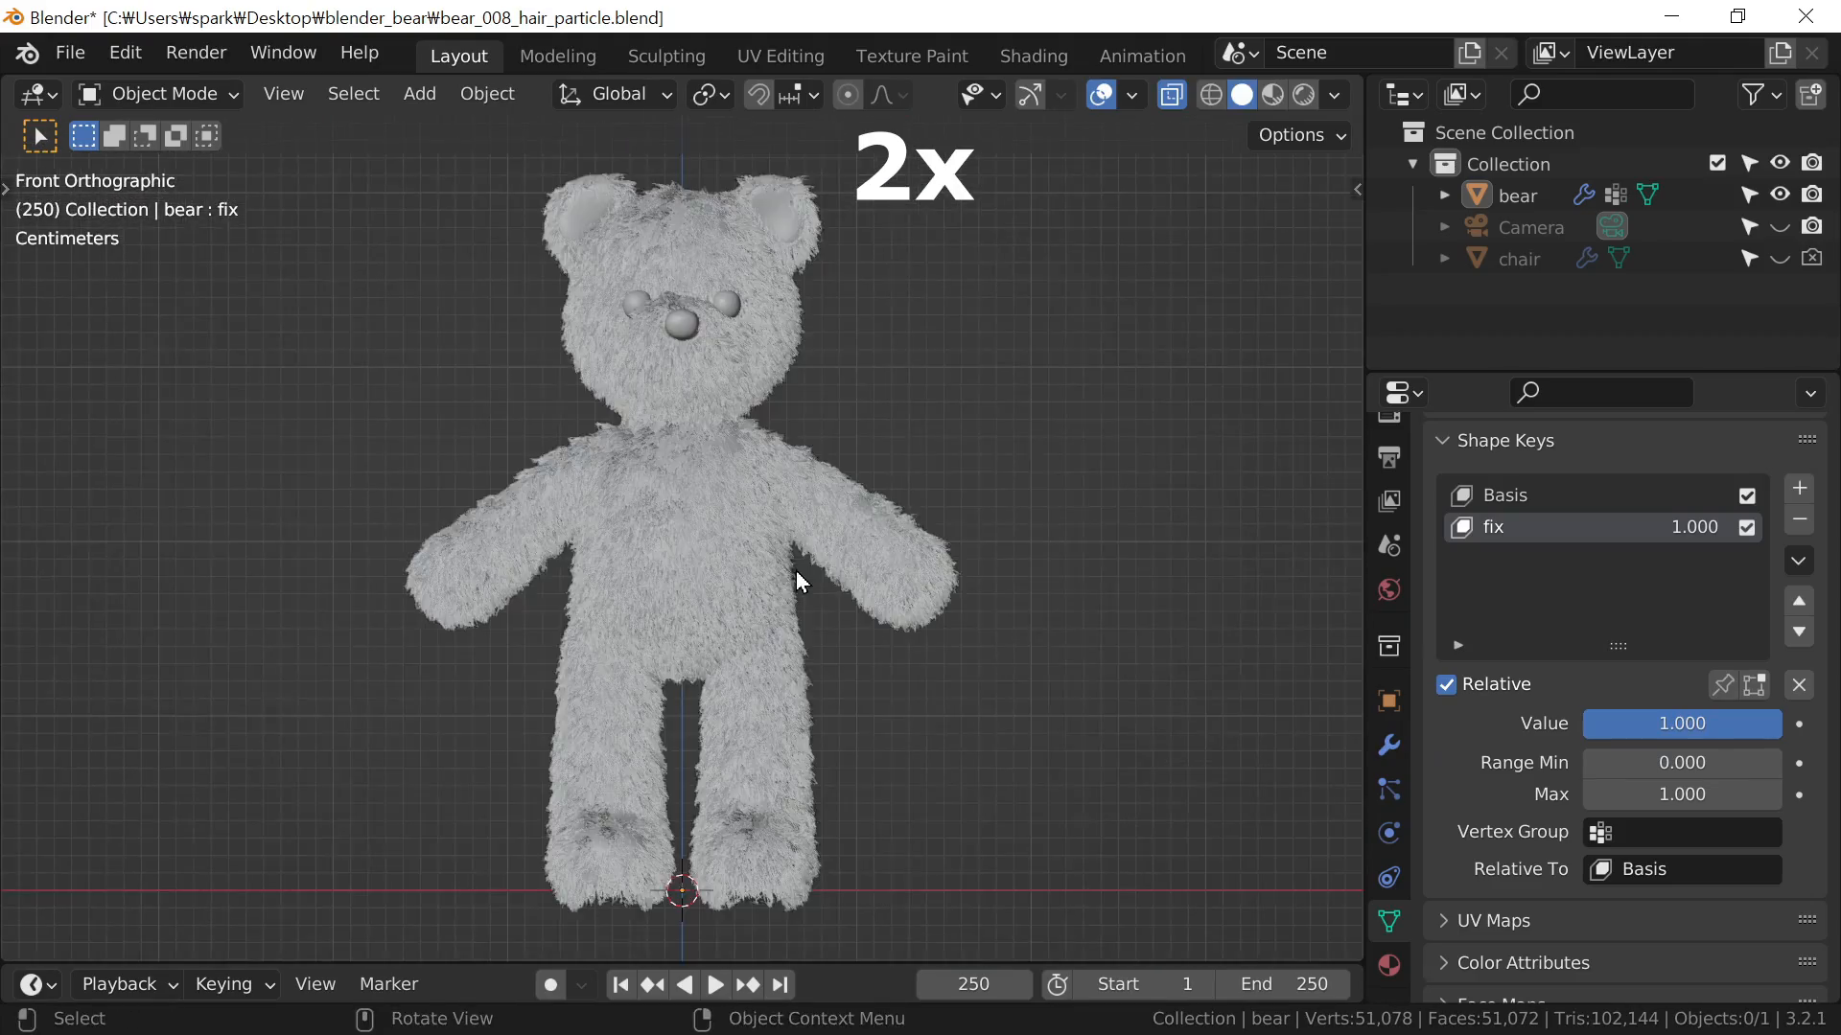
In Edit Mode from the front view, select the vertices of the bear's lower cheek on one side of the head
key("Tab")
scroll(797, 537, "up", 1)
middle_click_drag(830, 403, 824, 706, "shift")
scroll(824, 706, "up", 1)
key("a")
key("a")
key("b")
left_click_drag(828, 599, 926, 726)
Move the selected cheek vertices slightly outward and down with proportional editing
key("o")
key("g")
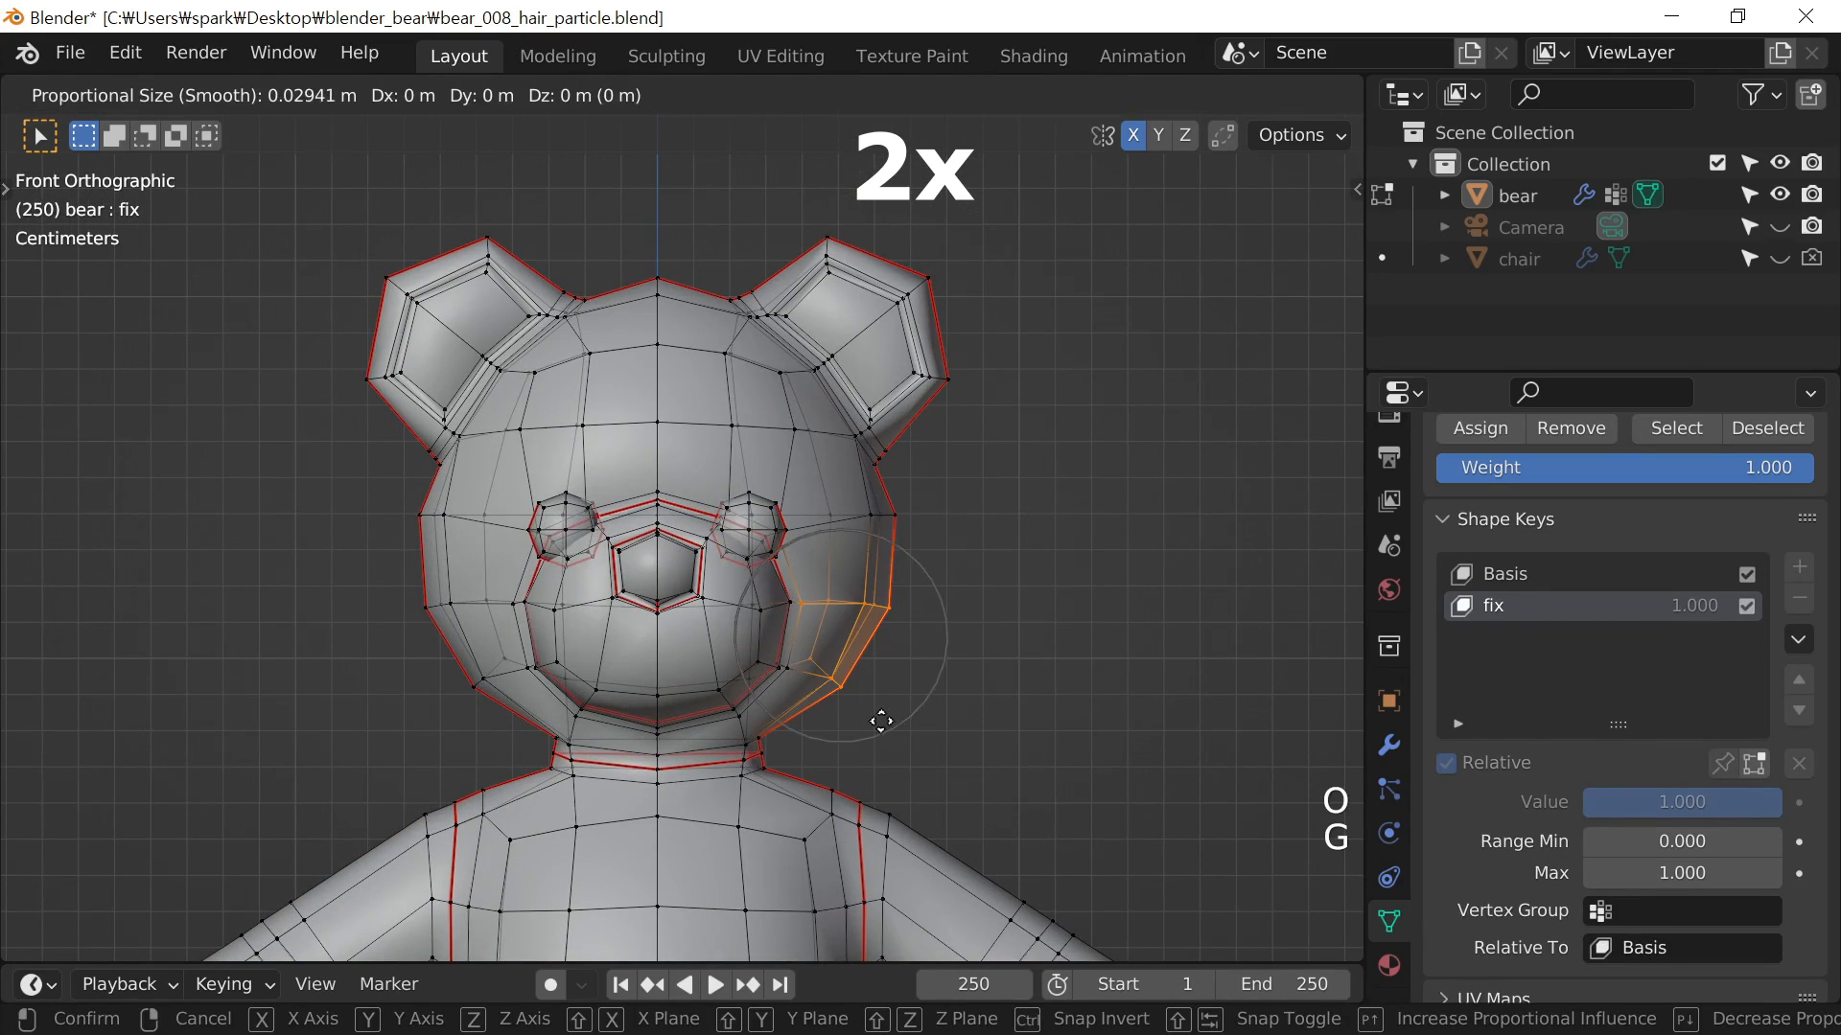
key("g")
left_click(891, 728)
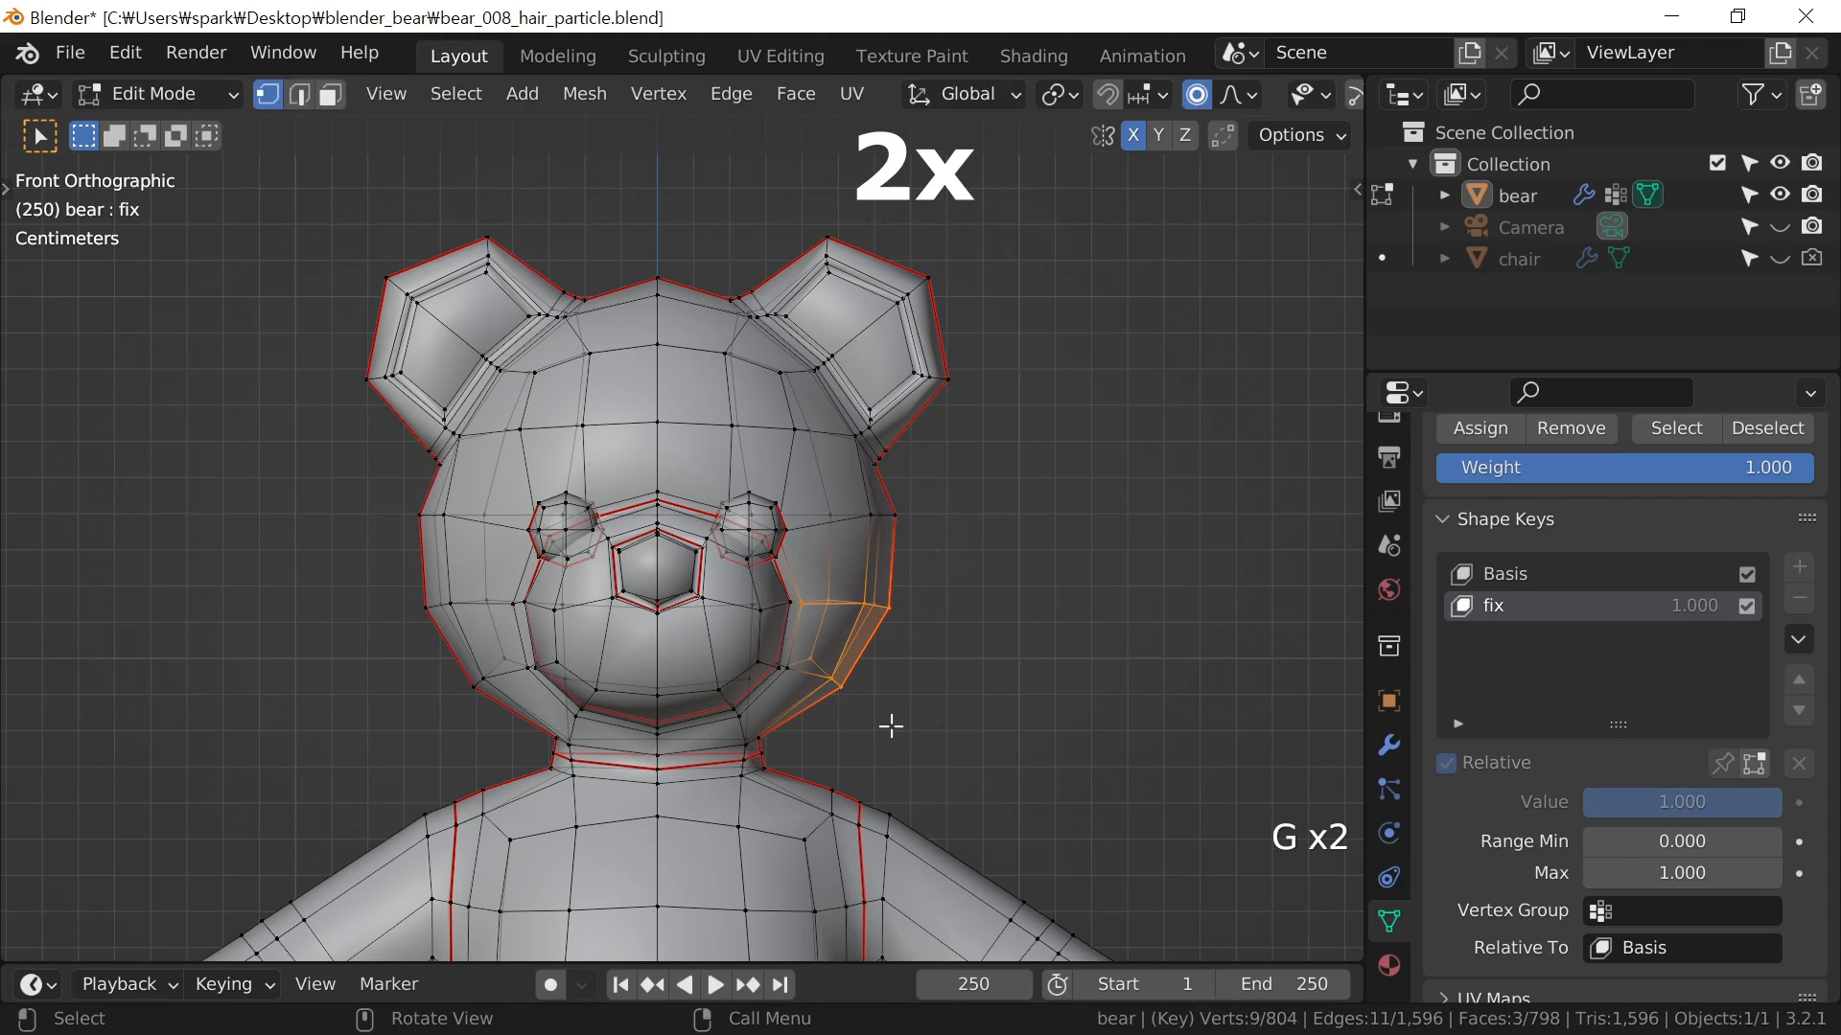
key("g")
left_click(891, 734)
key("g")
left_click(896, 740)
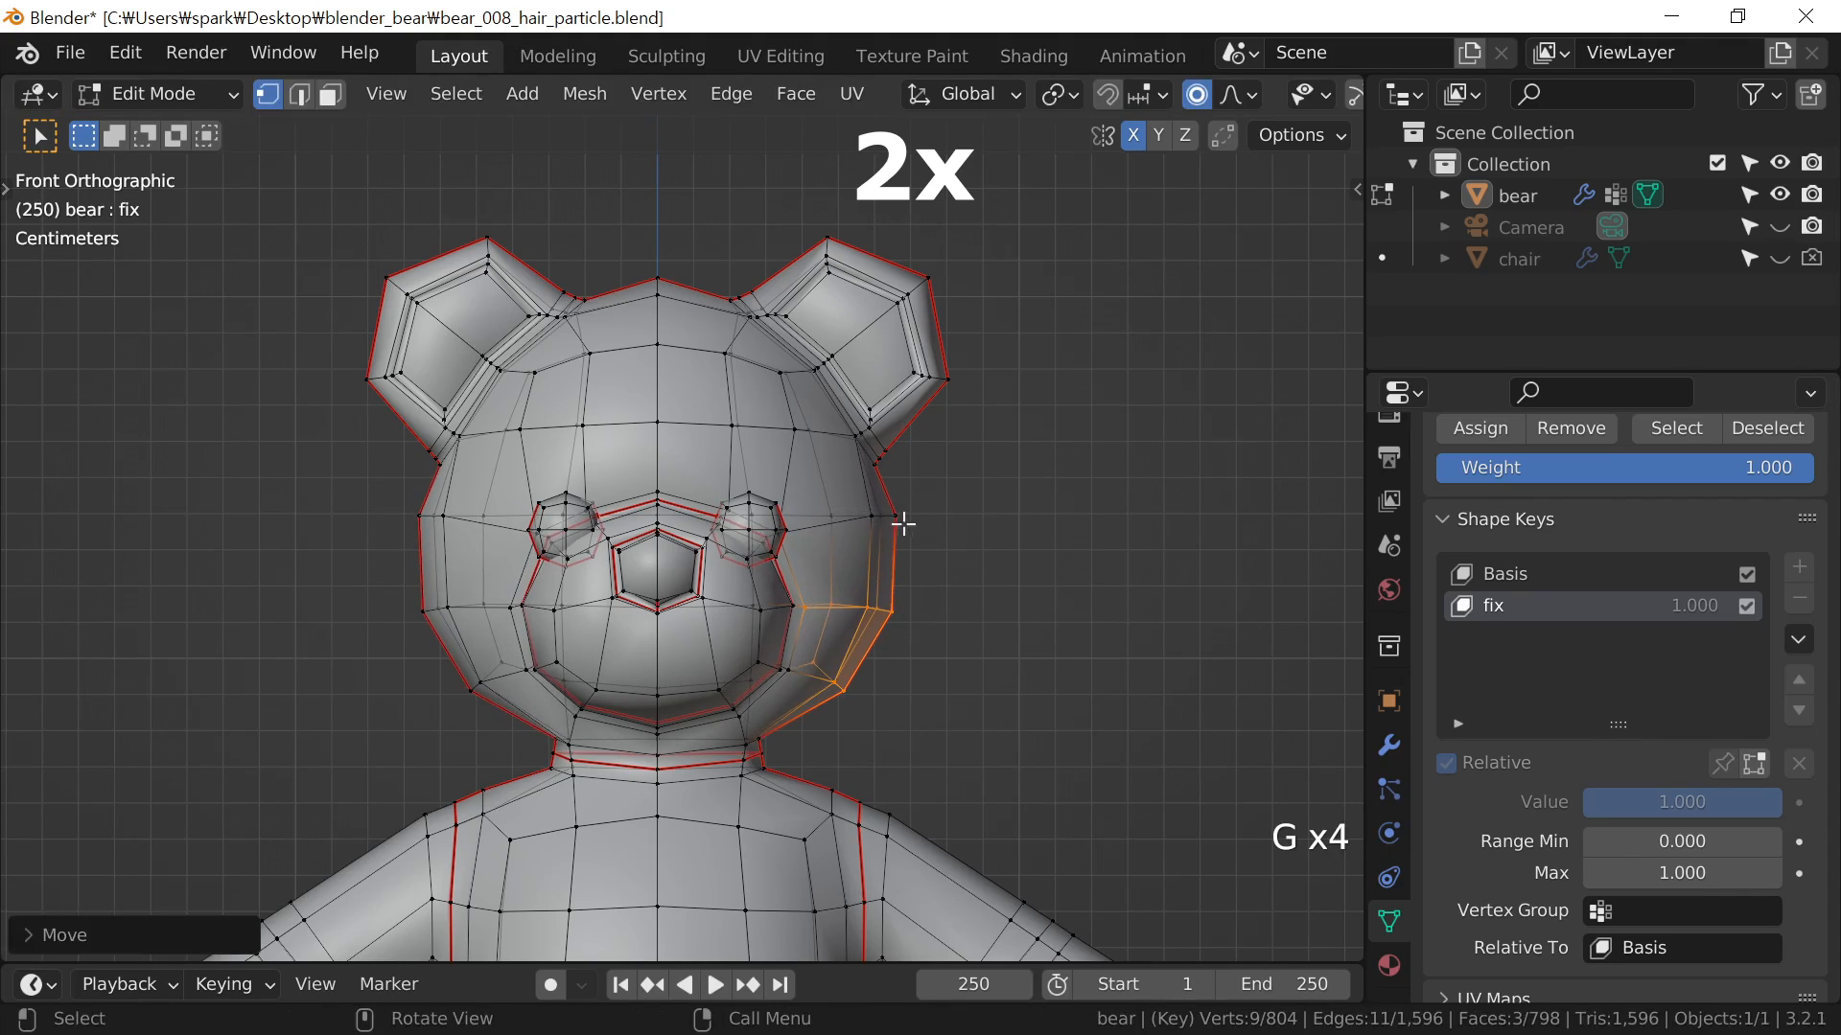
Select the vertices at the side of the head at eye level and nudge them slightly along global X with proportional editing
key("a")
key("a")
key("b")
left_click_drag(916, 543, 847, 493)
key("g")
key("x")
right_click(960, 545)
key("g")
key("x")
left_click(957, 545)
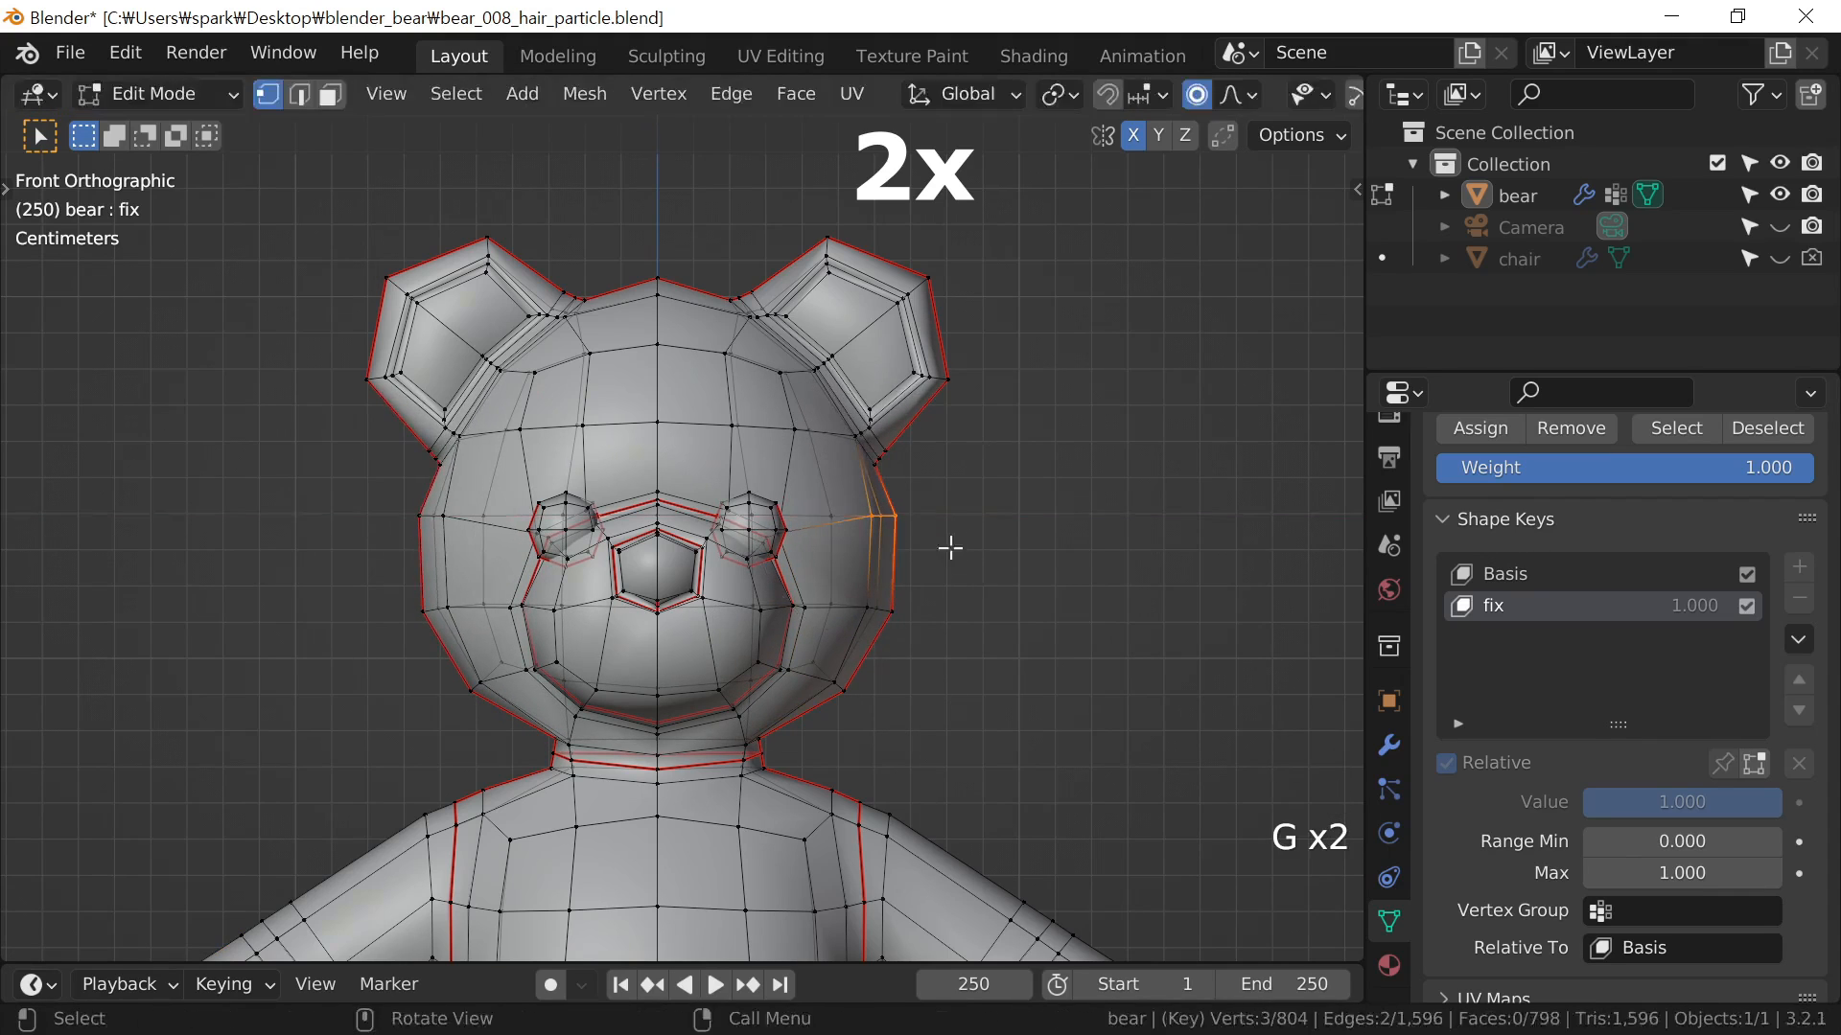
key("g")
key("x")
left_click(936, 547)
Return to Object Mode, view the whole furry bear and save the file
key("Tab")
scroll(891, 700, "down", 3)
middle_click_drag(882, 738, 889, 535, "shift")
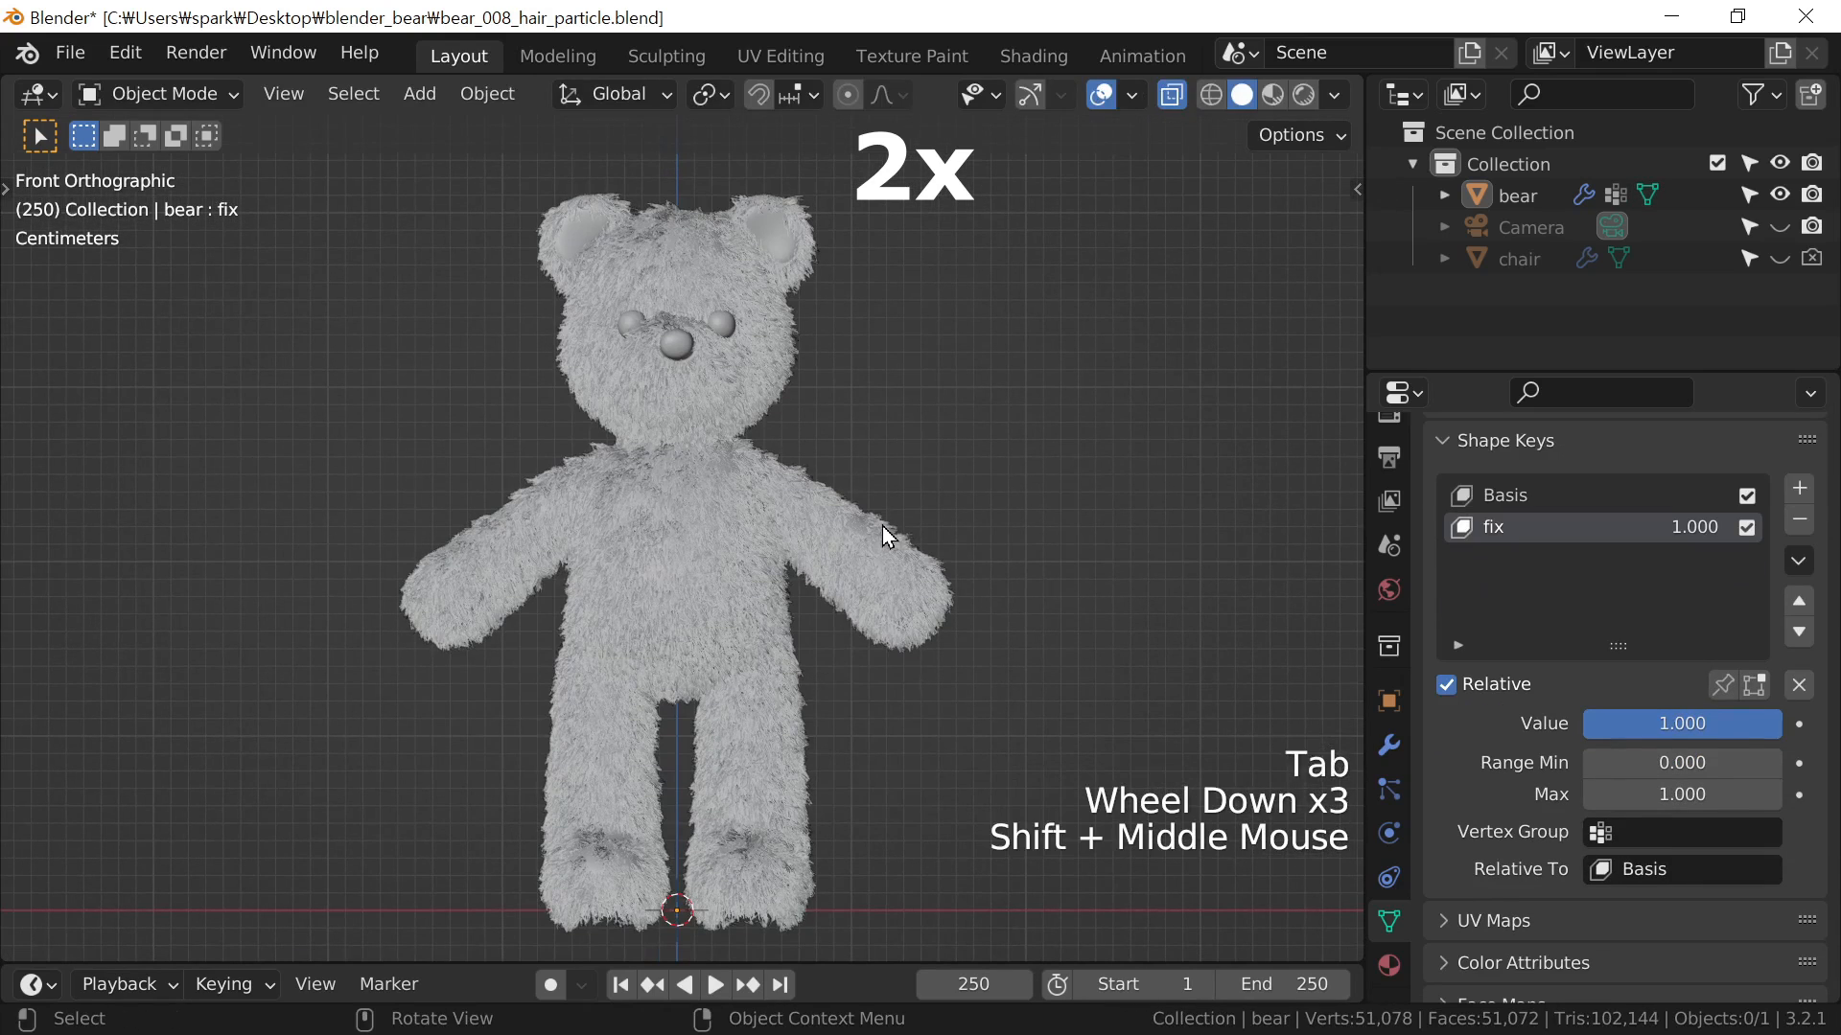
key("ctrl+s")
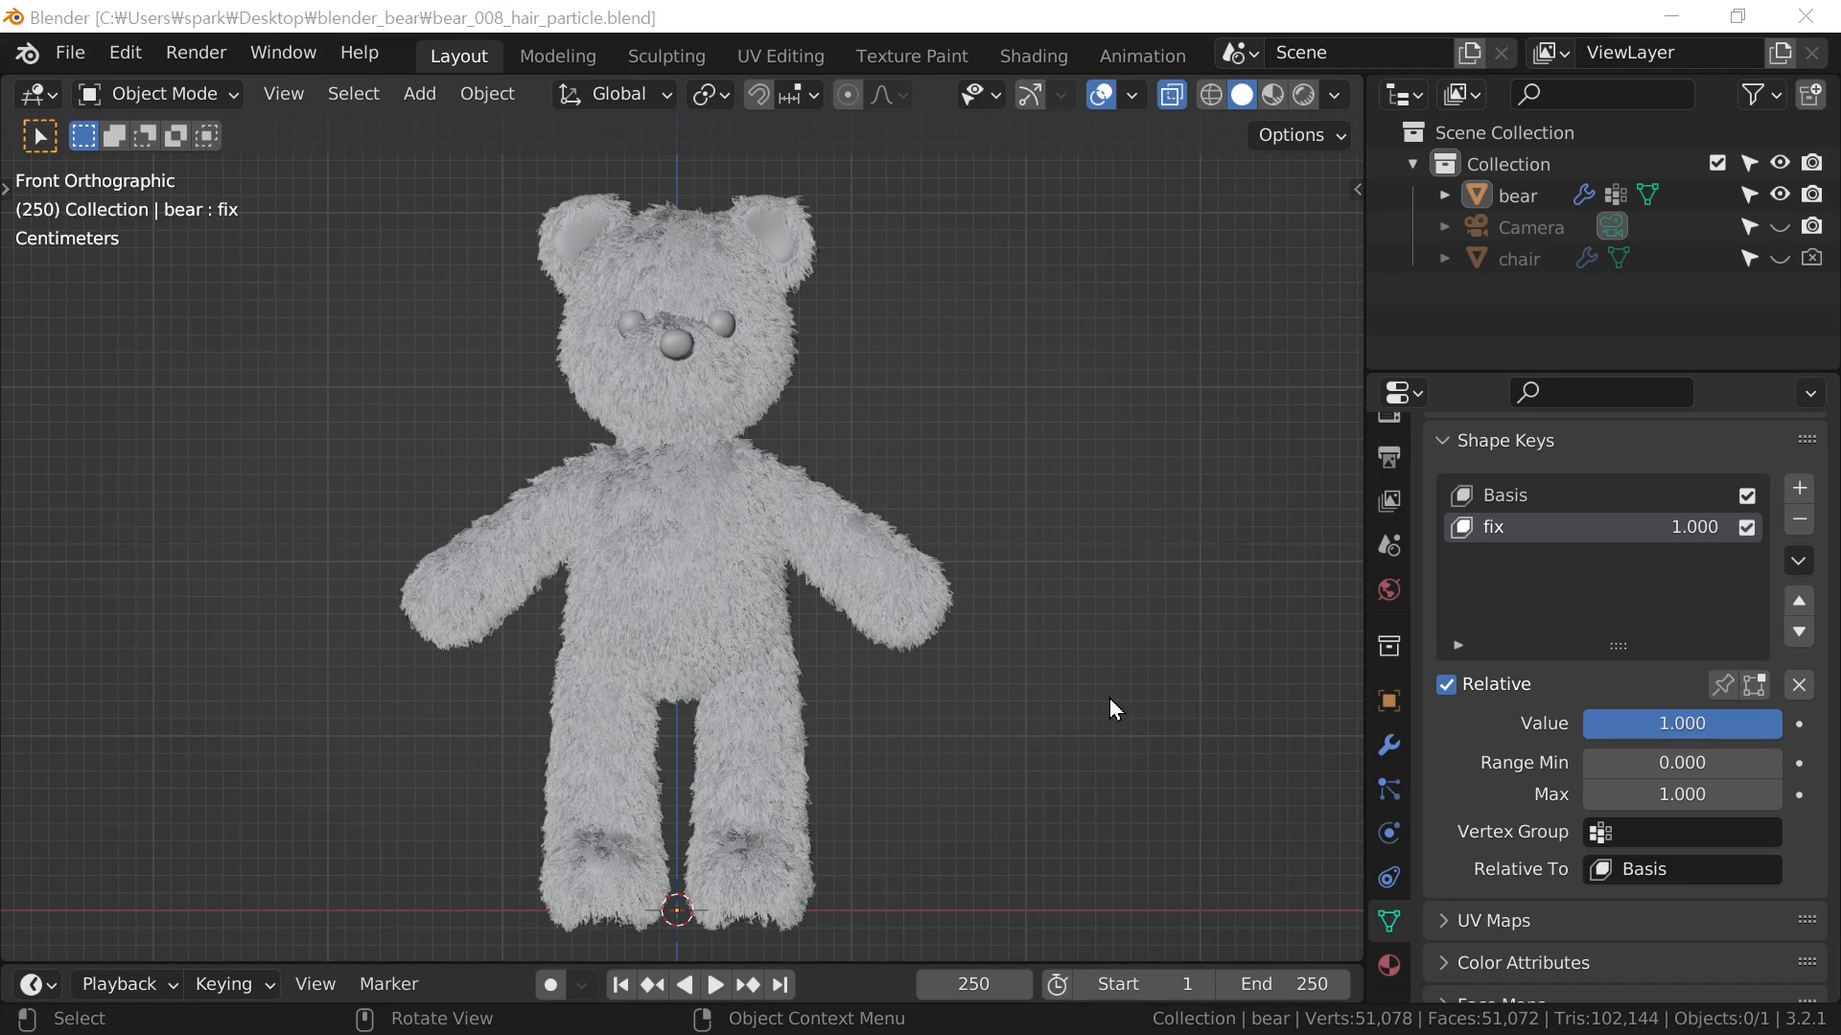
Delete the existing hair dynamics bake, go back to frame 1 and bake the fur simulation again
left_click(1388, 789)
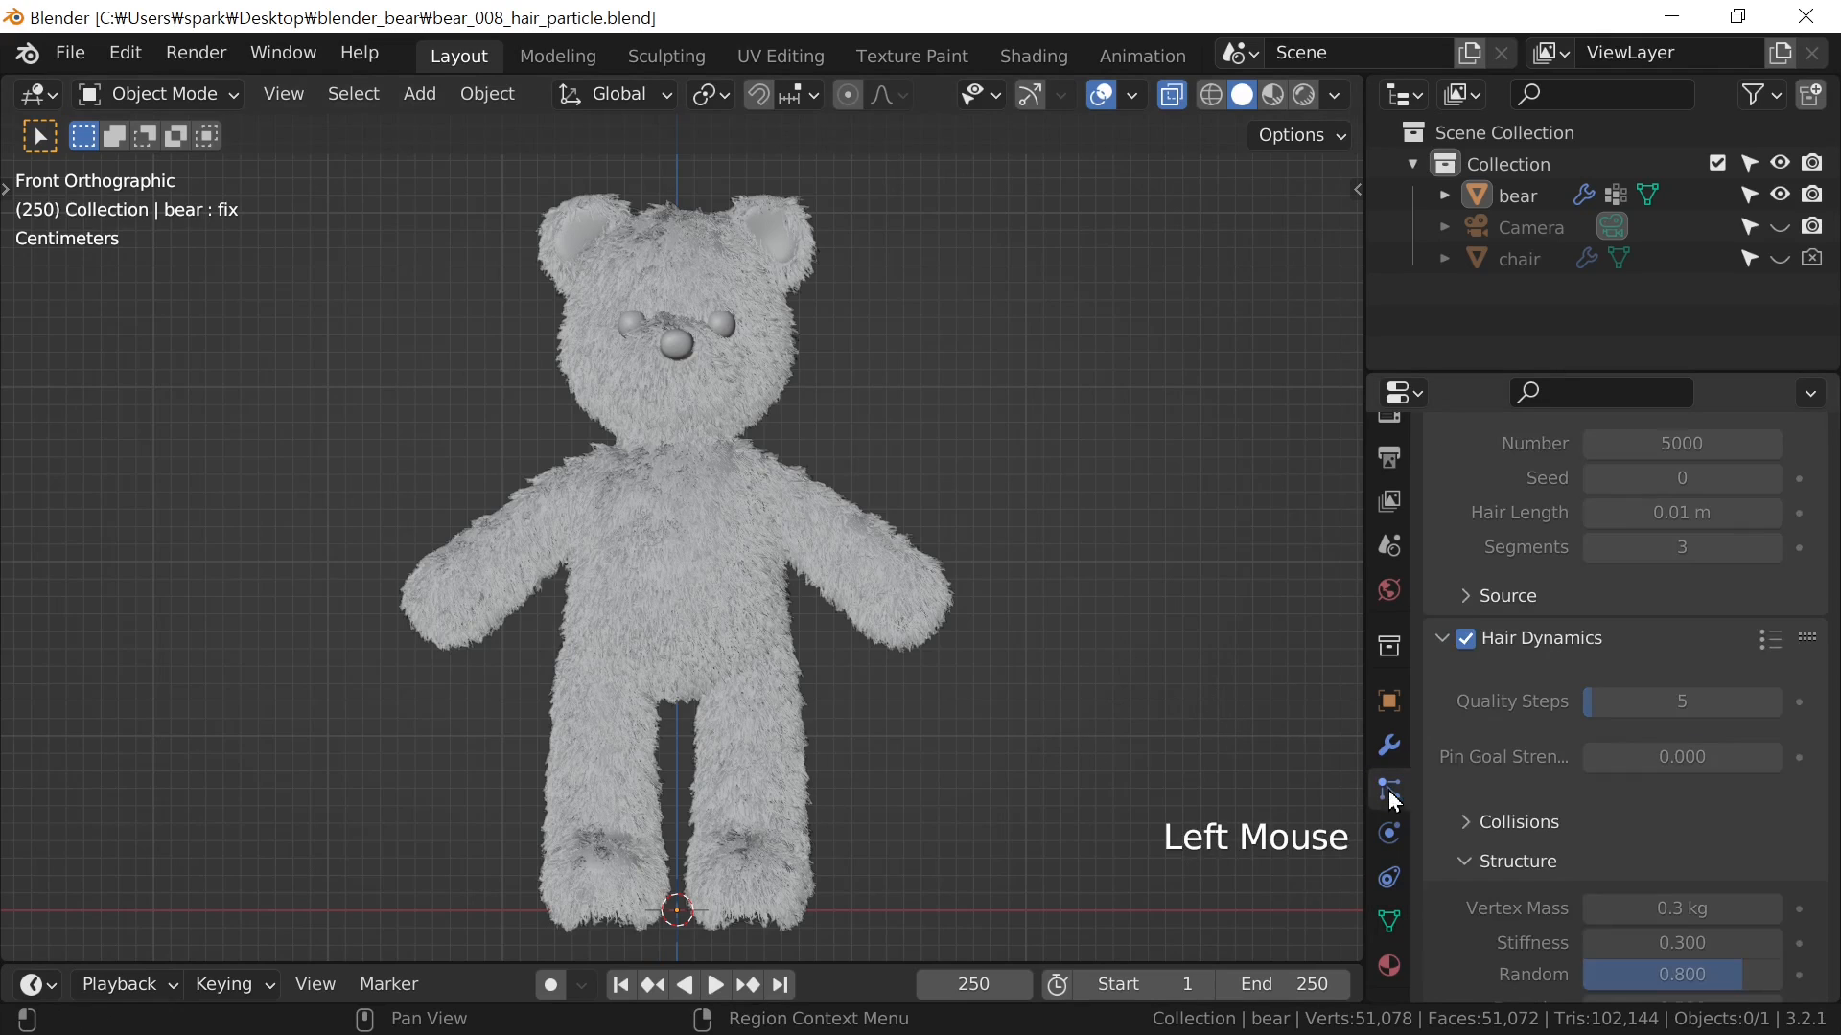
middle_click_drag(1545, 861, 1586, 767)
left_click(1574, 774)
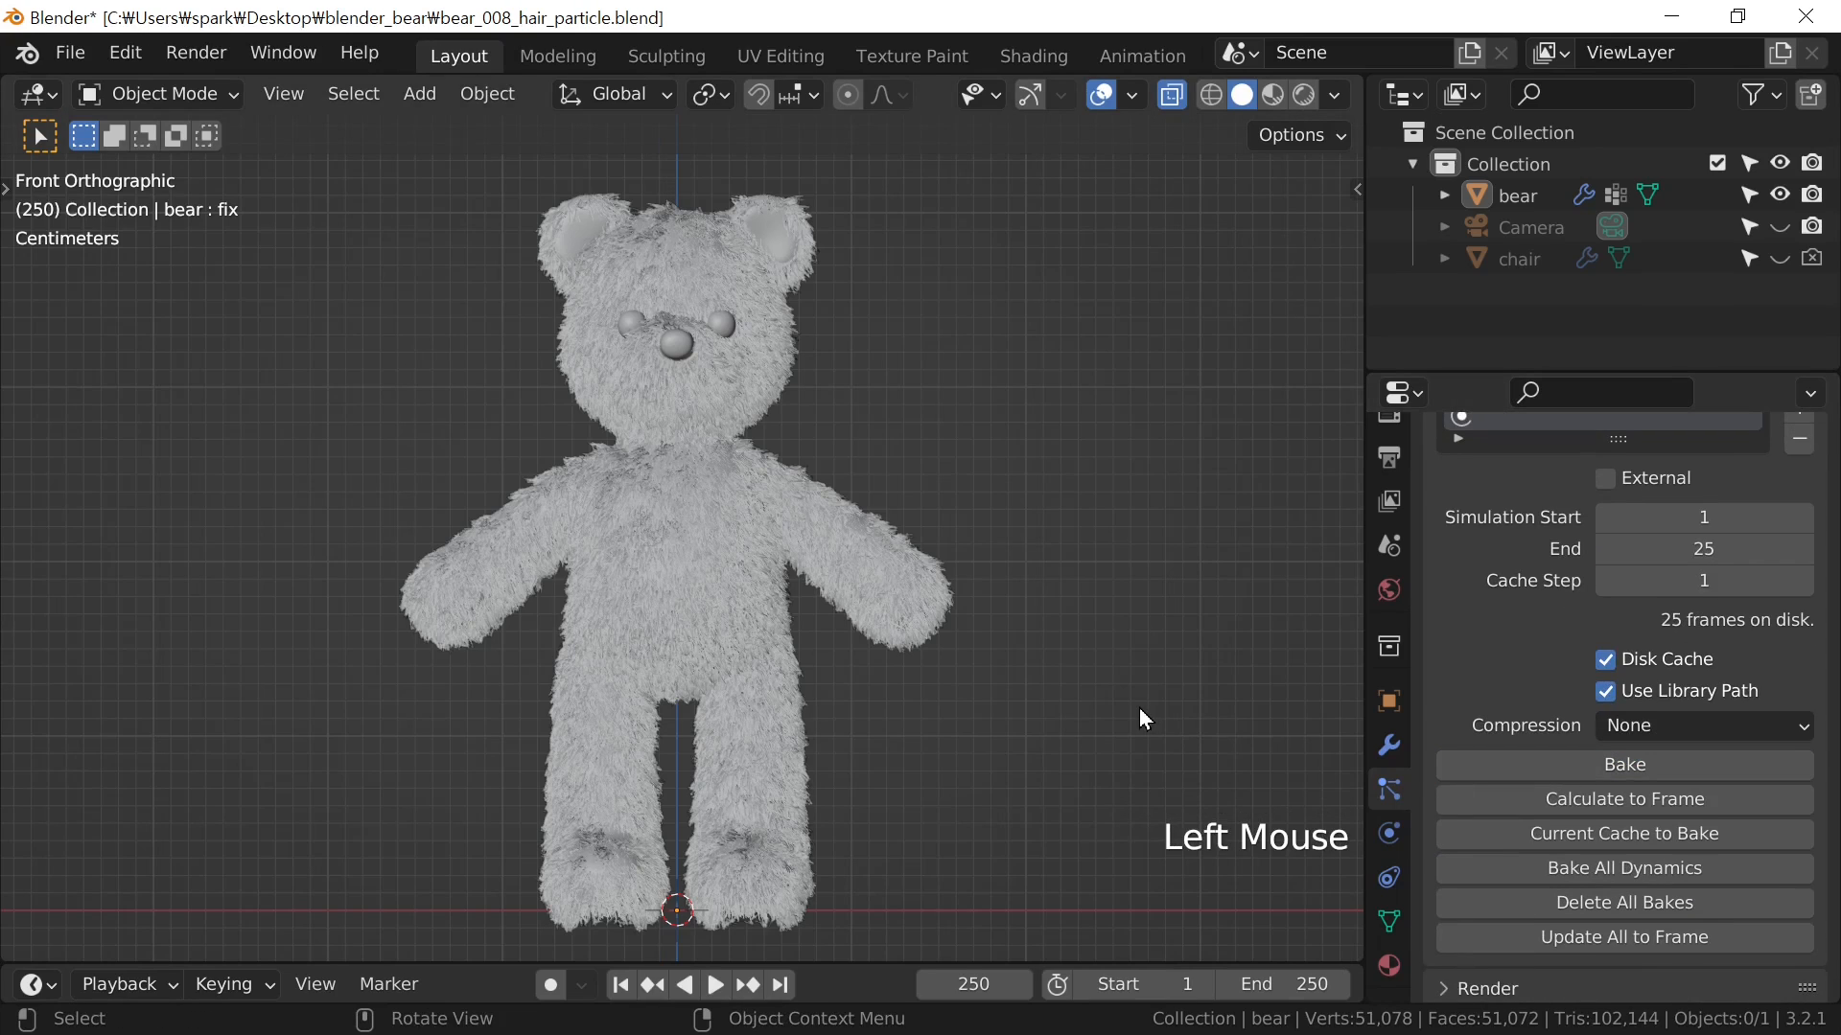
key("shift+Left")
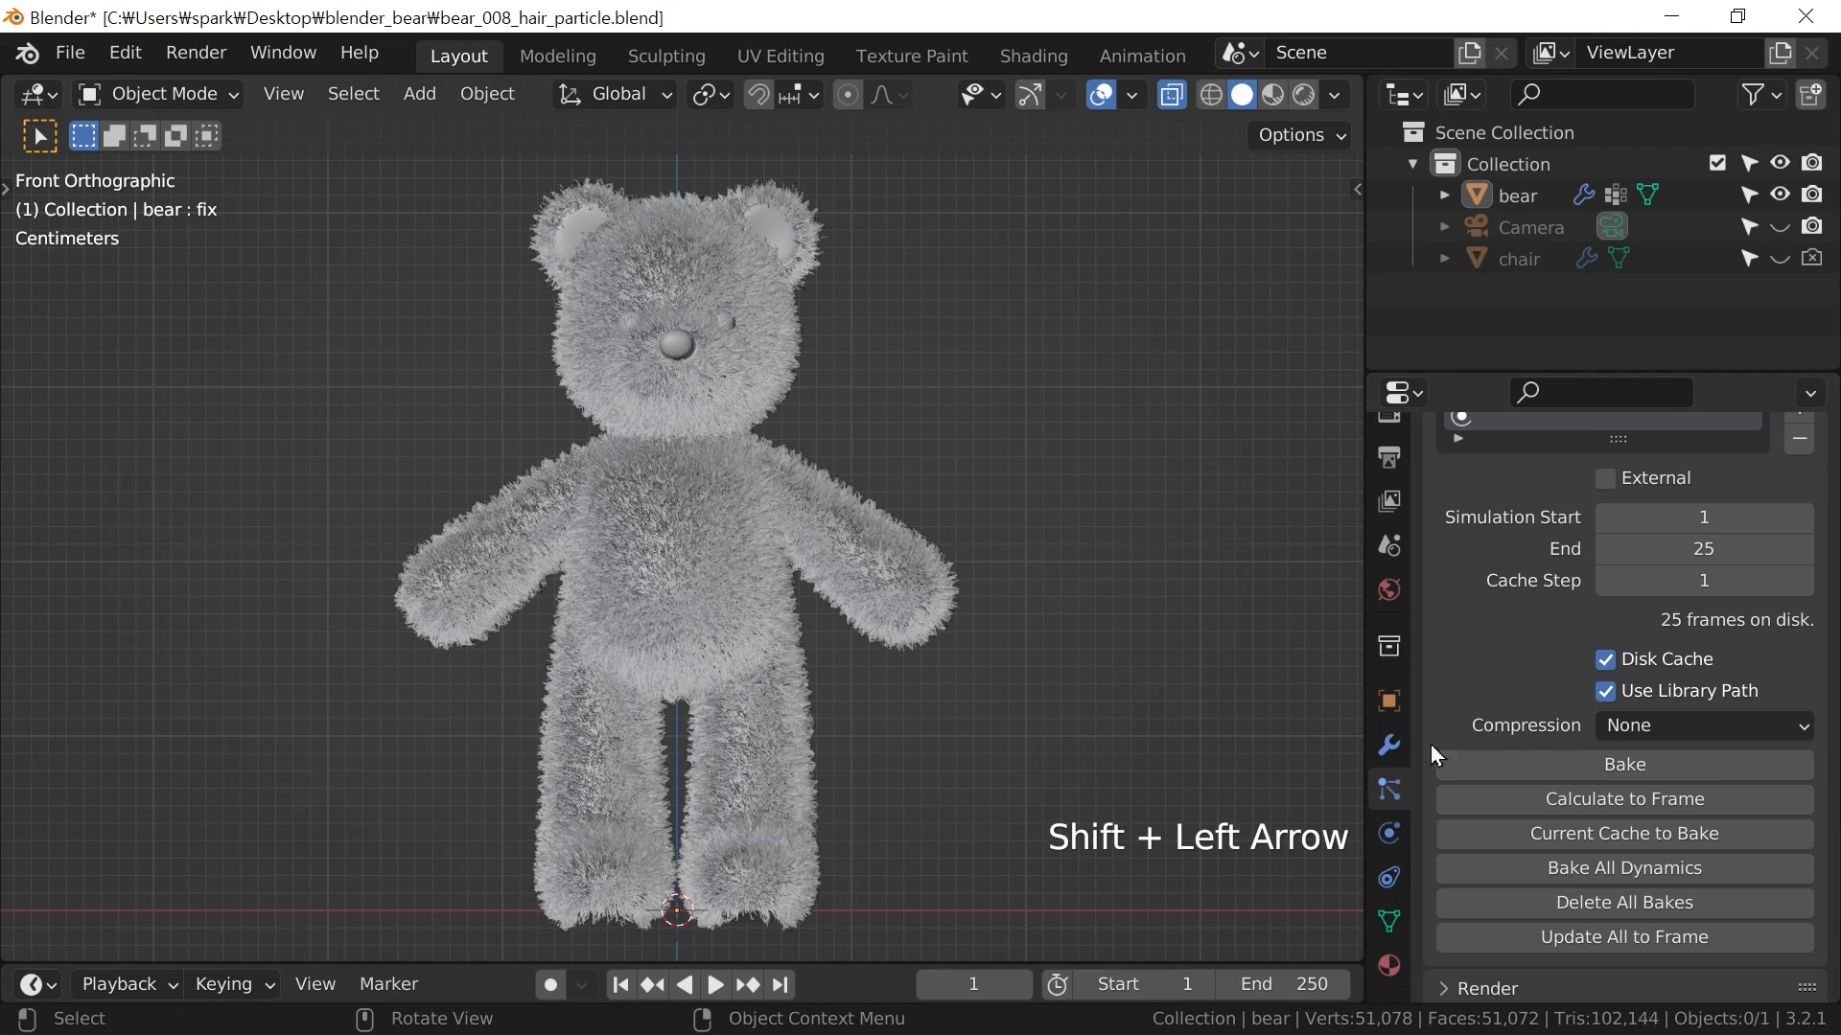
left_click(1587, 763)
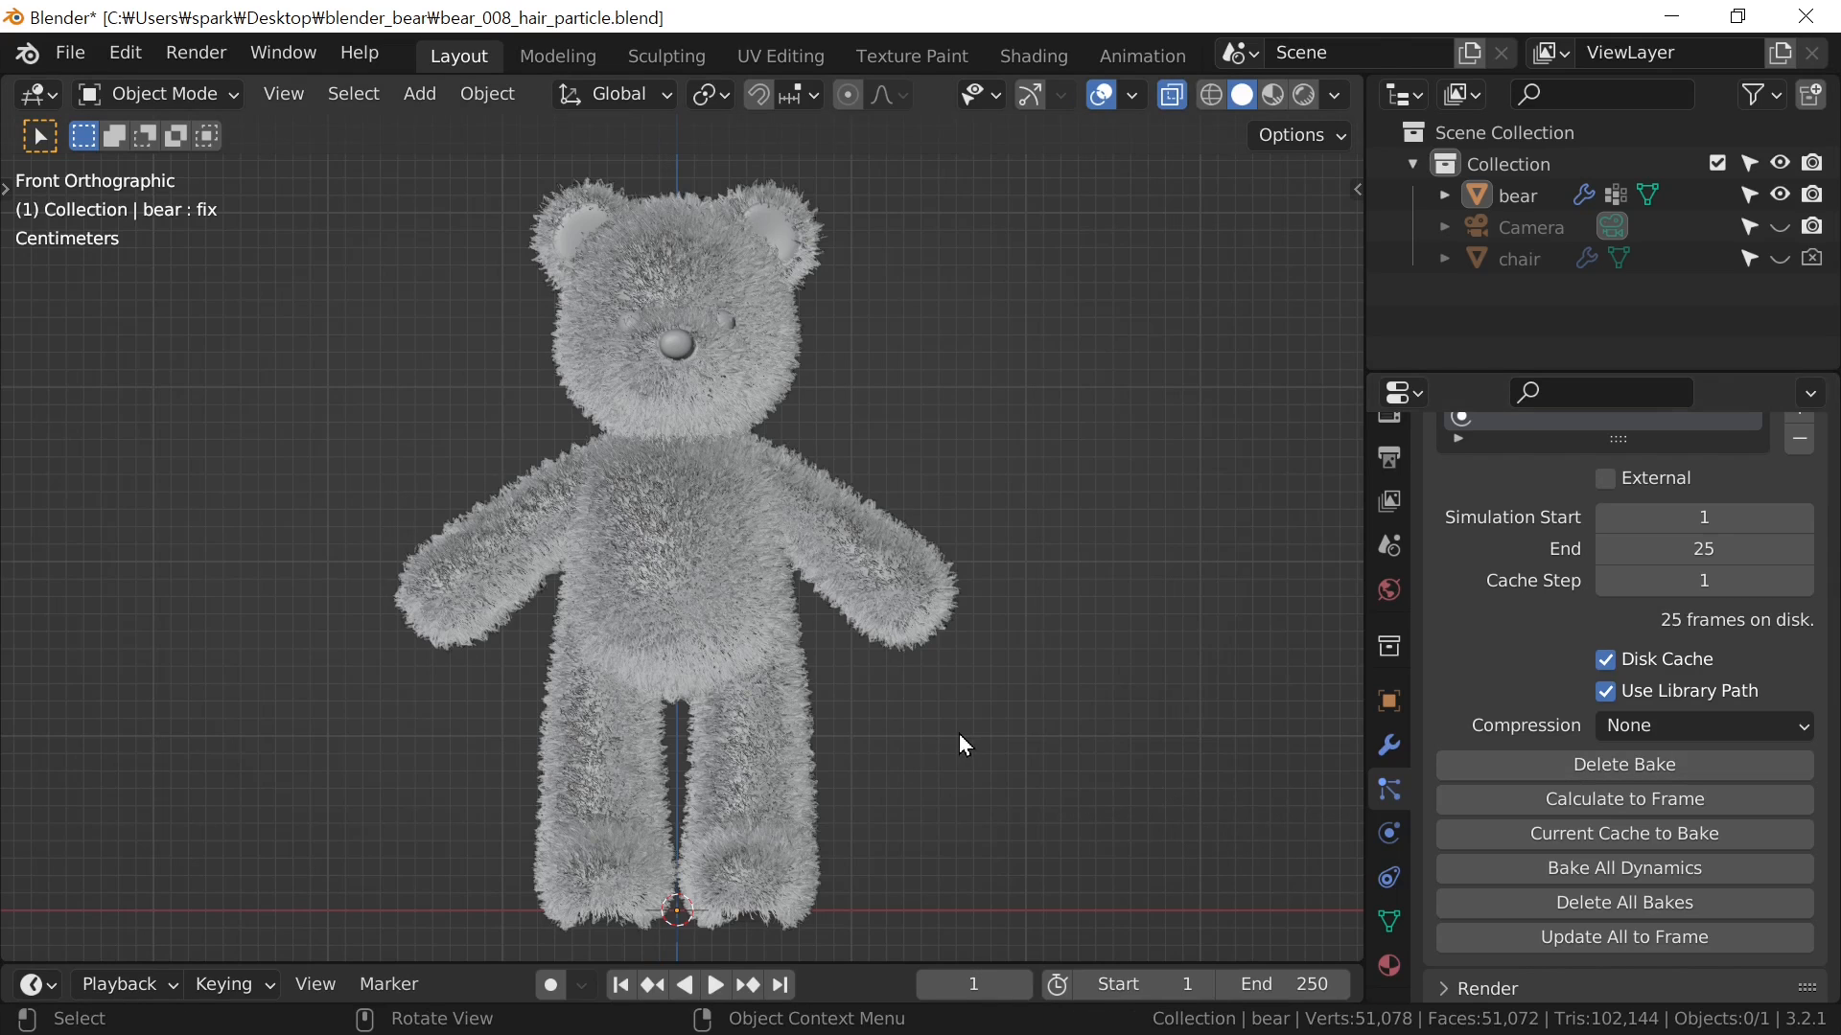
Go to the last frame and examine the settled fur on the bear's head up close from an angle
key("shift+Right")
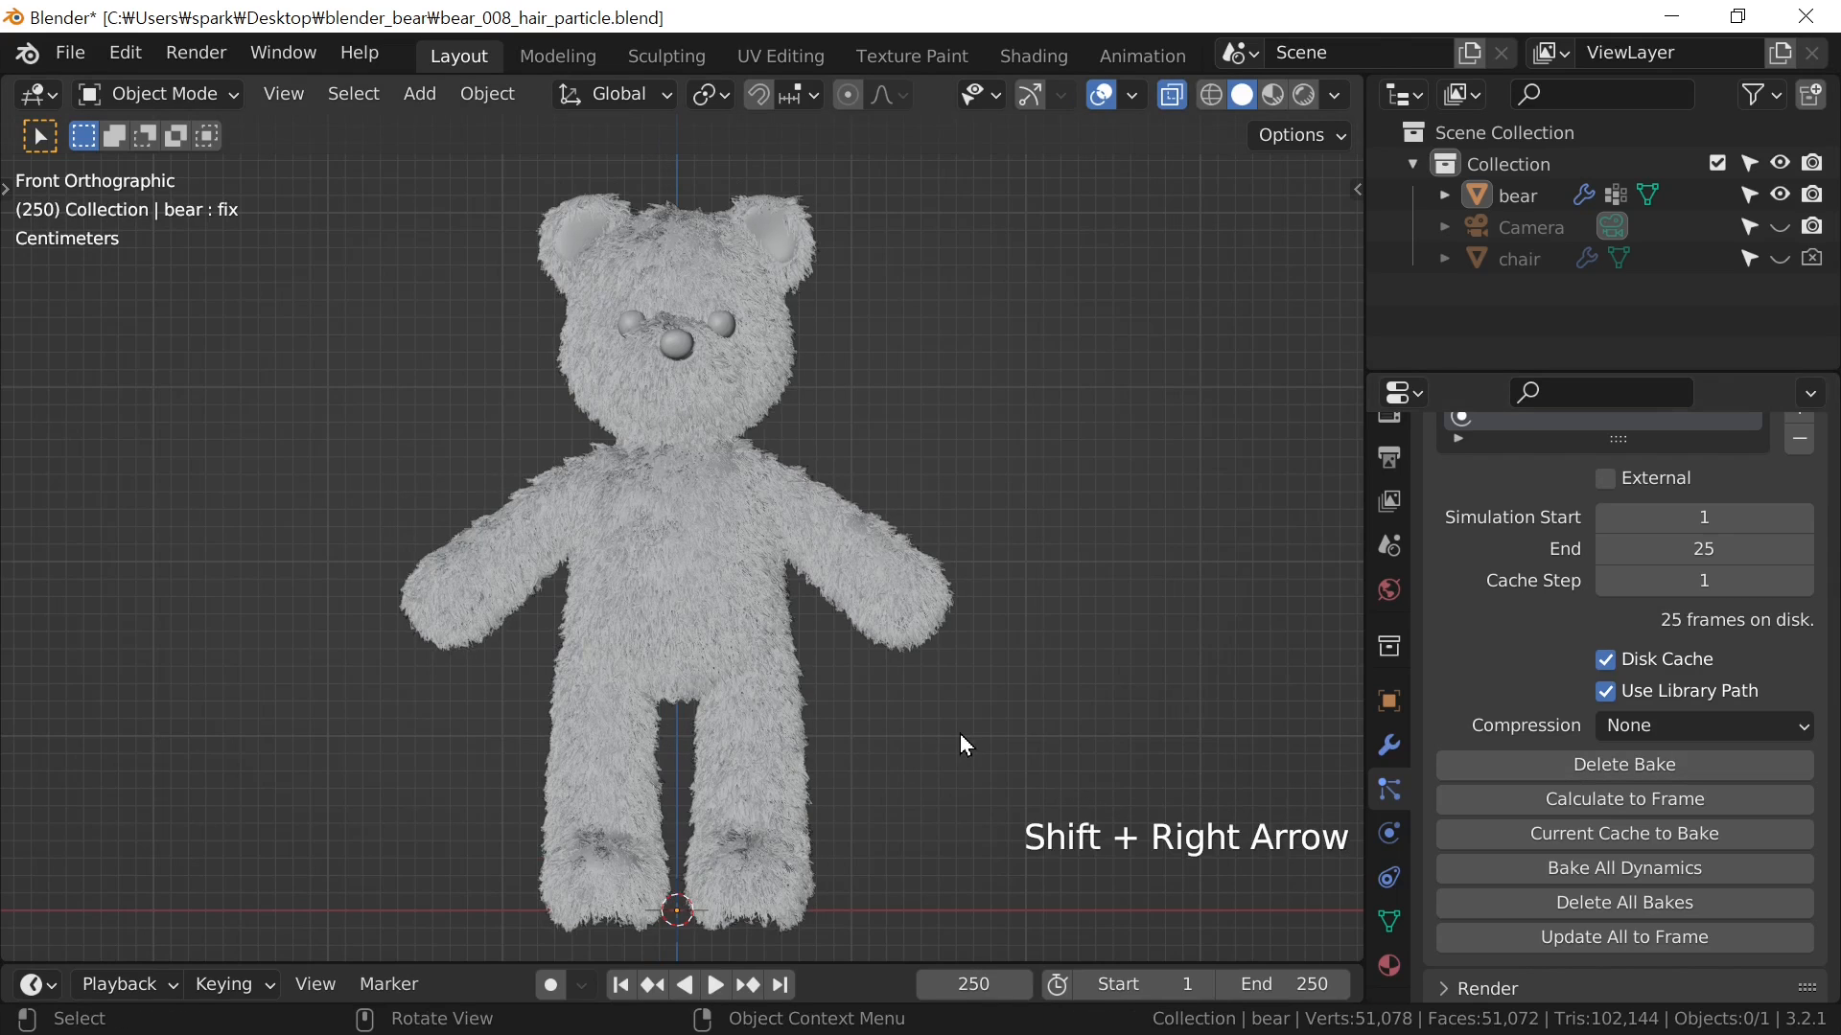
scroll(917, 332, "up", 1)
middle_click_drag(919, 336, 807, 723, "shift")
scroll(935, 623, "up", 2)
scroll(808, 726, "up", 2)
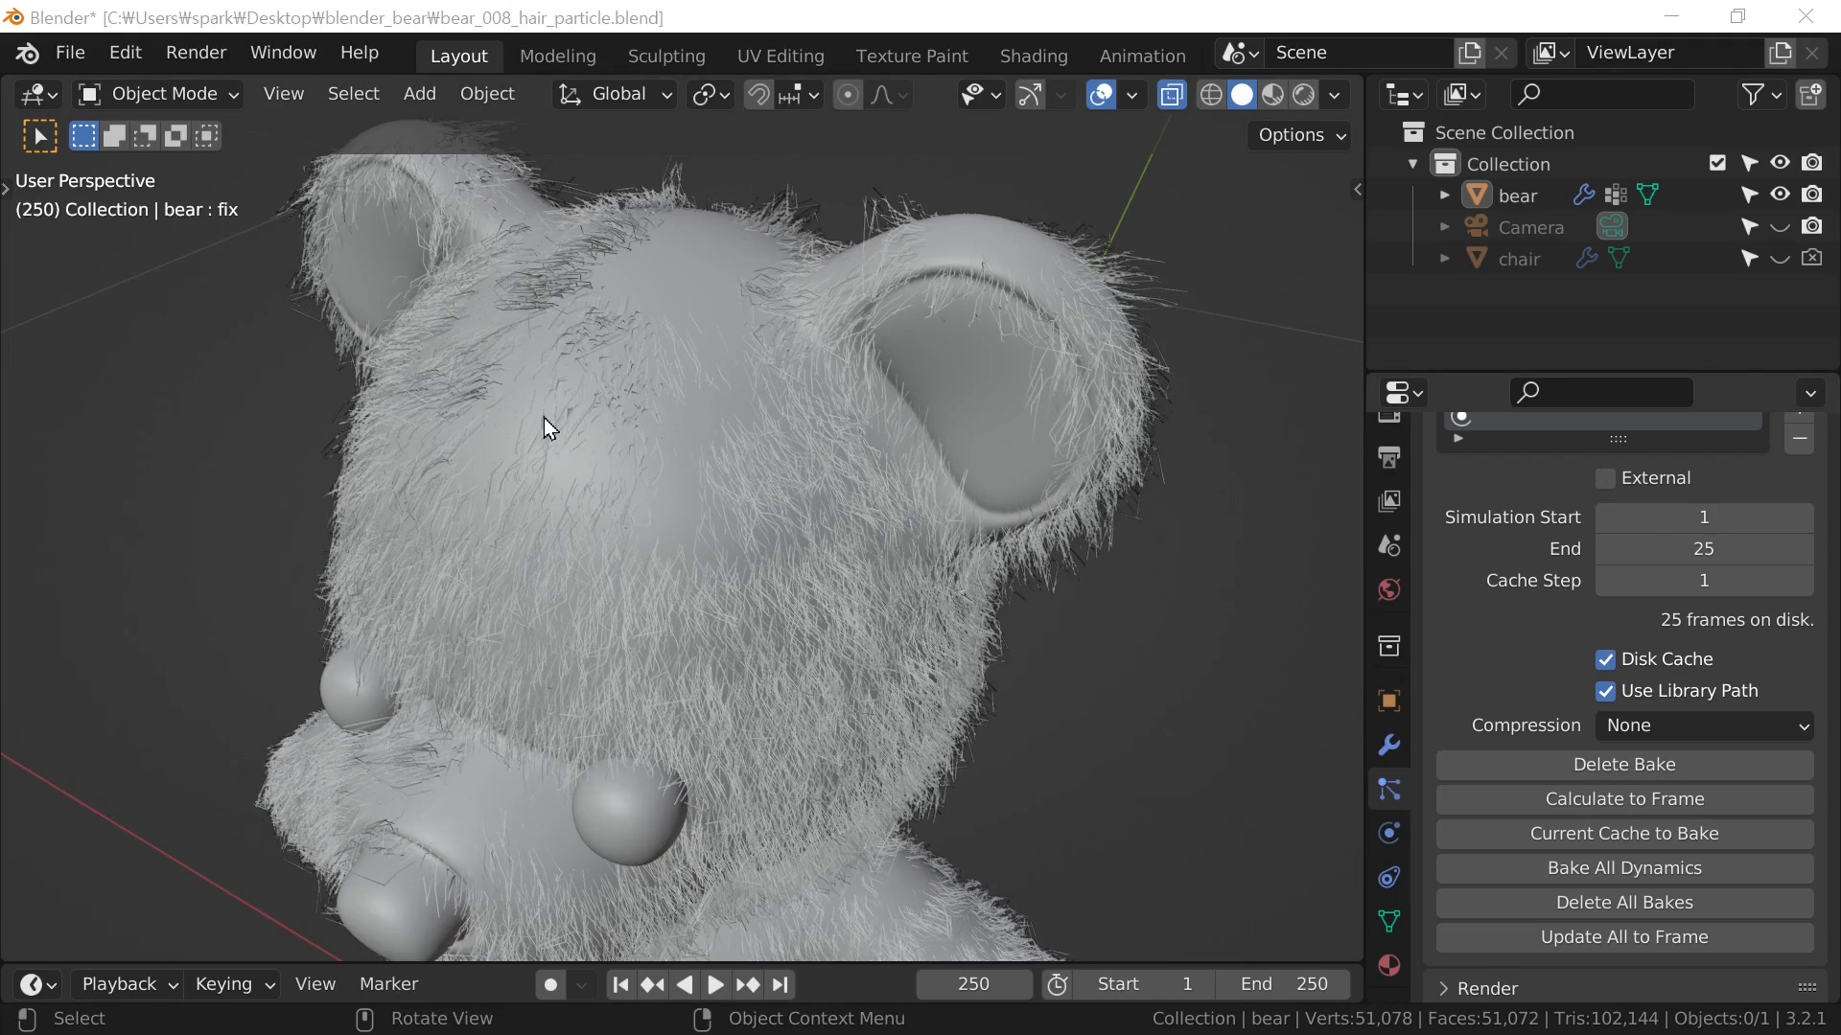
middle_click_drag(671, 456, 699, 620)
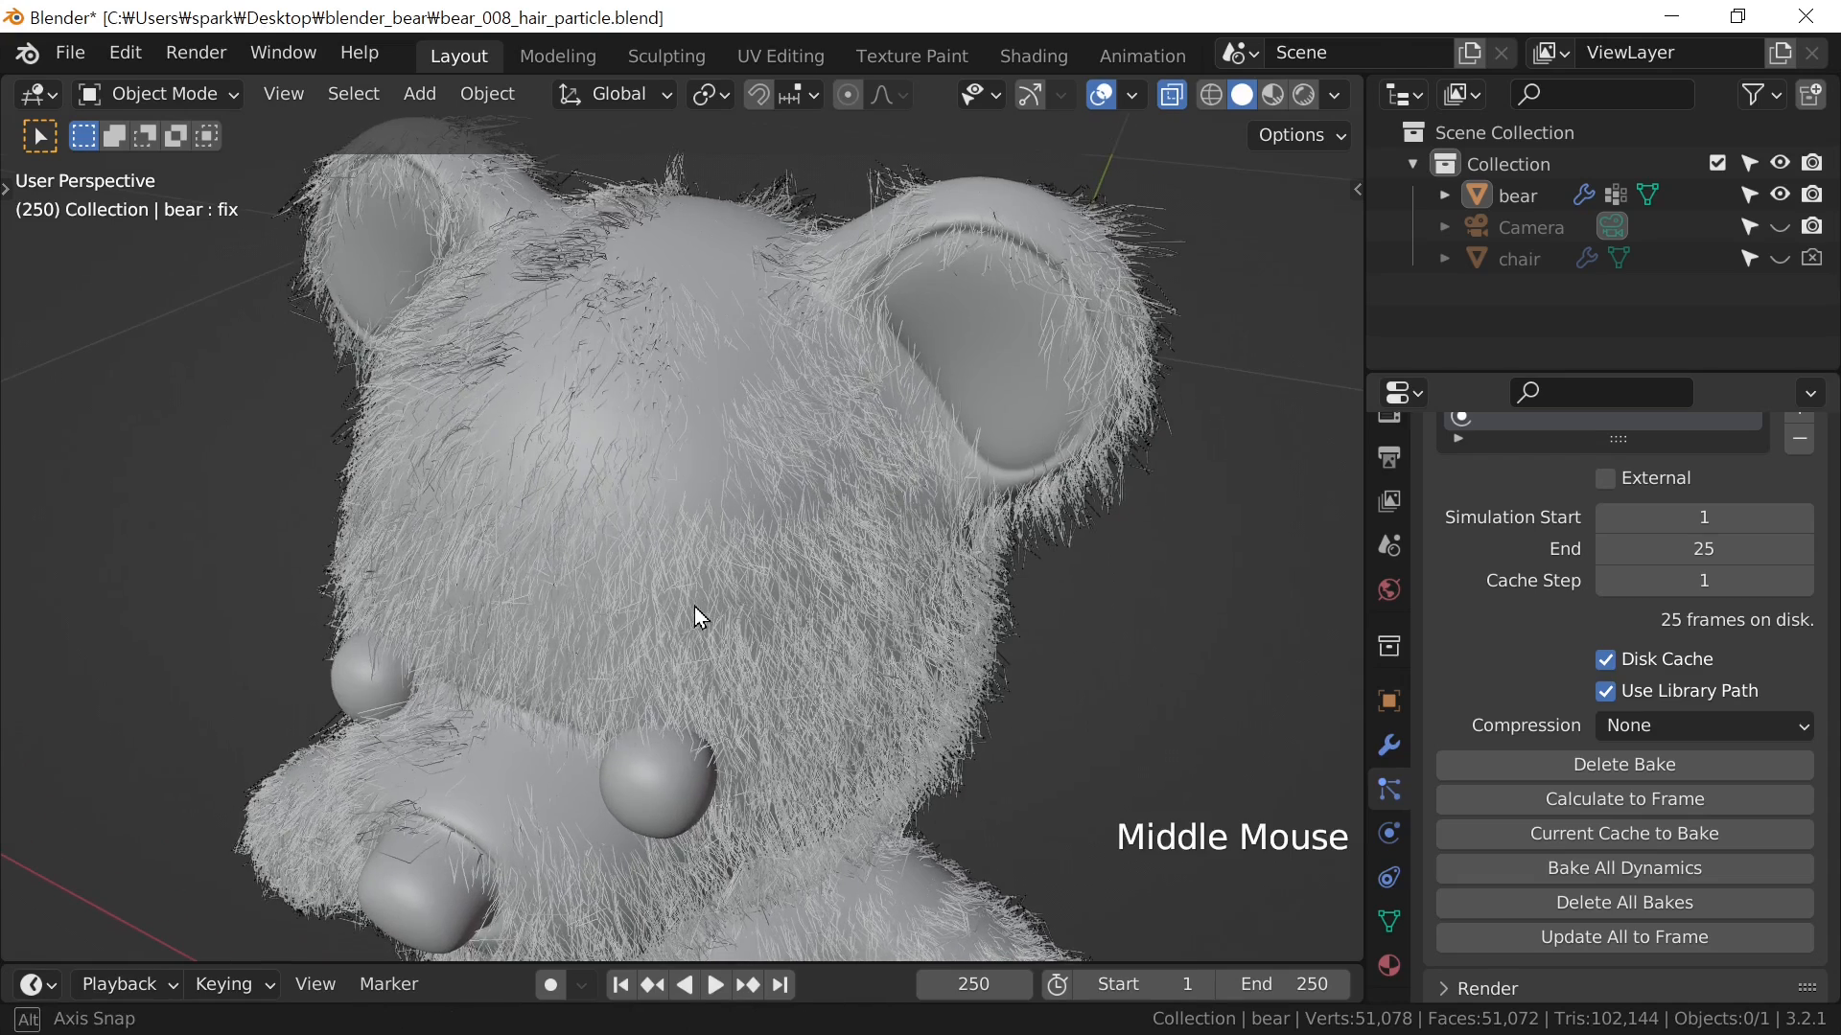
Save the file and delete the hair dynamics bake to unlock the particle settings
middle_click_drag(1509, 598, 1542, 686)
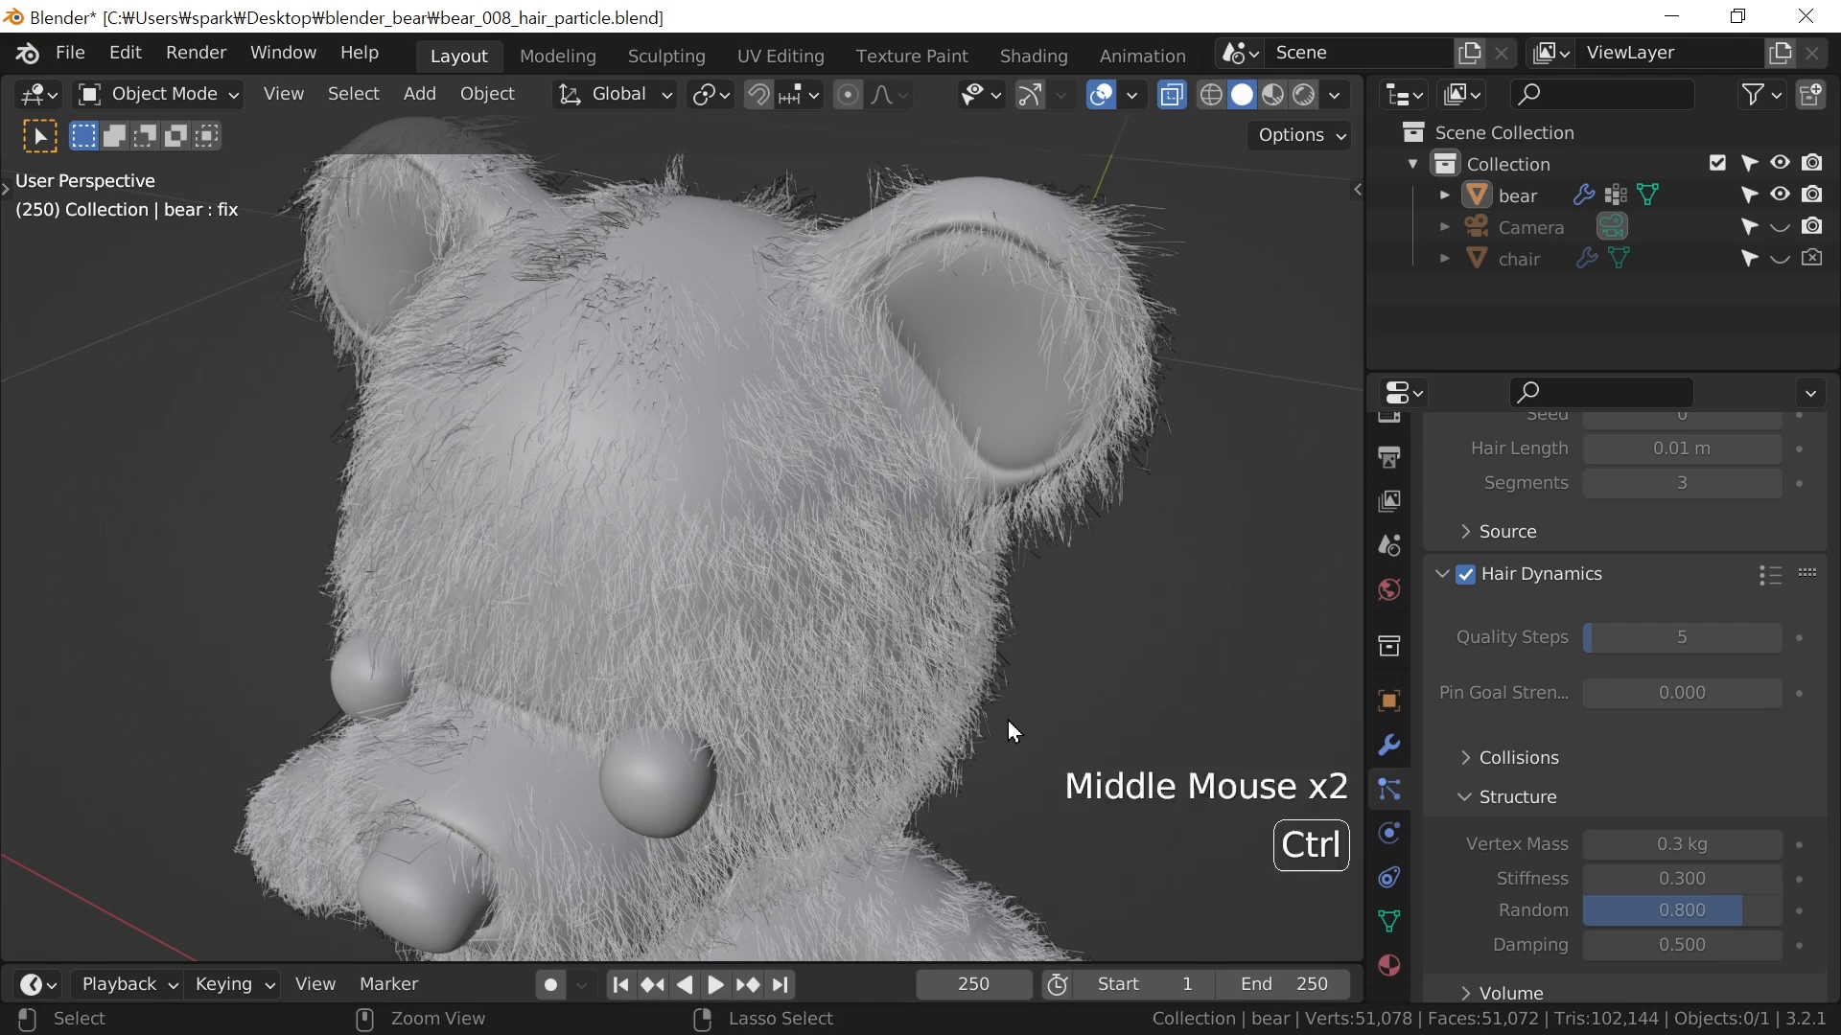
key("ctrl+s")
middle_click_drag(1555, 830, 1558, 786)
left_click(1544, 786)
Set the hair dynamics structure's Random value to 0 and play the animation from the first frame
middle_click_drag(1557, 573, 1582, 757)
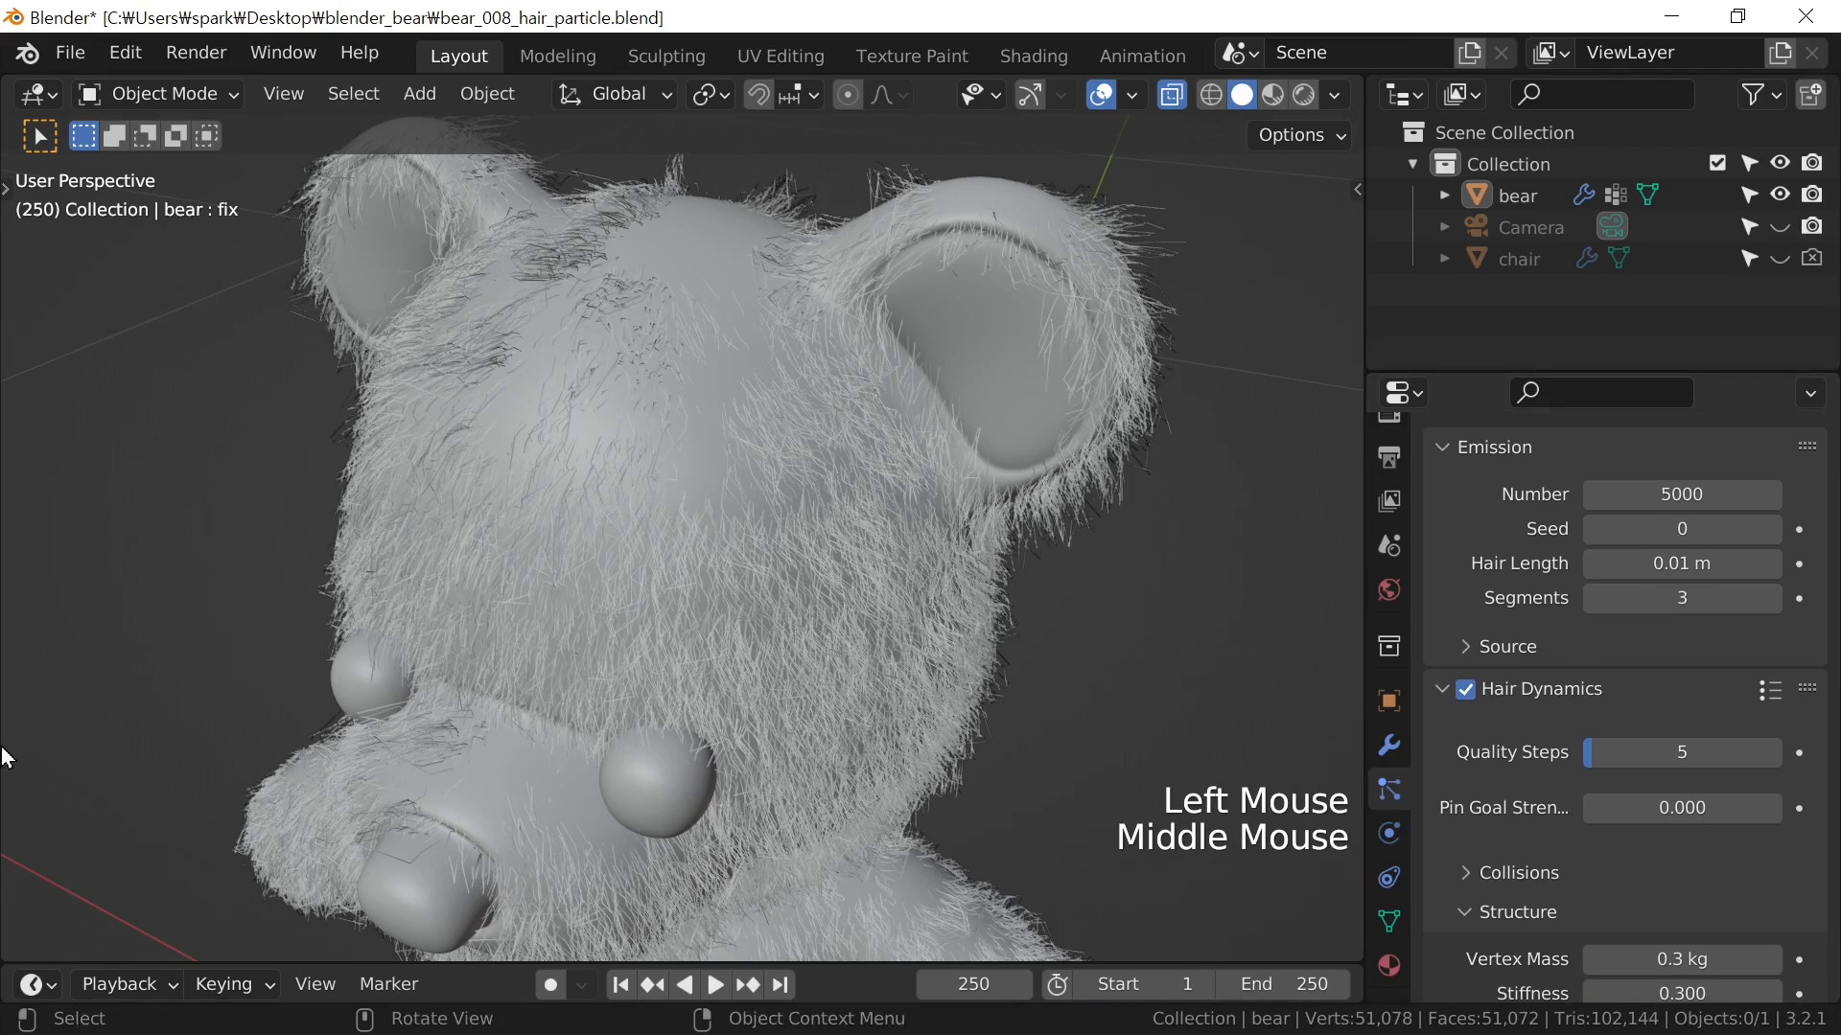
middle_click_drag(1555, 832, 1559, 614)
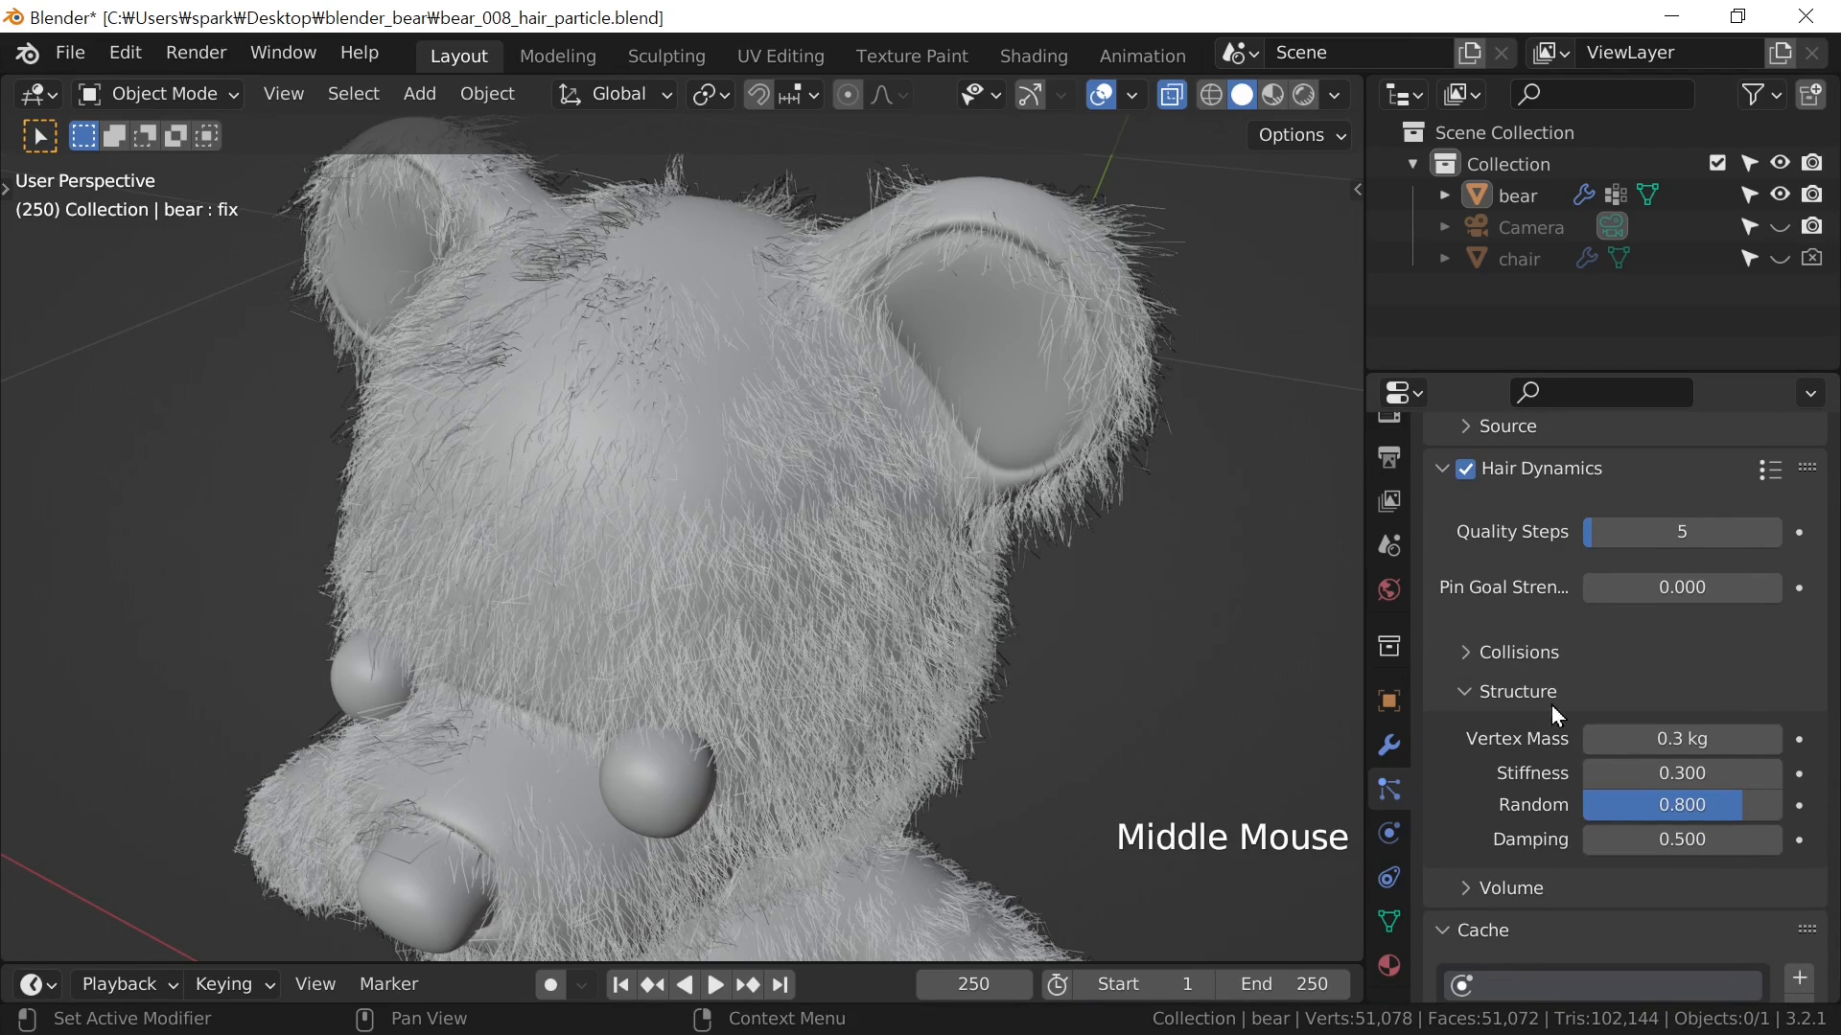
middle_click_drag(1522, 795, 1528, 767)
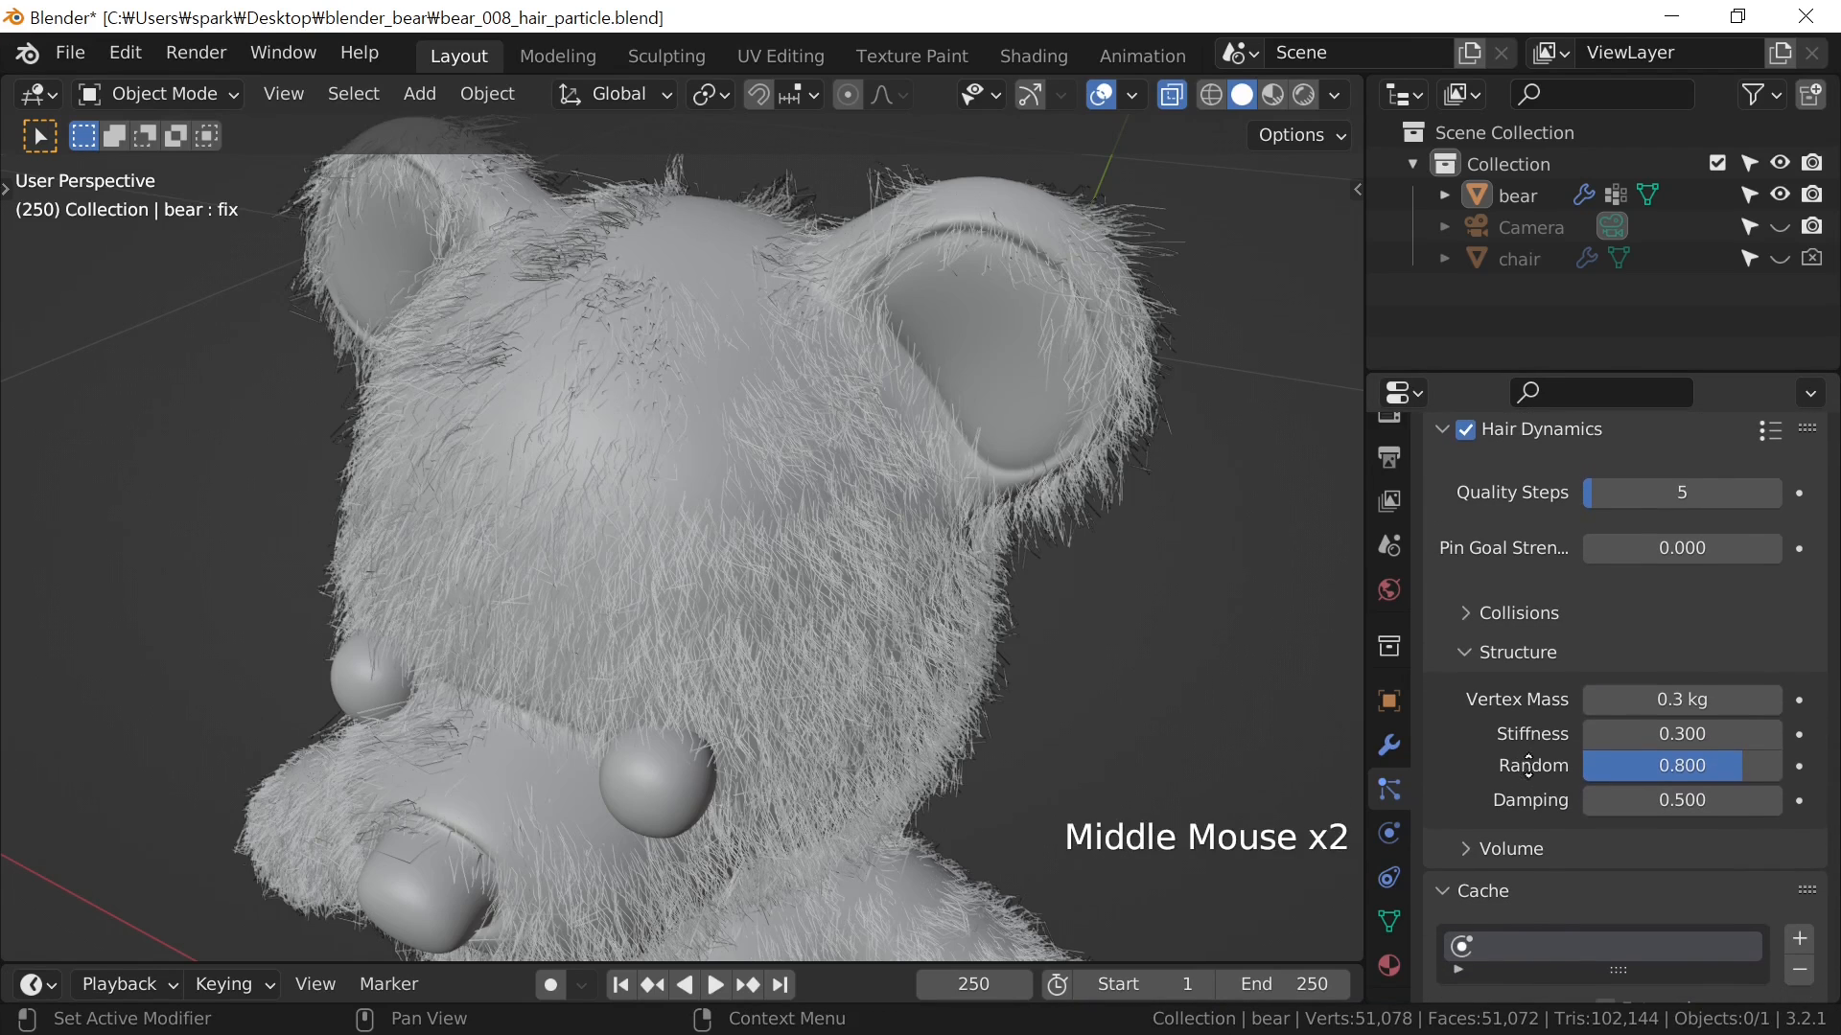
left_click(1653, 771)
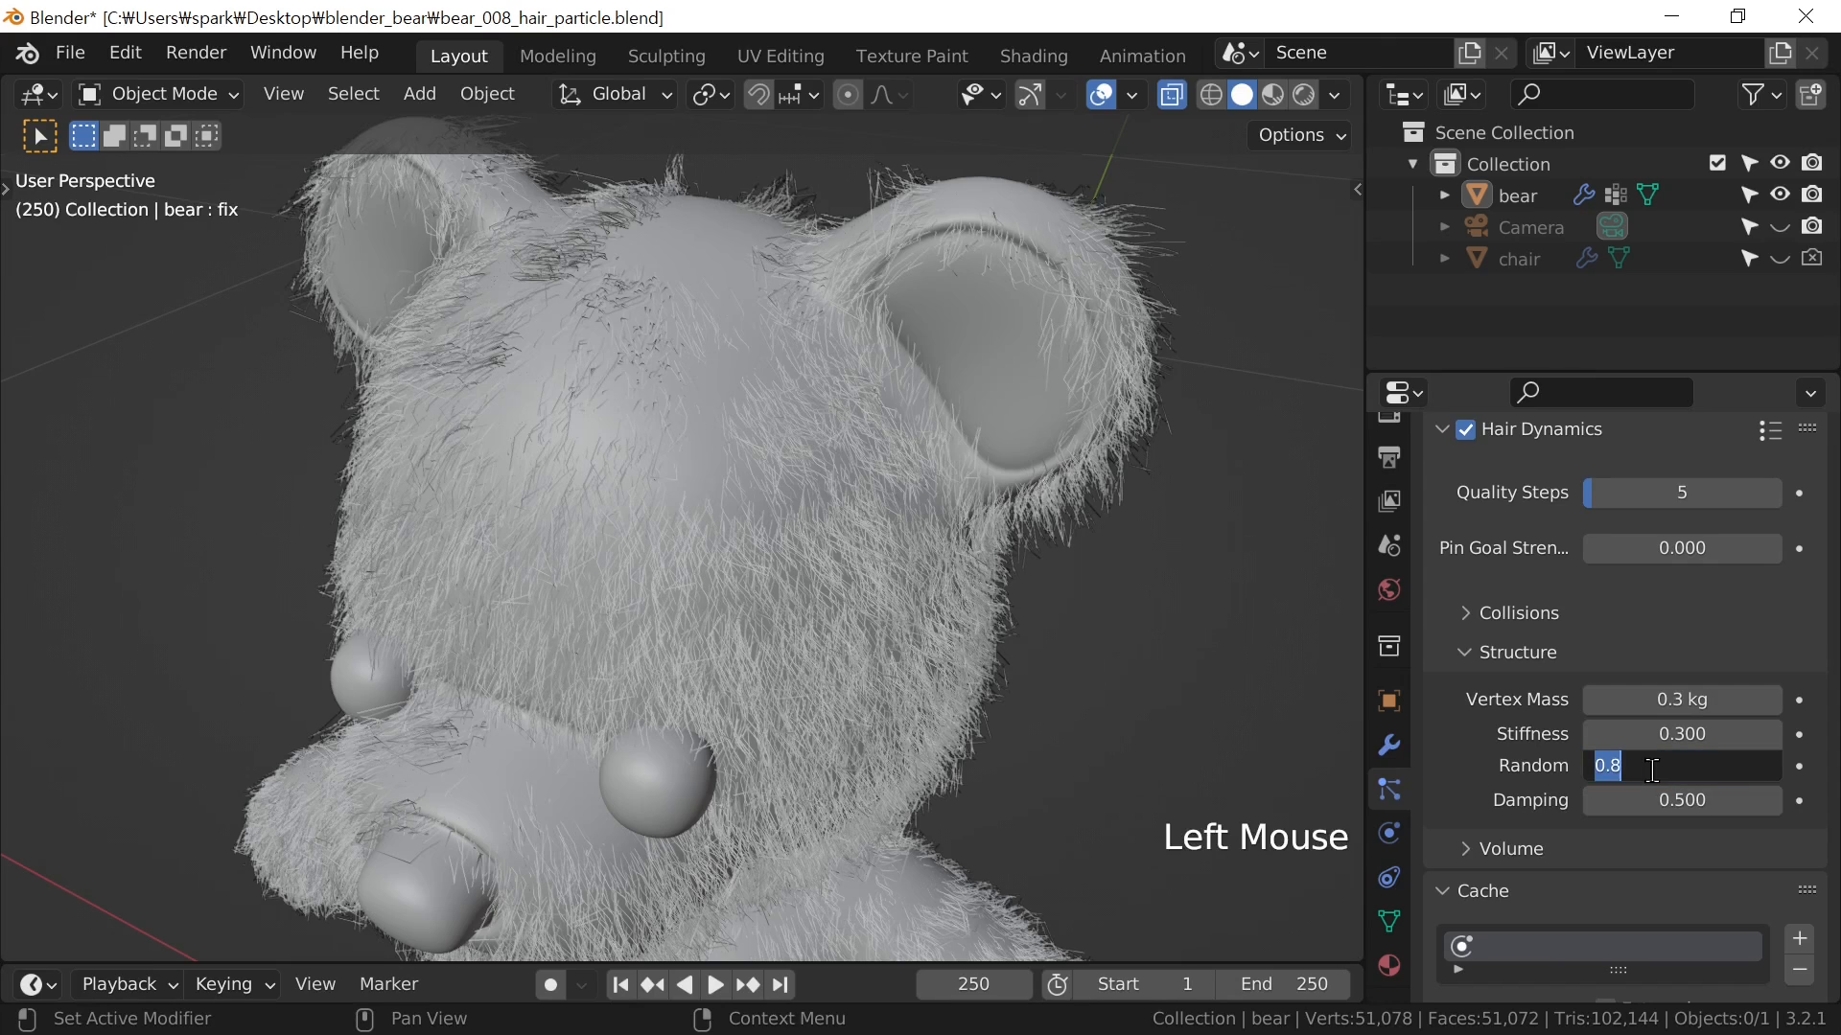
type("0")
key("Return")
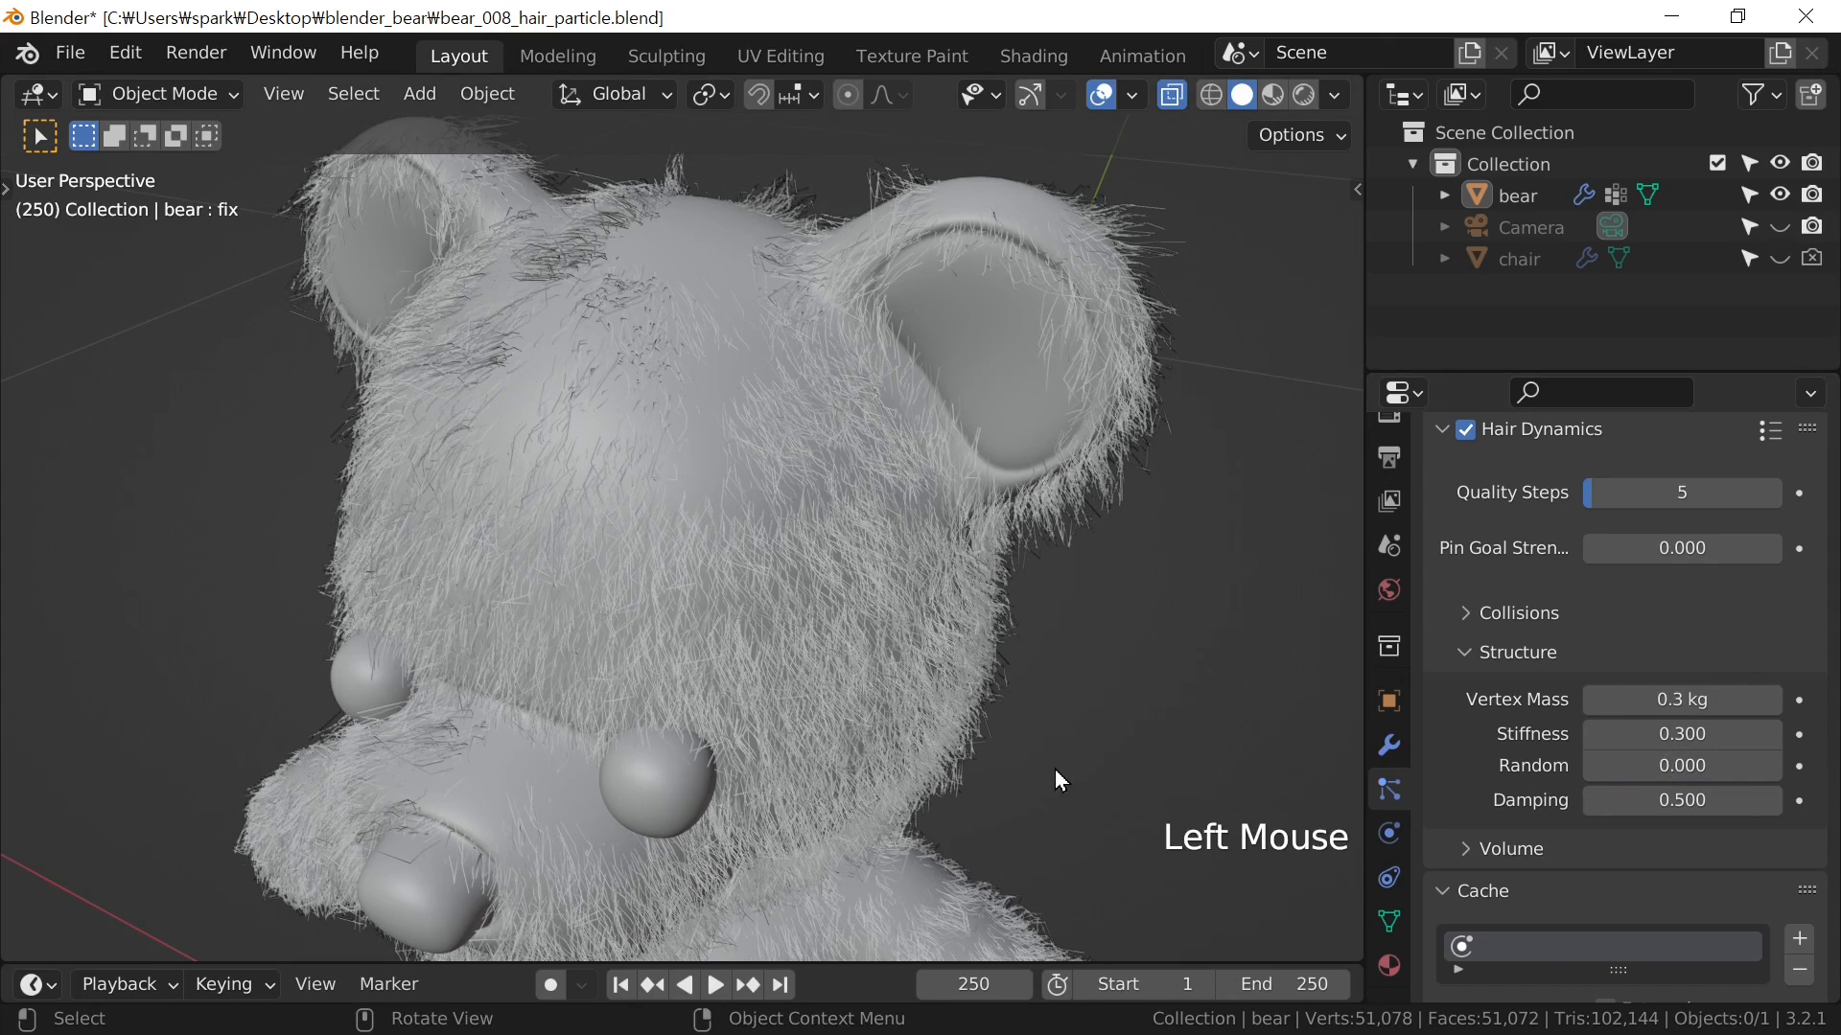
key("shift+Left")
key("space")
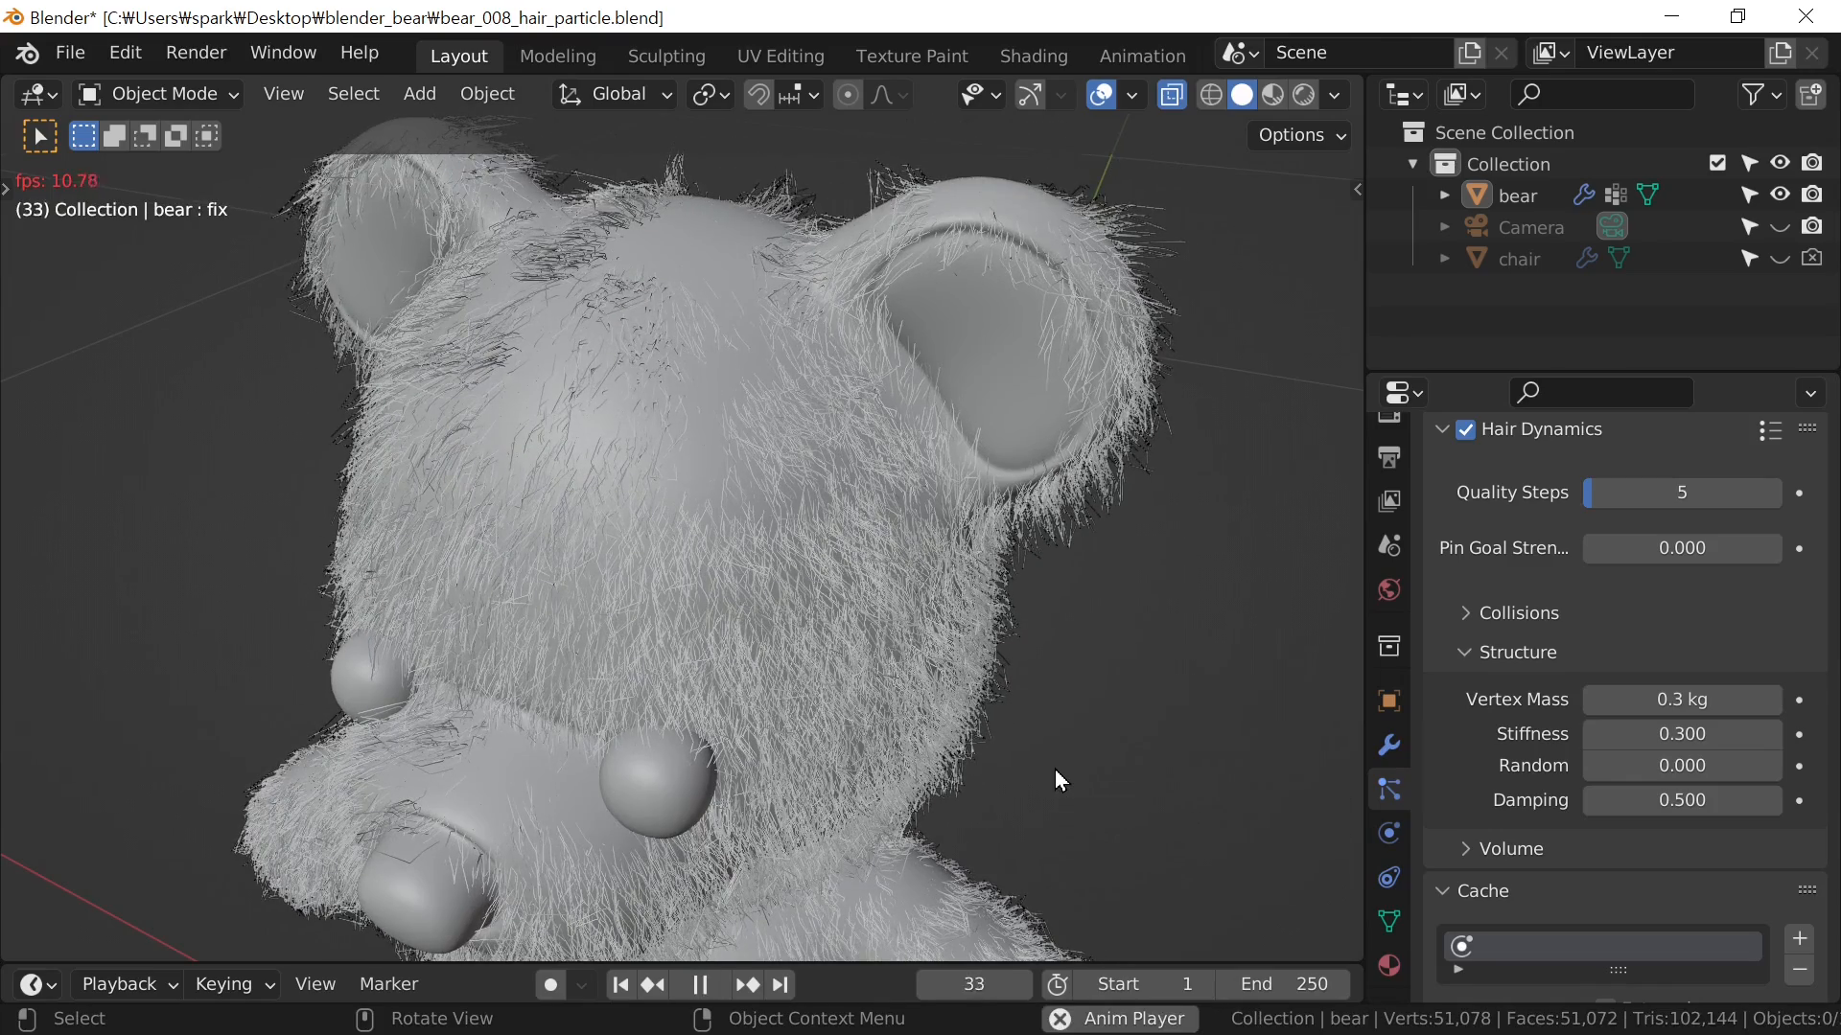
key("Escape")
Set the hair dynamics Random and Stiffness values to 0.5 each and play the fur simulation
left_click(1653, 767)
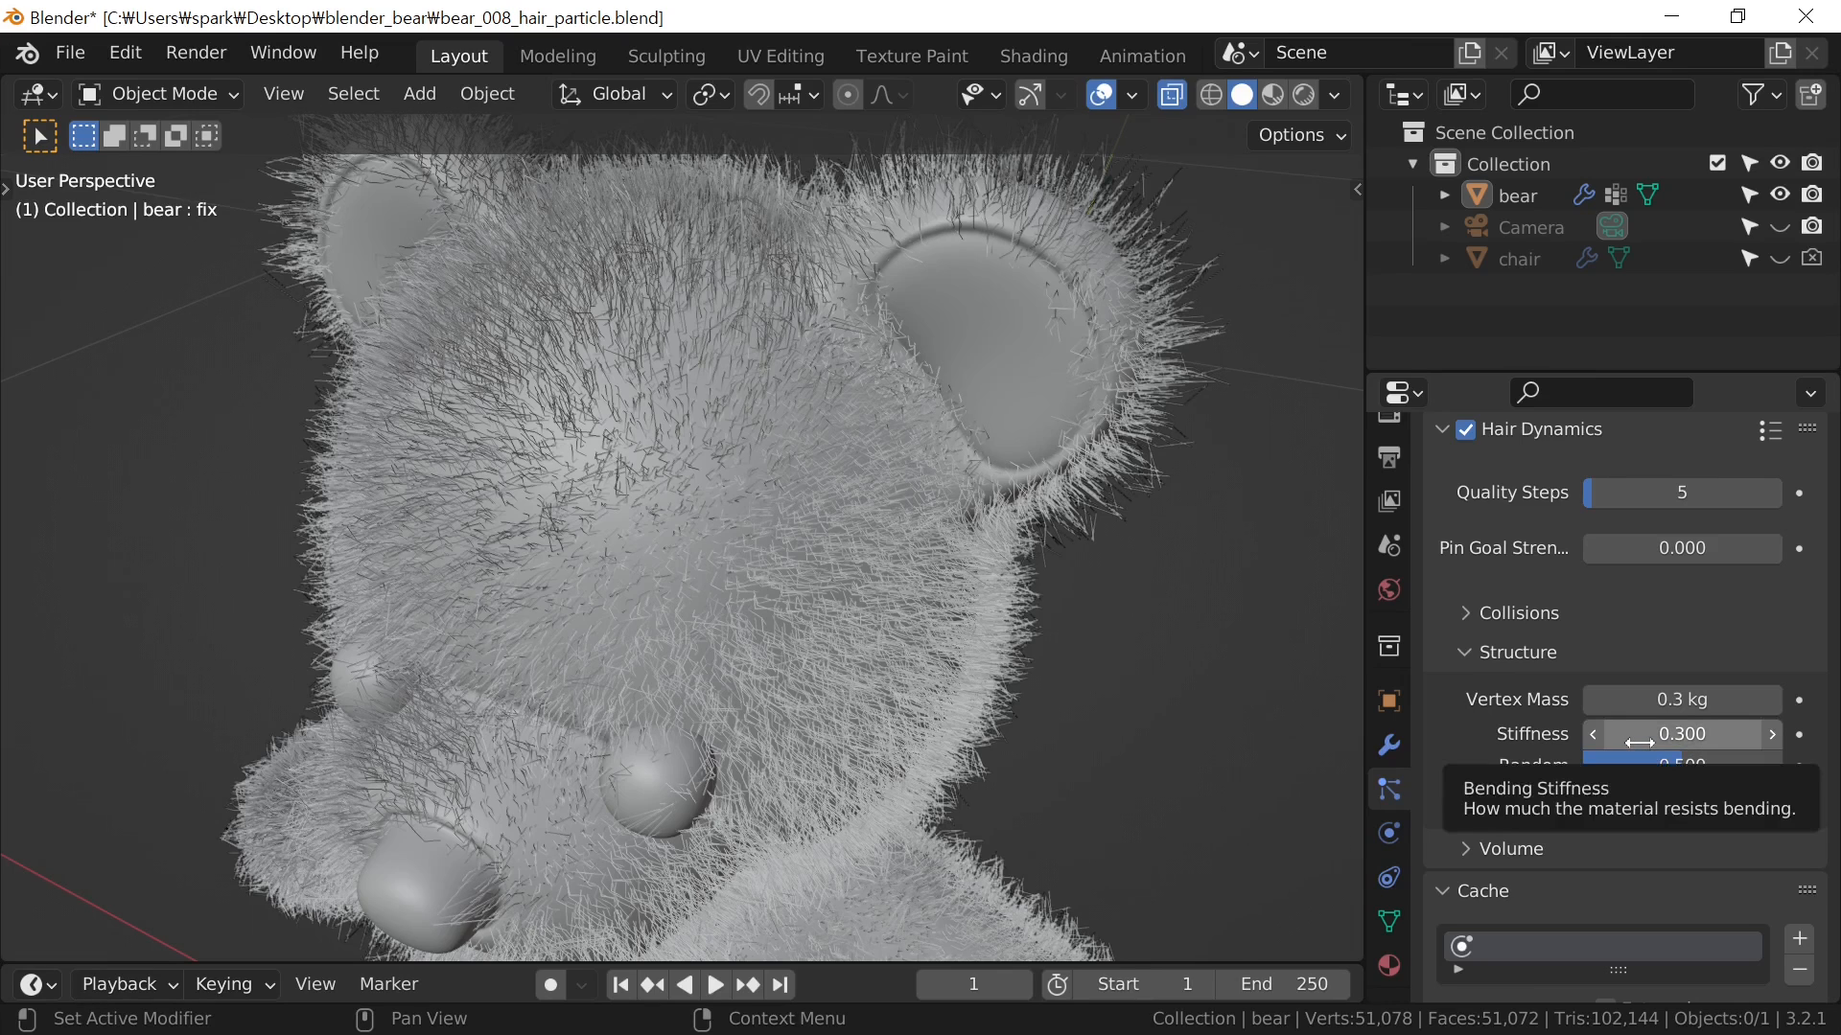
left_click(1639, 734)
type("0.5")
key("Return")
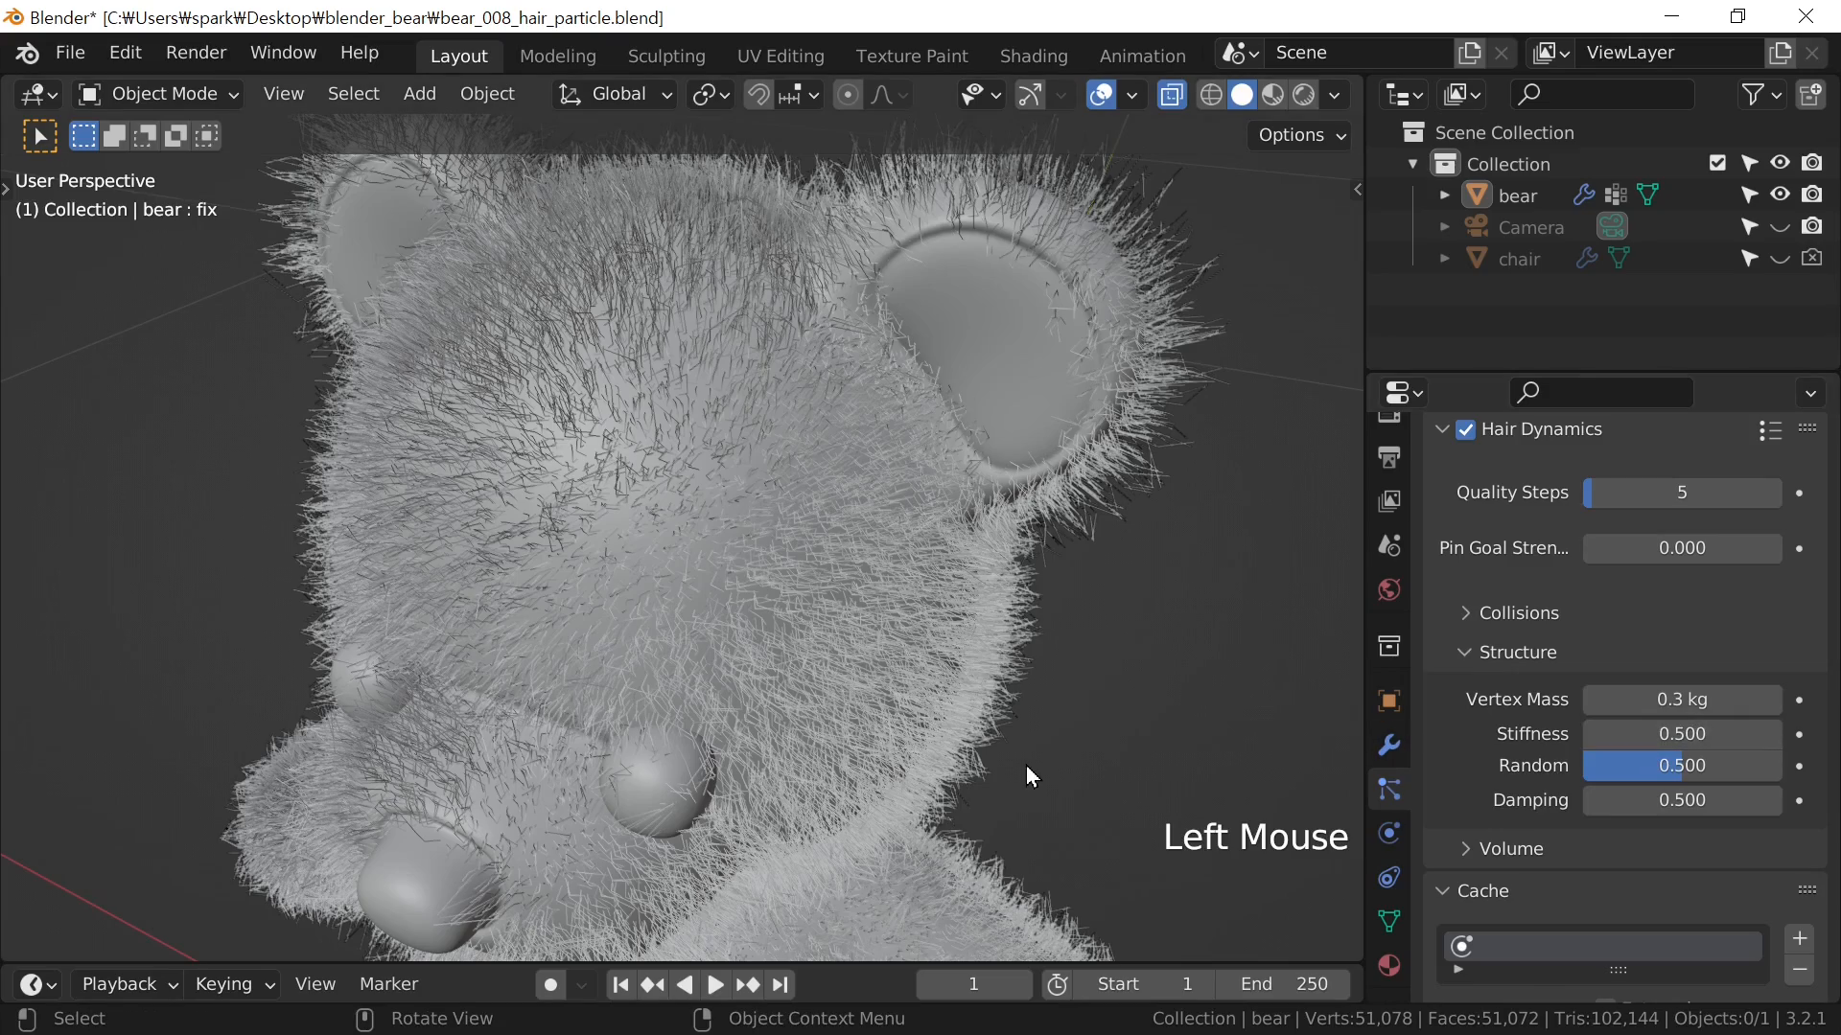
key("space")
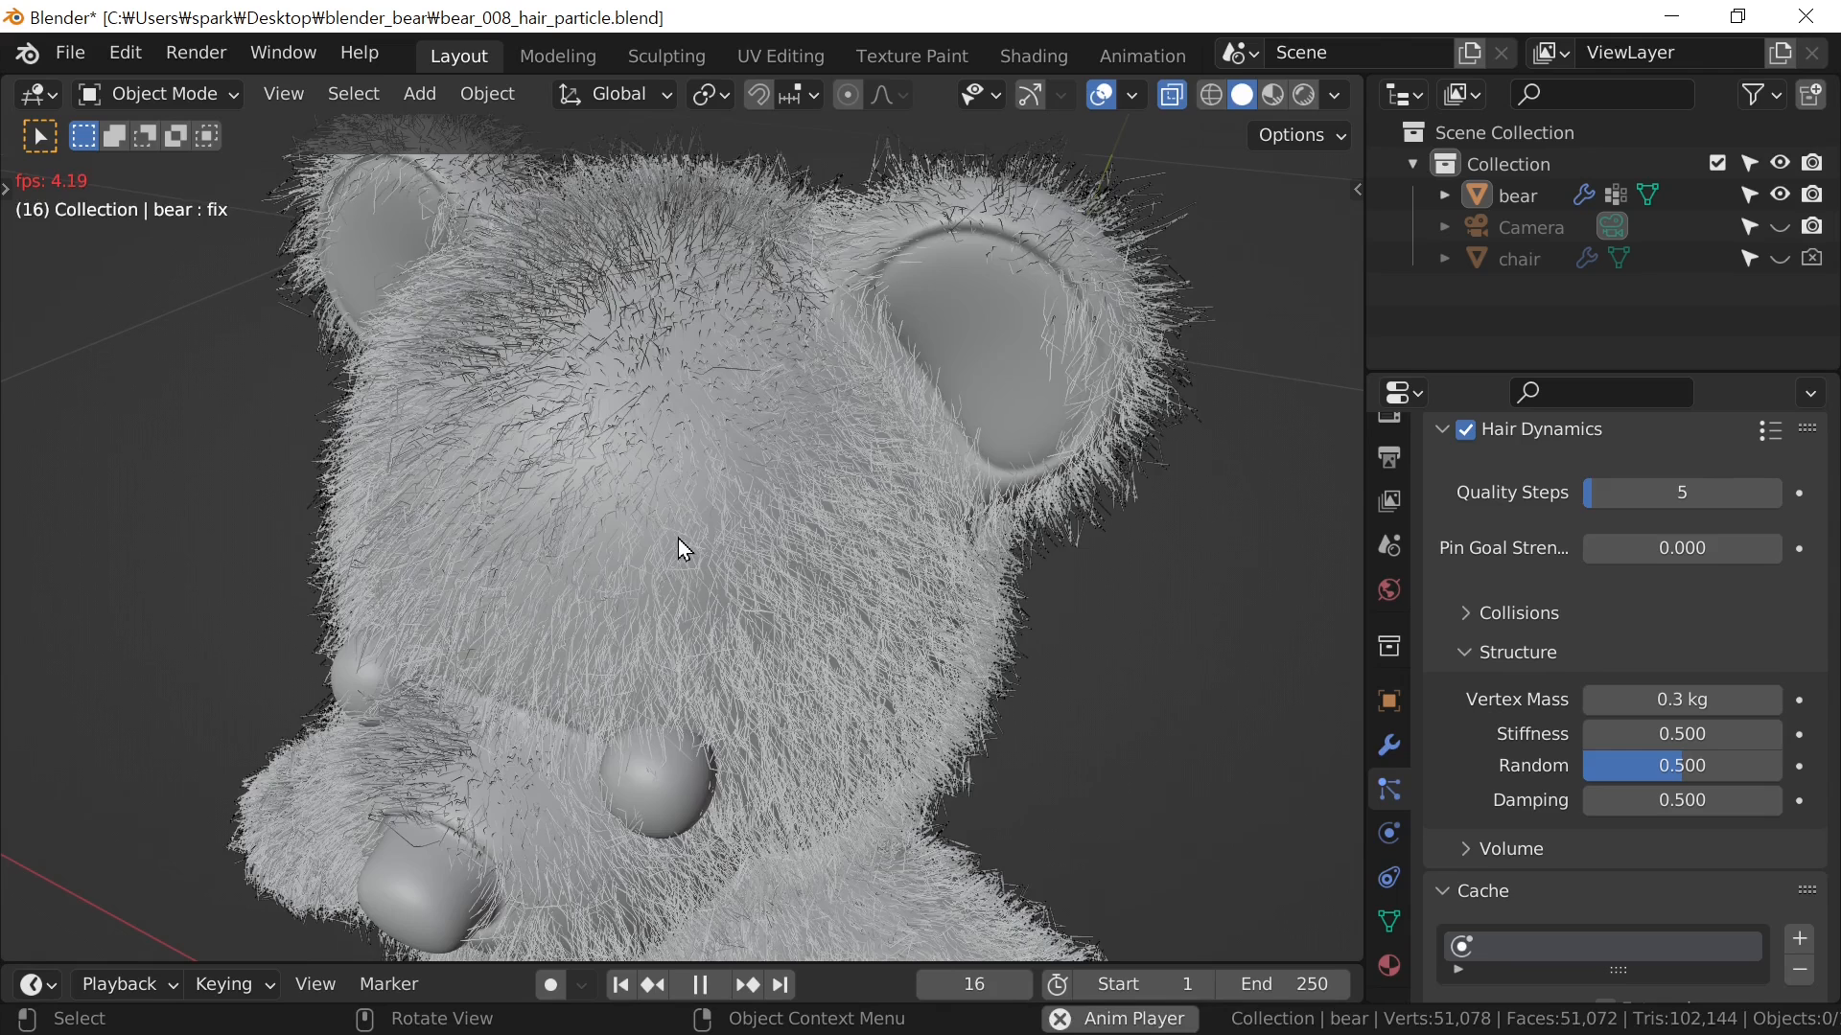
key("Escape")
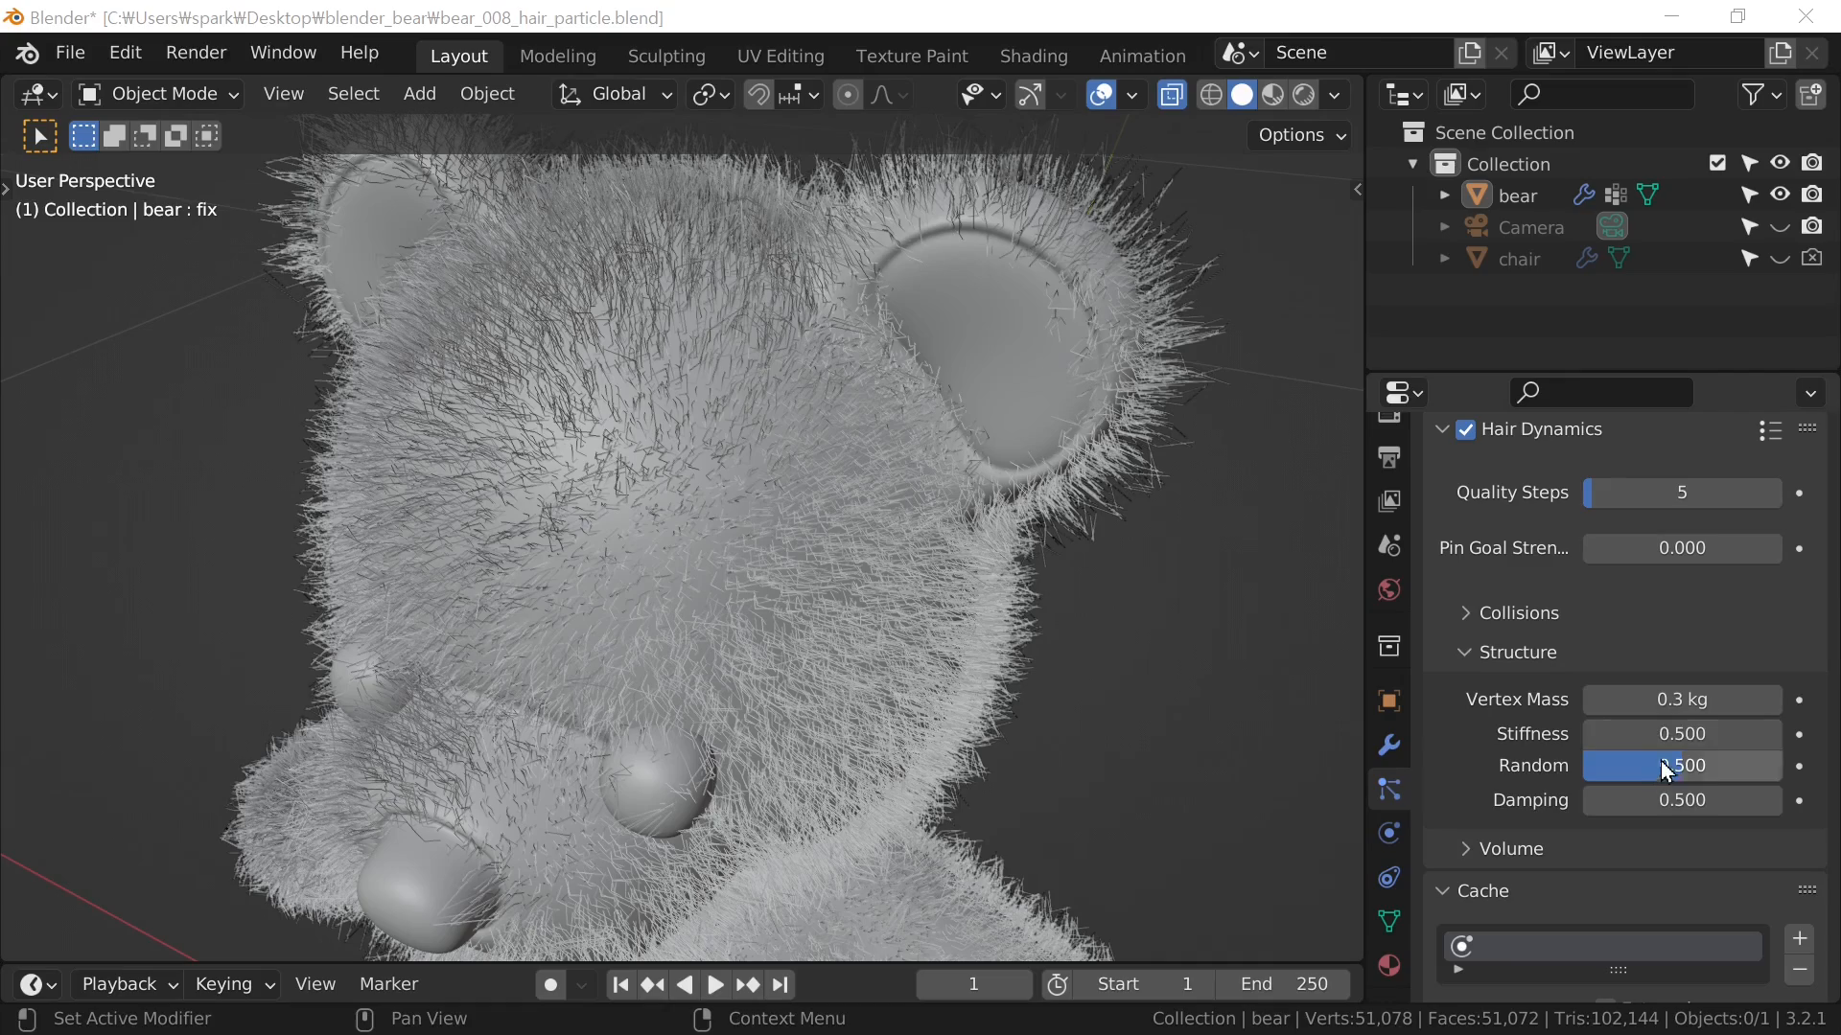
Set the hair Stiffness to 0.2 and play the simulation to test how the fur falls
left_click(1673, 734)
left_click(1096, 700)
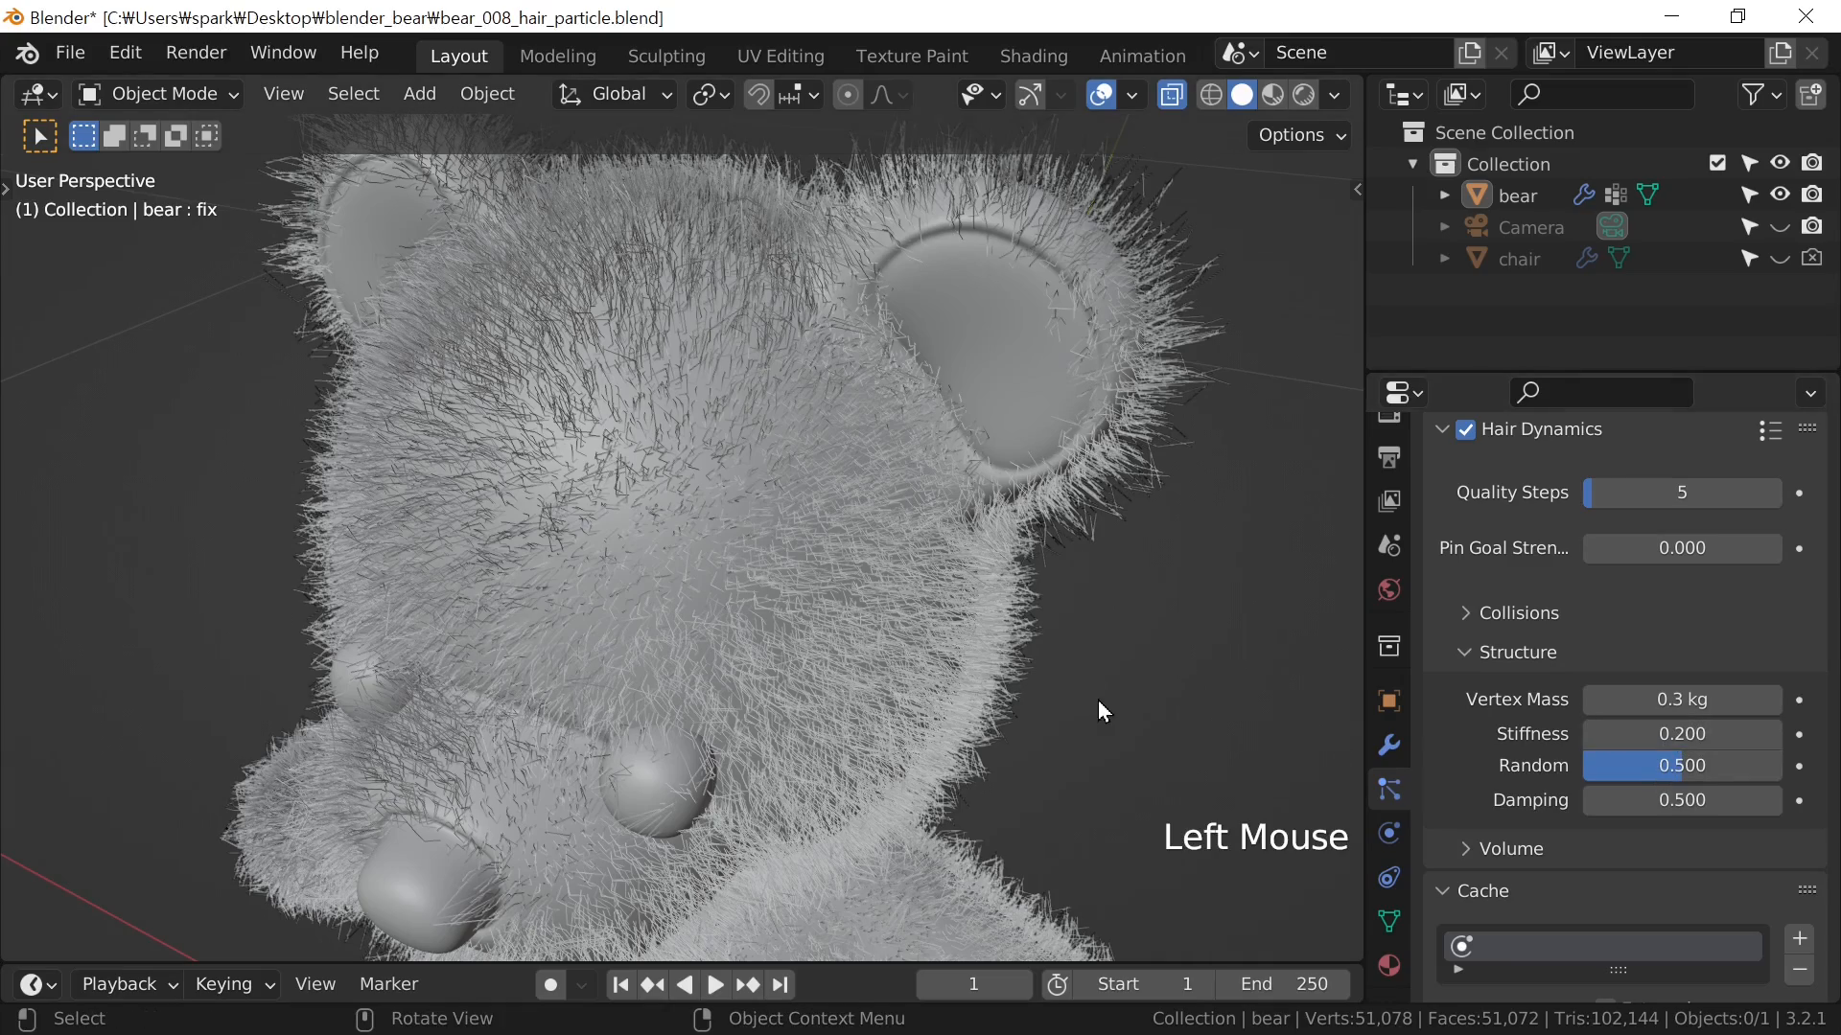
key("space")
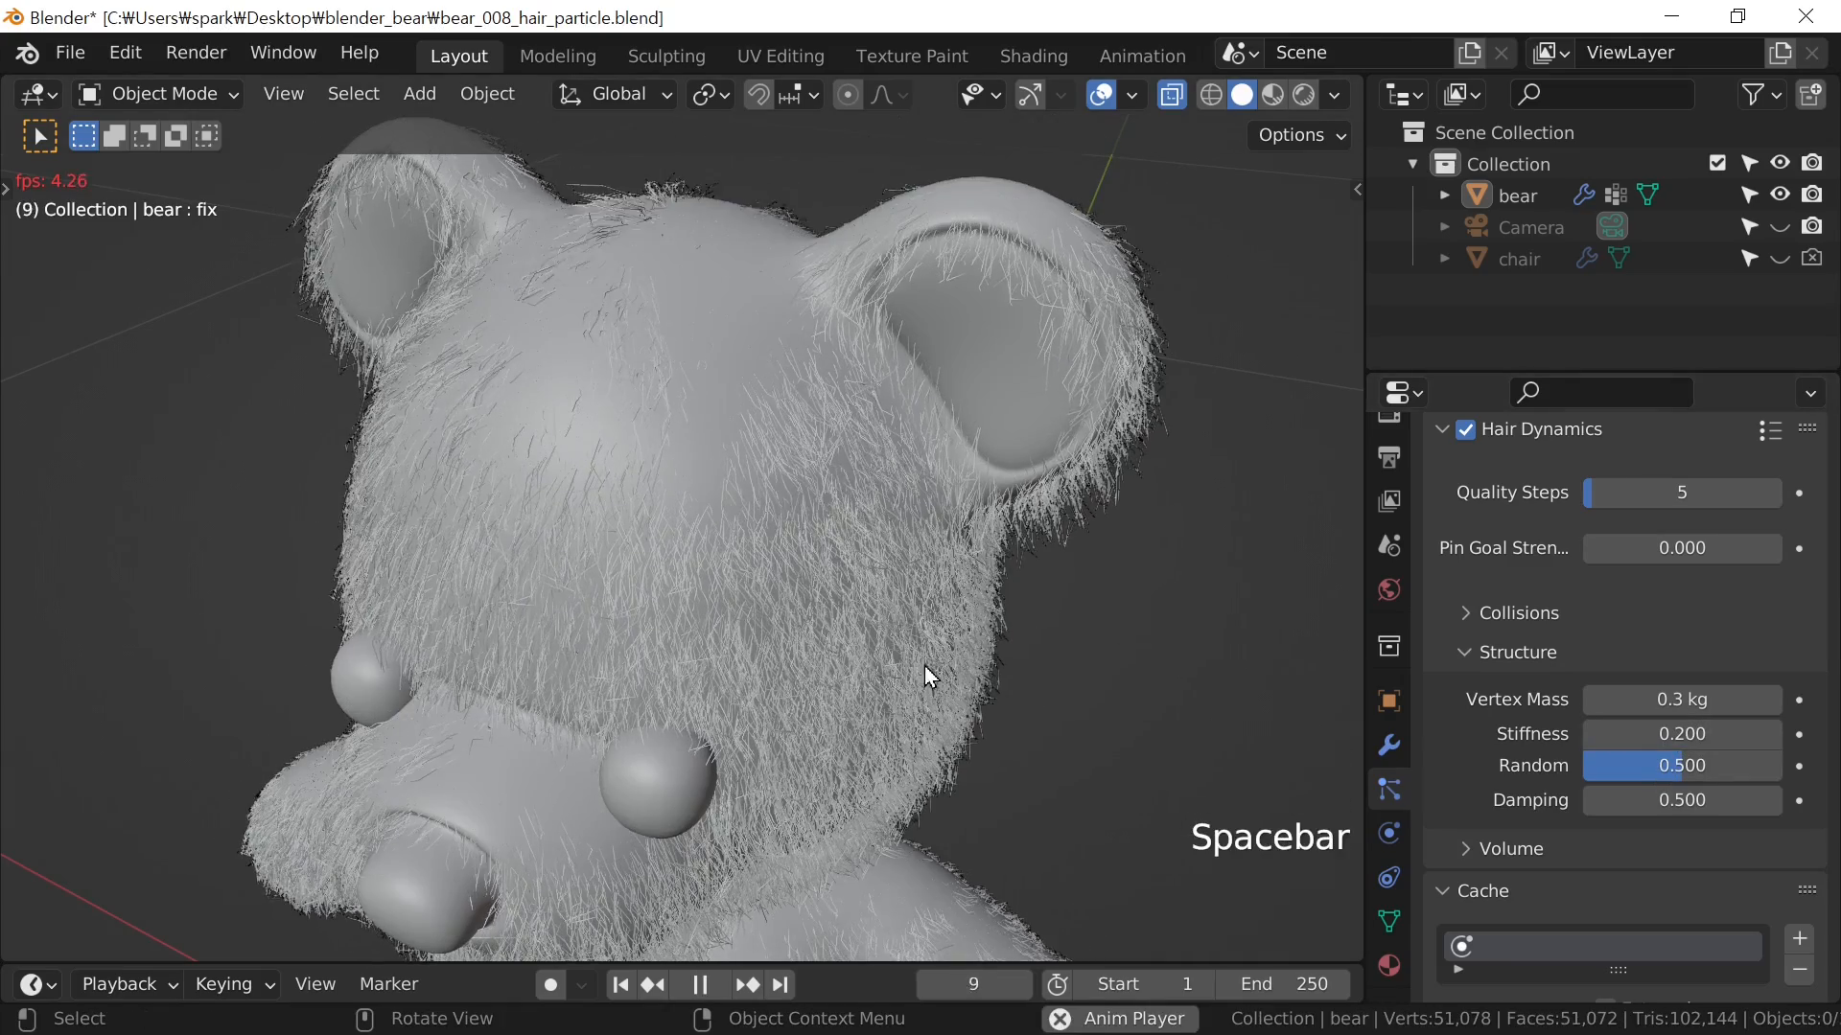
key("Escape")
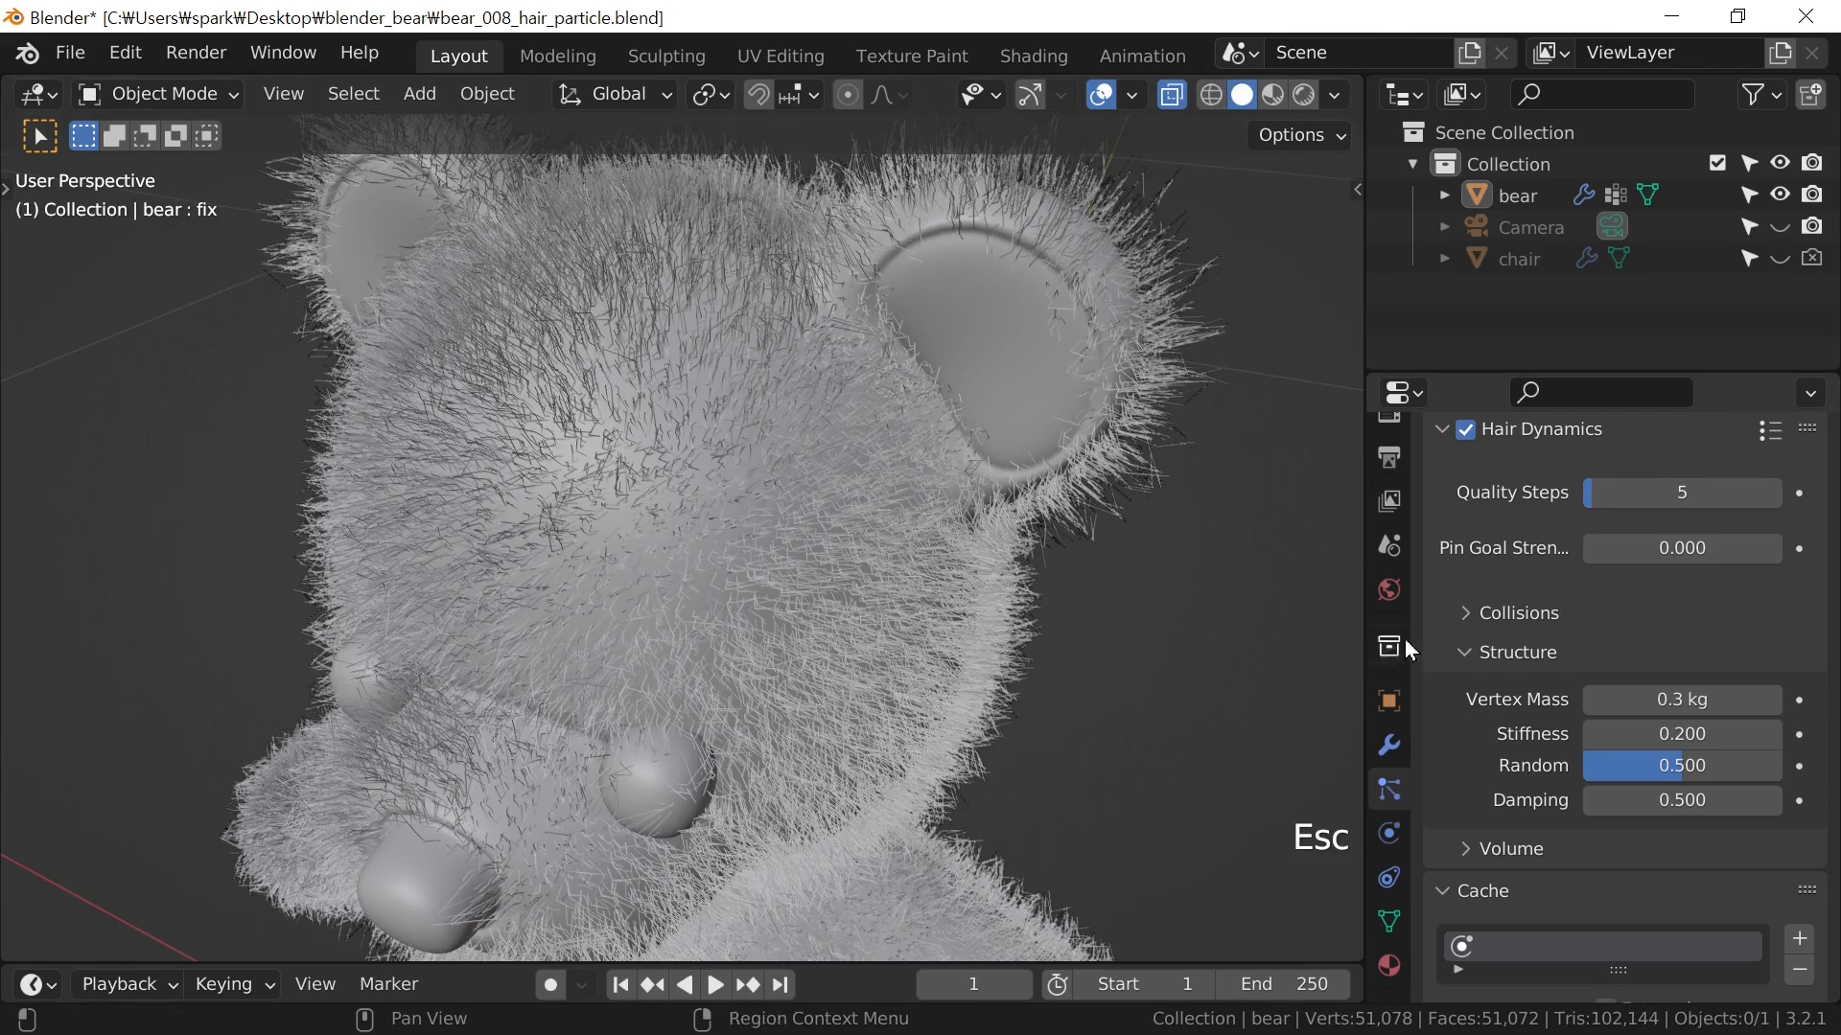
Set the hair Stiffness to 0.4 and play the simulation to check the fur
left_click(1634, 733)
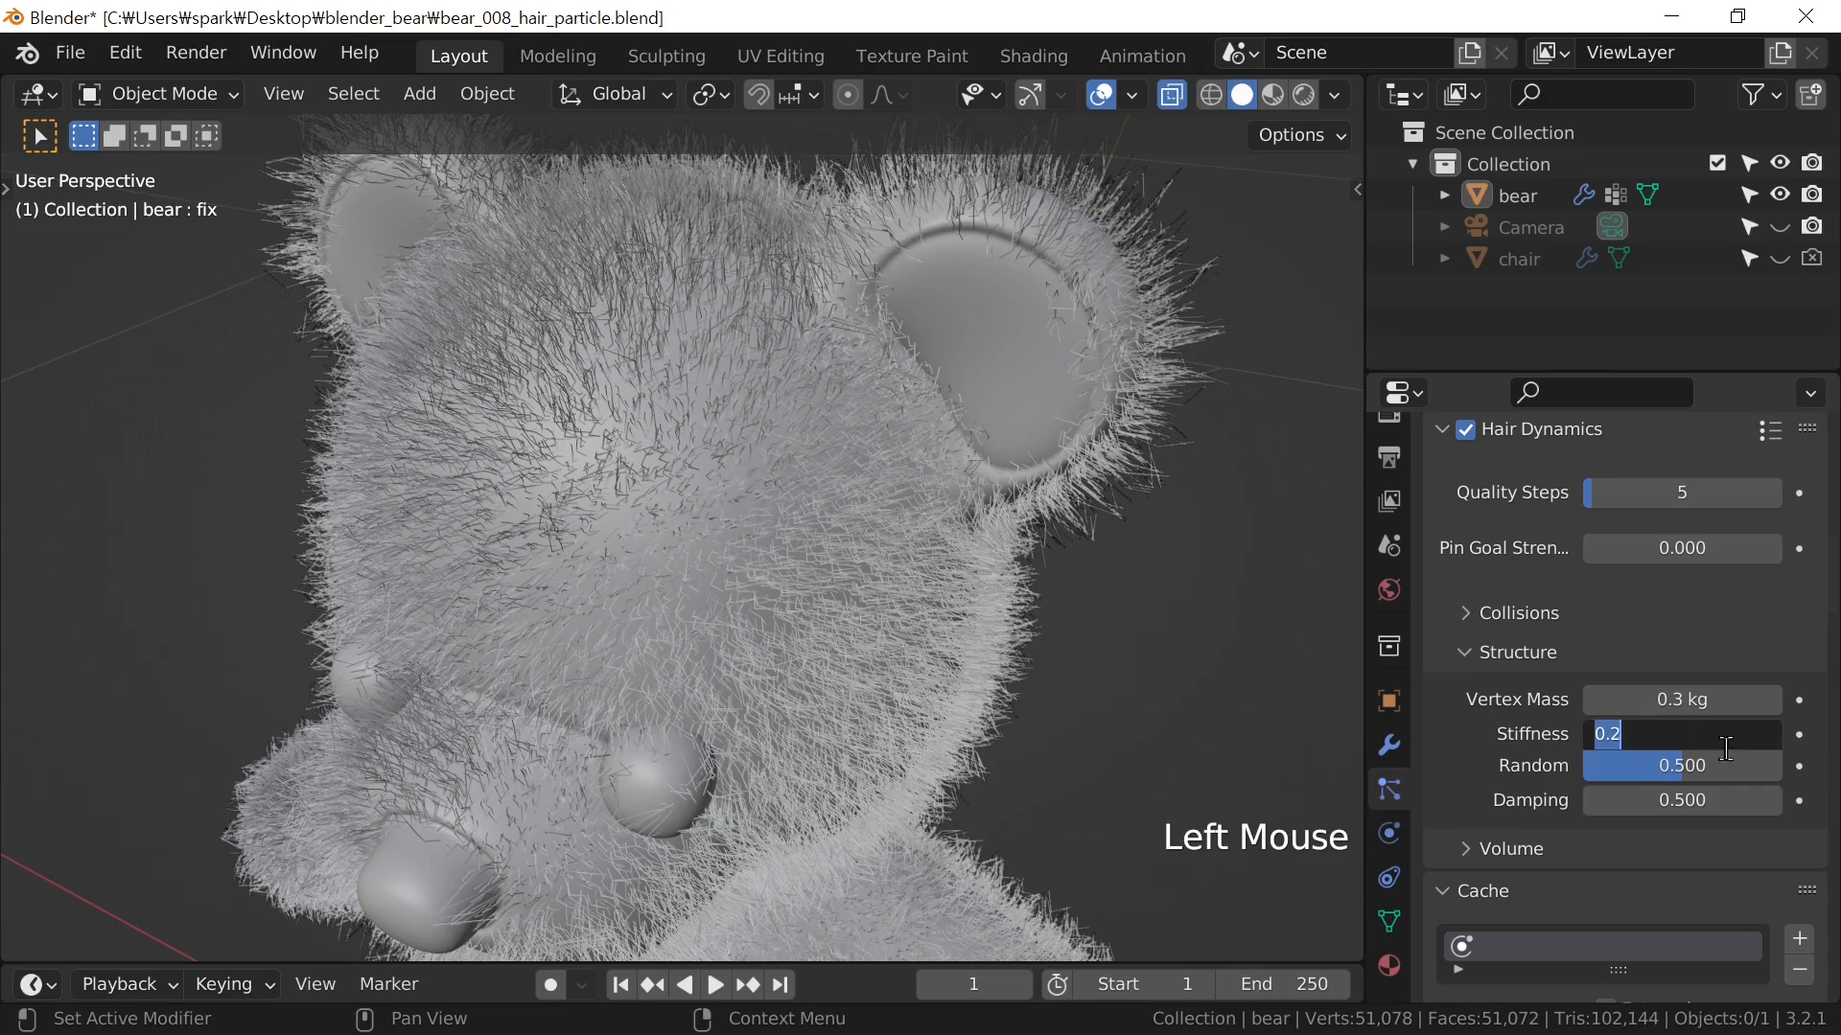
type("0.4")
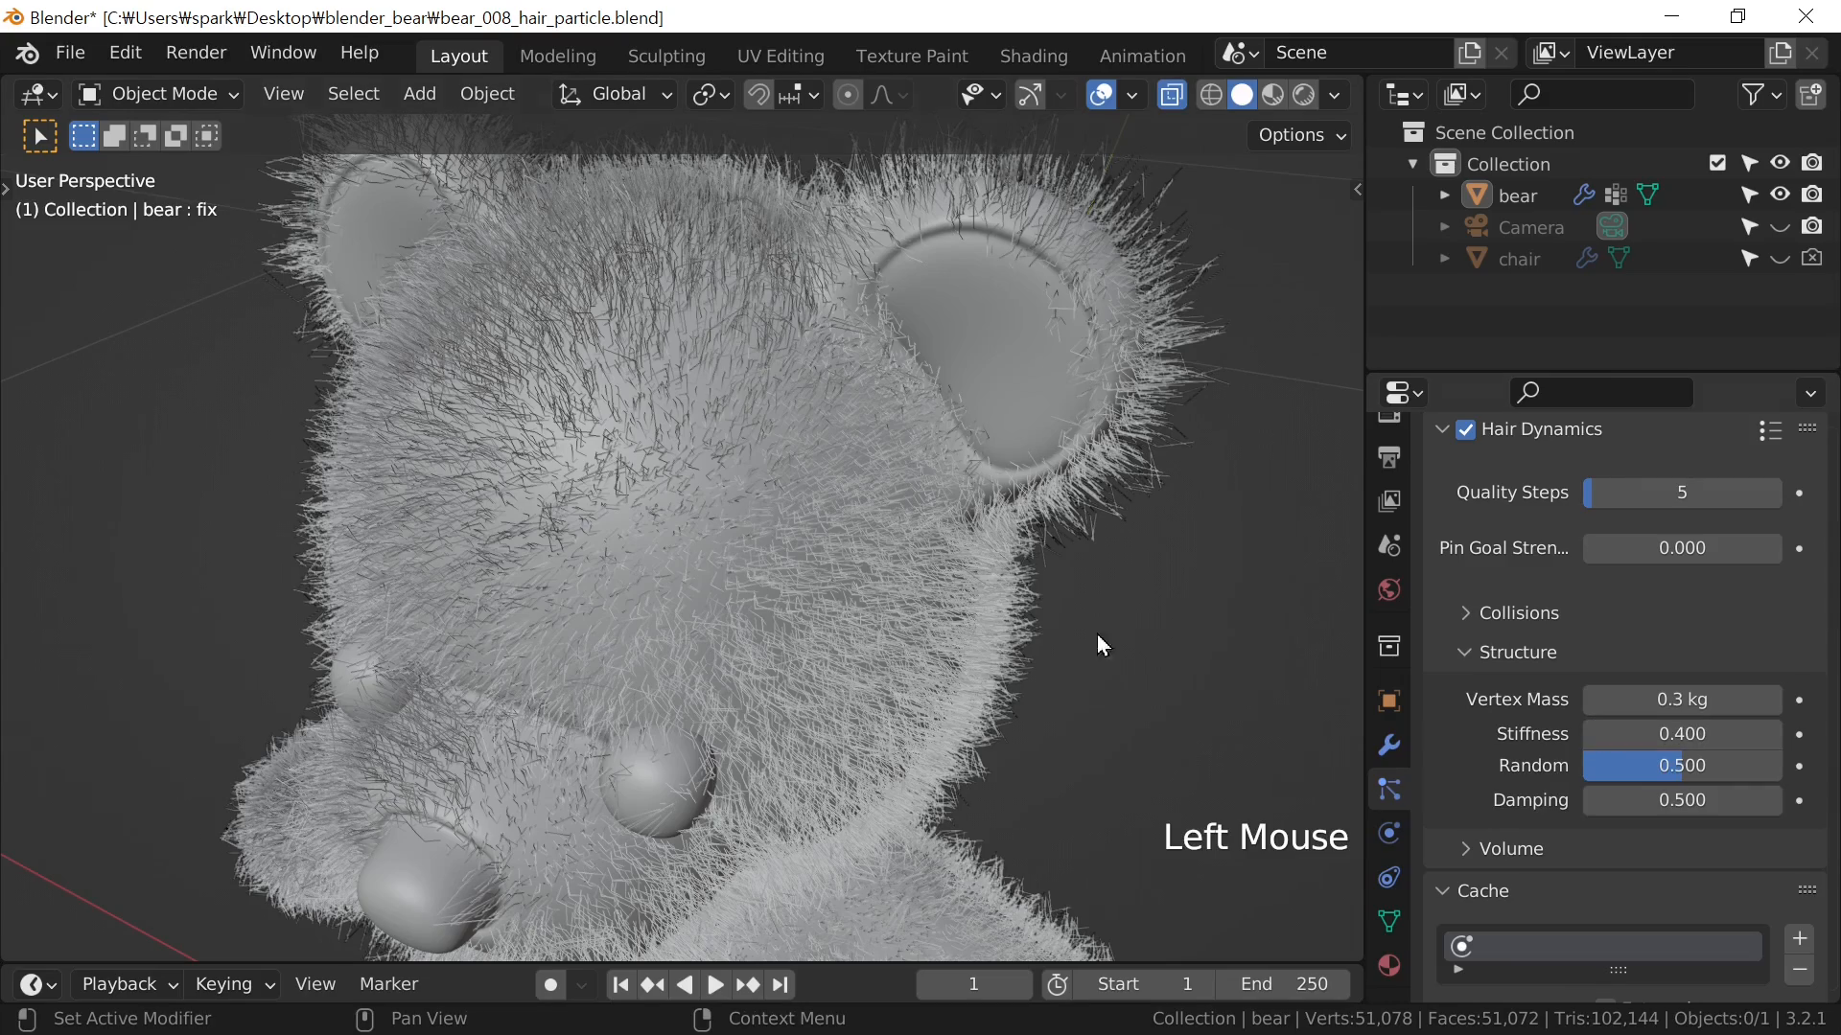
key("space")
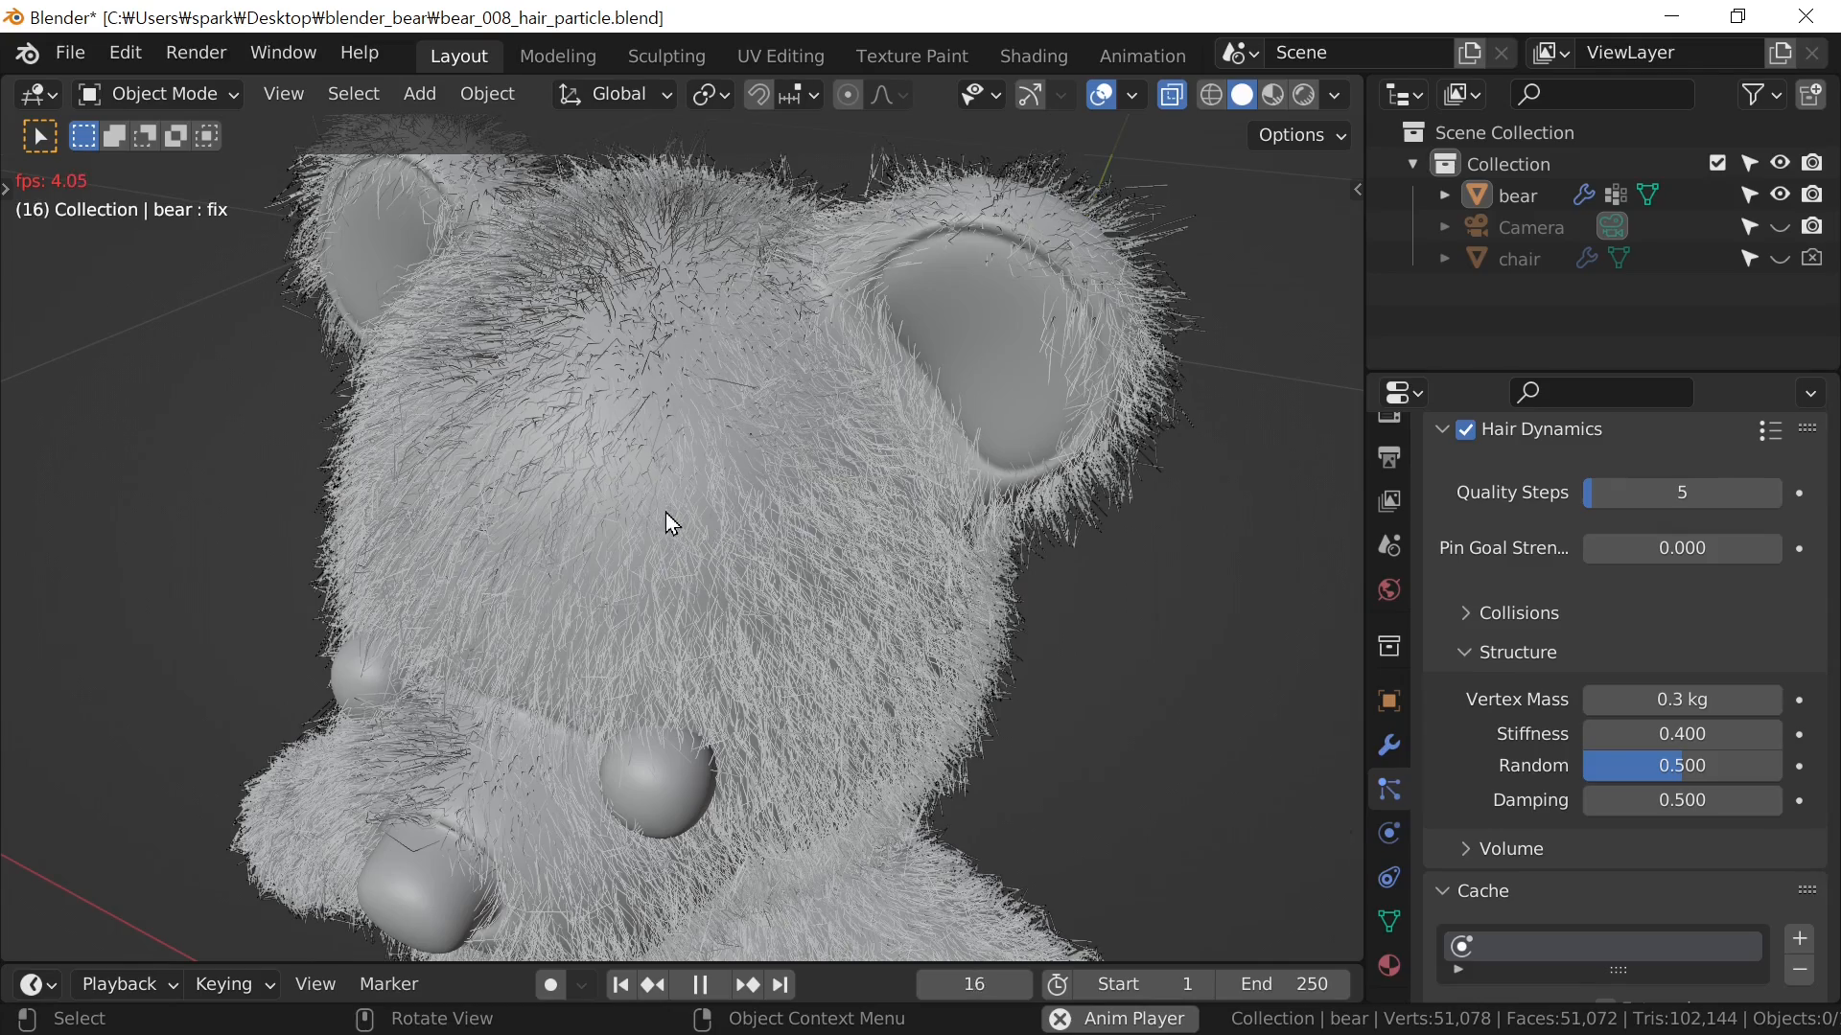
key("Escape")
Frame the whole bear from the front and bake the hair dynamics with the new structure settings
scroll(911, 569, "down", 2)
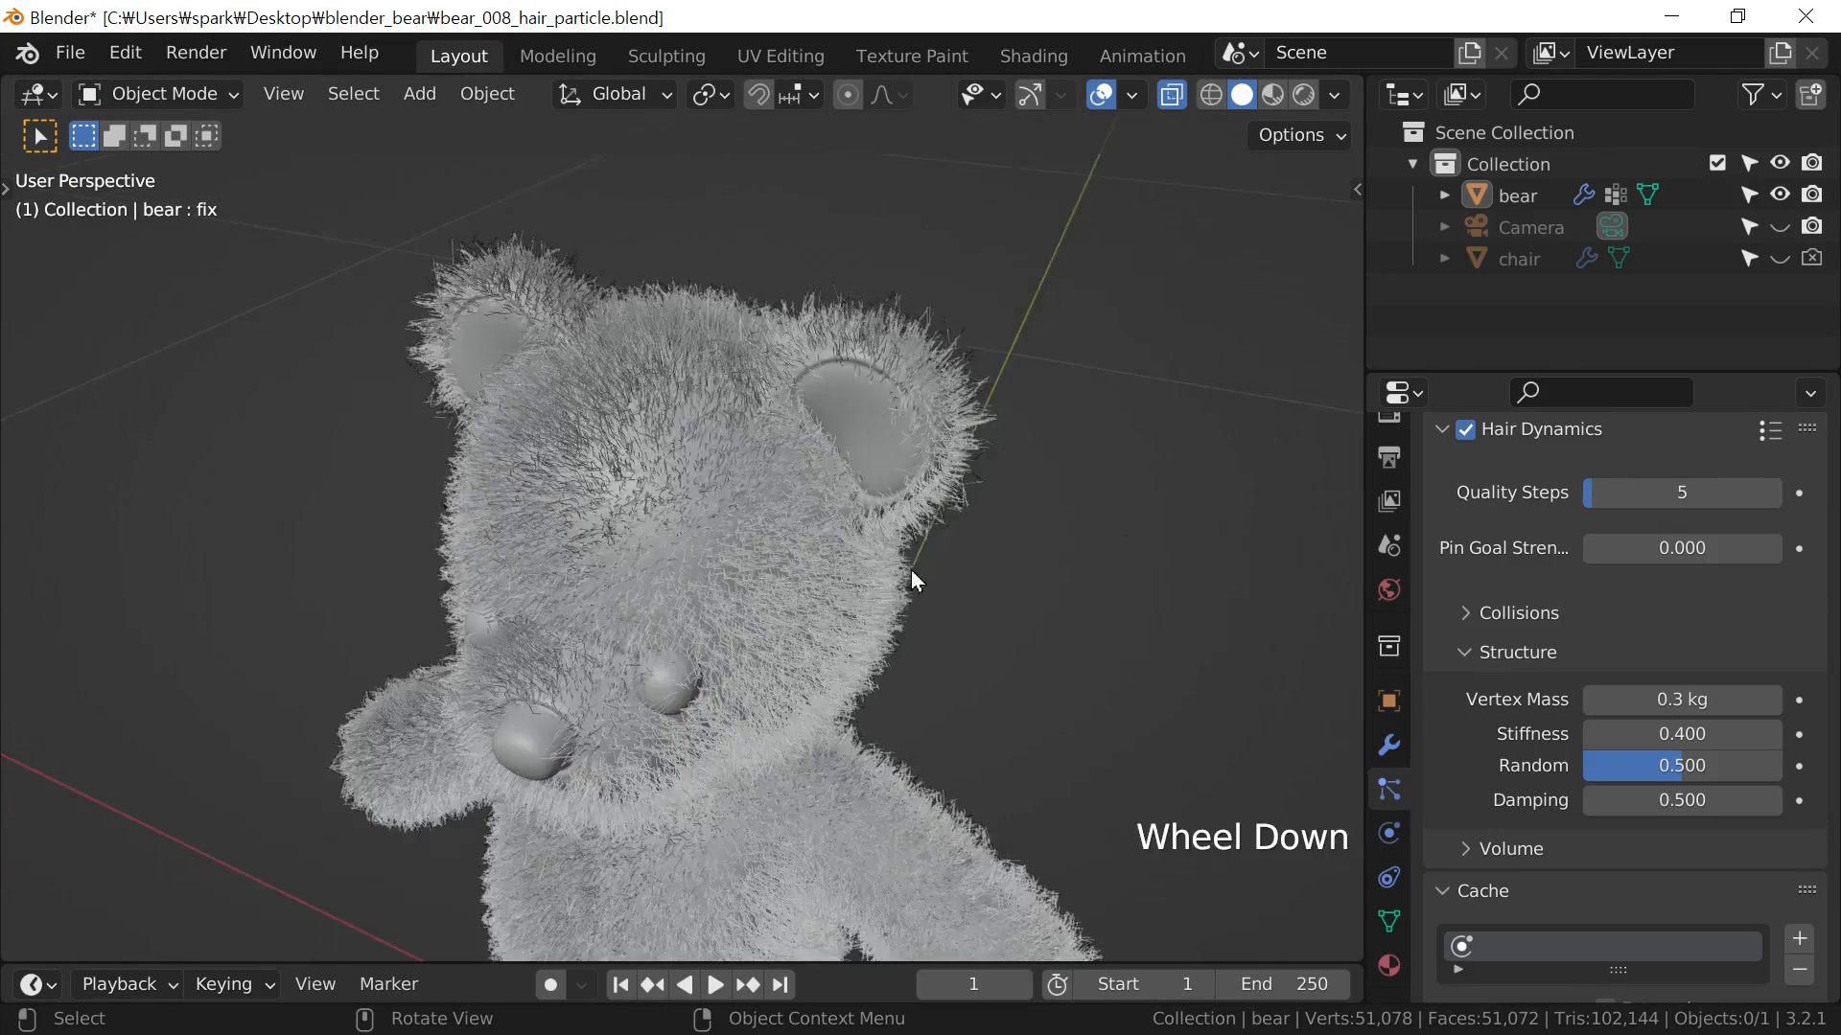
middle_click_drag(911, 570, 778, 606)
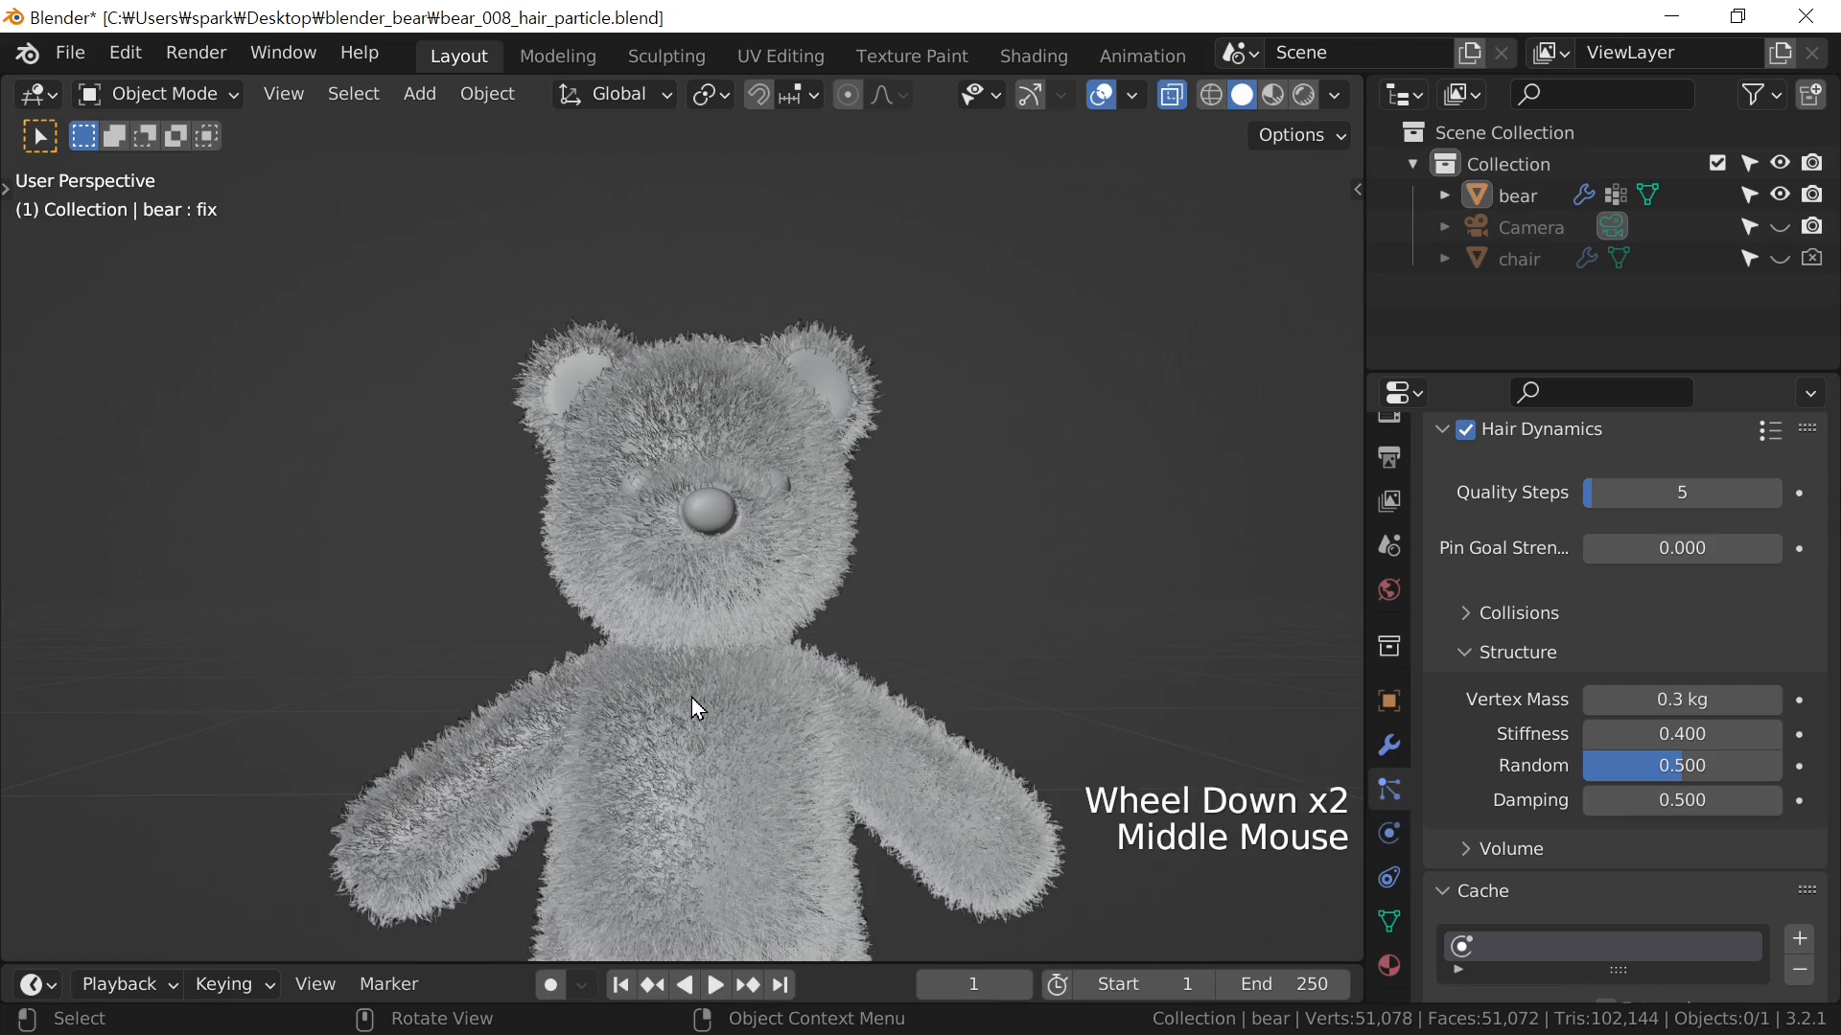
left_click(716, 696)
key("KP_1")
key("KP_Decimal")
scroll(716, 694, "up", 1)
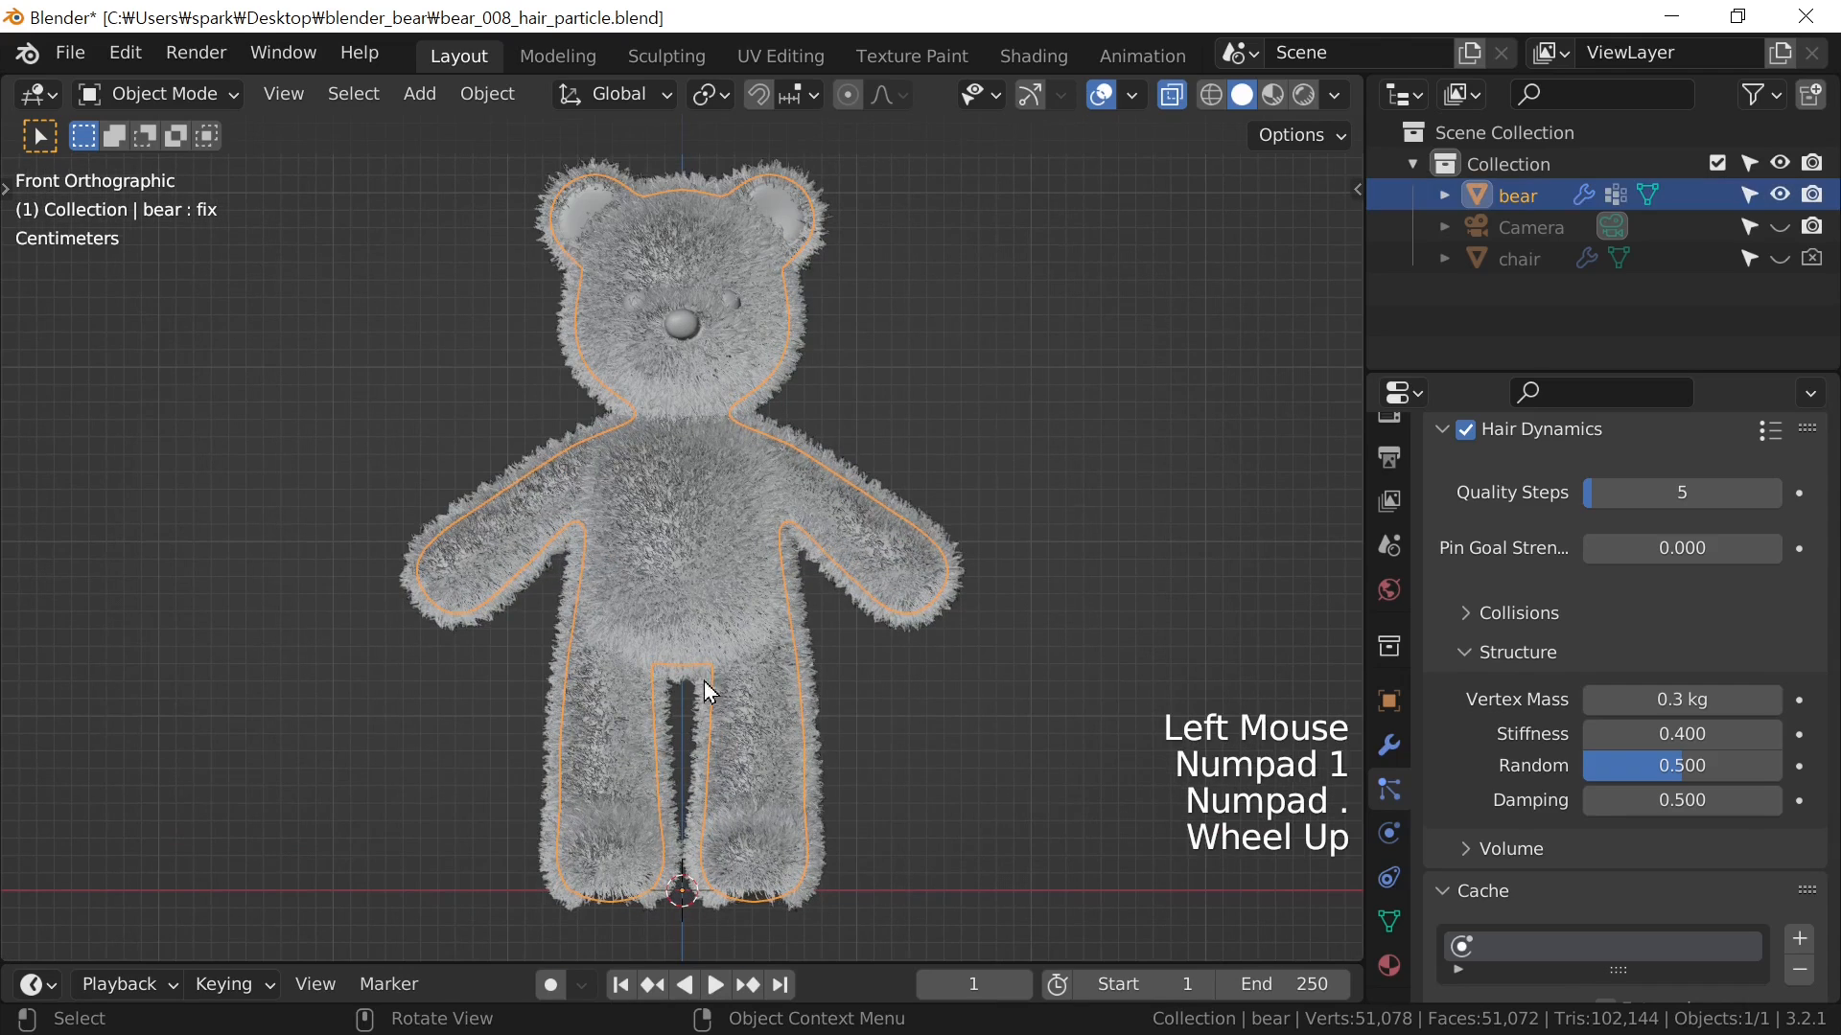
left_click(1044, 765)
mouse_move(1620, 808)
middle_mouse_down()
mouse_move(1611, 424)
mouse_move(1613, 821)
middle_mouse_up()
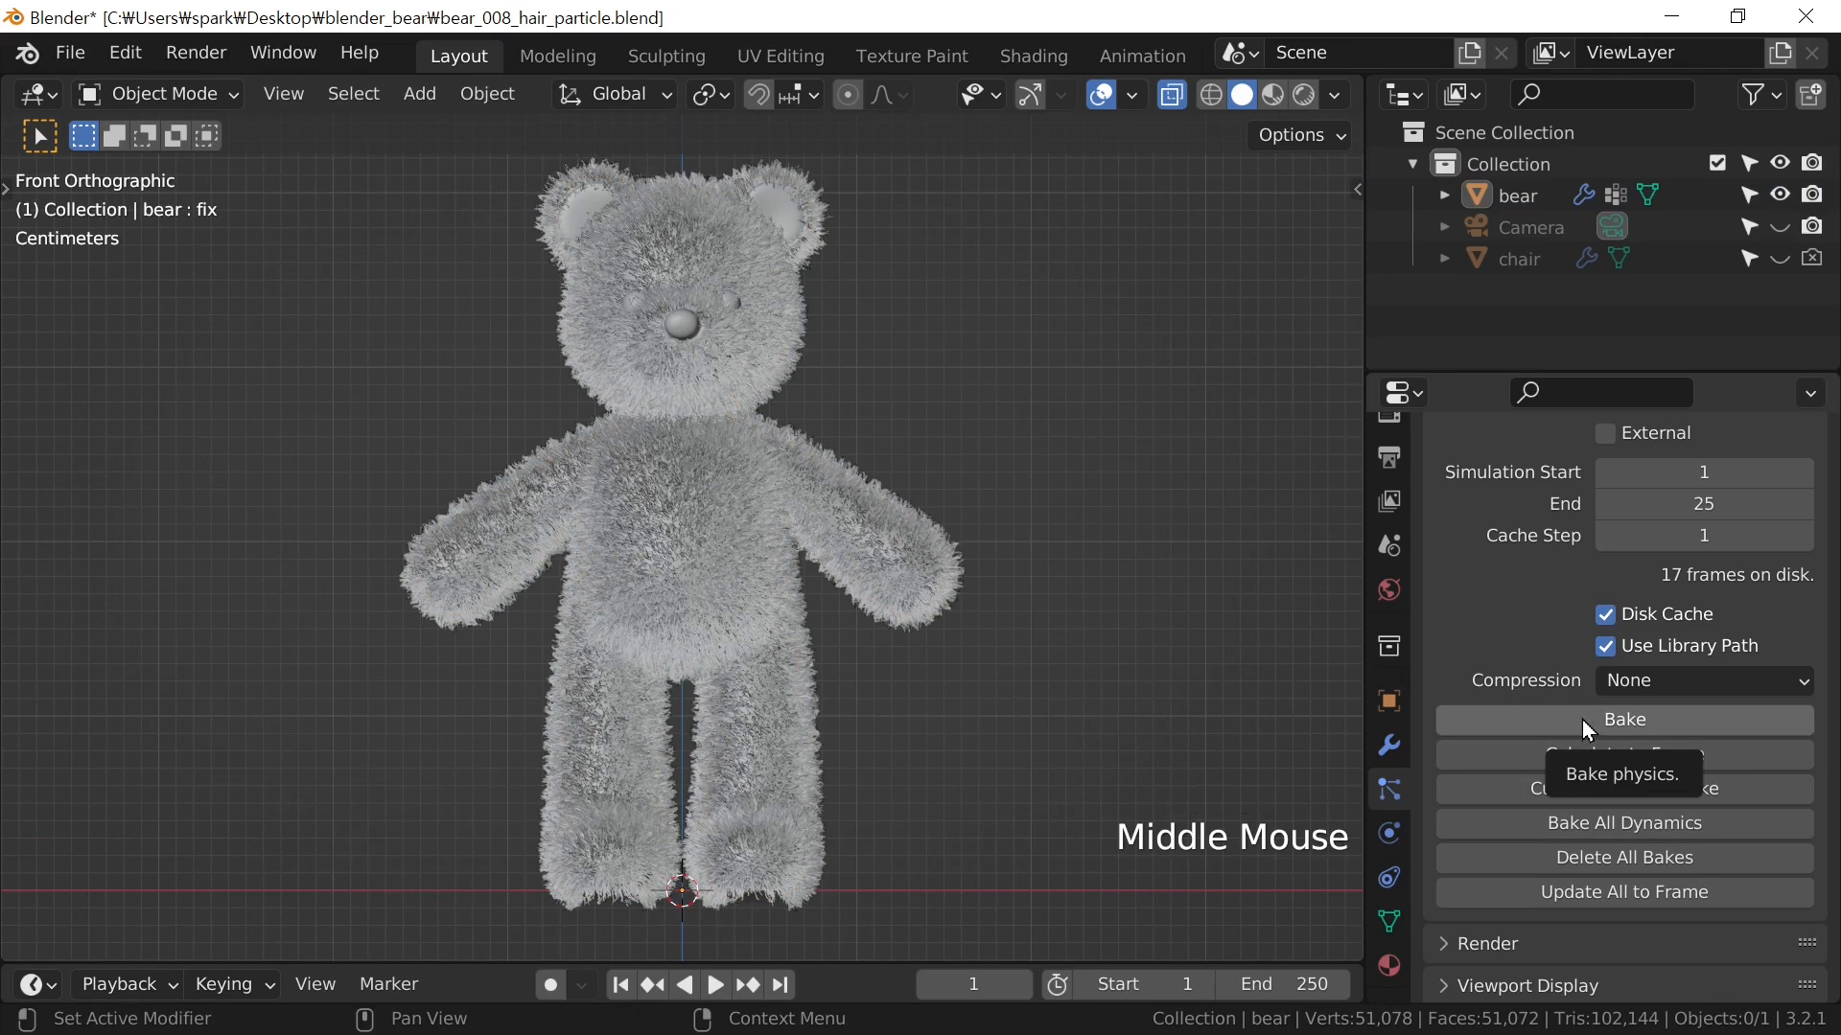
left_click(1582, 719)
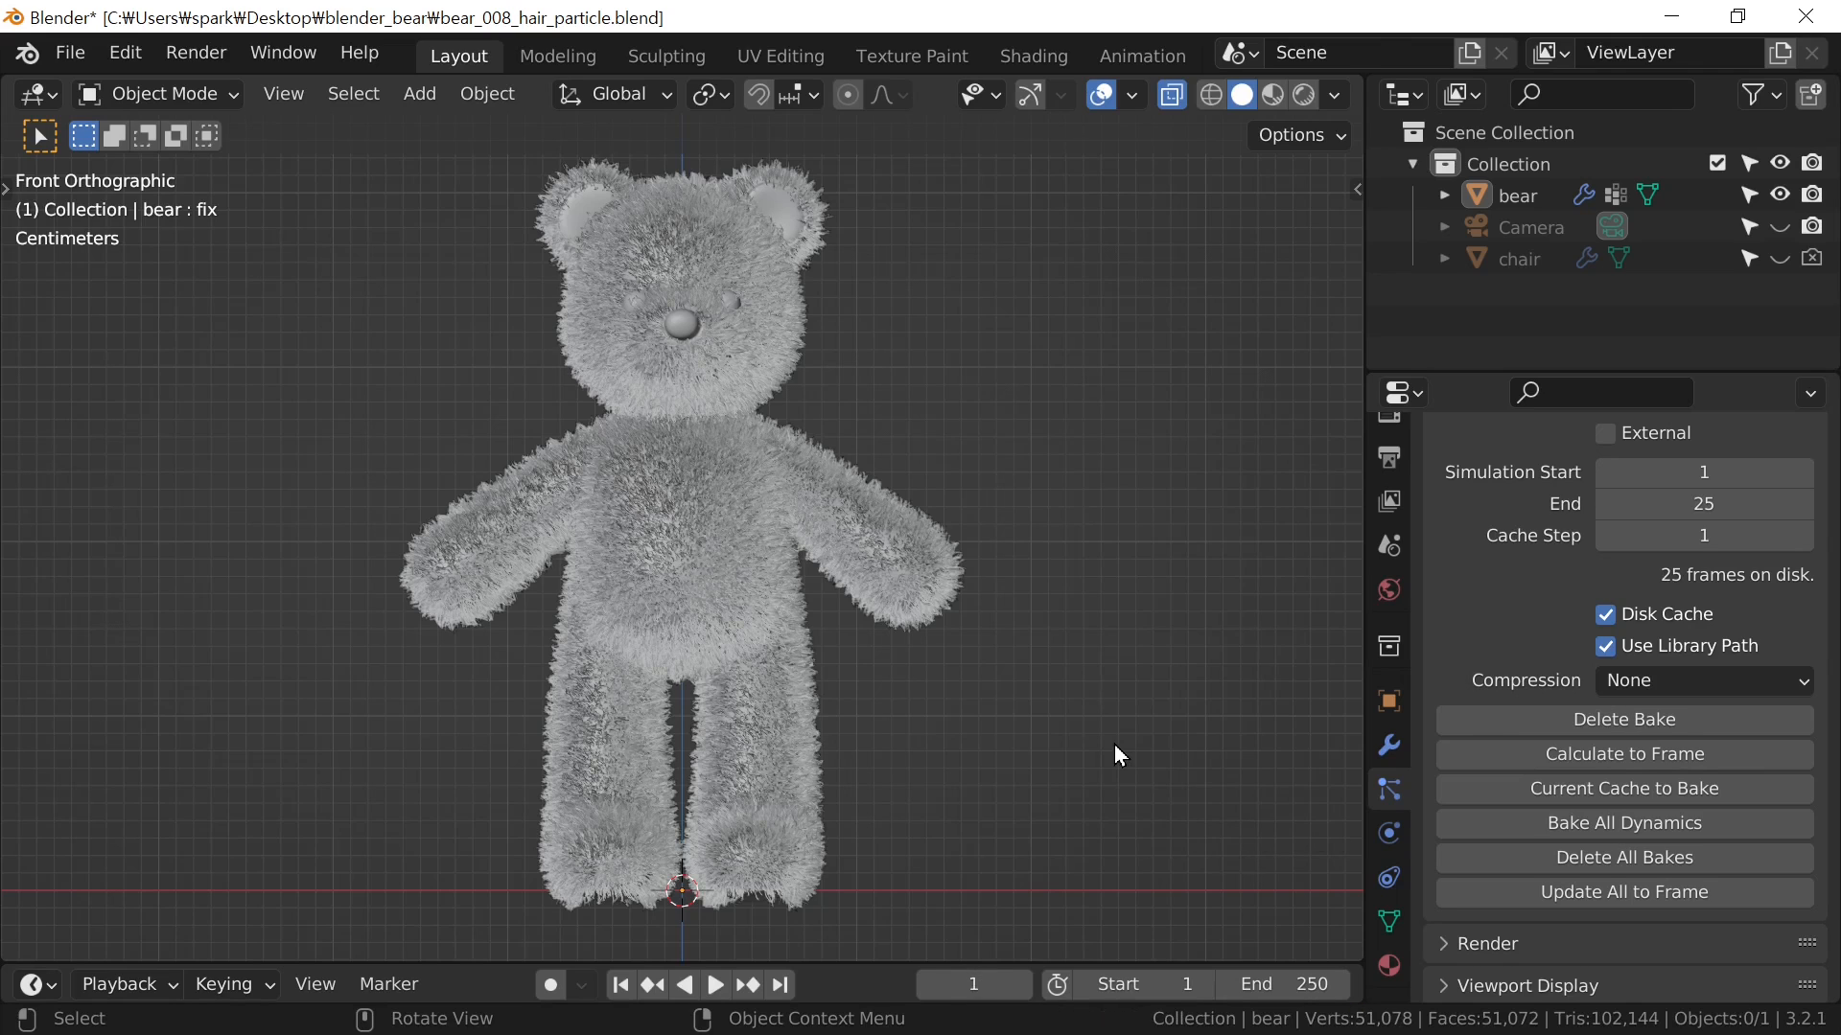
Go to the last frame and examine the baked fur around the face and body, including the whole bear from the front
key("shift+Right")
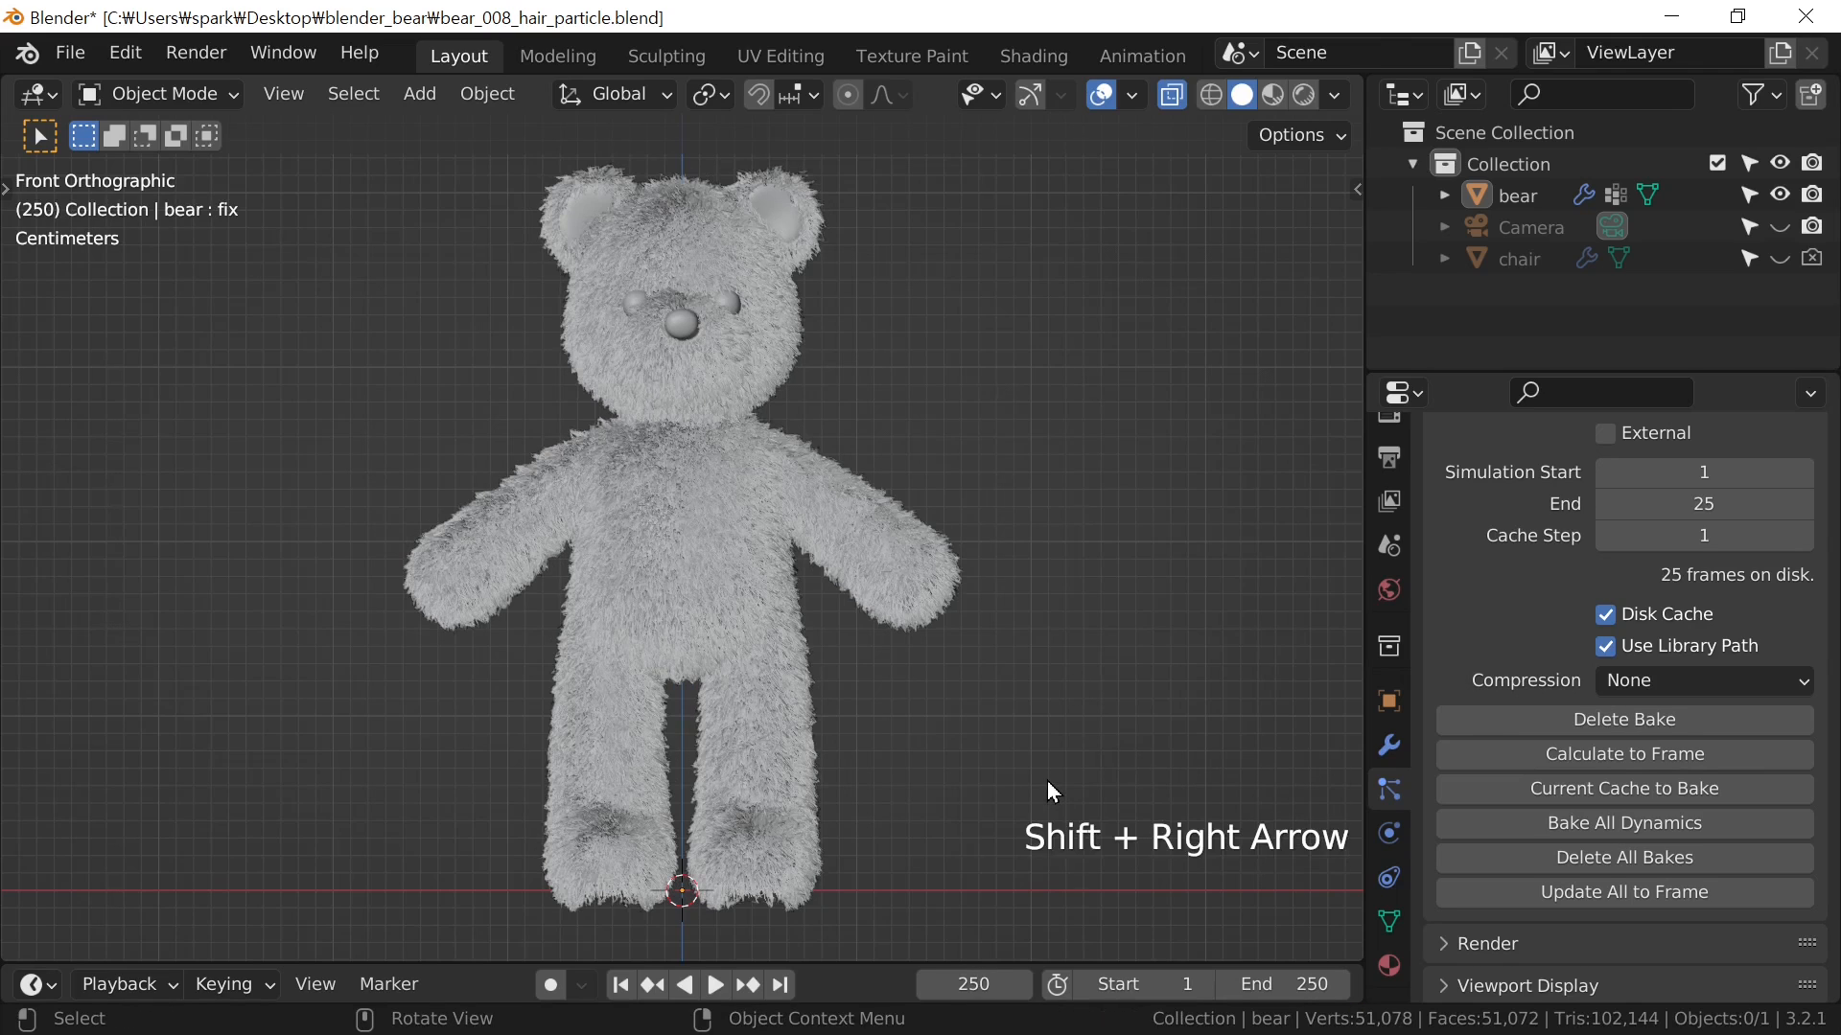
scroll(1047, 781, "up", 3)
middle_click_drag(961, 682, 792, 539, "shift")
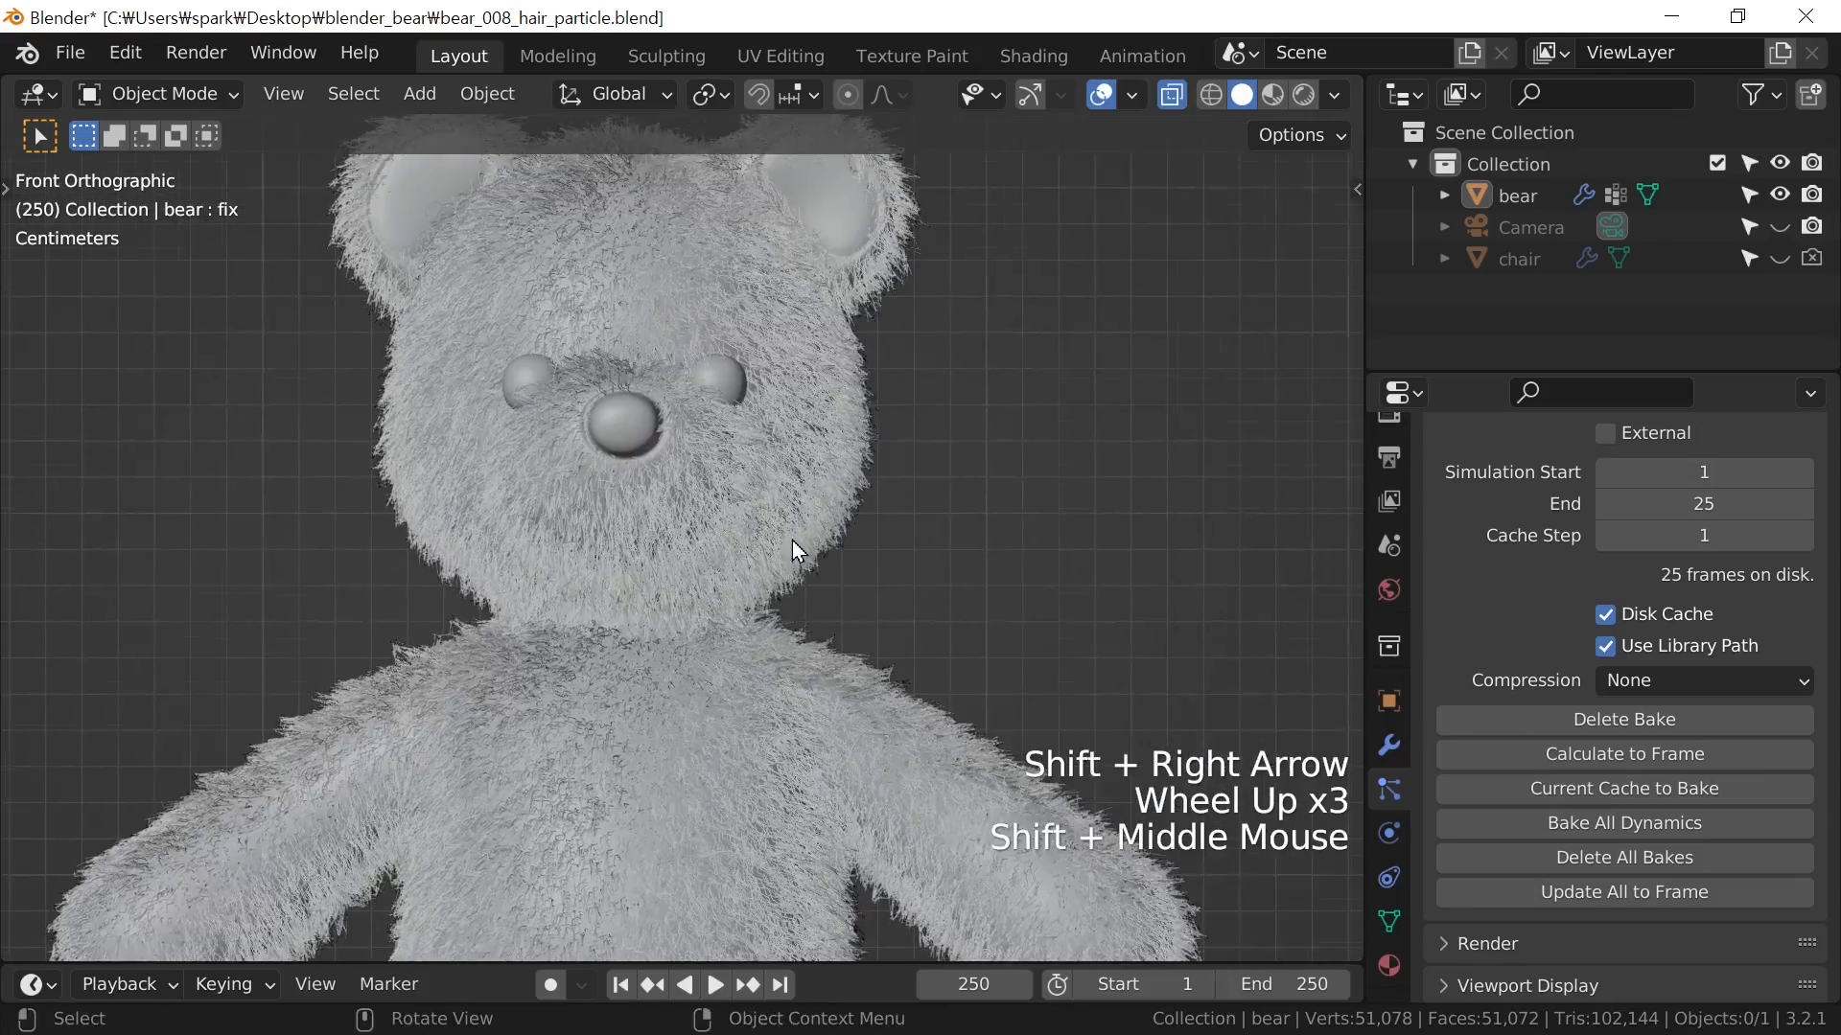
scroll(815, 479, "up", 1)
middle_click_drag(843, 430, 487, 515, "shift")
middle_click_drag(653, 542, 856, 538)
scroll(791, 560, "down", 1)
scroll(727, 624, "down", 2)
left_click(738, 611)
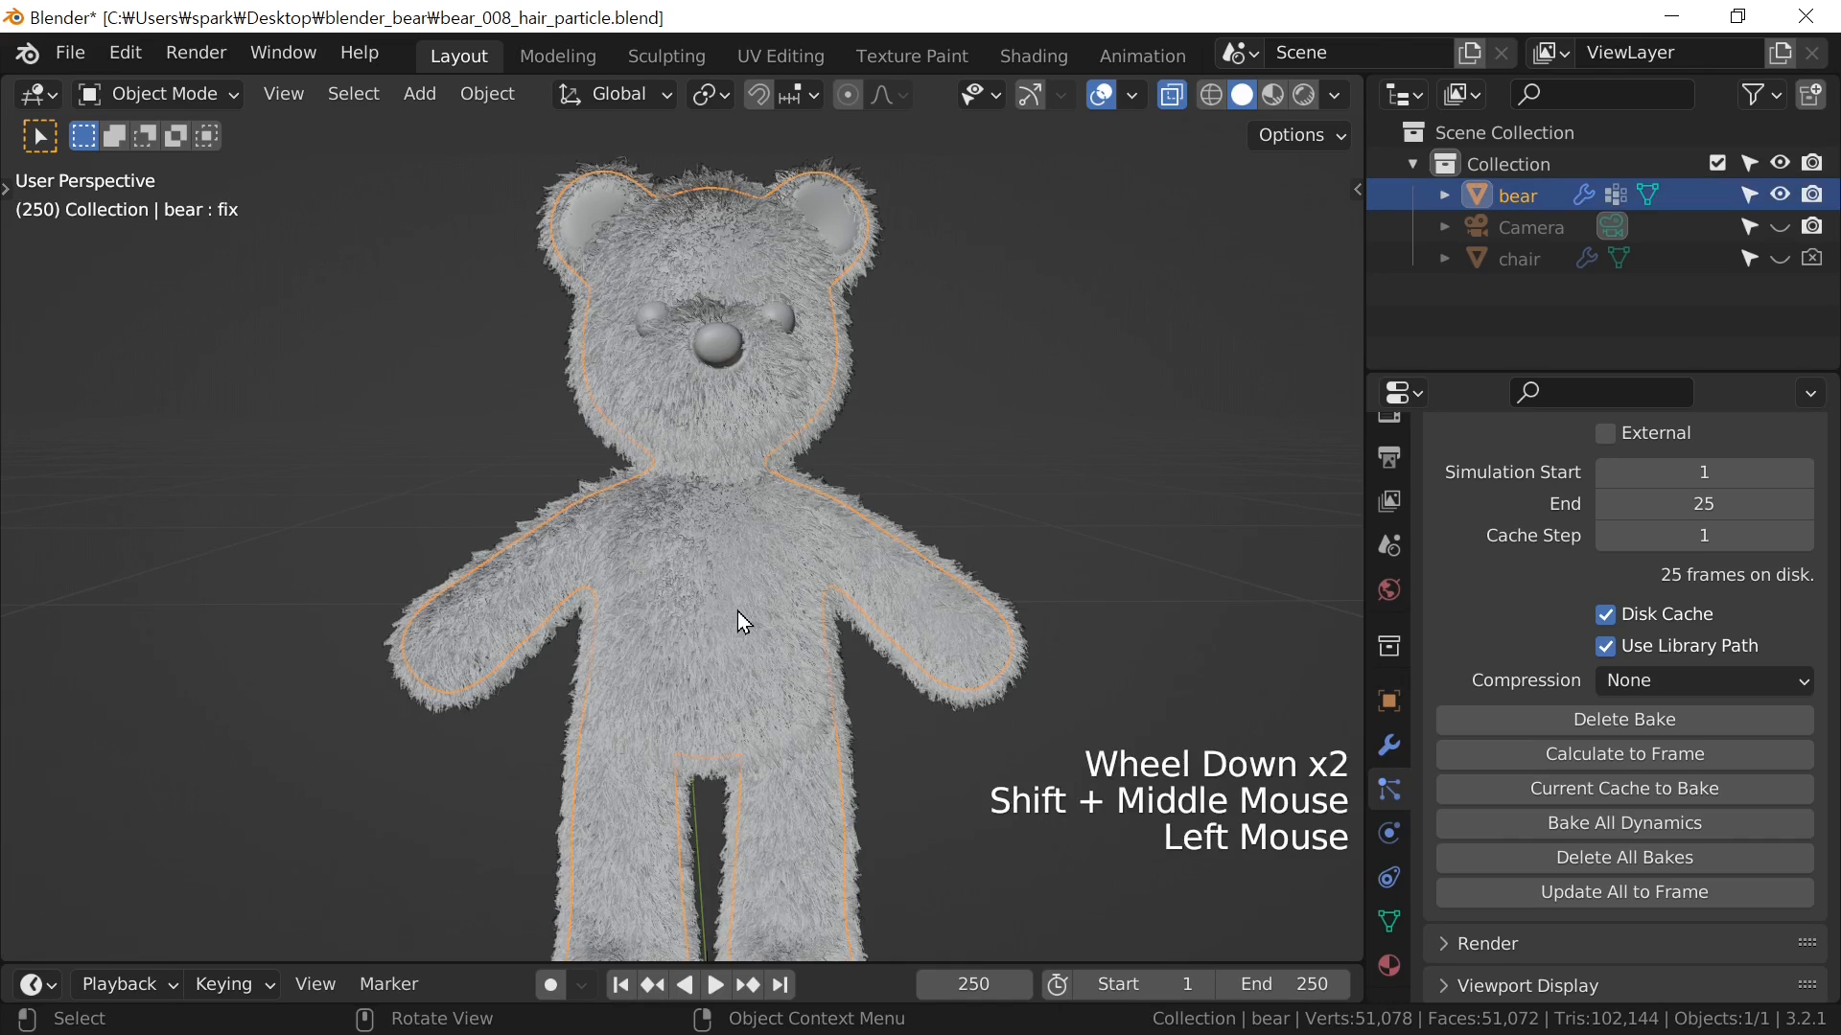
key("KP_1")
key("KP_Decimal")
key("KP_Add")
left_click(923, 418)
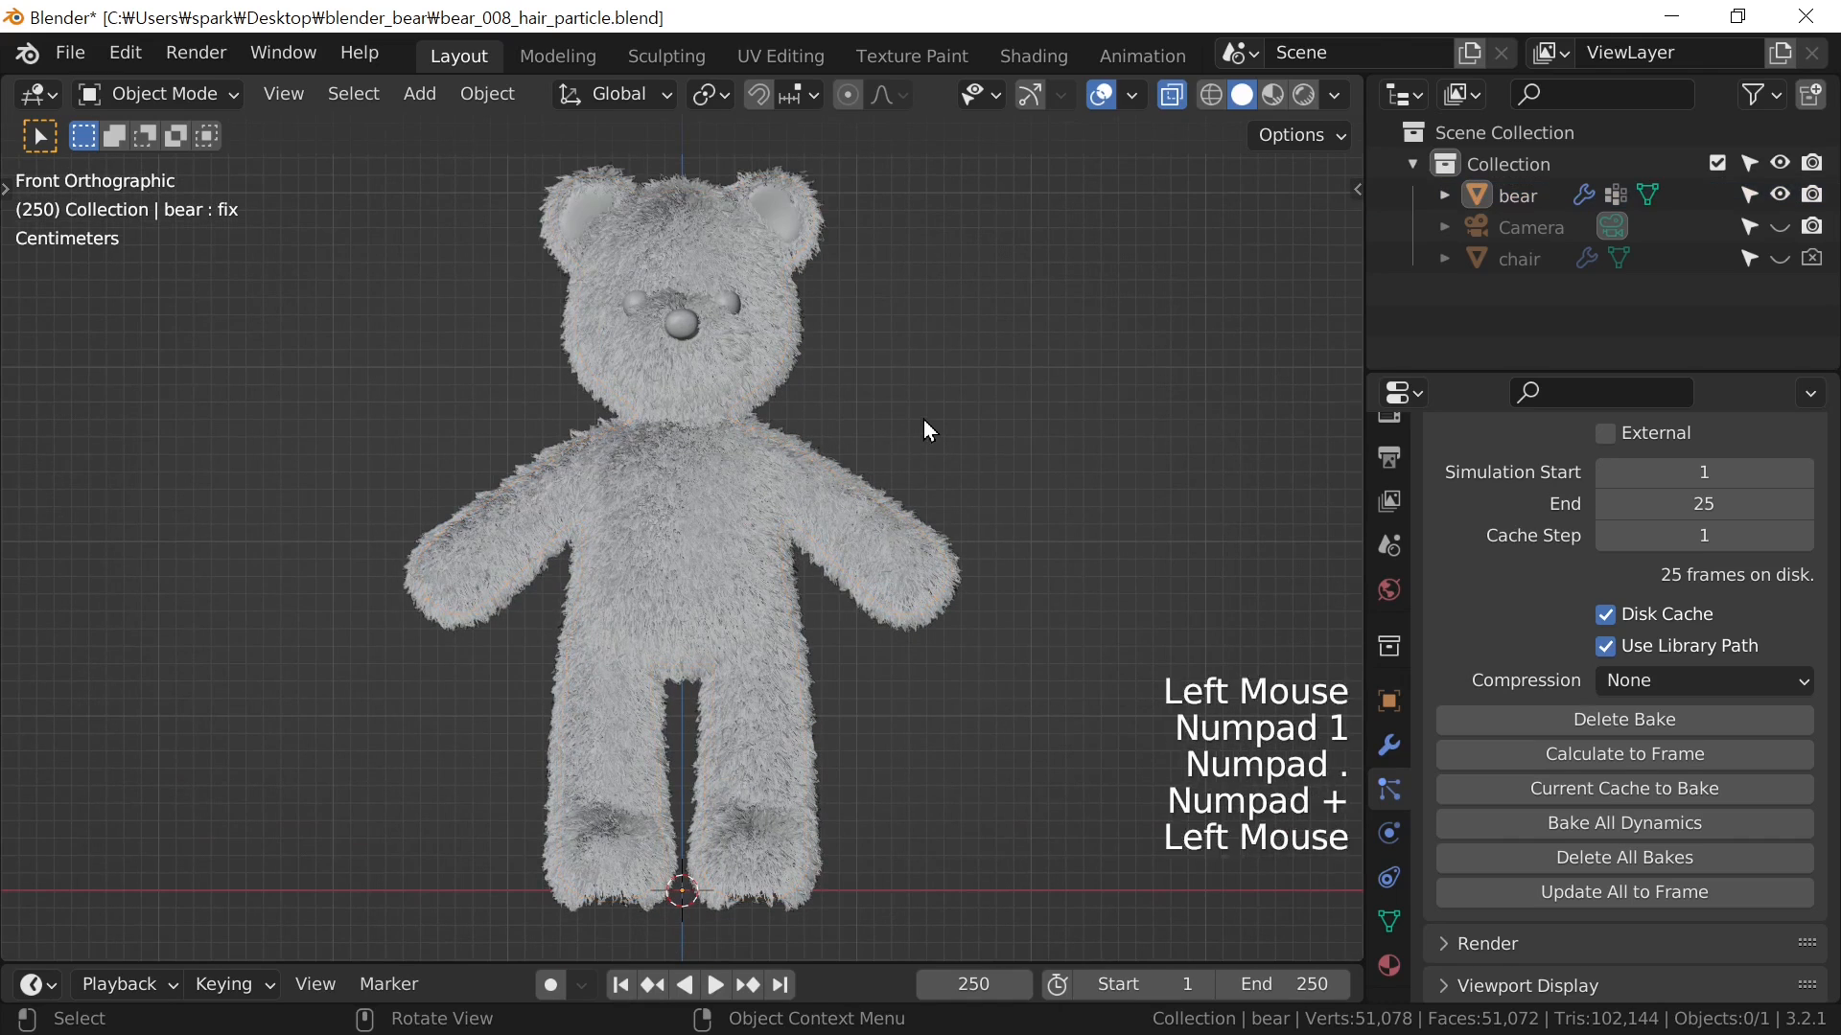
Save the file and render the bear at frame 250 to view the fur in full
key("ctrl+s")
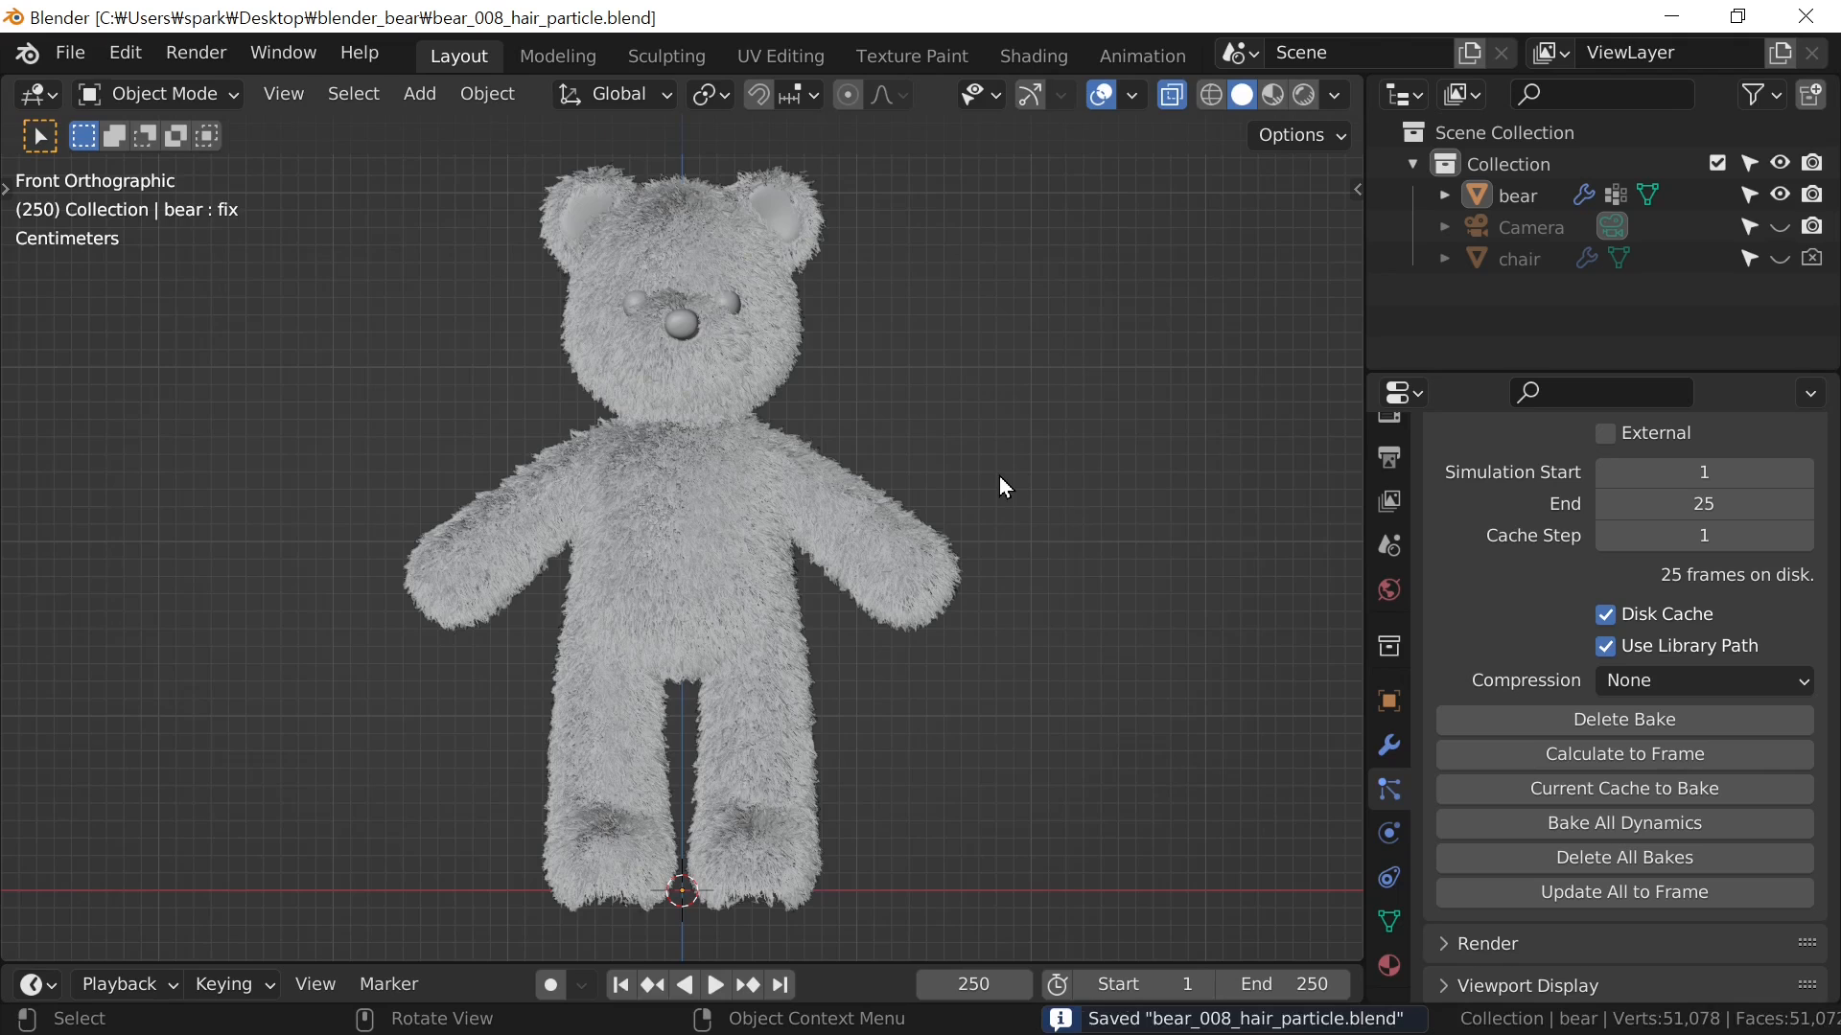
key("F12")
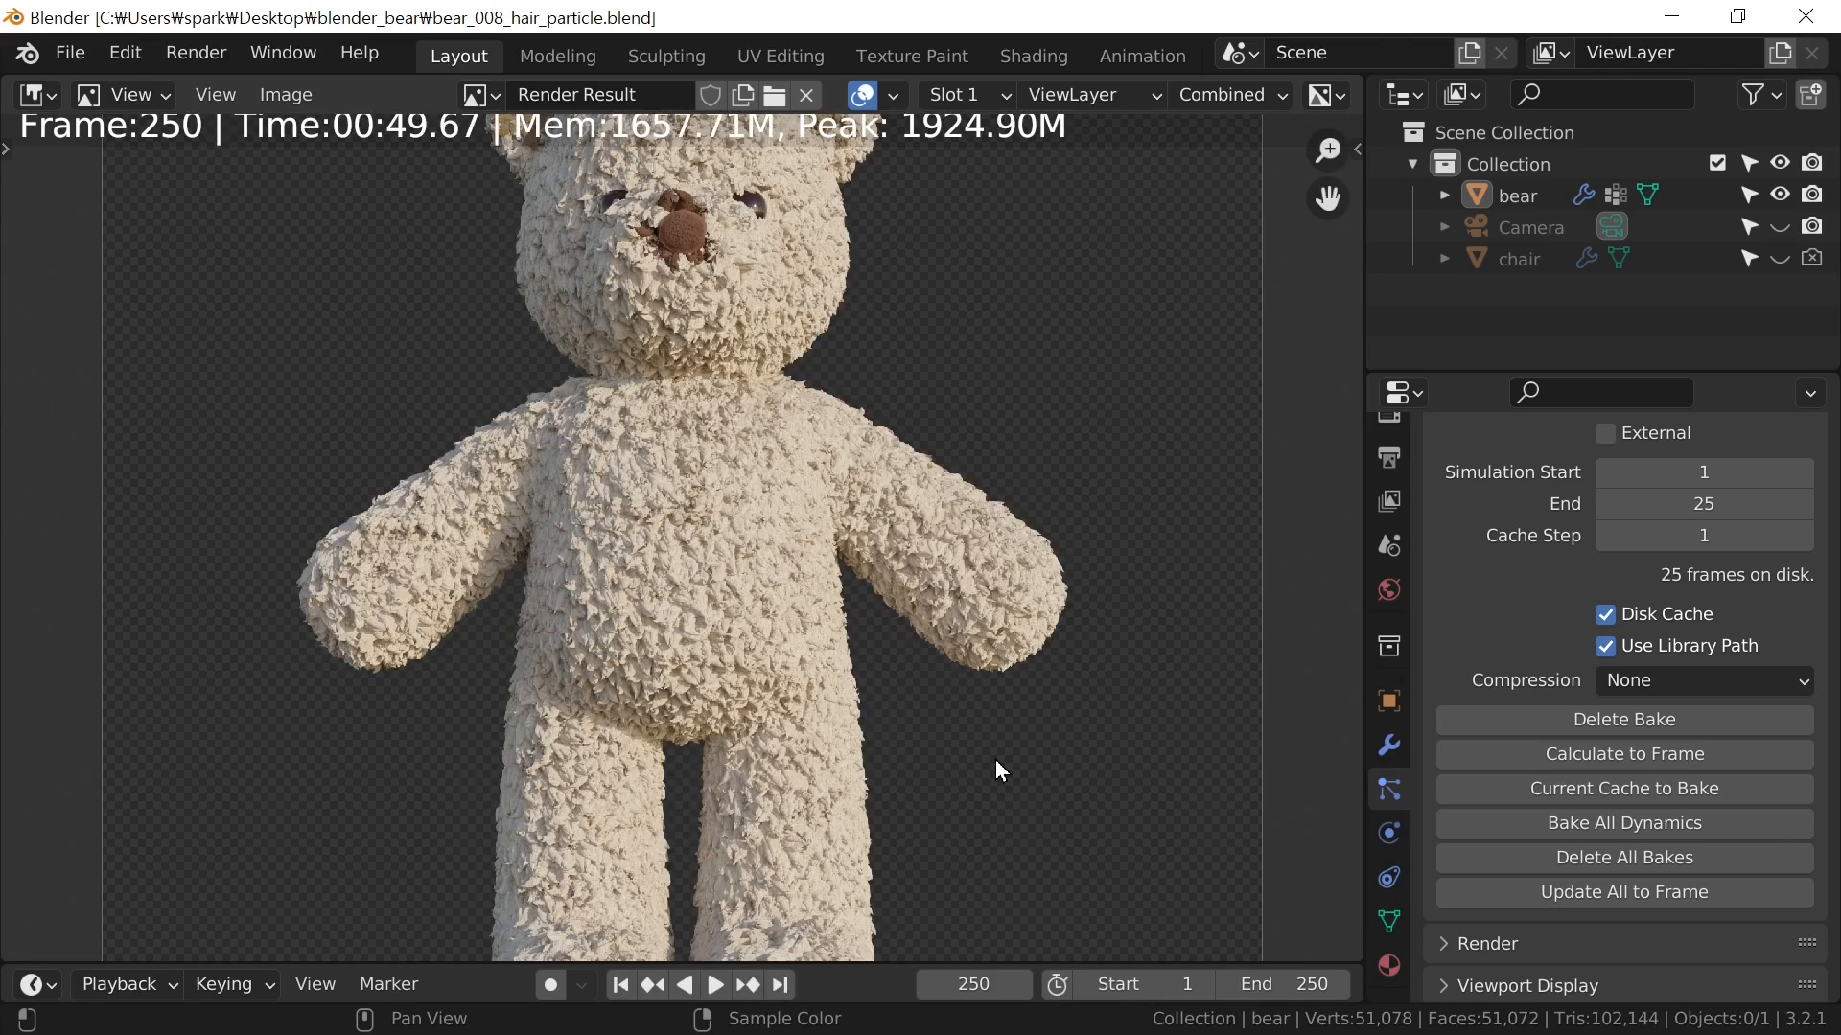
scroll(995, 759, "down", 1)
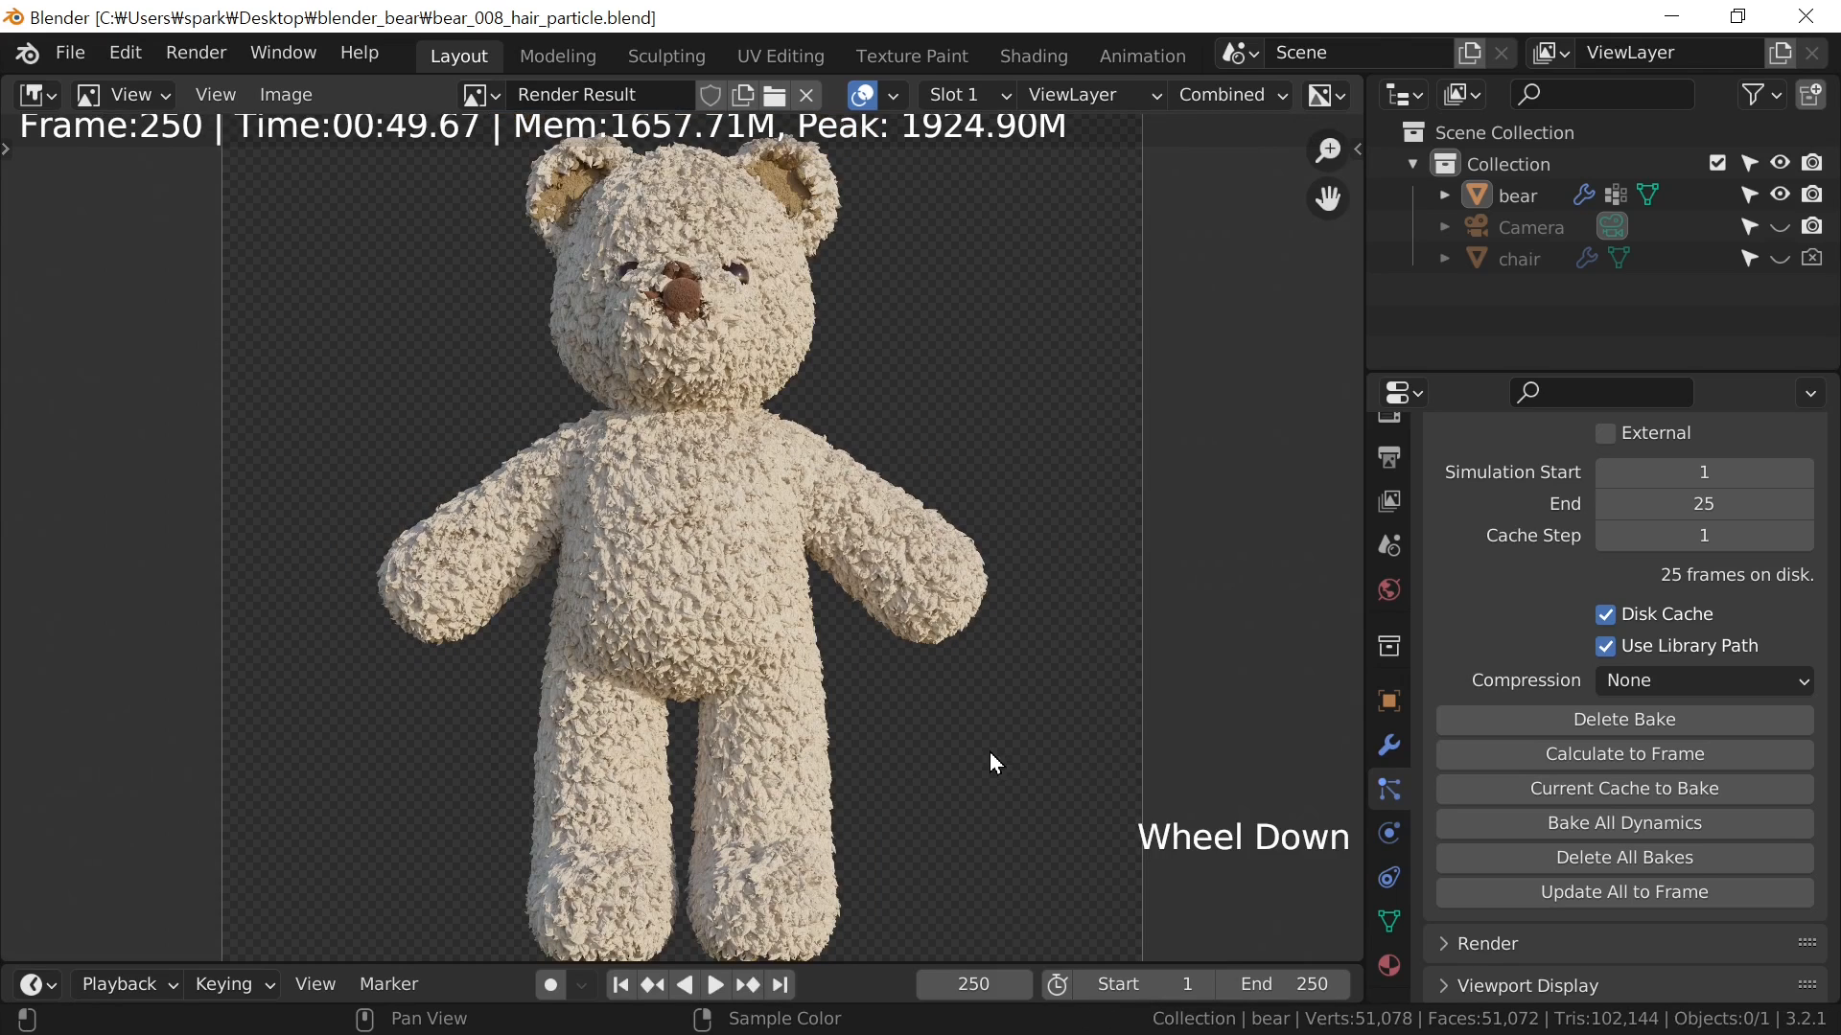